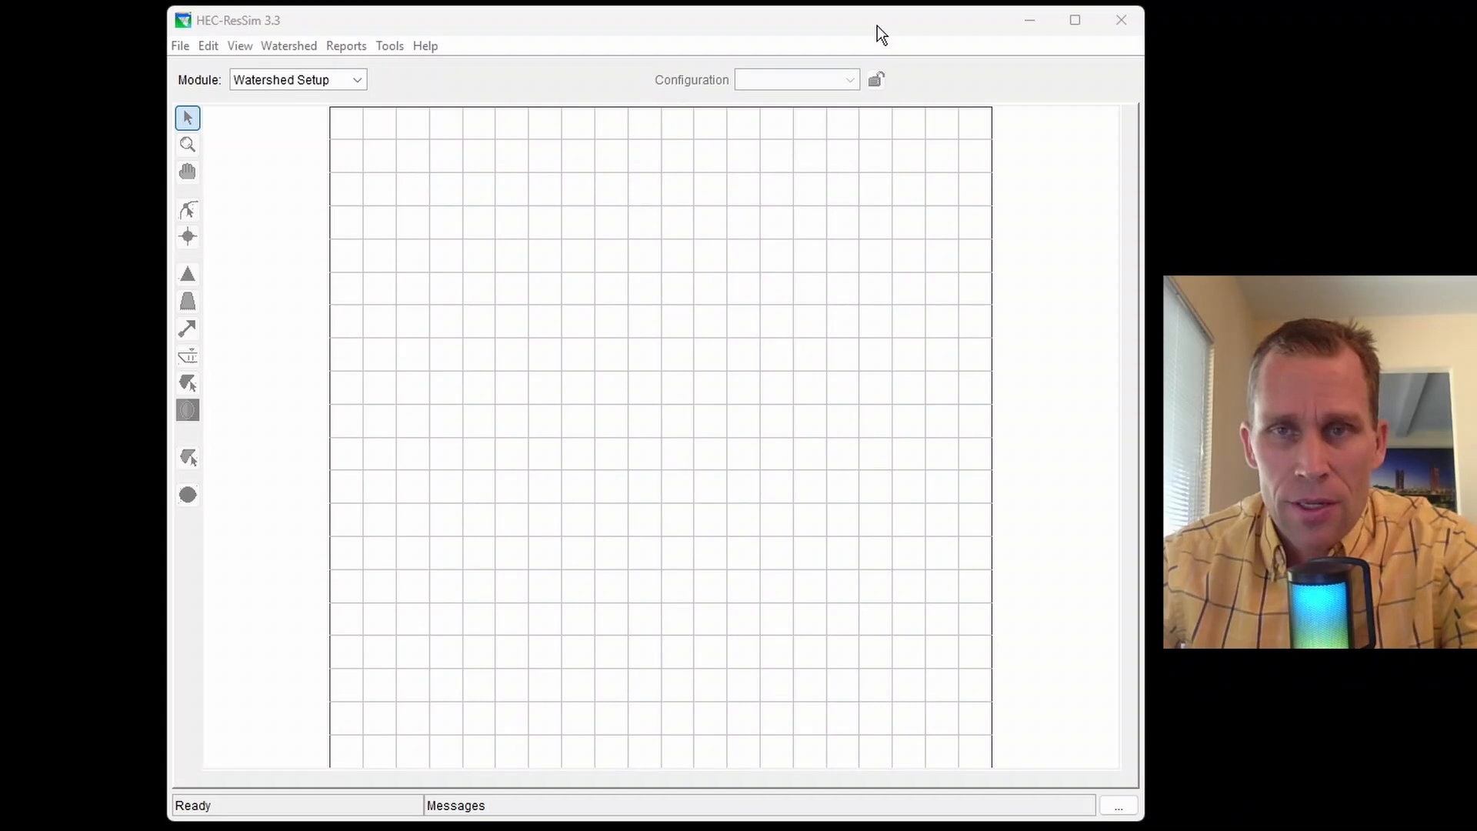
In the Watershed Setup module, start a new watershed and name it video_10
click(611, 25)
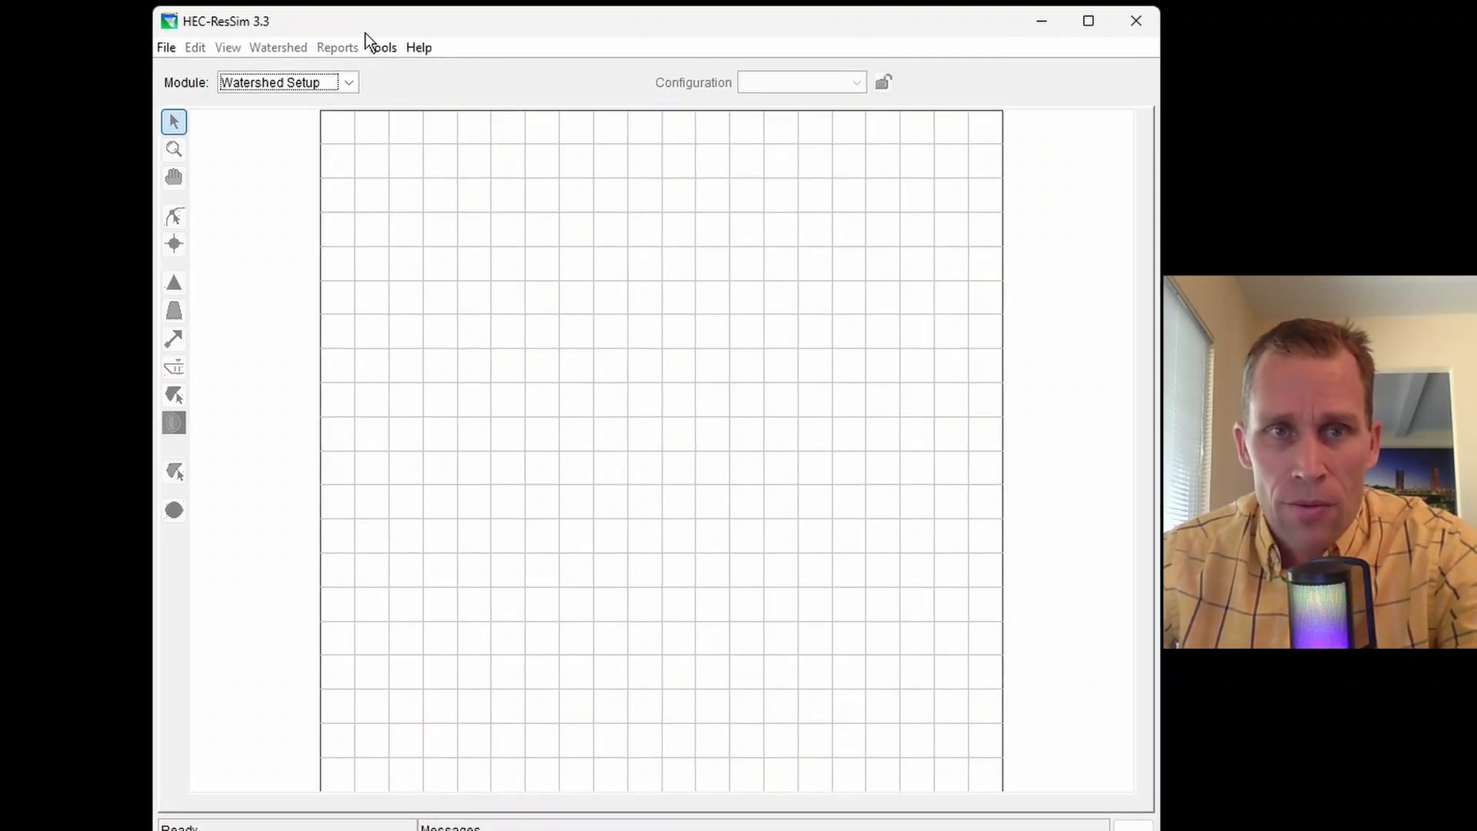
click(355, 80)
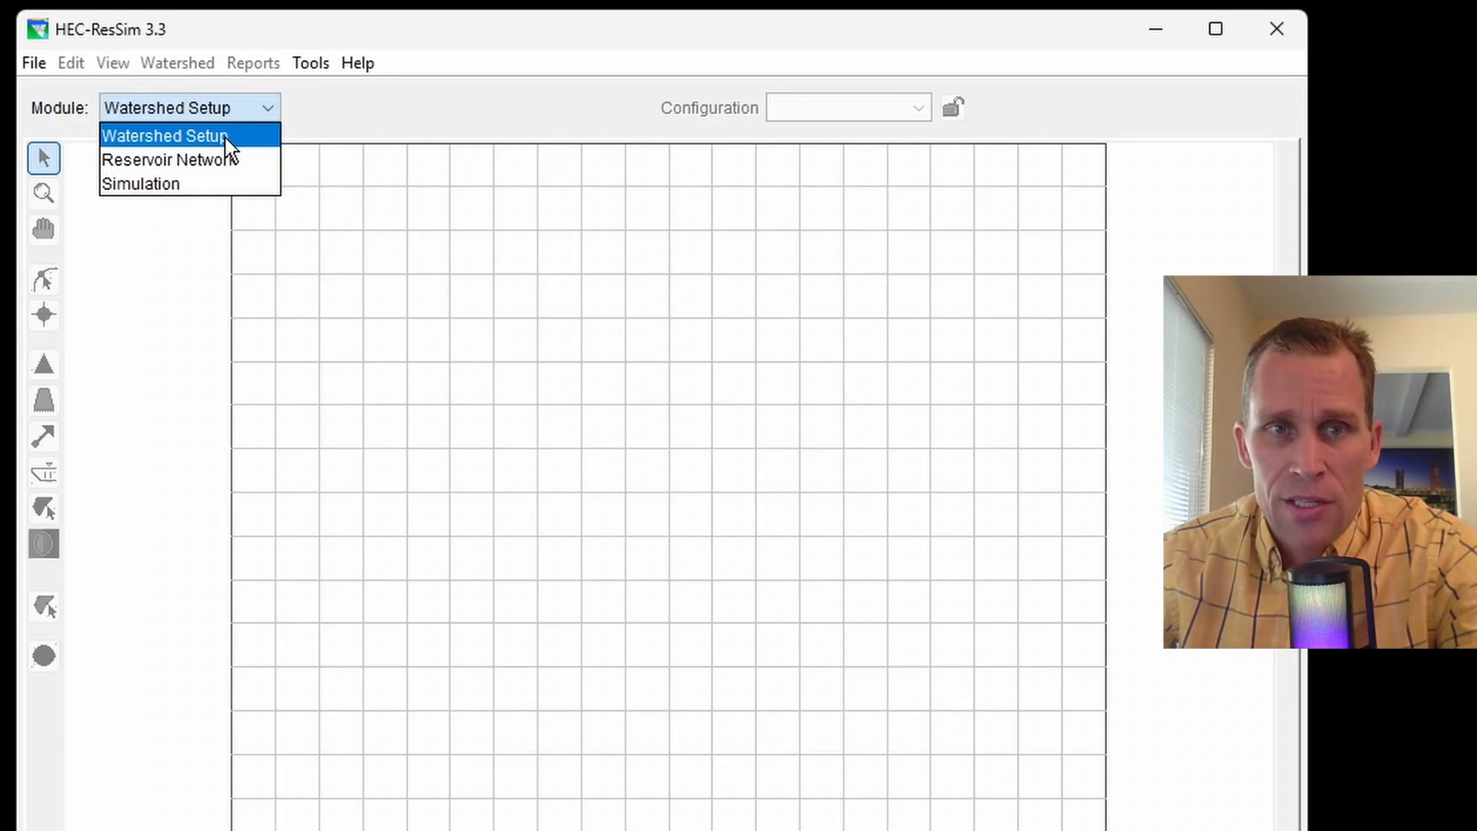
click(226, 138)
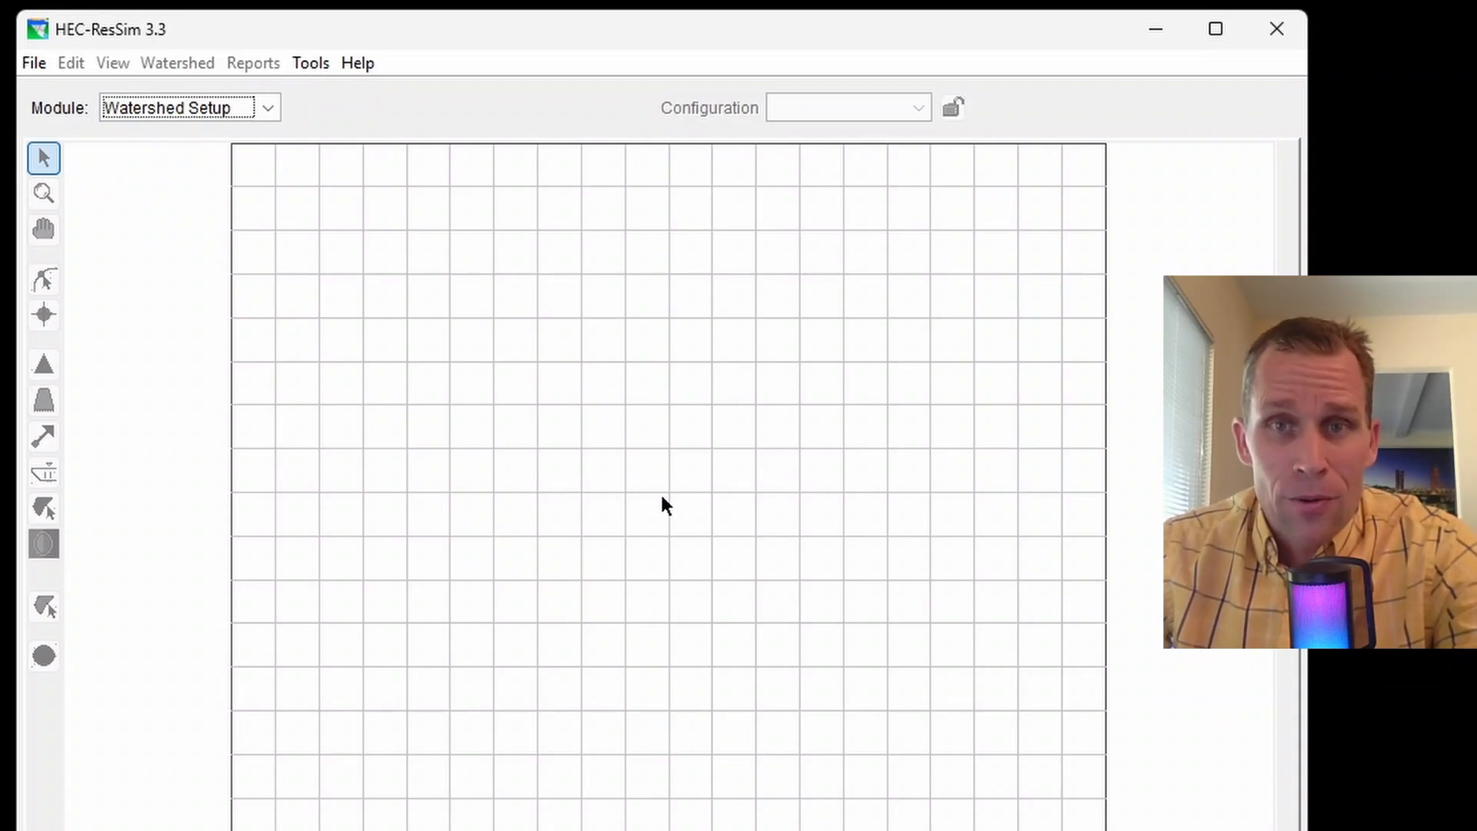
click(38, 69)
click(76, 96)
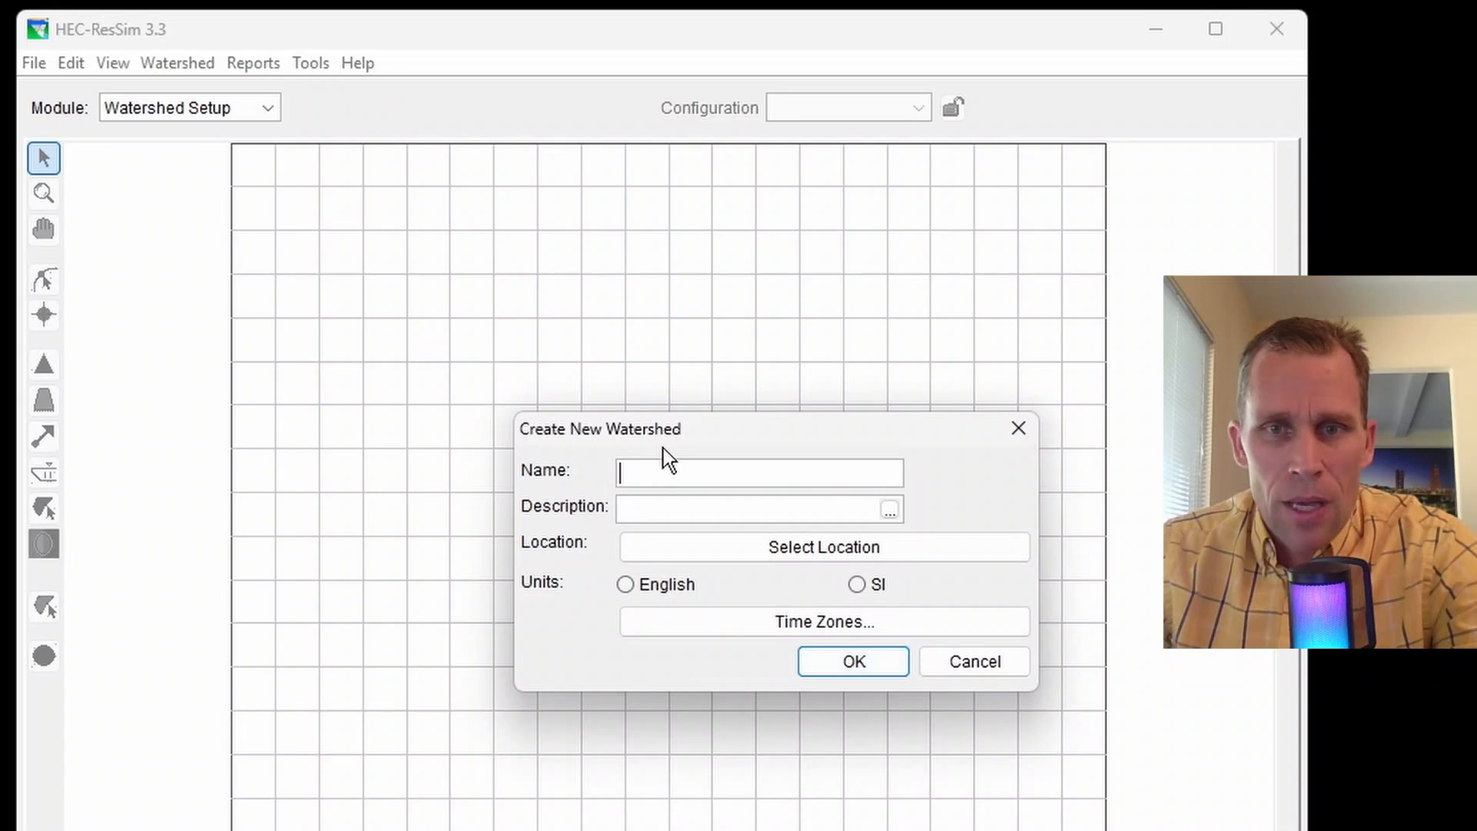
text(video_)
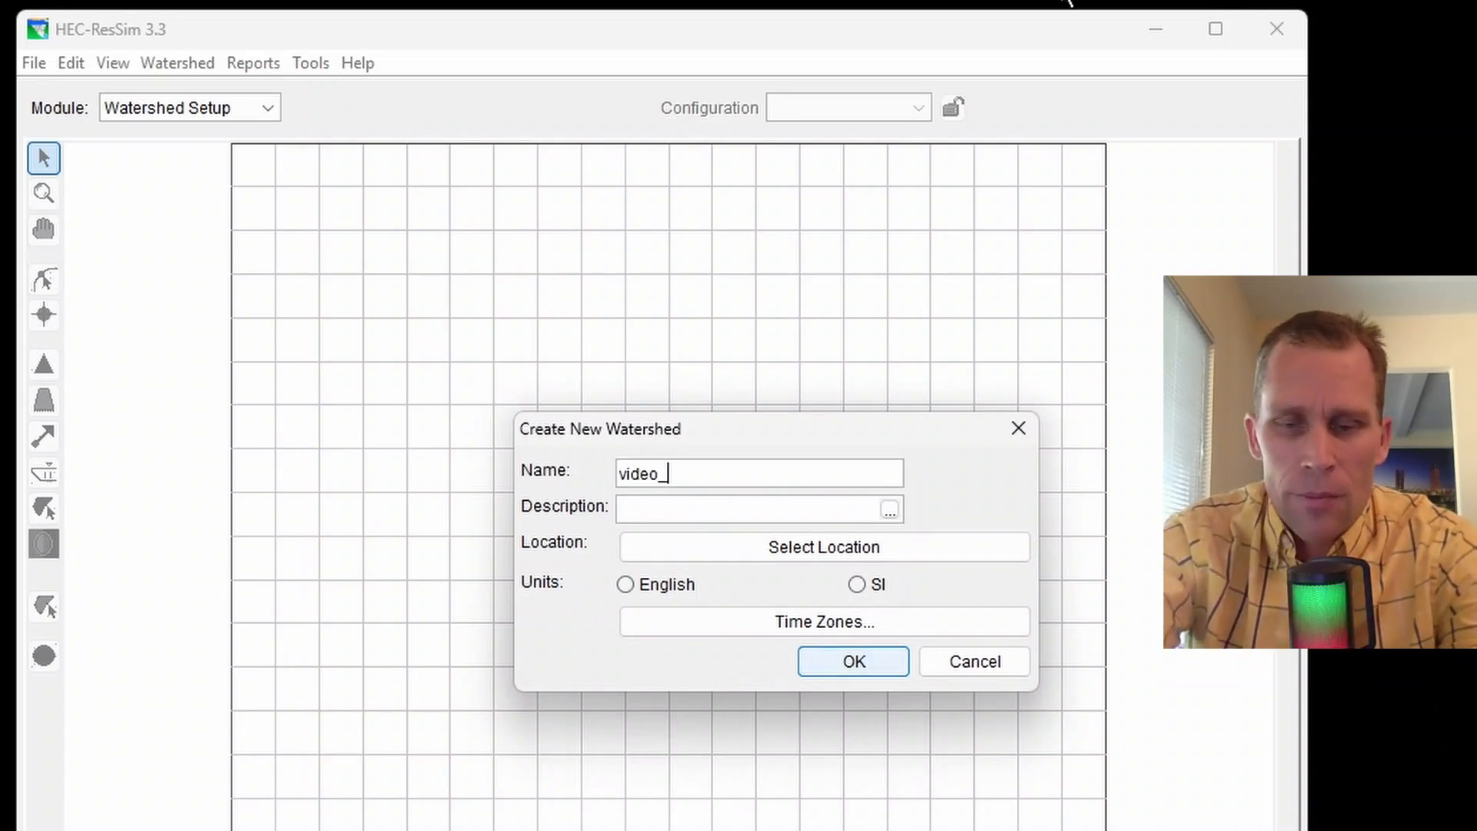
text(10)
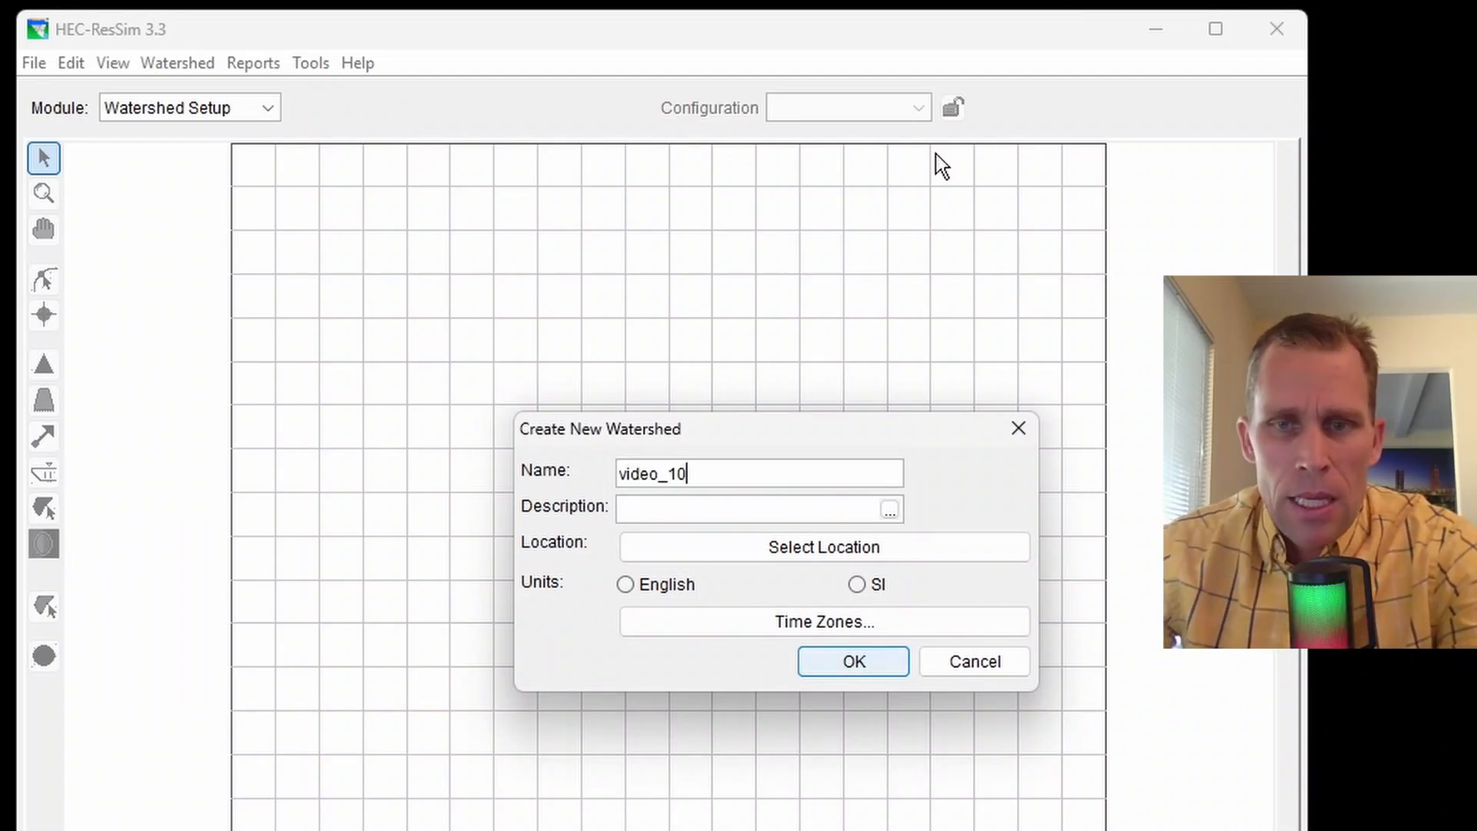
Set the new watershed's location to the ResSim Exercises folder, C:/D/other/ResSim/Exercises
click(663, 547)
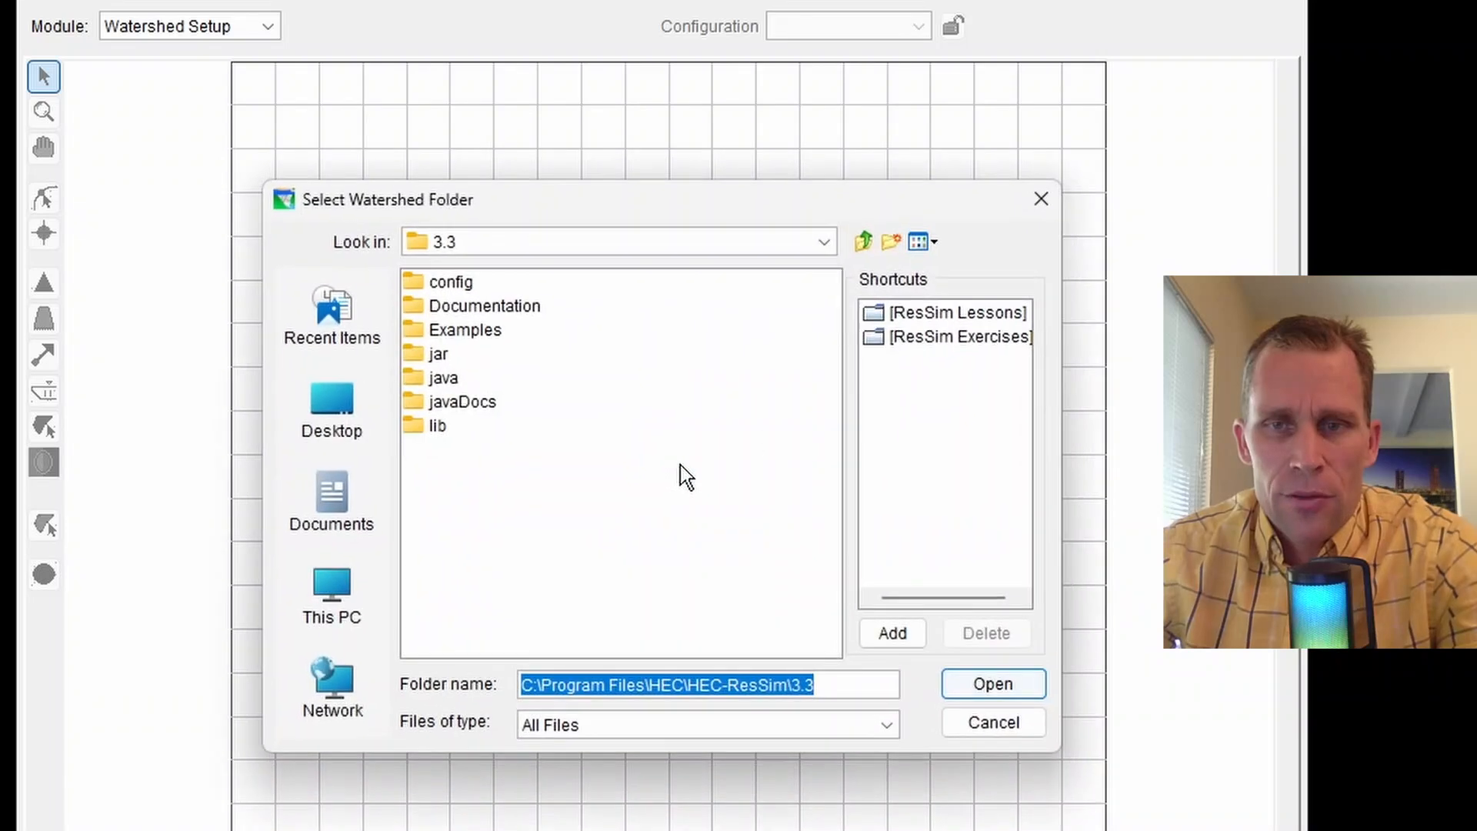
click(926, 338)
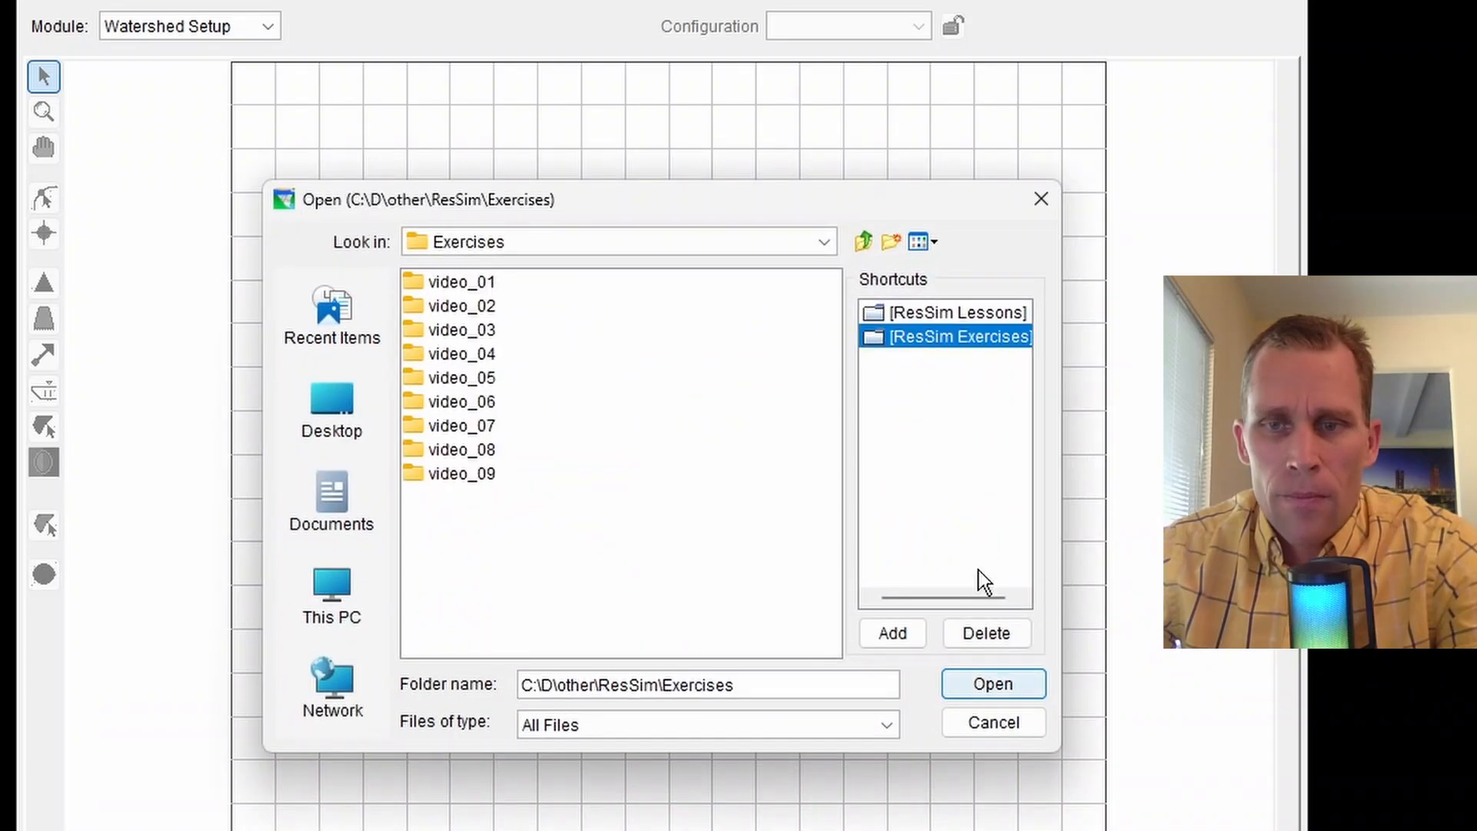
click(985, 683)
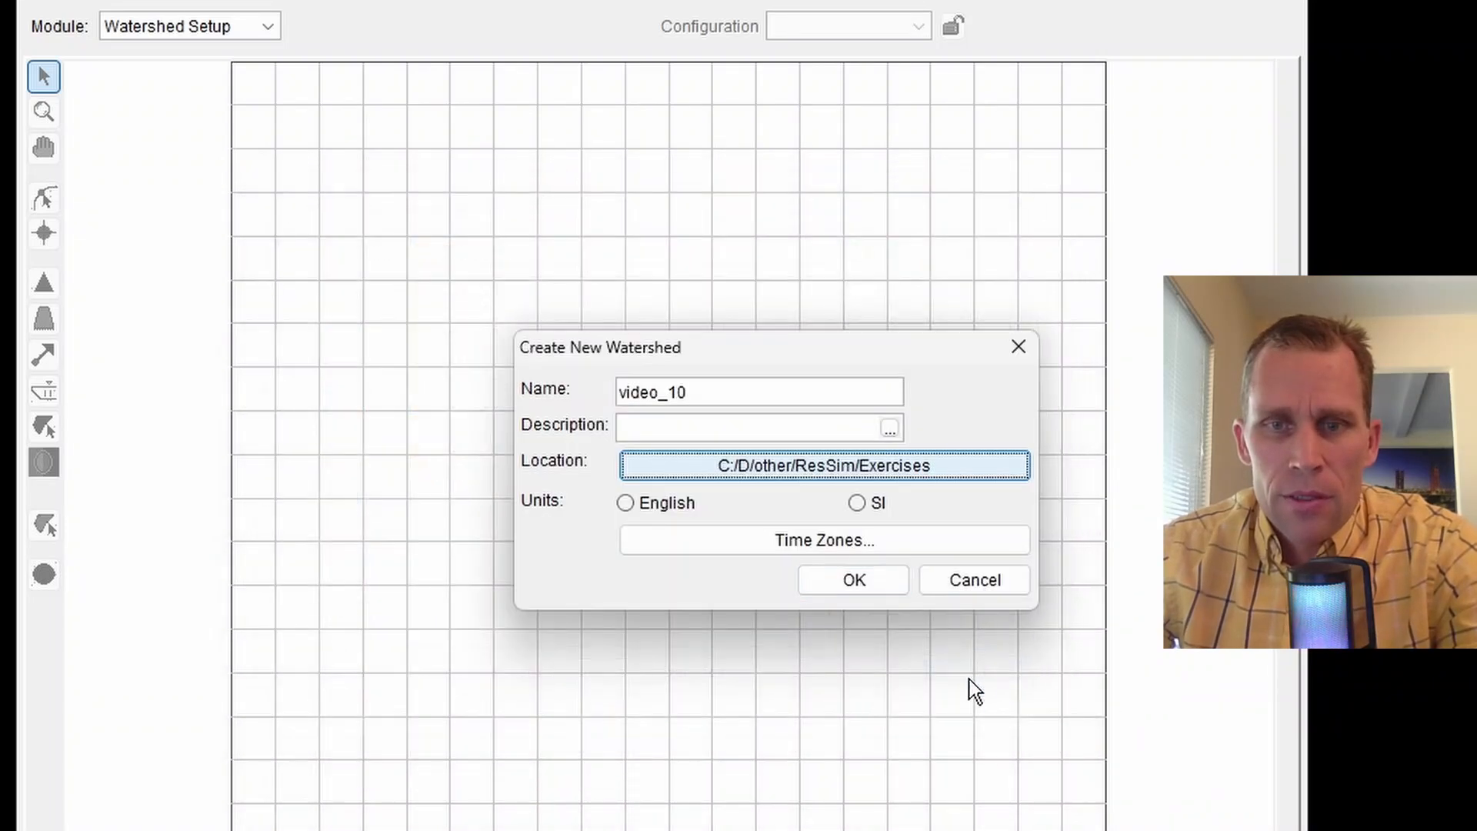
Choose English units and the (GMT -08:00) Pacific Time zone, then create the watershed
click(626, 503)
click(688, 543)
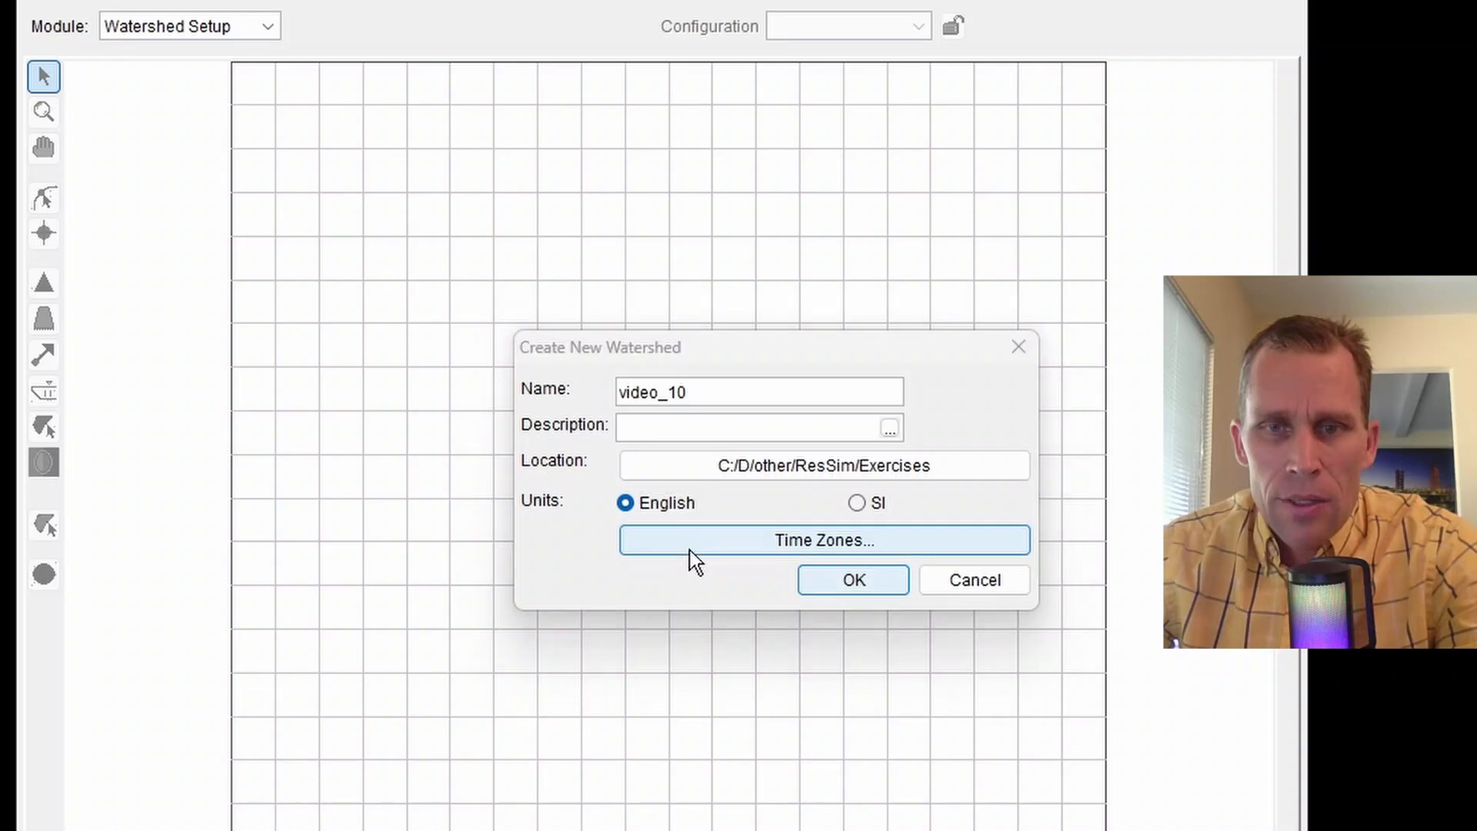
click(726, 384)
click(743, 456)
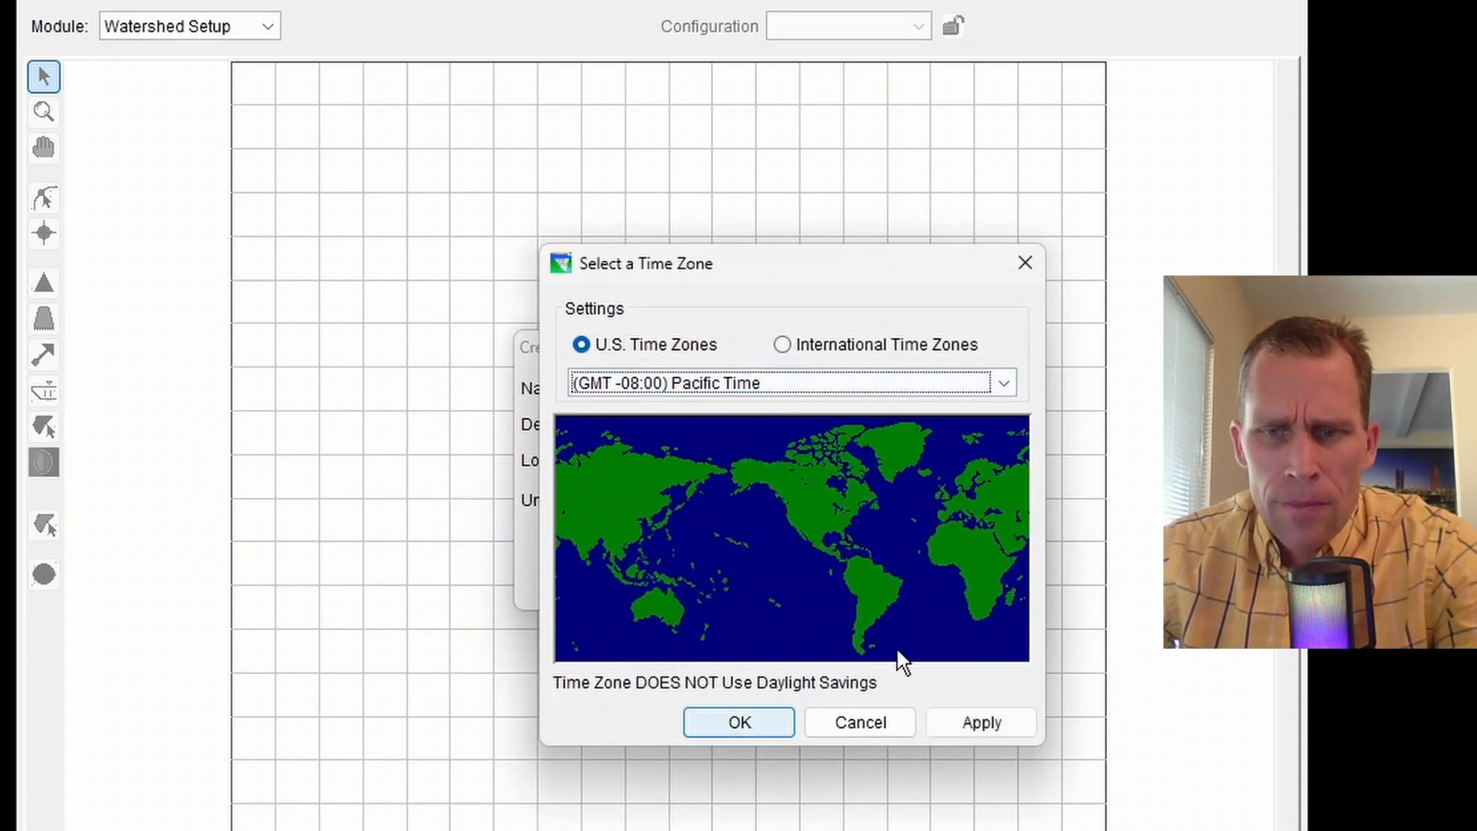
click(950, 725)
click(754, 722)
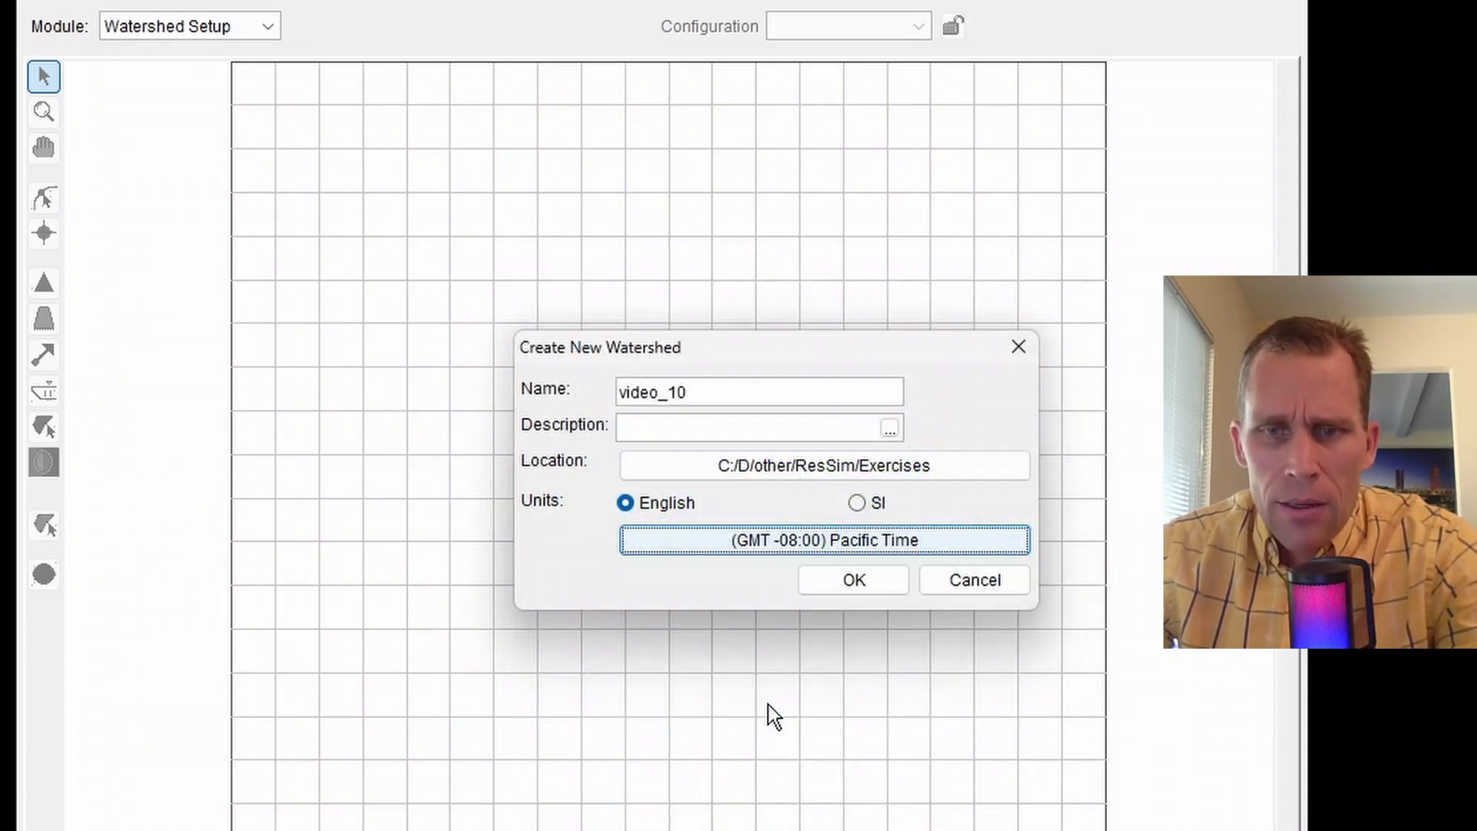
click(818, 588)
click(838, 760)
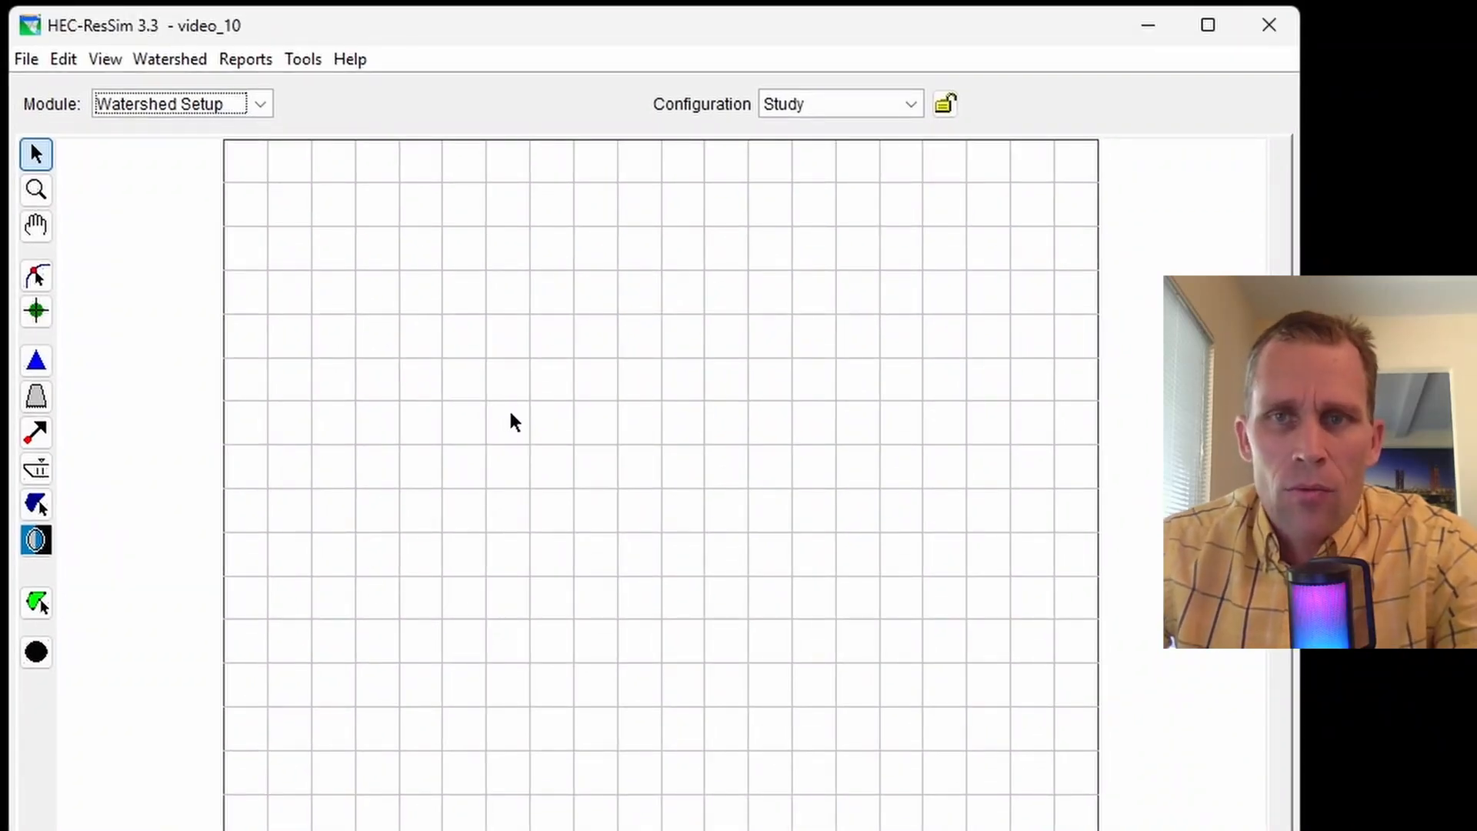
Lock the Study configuration for editing and draw a multi-segment stream named stream_1 from the map's upper-left area down to its lower middle
click(948, 106)
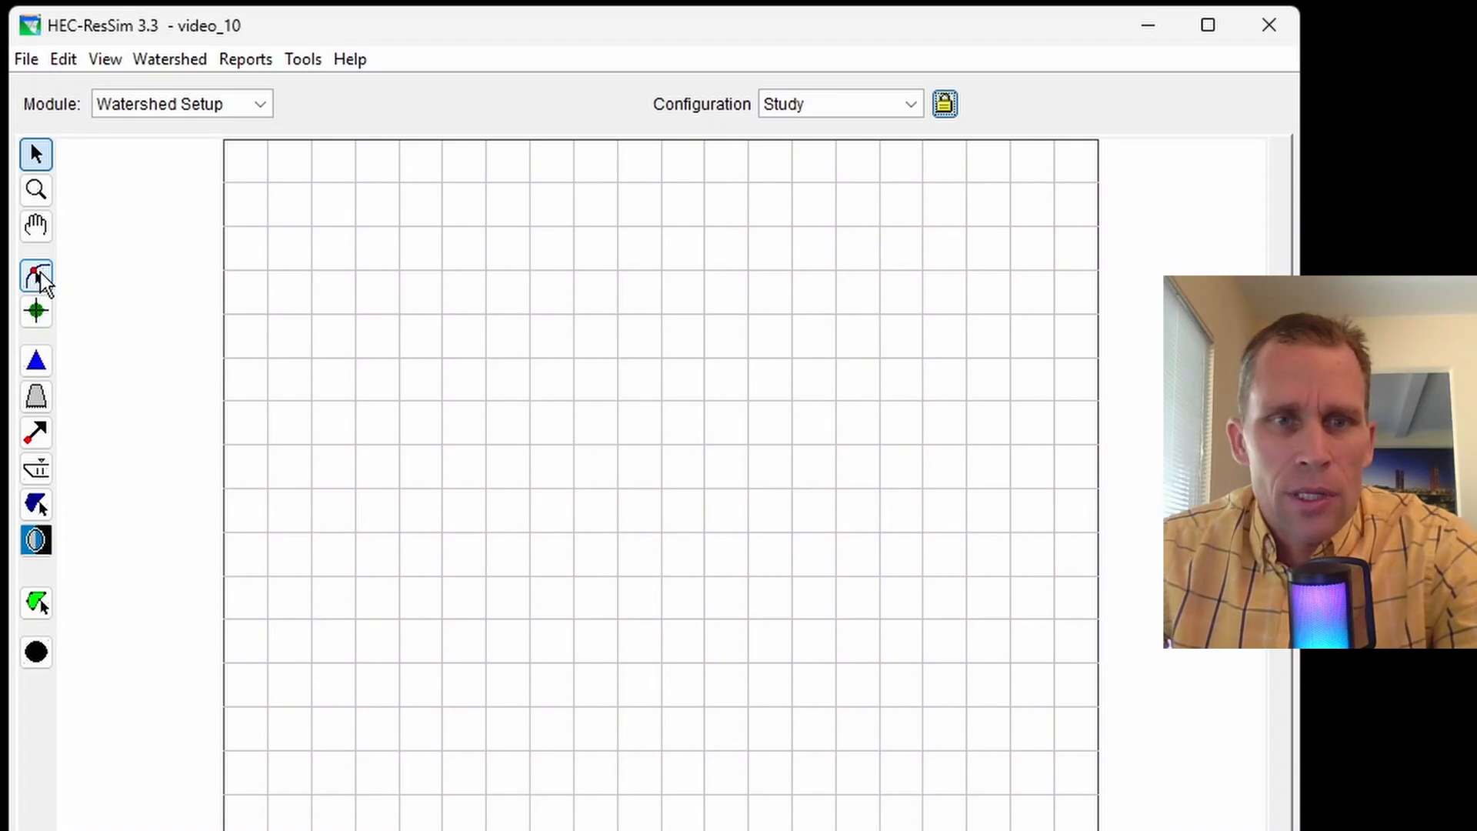
click(39, 274)
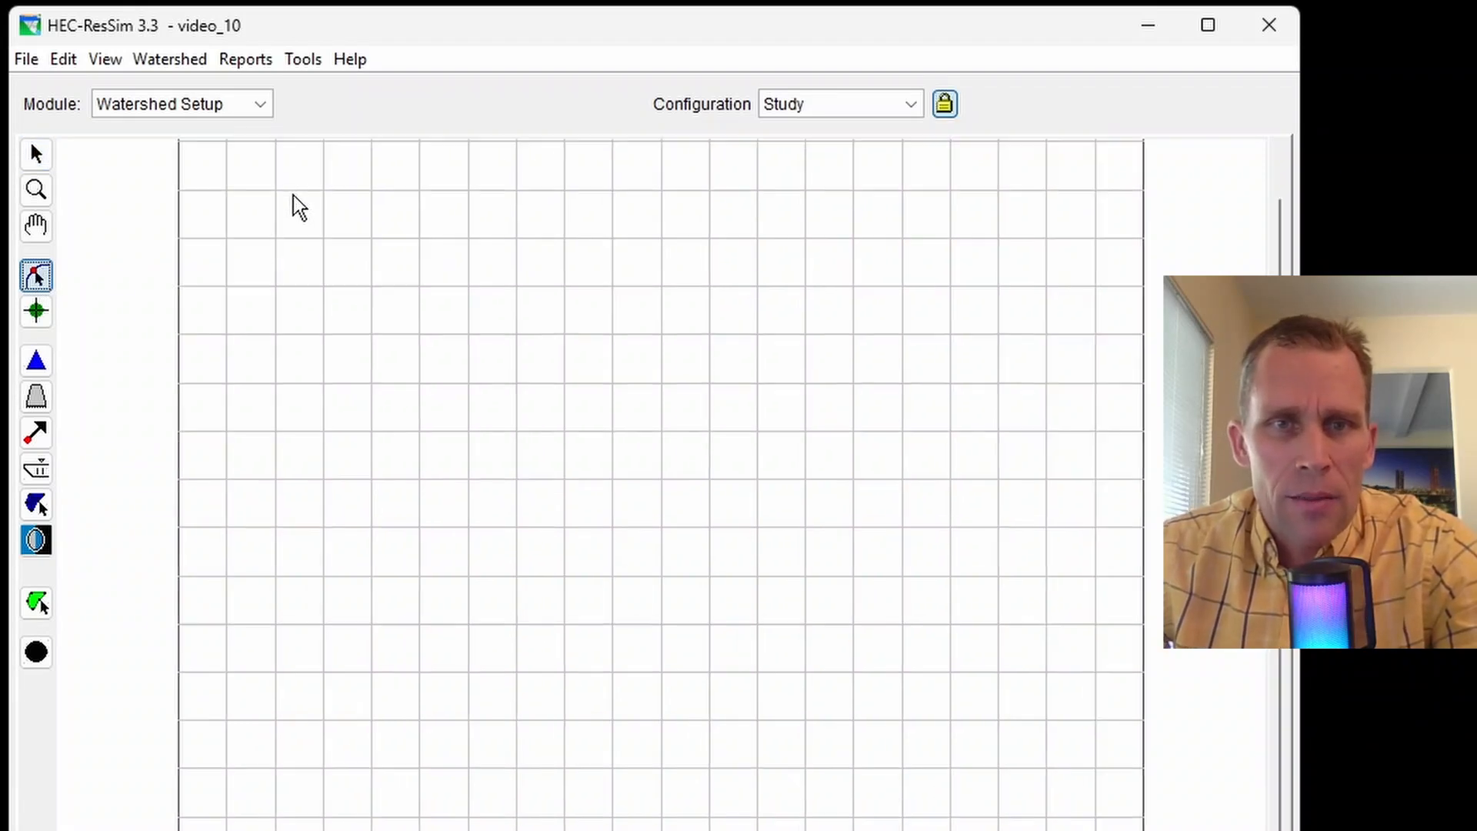
click(35, 225)
drag(105, 241, 108, 250)
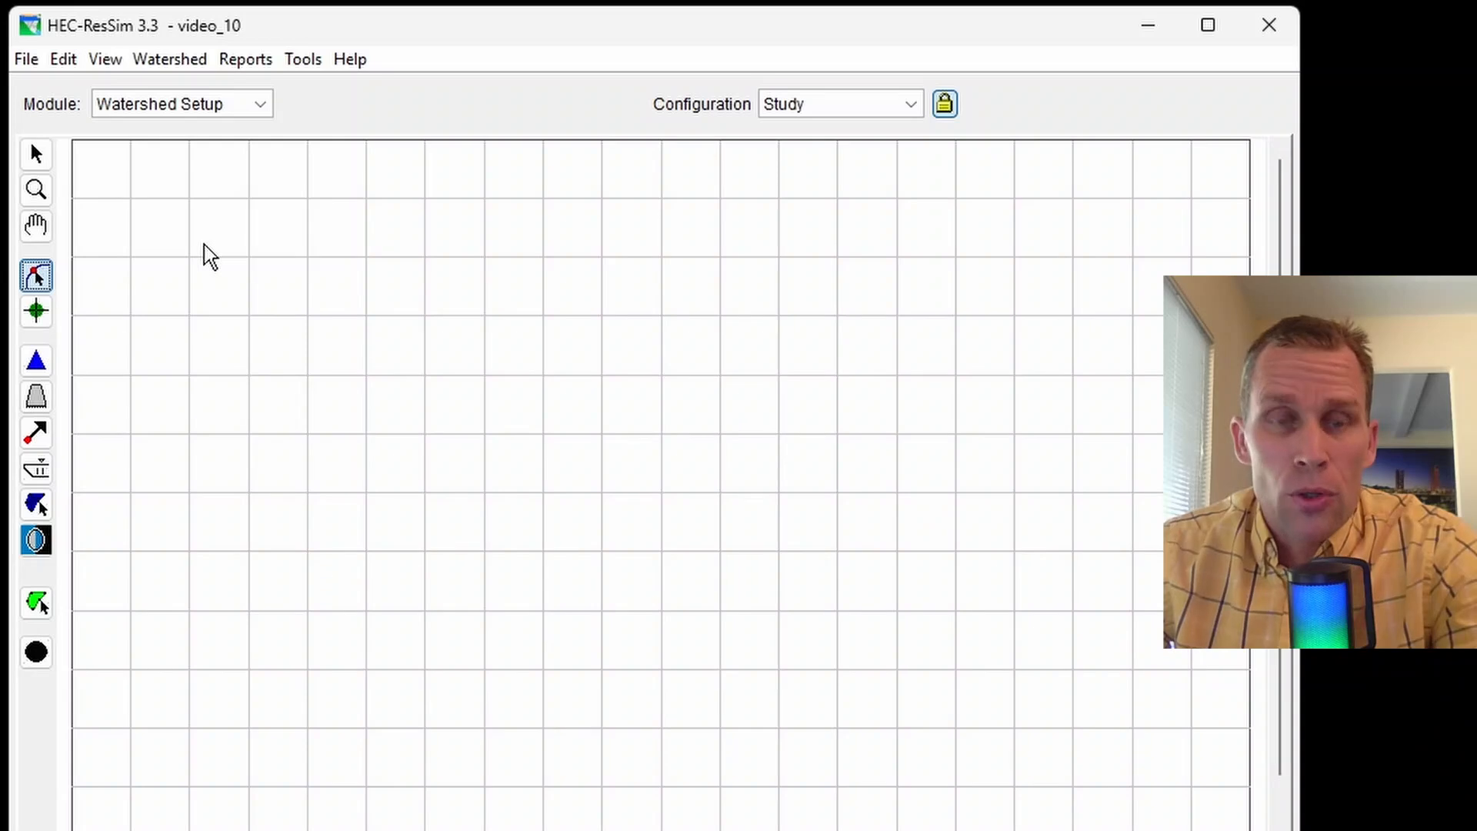
click(242, 220)
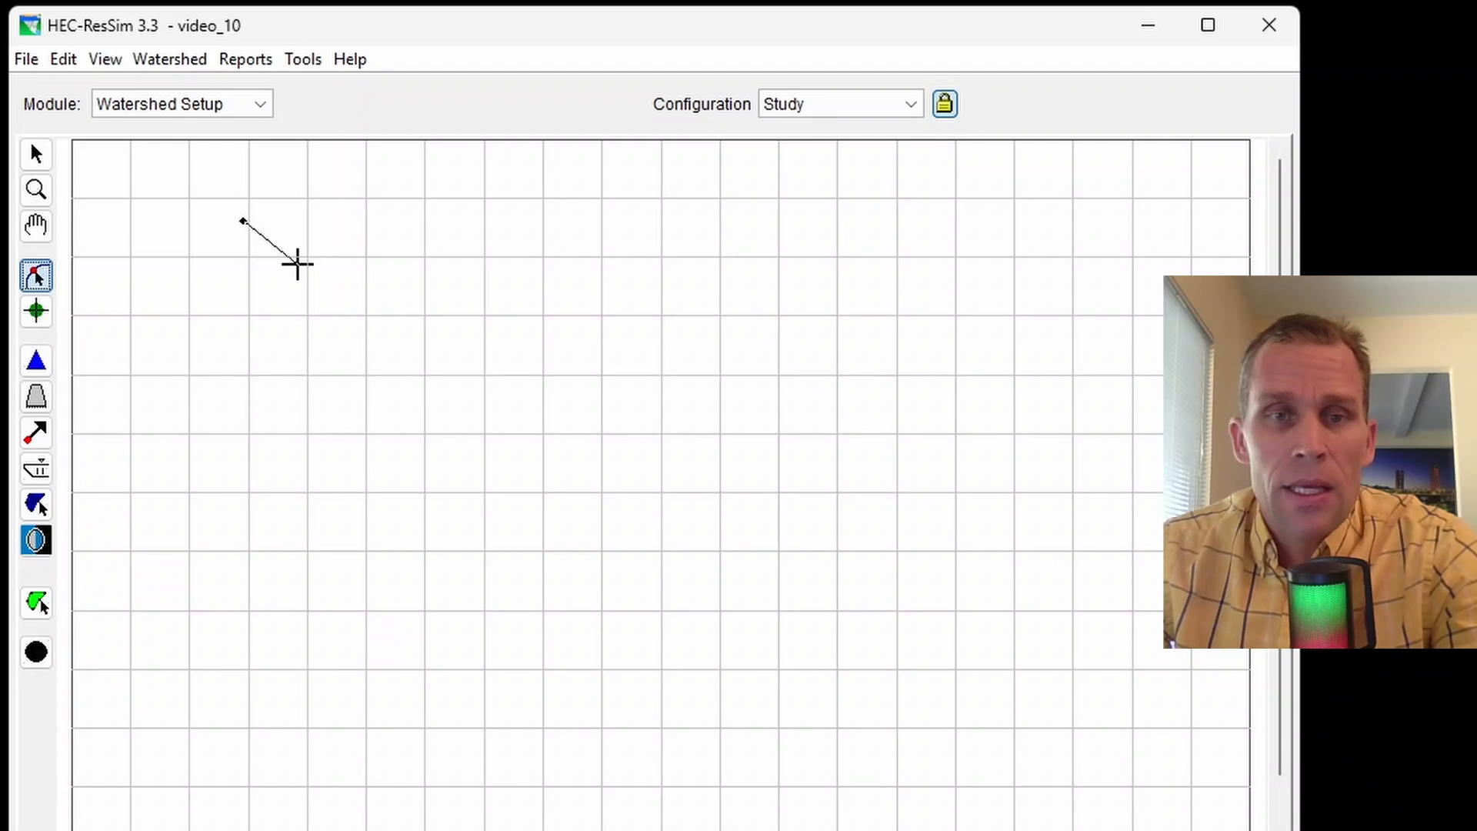
click(293, 272)
click(308, 444)
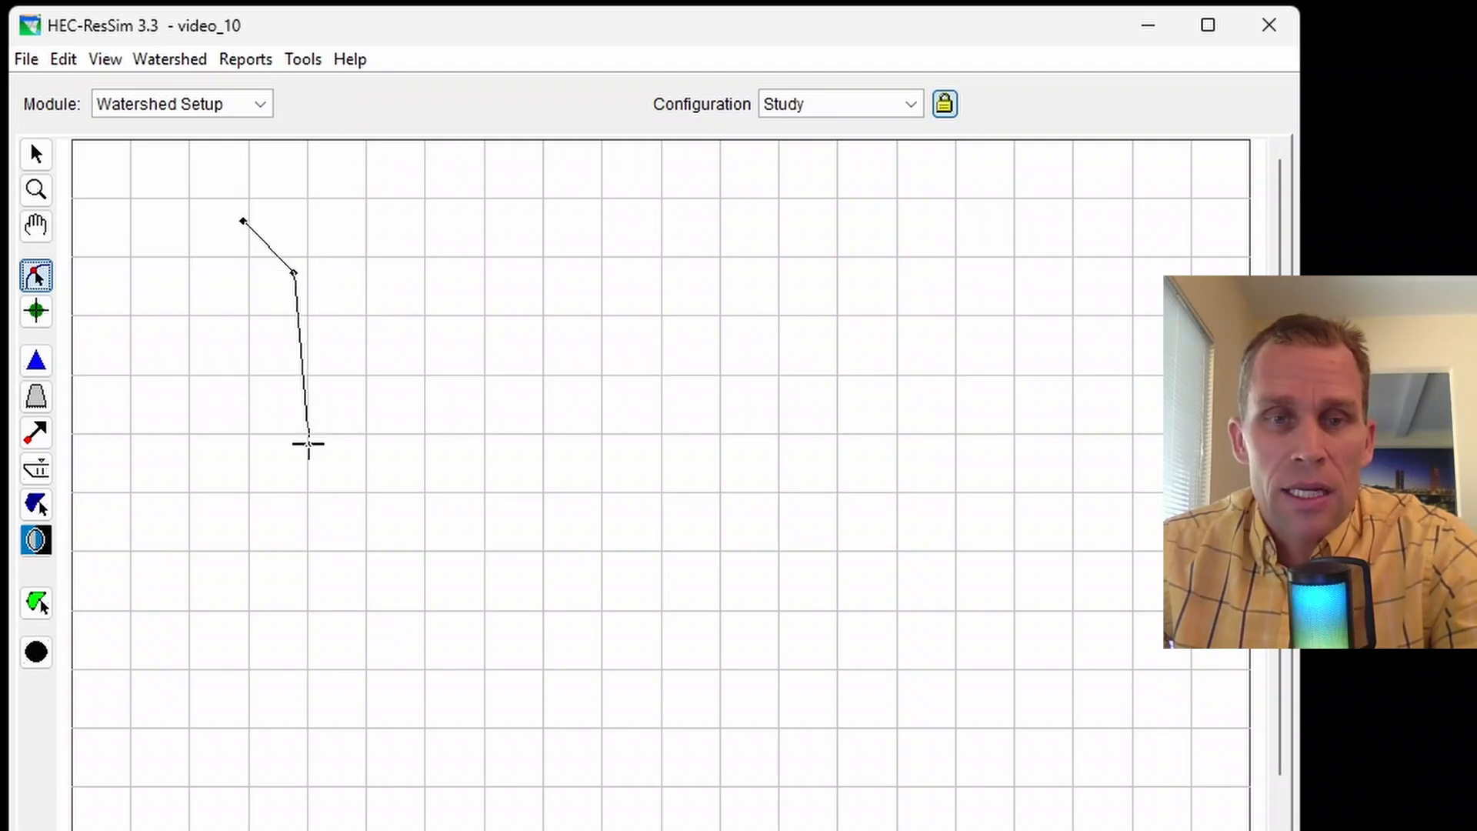
click(299, 635)
click(380, 754)
click(496, 806)
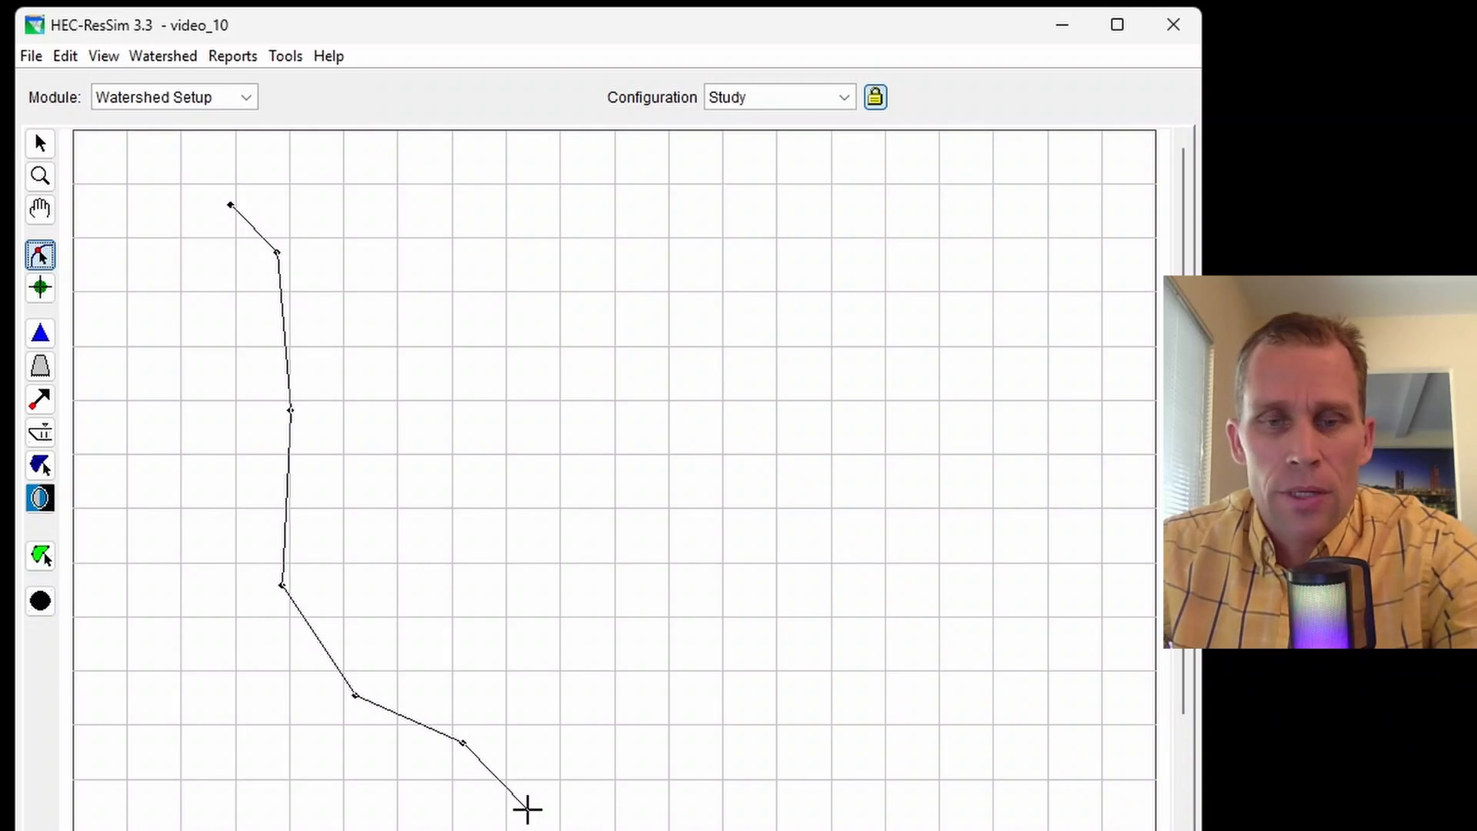
double_click(528, 807)
text(stream_1)
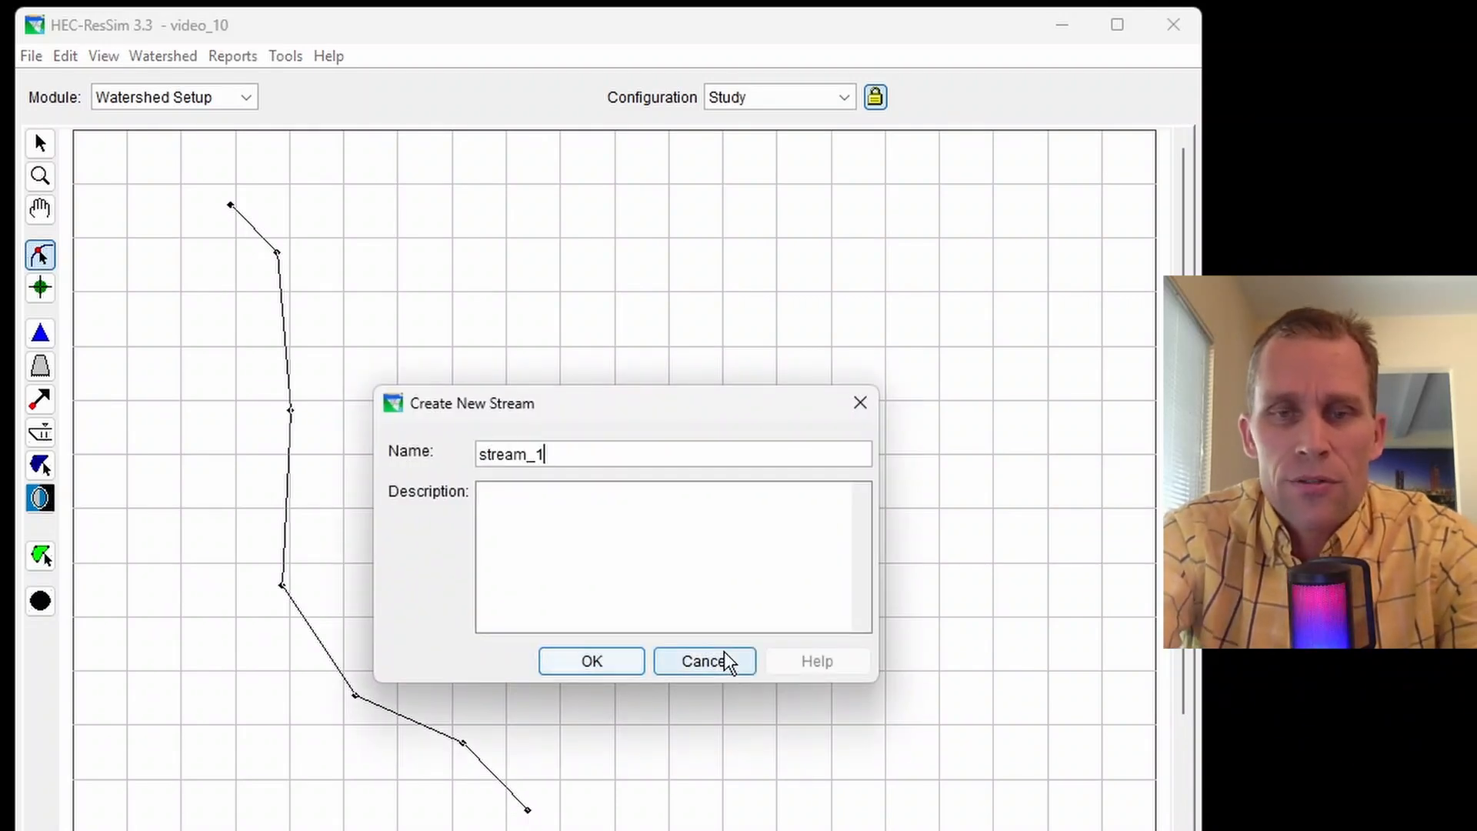
key(Return)
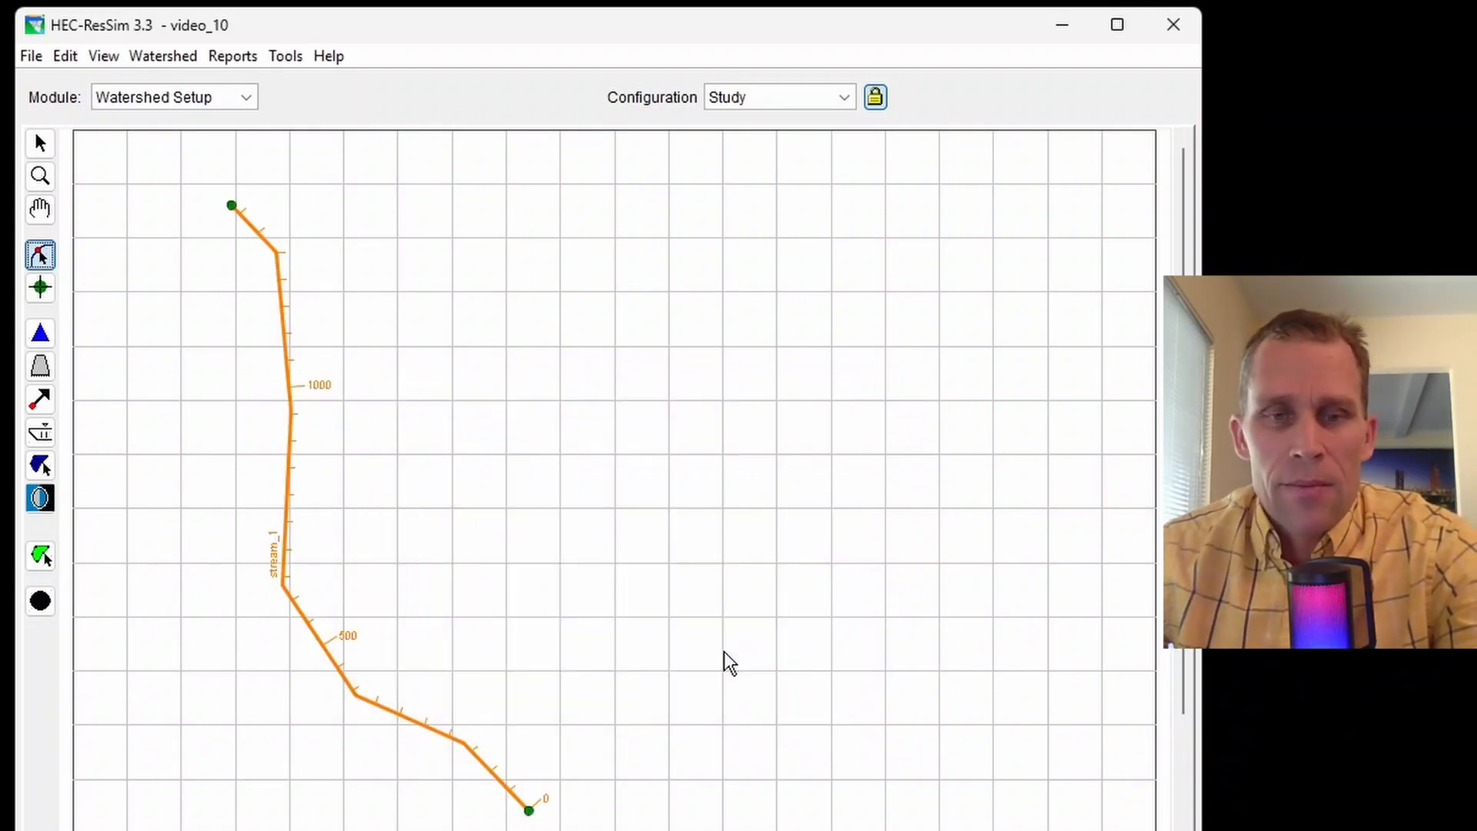
Draw a tributary named stream_2 from the map's upper middle down to the lower part of stream_1 and connect the two streams
click(41, 255)
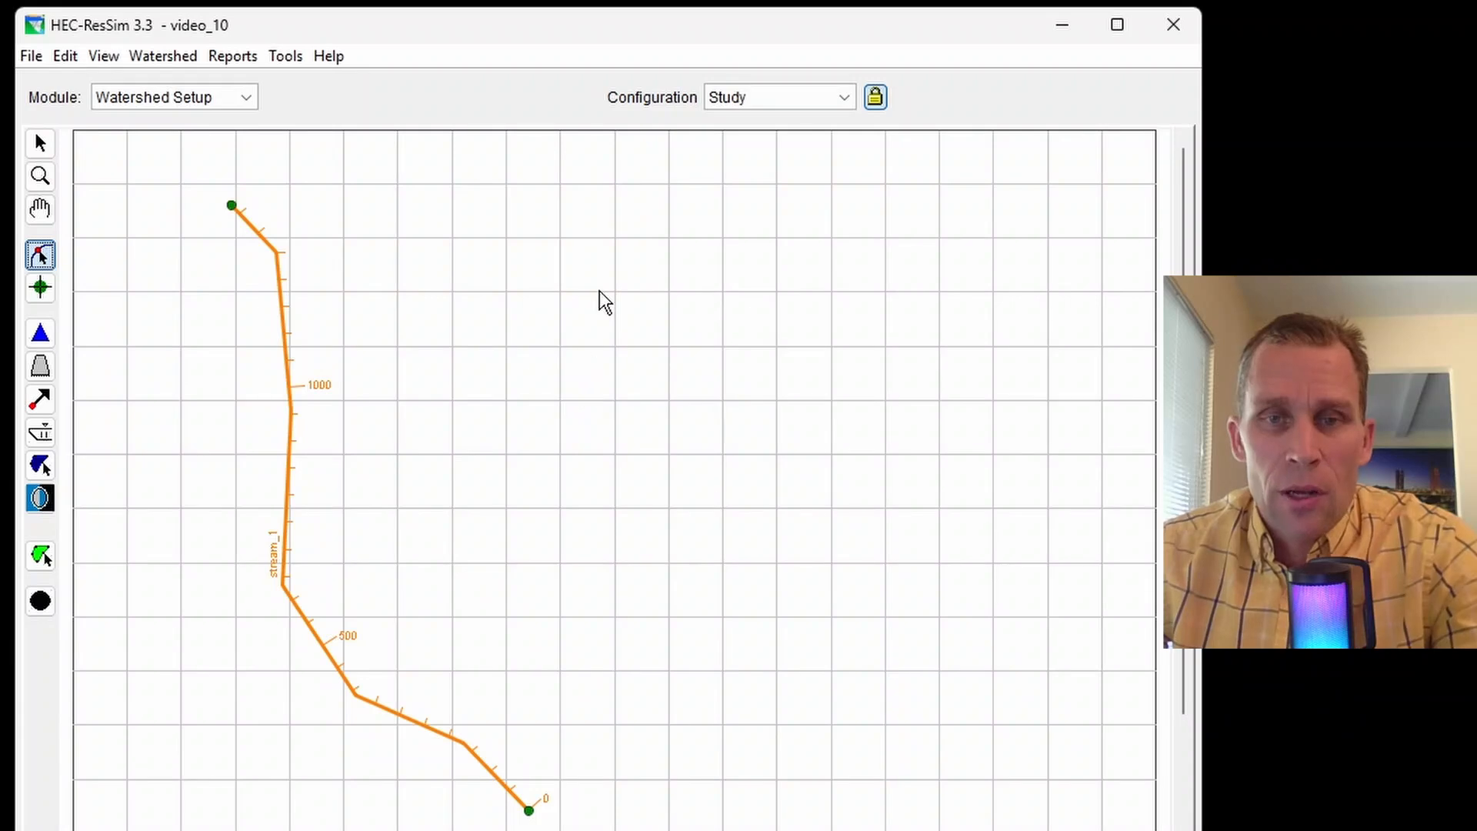
click(571, 273)
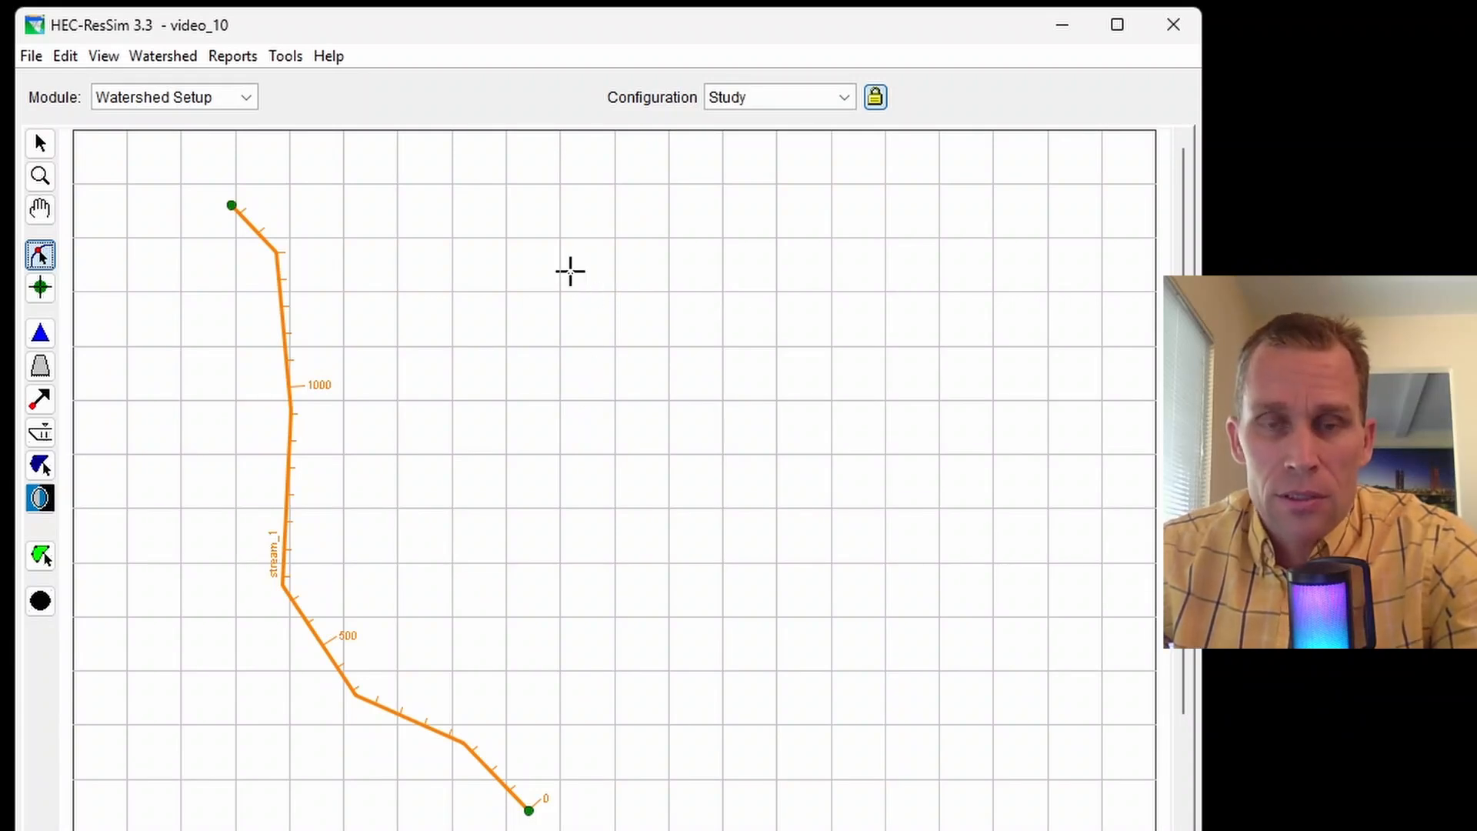
click(561, 387)
click(511, 521)
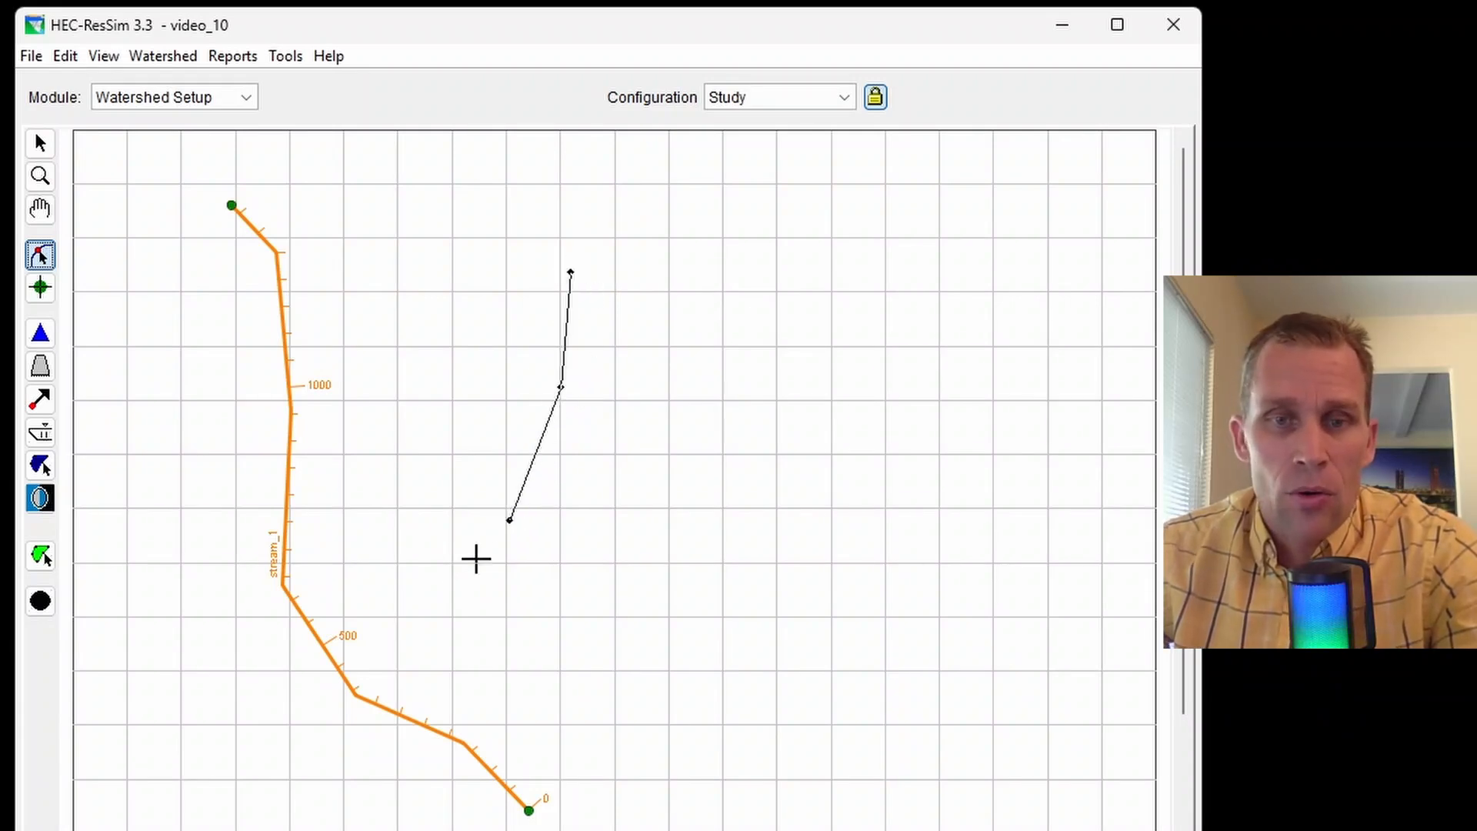
click(392, 601)
click(367, 653)
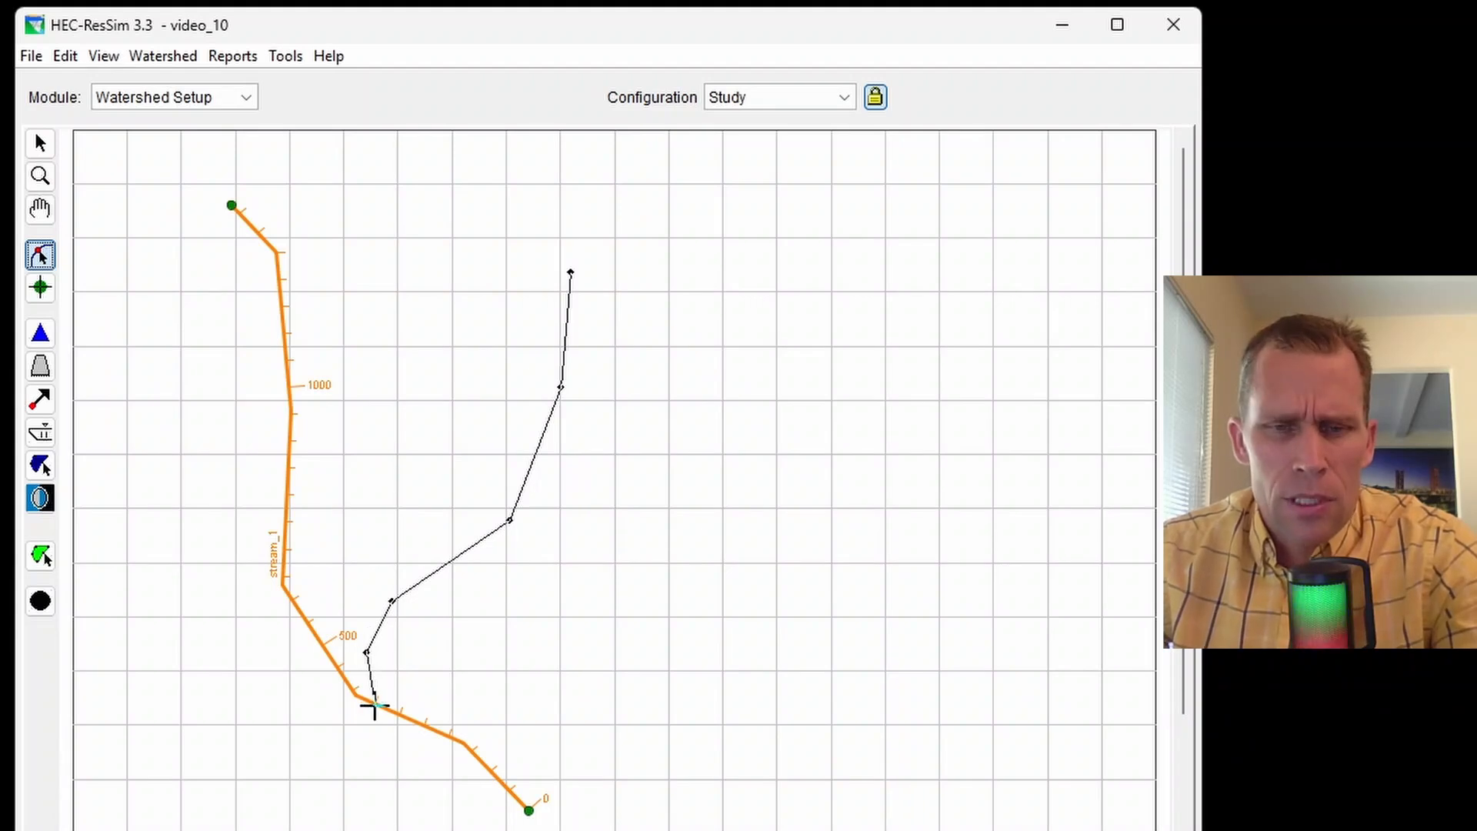
double_click(374, 706)
text(stream)
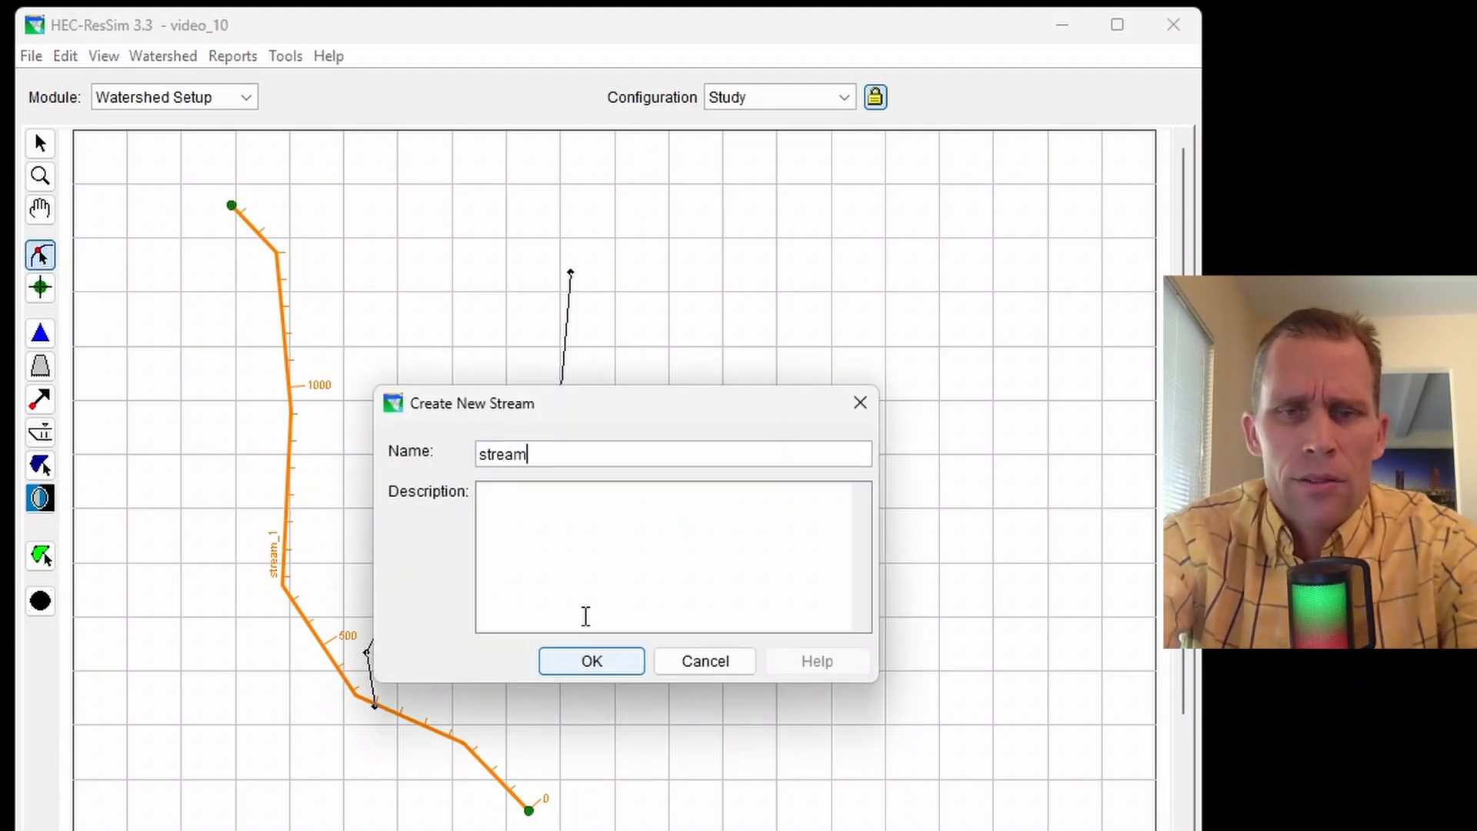
text(_2)
key(Return)
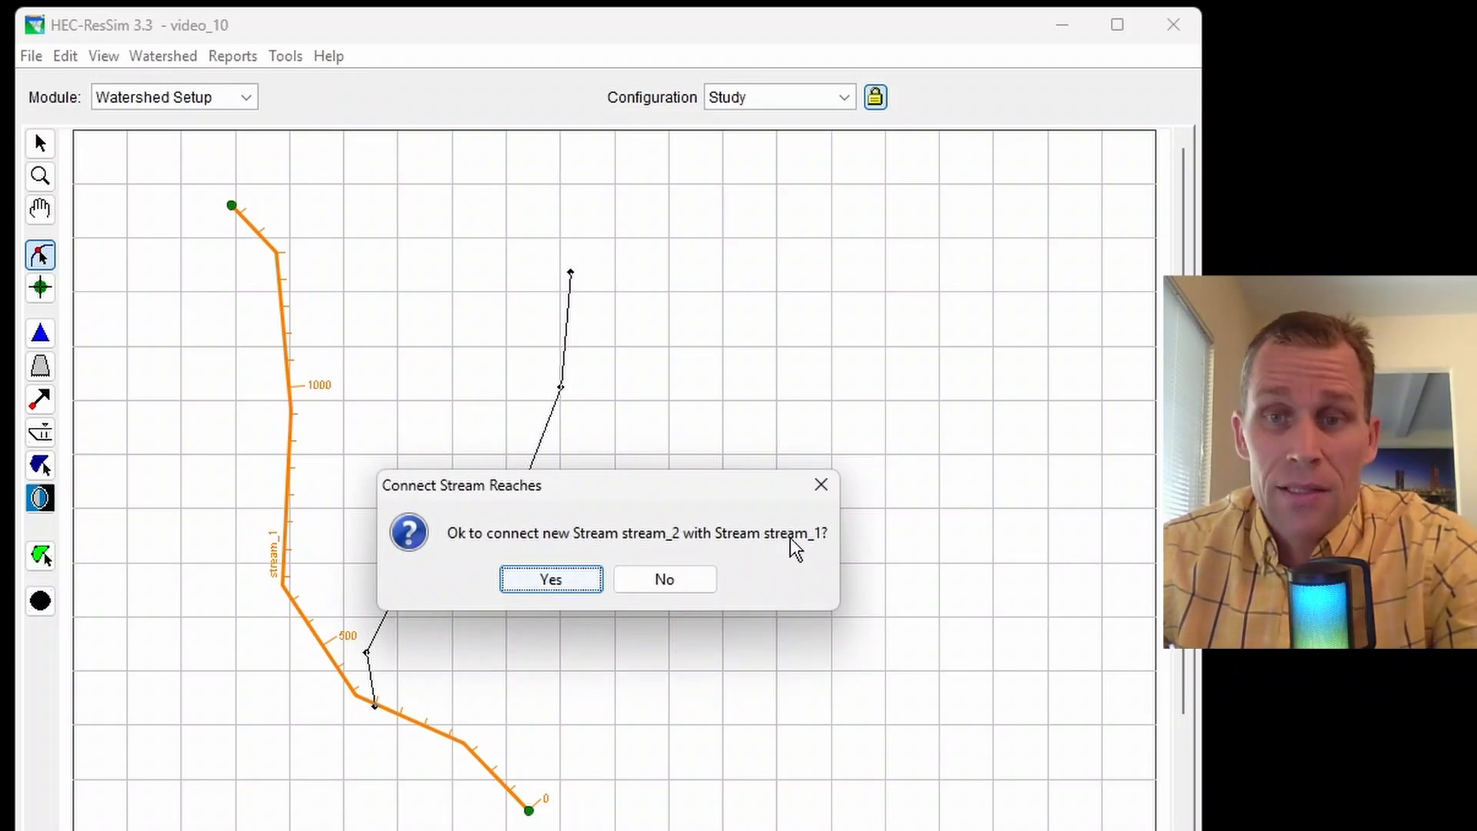
click(570, 580)
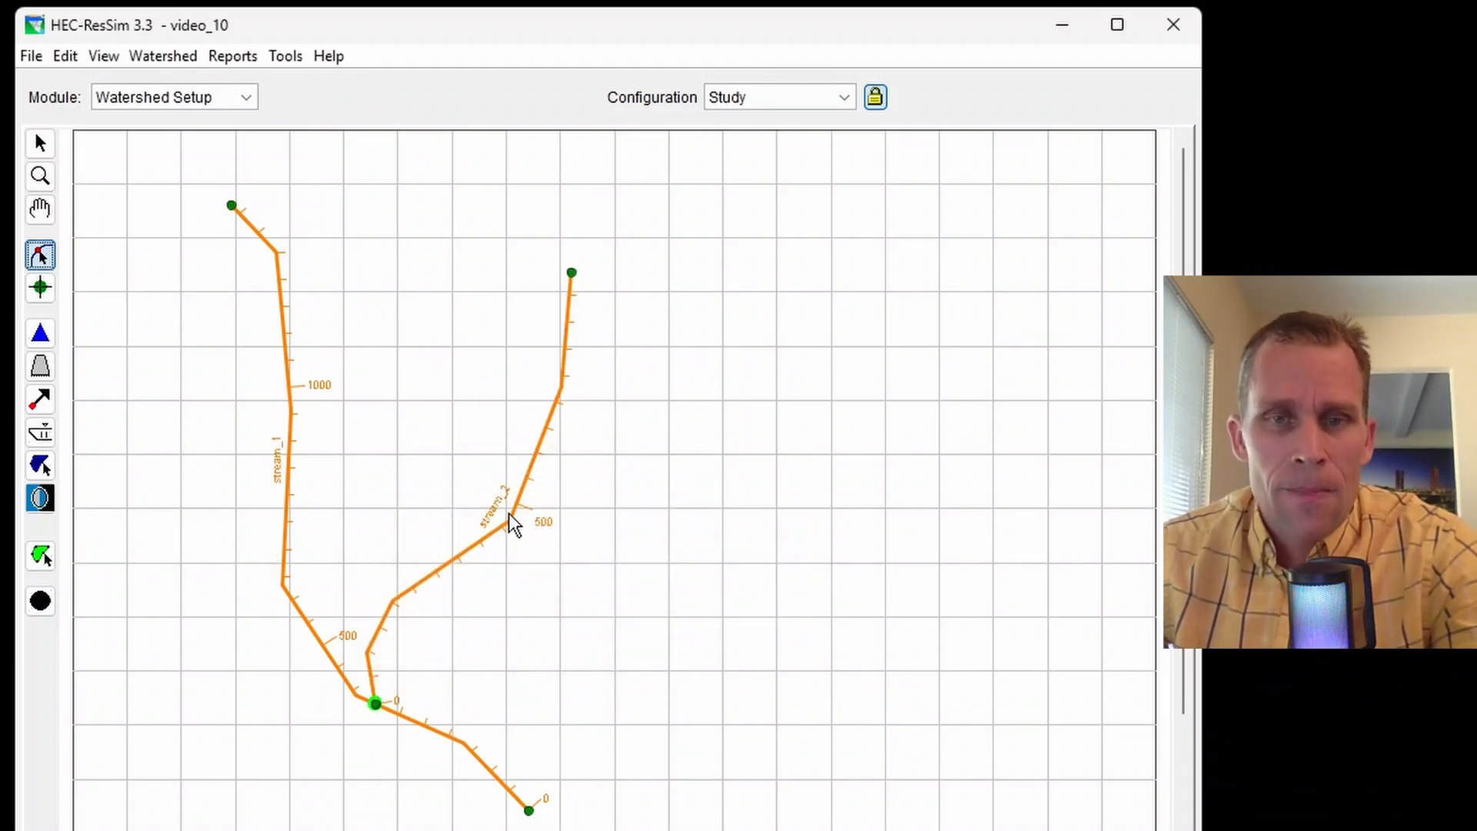
Add a computation point named CP1 on stream_1 near its upstream end, on the Default layer
click(40, 601)
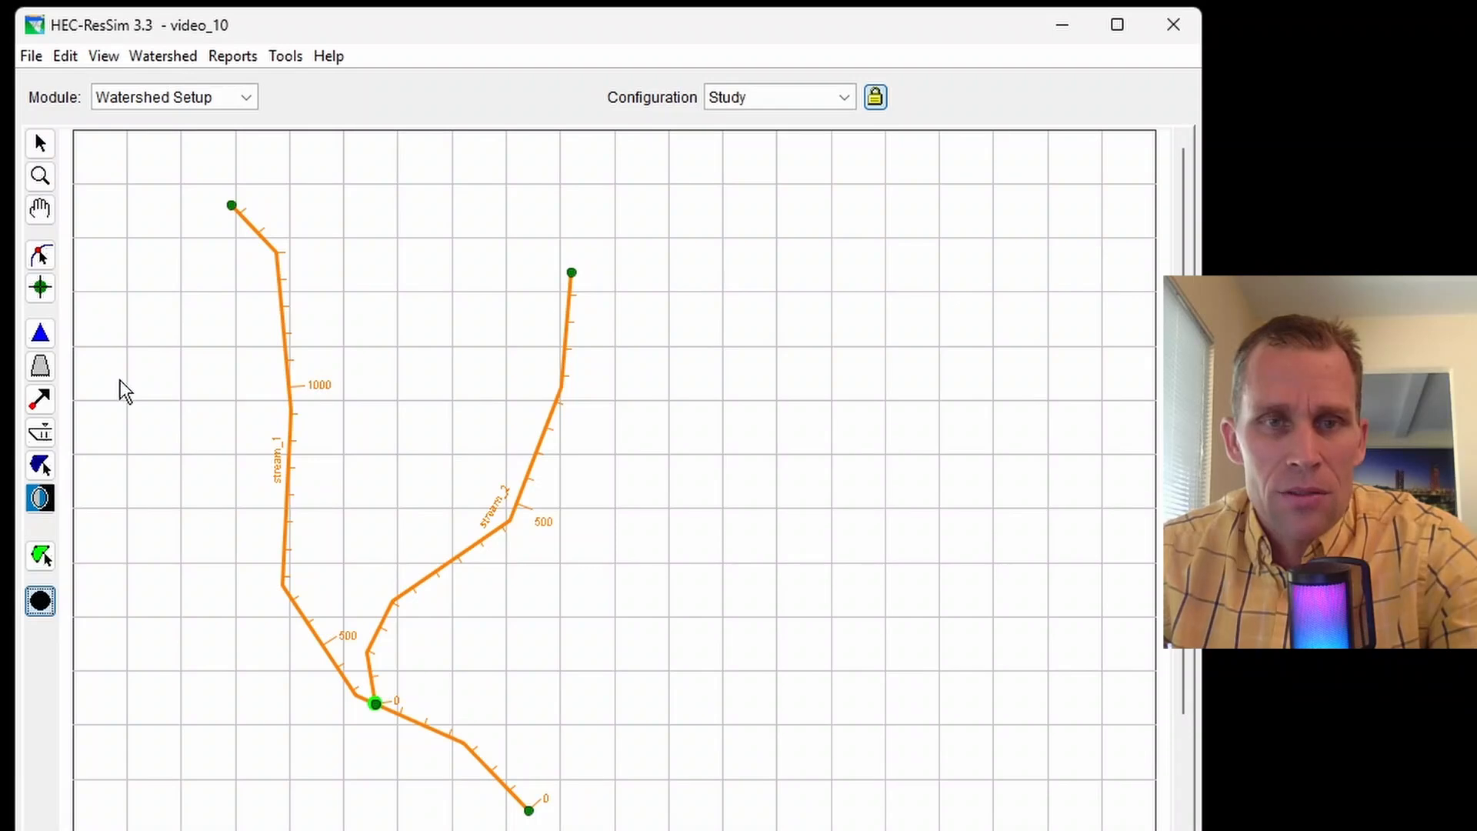
click(260, 235)
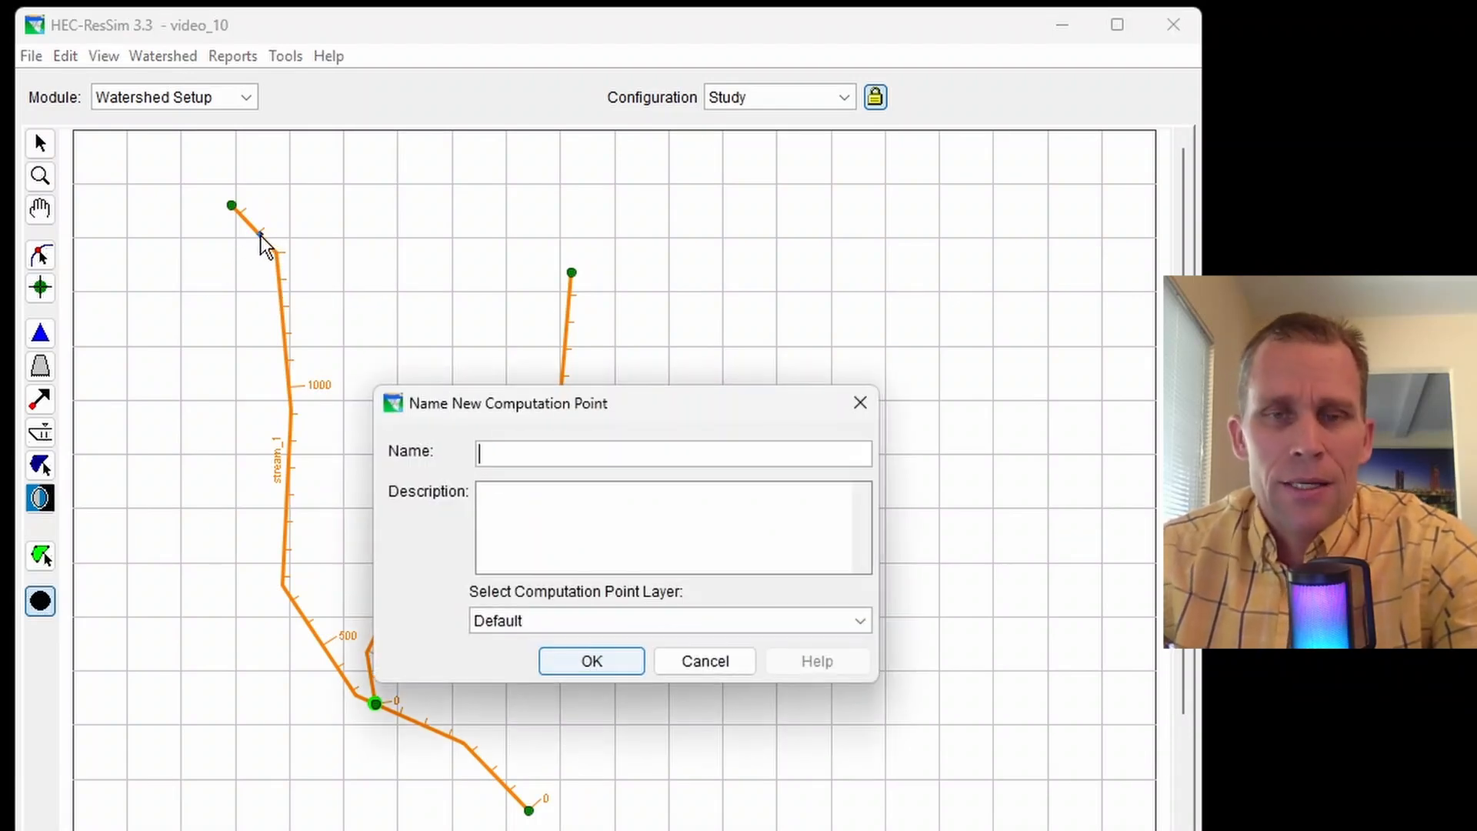
text(CP1)
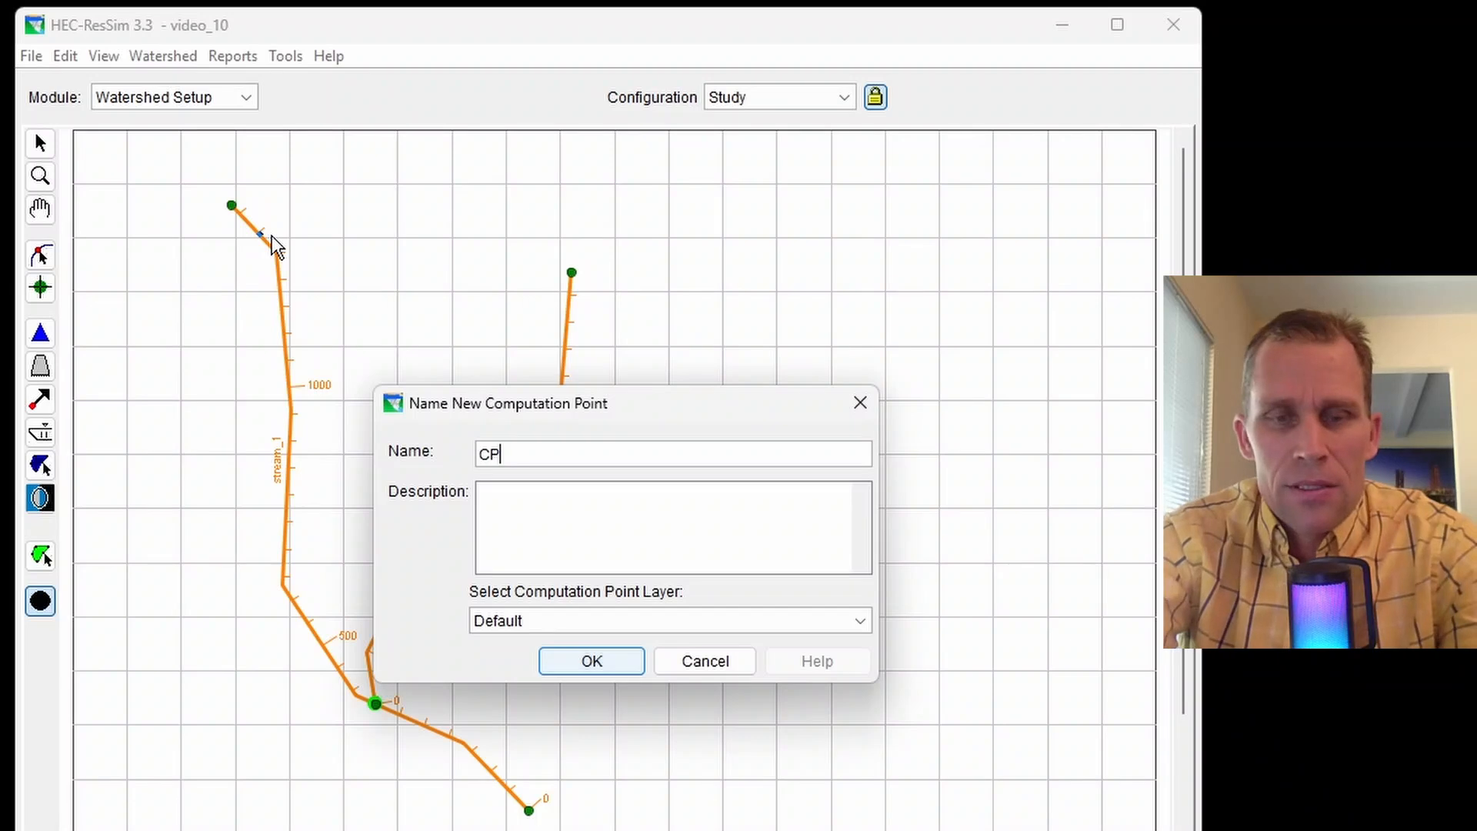
key(Return)
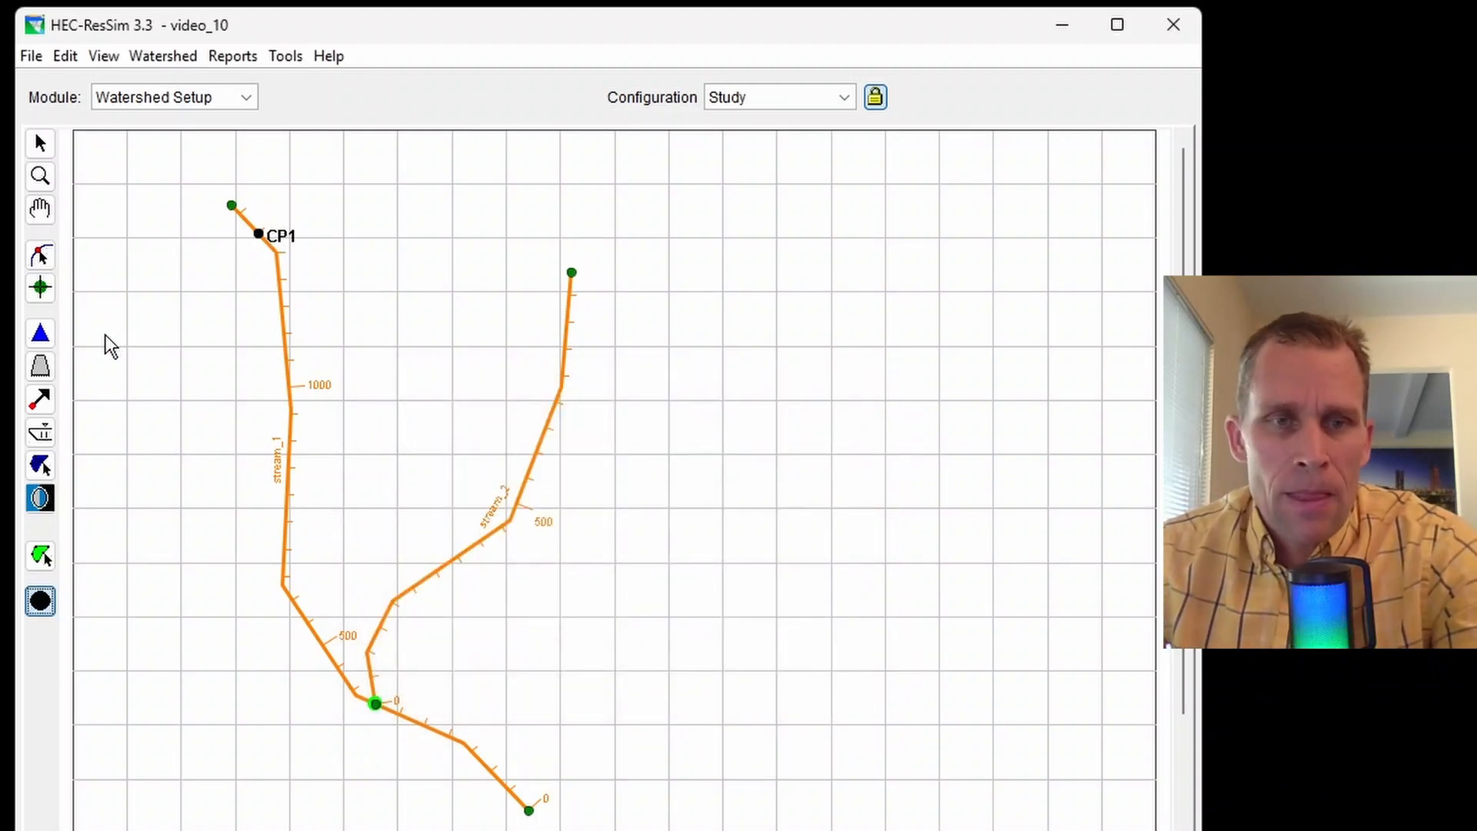
Draw a reservoir named reservoir_1 along stream_1, starting a short distance downstream of CP1 and ending above the bend toward the confluence
click(40, 333)
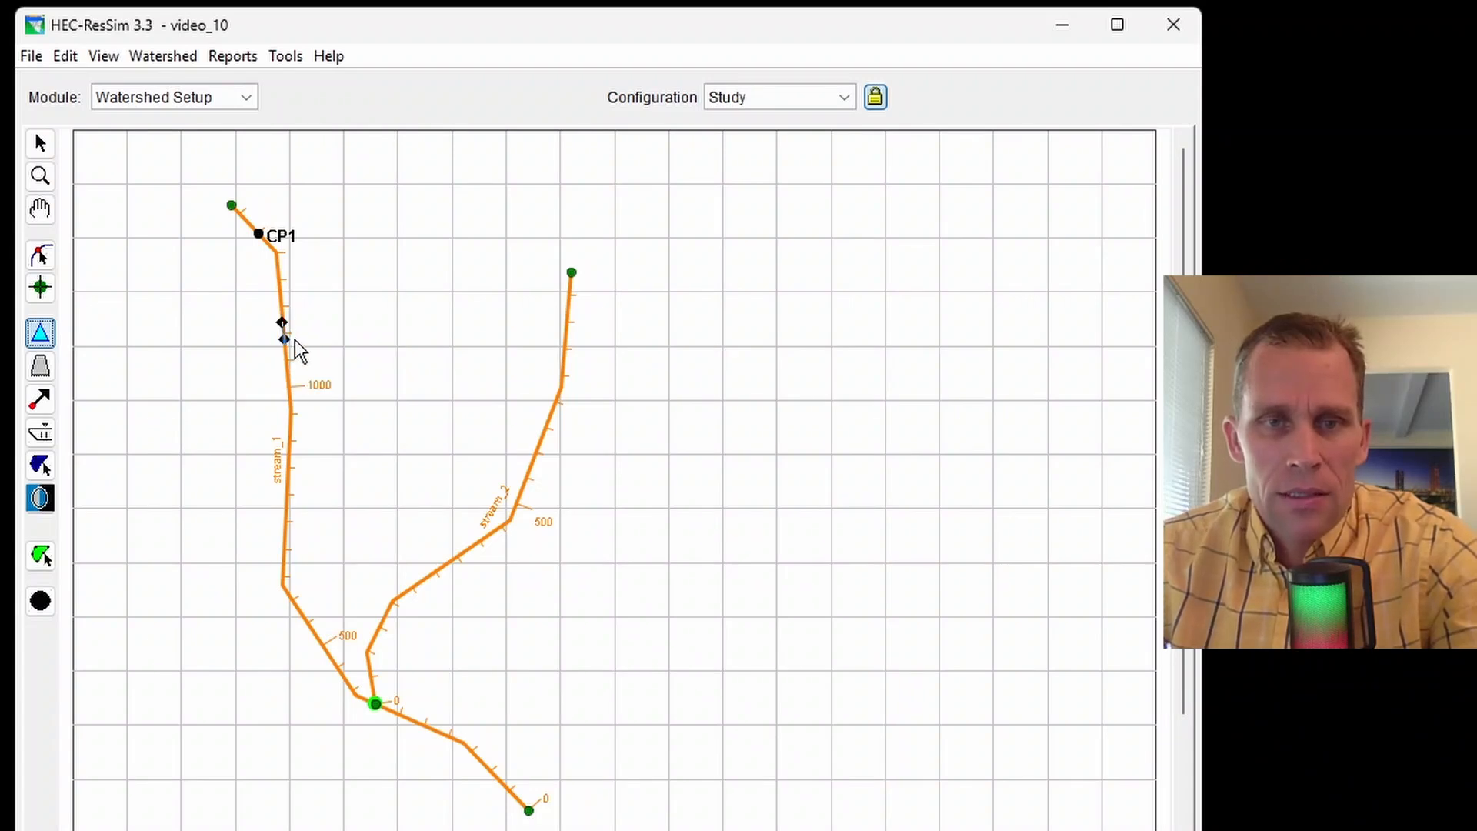
drag(289, 407, 287, 473)
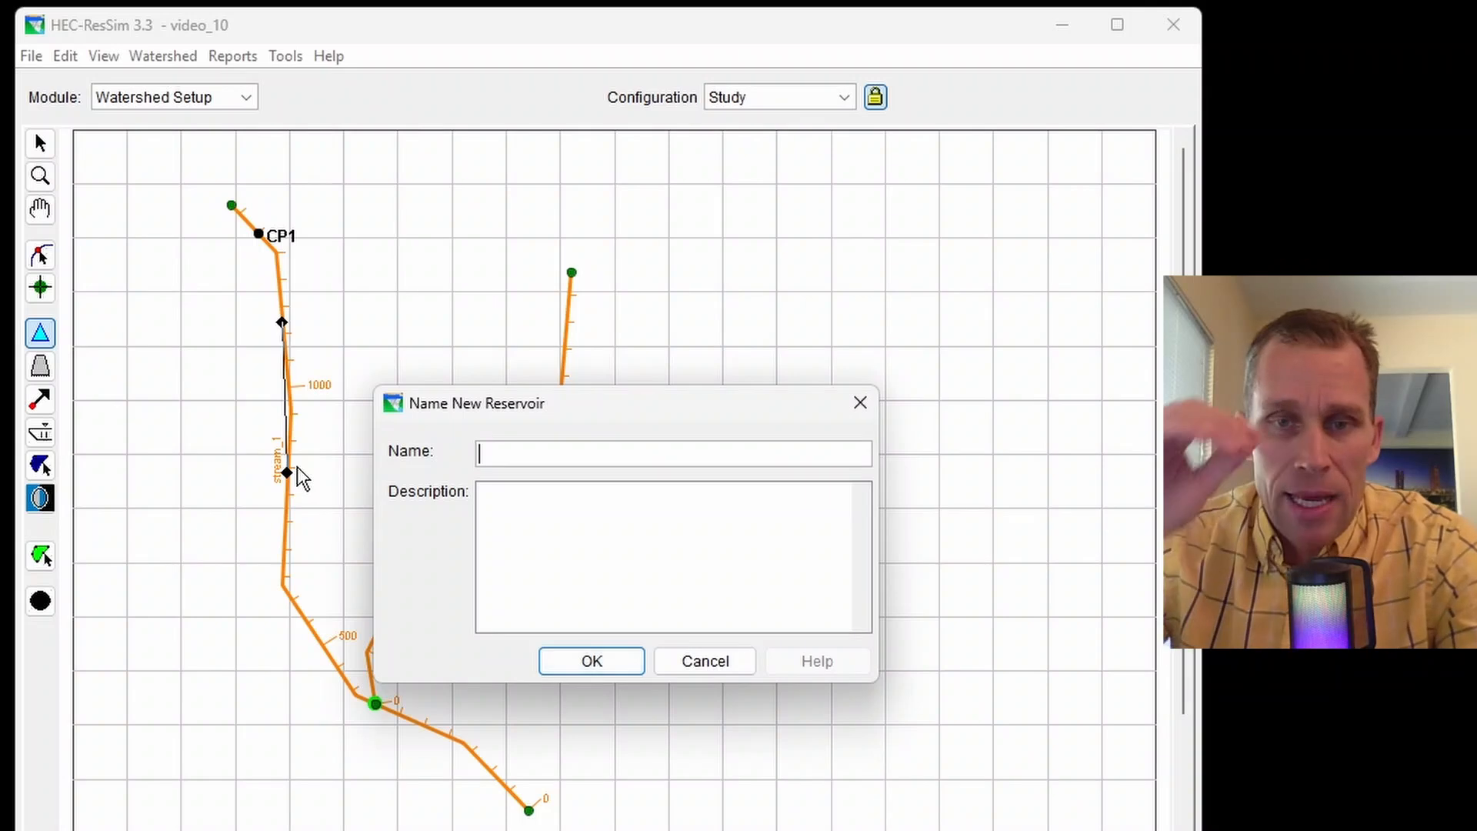
text(reservoir_1)
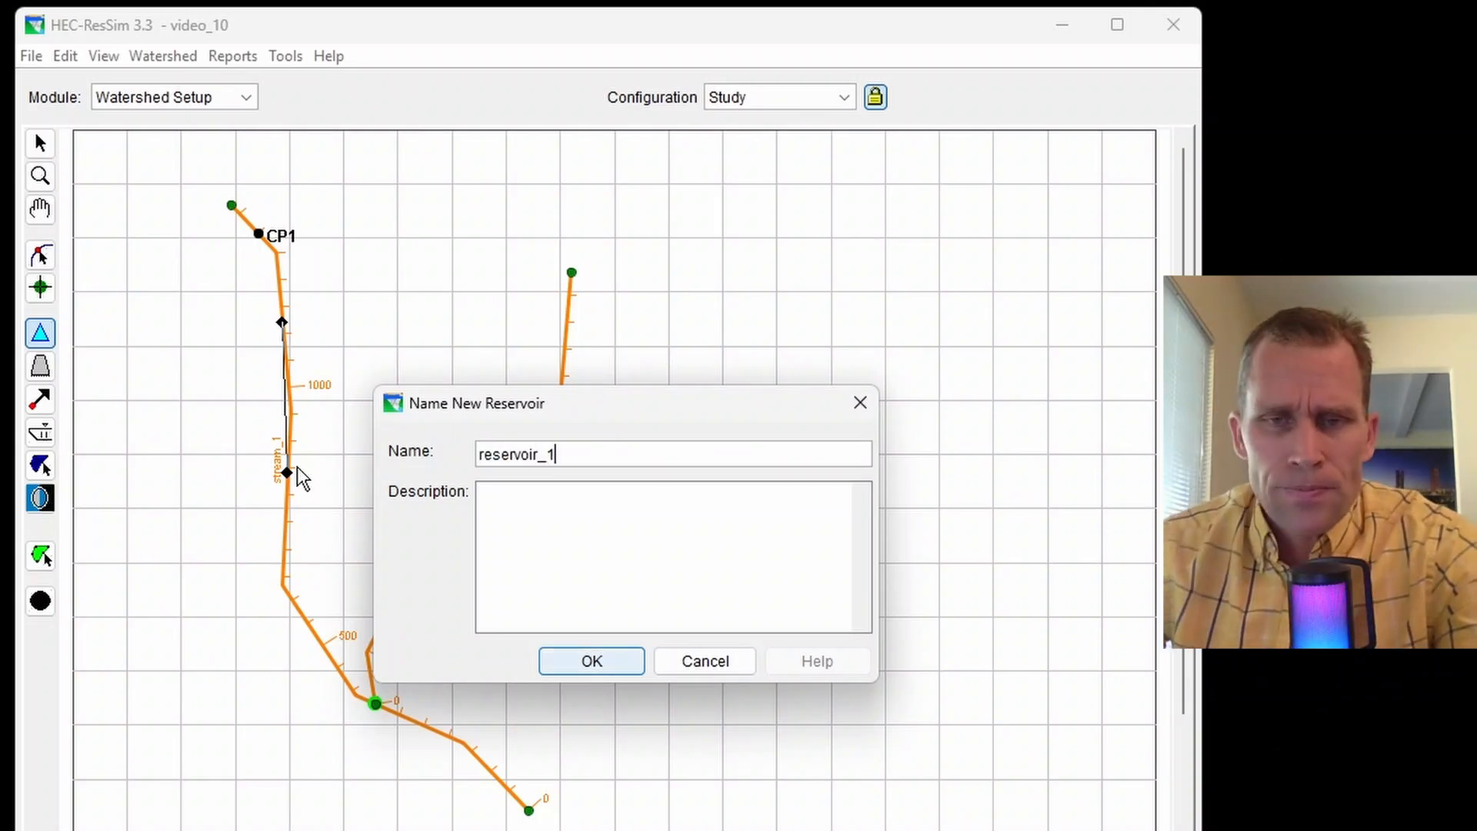
click(584, 660)
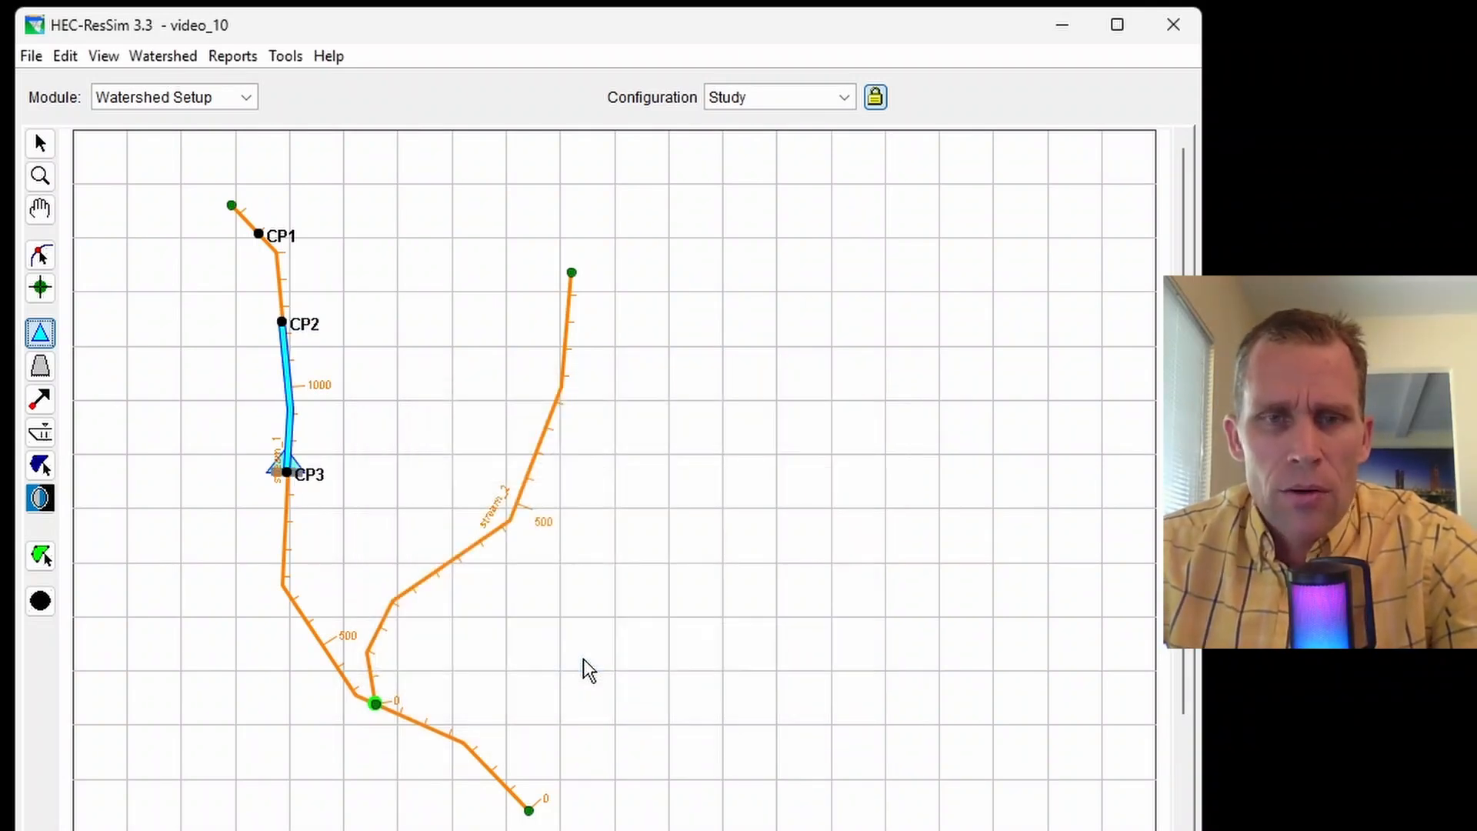
Reshape reservoir_1 into a pointed five-sided polygon reaching upstream toward CP2, with an added vertex on each side, and move its label beside the tip
scroll(232, 444, up, 2)
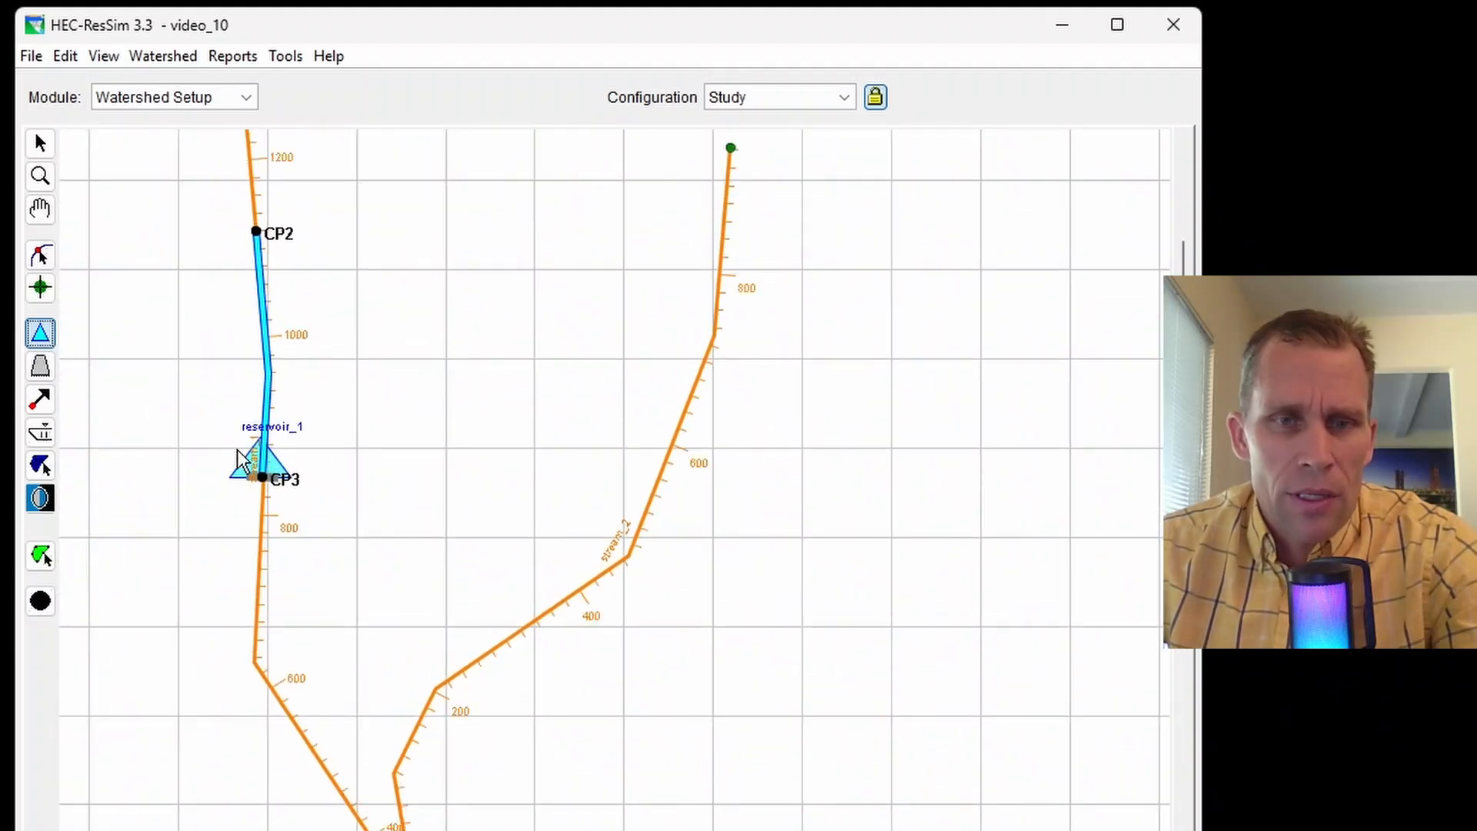
click(245, 462)
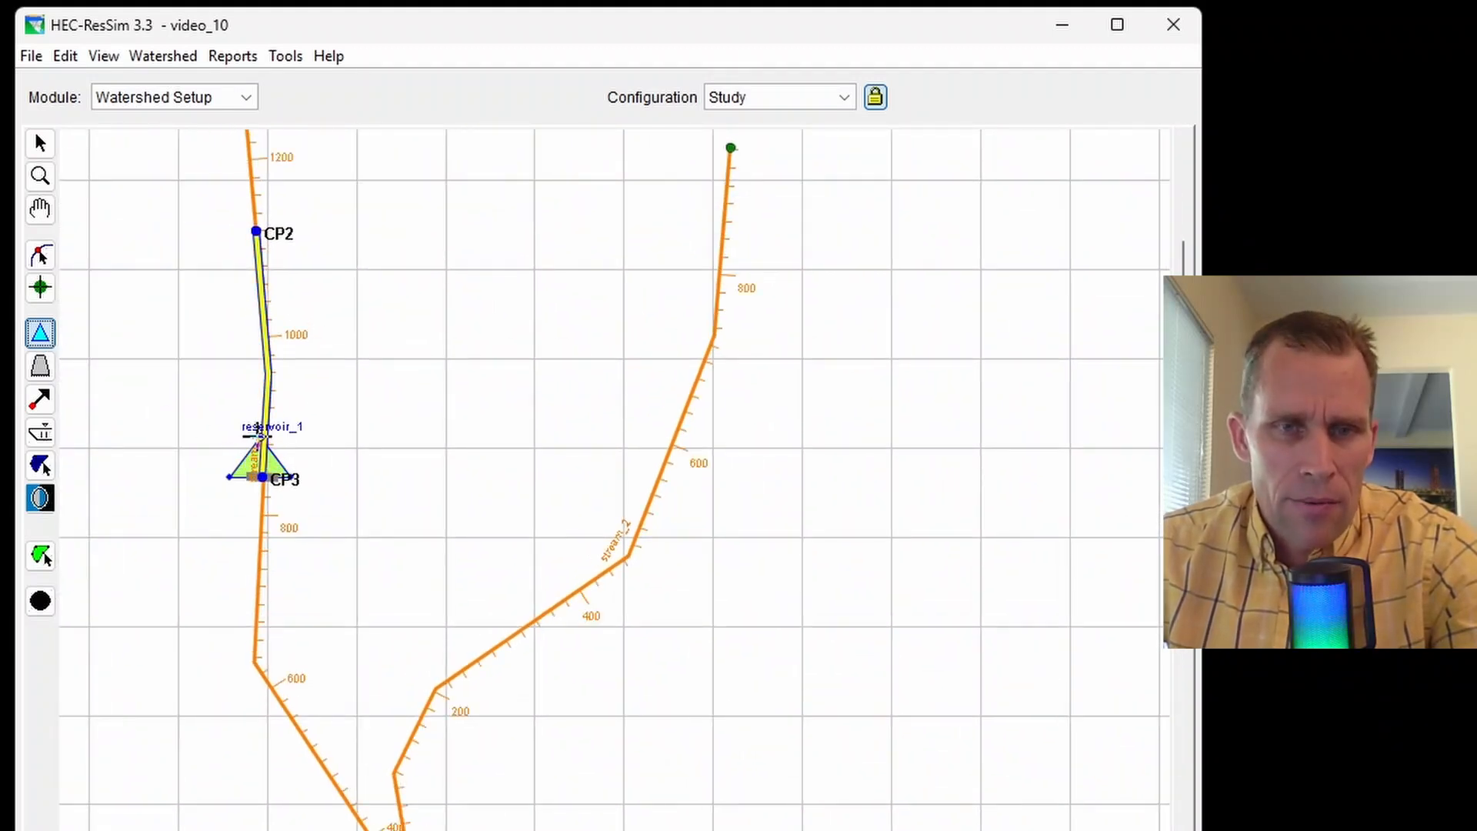
drag(288, 440, 257, 274)
drag(229, 477, 218, 475)
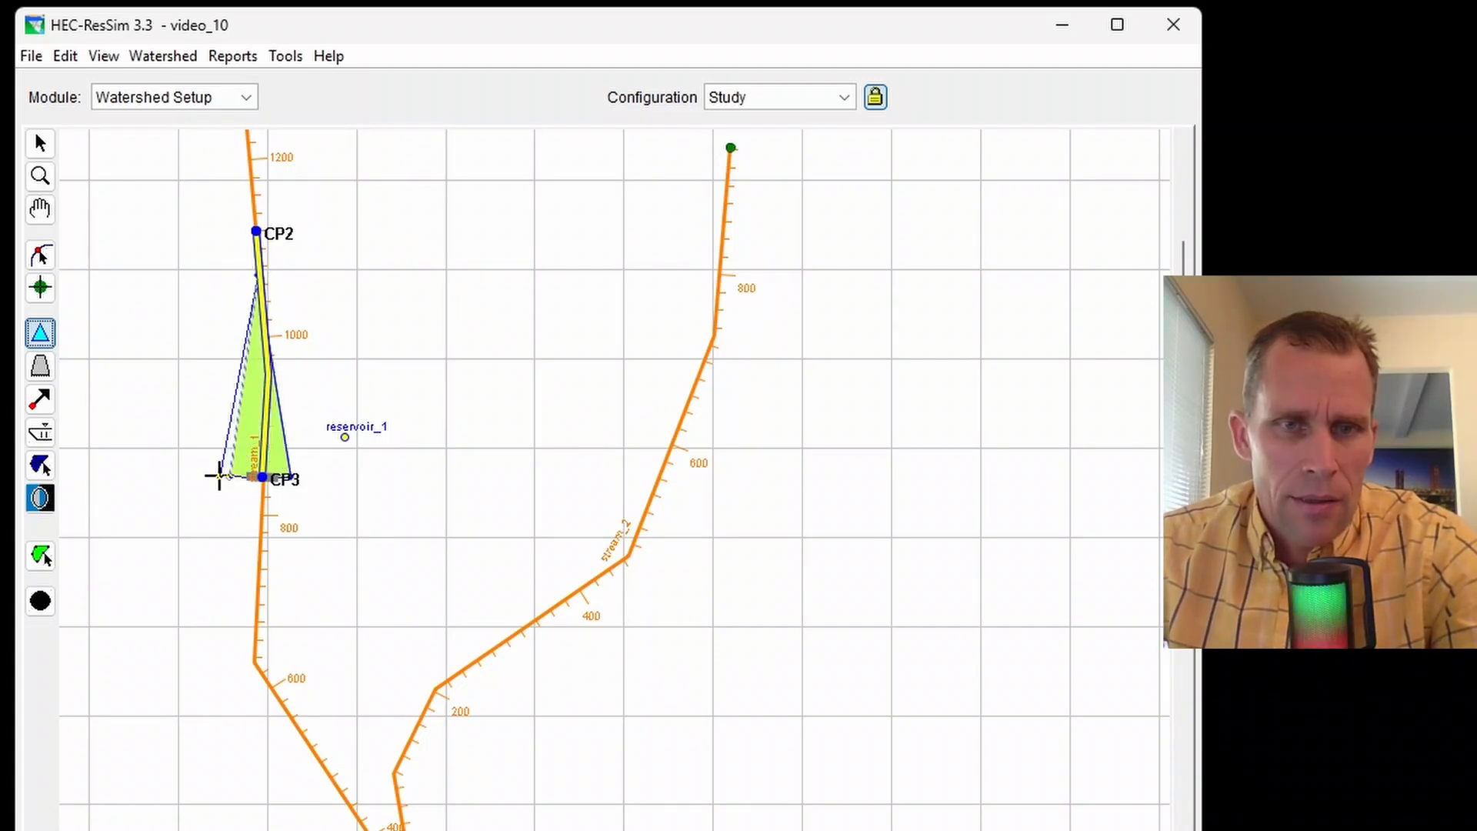
click(234, 405)
drag(234, 406, 222, 339)
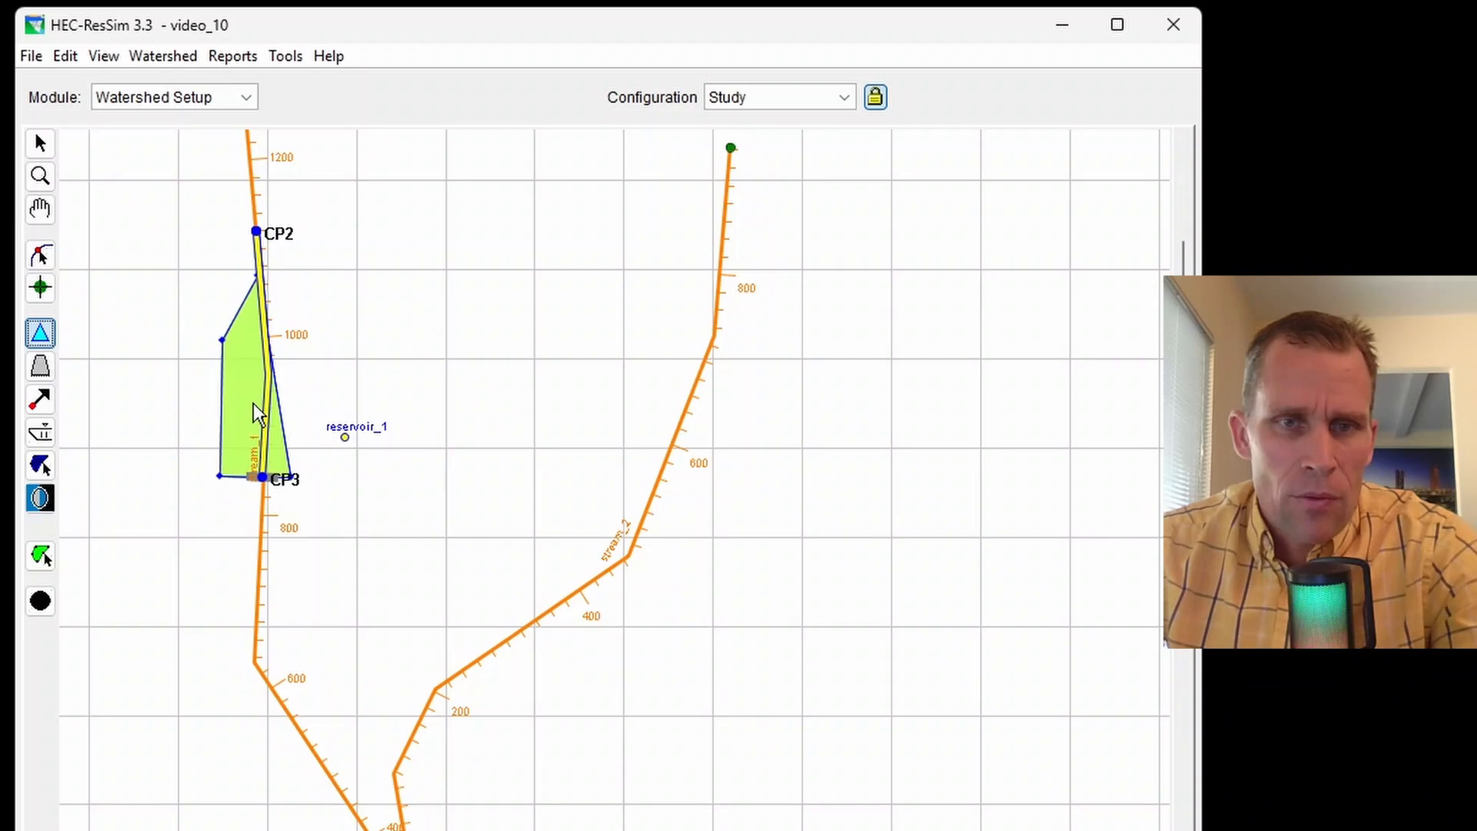
click(284, 424)
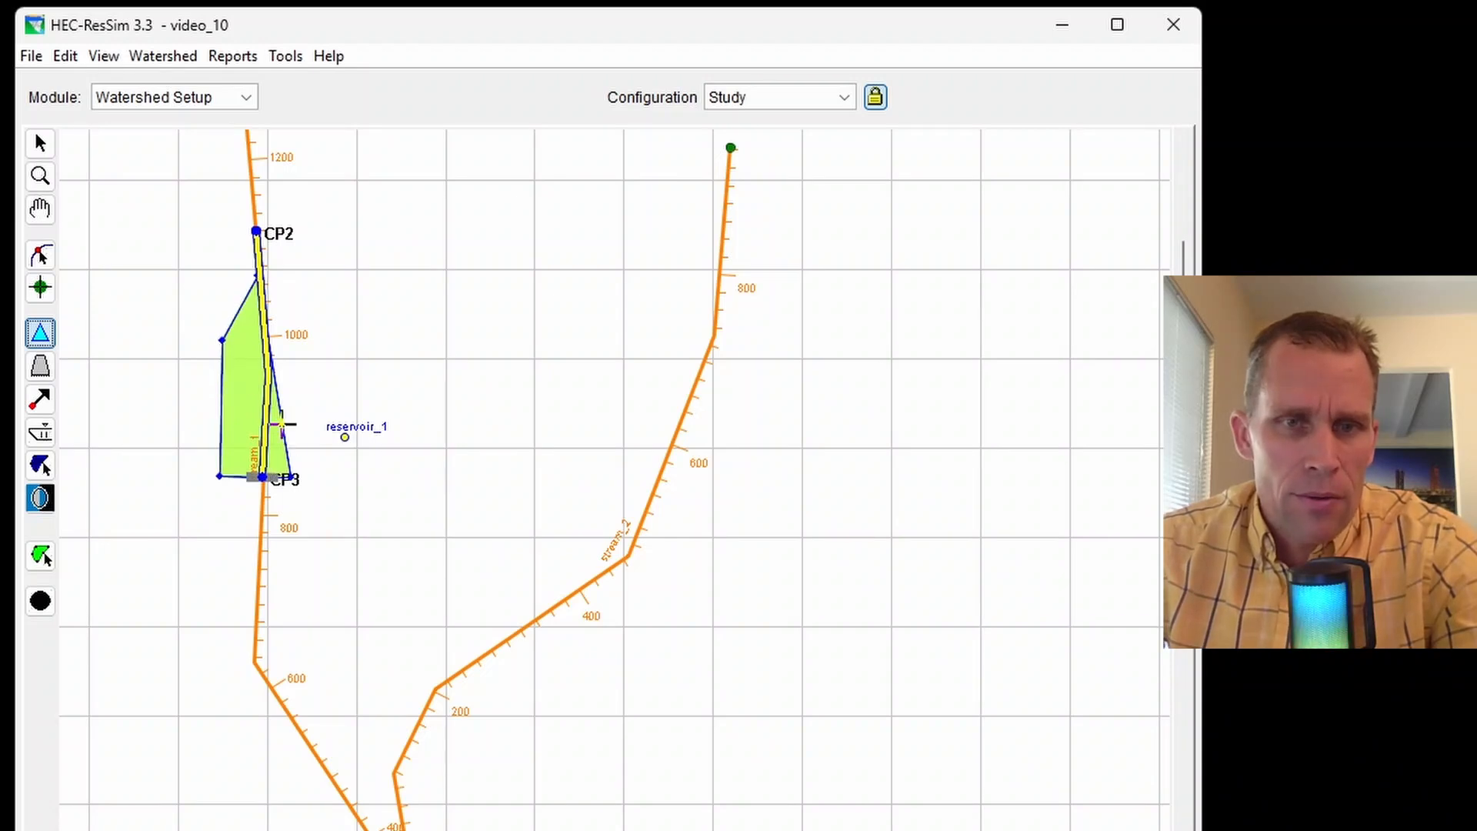
drag(284, 425, 292, 289)
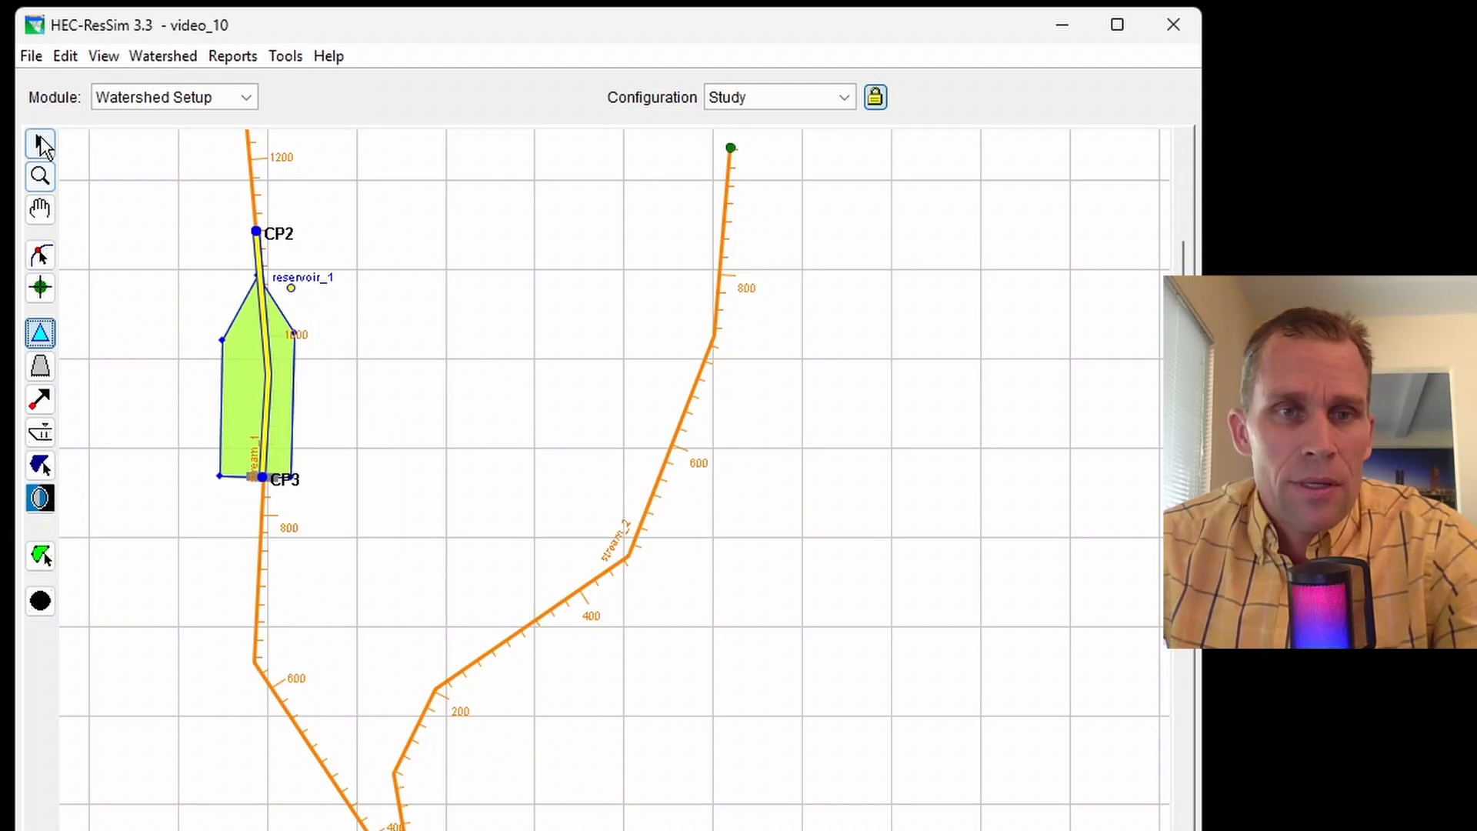
click(40, 144)
Add a computation point named CP4 on stream_1 between CP3 and the stream junction, just below the bend
scroll(308, 301, down, 5)
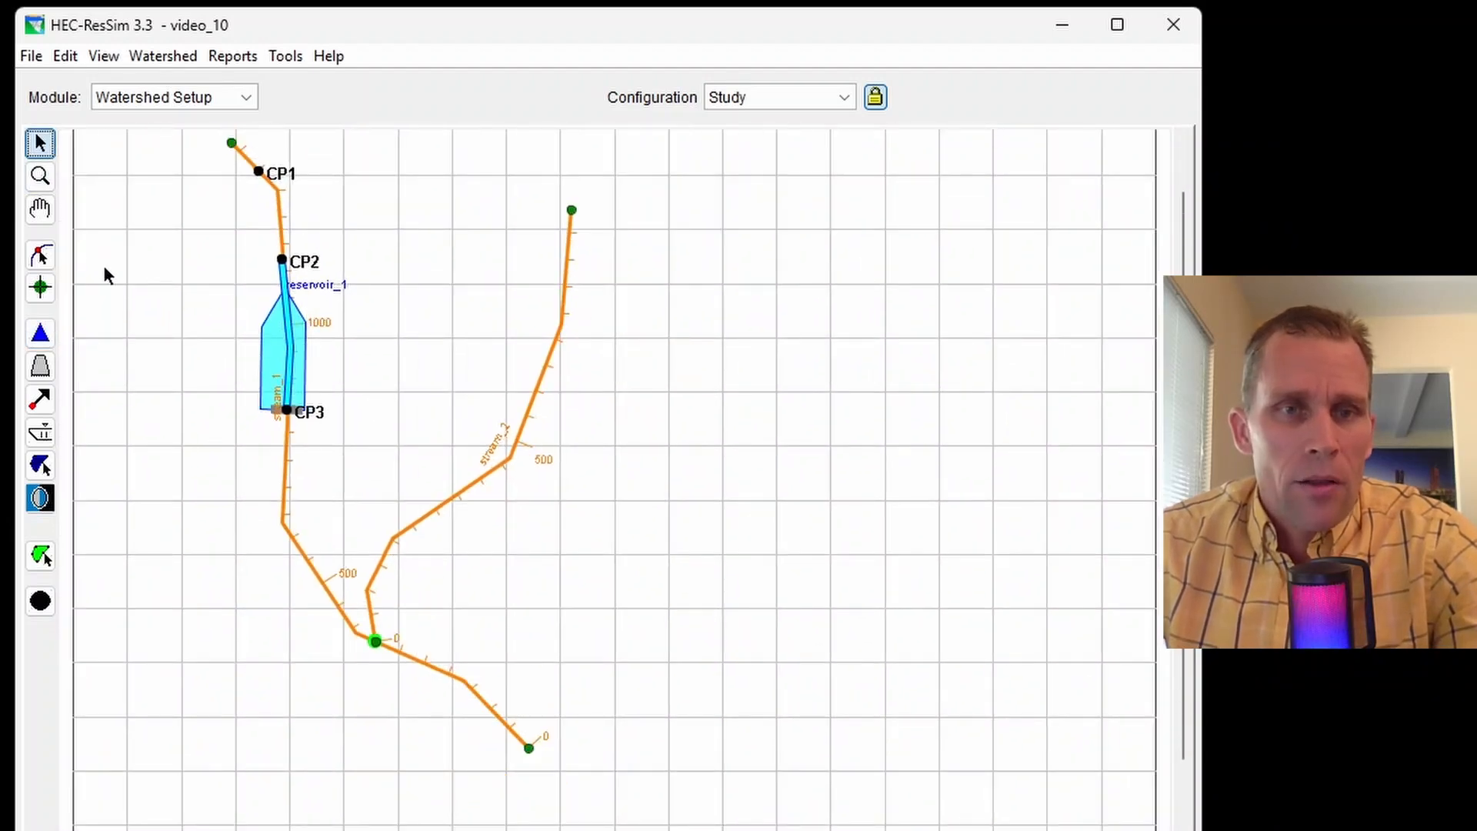
click(46, 215)
drag(168, 295, 149, 346)
scroll(144, 338, up, 1)
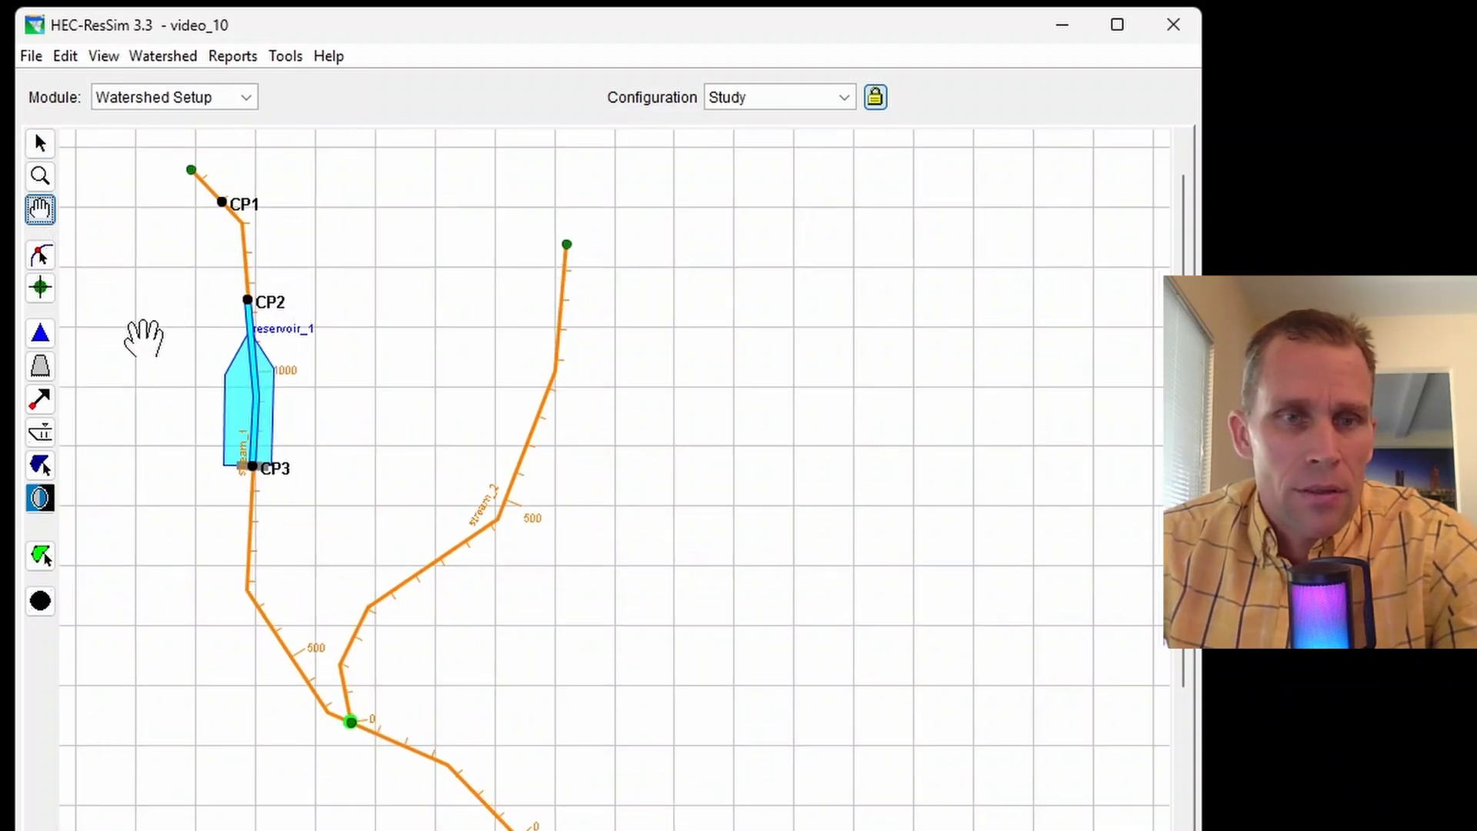
click(41, 601)
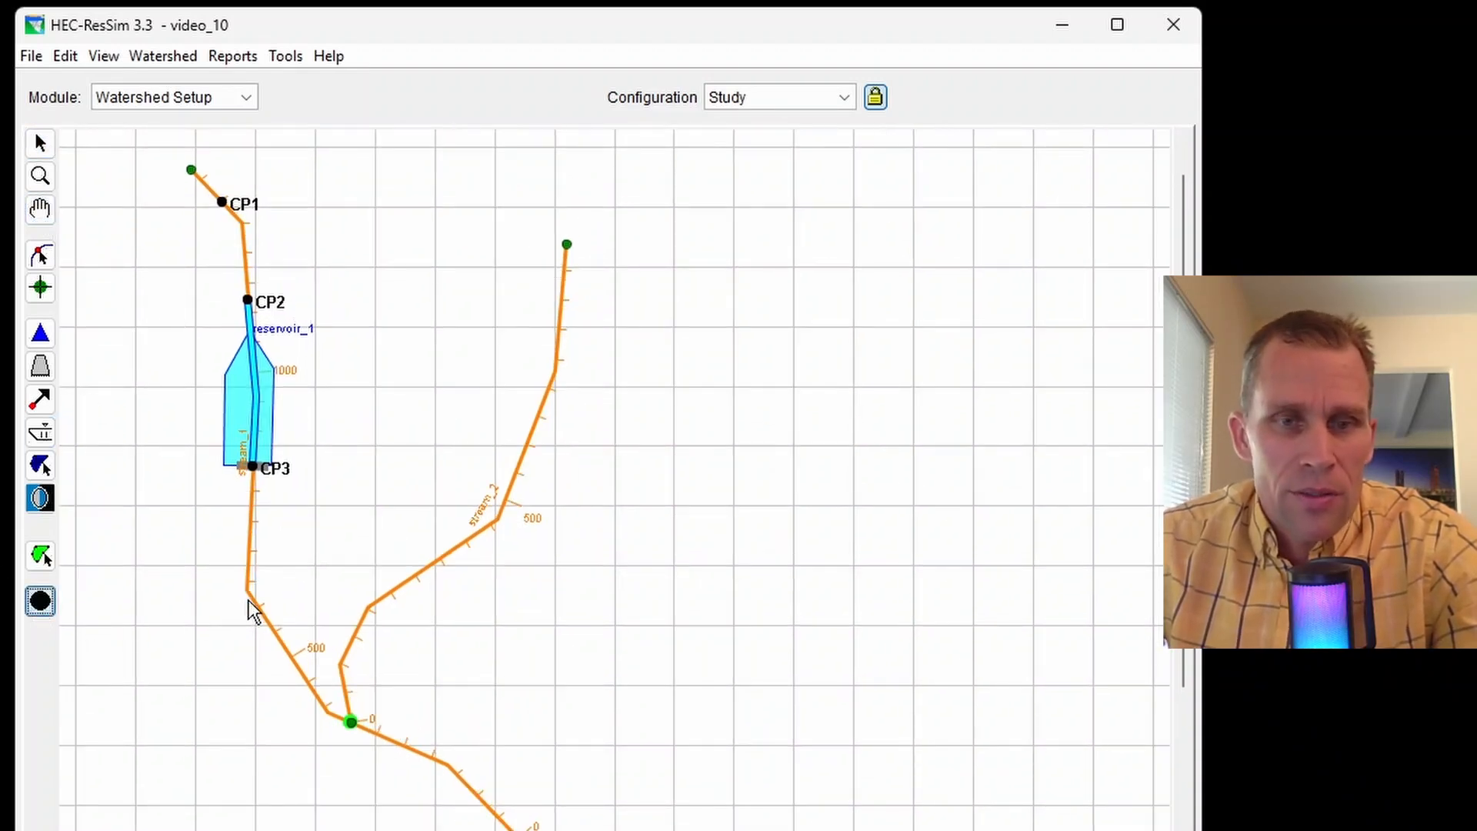
click(254, 601)
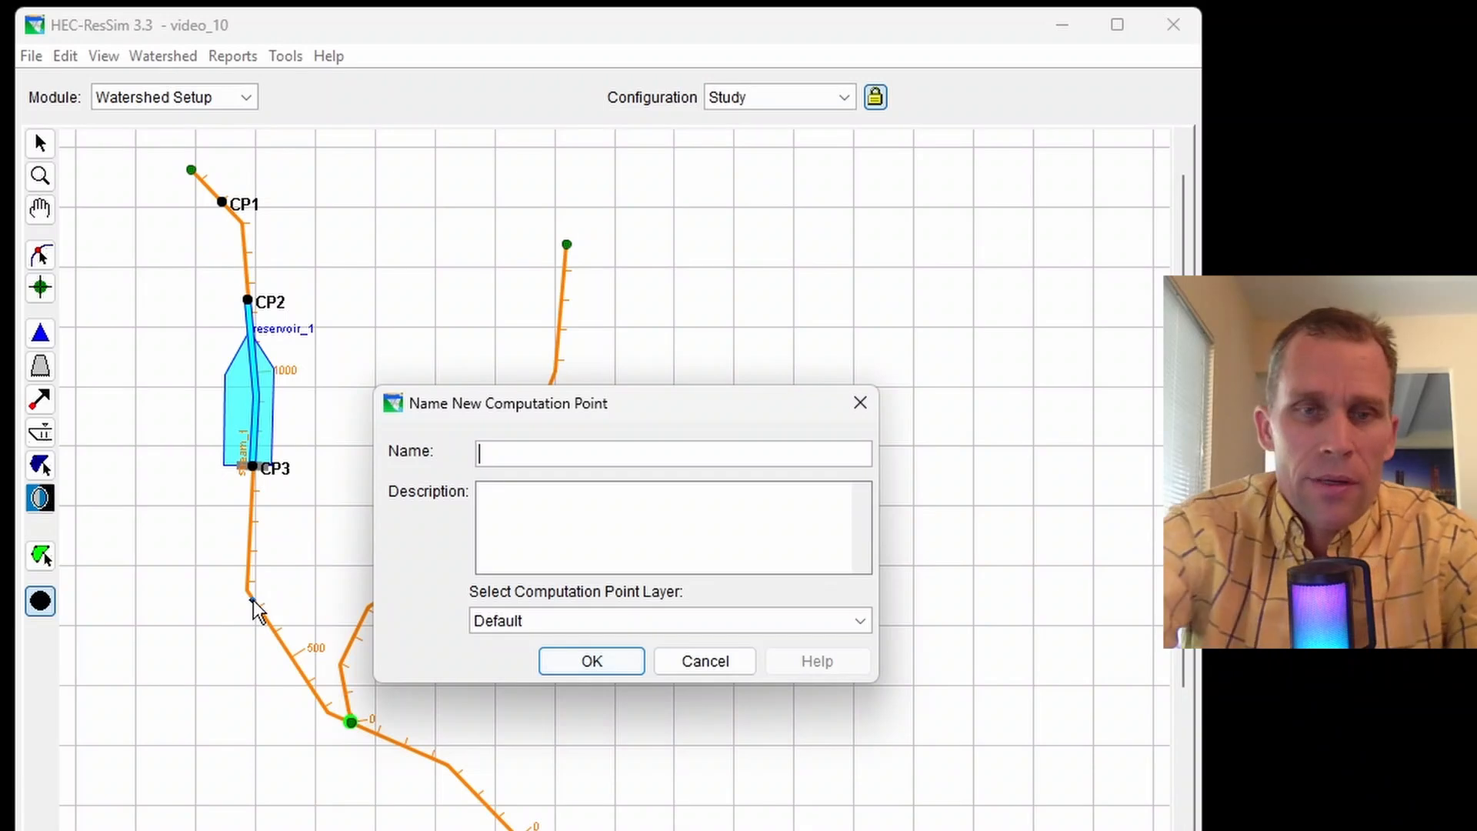
text(CP4)
key(Return)
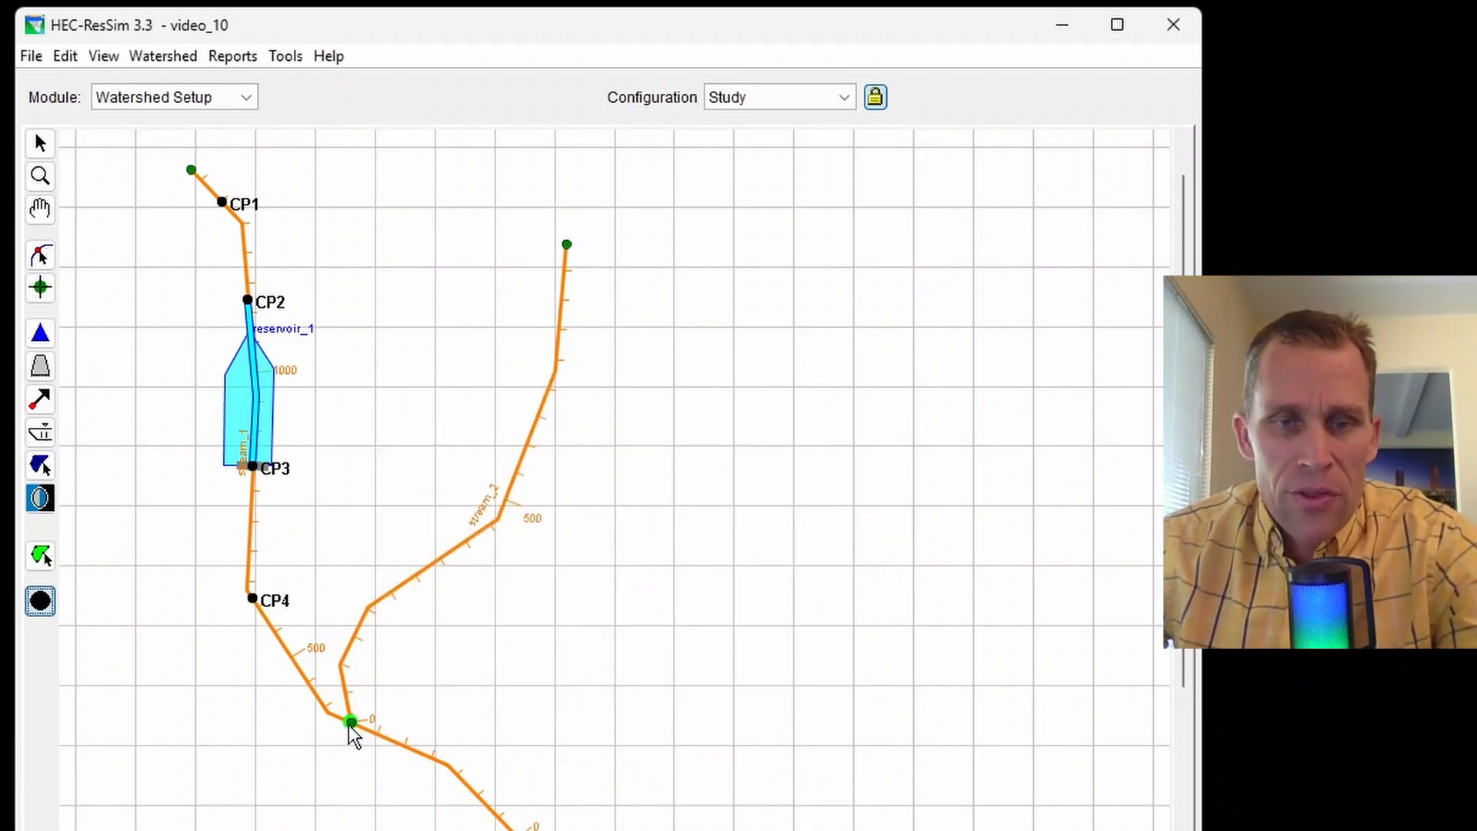
Add a computation point named CP5 where stream_2 meets stream_1, leaving its placement unselected
click(353, 722)
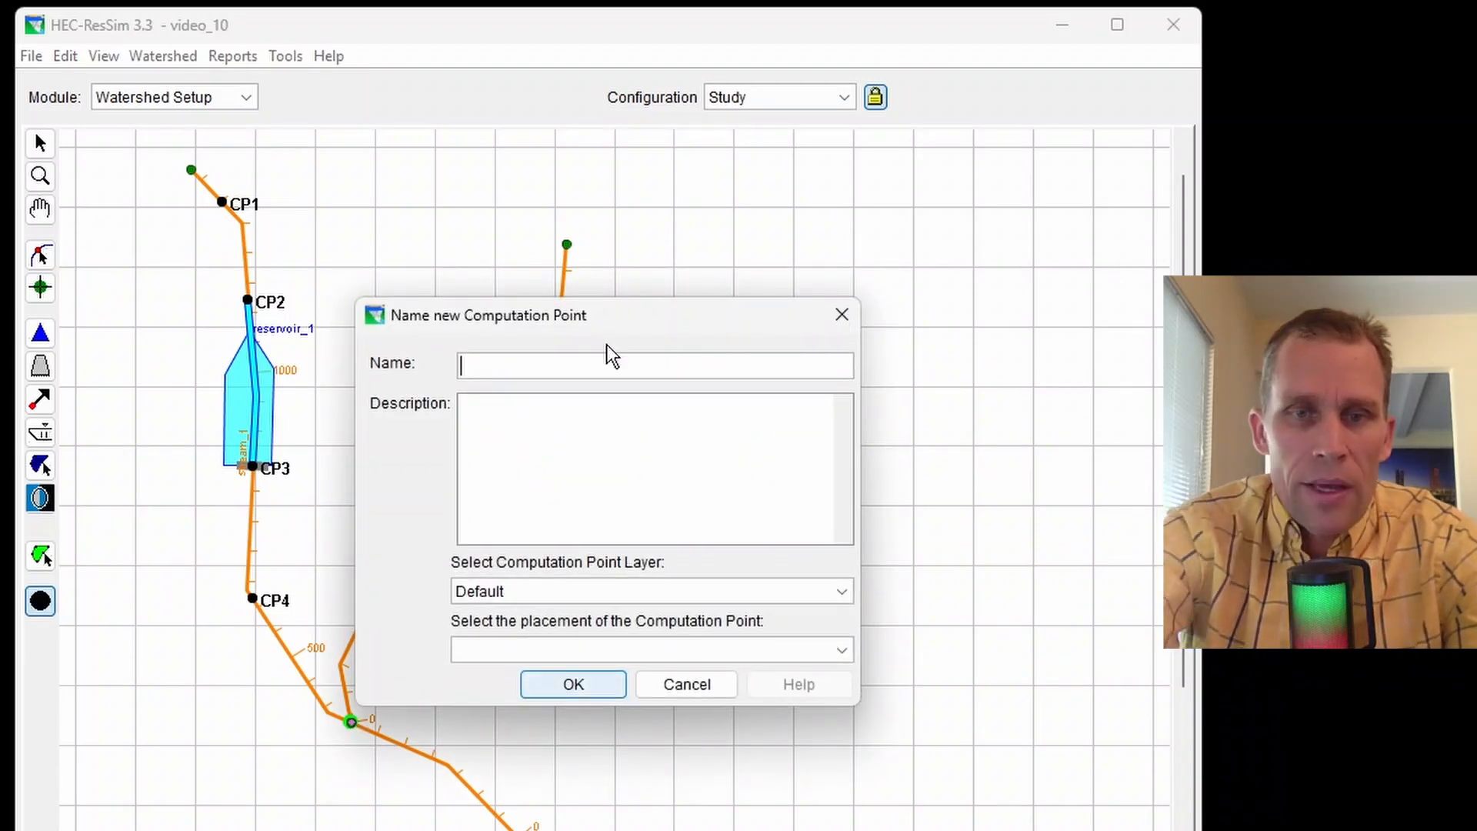
text(CP5)
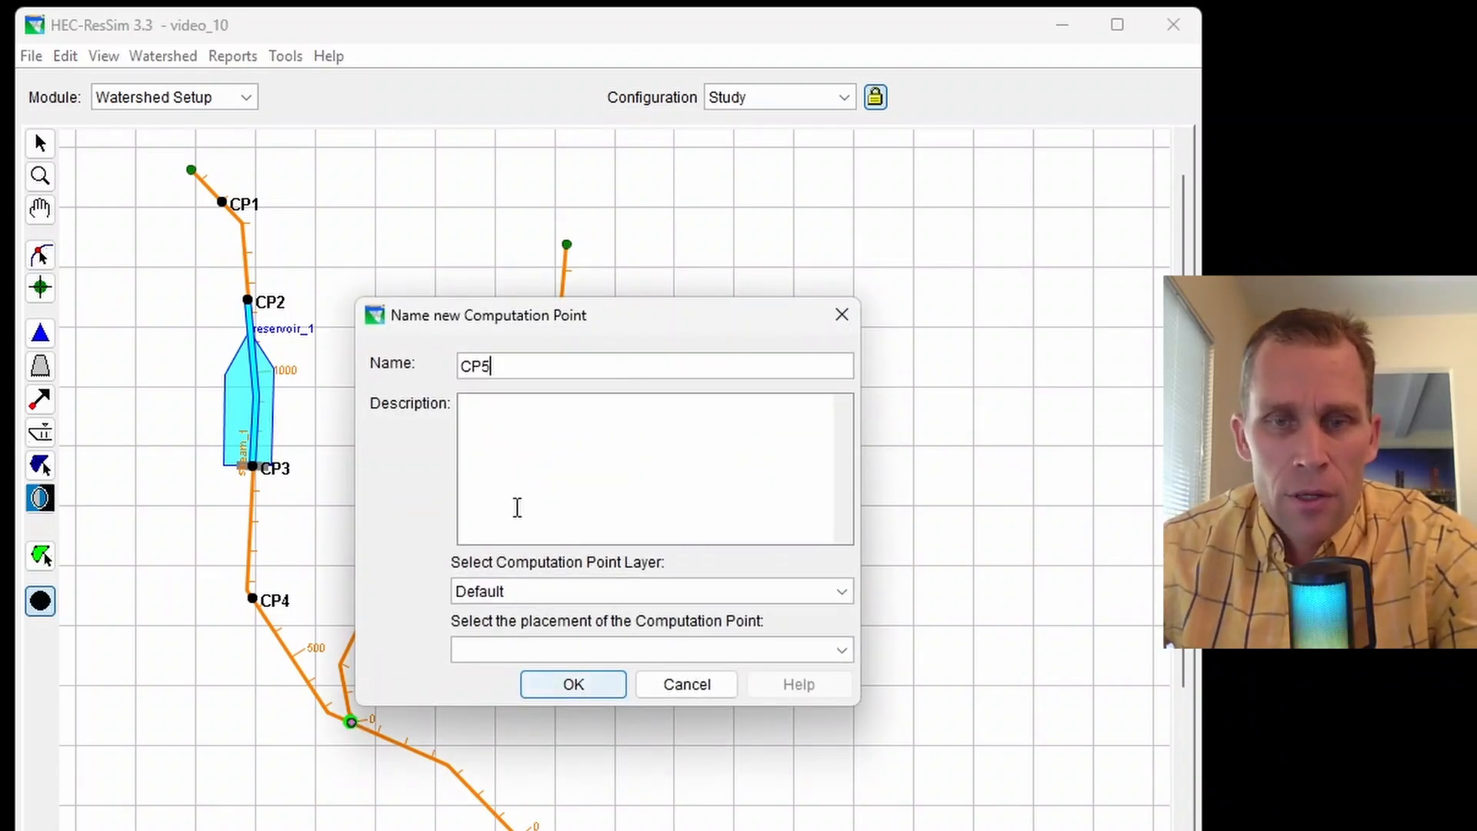
click(561, 687)
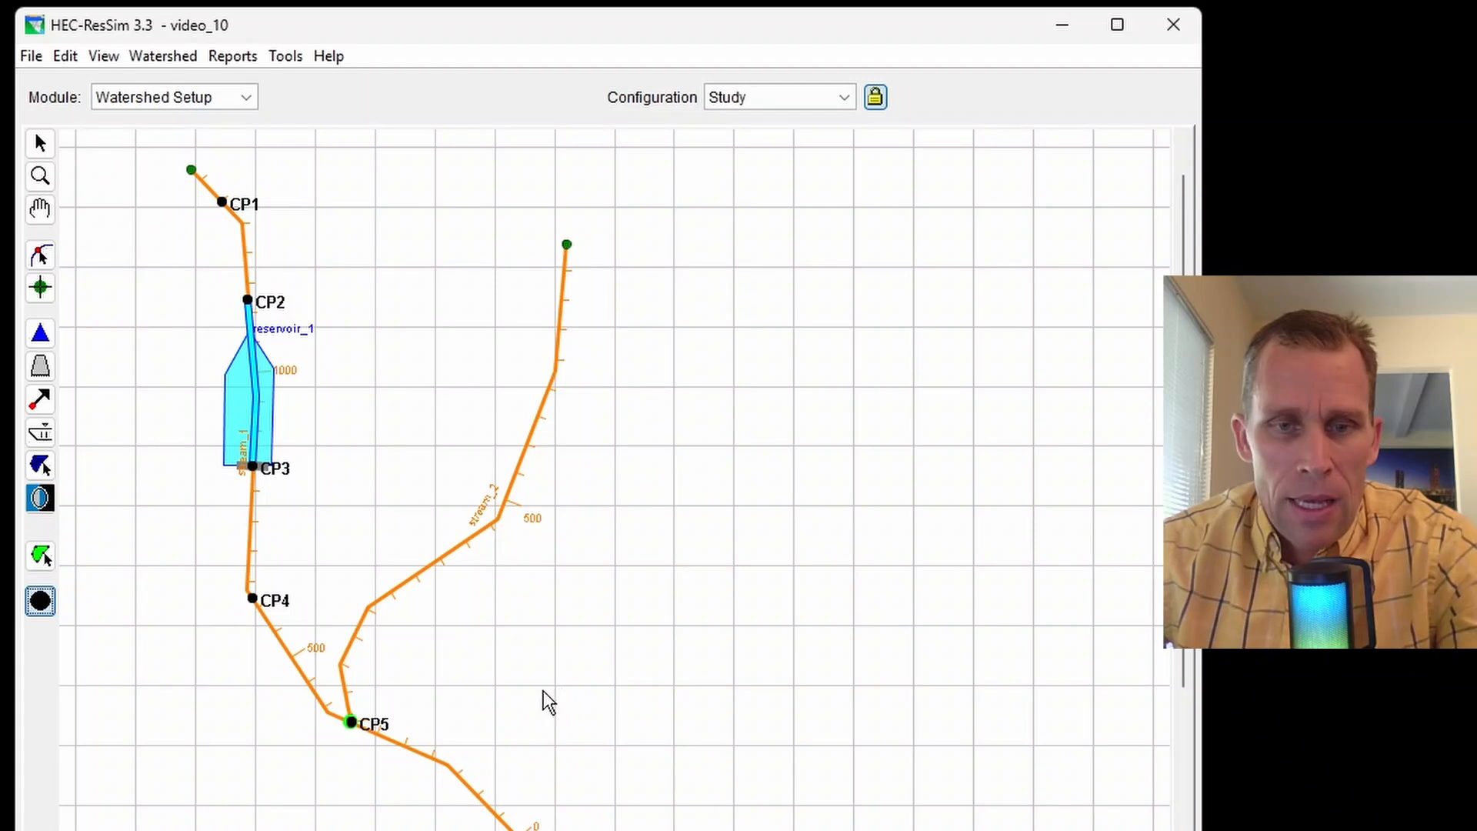
Delete the computation point CP5 from the confluence of the two streams
right_click(351, 723)
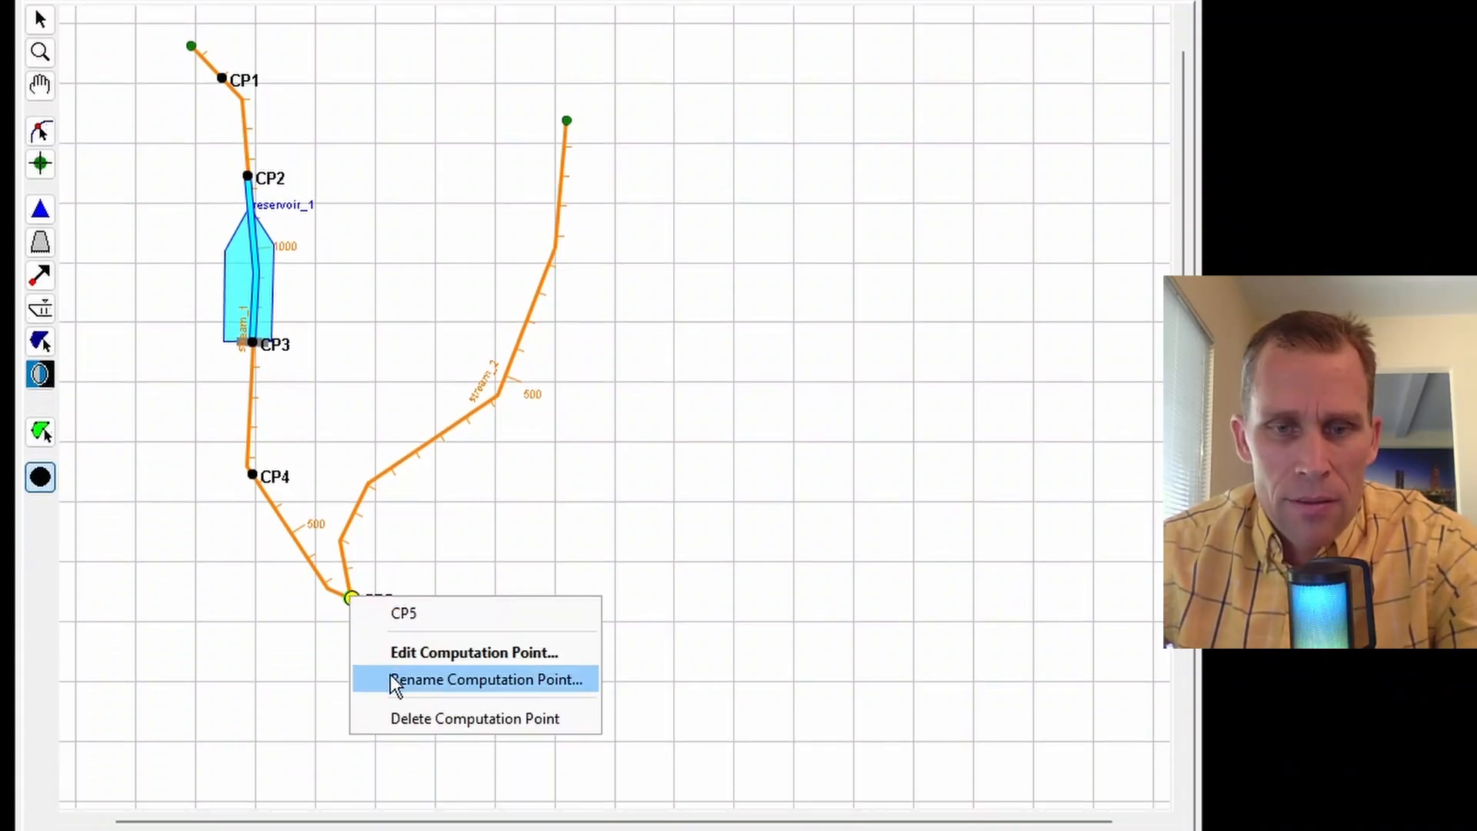
click(425, 717)
click(538, 420)
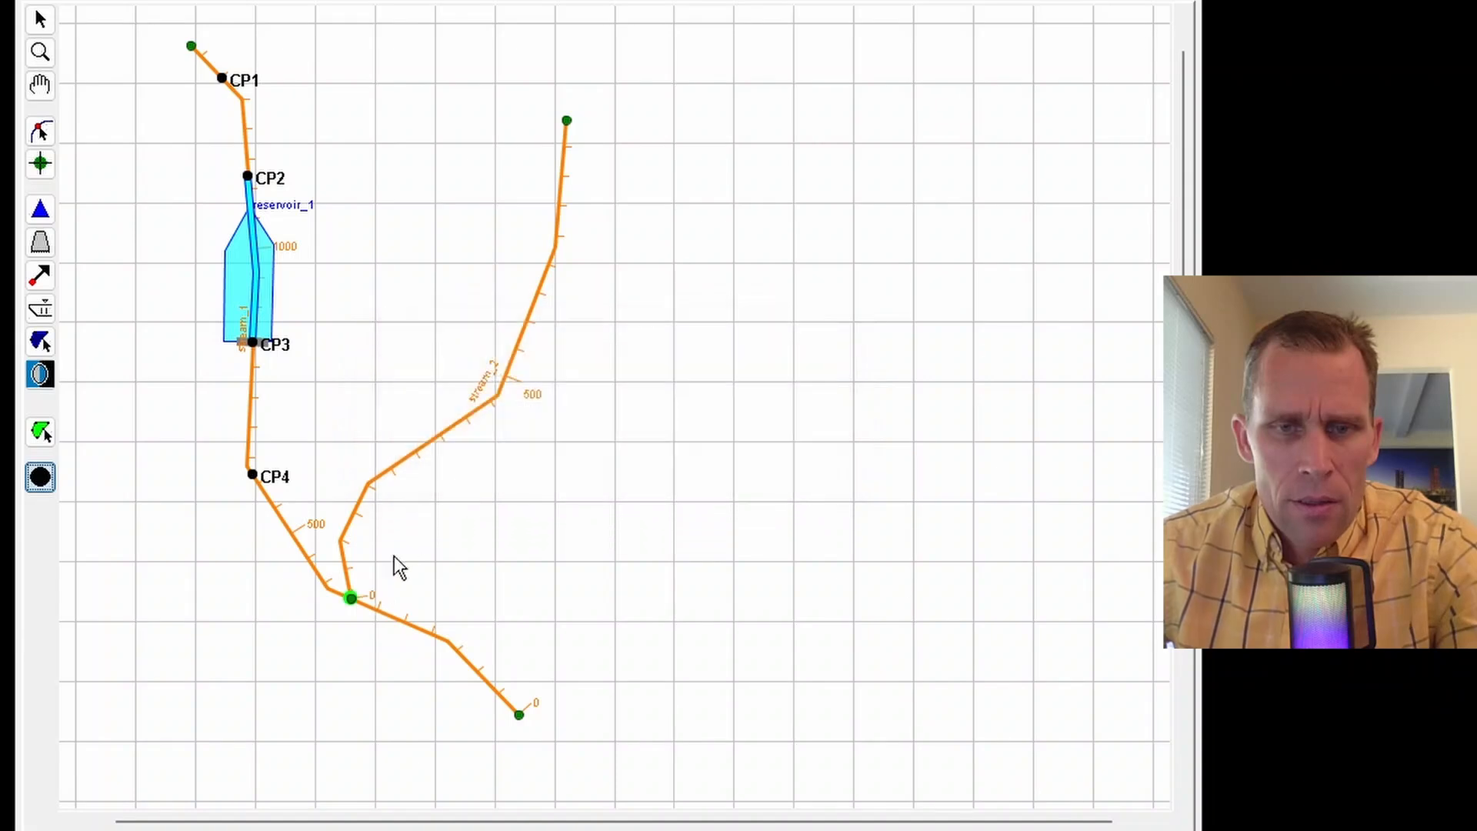
Add computation point CP5 at the confluence on the Default layer, with its placement set to At the Stream Junction
click(353, 599)
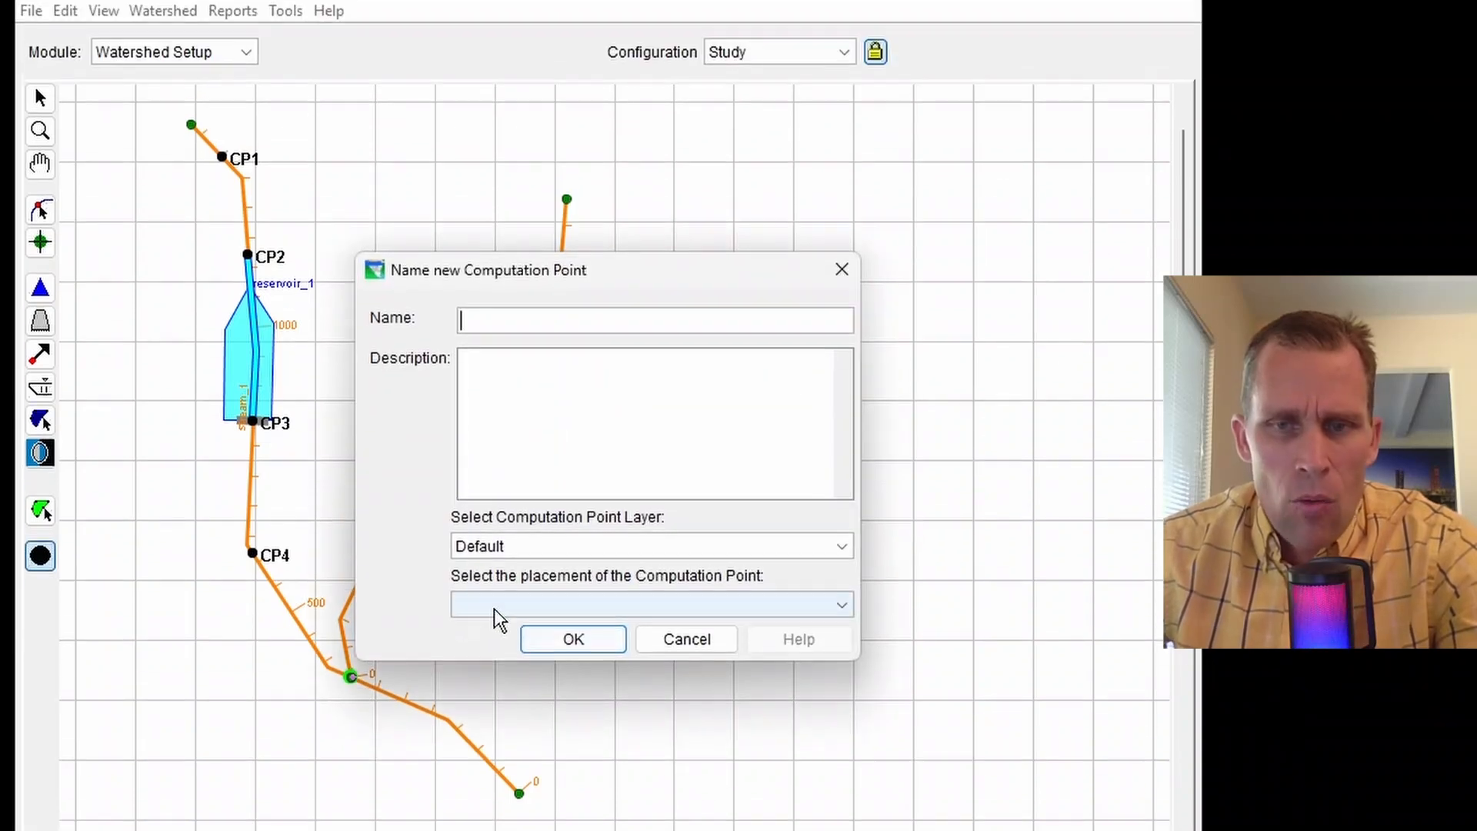
click(496, 606)
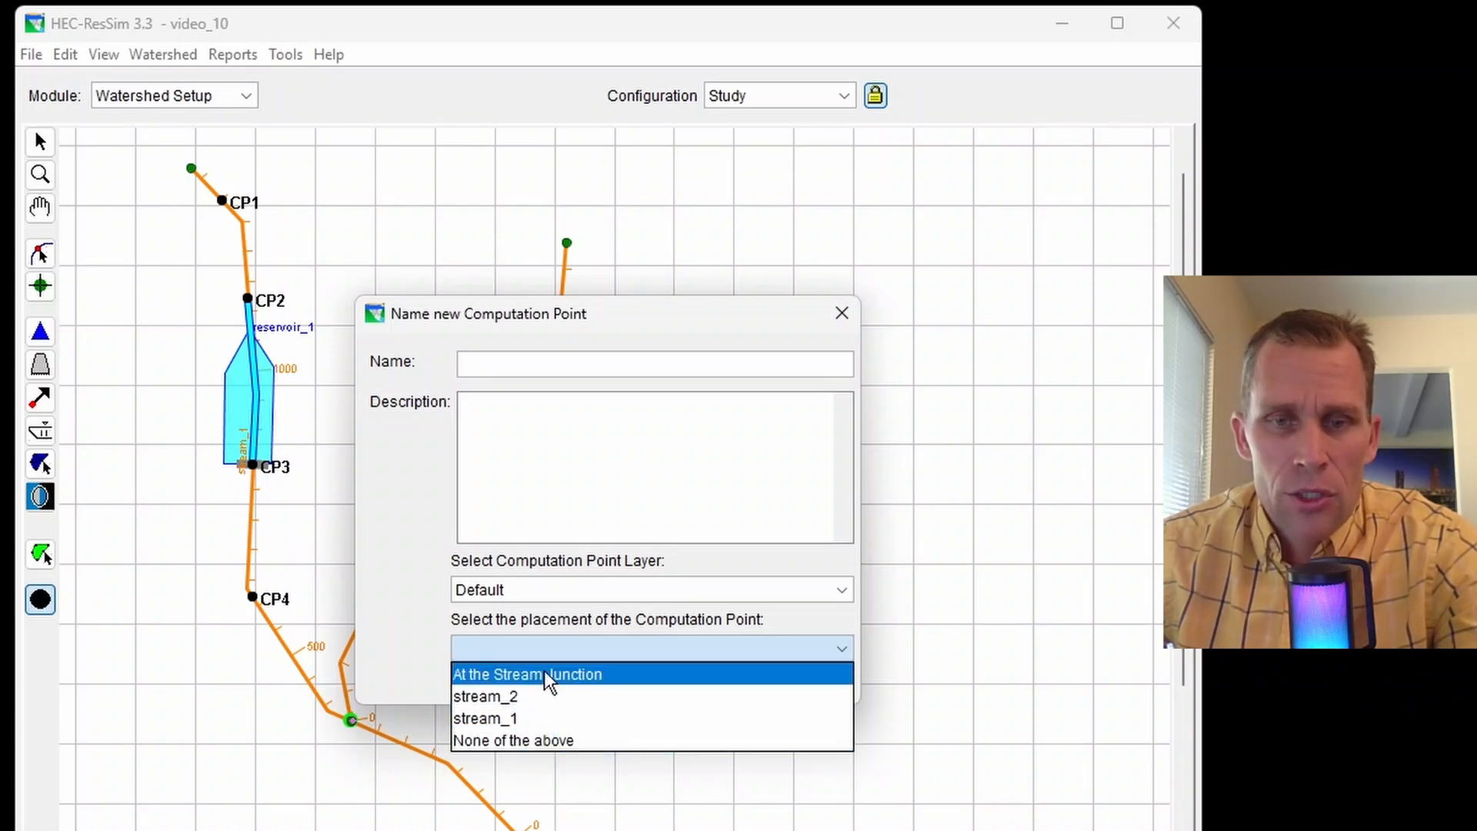
click(550, 676)
click(531, 366)
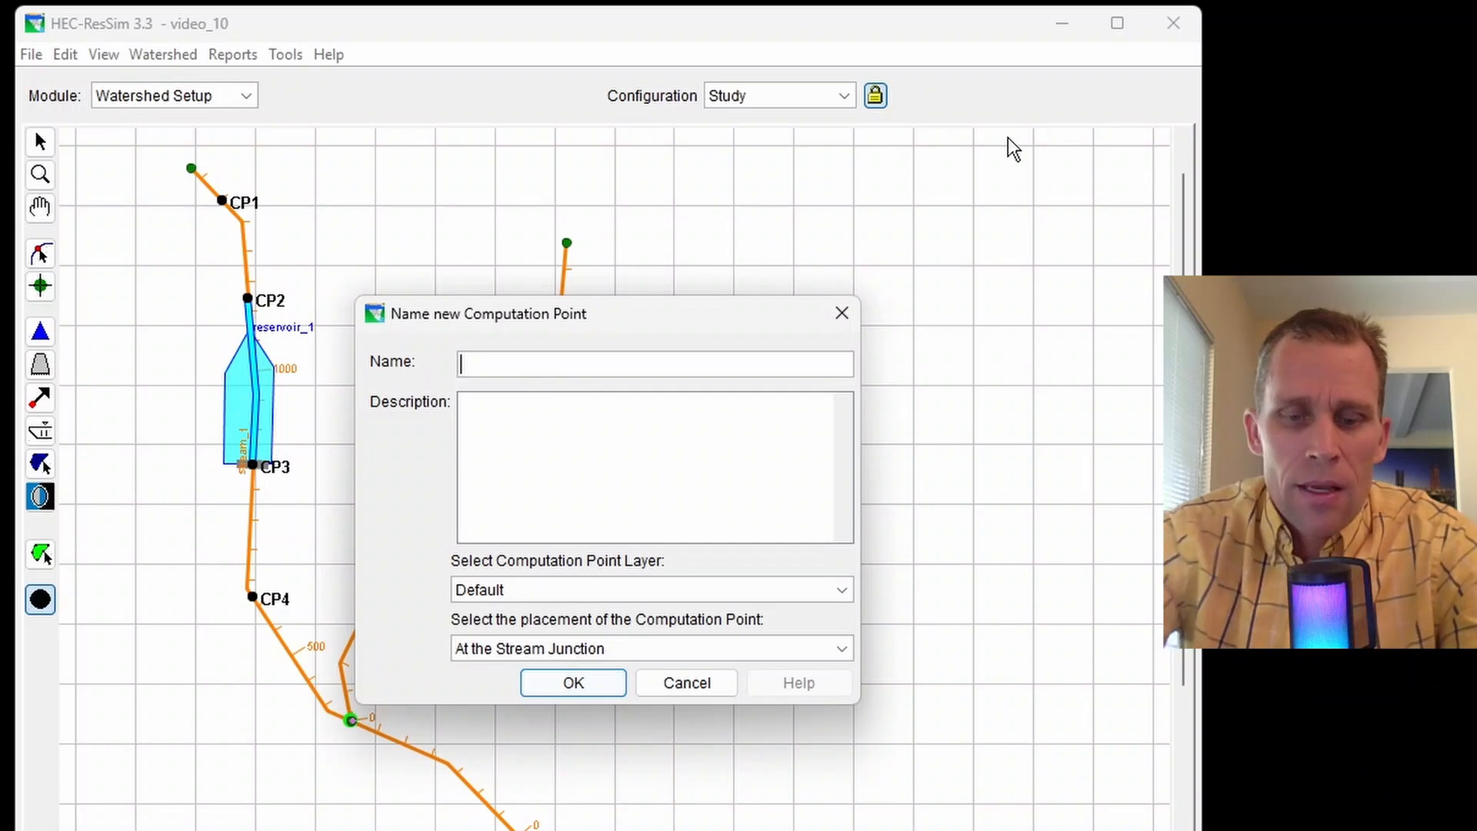
text(CP5)
key(Return)
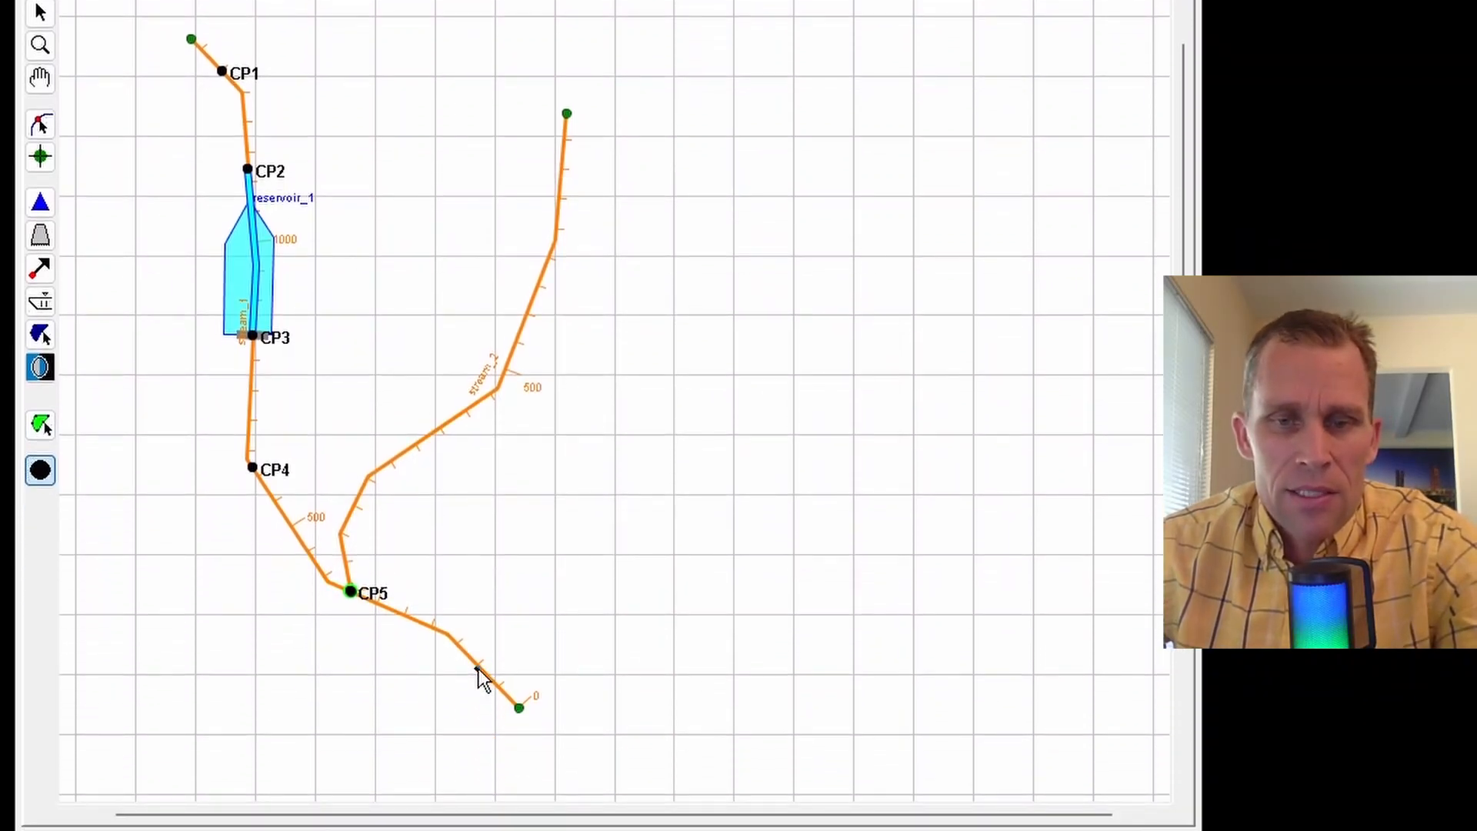
Add computation points CP6 on stream_1 near its downstream end and CP7 on stream_2 near its upstream end
click(478, 669)
text(CP6)
key(Return)
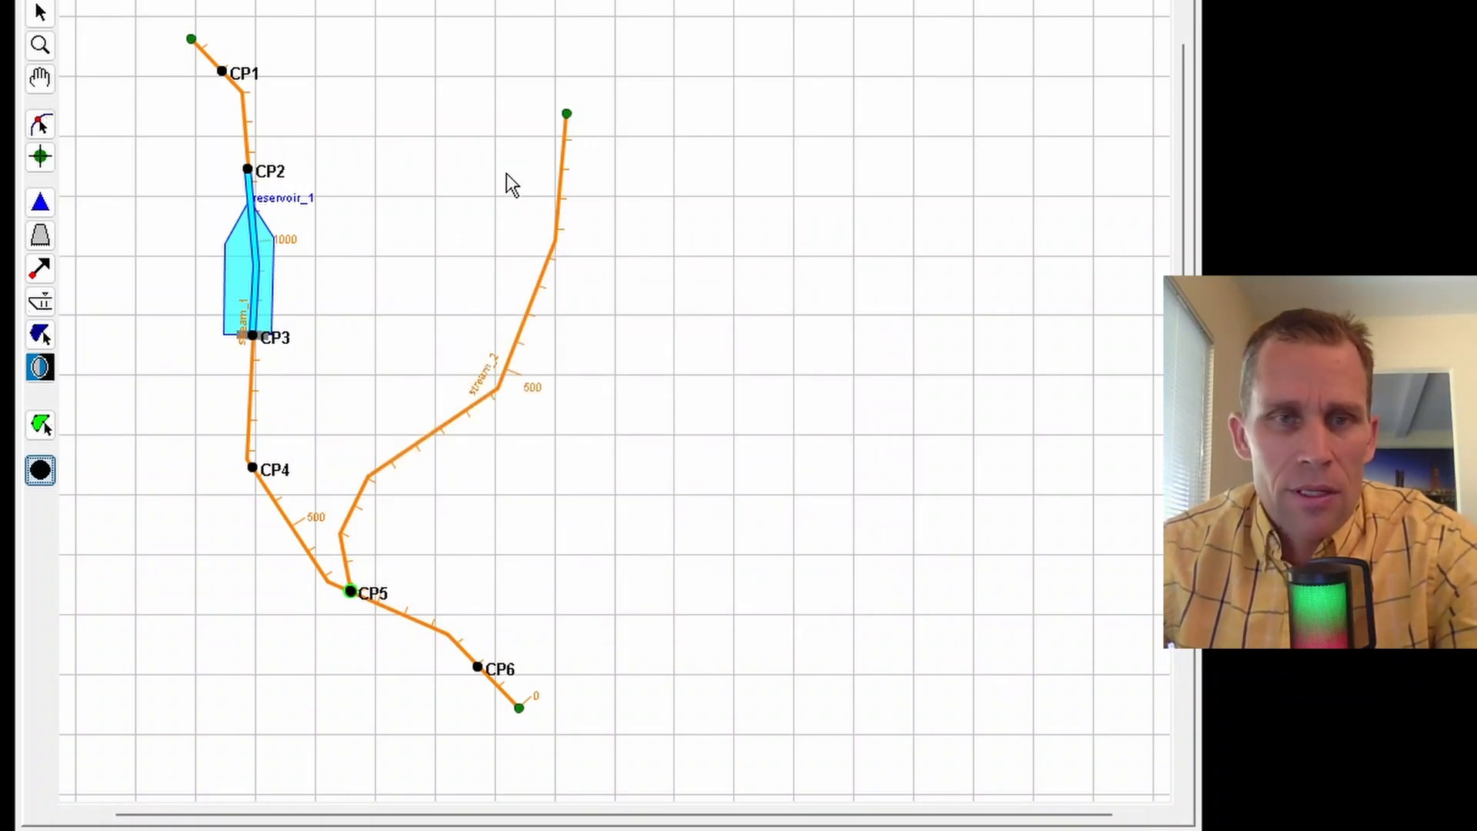
click(561, 151)
text(CP7)
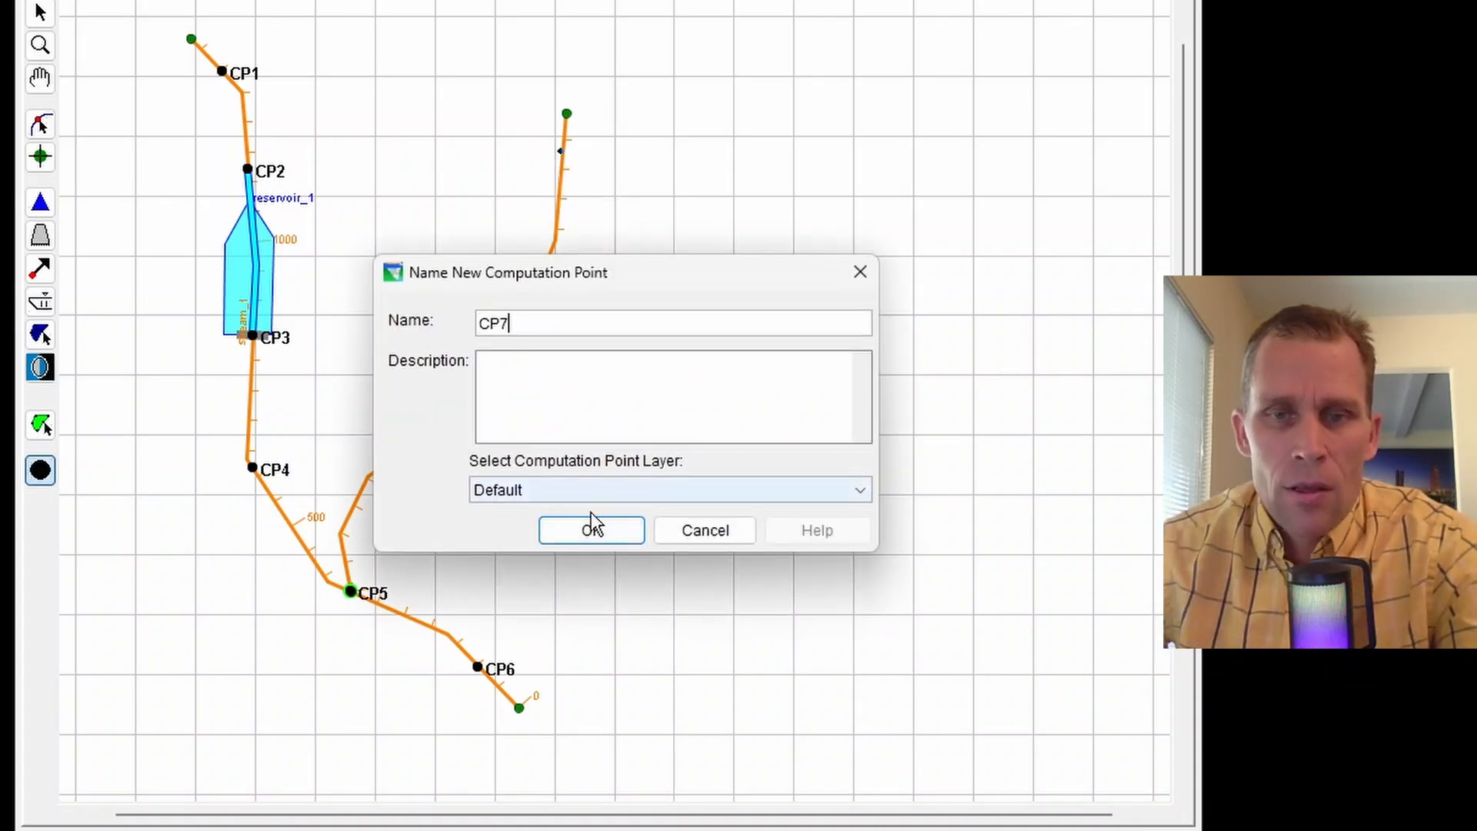
click(585, 531)
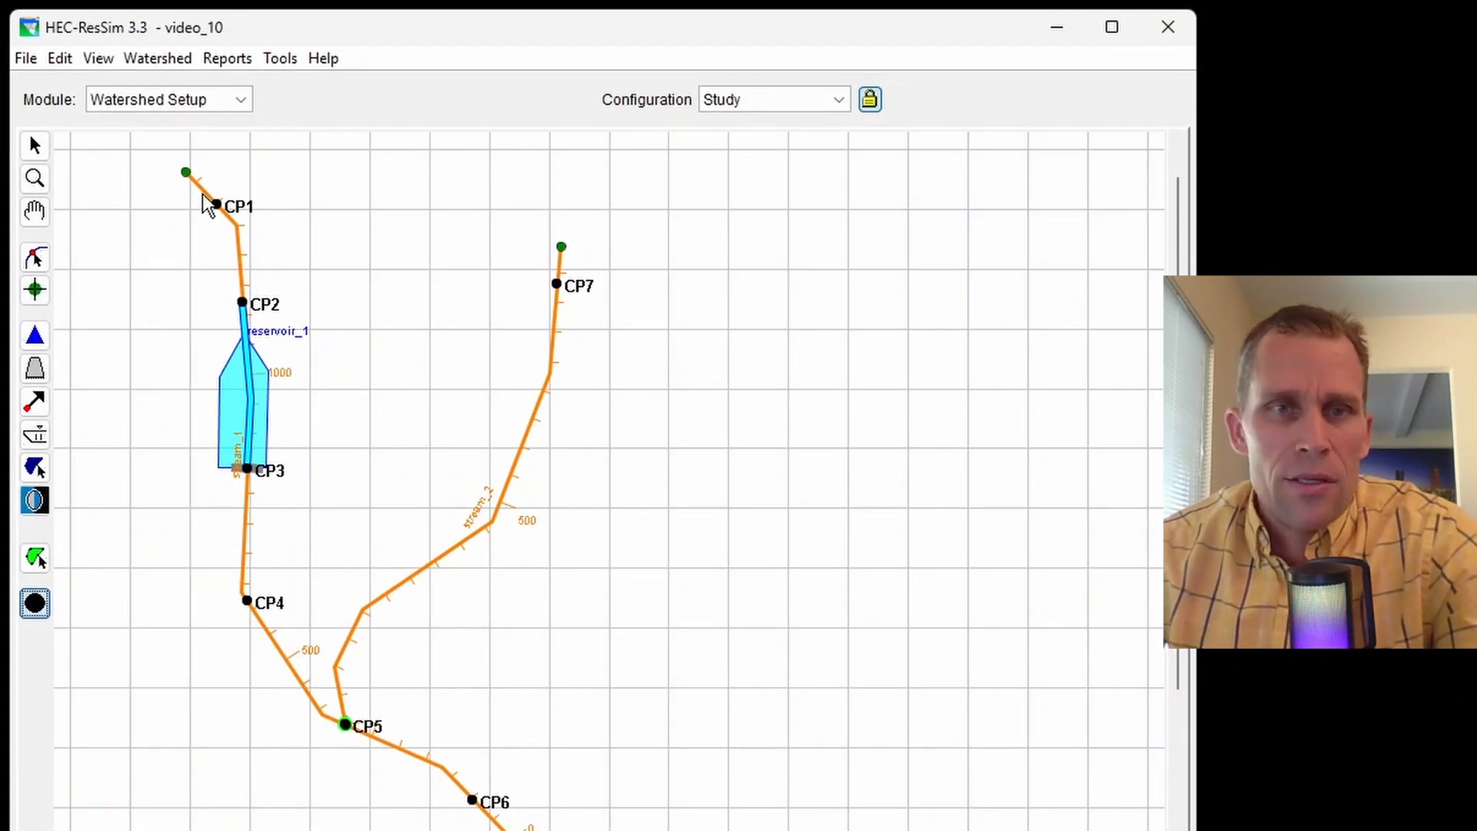
Create a new watershed configuration named config_1 with a 1 Hour time step and apply it
click(161, 60)
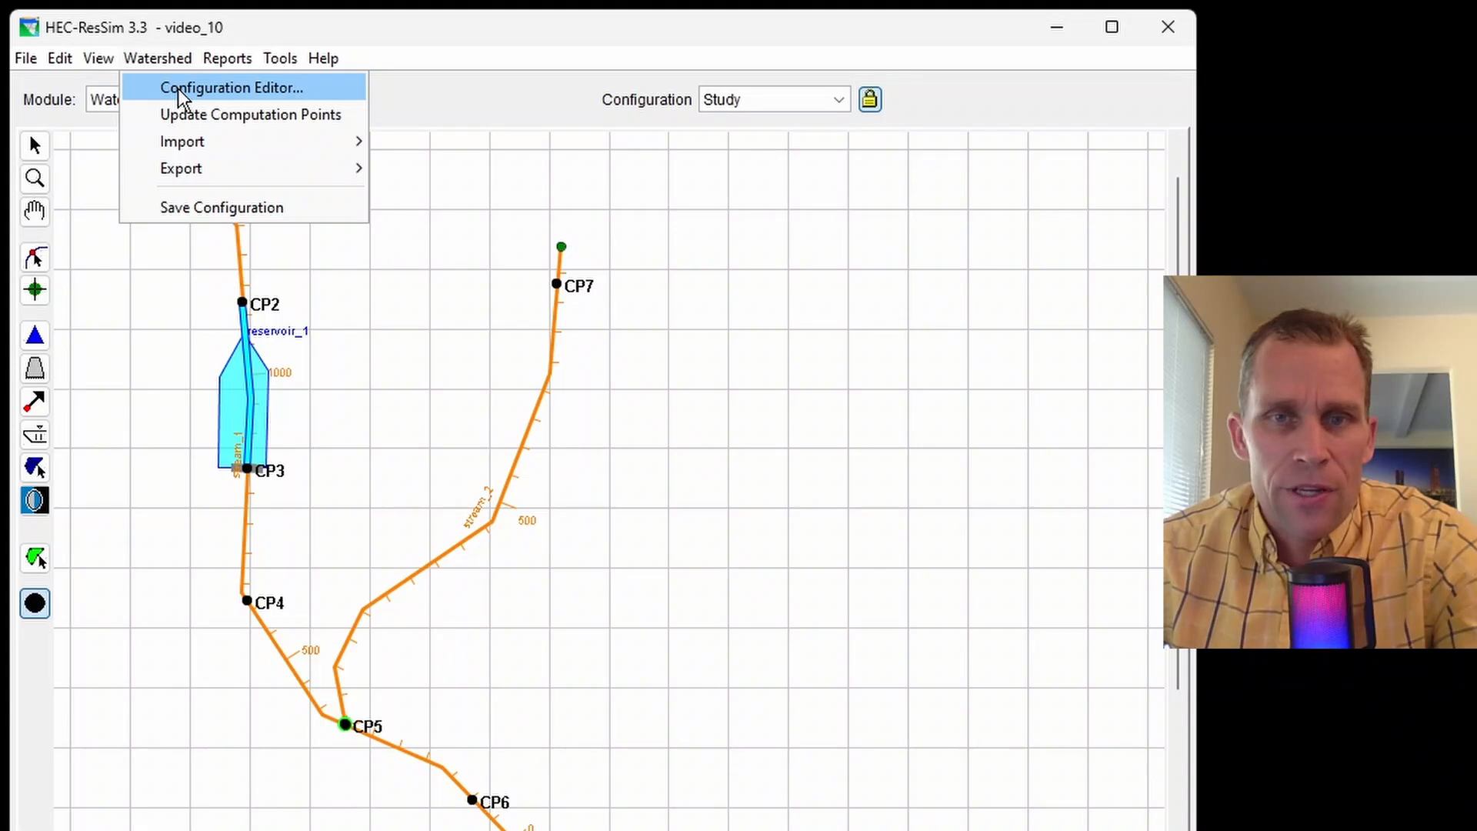
click(178, 89)
drag(805, 217, 791, 223)
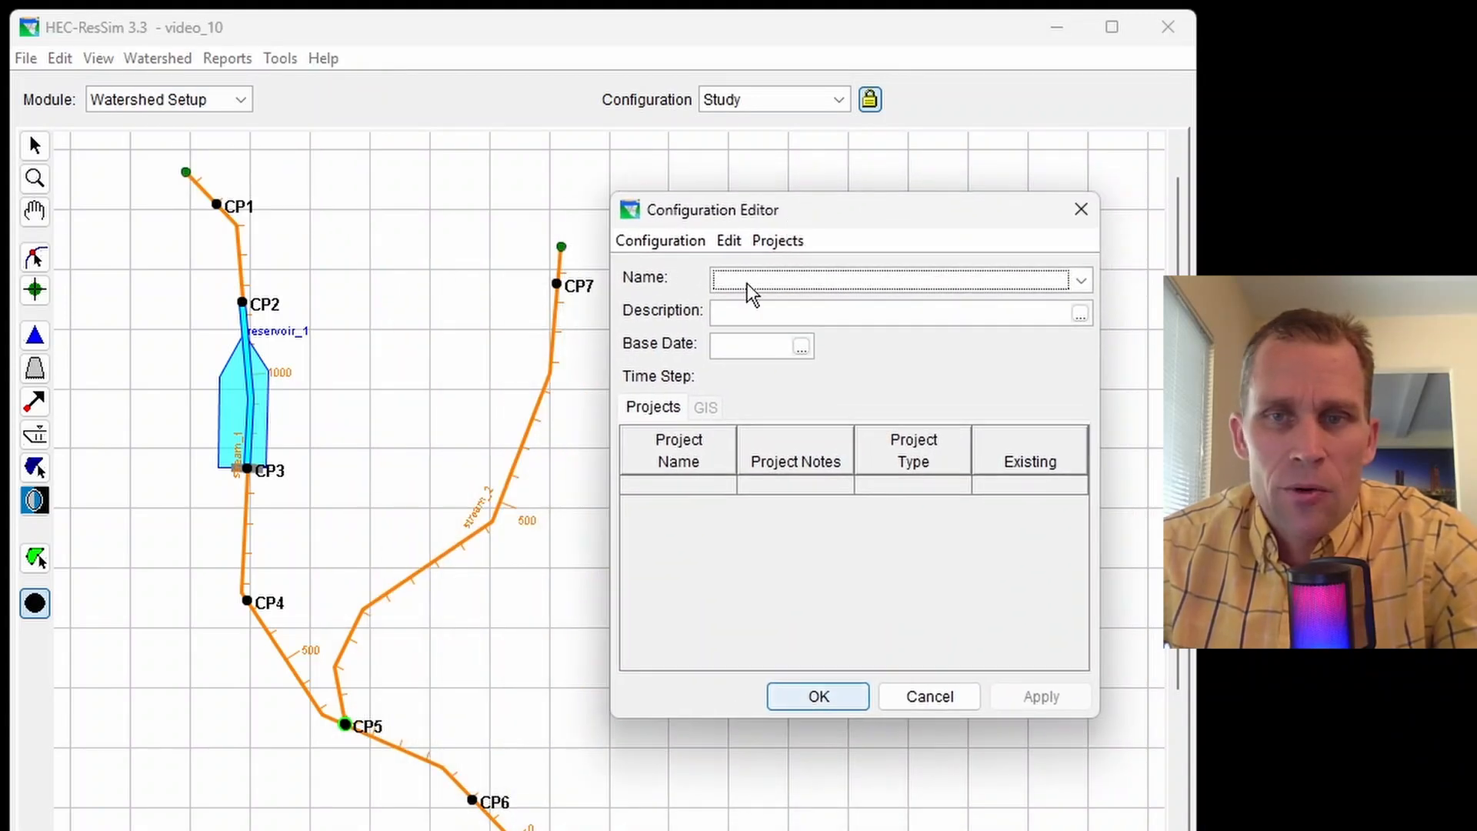
click(677, 240)
click(694, 269)
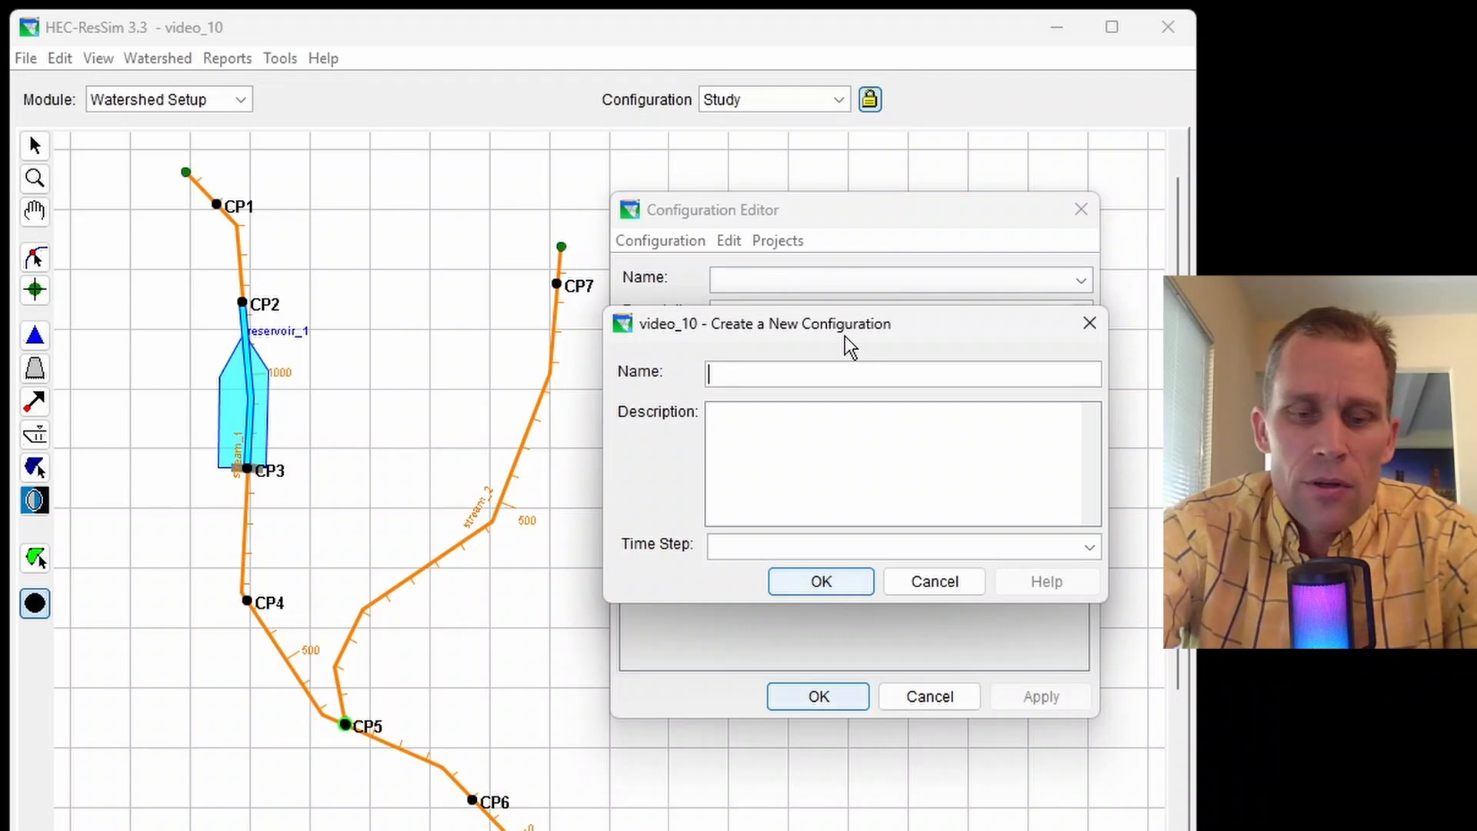
text(config_1)
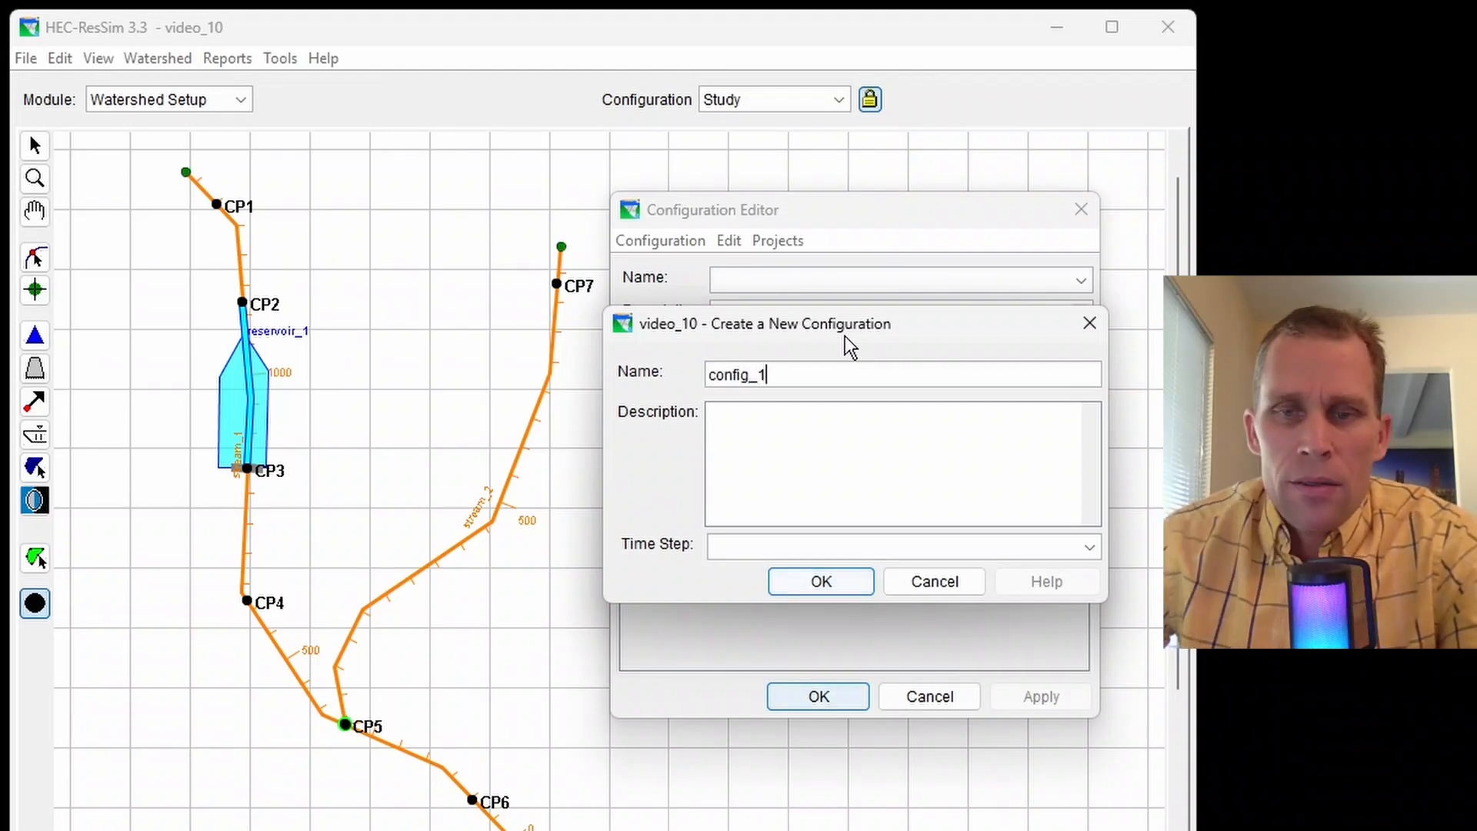
click(749, 544)
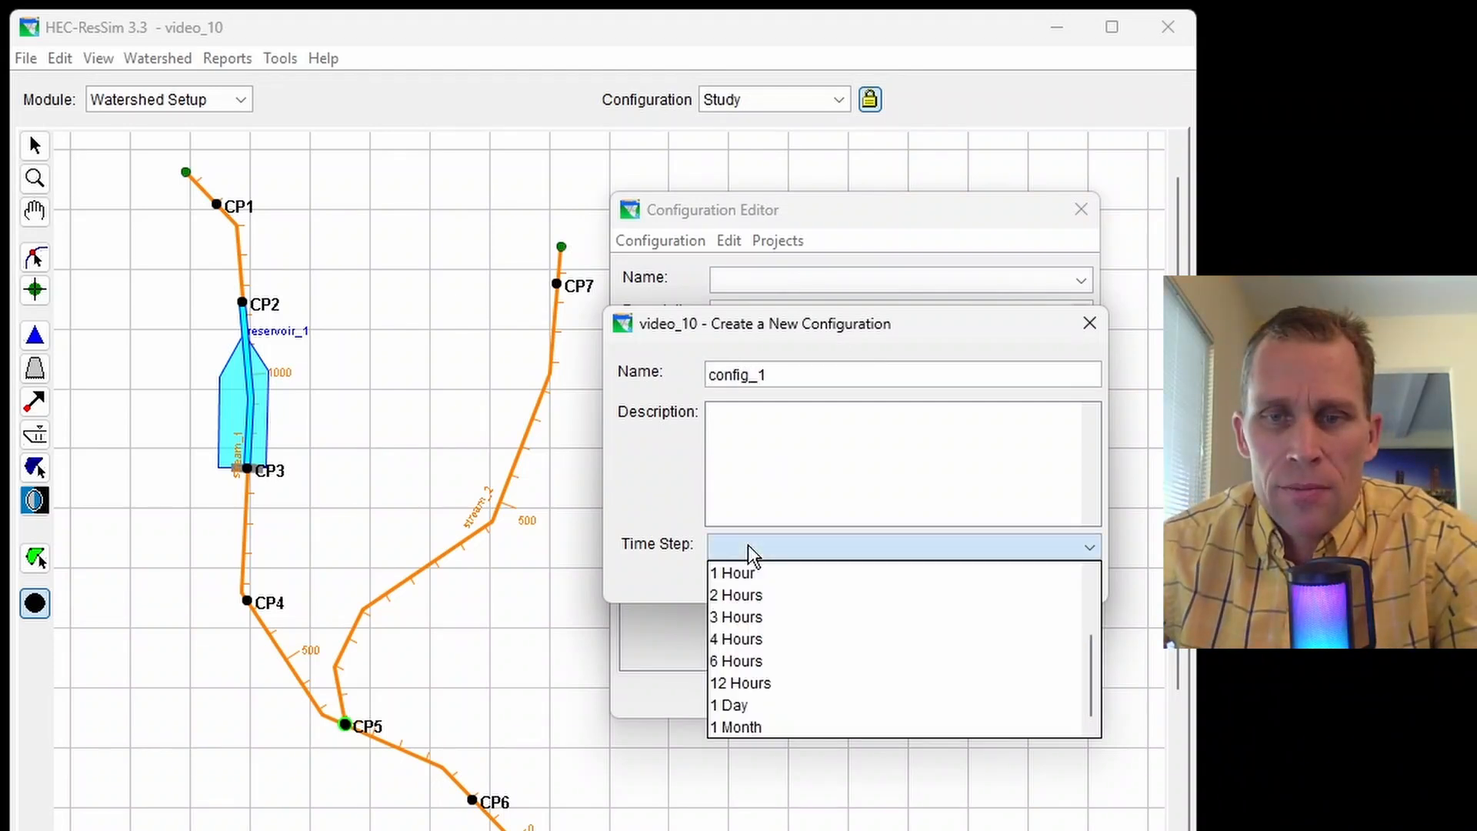
click(747, 570)
click(814, 589)
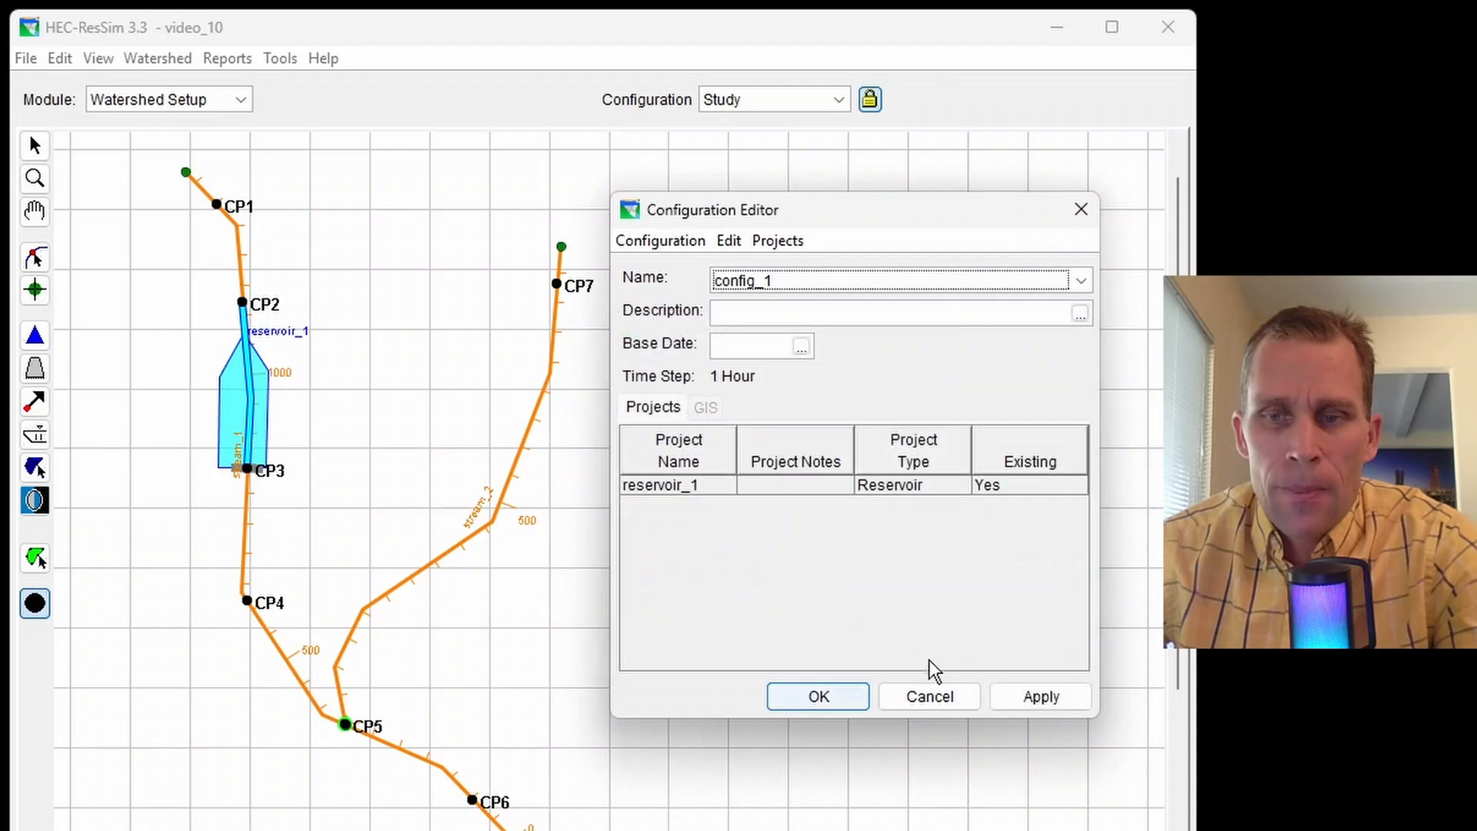
click(1035, 695)
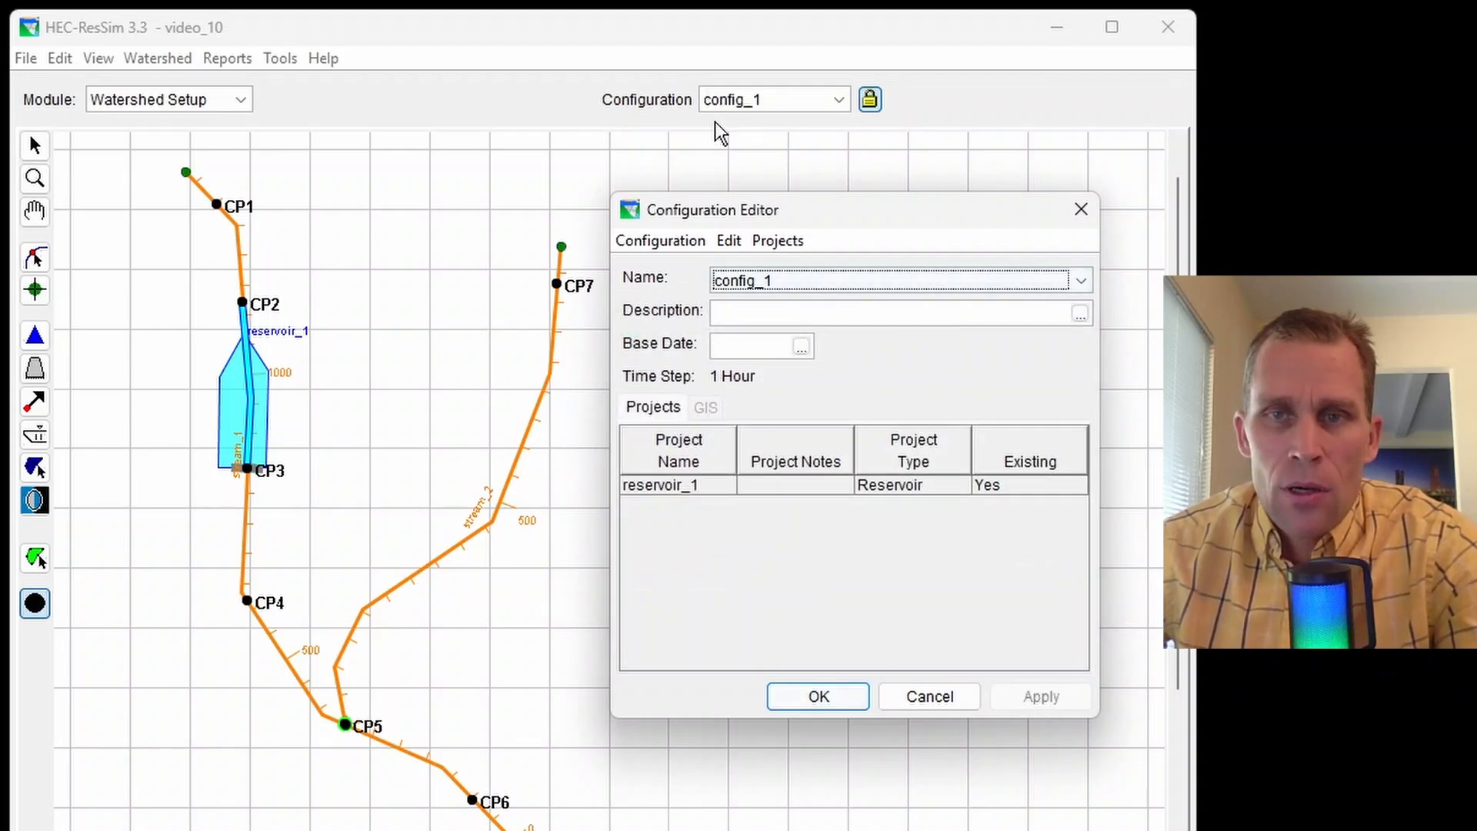
click(818, 696)
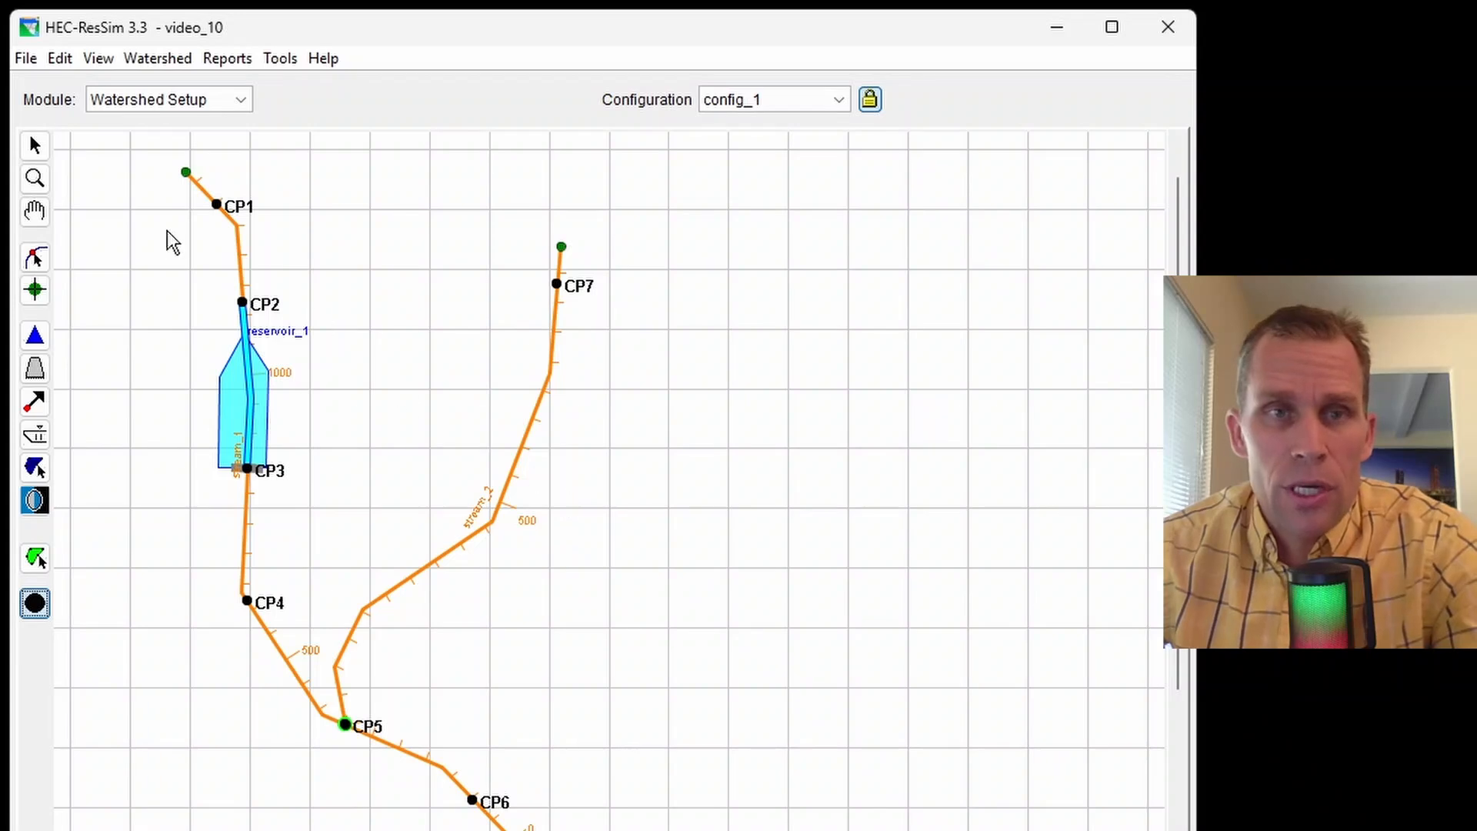
Save the watershed and switch to the Reservoir Network module
click(132, 59)
mouse_move(31, 60)
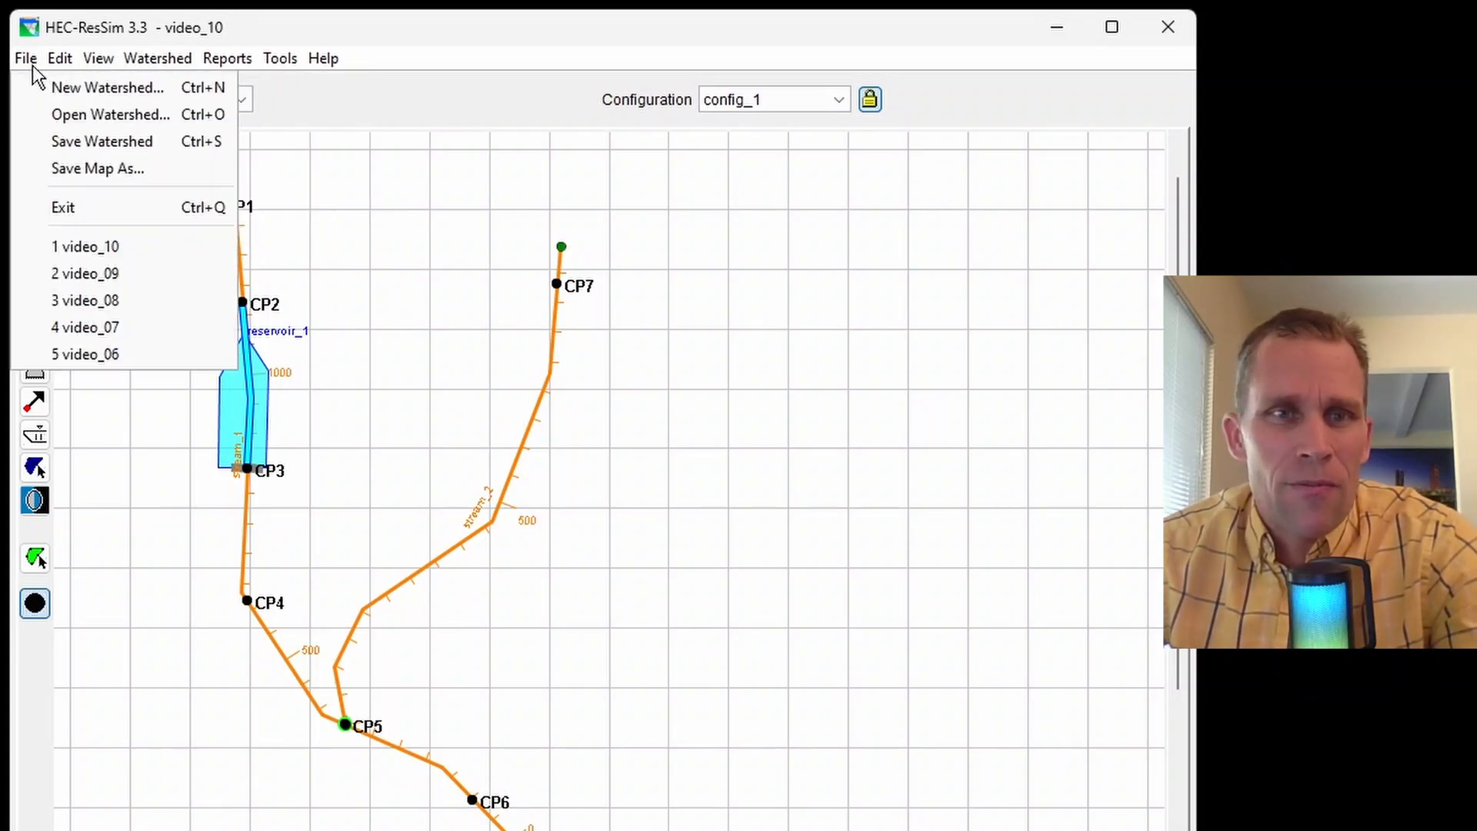
click(174, 137)
click(202, 99)
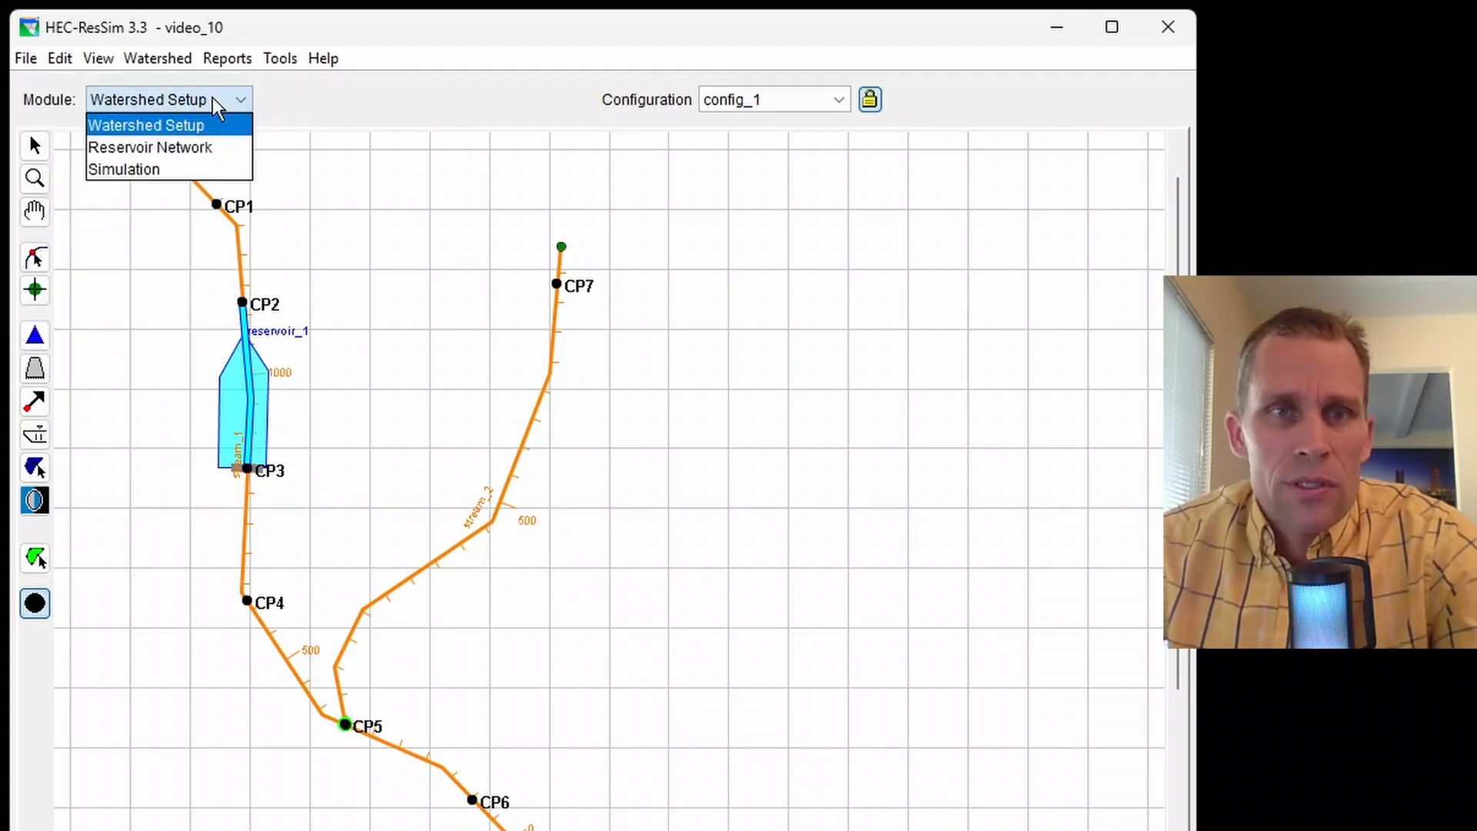
click(178, 146)
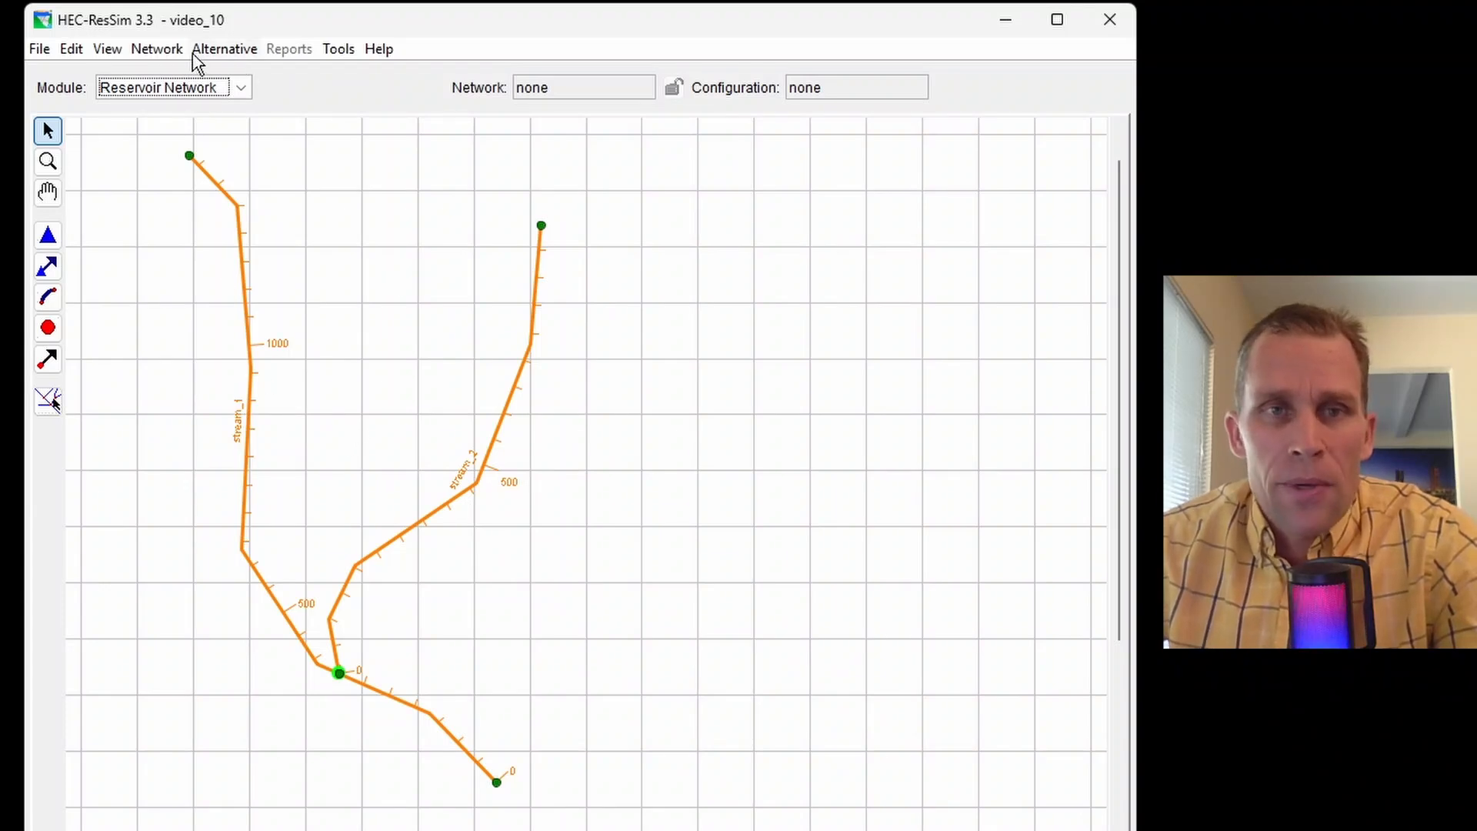
Create a new reservoir network named network_1 based on the configuration config_1
click(157, 48)
click(169, 77)
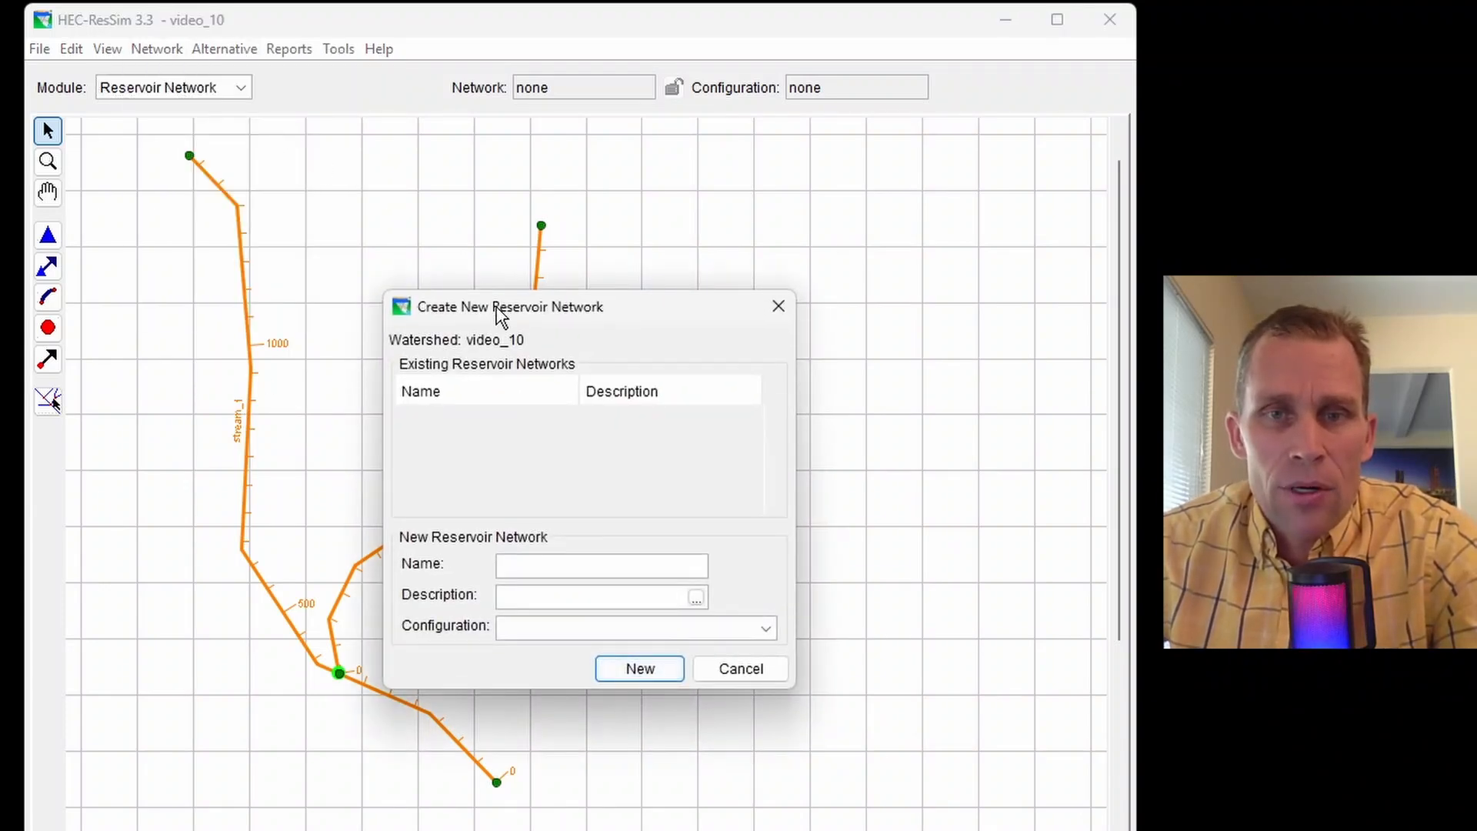
drag(500, 314, 722, 186)
click(762, 500)
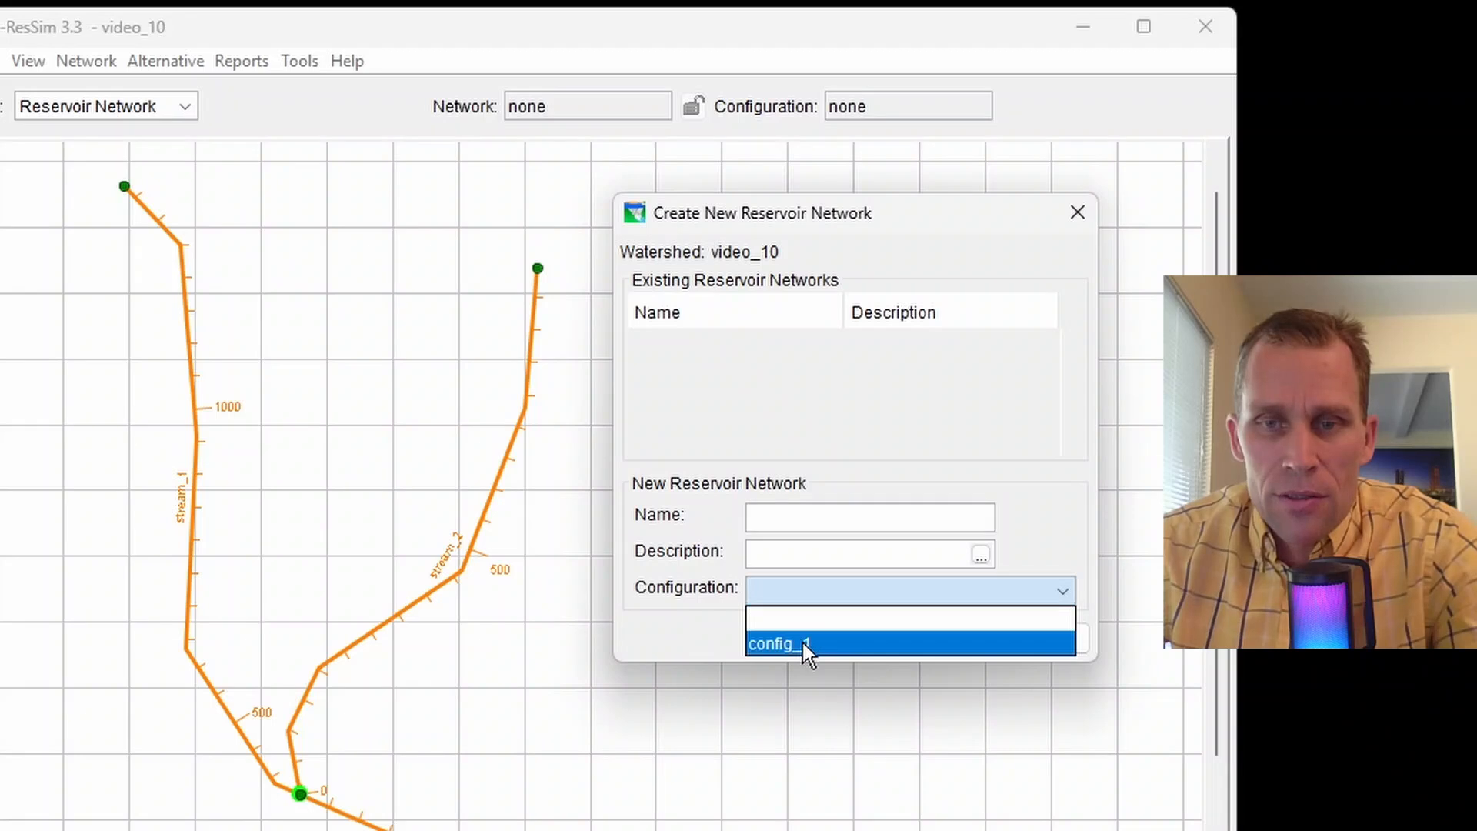
click(802, 639)
click(803, 517)
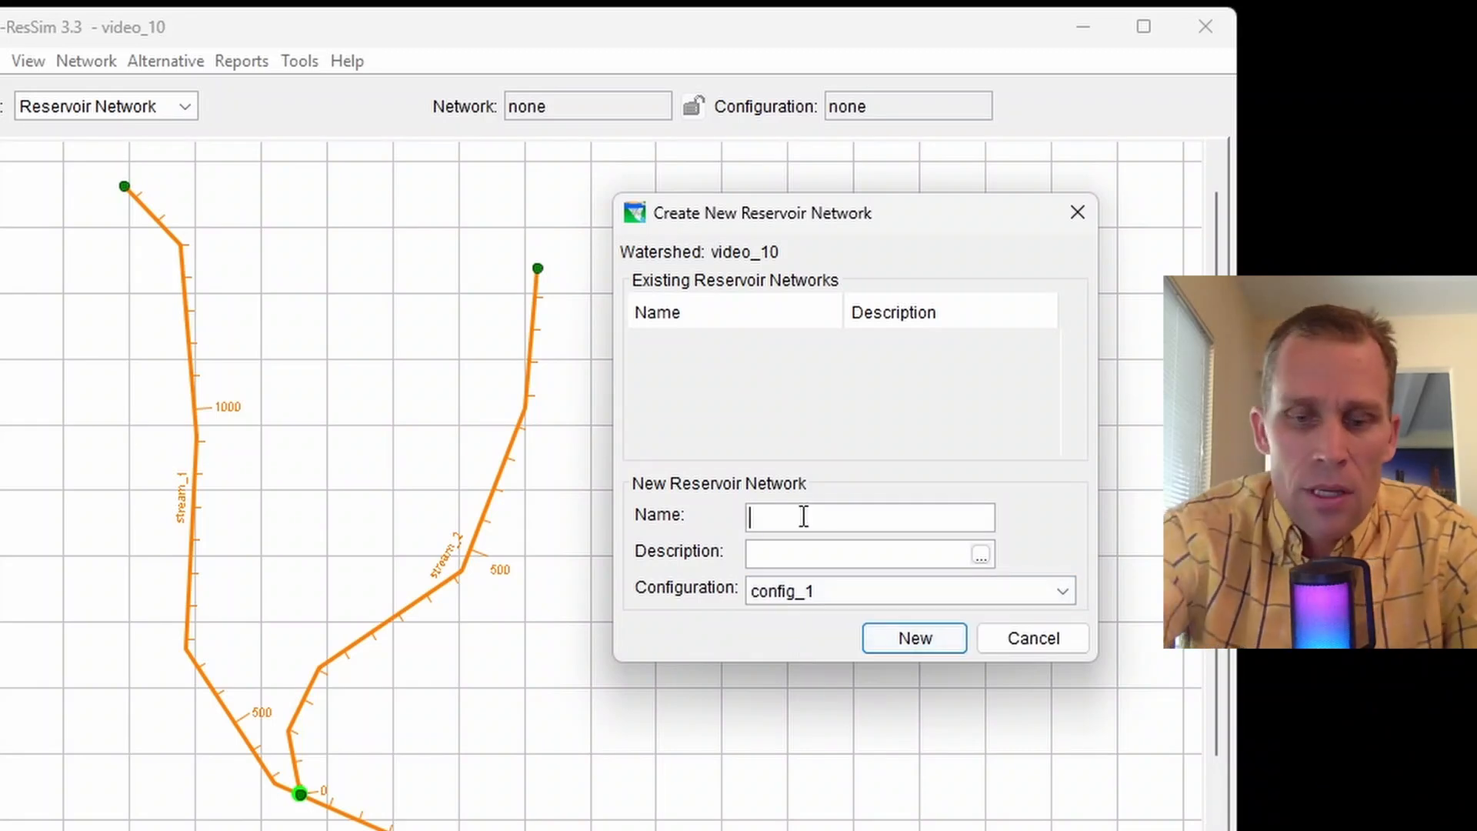
text(network_1)
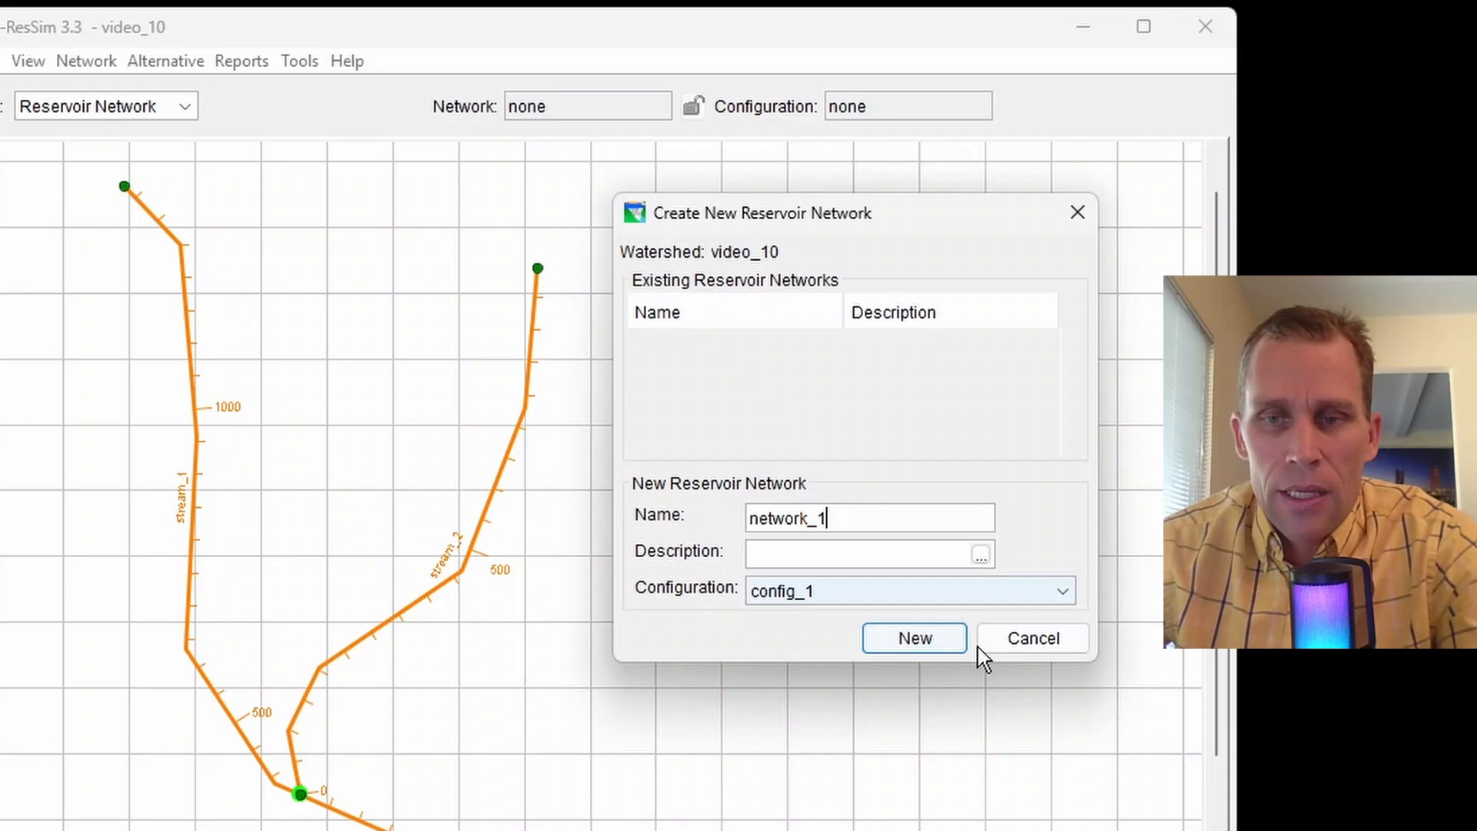
click(934, 646)
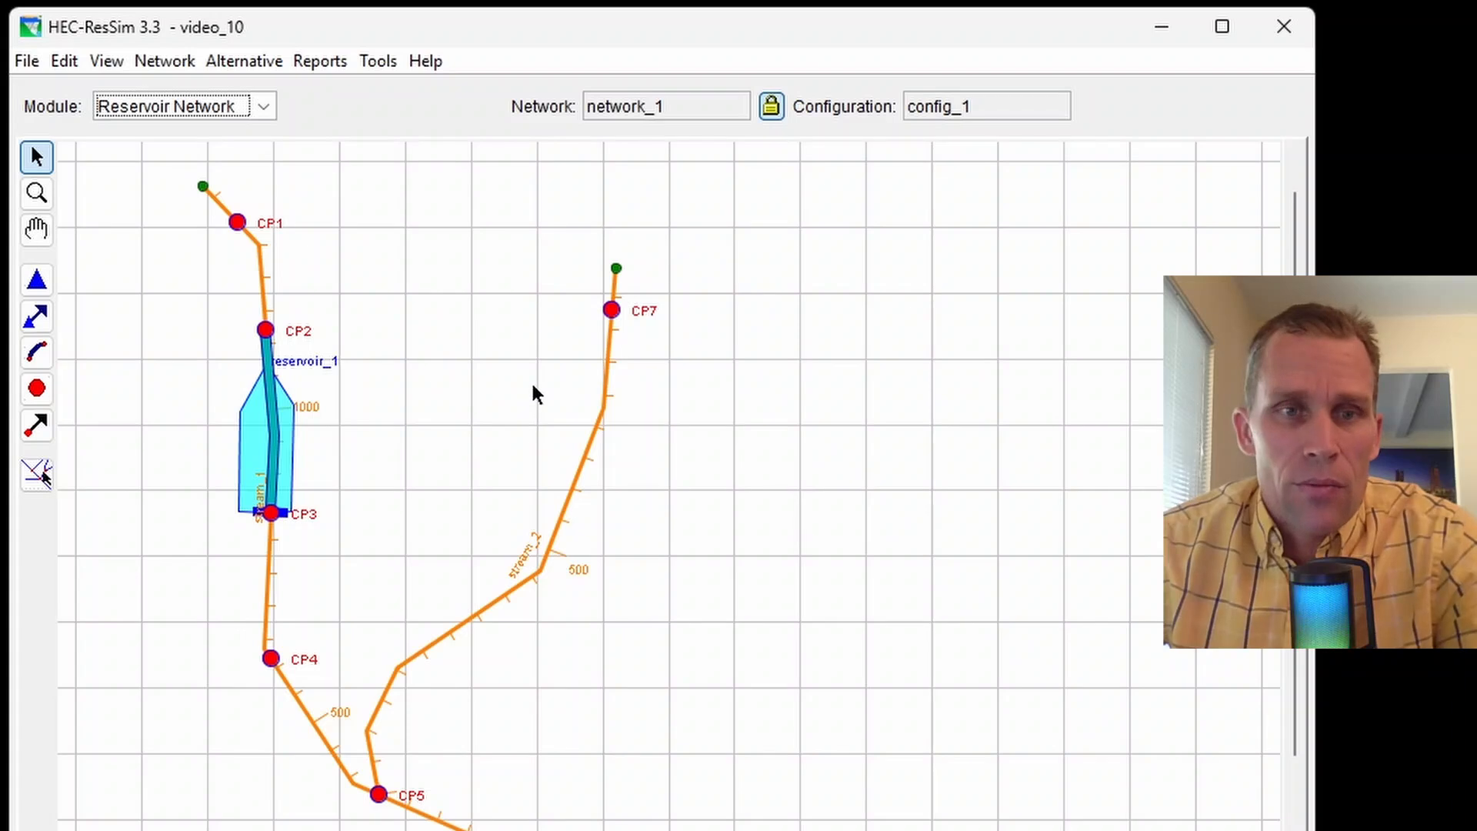
Add a routing reach from CP1 to CP2, keeping the name CP1 to CP2
click(37, 352)
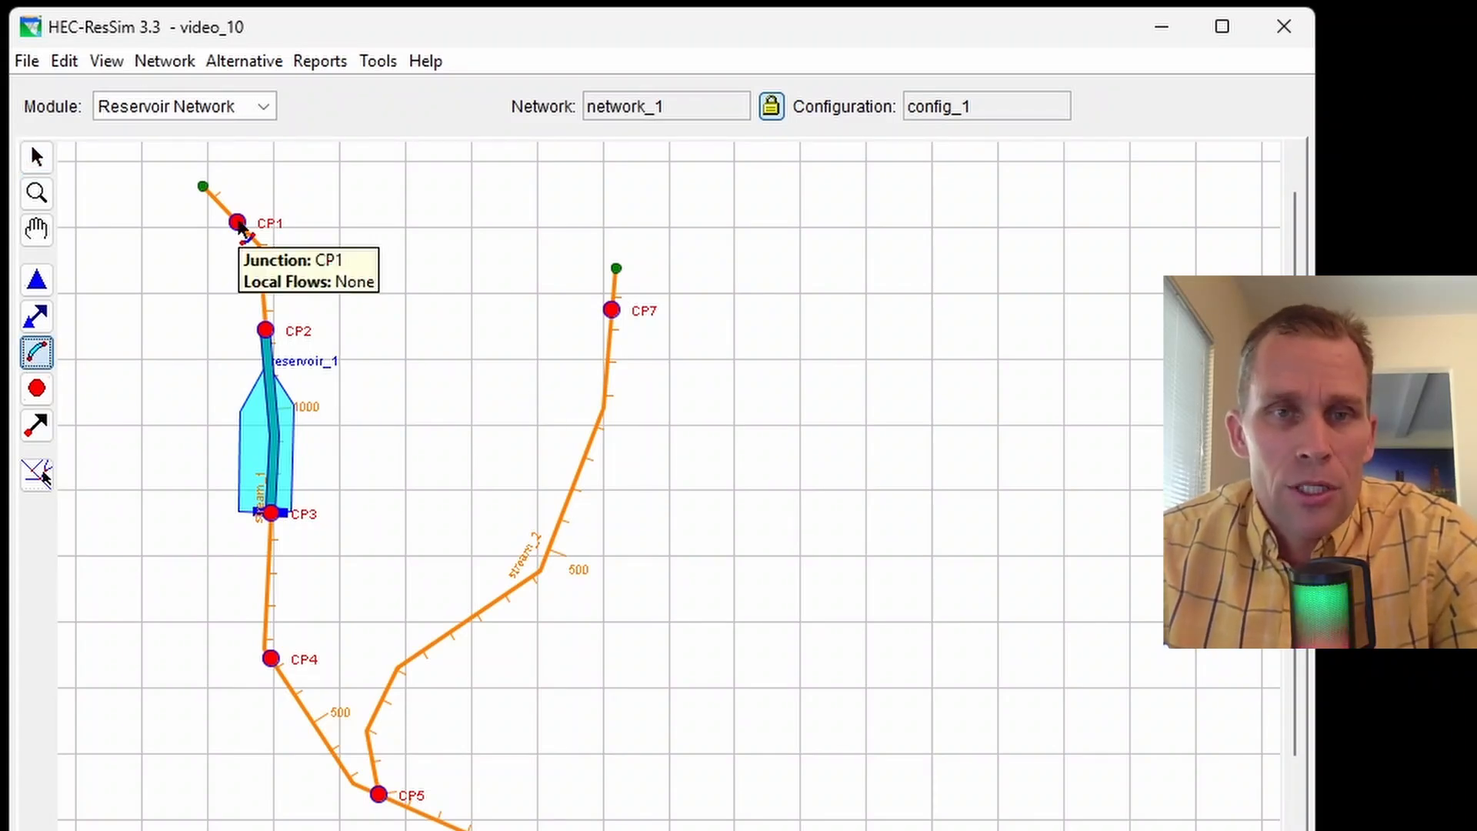
click(238, 223)
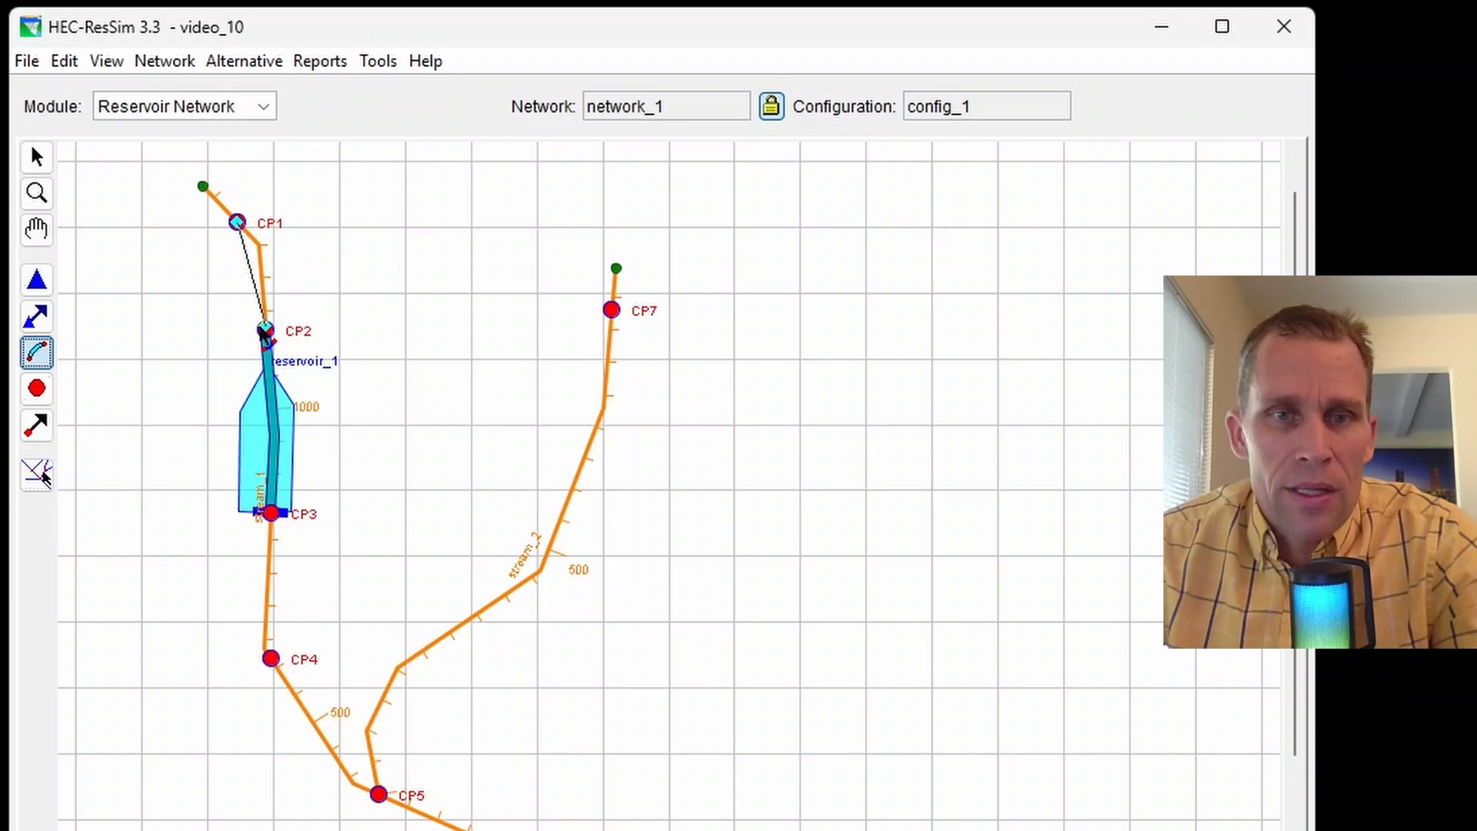
click(264, 331)
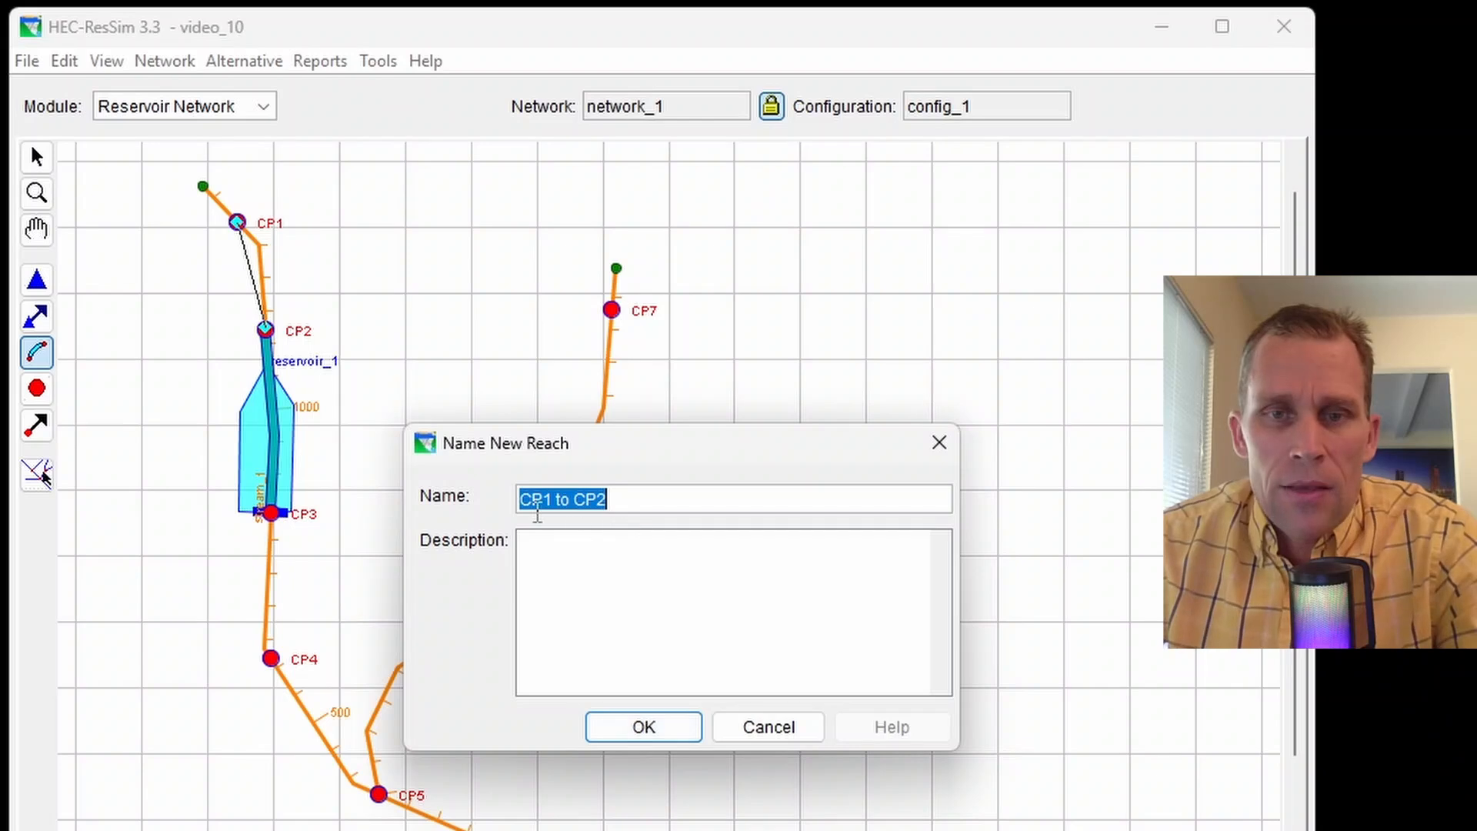
click(653, 496)
drag(653, 497, 506, 497)
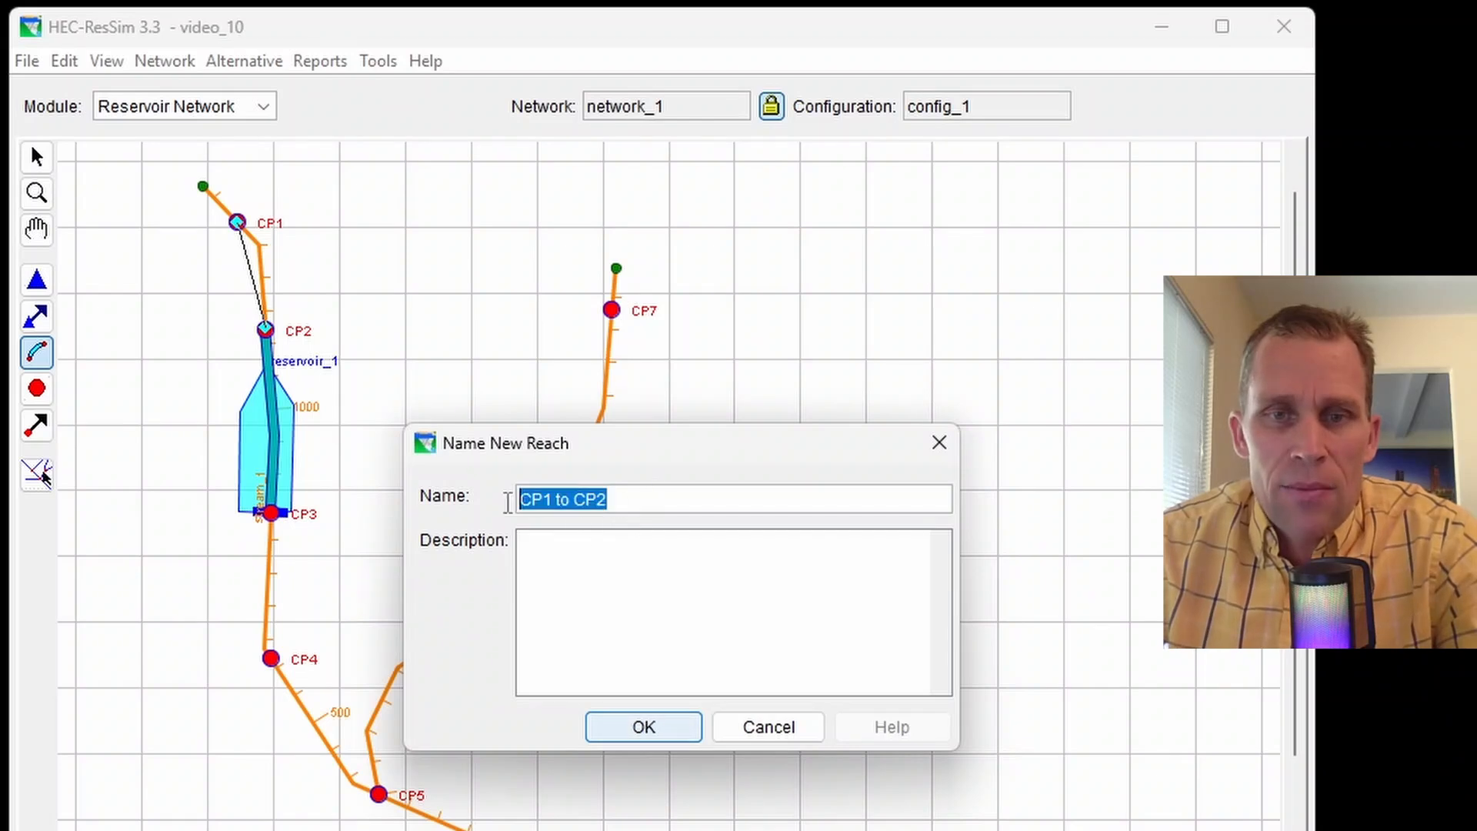
click(641, 727)
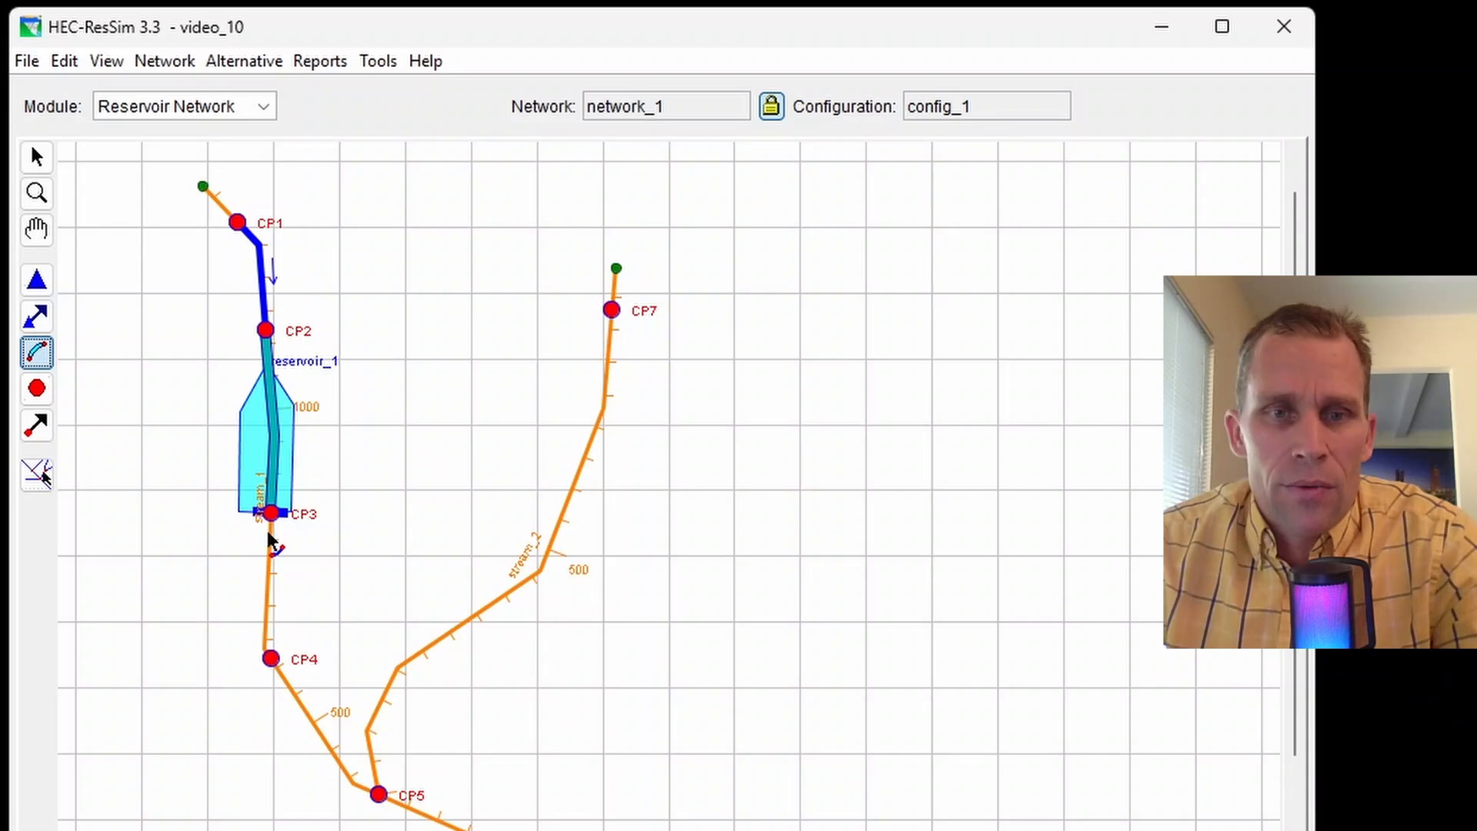
Add routing reaches from CP3 to CP4 and from CP4 to CP5 with their default names
mouse_move(274, 527)
mouse_down()
mouse_move(284, 625)
mouse_move(271, 659)
mouse_up()
key(Return)
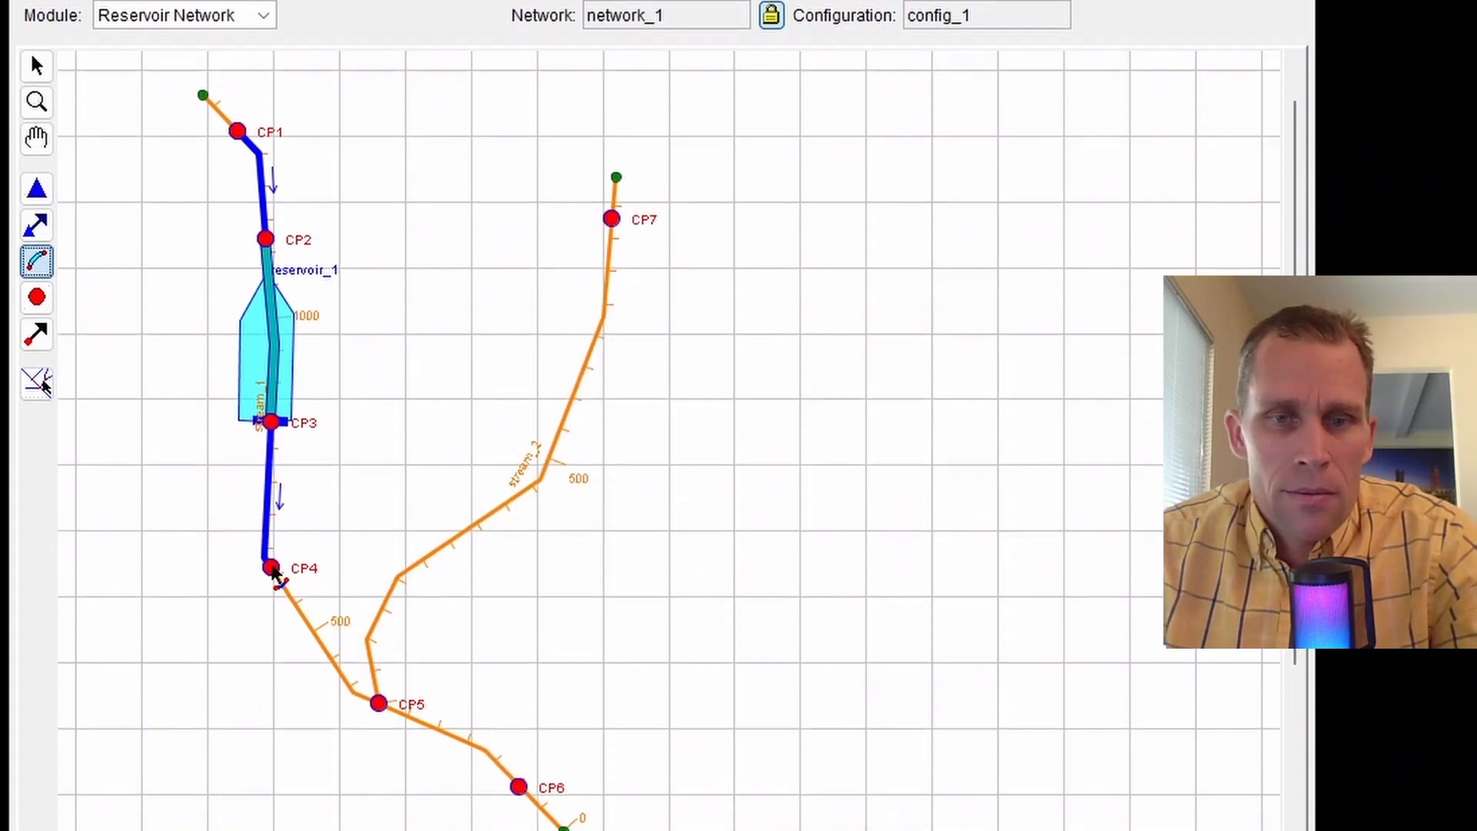
mouse_move(274, 573)
mouse_down()
mouse_move(379, 706)
mouse_move(524, 798)
mouse_up()
key(Return)
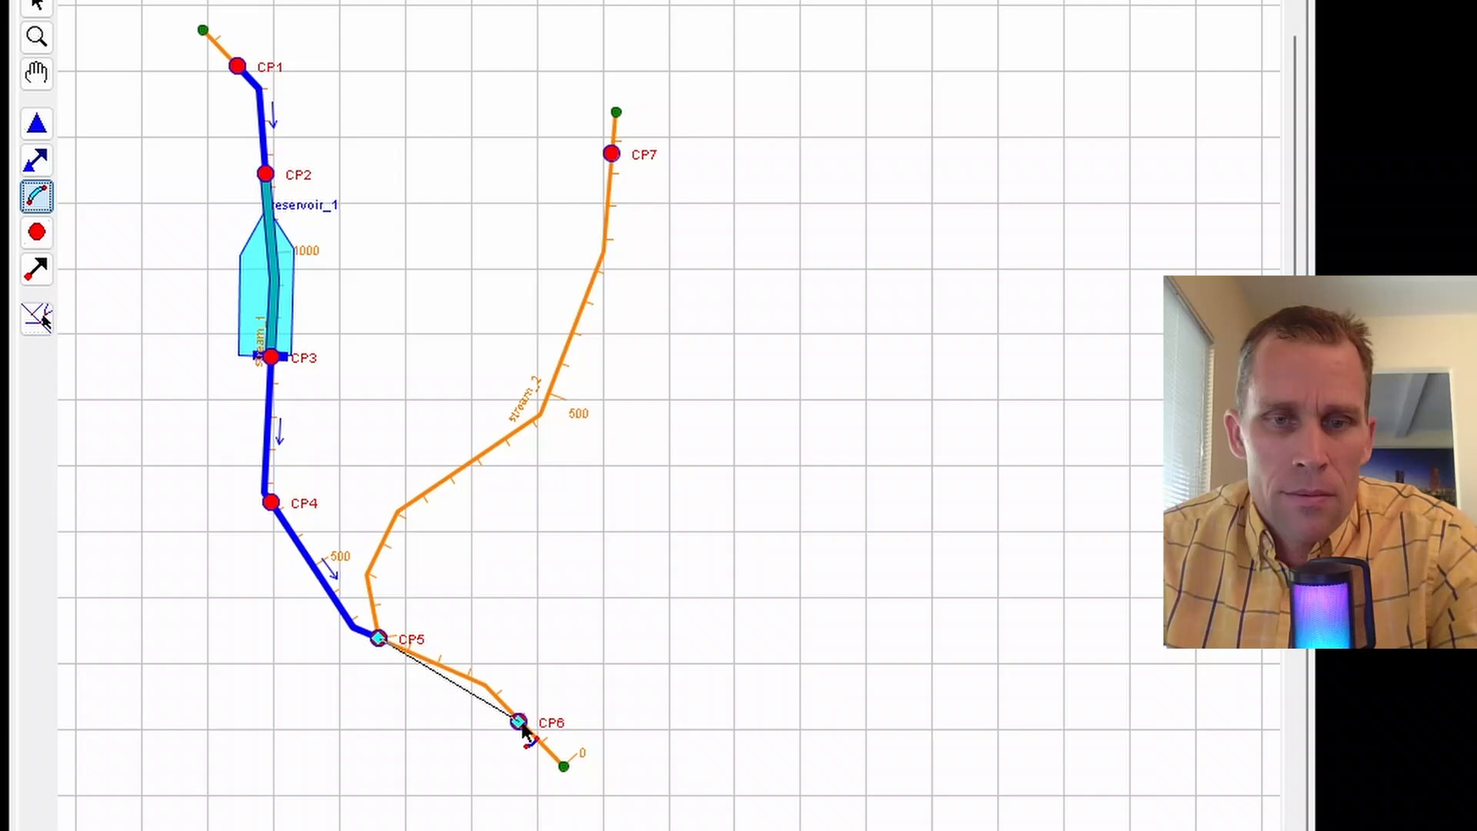
Add routing reaches from CP5 to CP6 and from CP7 to CP5 with their default names
drag(524, 732, 519, 721)
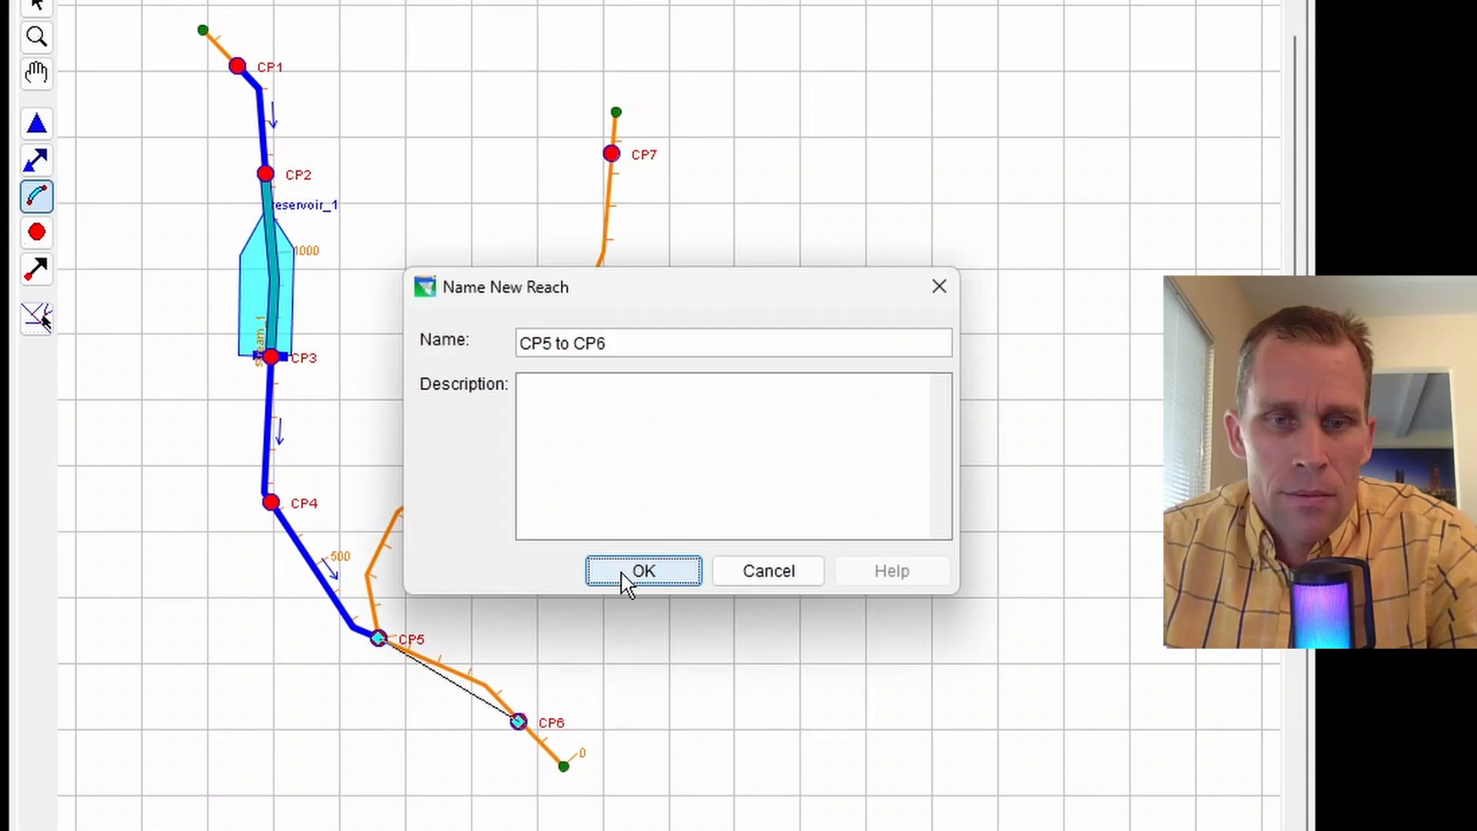
click(631, 576)
mouse_move(612, 154)
mouse_down()
mouse_move(370, 653)
mouse_move(379, 638)
mouse_up()
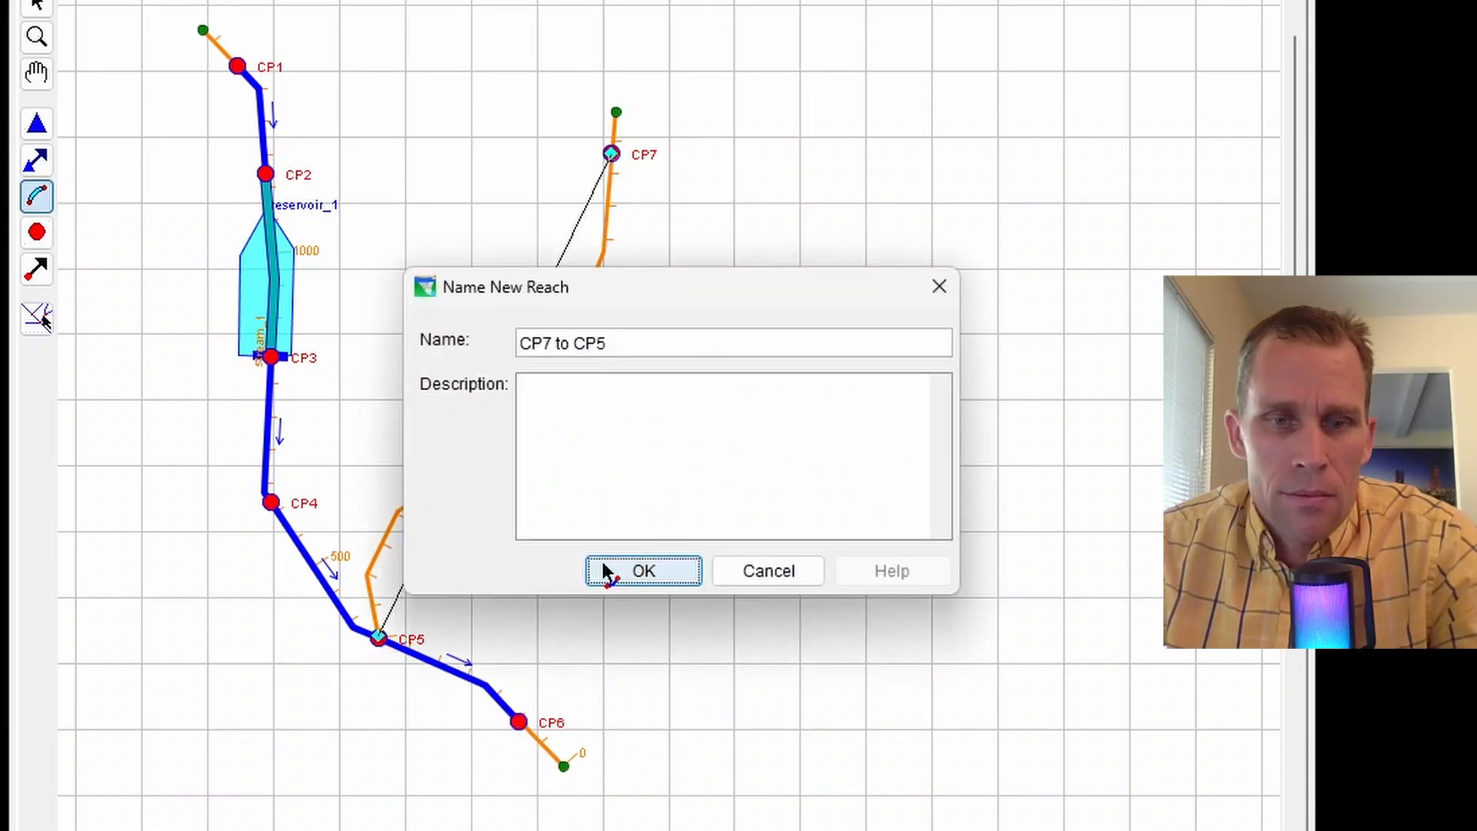
click(643, 570)
click(37, 3)
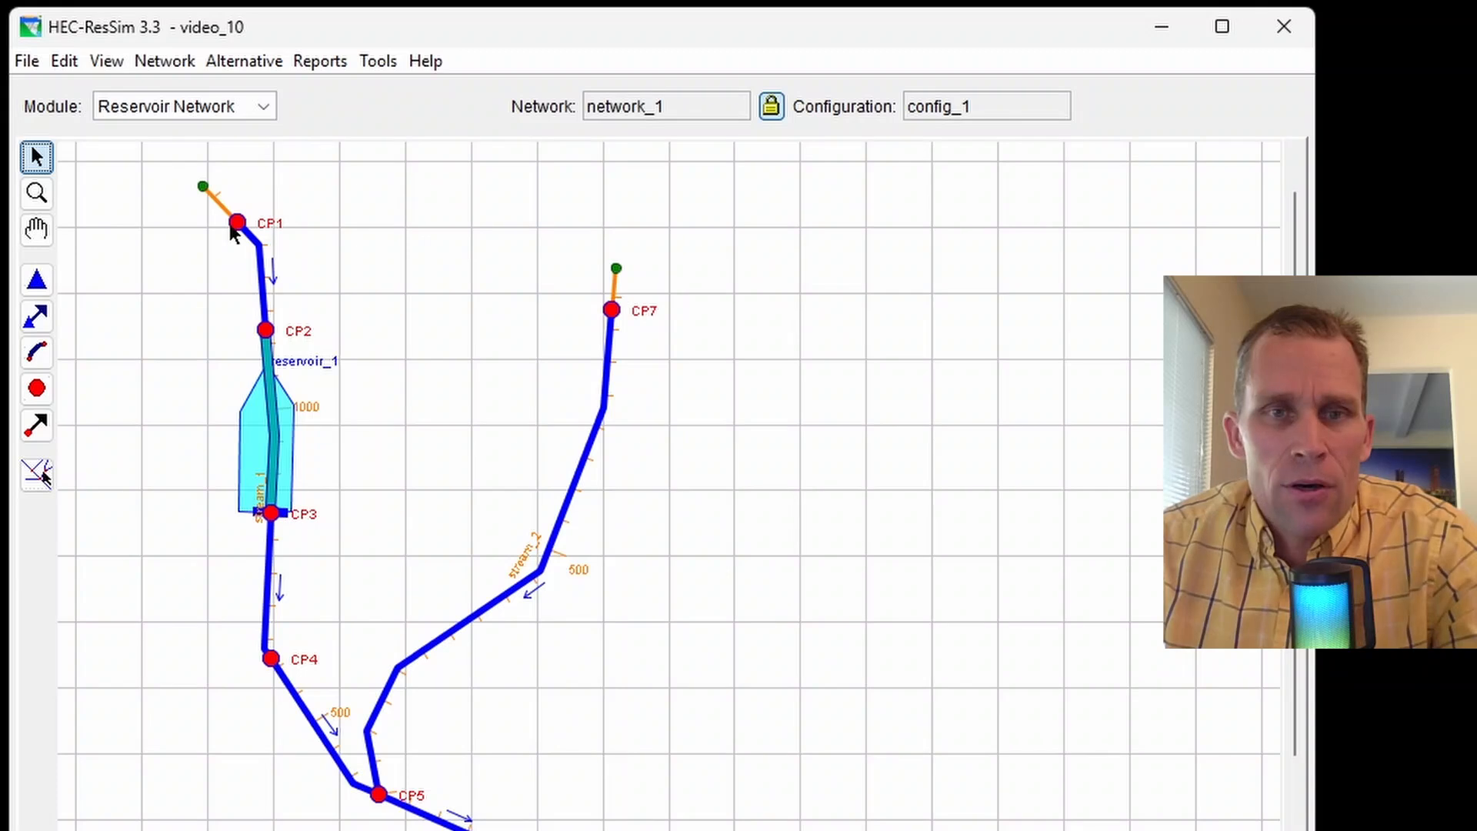
Add a local flow named "inflow at CP1" with a factor of 1 to junction CP1 and apply it
mouse_move(610, 323)
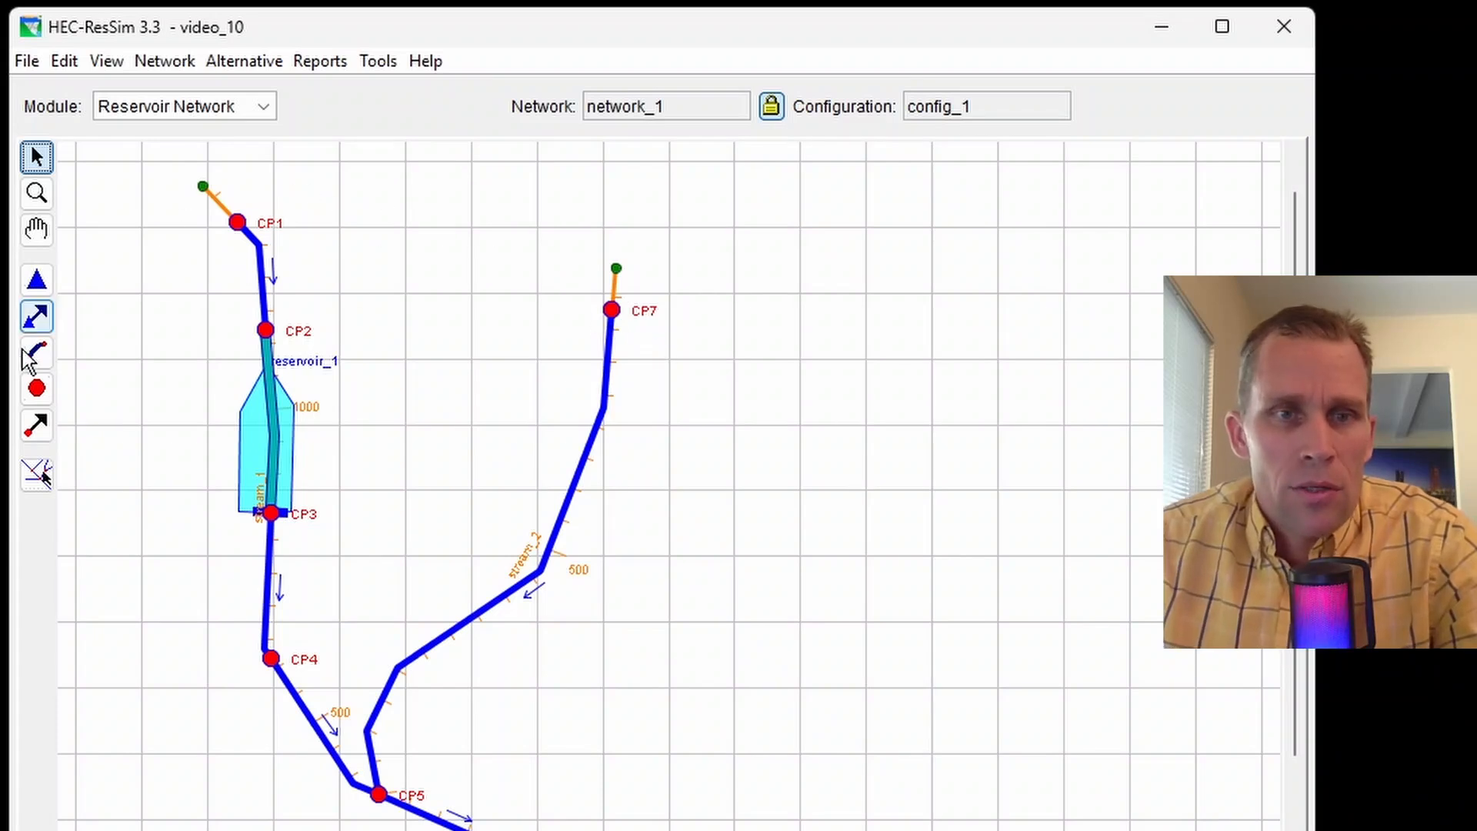
click(37, 388)
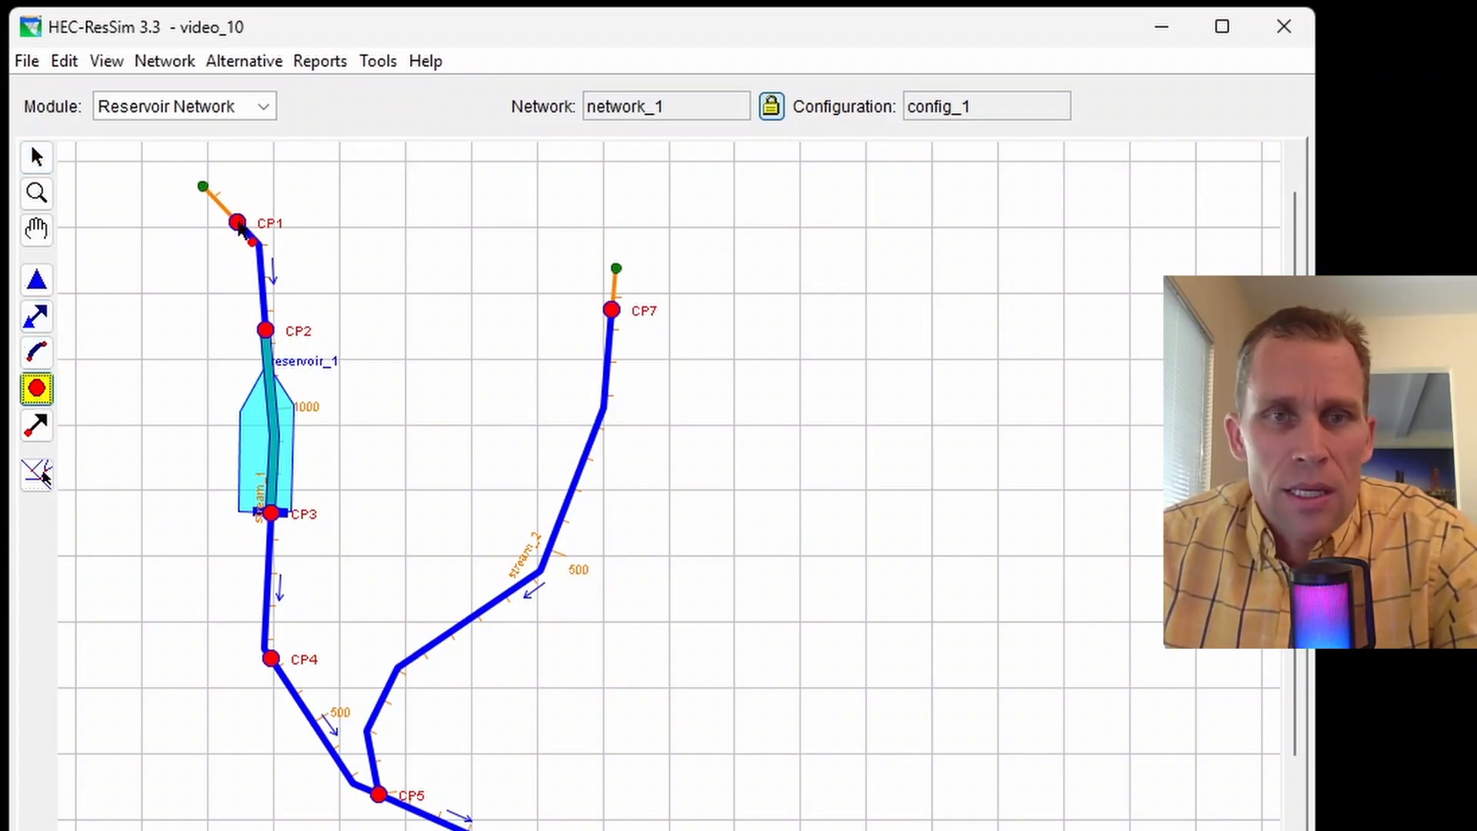
right_click(238, 224)
click(302, 290)
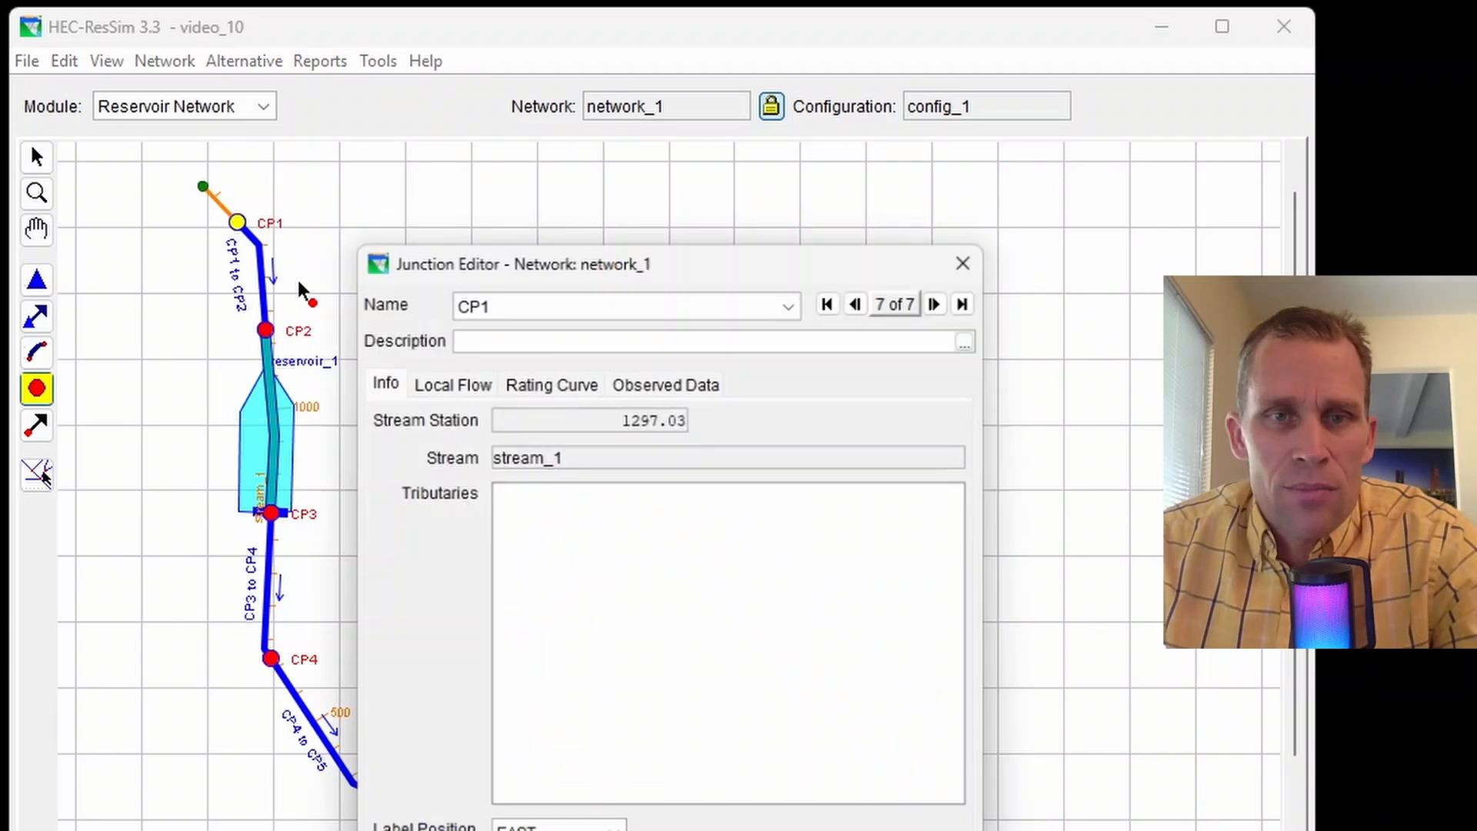
drag(492, 258, 529, 232)
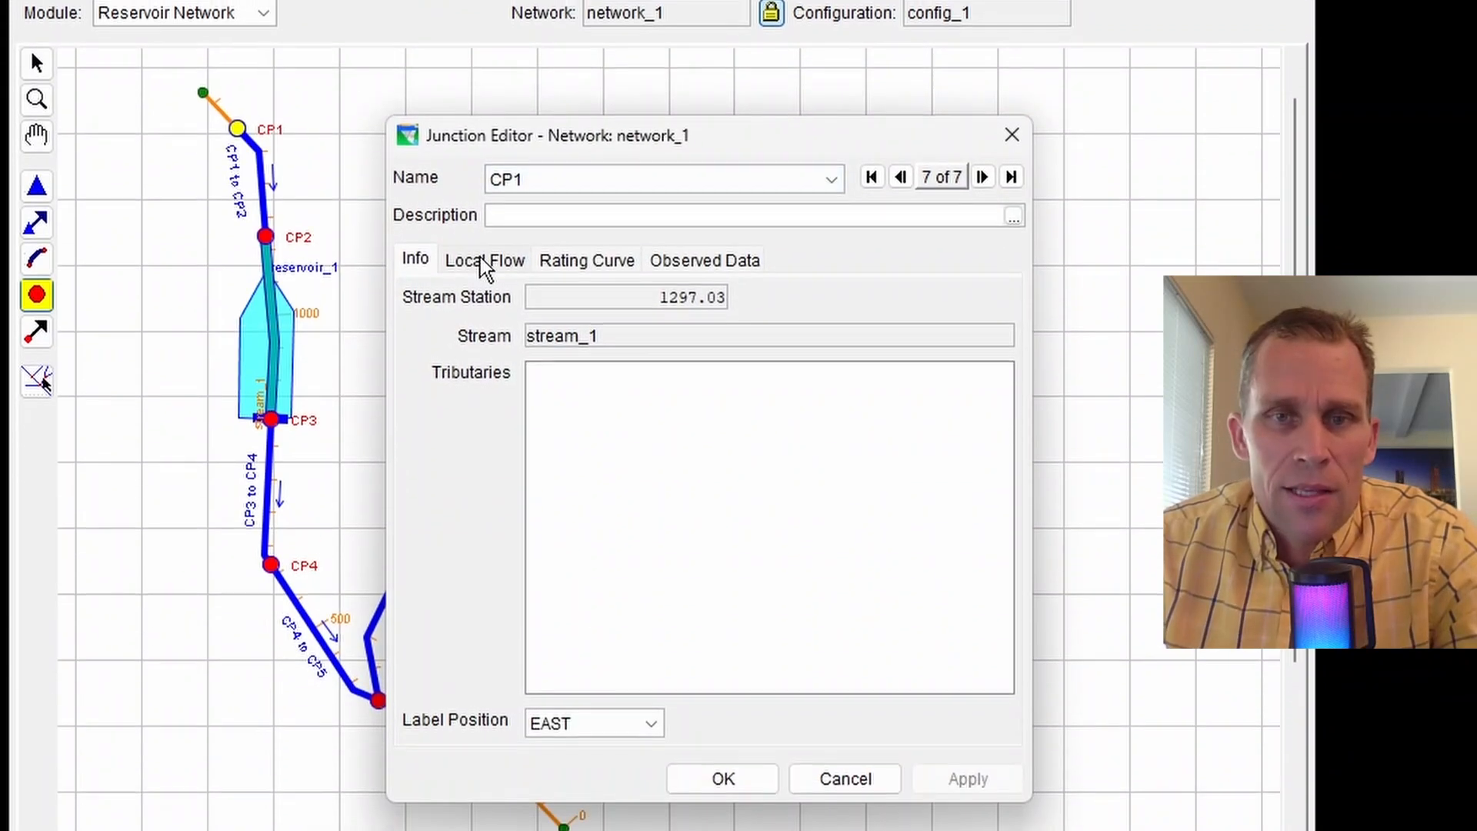
click(485, 261)
click(481, 339)
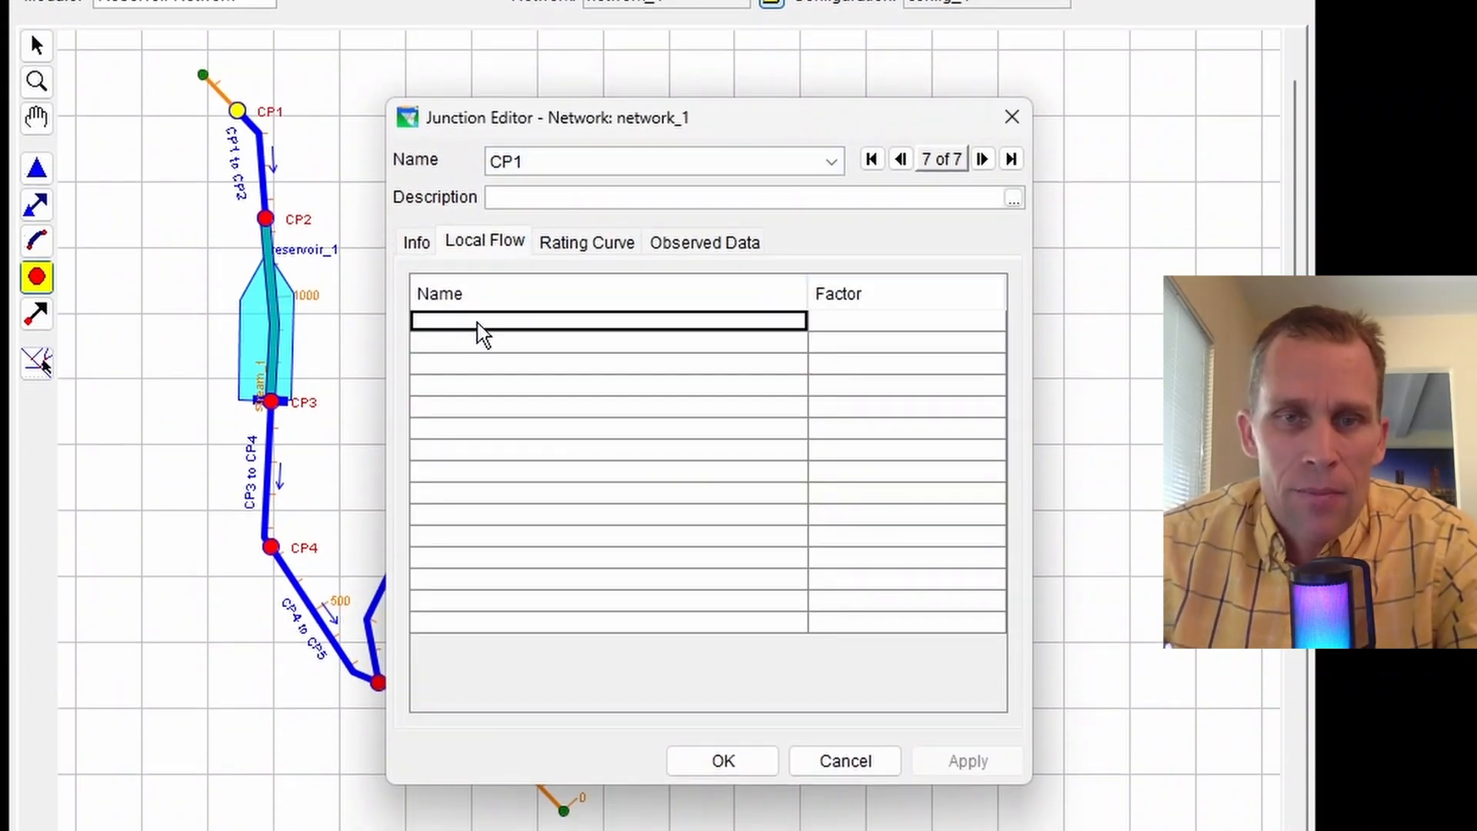
text(inflow at CP1)
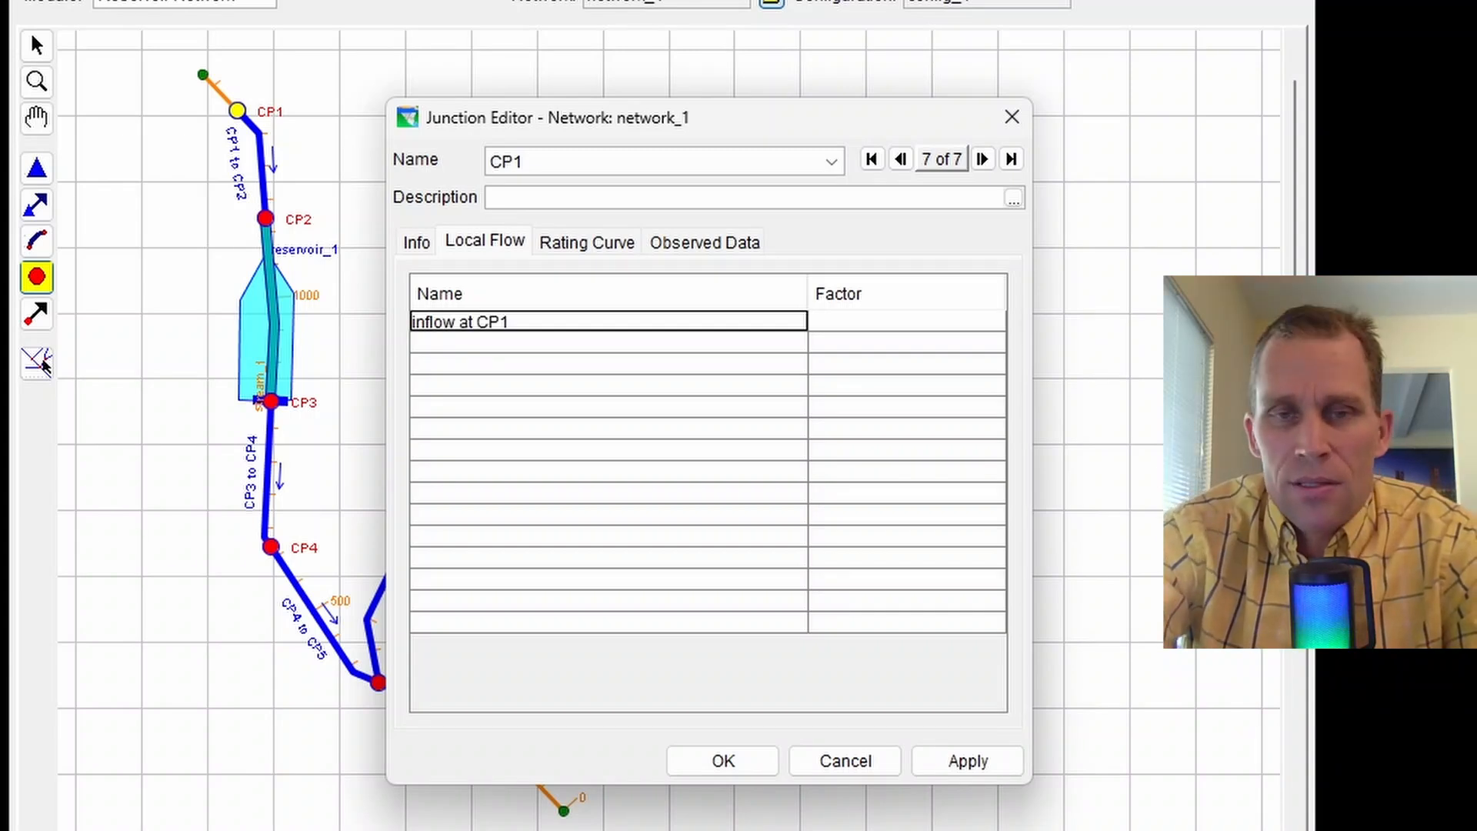
key(Tab)
text(1)
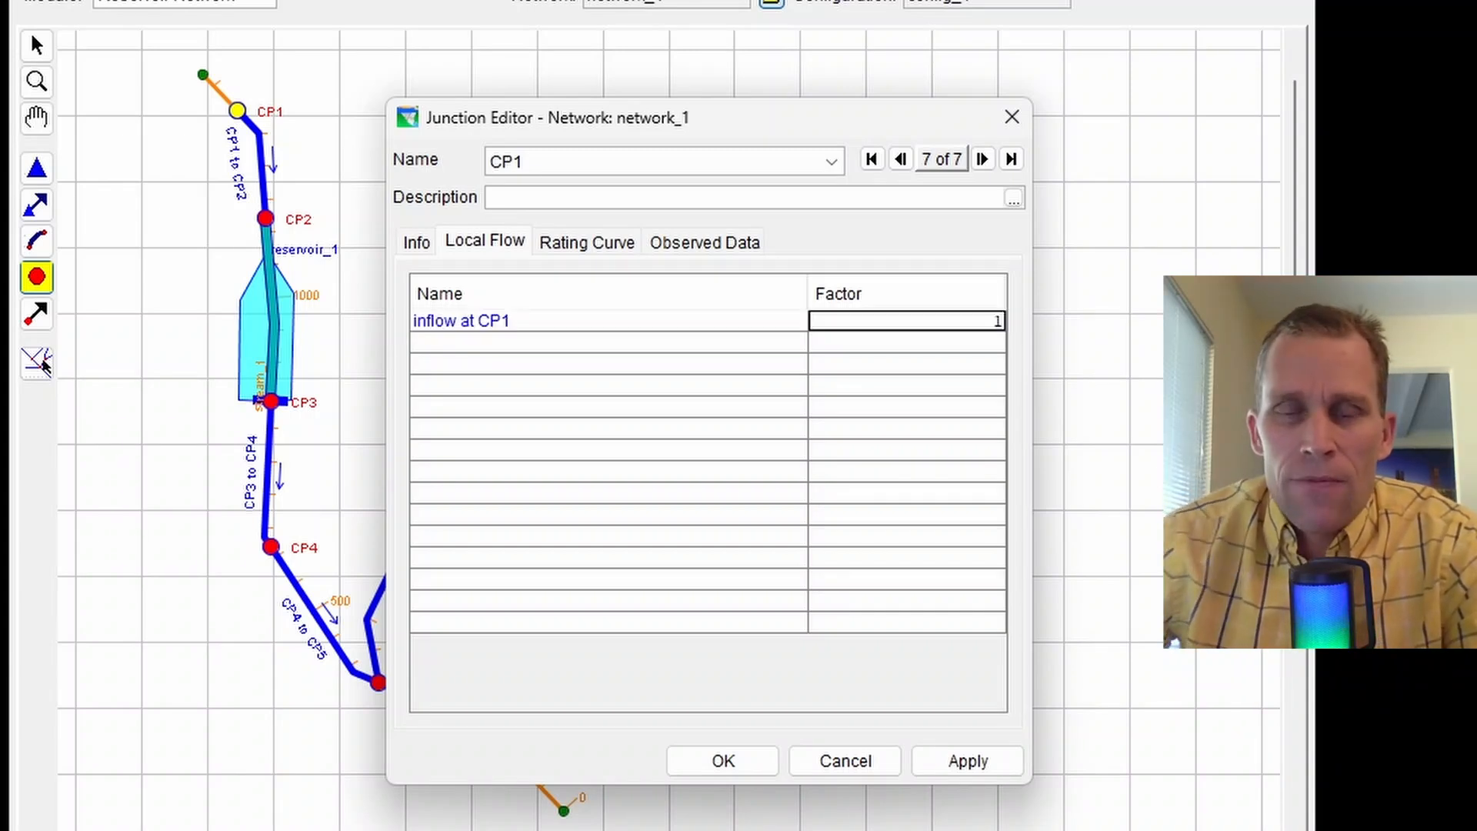
click(967, 760)
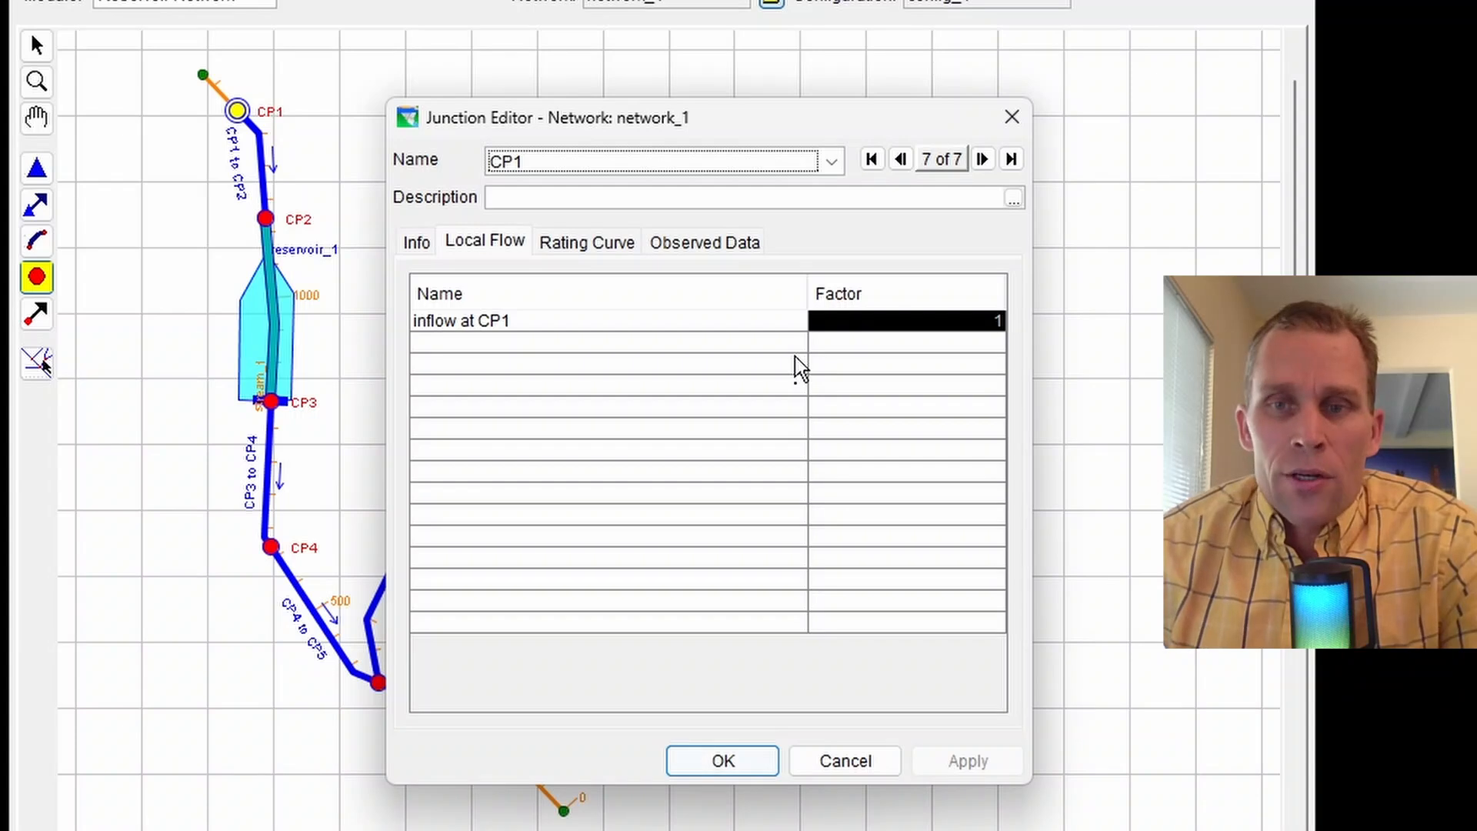
click(567, 324)
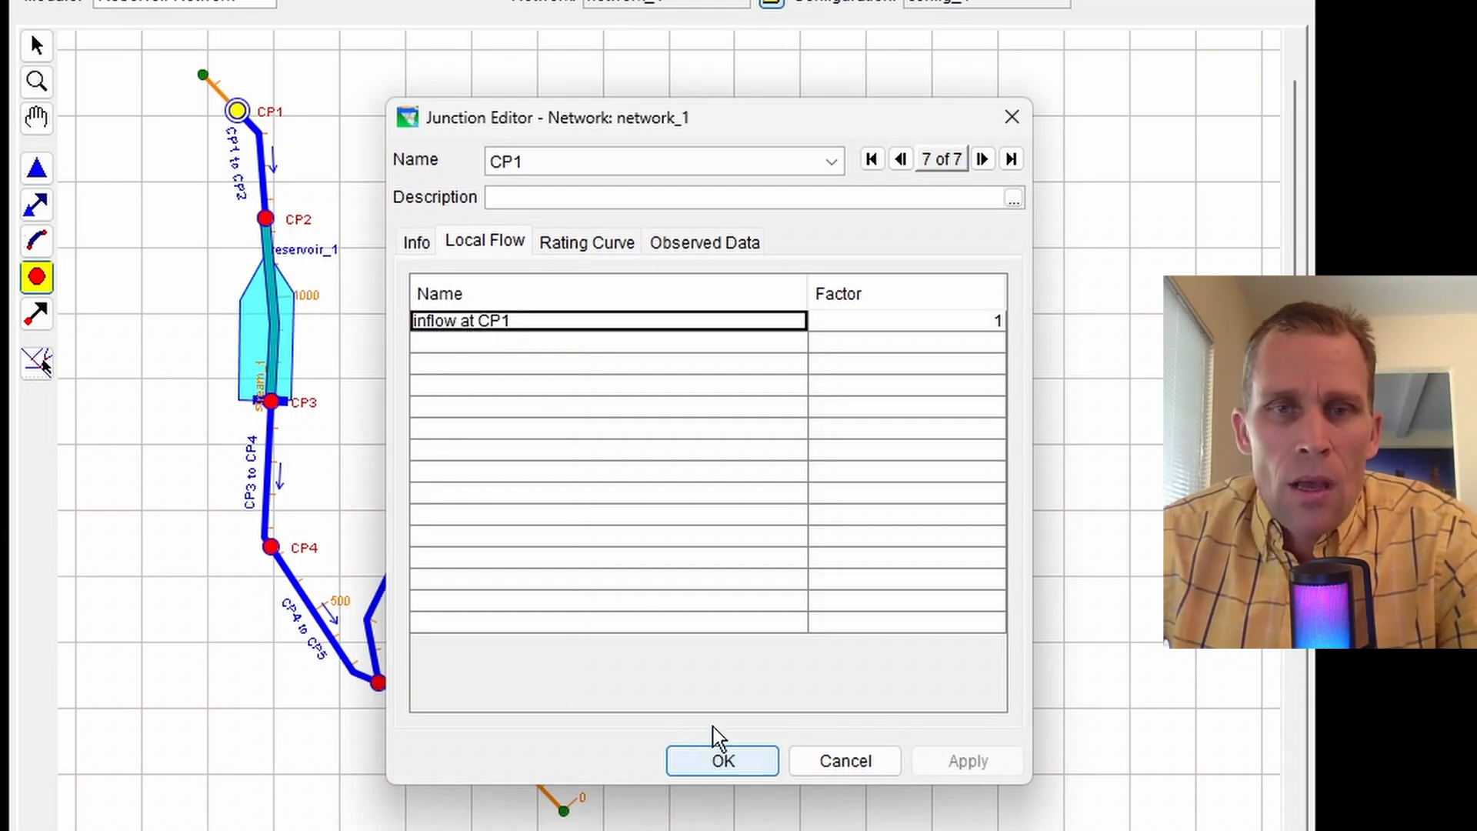
Add a local flow named "inflow at CP7" with a factor of 1 to junction CP7 and close the junction editor
click(576, 163)
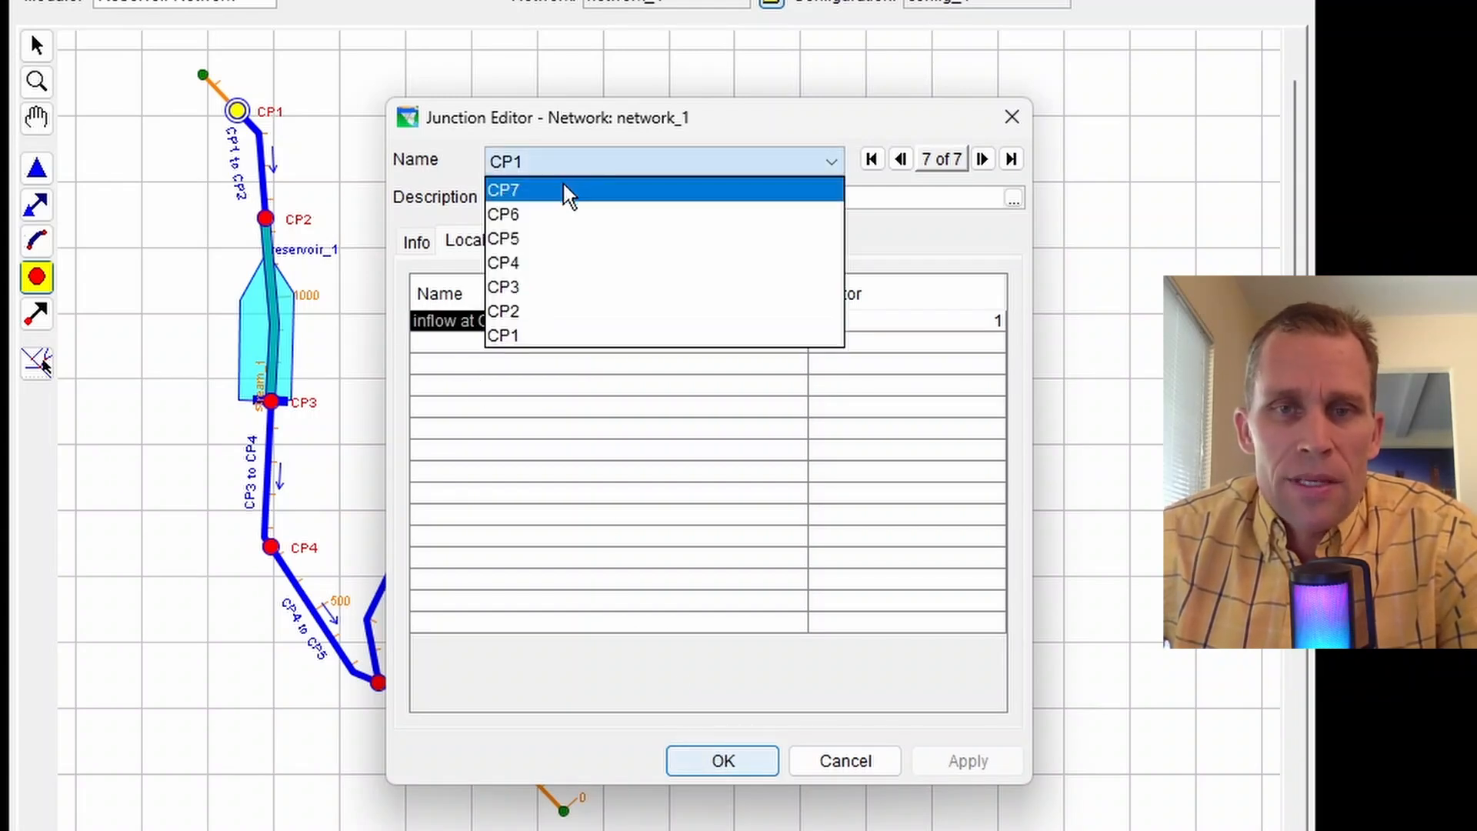
click(563, 184)
drag(563, 132, 900, 66)
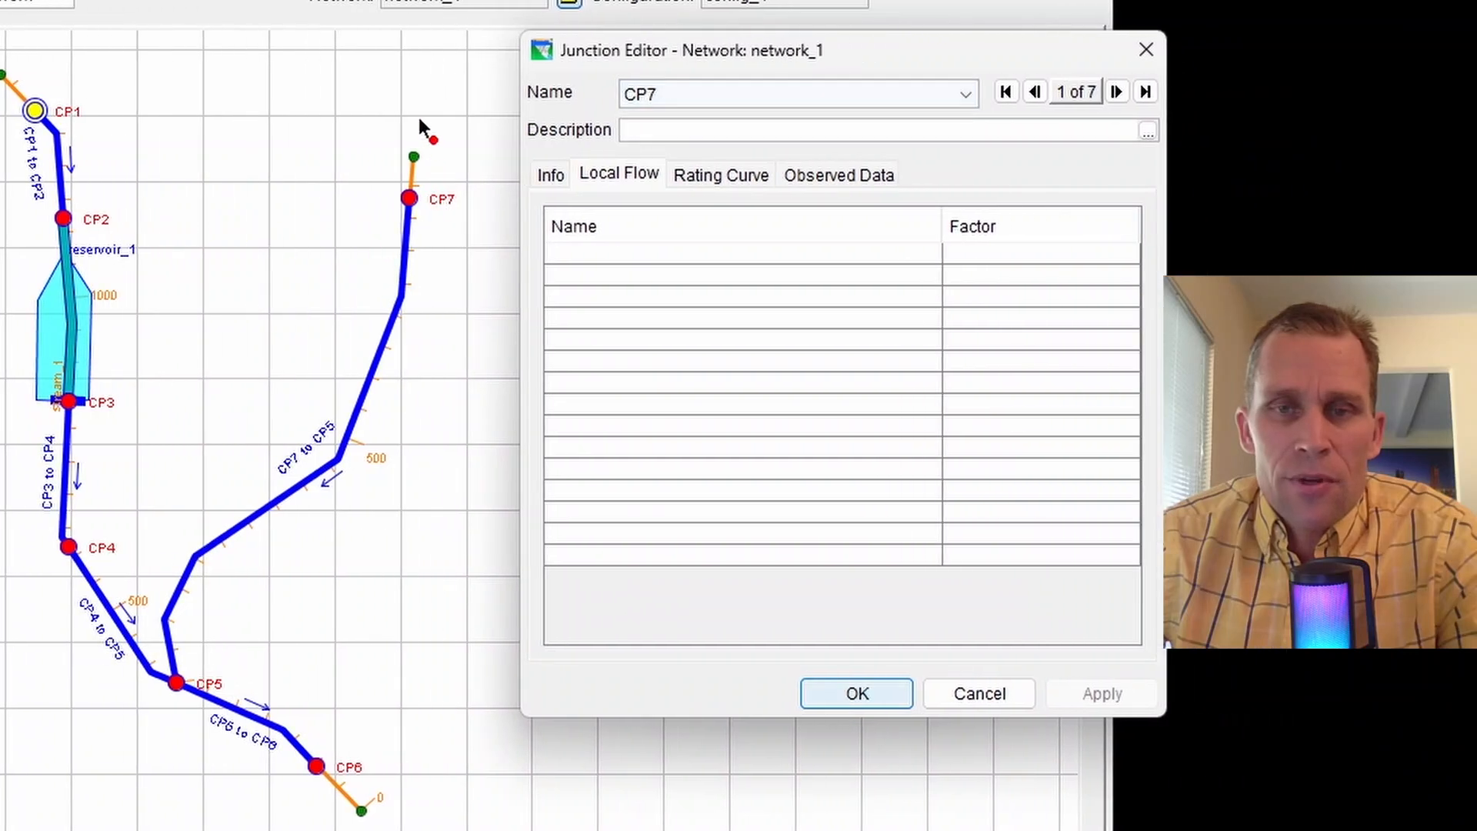
click(598, 251)
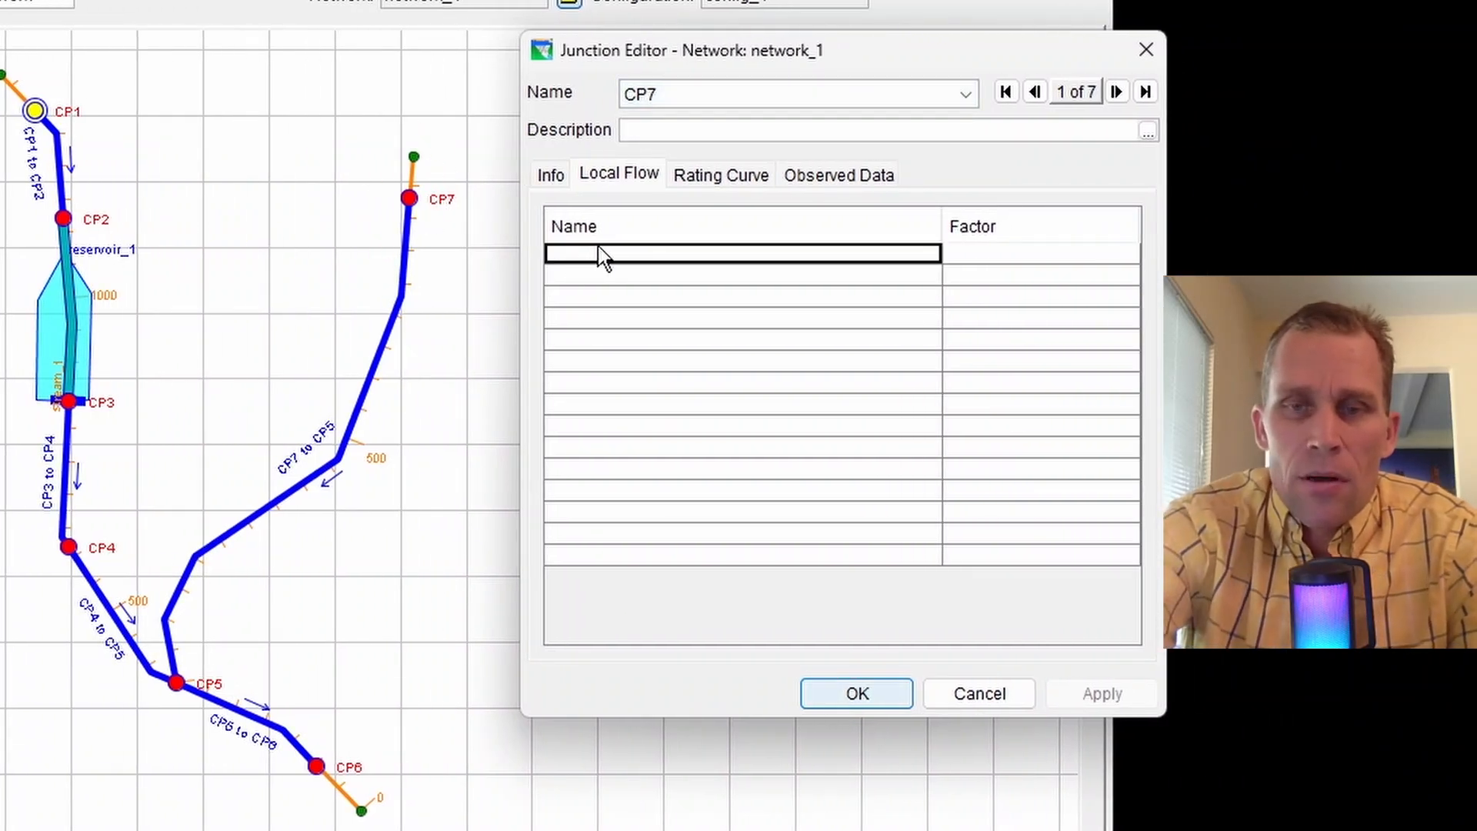
text(inflow at CP7)
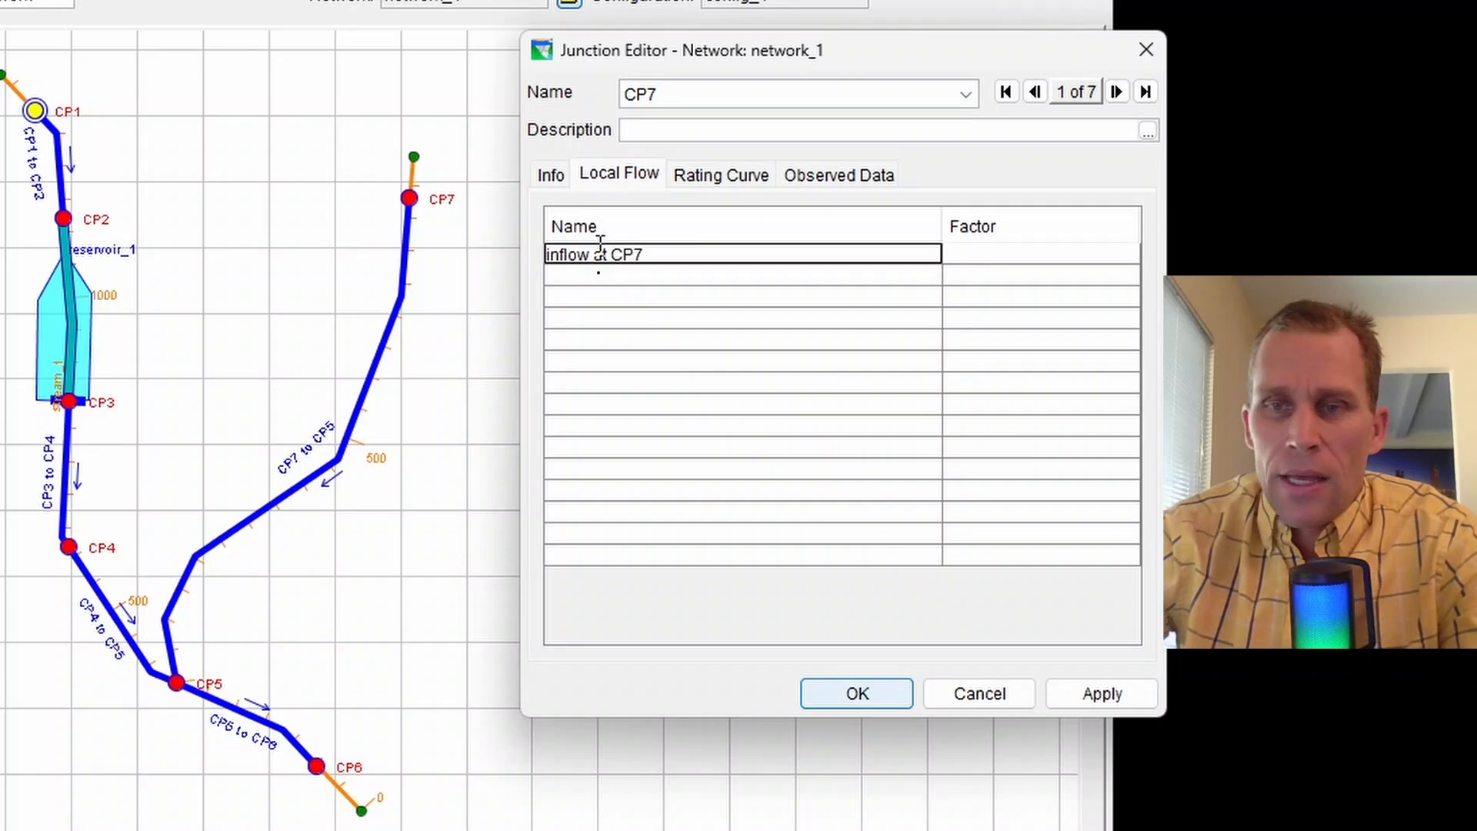
key(Tab)
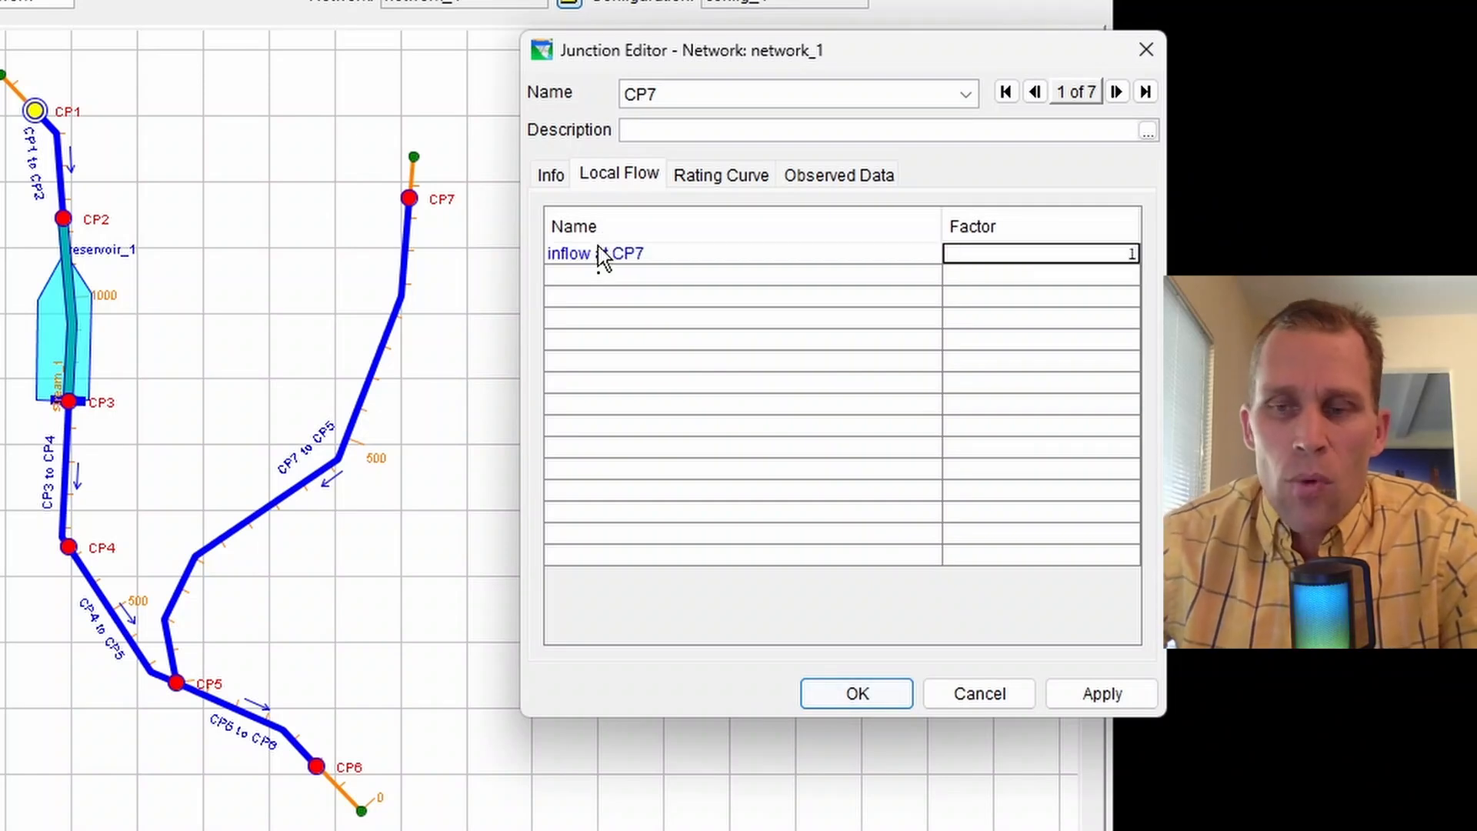
click(1103, 696)
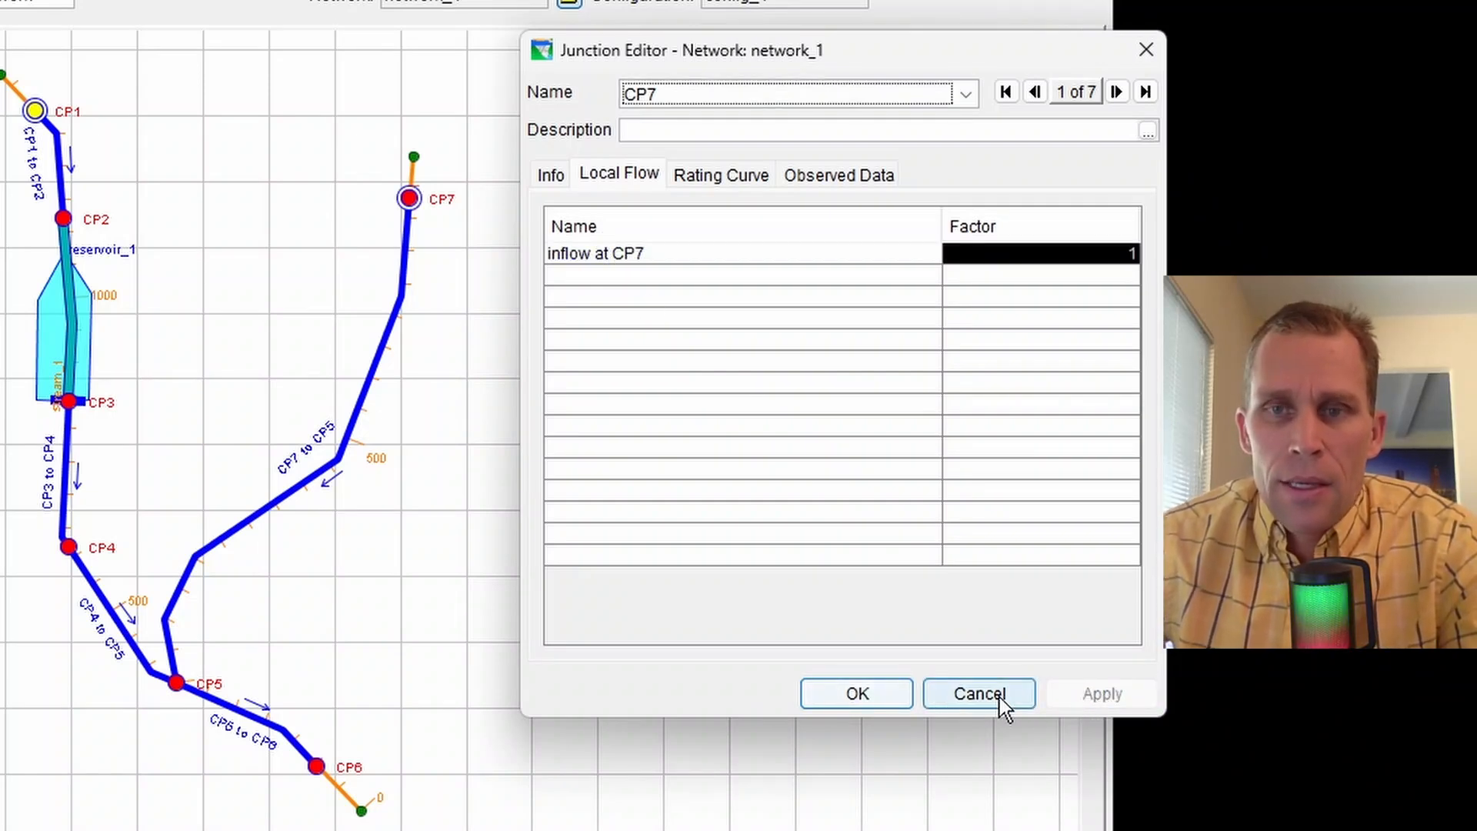
click(876, 695)
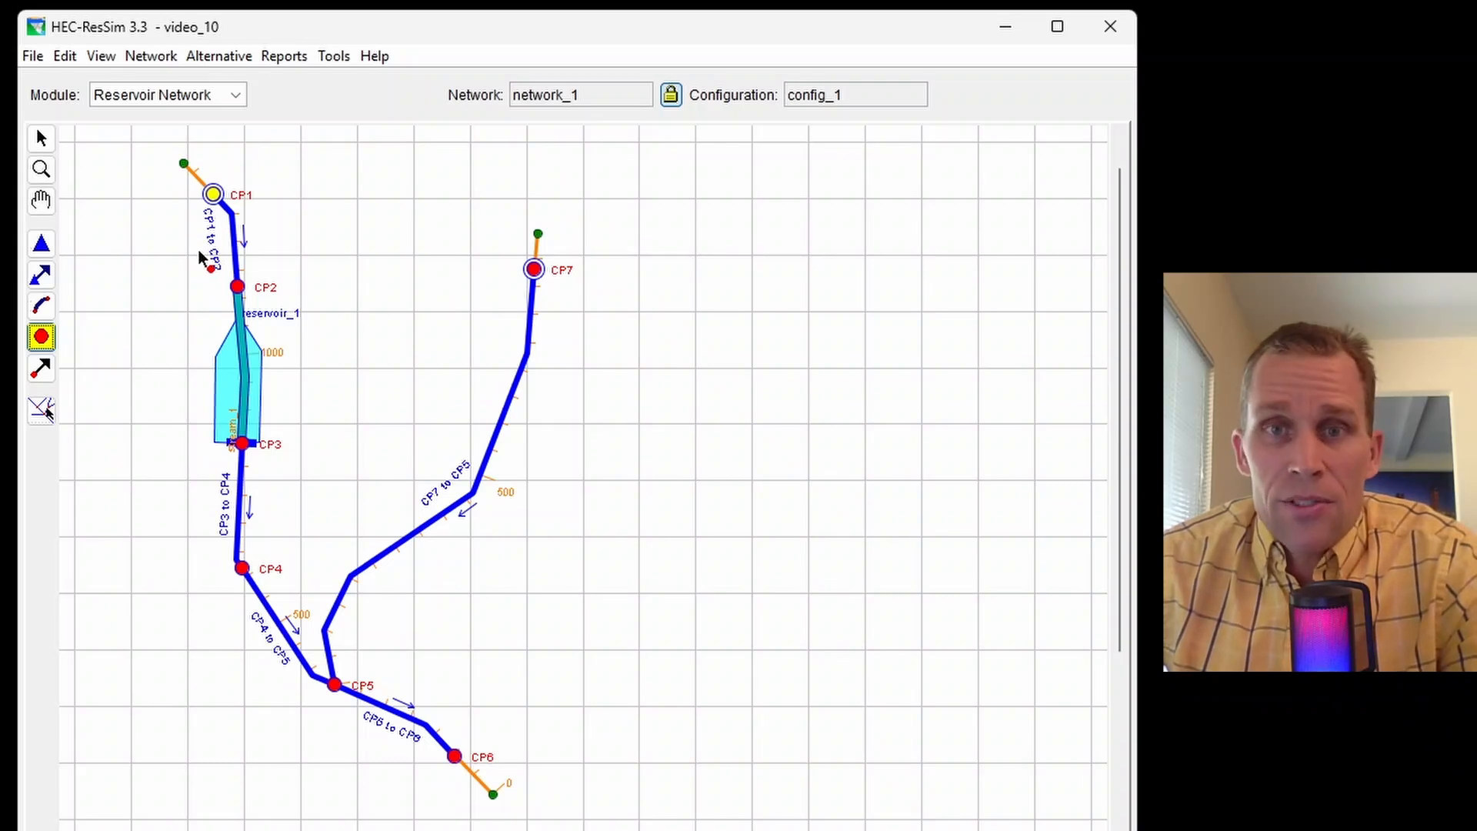
click(331, 59)
click(359, 83)
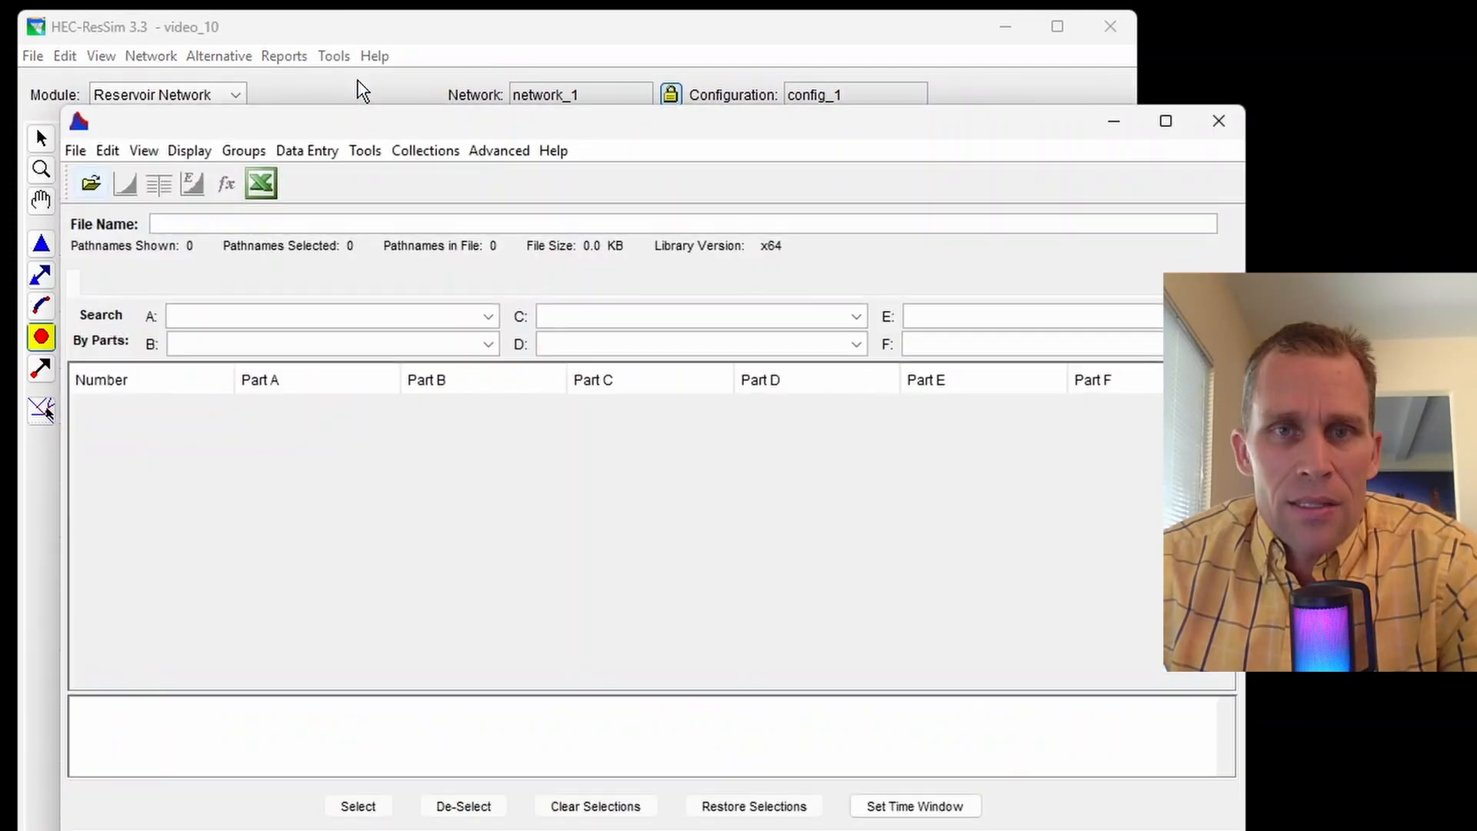
drag(387, 130, 407, 114)
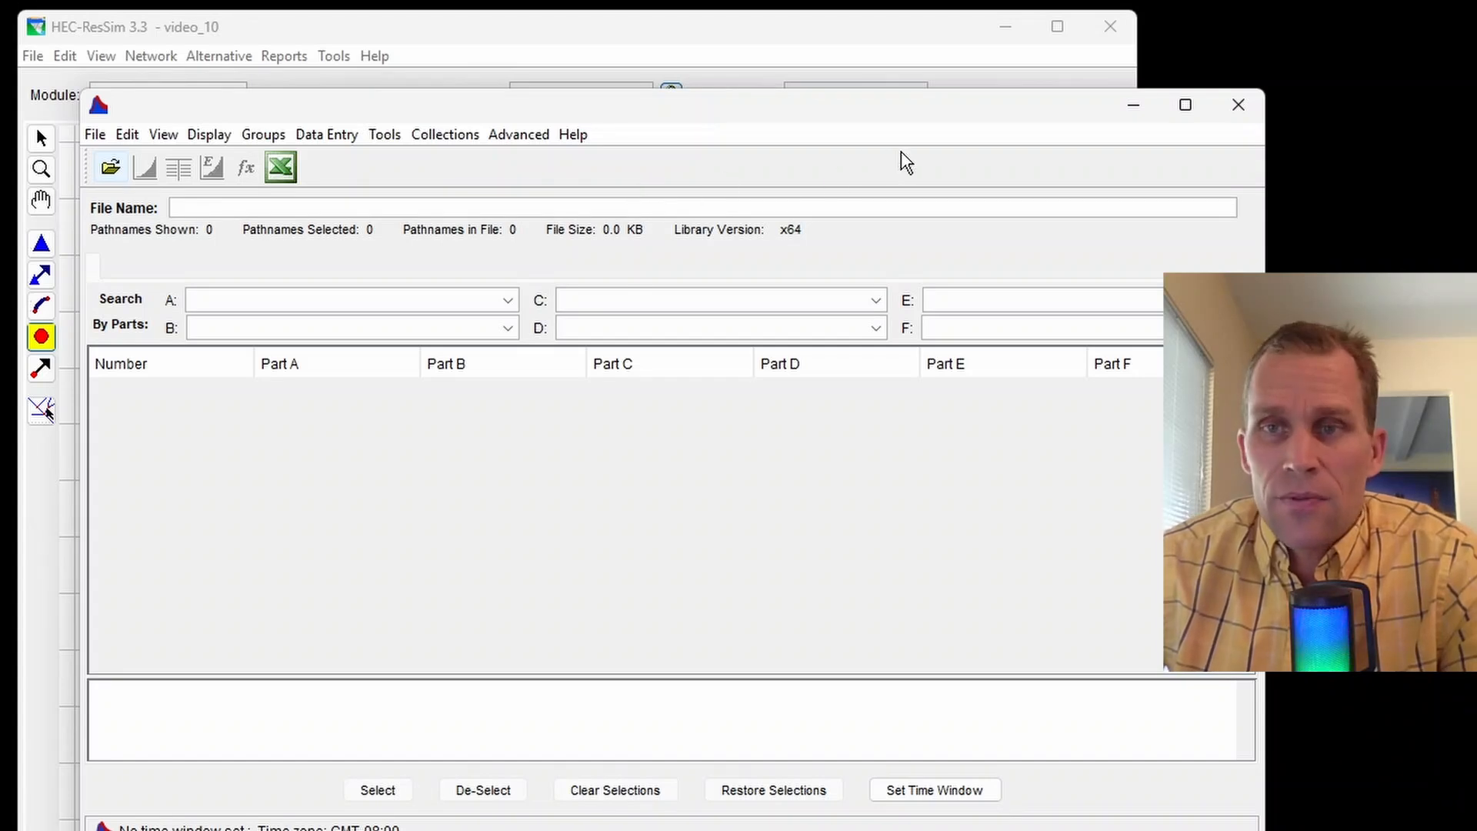
click(1237, 105)
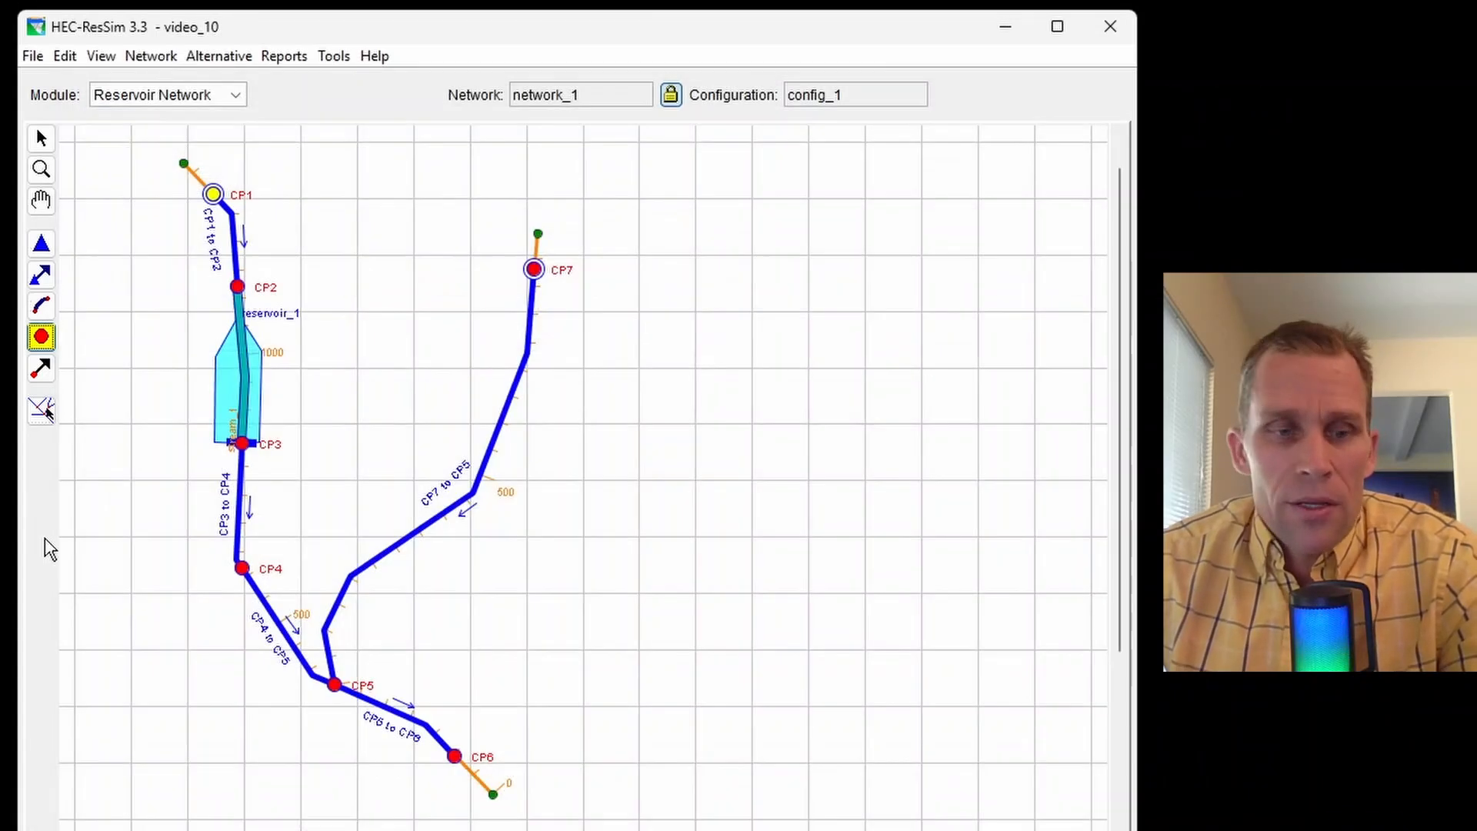
Switch to HEC-DSSVue 3.3.29 and create a new version 6 DSS file named timeseries_data in the video_10 folder
key(super)
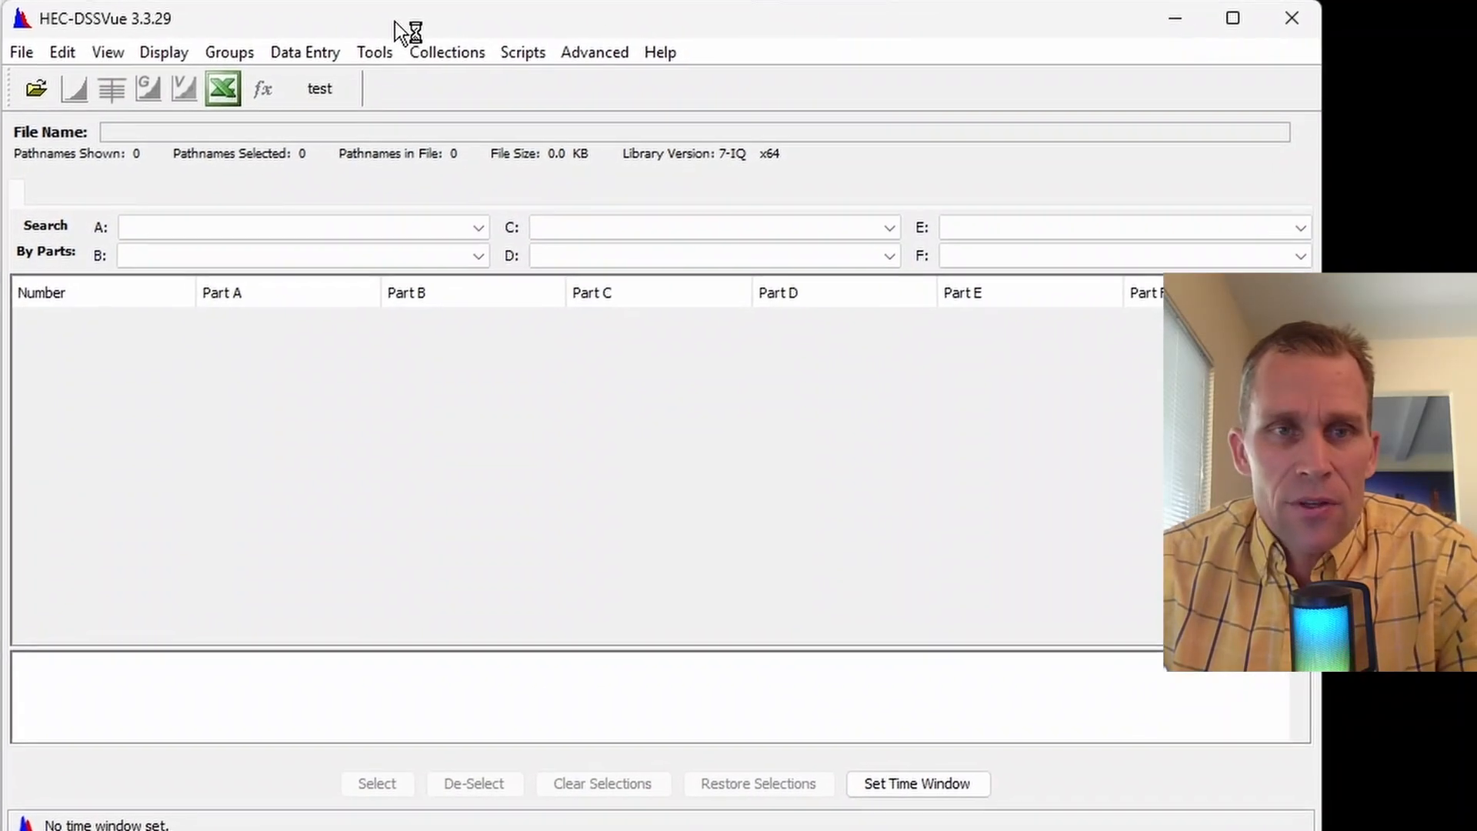
click(36, 65)
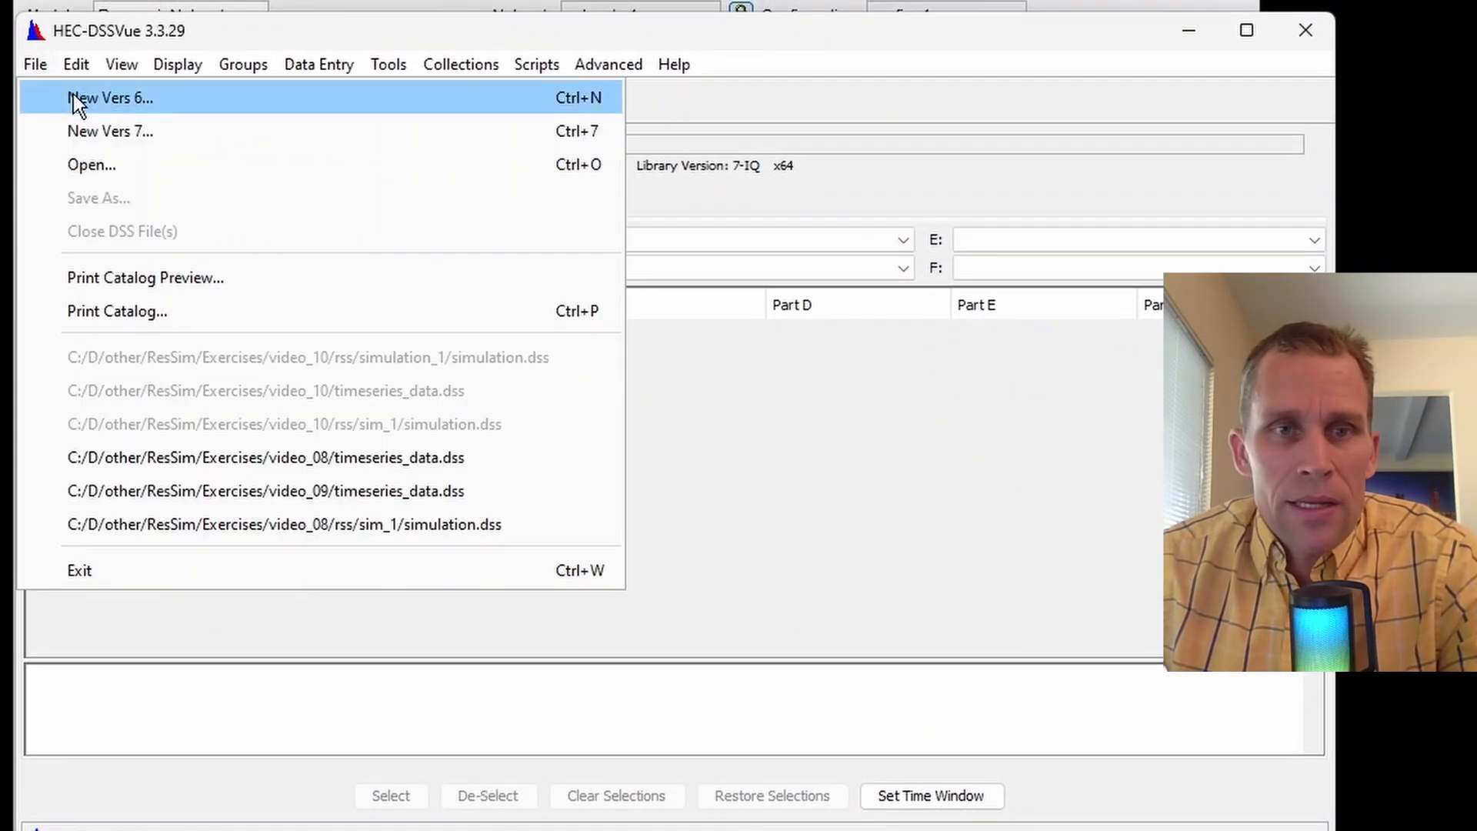
click(77, 96)
click(596, 645)
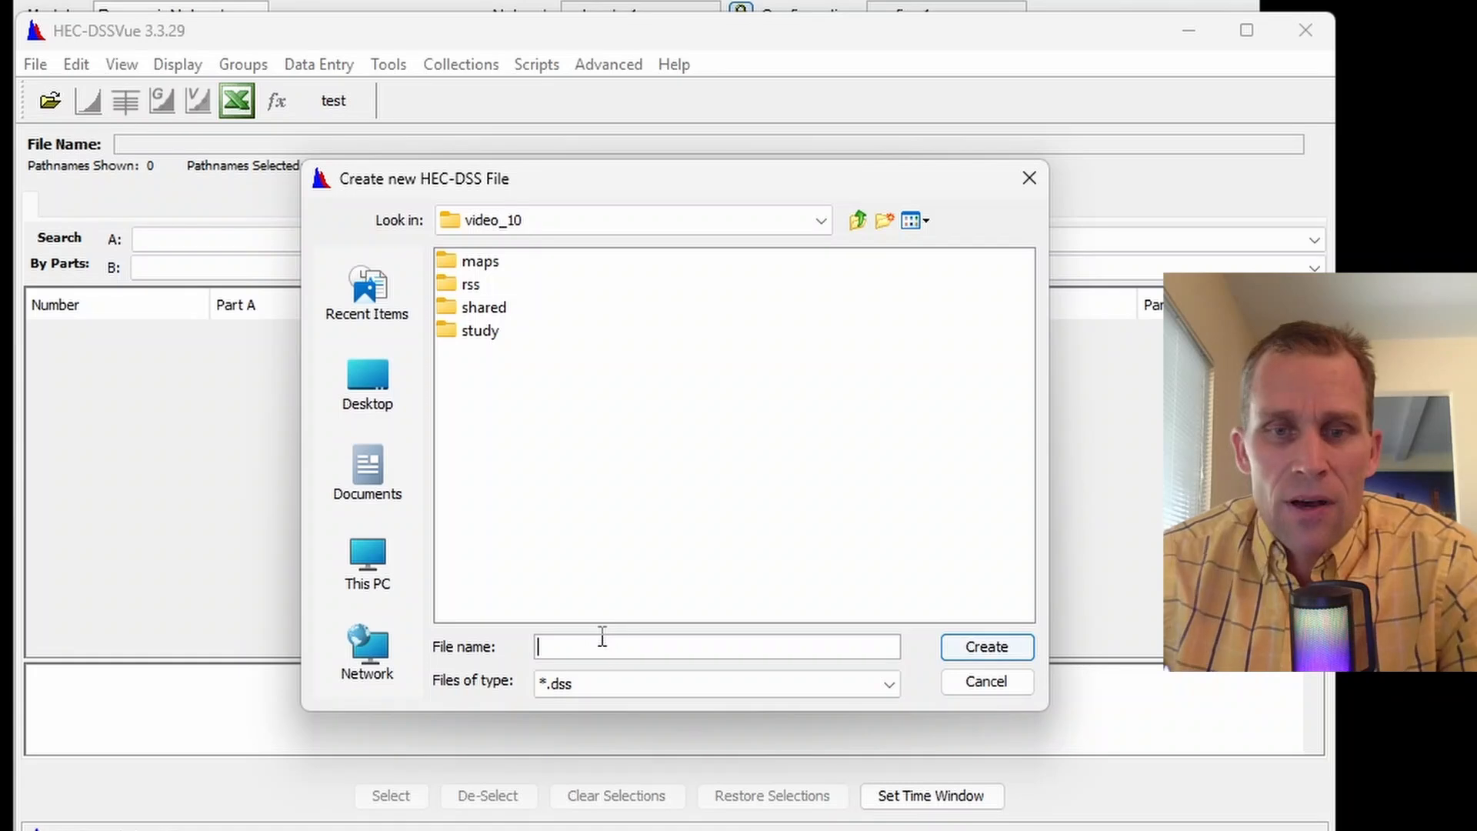
text(timeser)
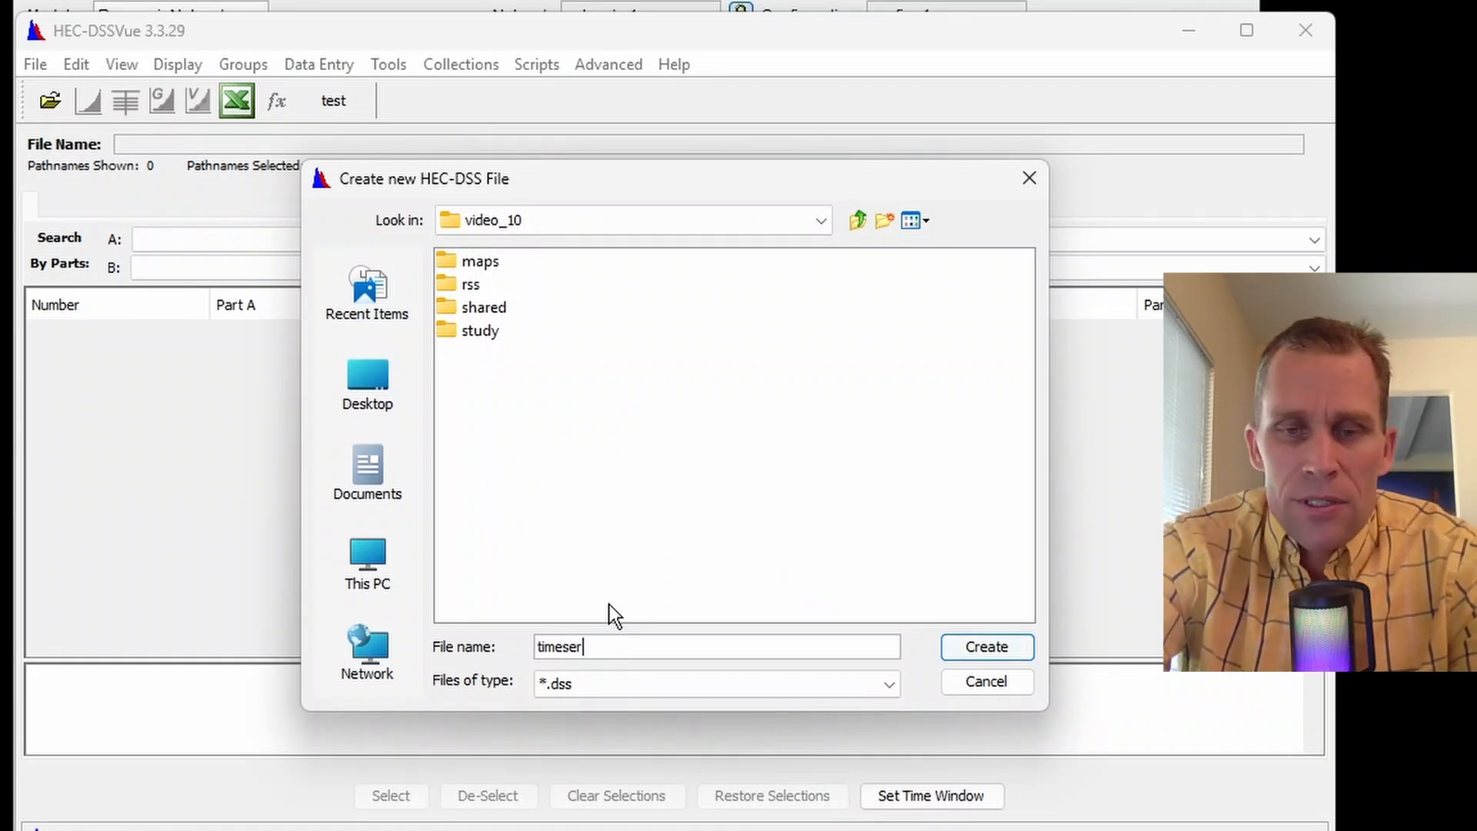
text(ies_data)
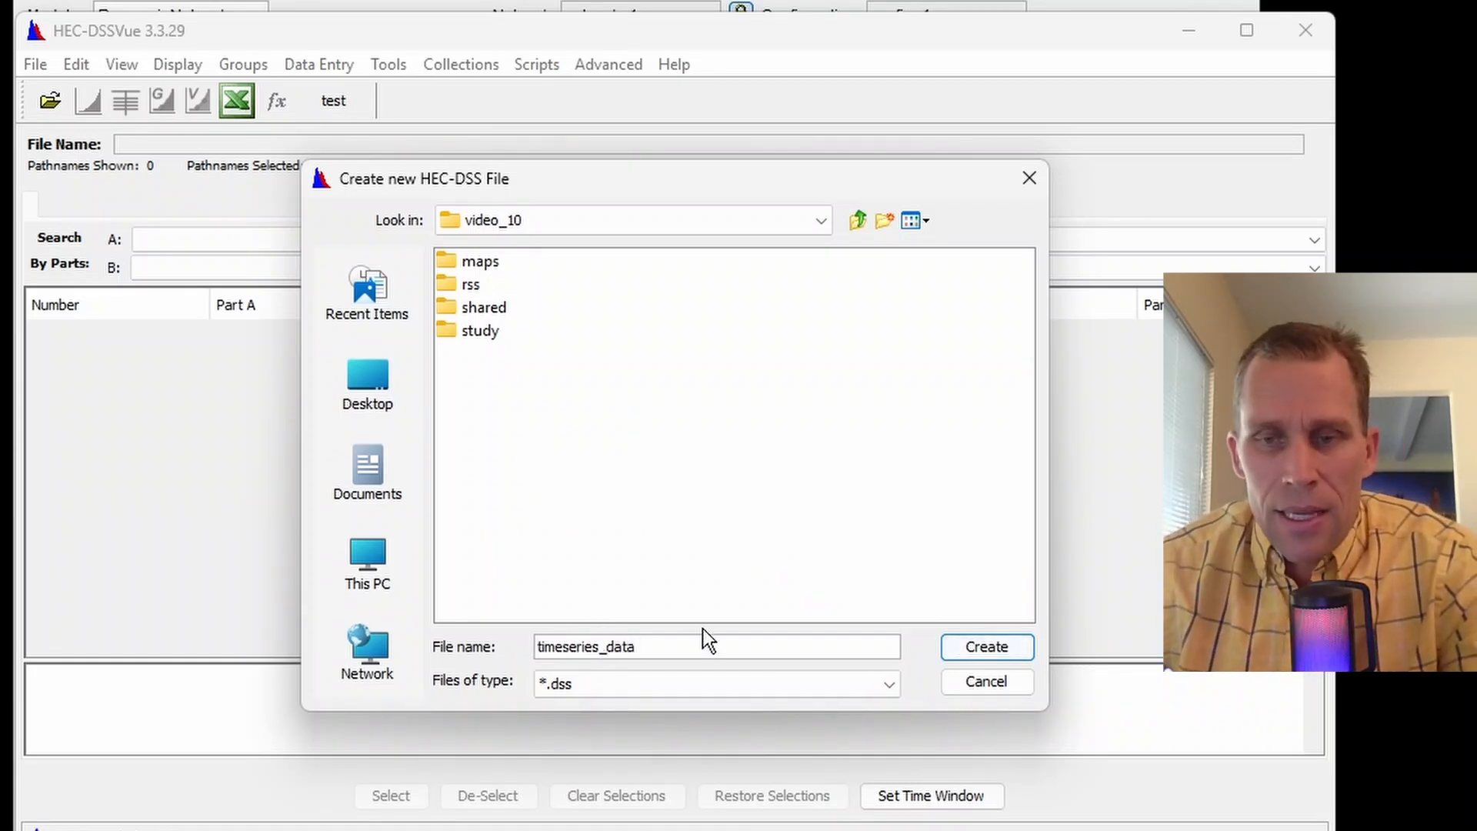
click(954, 650)
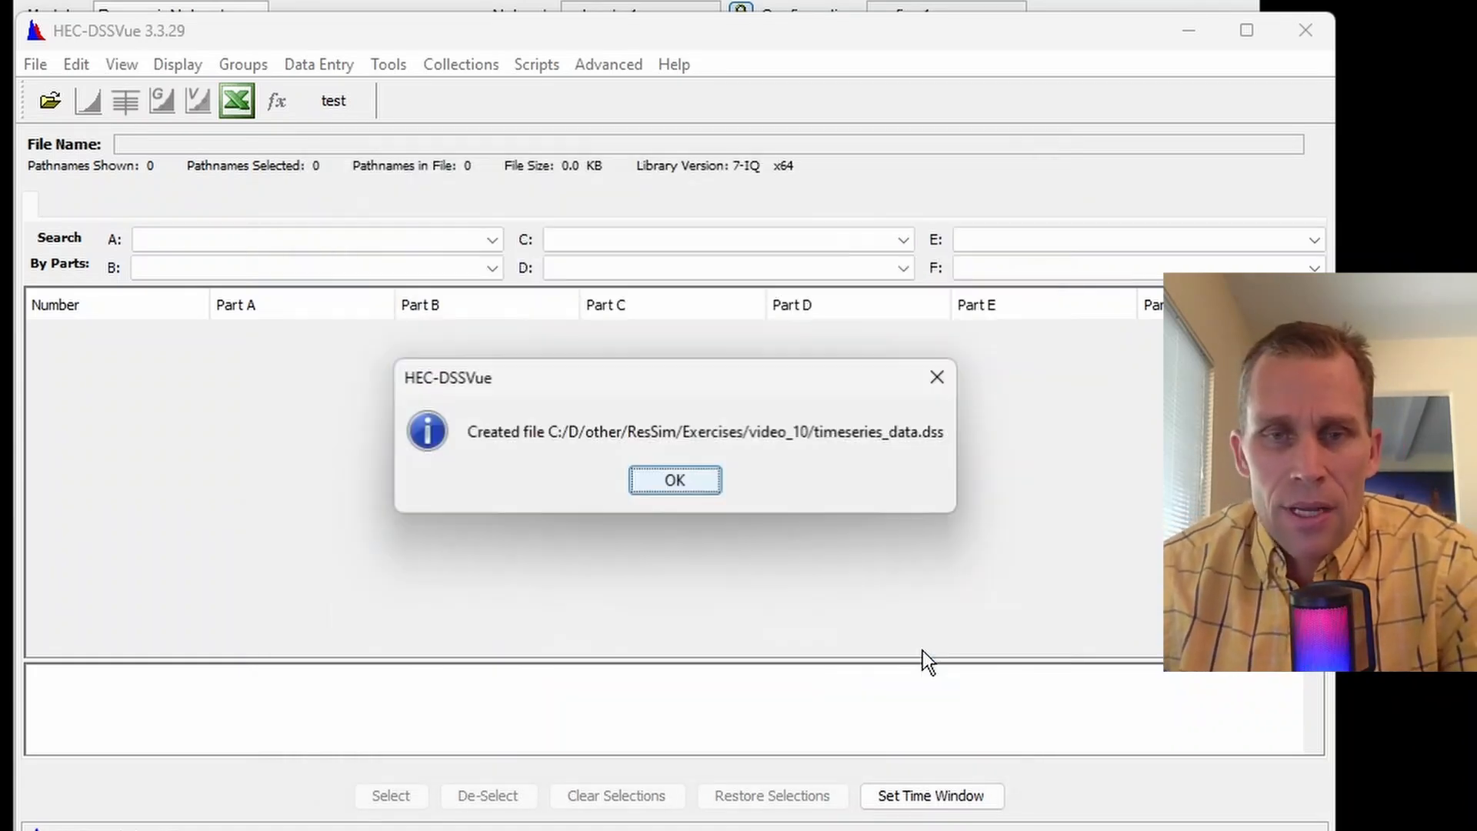
click(713, 487)
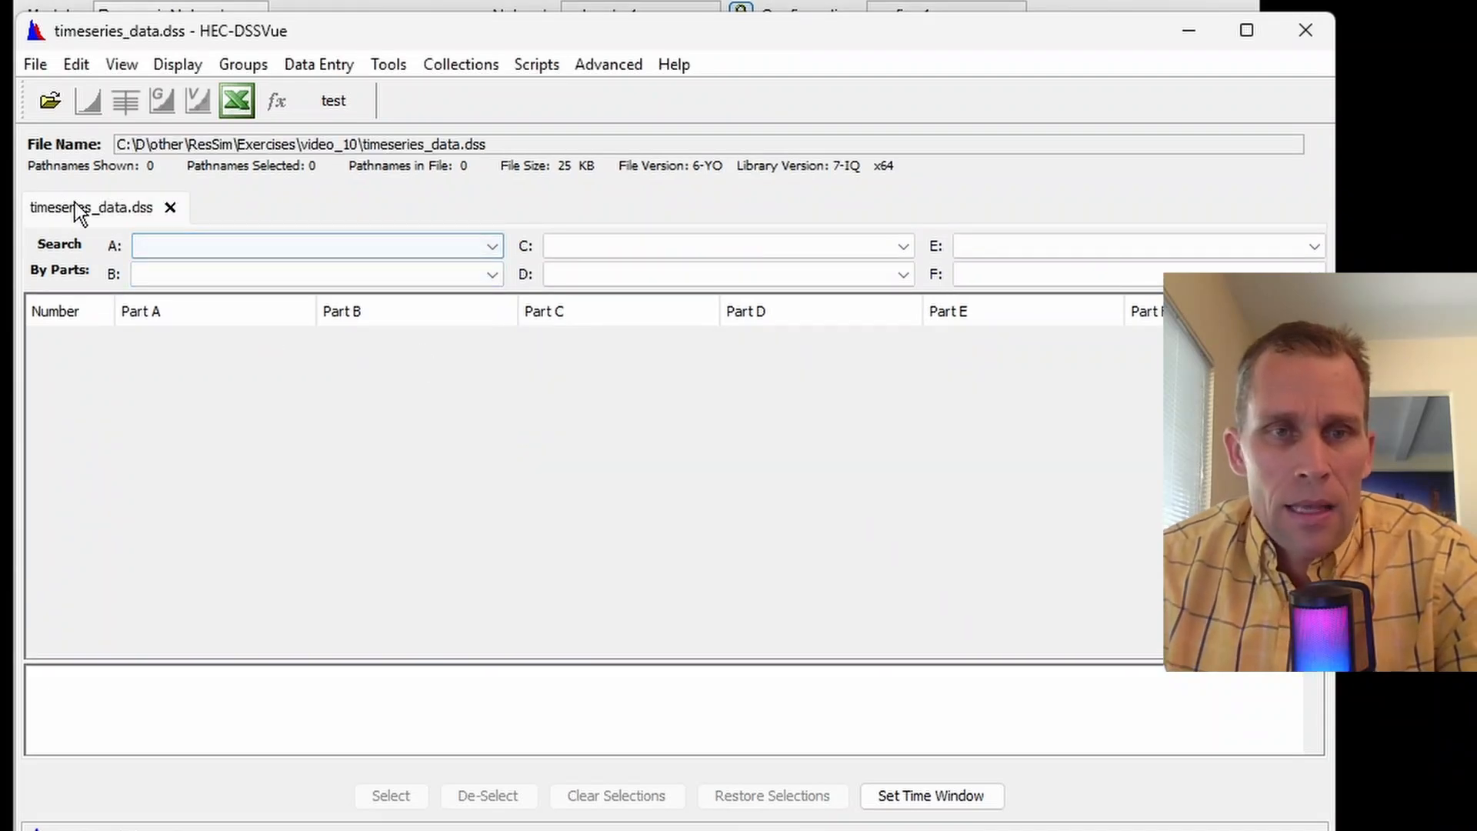
Start a manual time series with pathname parts A PROJECT, B LOCATION, C FLOW and F 4000, keeping the 1HOUR interval
click(327, 70)
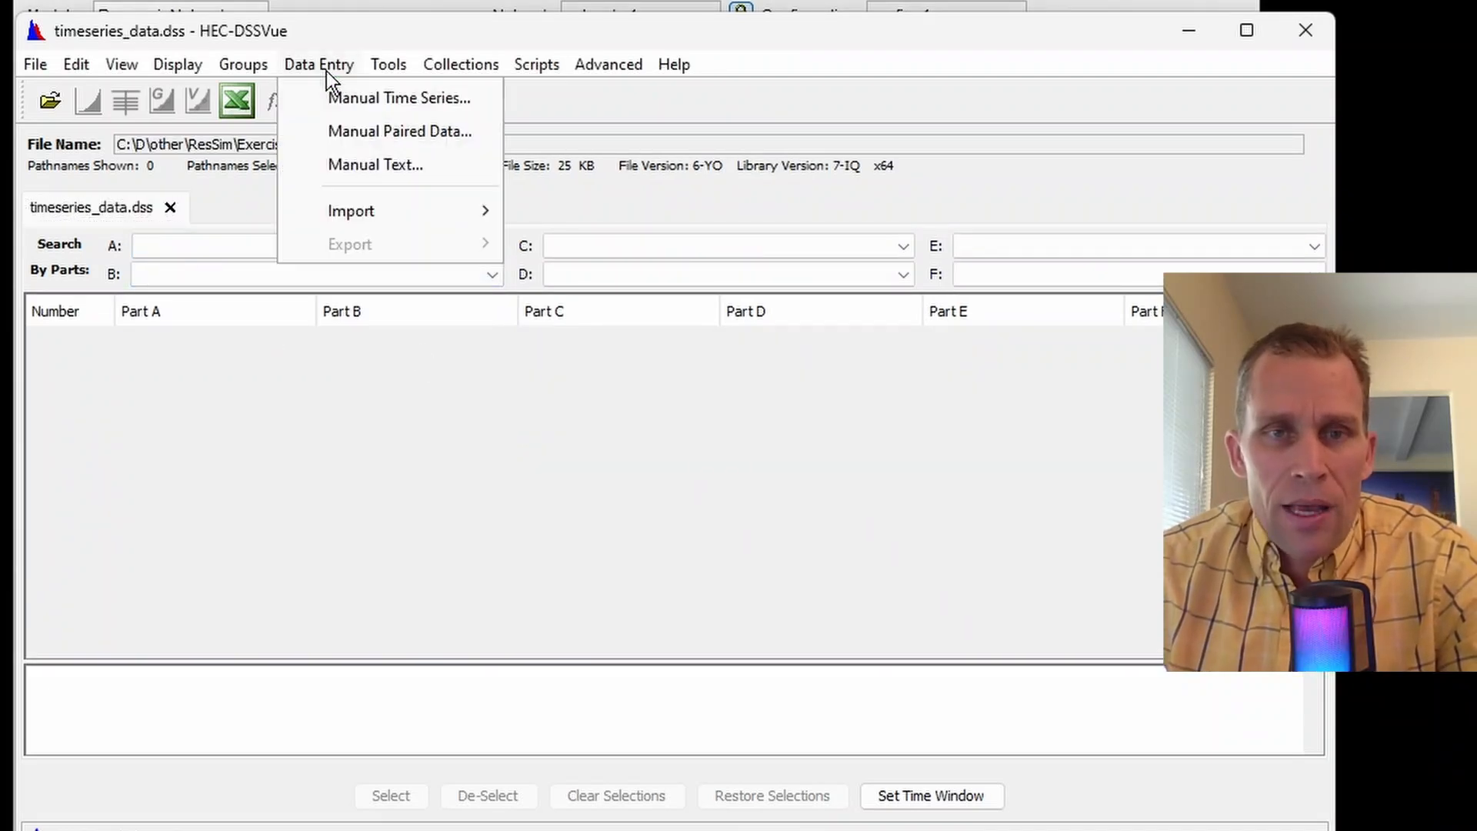
click(357, 103)
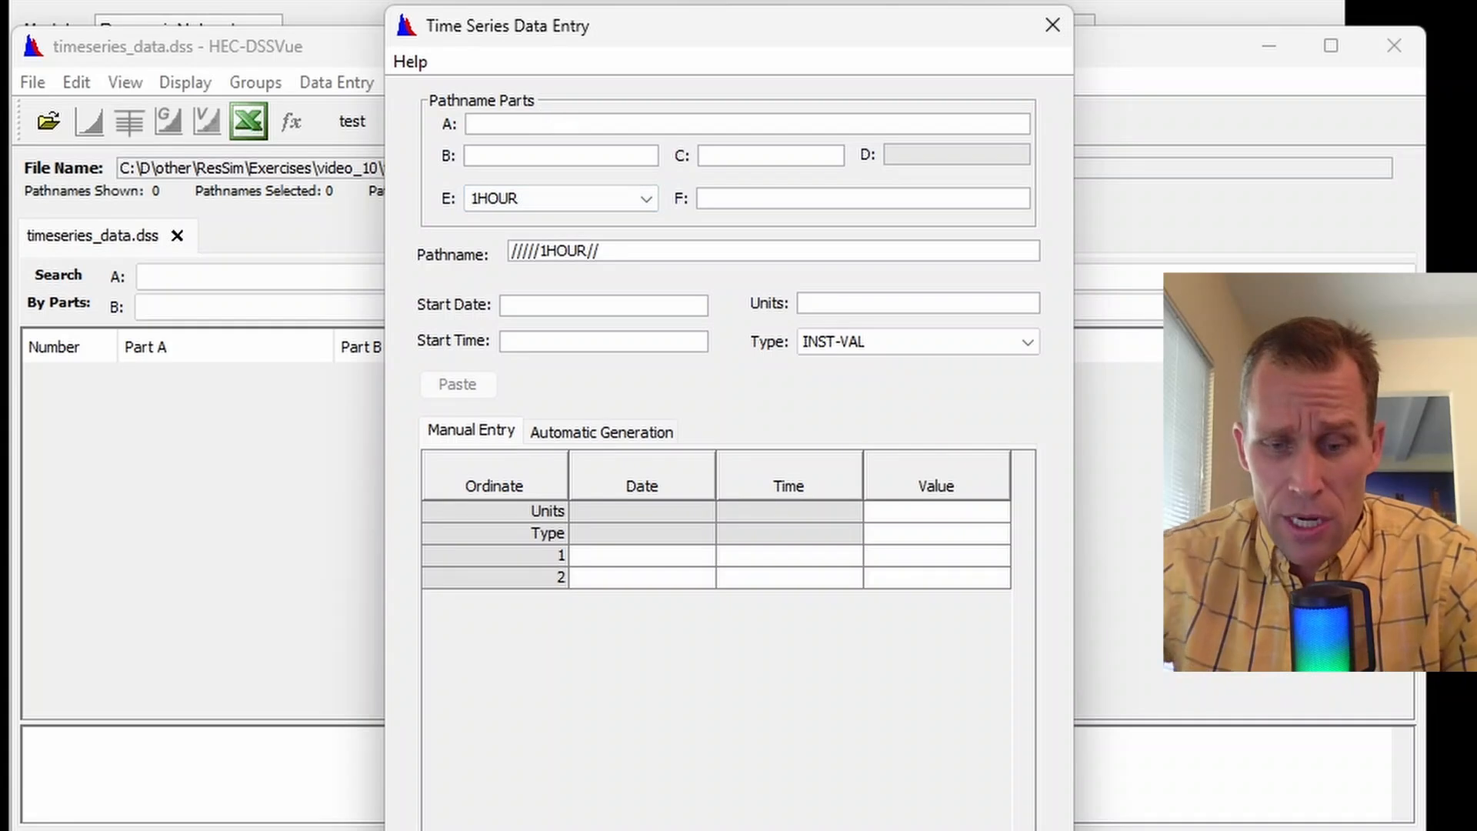
text(PROJECT)
key(Tab)
text(LOCATION)
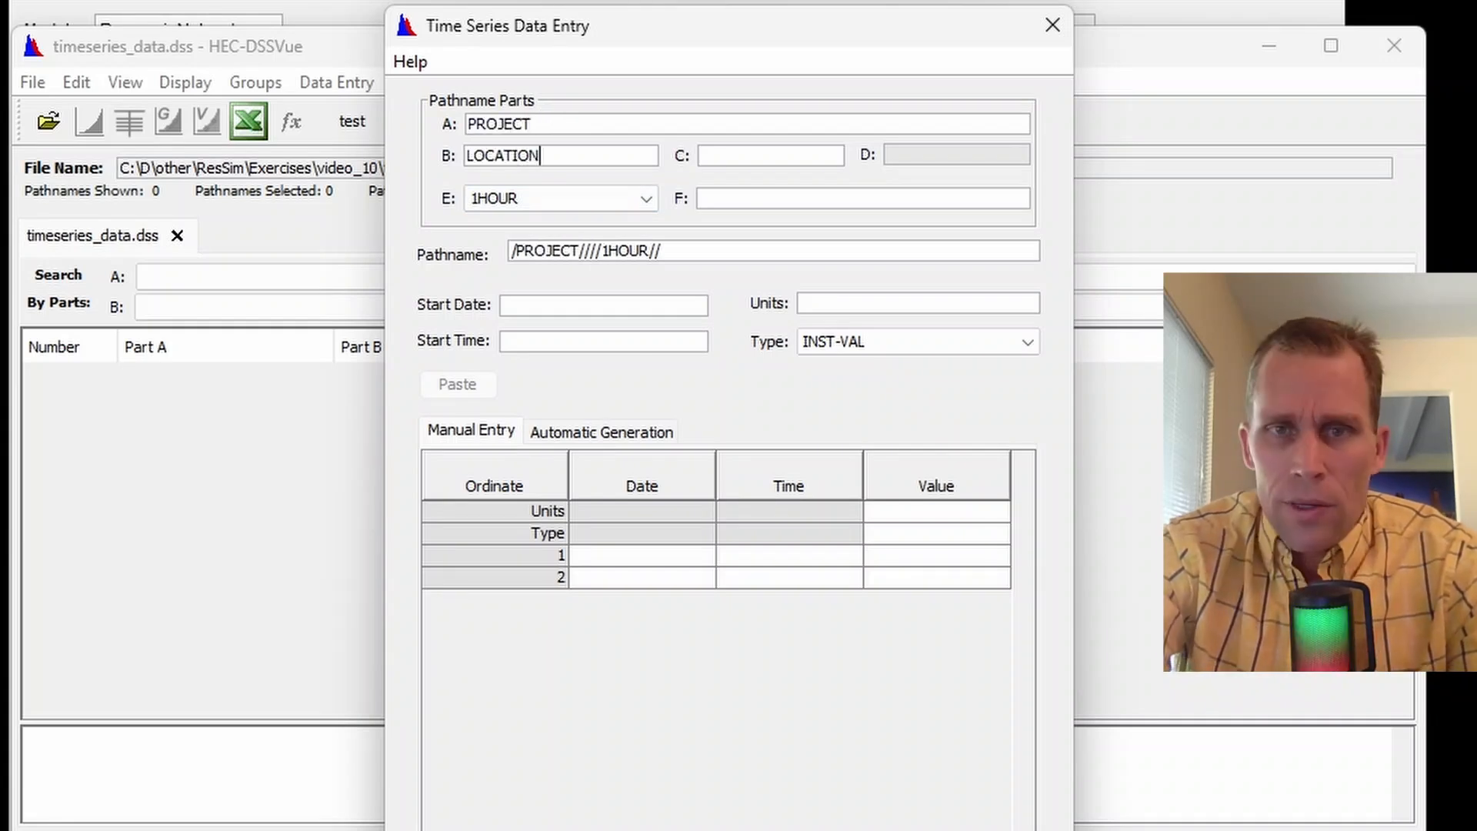
key(Tab)
text(FLOW)
key(Tab)
key(Tab)
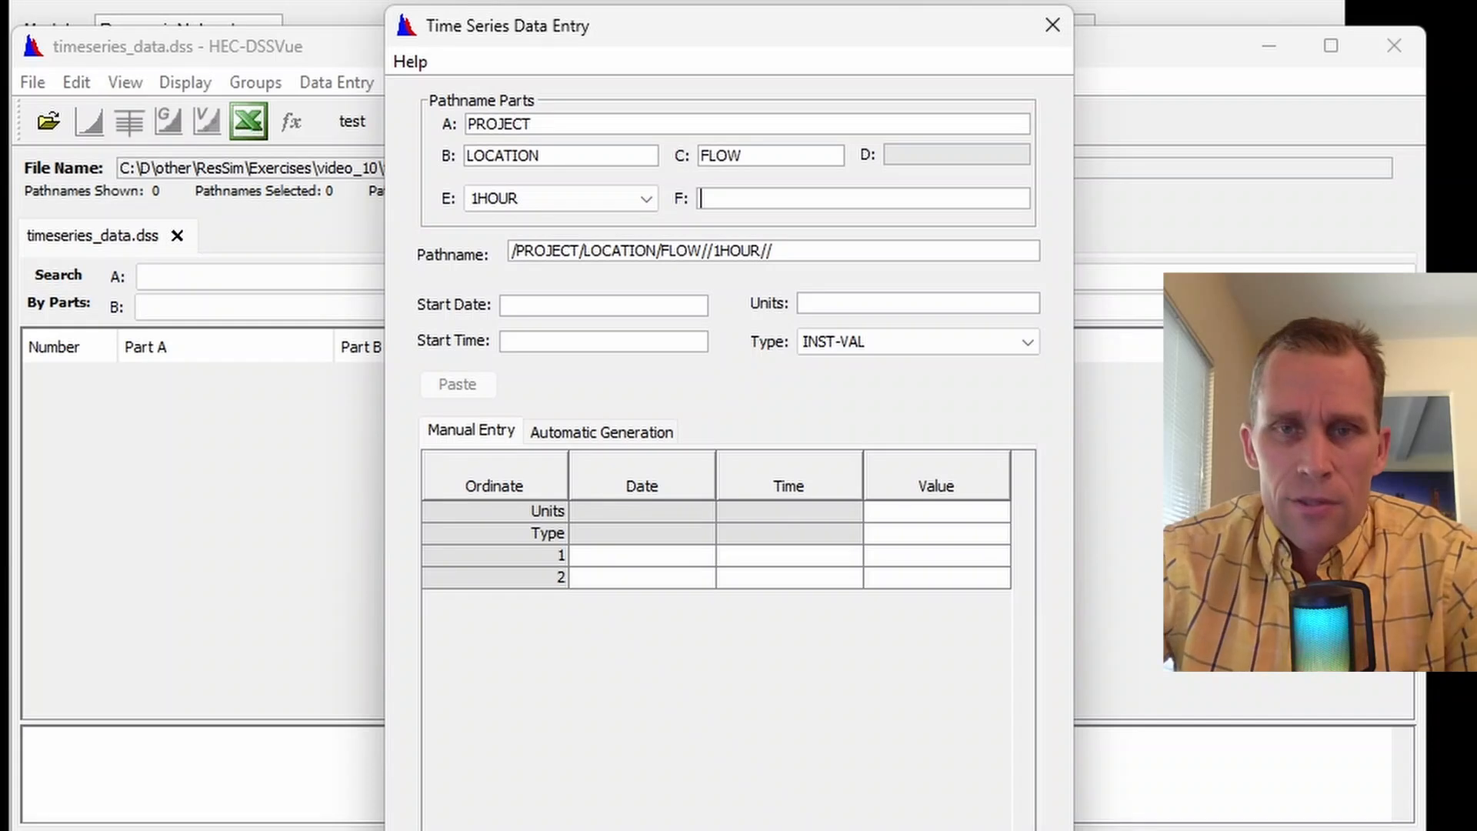
text(4000)
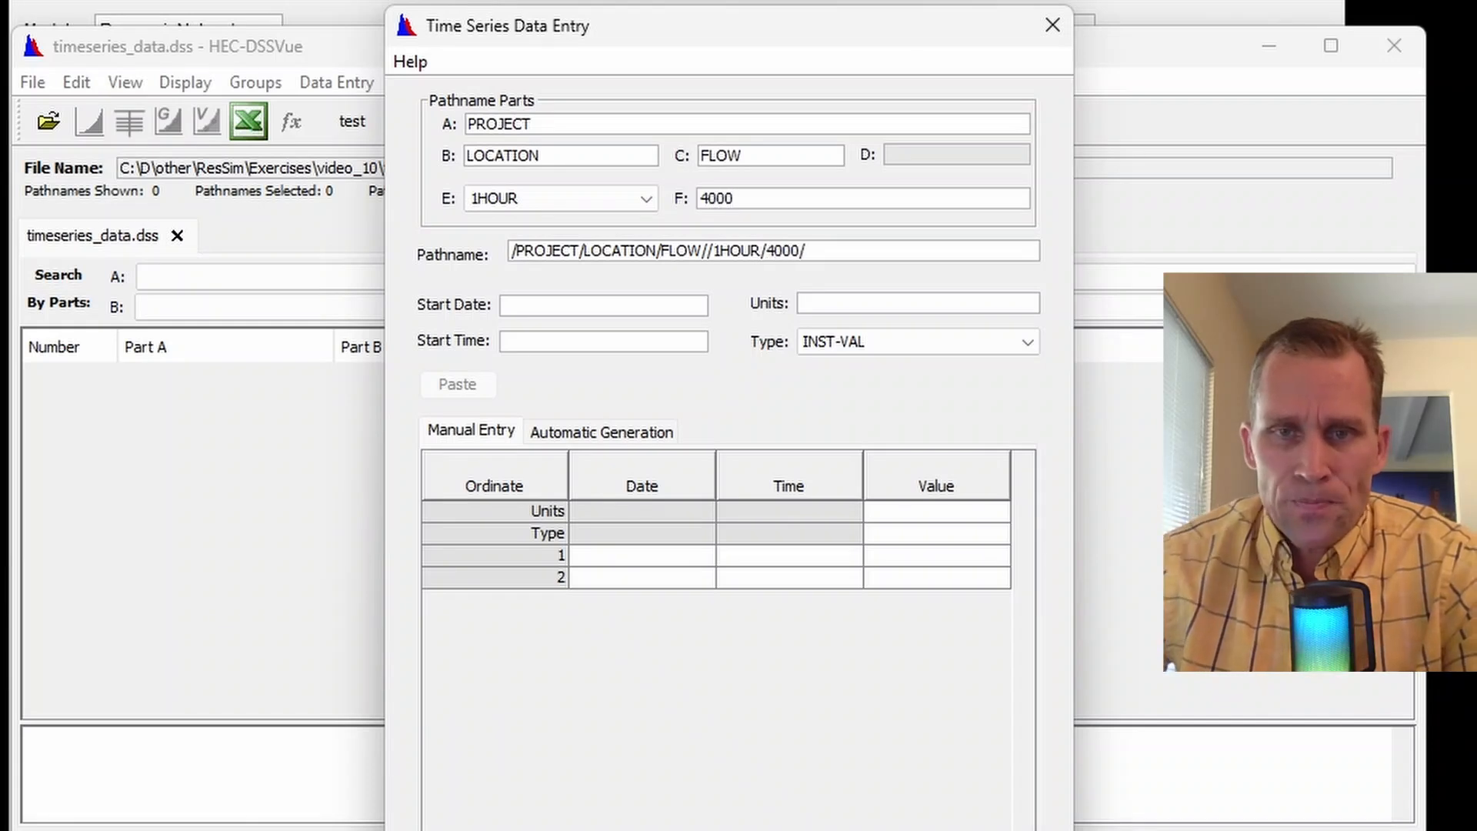
key(shift+Tab)
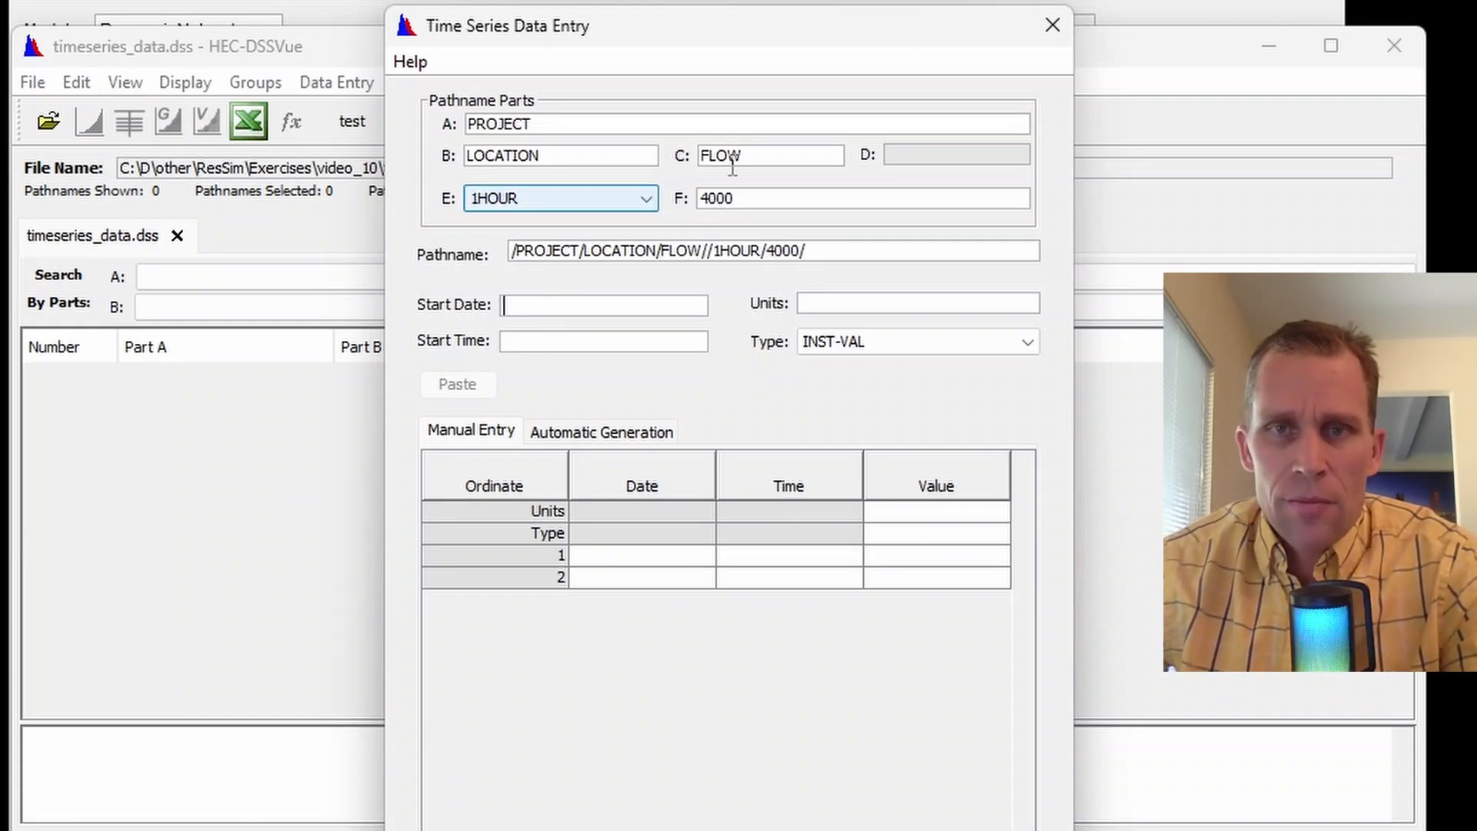
Set the time series to start on 01JAN2024 at 0100 with units of CFS
key(Tab)
key(Tab)
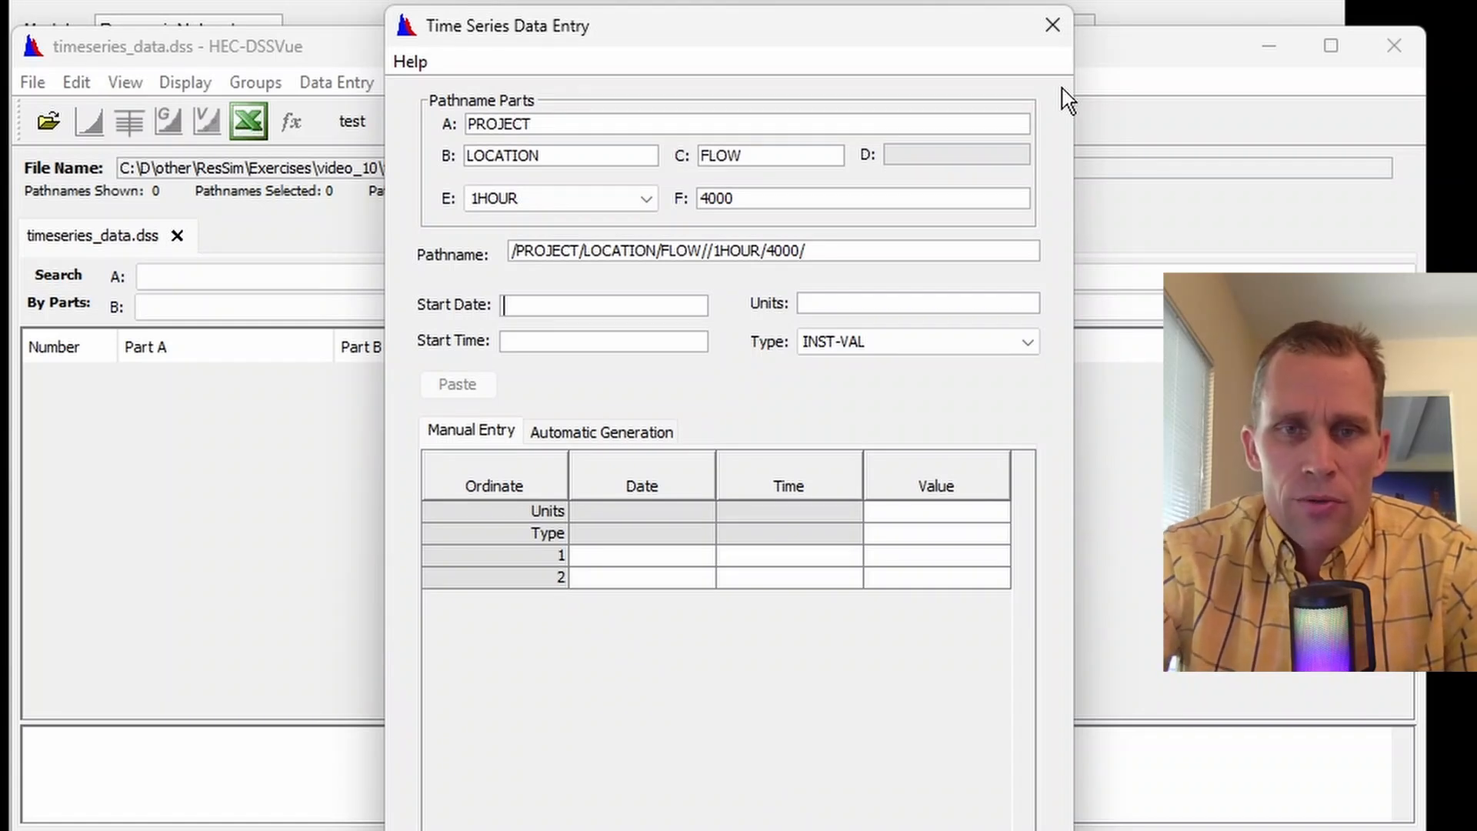
text(01)
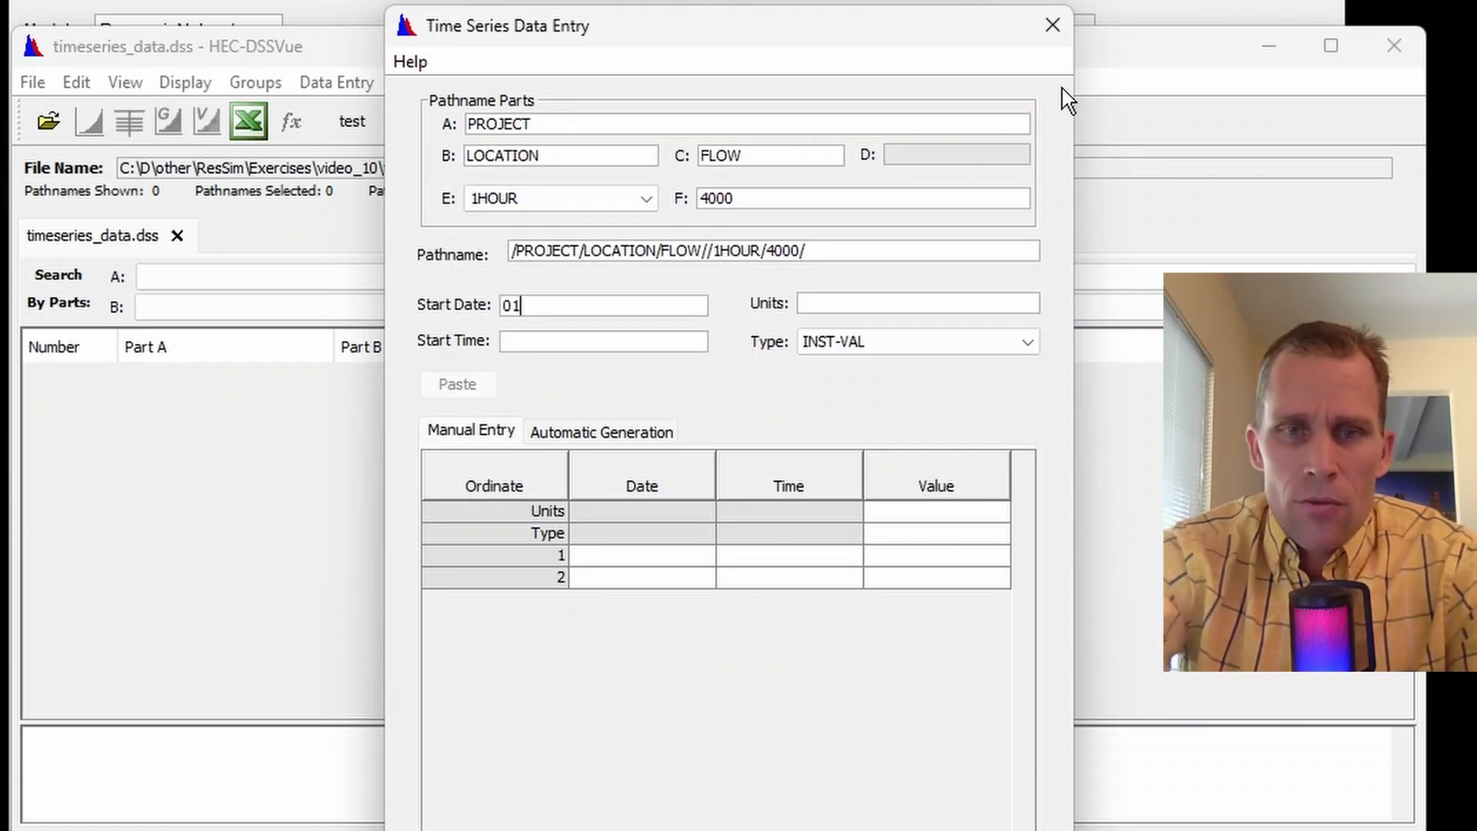
text(JAN)
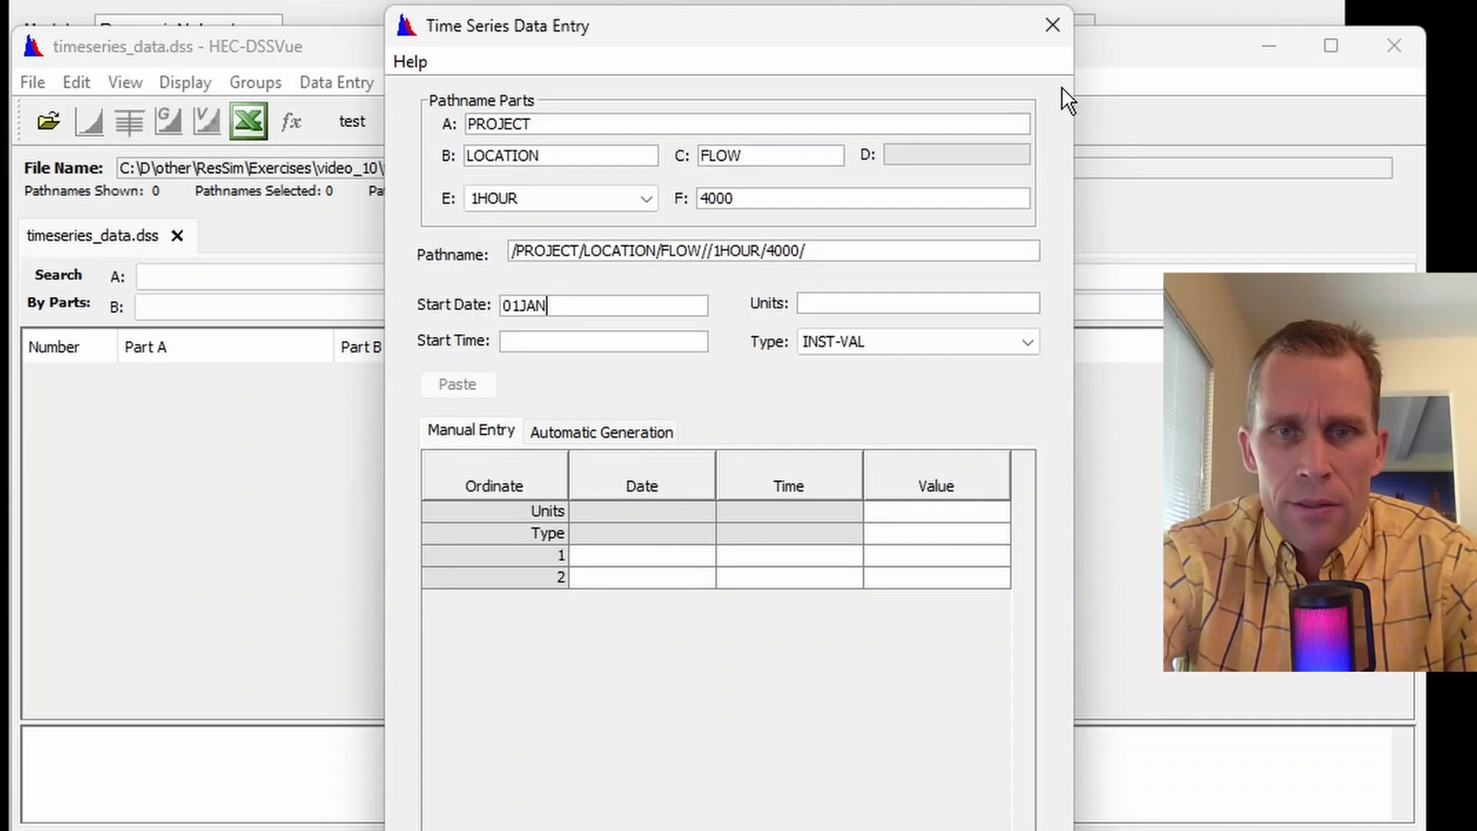
text(020240100)
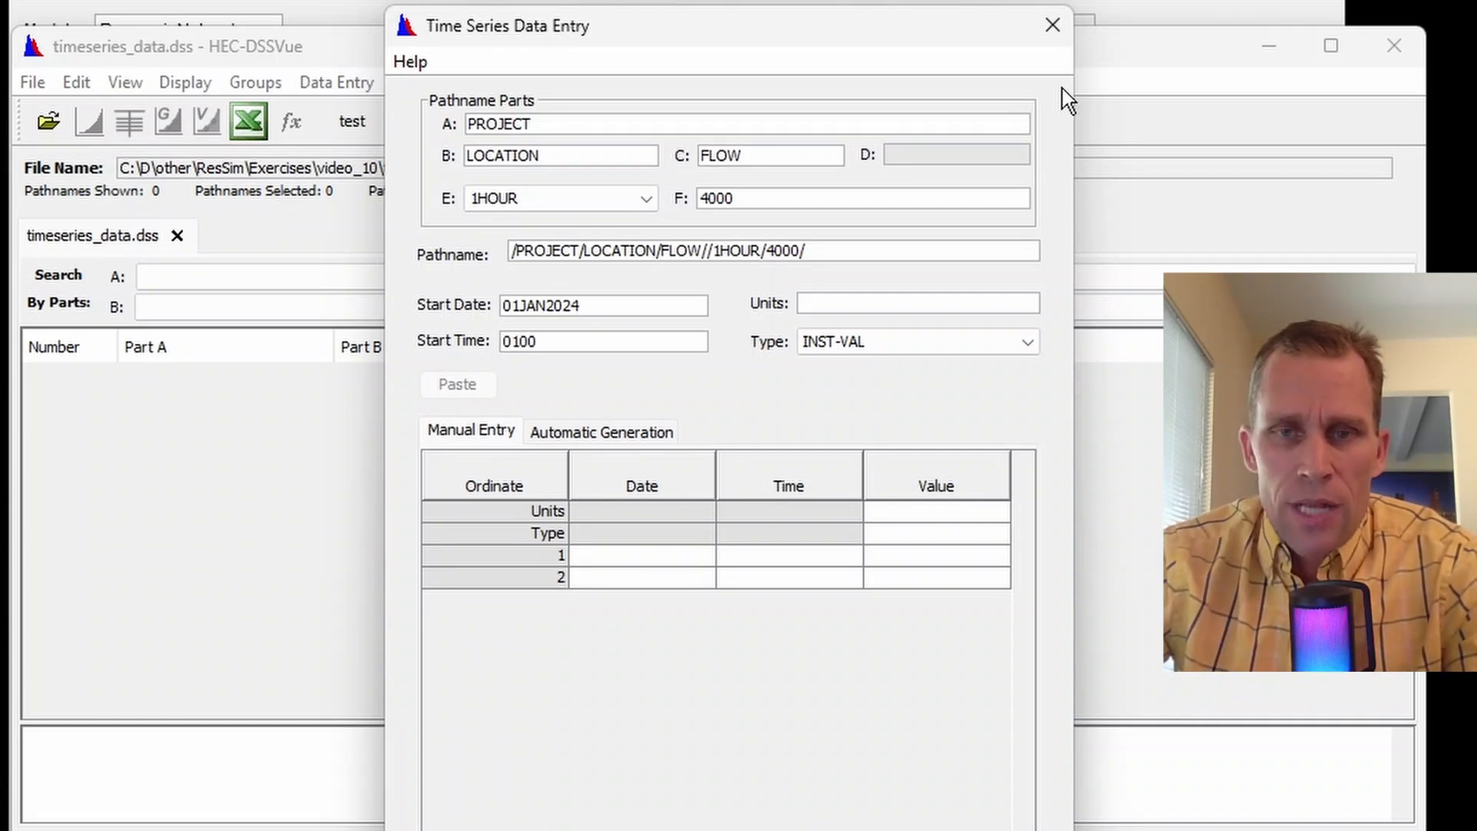
key(Tab)
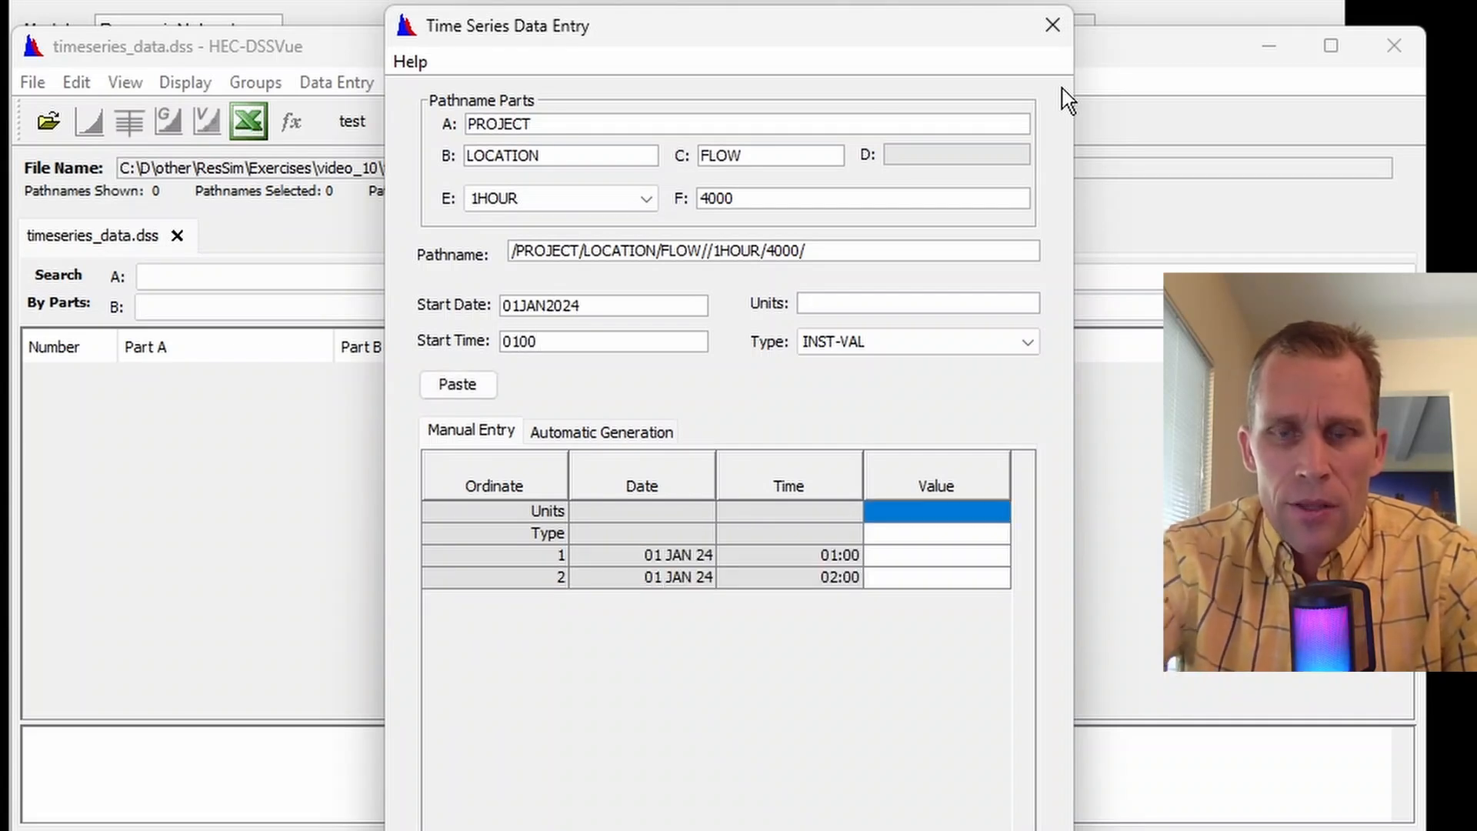
text(CFS)
key(Tab)
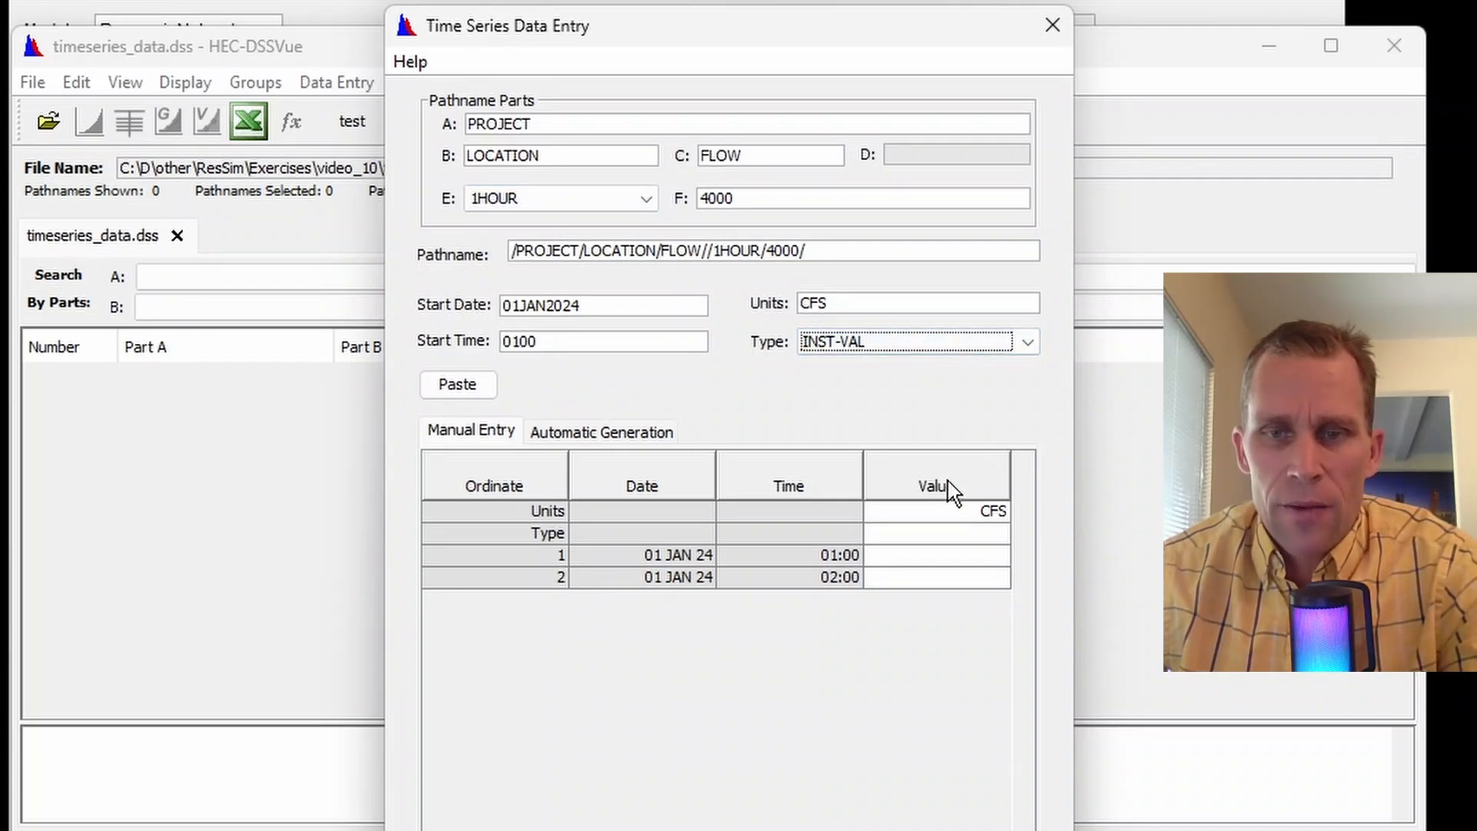
Automatically generate the series through 31JAN2024 at 2400 with a fill value of 4000, then save the record and leave data entry
click(614, 447)
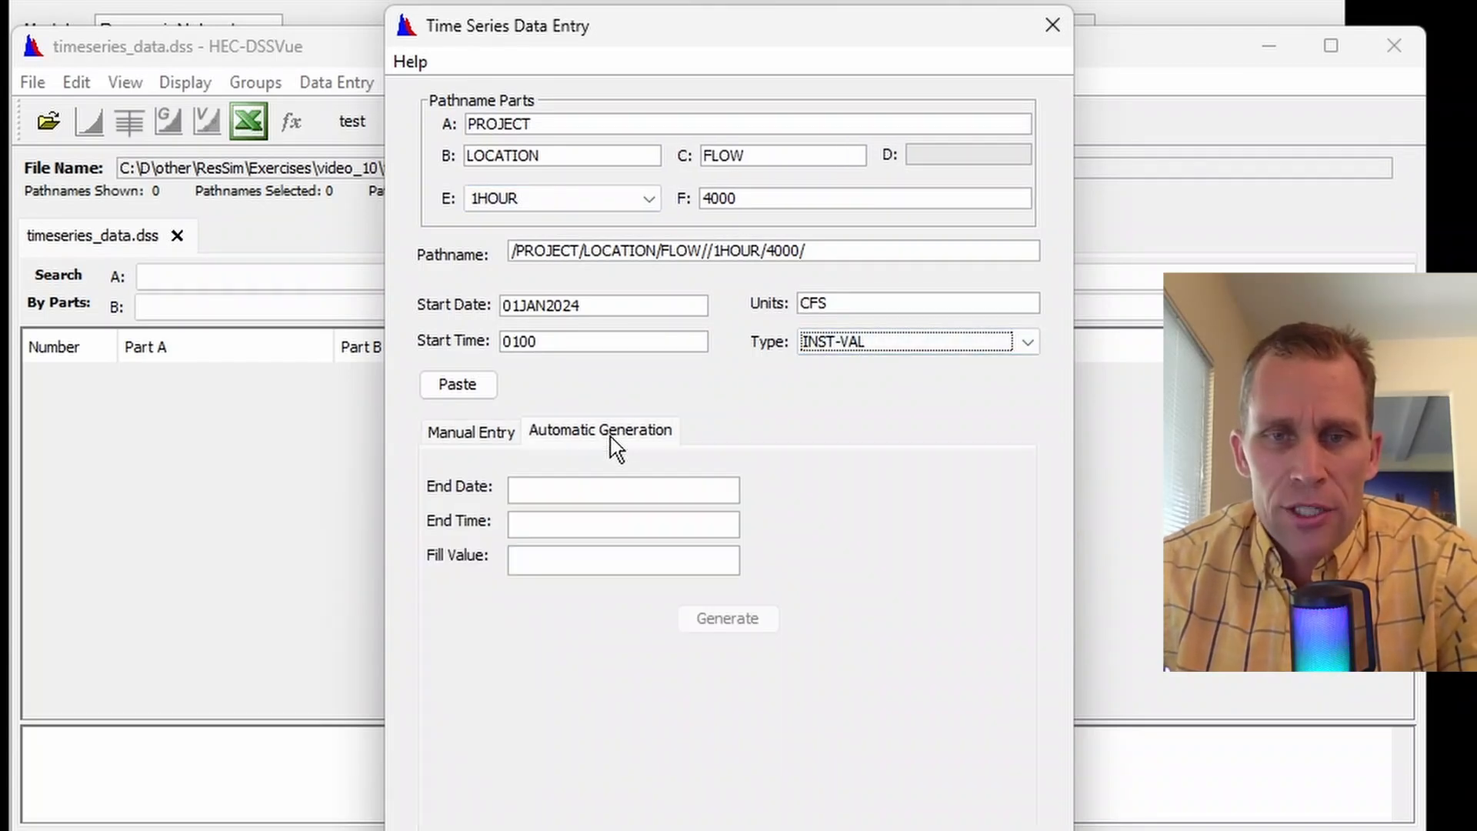
click(577, 493)
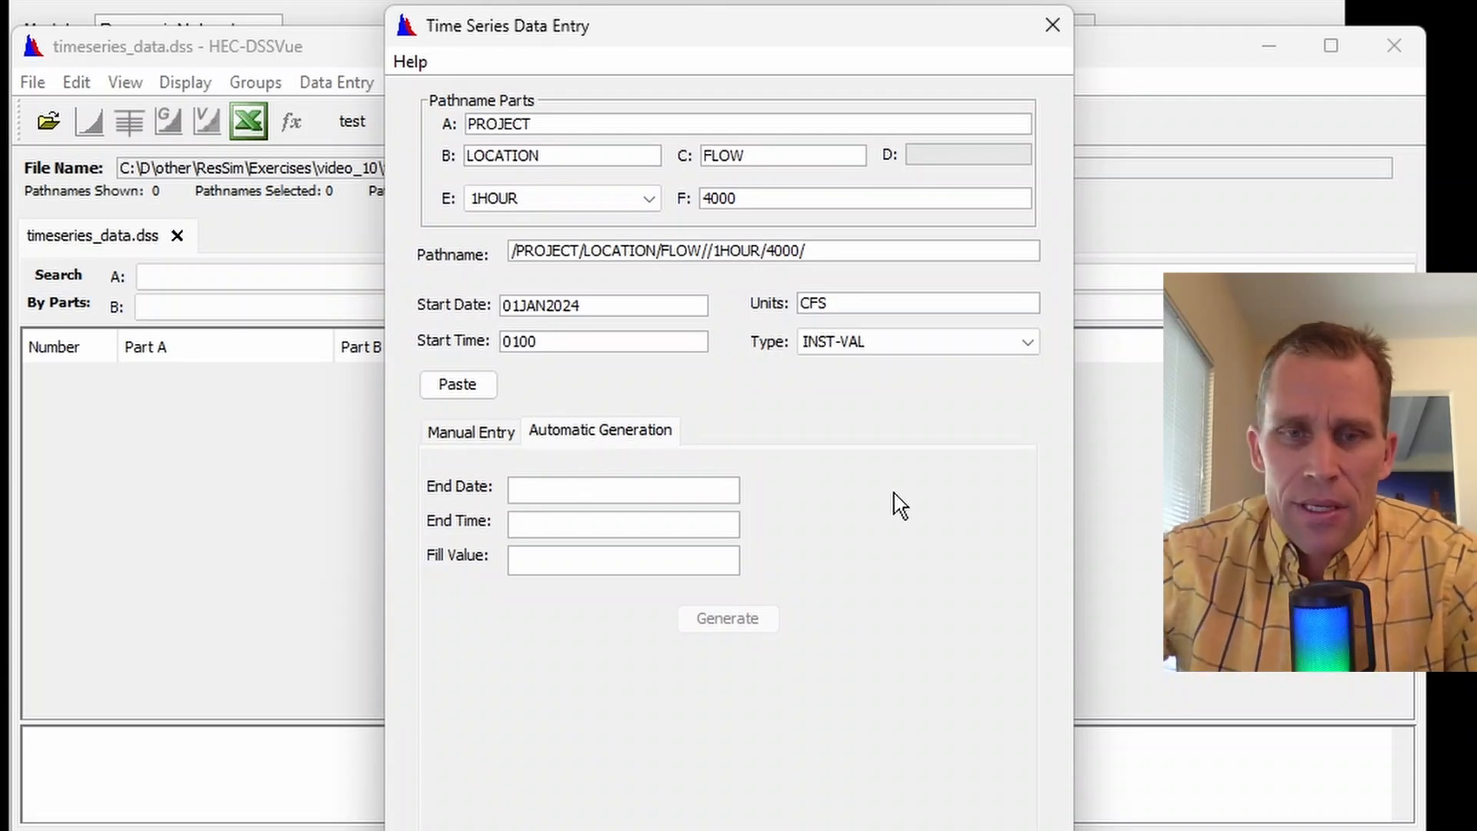
text(31JAN2024)
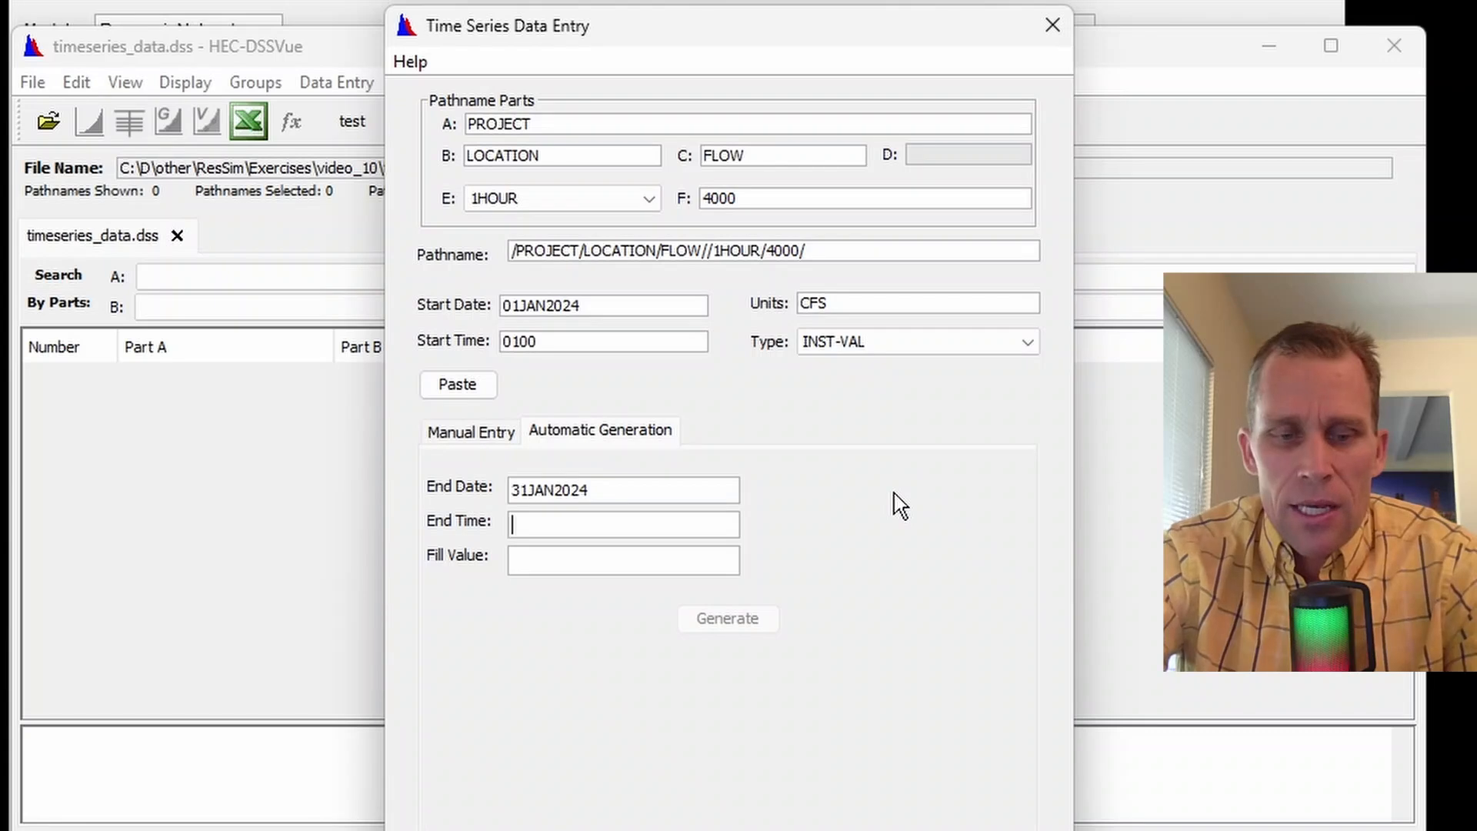
text(2400)
key(Tab)
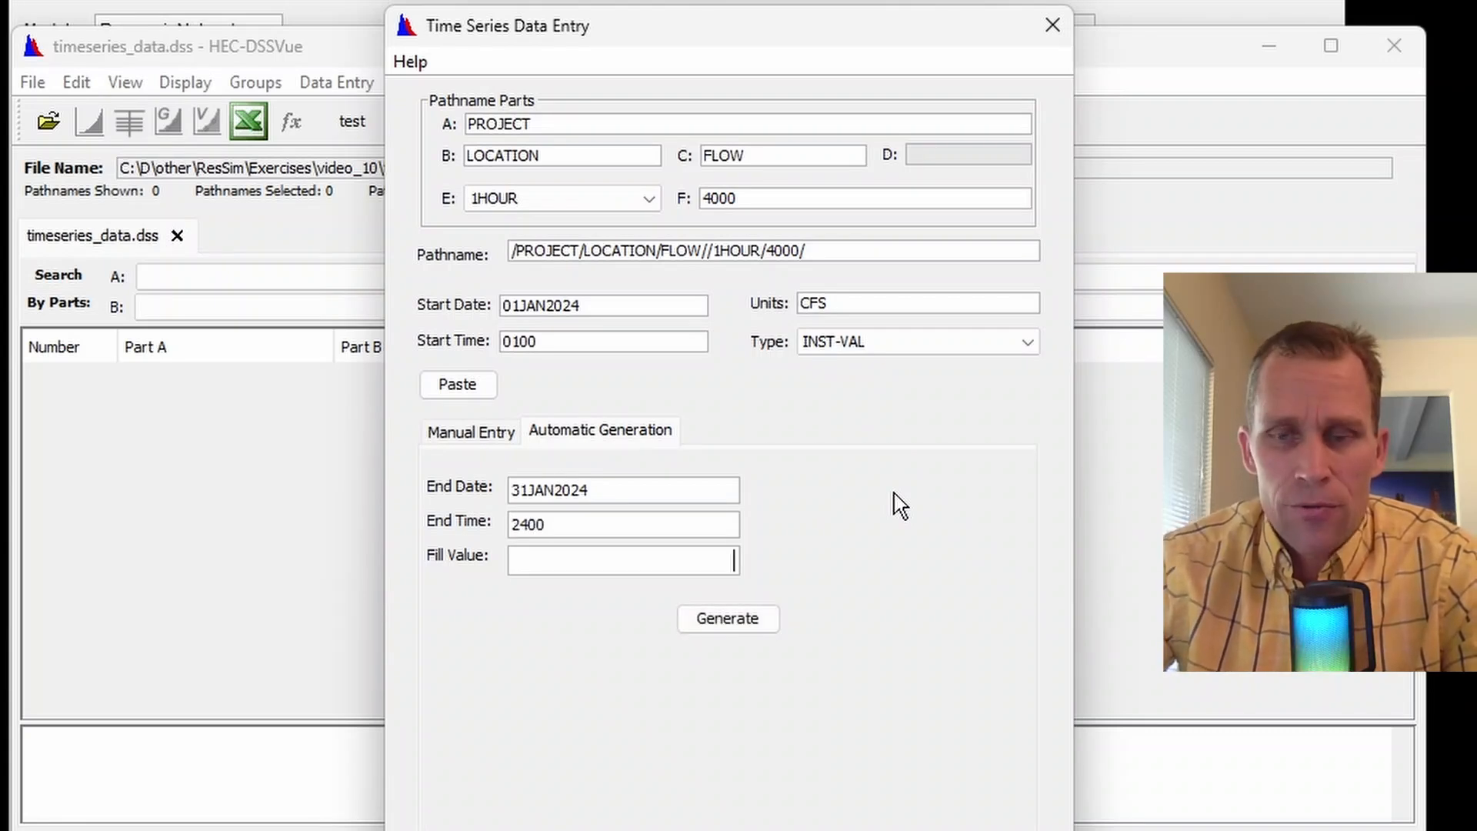
text(4000)
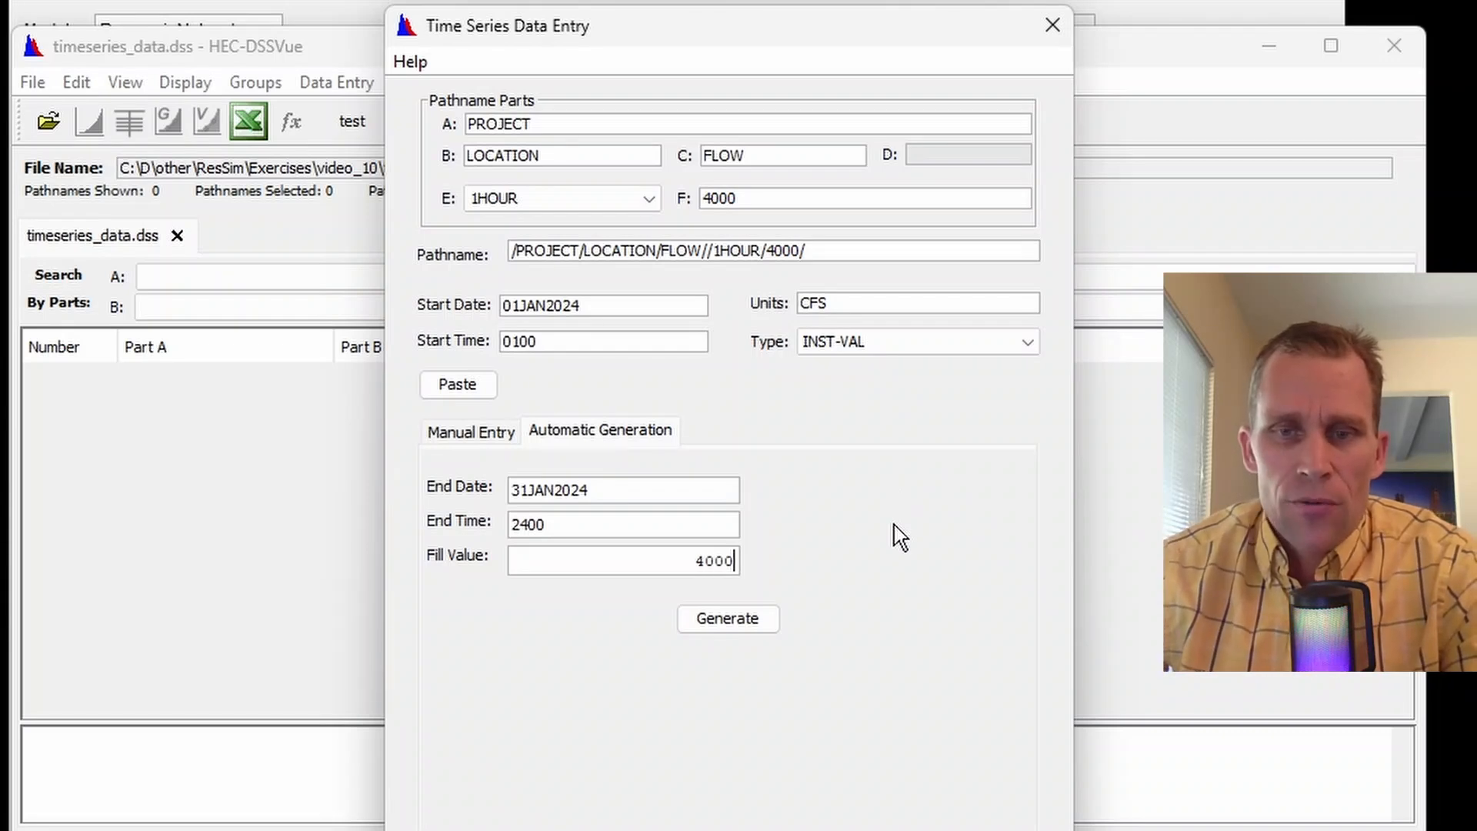
key(Tab)
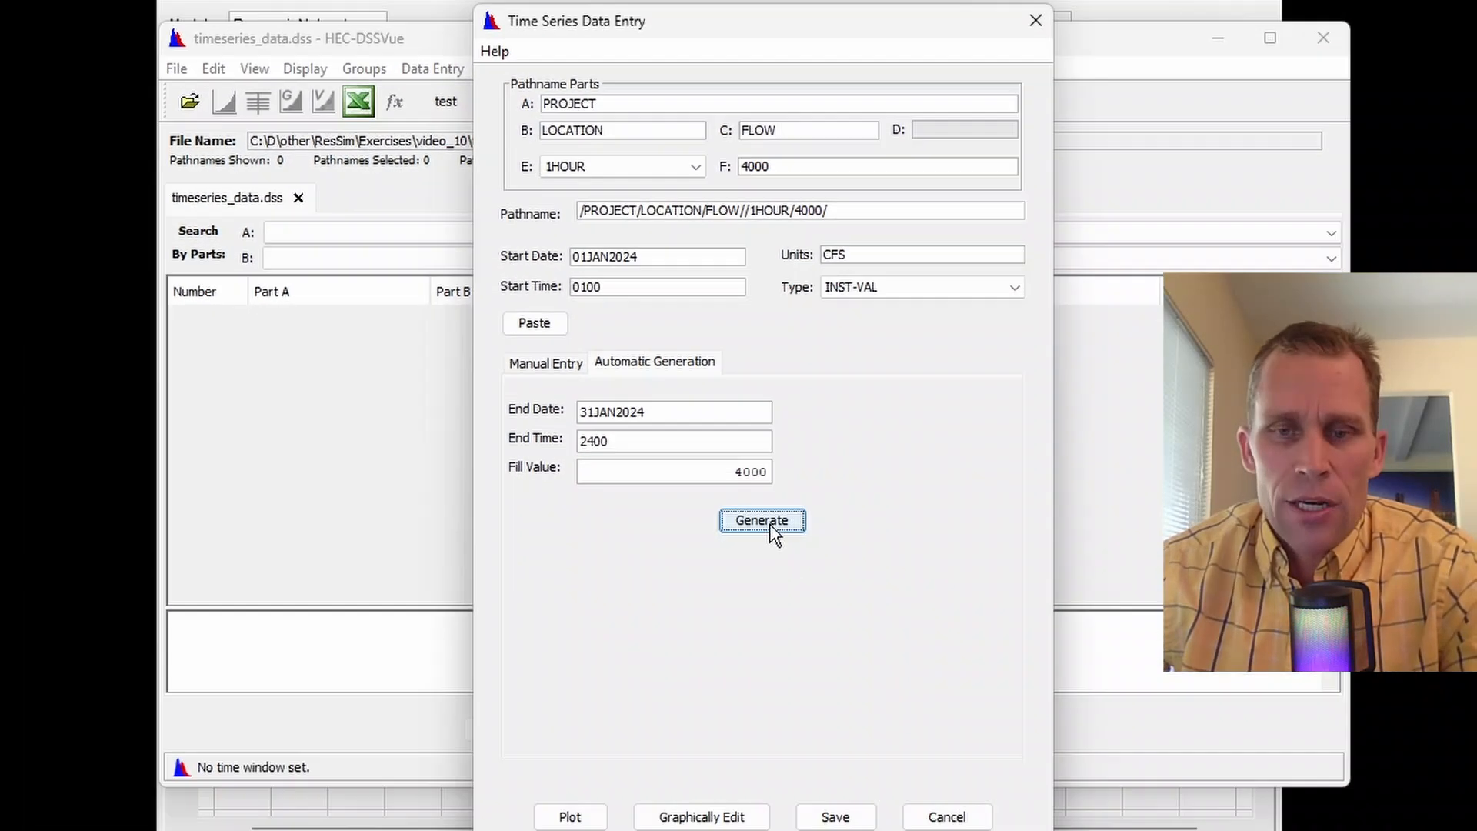
click(773, 532)
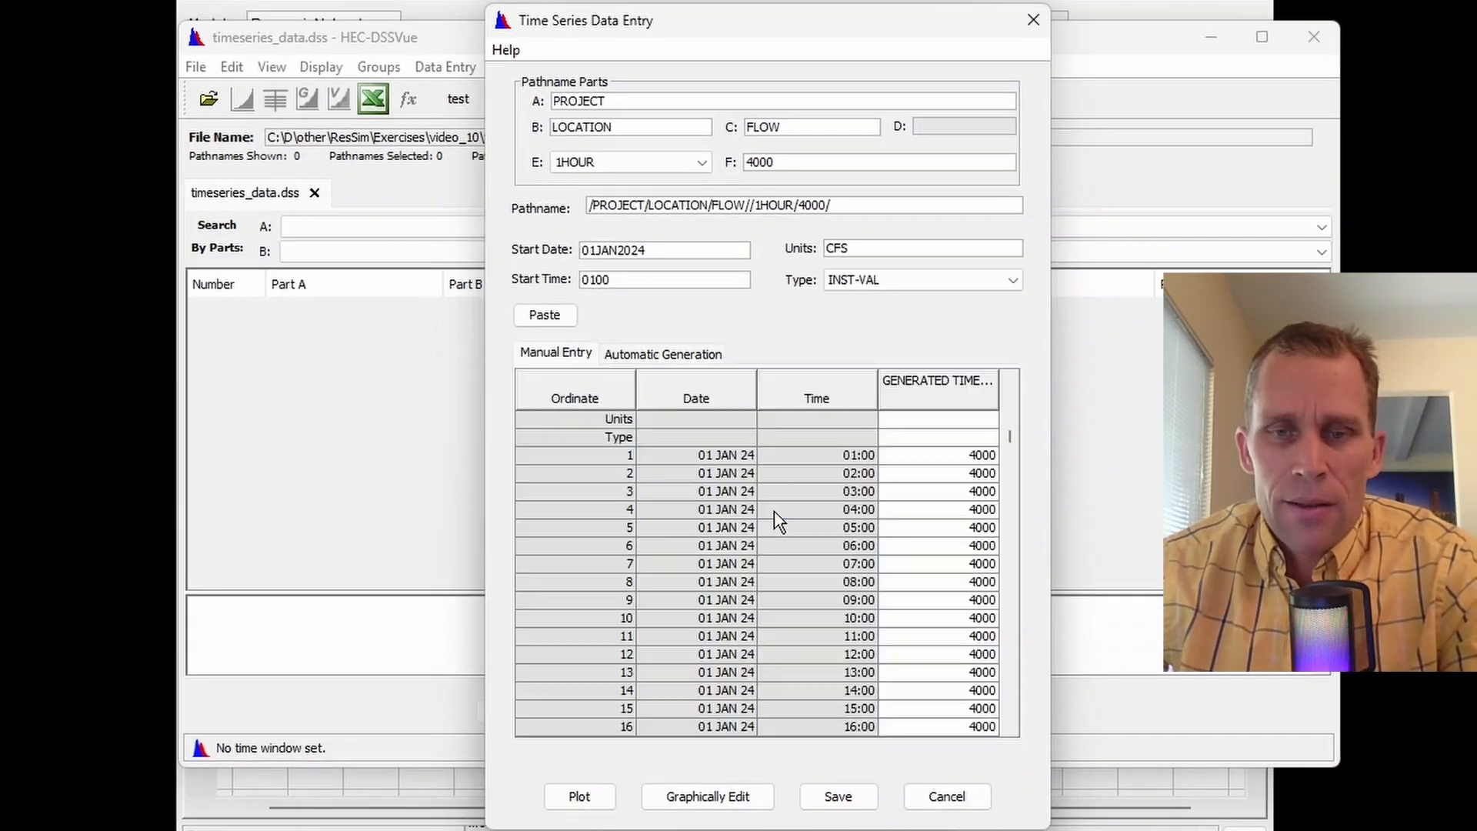
mouse_move(1010, 436)
mouse_down()
mouse_move(1023, 777)
mouse_move(1042, 519)
mouse_move(1019, 429)
mouse_up()
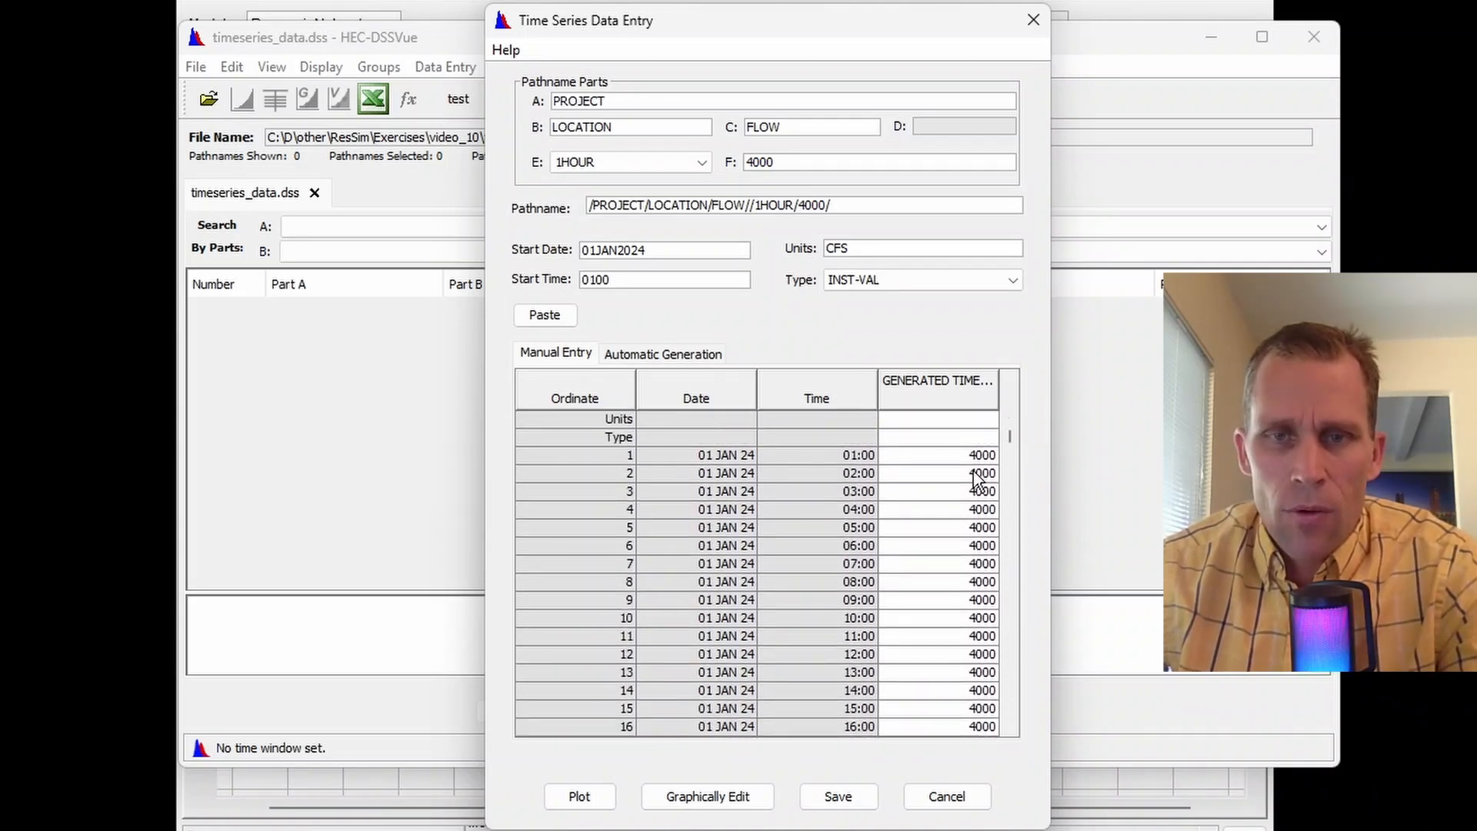
click(842, 799)
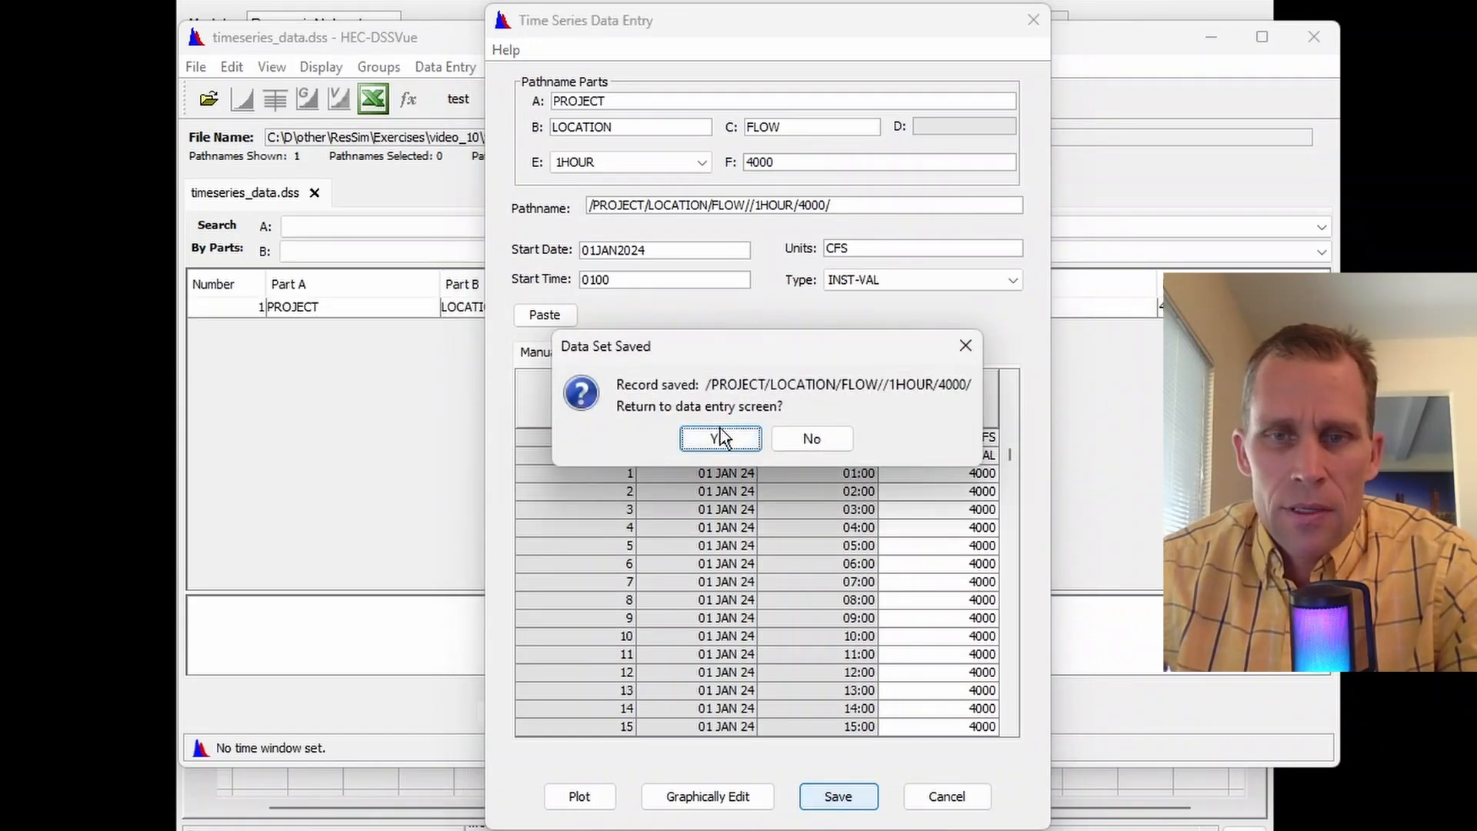
click(808, 440)
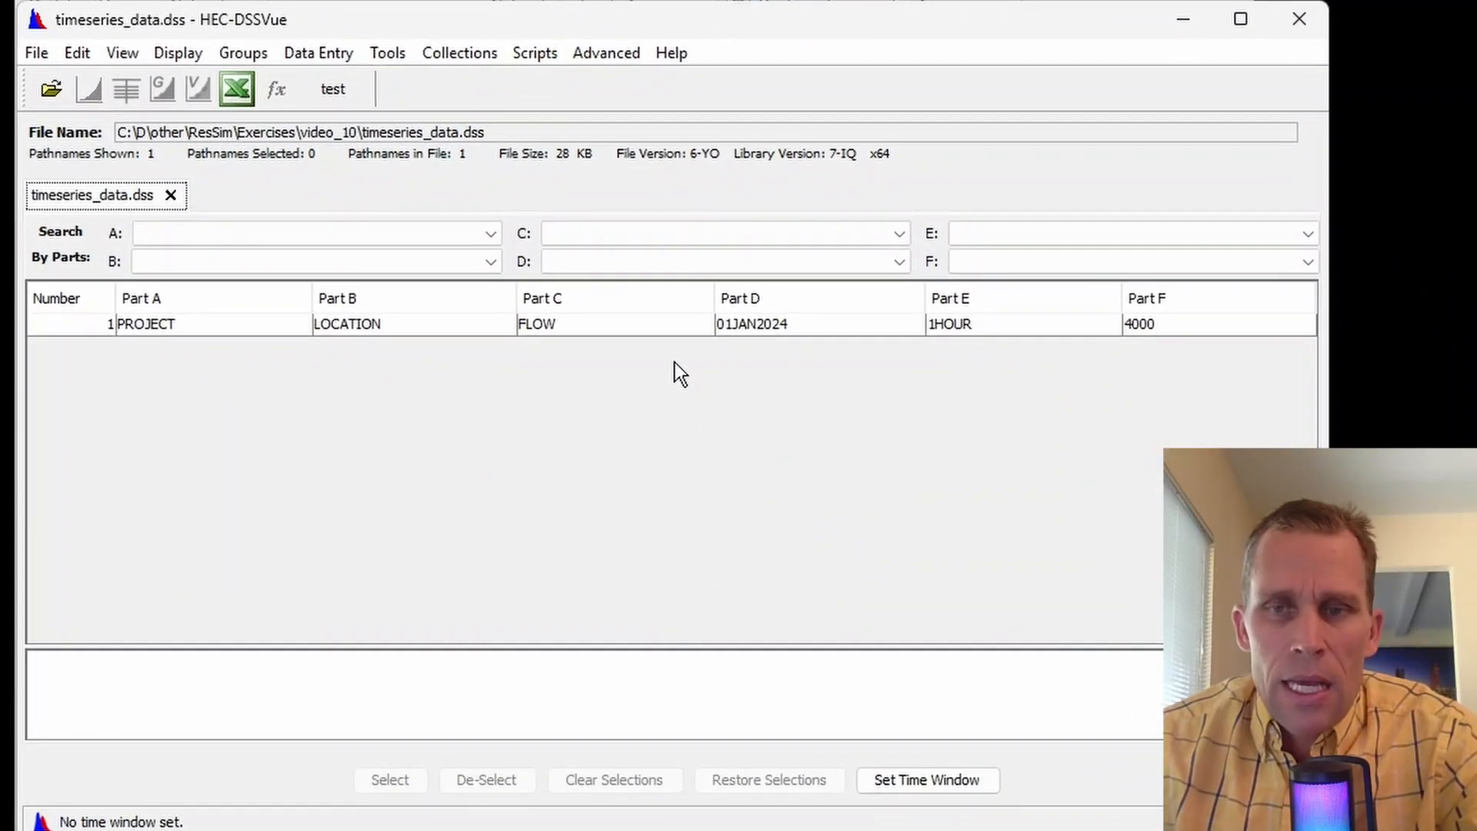
Duplicate the 4000 flow record, changing pathname part F to 0
click(677, 329)
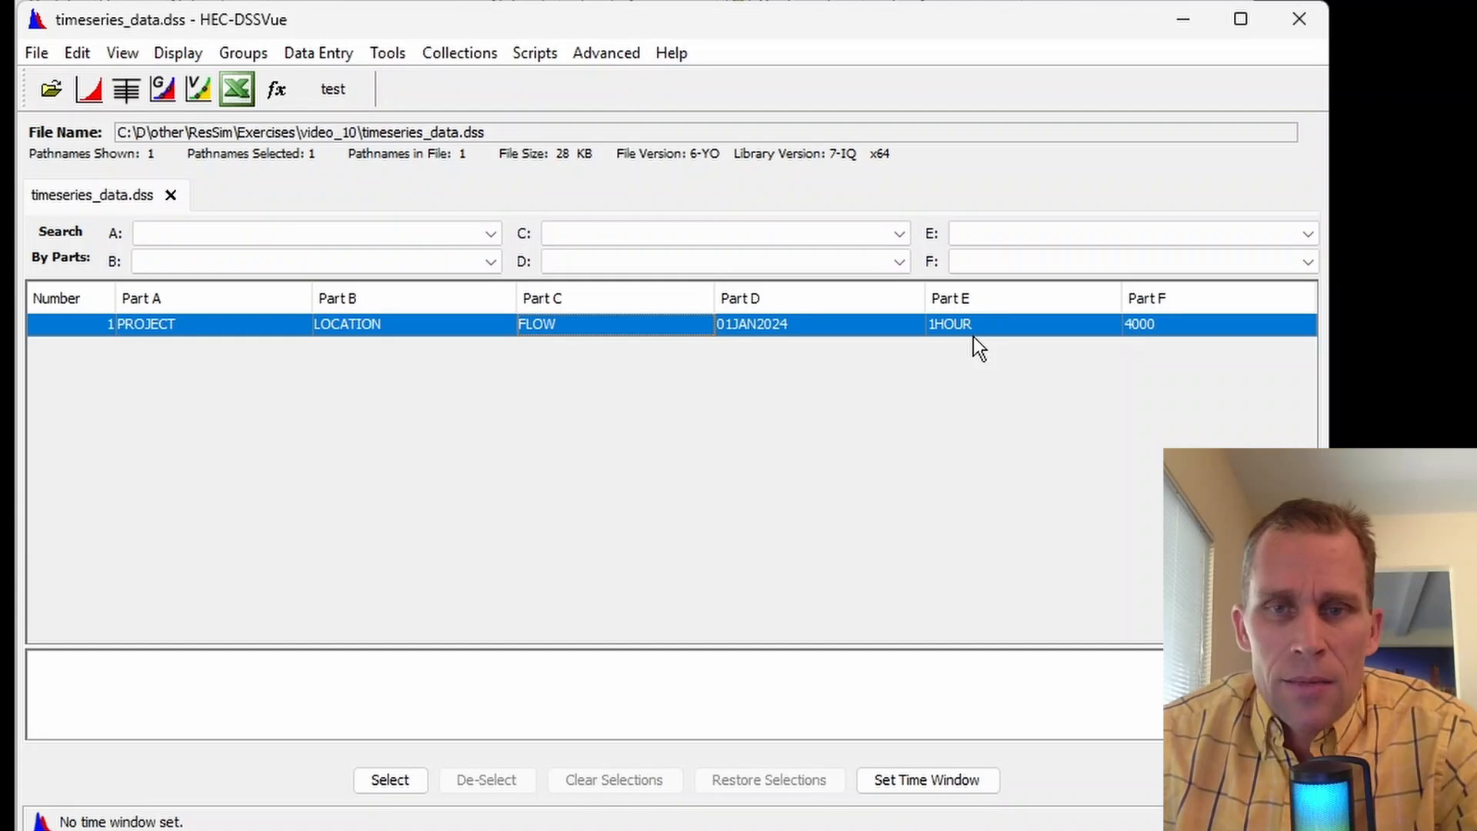
right_click(627, 330)
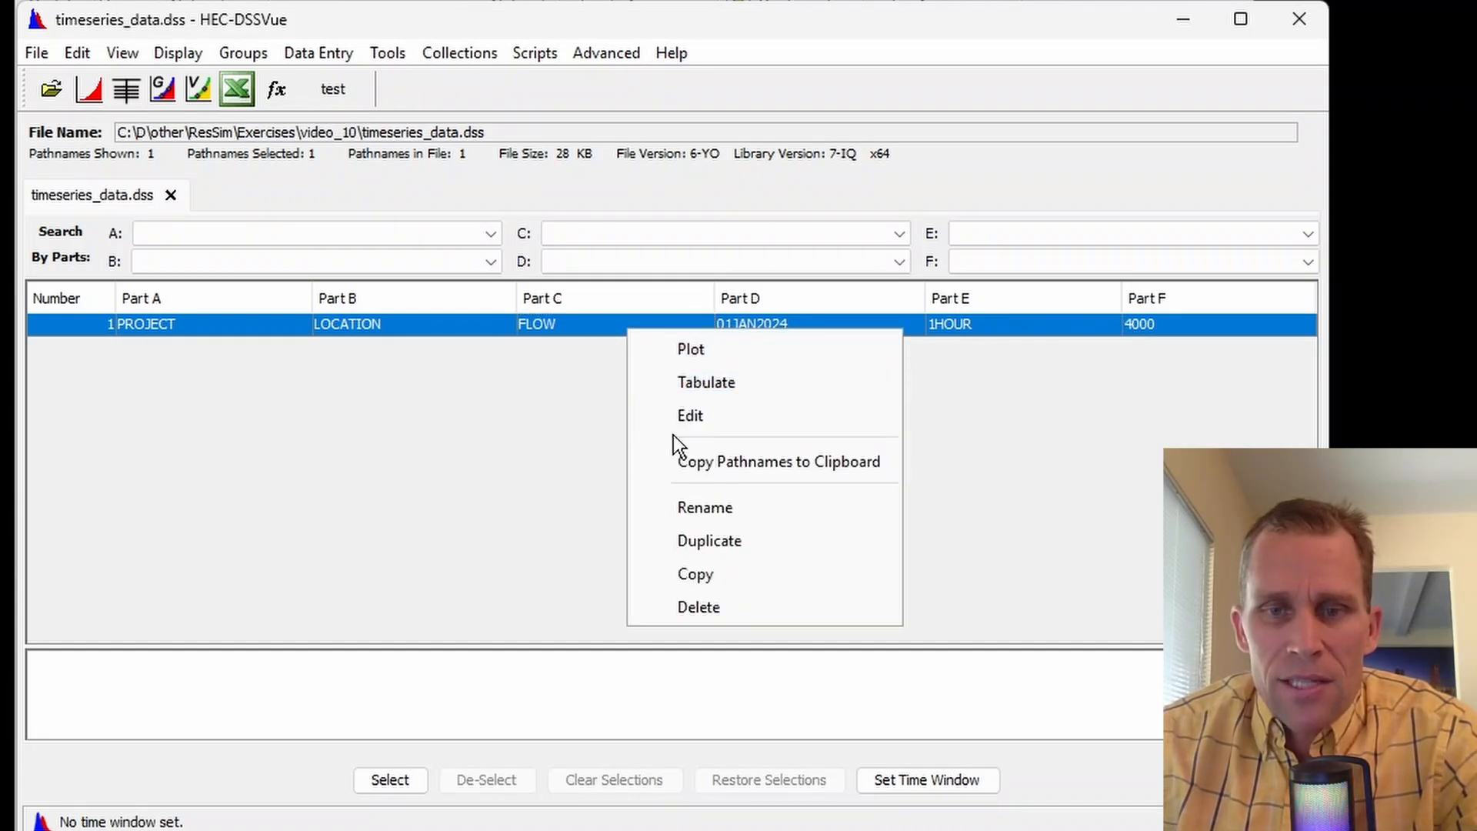
click(691, 542)
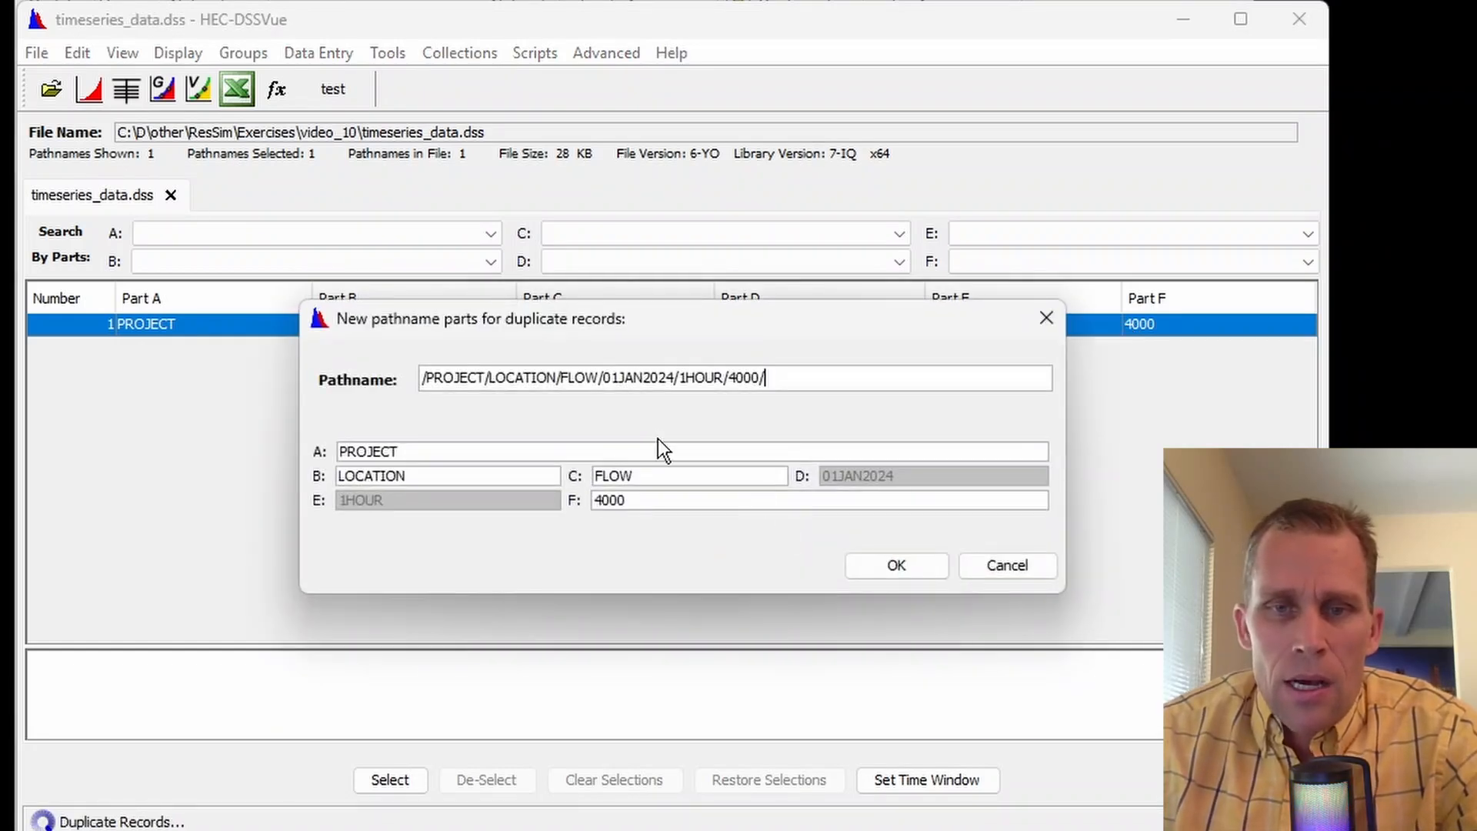
double_click(660, 501)
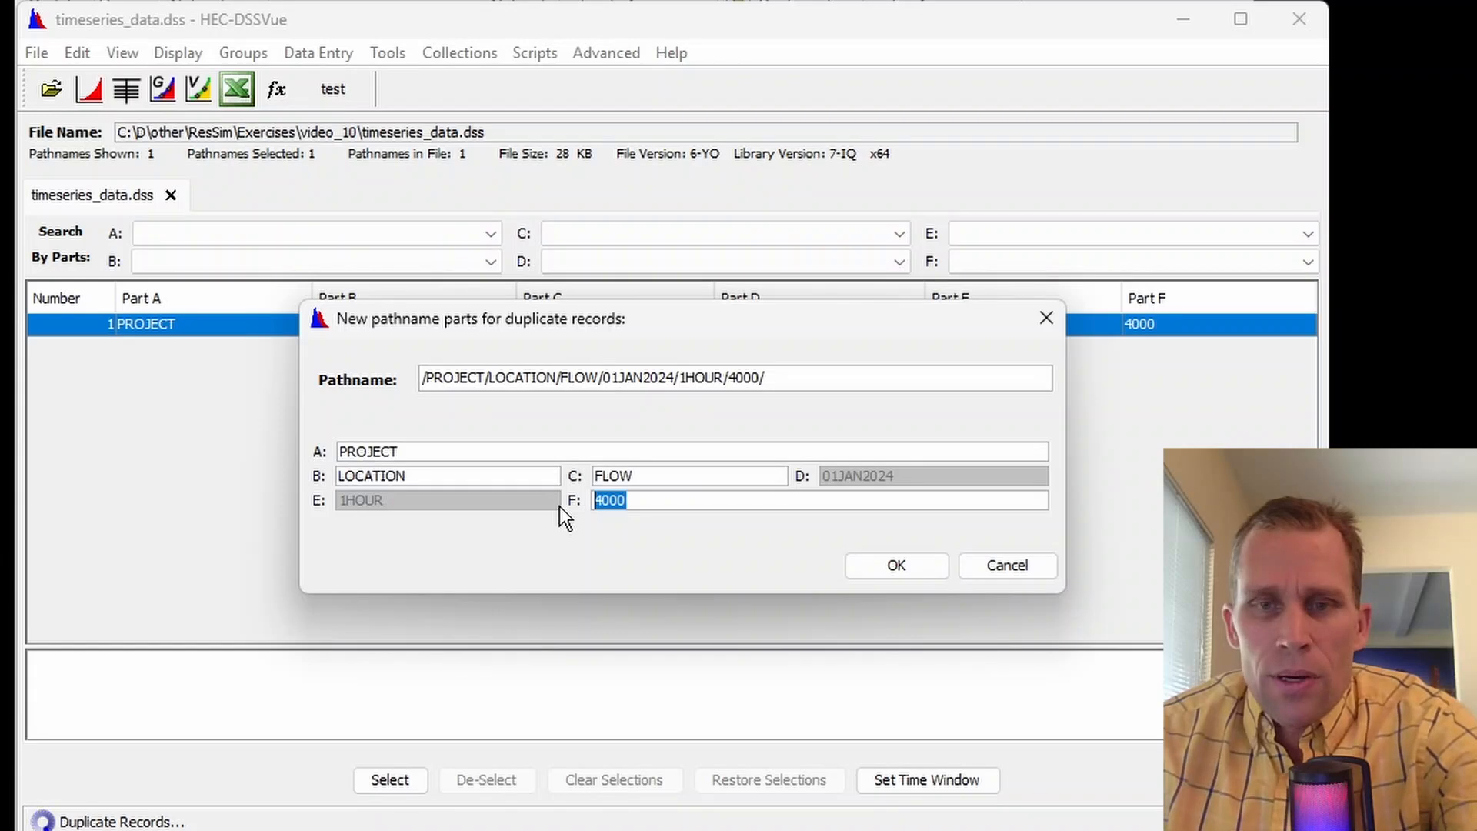
text(0)
key(Tab)
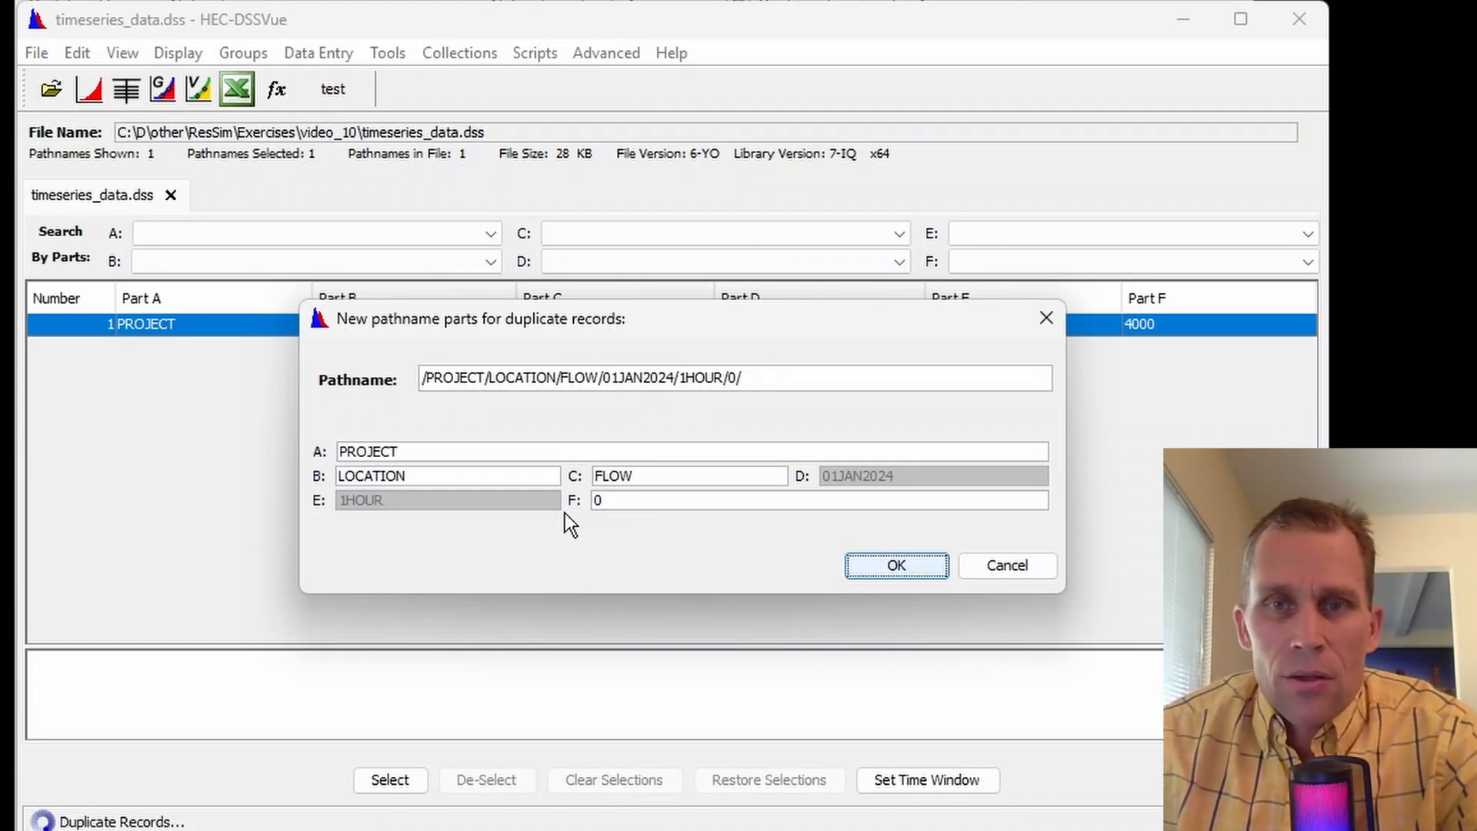
click(908, 566)
click(677, 467)
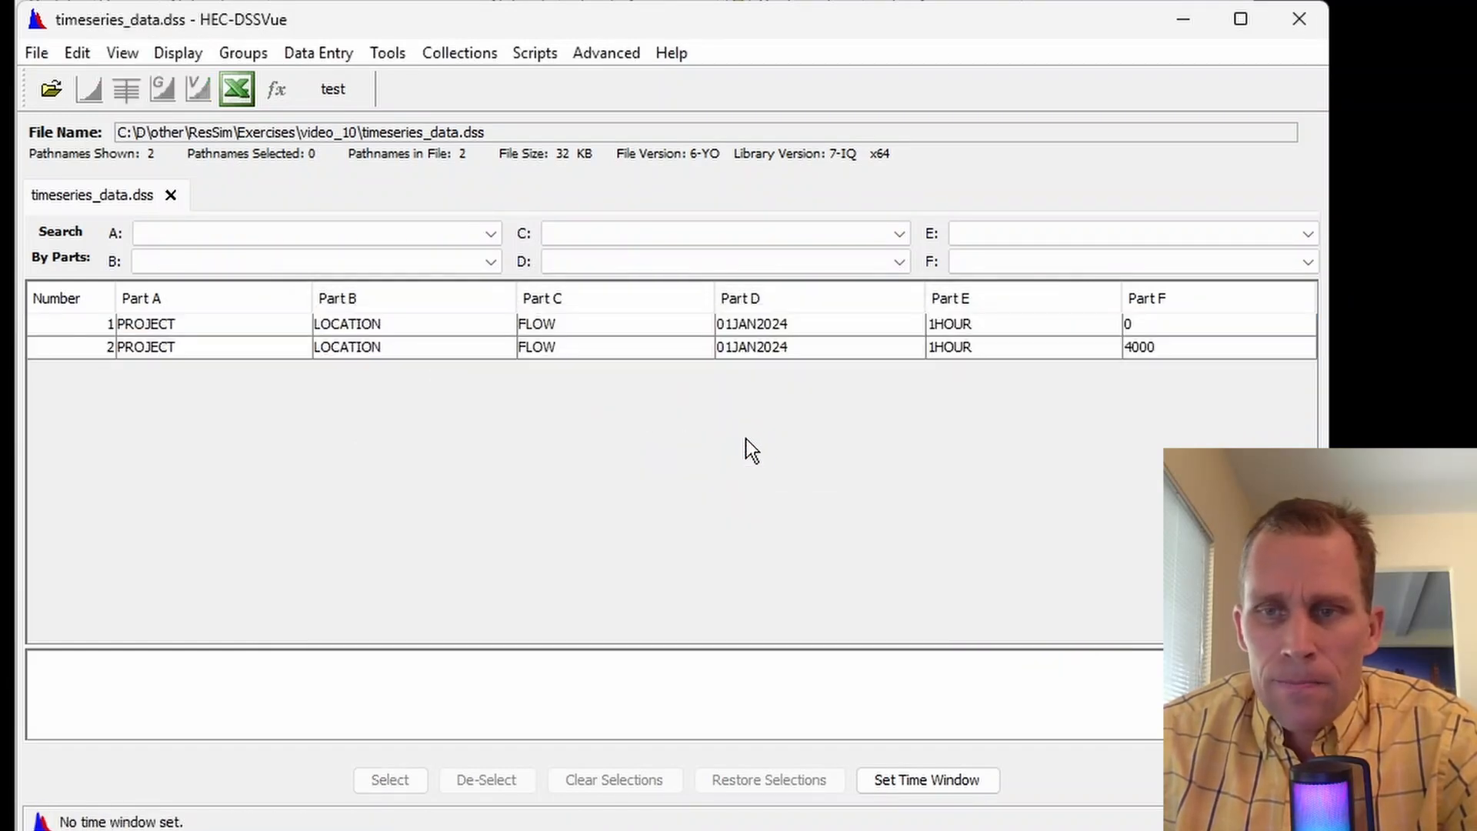
Tabulate the duplicated record with part F 0 and allow editing of its values
right_click(787, 330)
key(Escape)
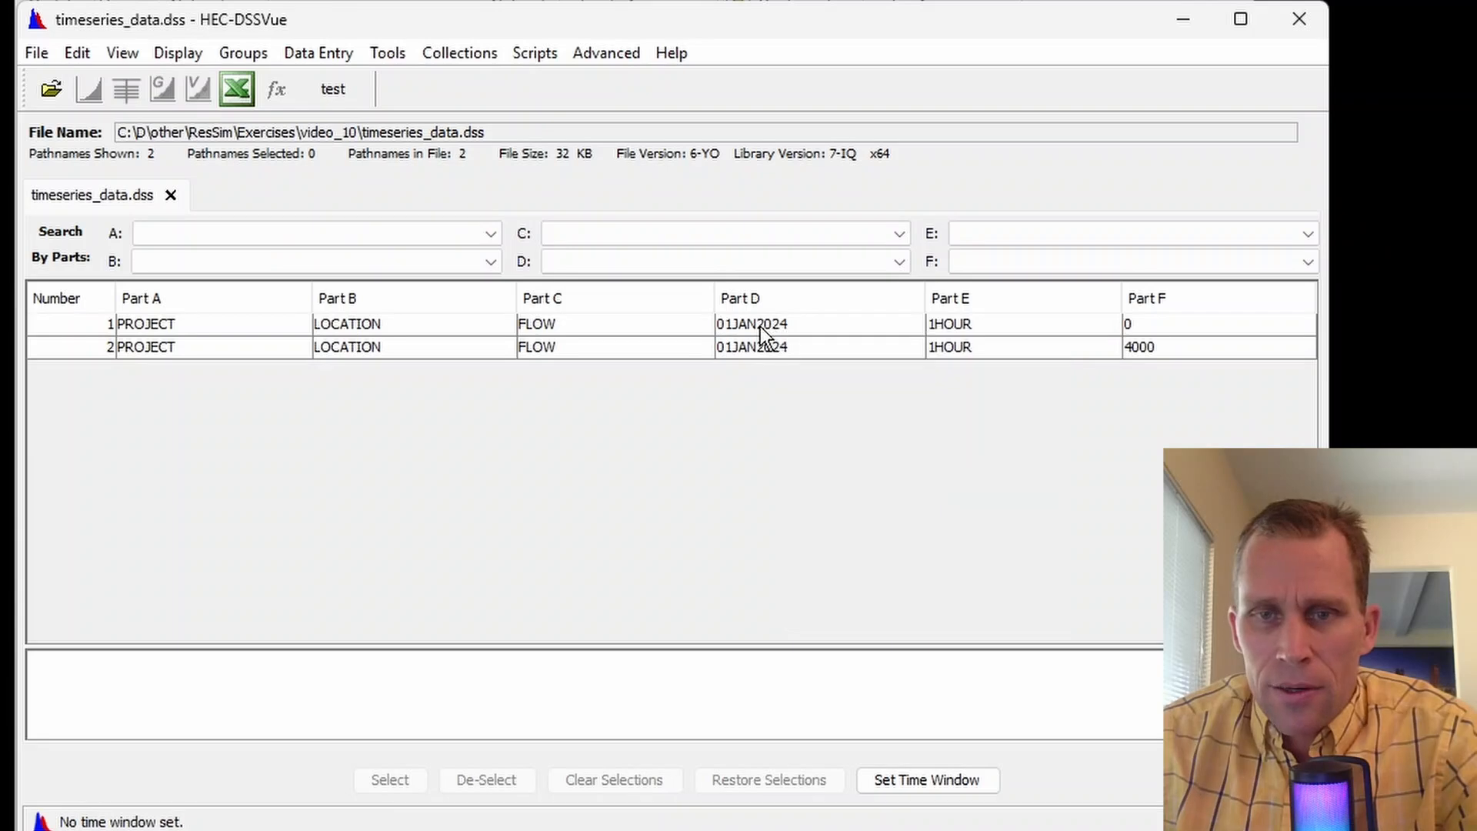
click(753, 326)
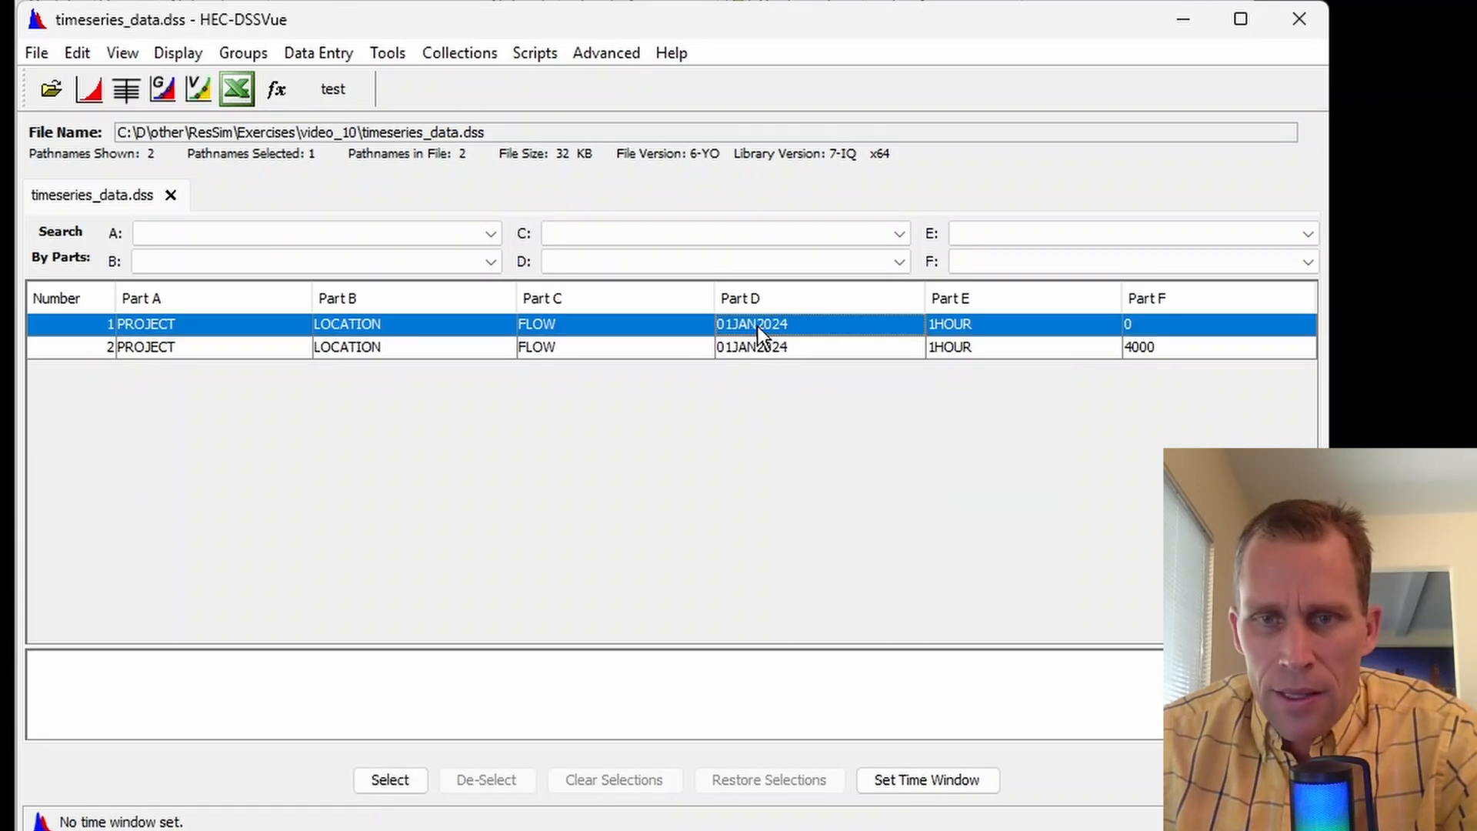
right_click(759, 326)
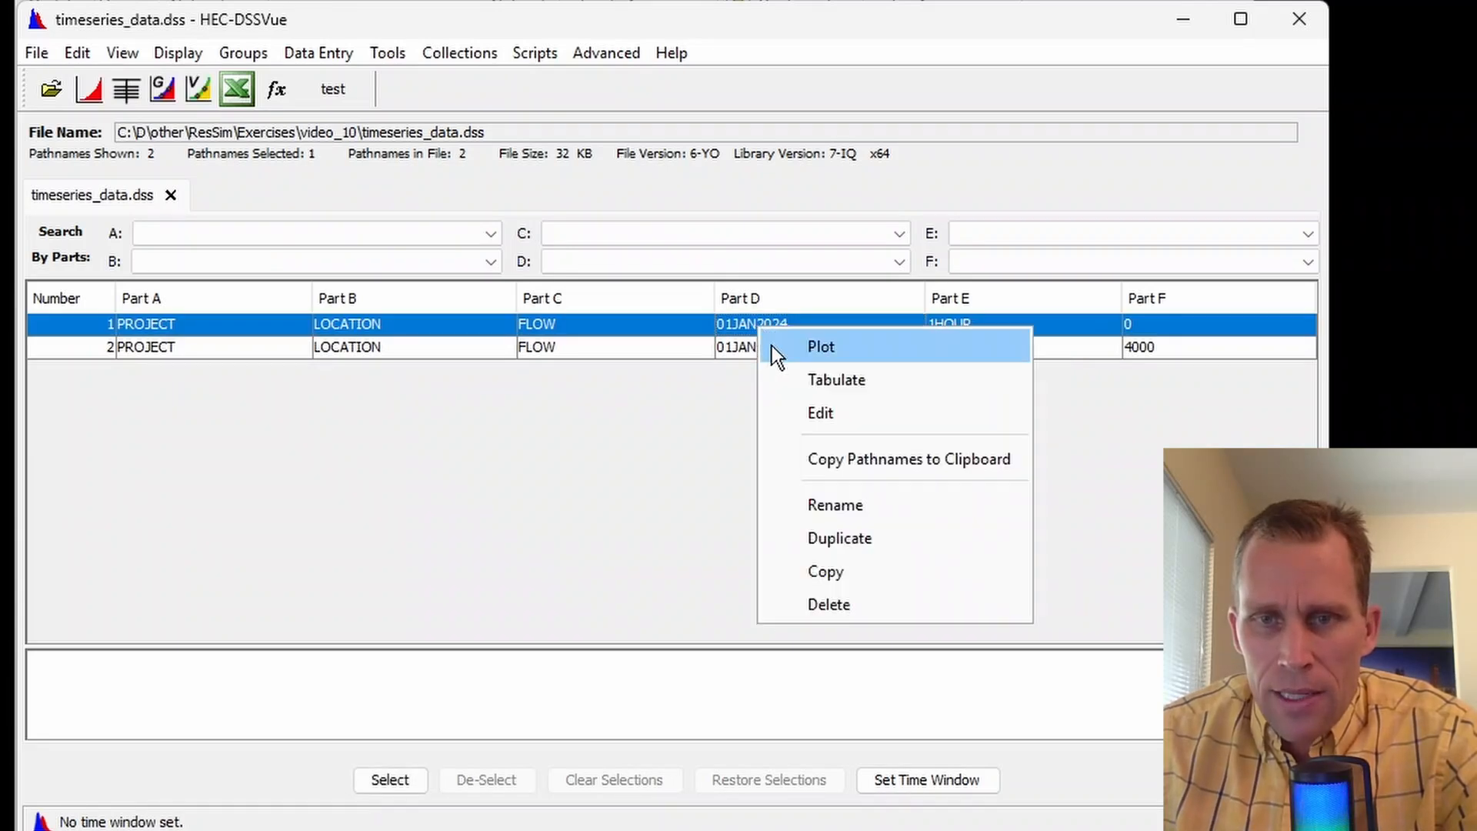
click(126, 91)
click(126, 91)
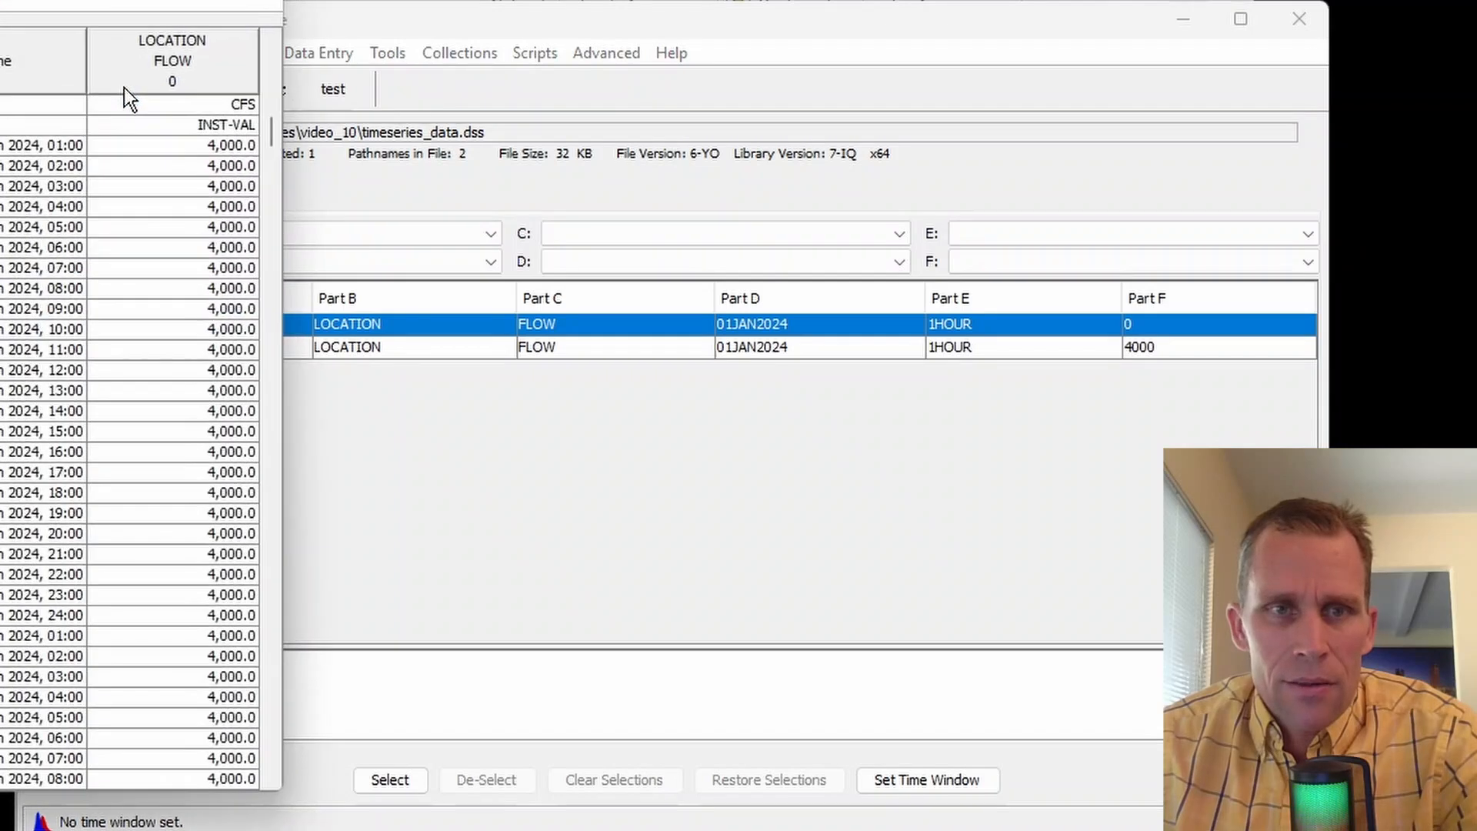
drag(46, 0, 778, 48)
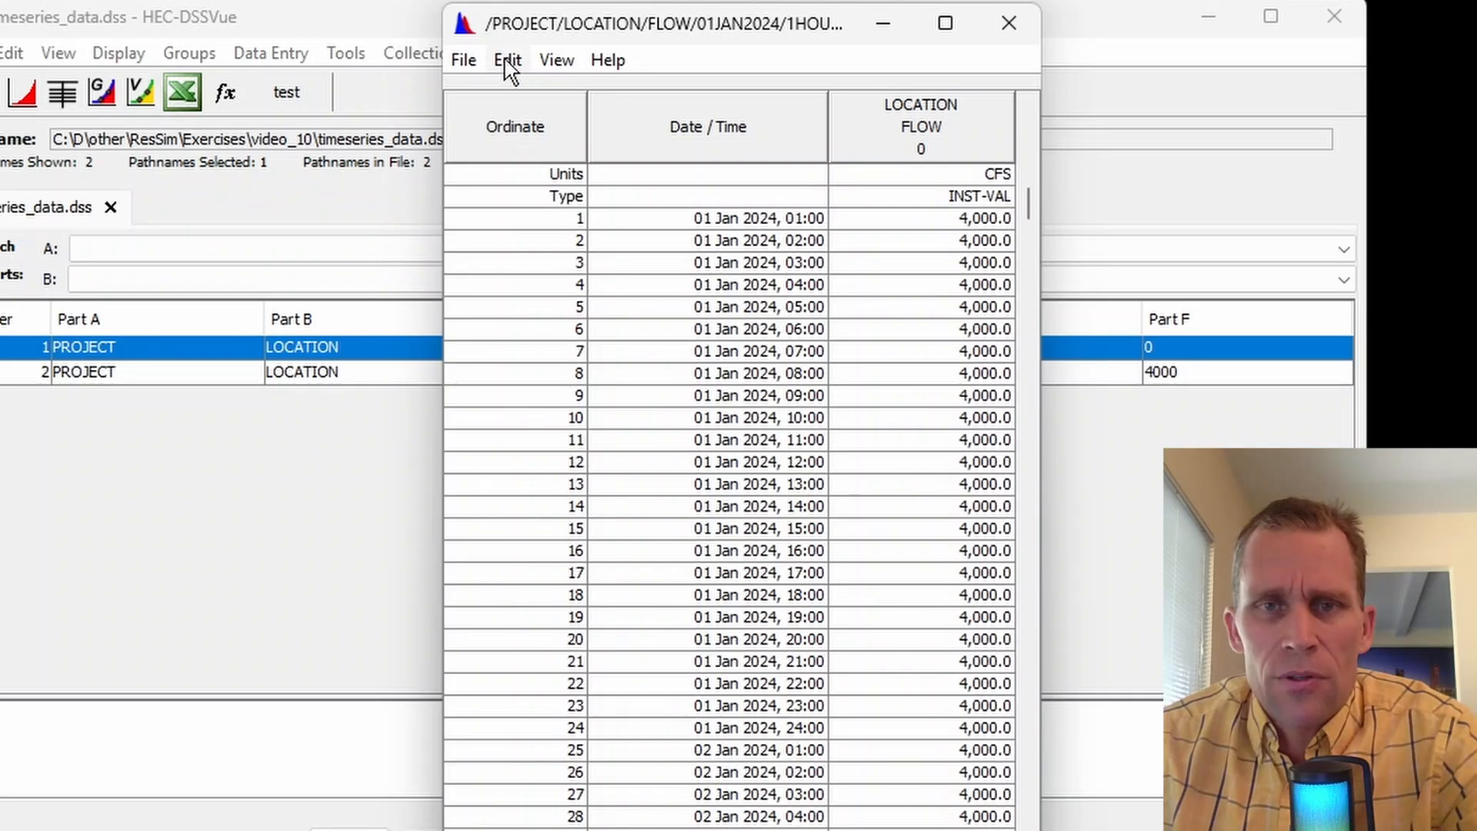
click(508, 60)
click(544, 94)
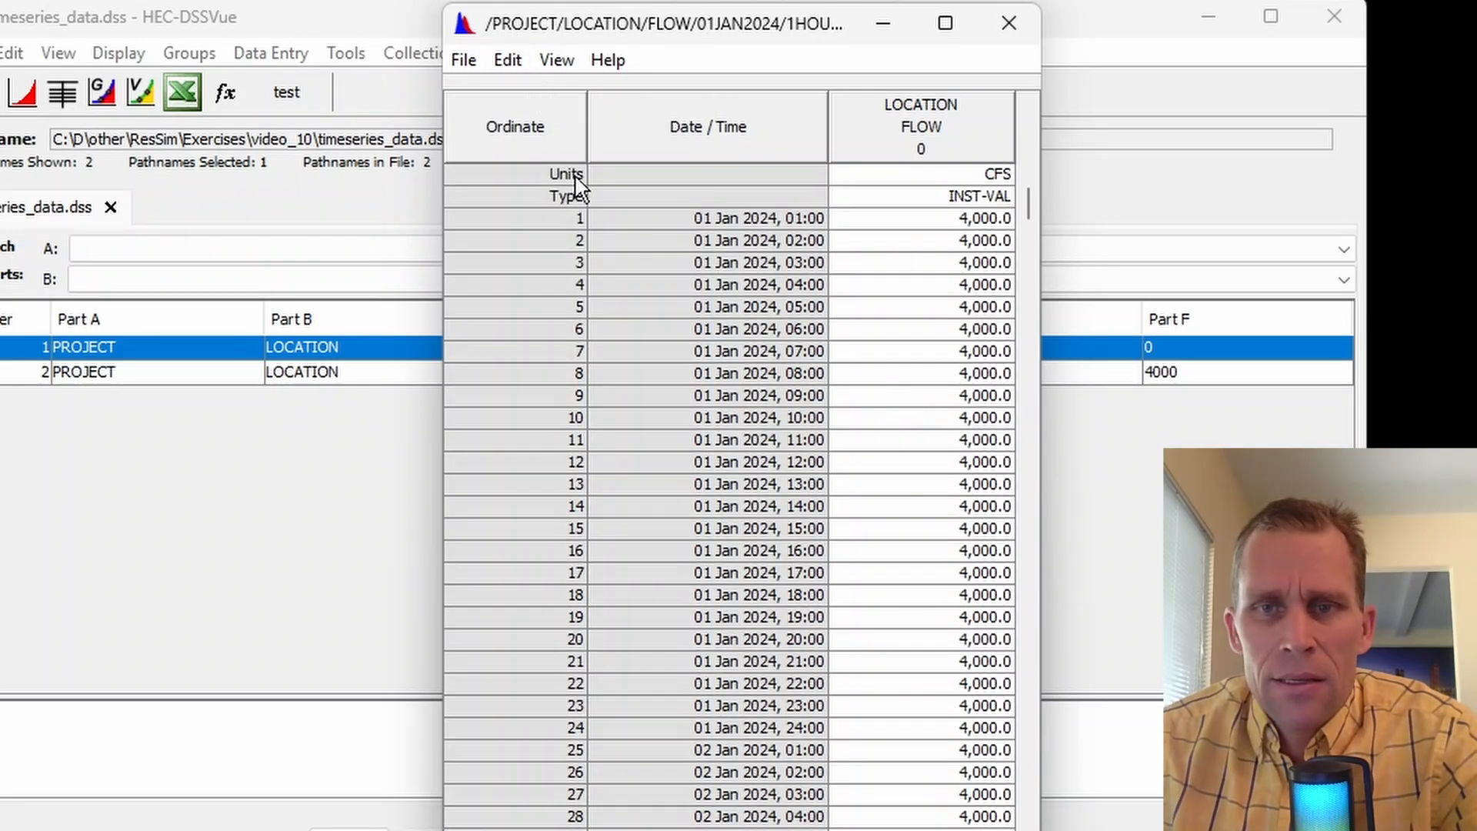
Set the first flow value to 0 and repeat-fill it down the column through 31 Jan 2024, 24:00
double_click(951, 222)
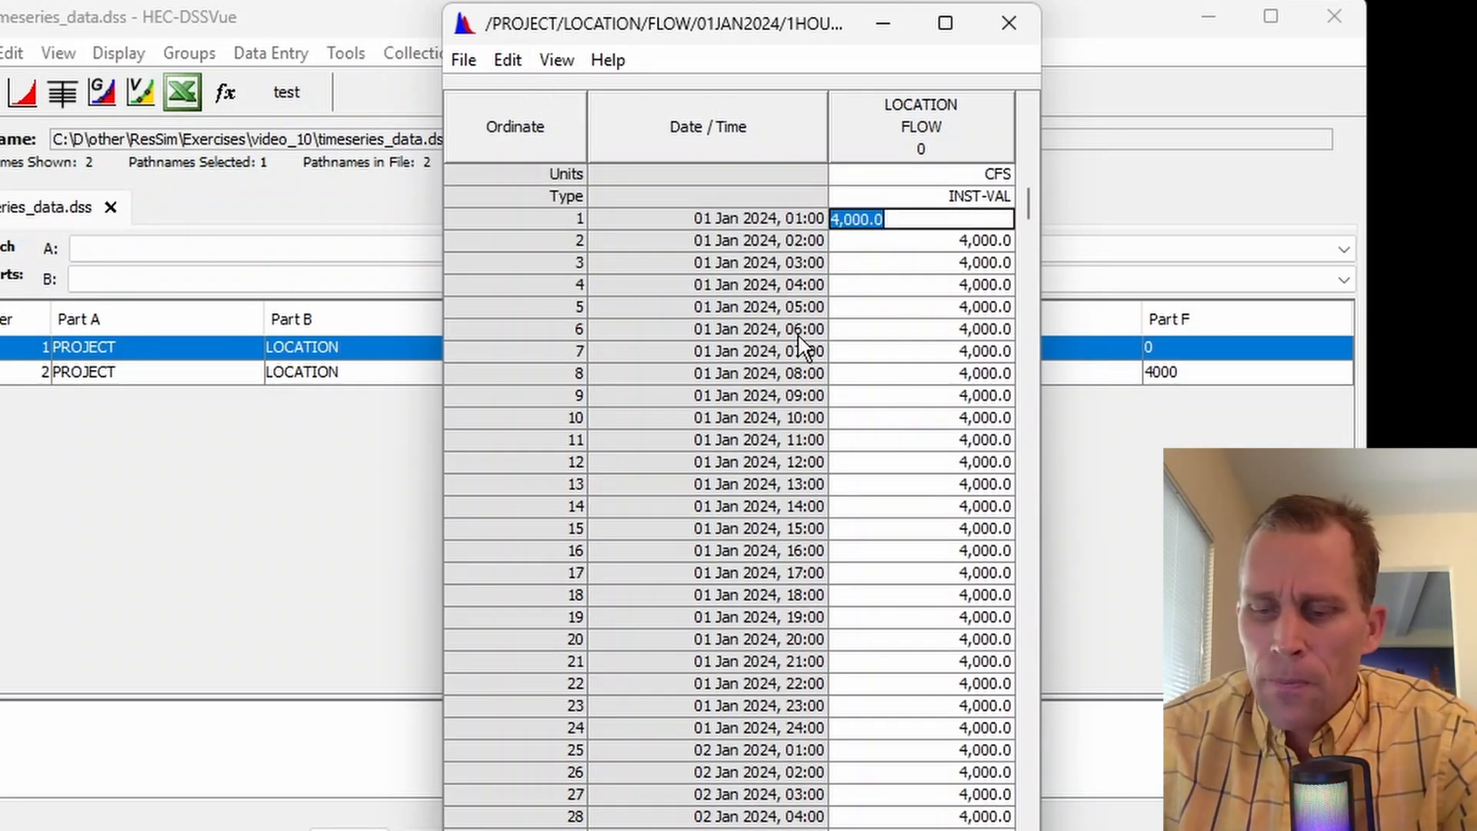
text(0)
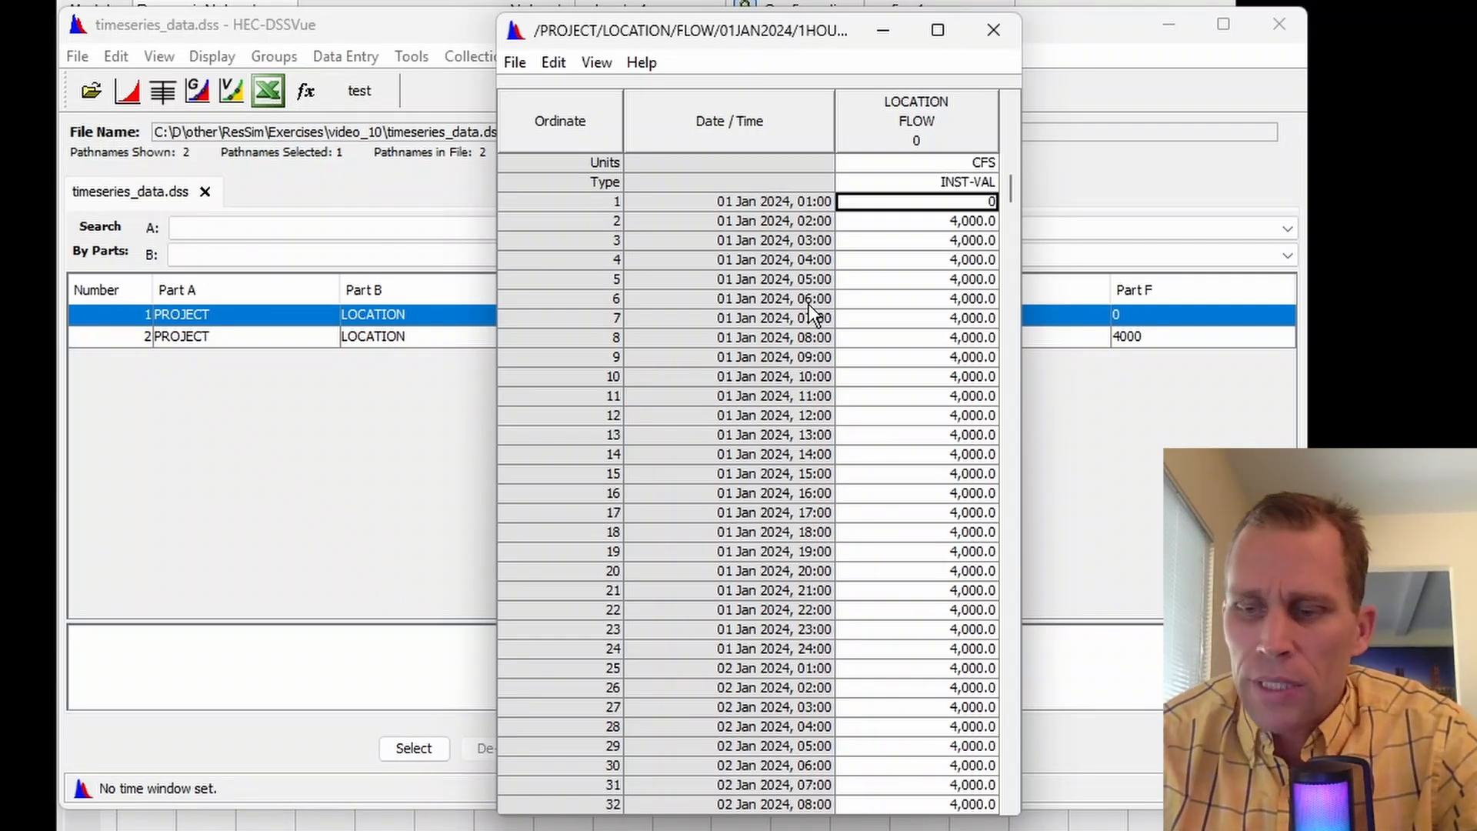
key(shift+Page_Down)
key(shift+Page_Down)
key(shift+Page_Down)
key(shift+Page_Down)
key(shift+Page_Down)
key(shift+Page_Down)
key(shift+Page_Down)
key(shift+Page_Down)
key(shift+Page_Down)
key(shift+Page_Down)
key(shift+Page_Down)
key(shift+Page_Down)
key(shift+Page_Down)
key(shift+Page_Down)
key(shift+Page_Down)
key(shift+Page_Down)
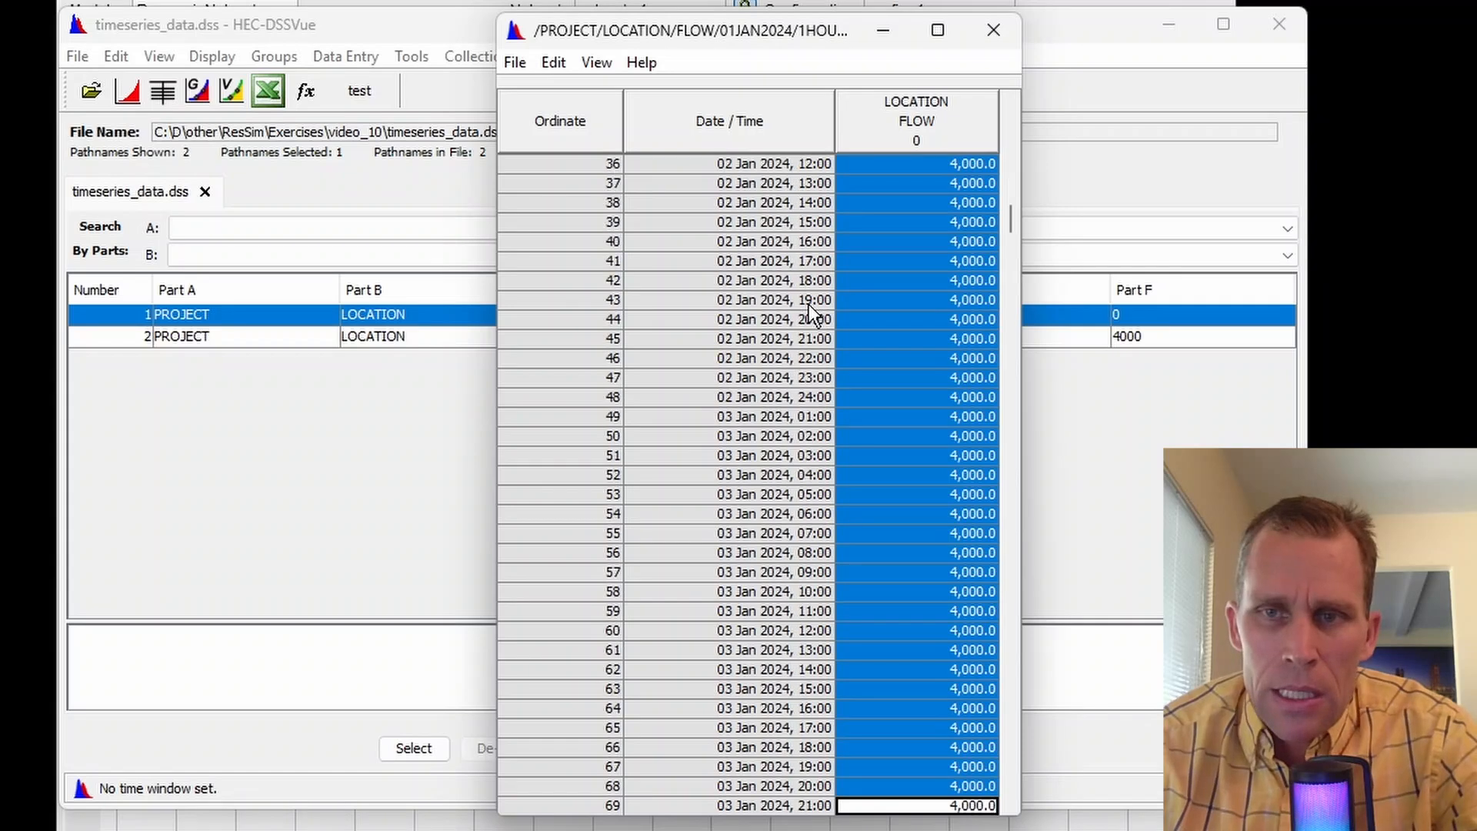
key(shift+Page_Down)
key(shift+Page_Down)
key(shift+Page_Down)
key(shift+Page_Down)
key(shift+Page_Down)
key(shift+Page_Down)
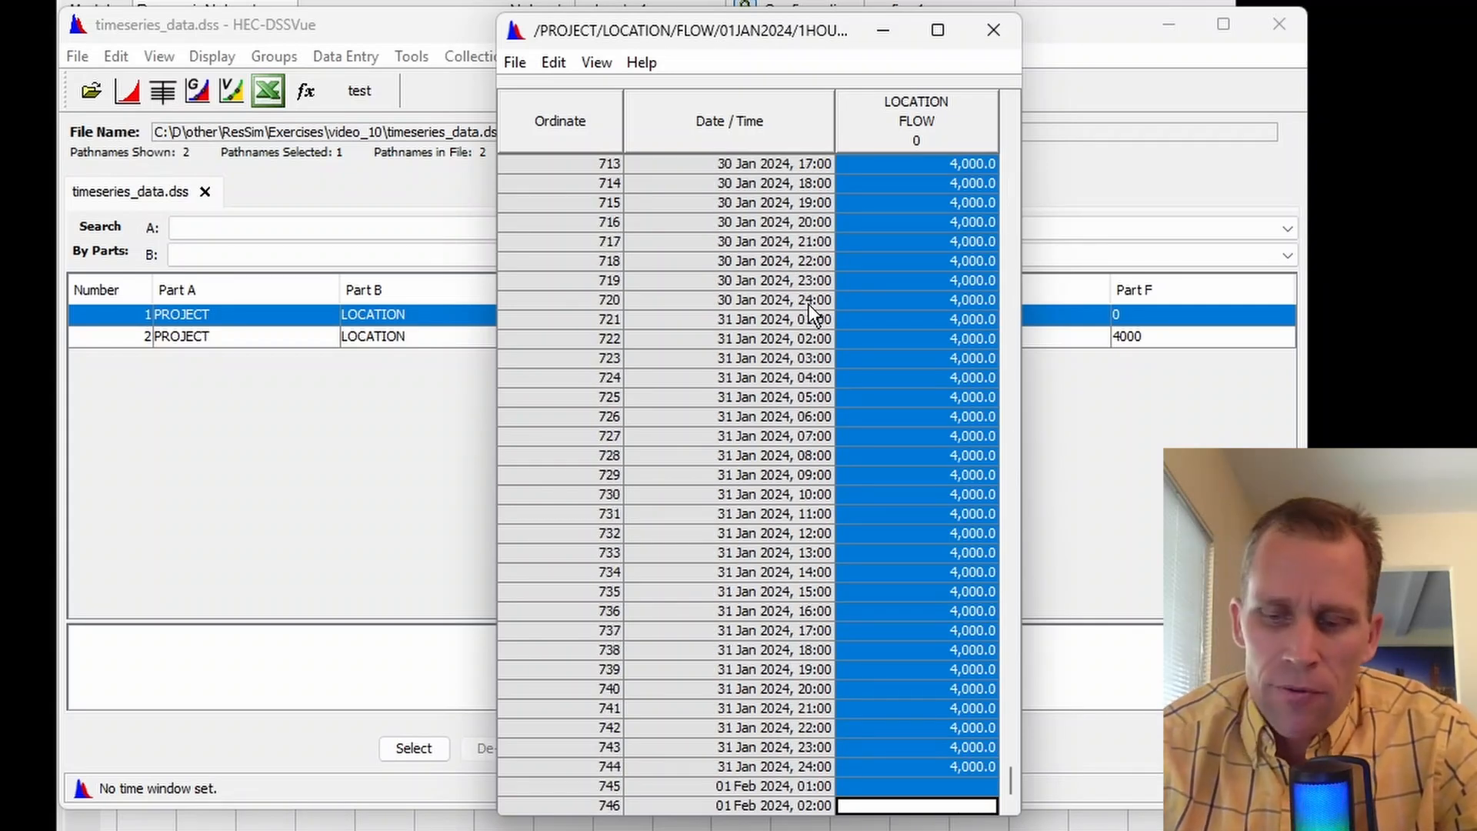
key(shift+Up)
key(shift+Up)
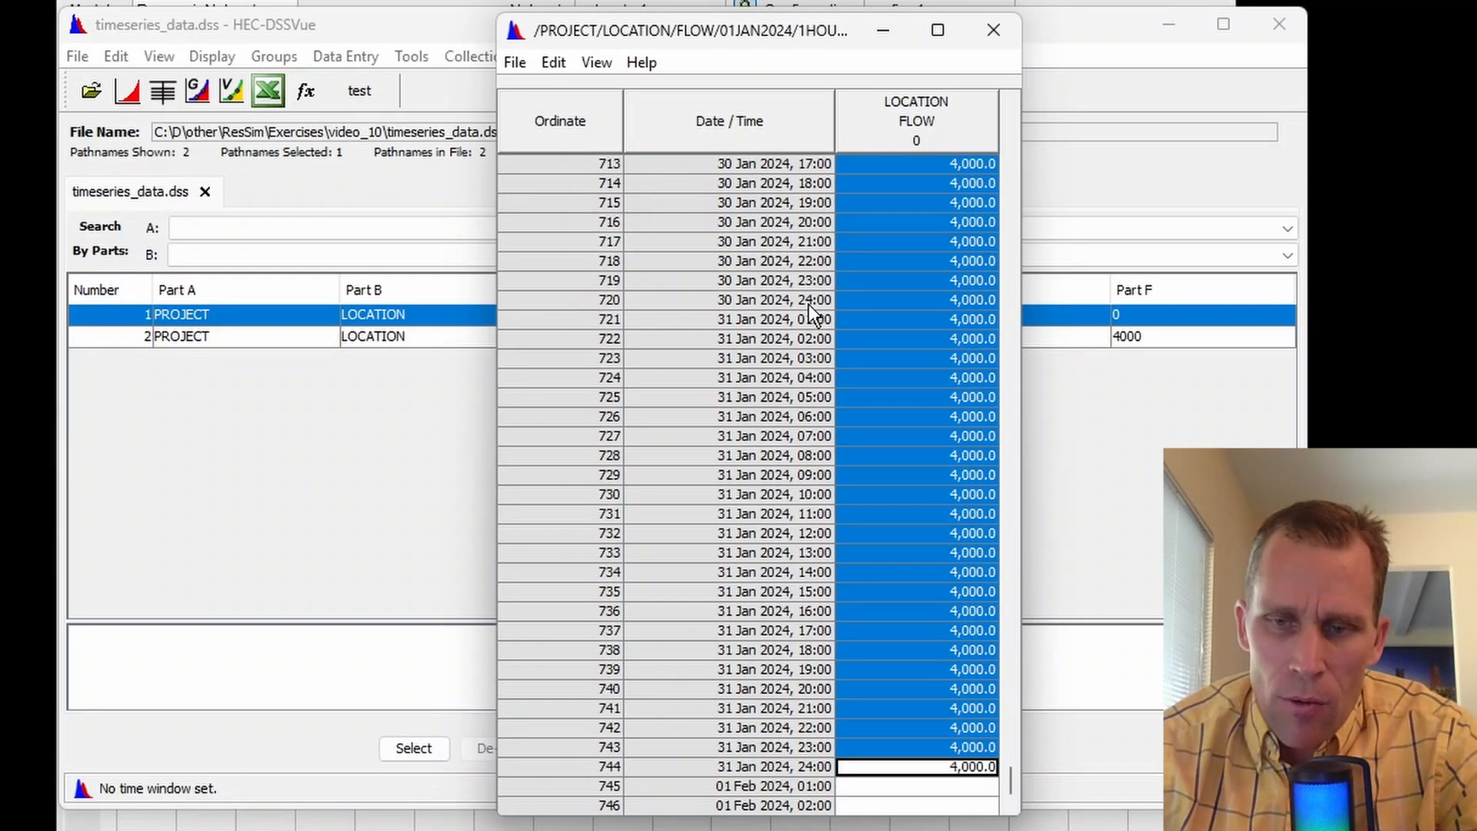
key(shift+Up)
key(shift+Down)
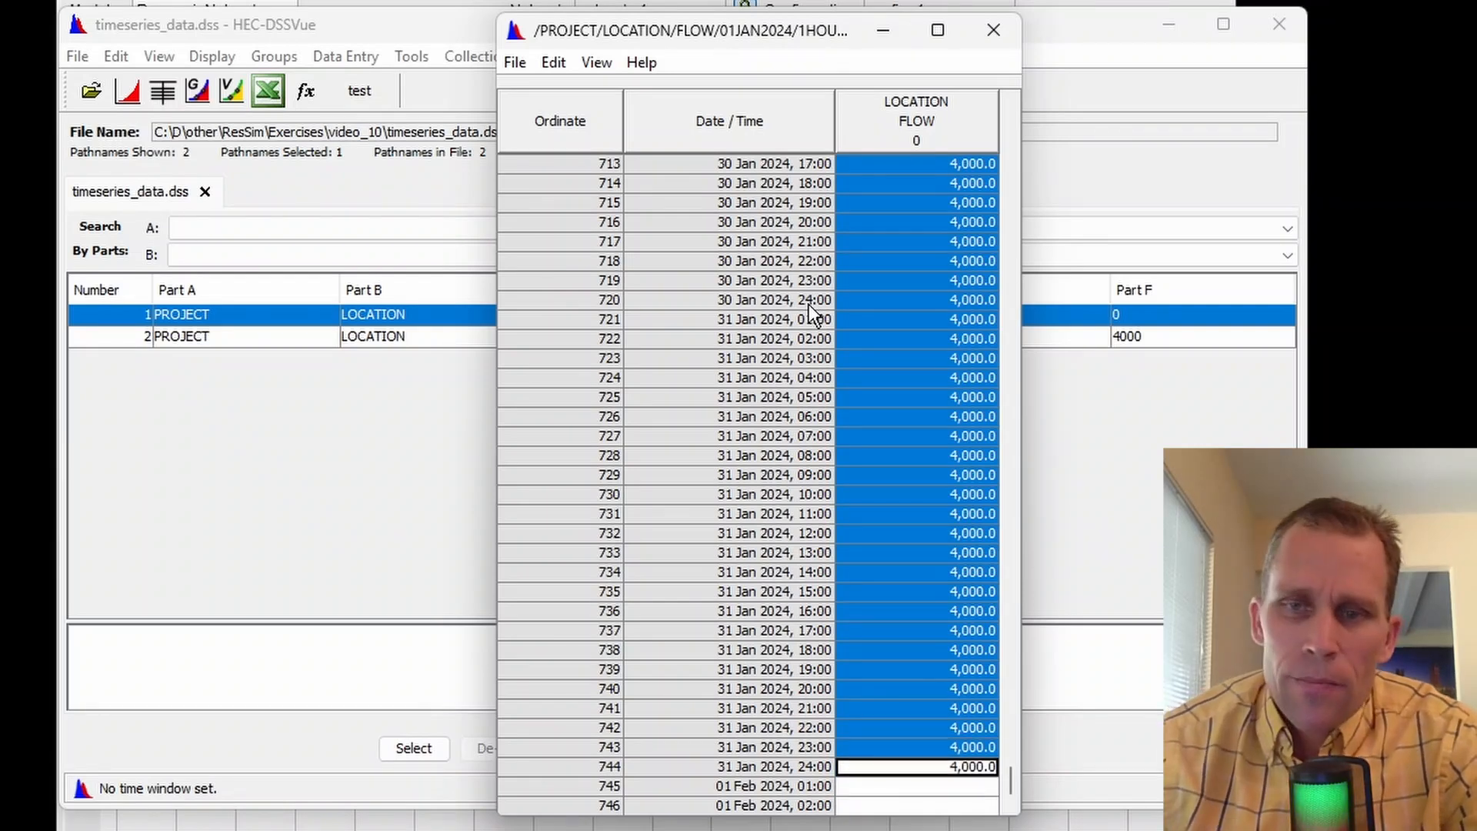
right_click(864, 329)
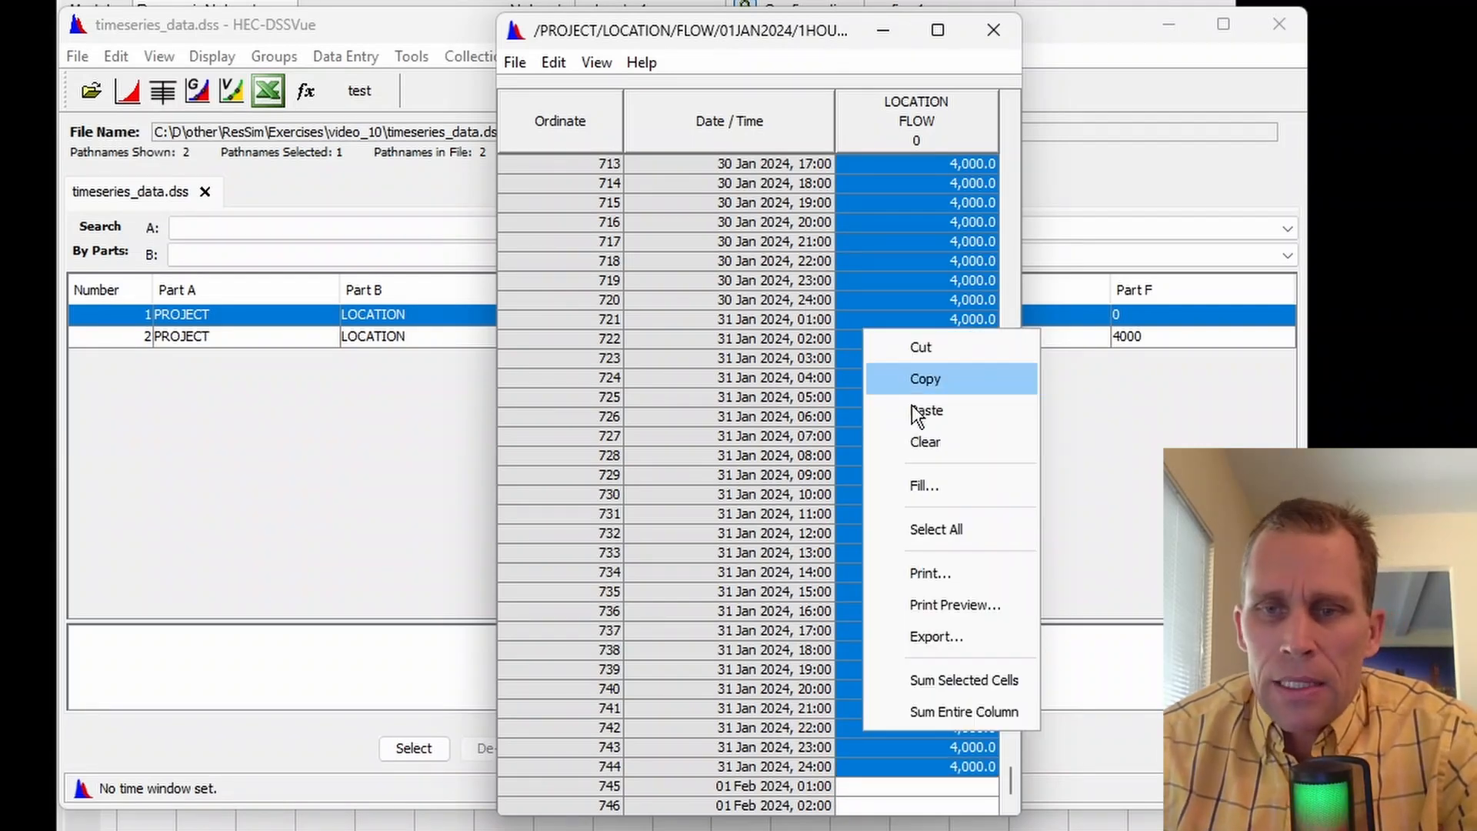
click(920, 485)
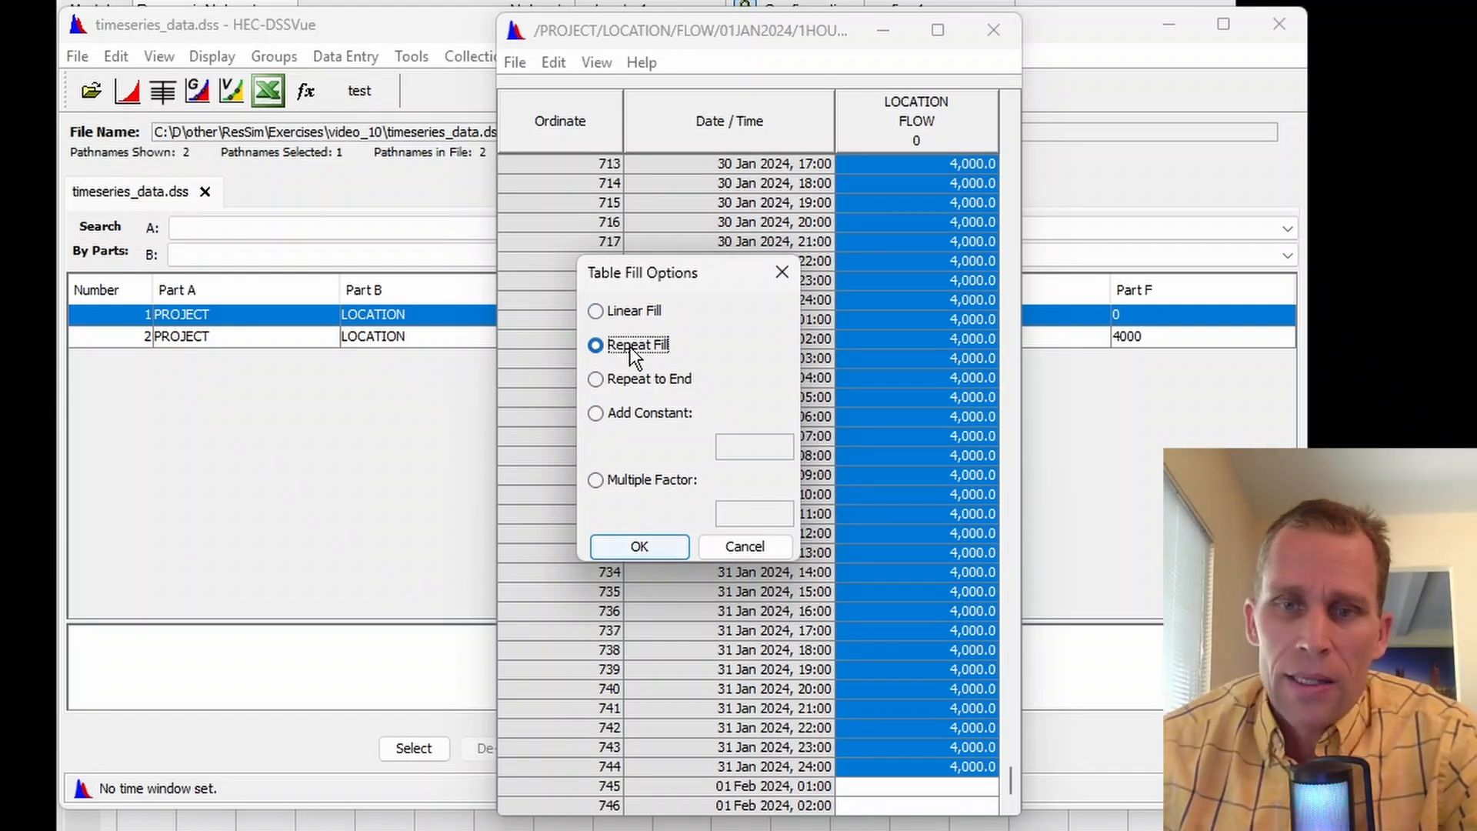
click(654, 547)
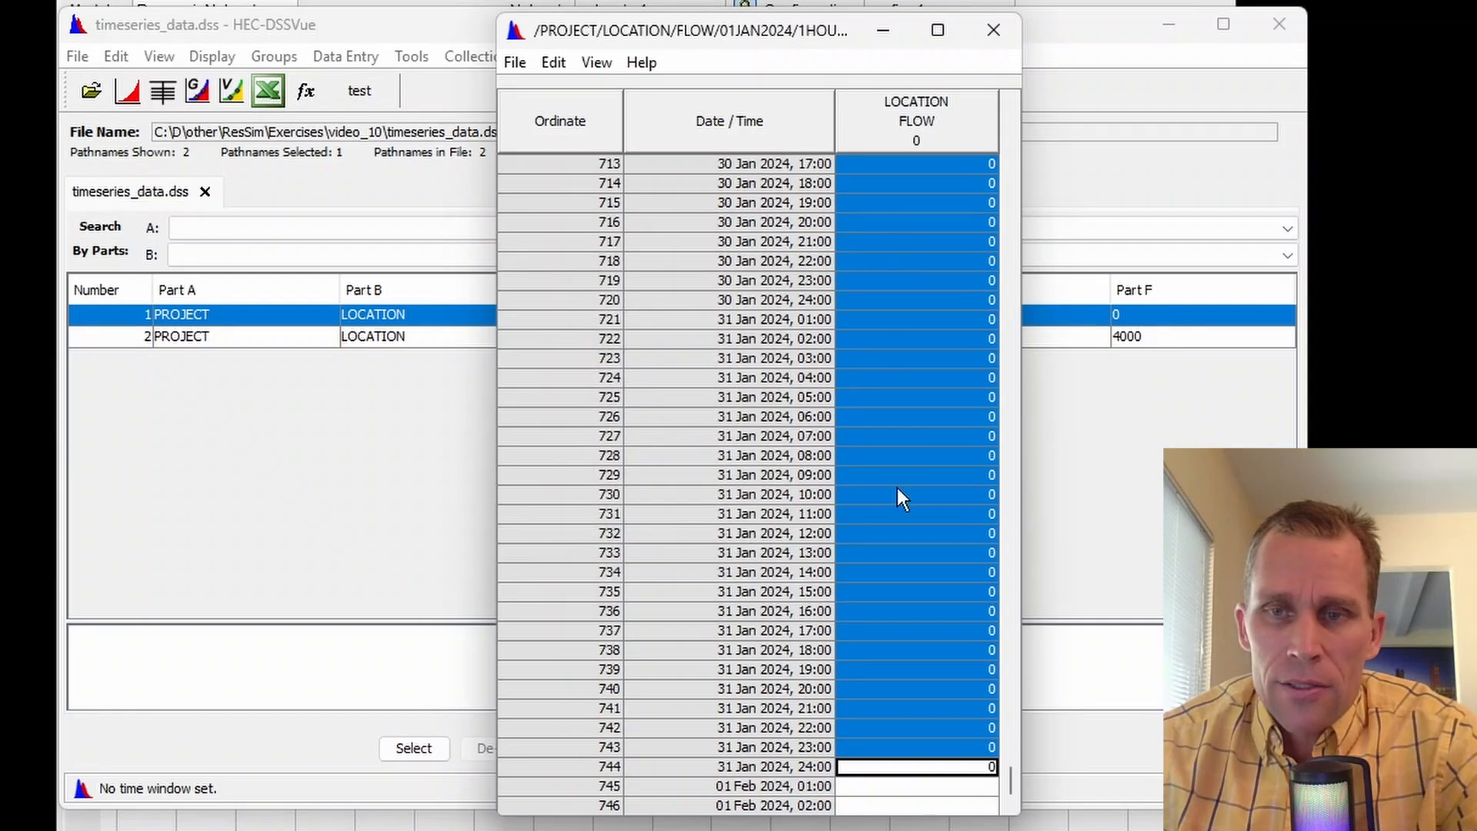
Save the edited zero-flow record and close its table
double_click(893, 337)
double_click(916, 297)
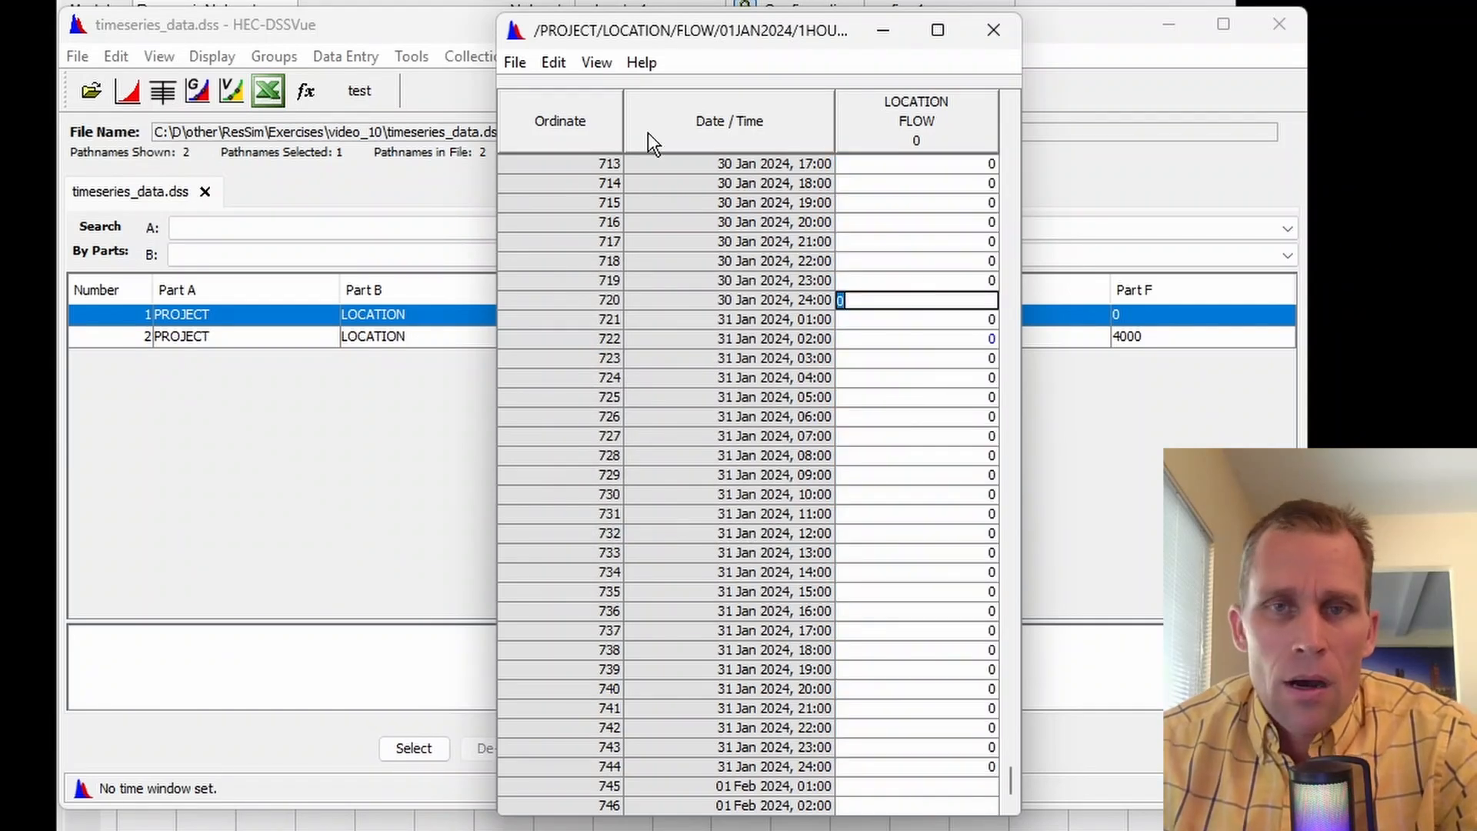
click(506, 68)
click(545, 95)
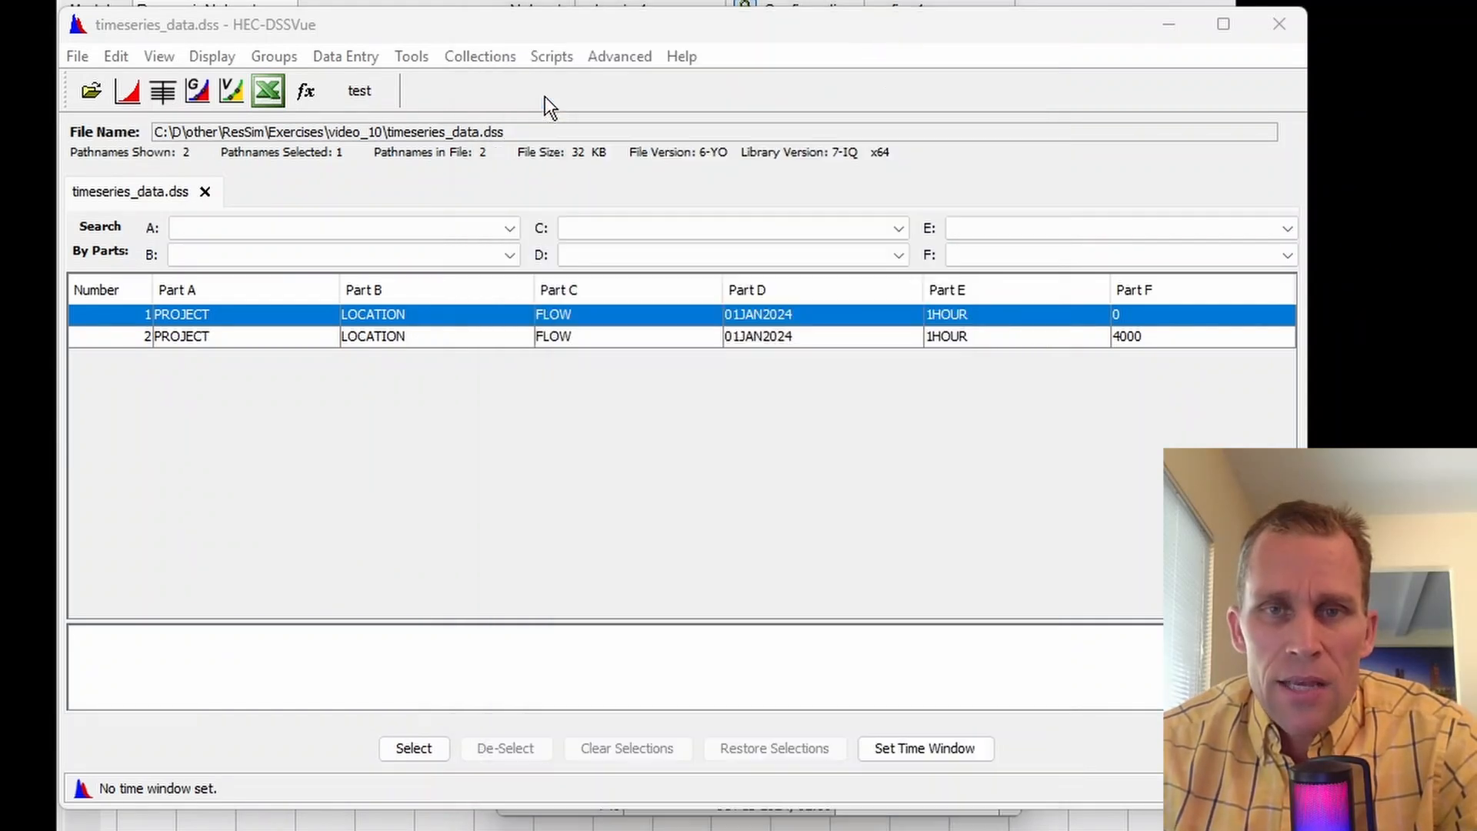
click(673, 441)
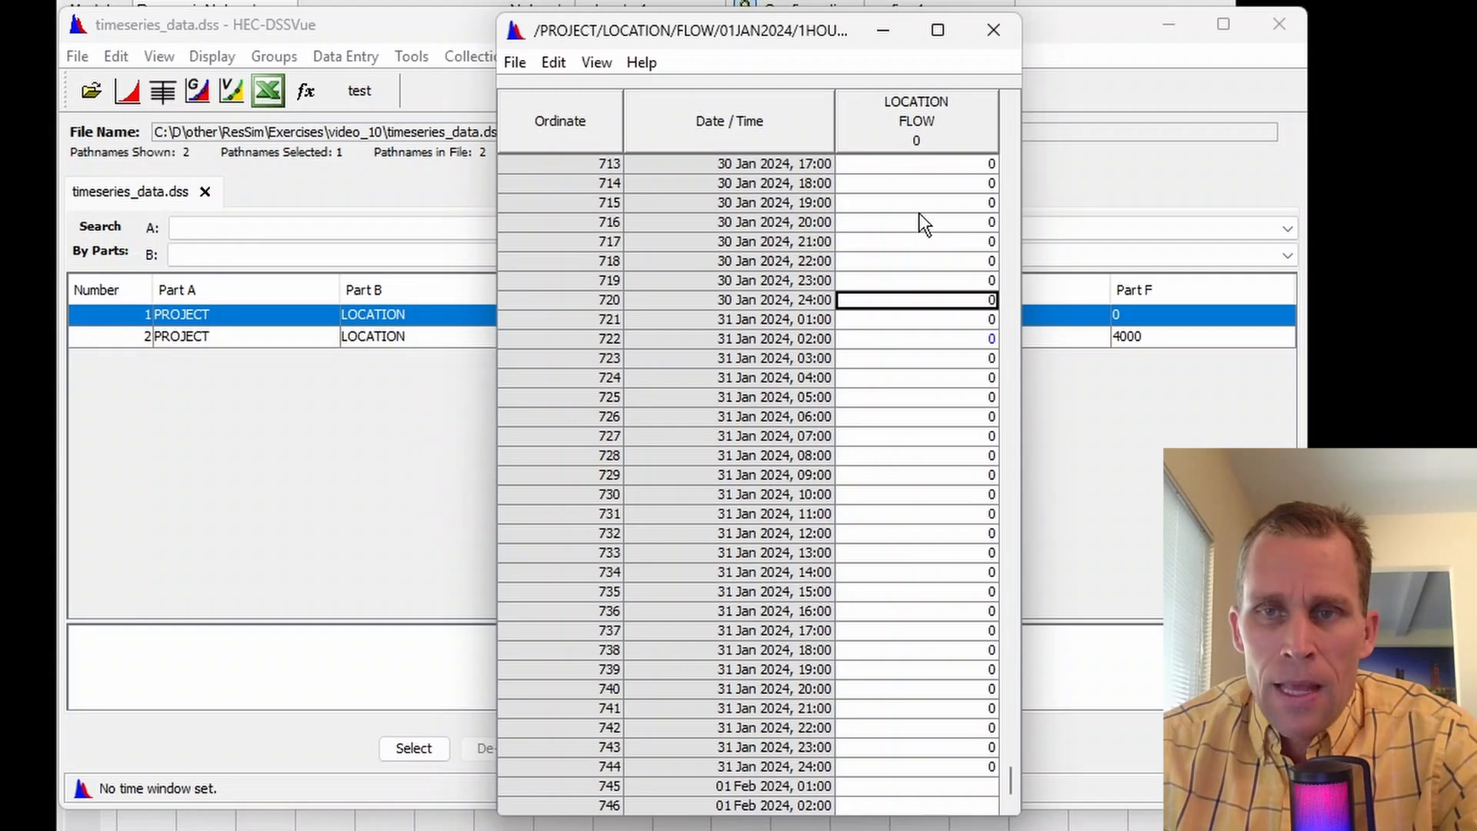
click(997, 40)
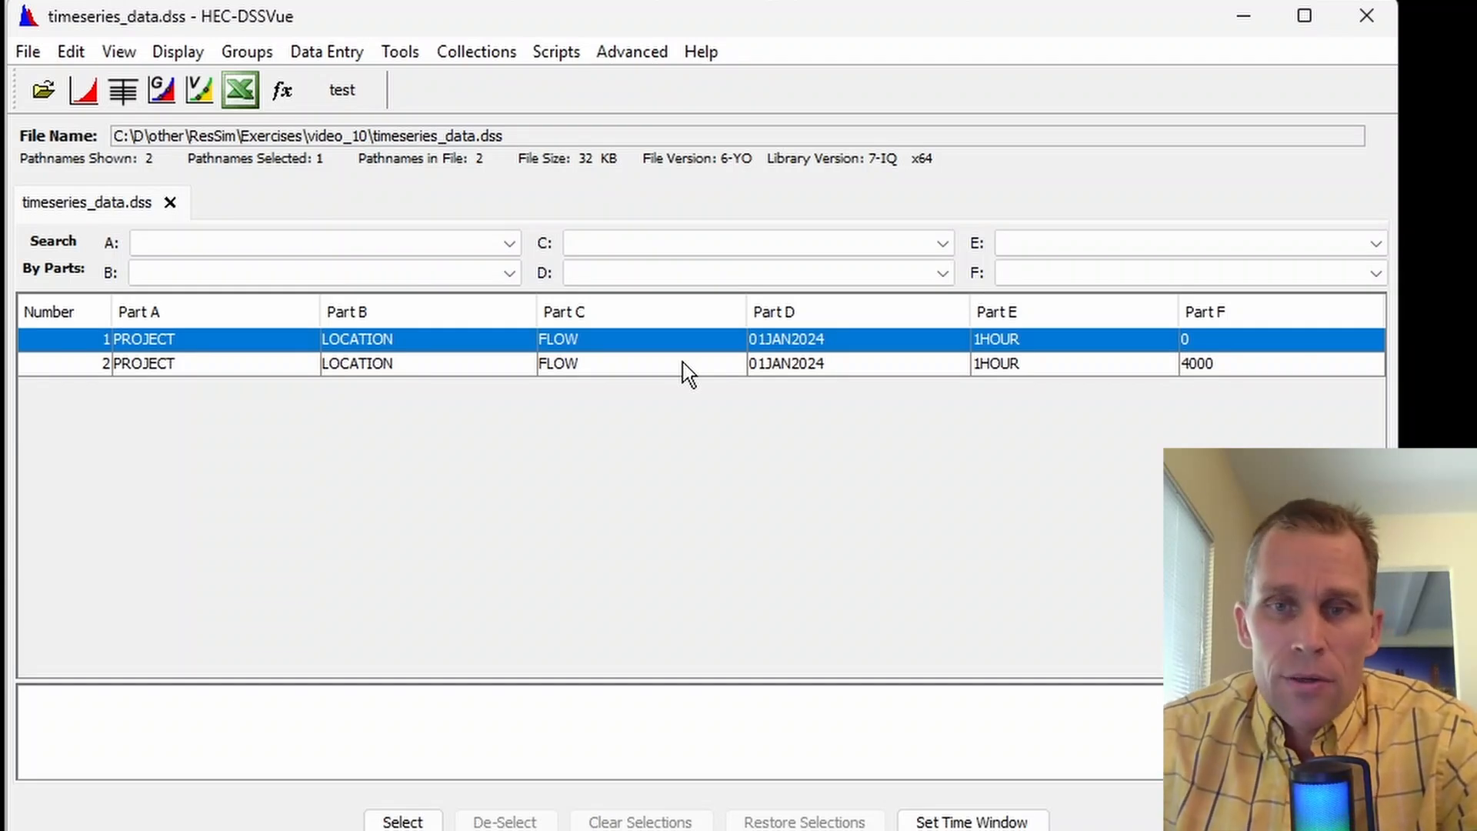
Duplicate the zero-flow record, changing pathname part F to 0-4000-0
click(655, 348)
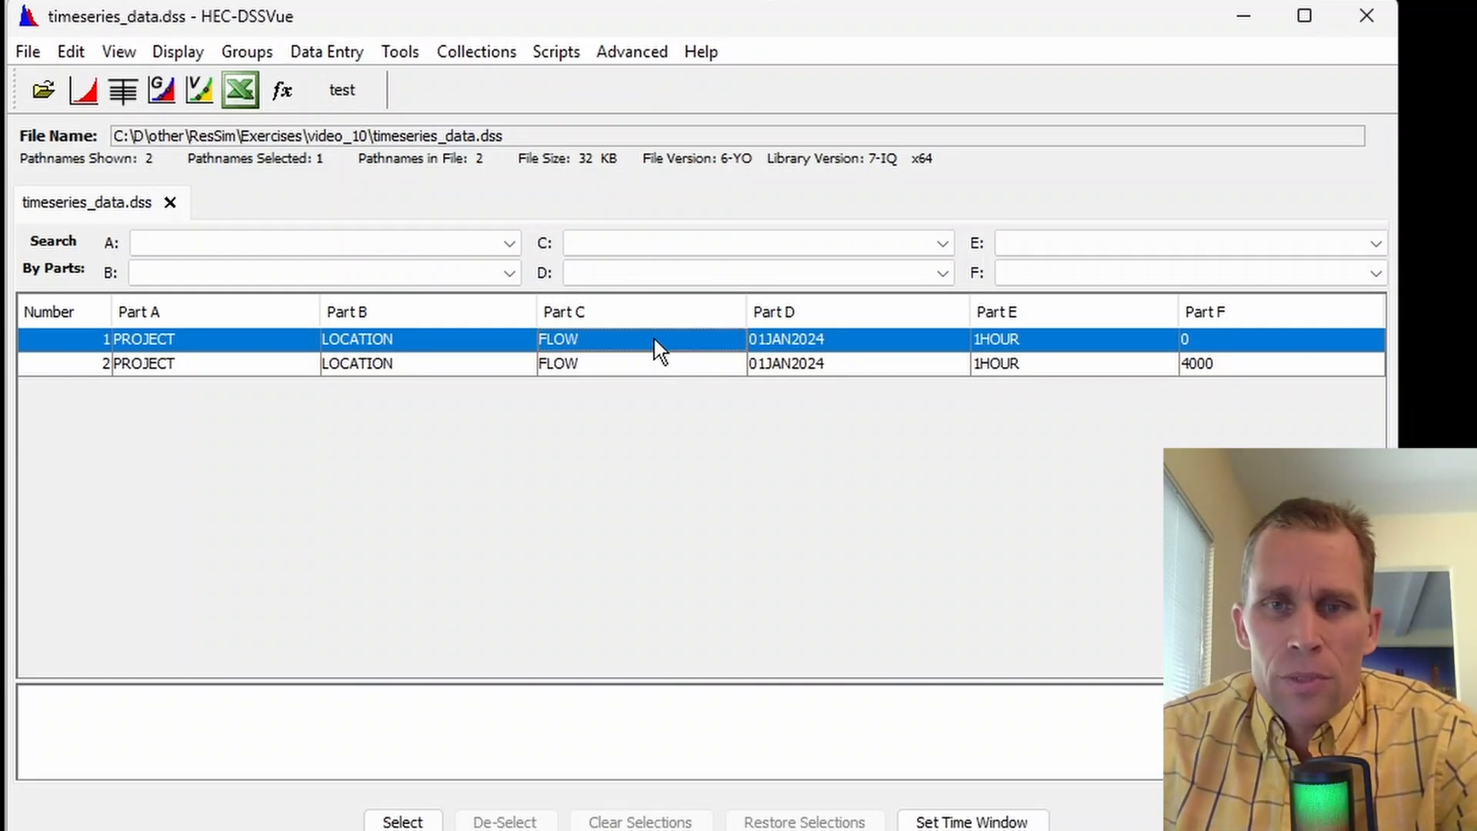
right_click(653, 352)
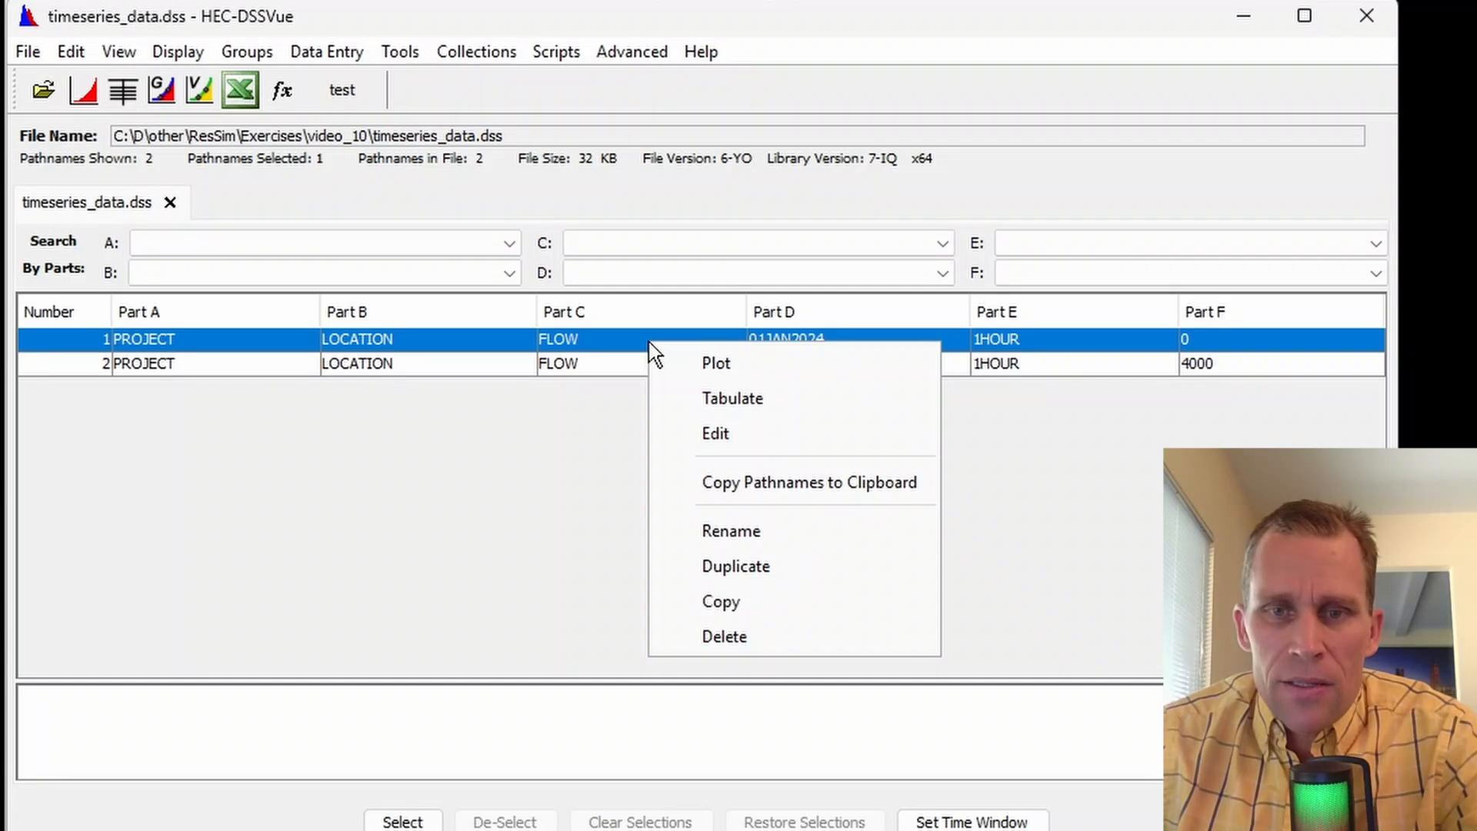
click(737, 577)
click(701, 523)
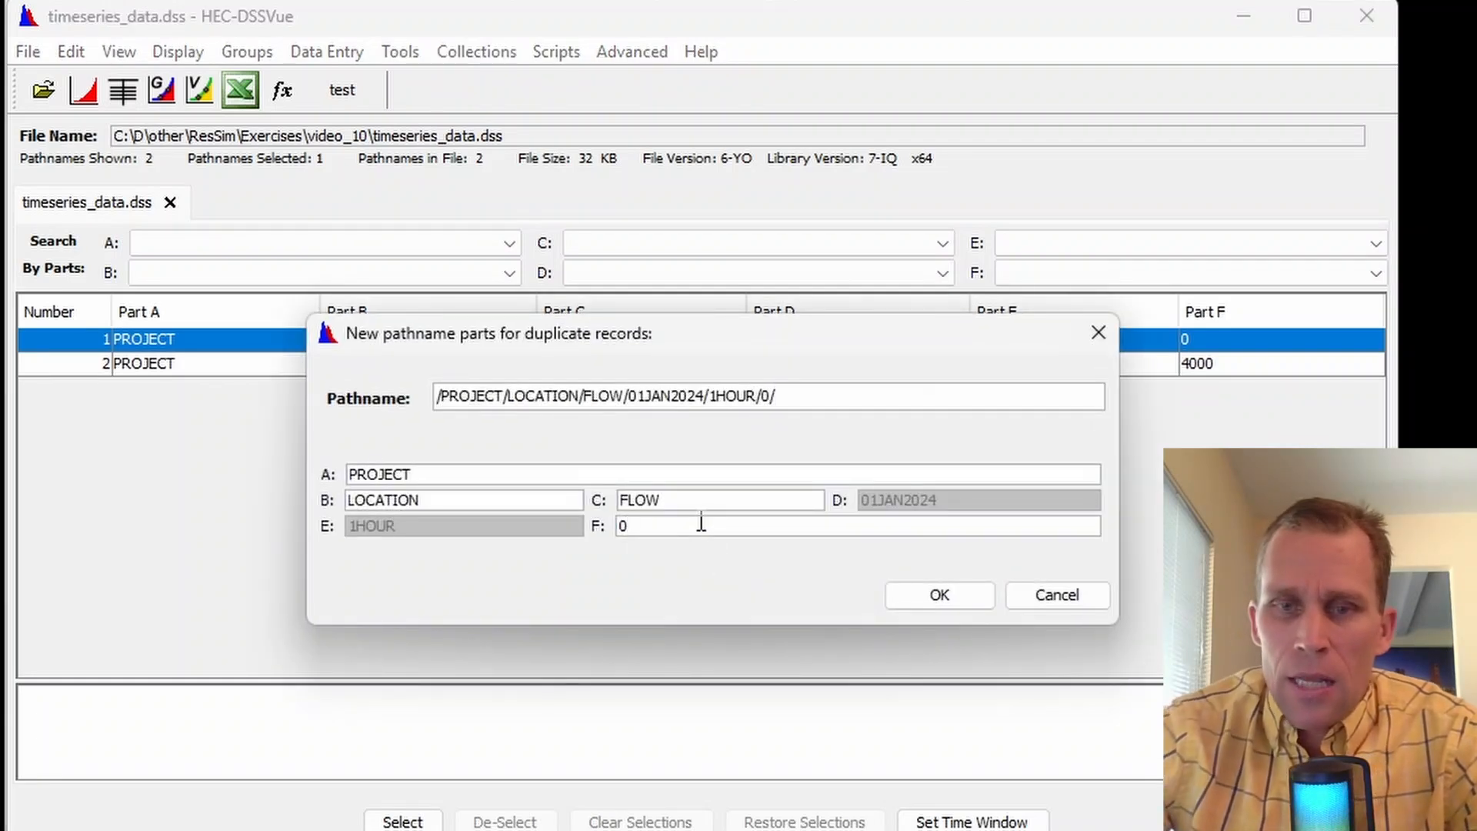
text(-4000-)
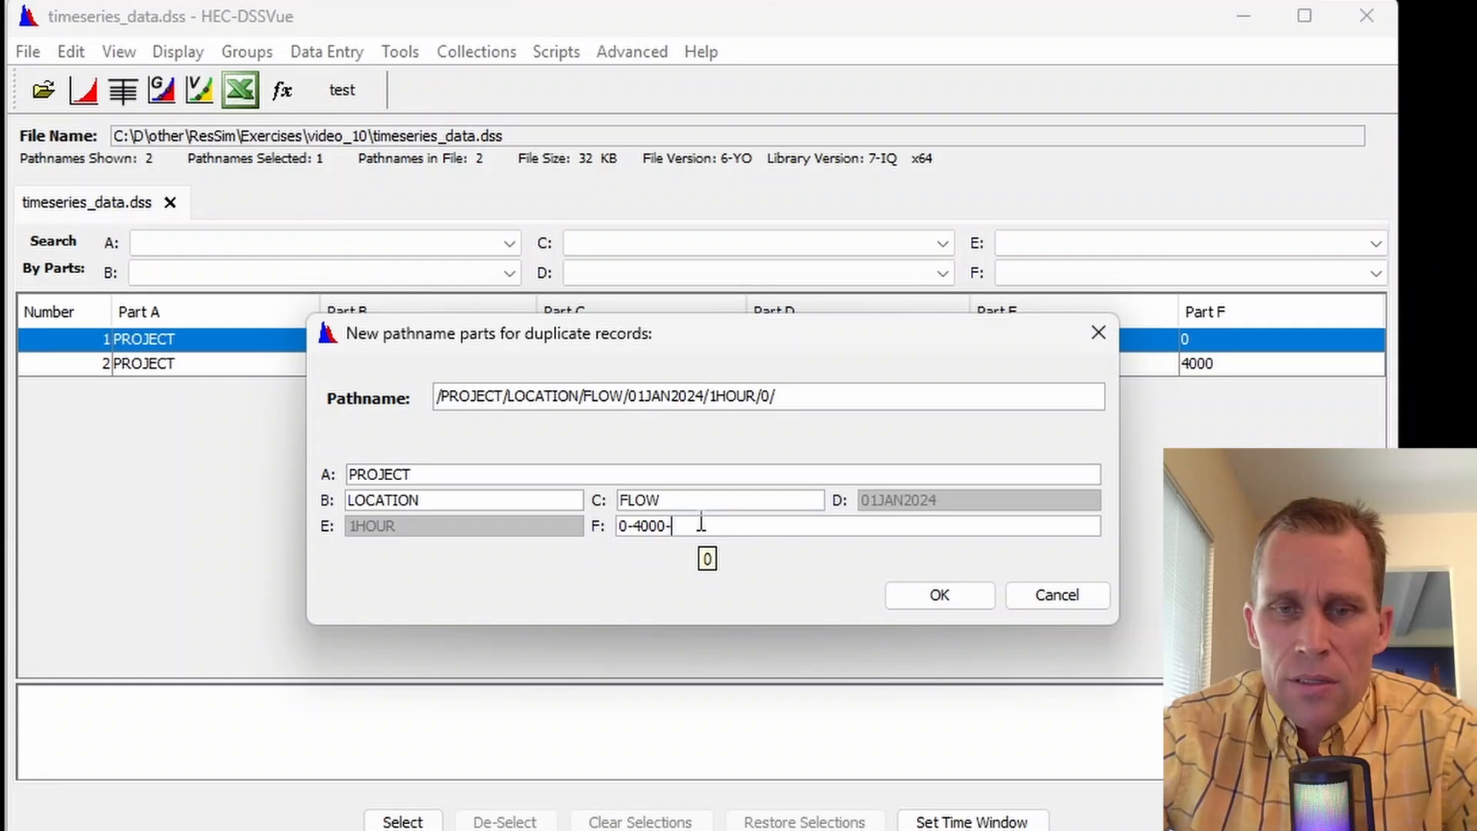
text(0)
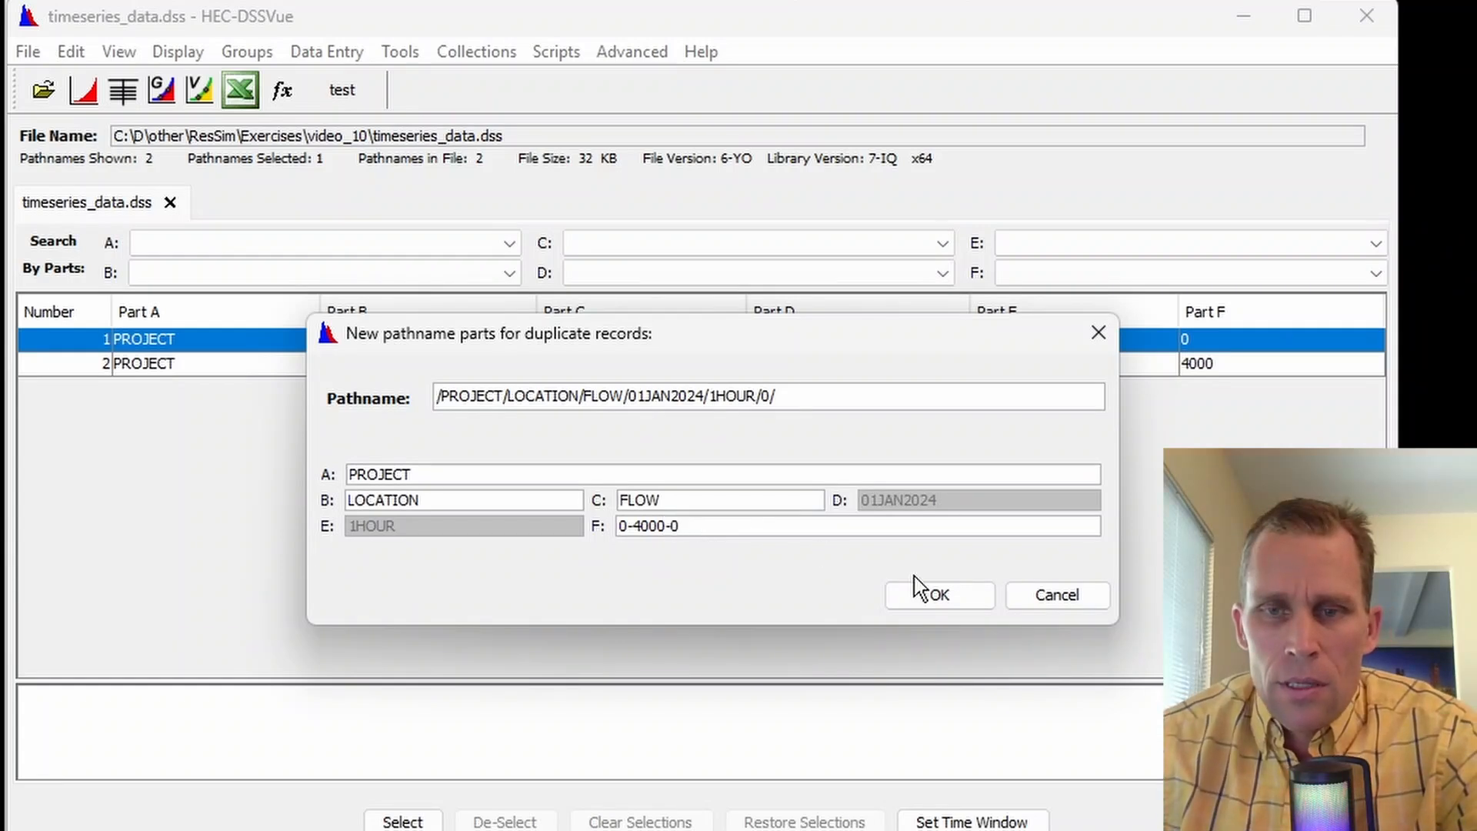
click(940, 600)
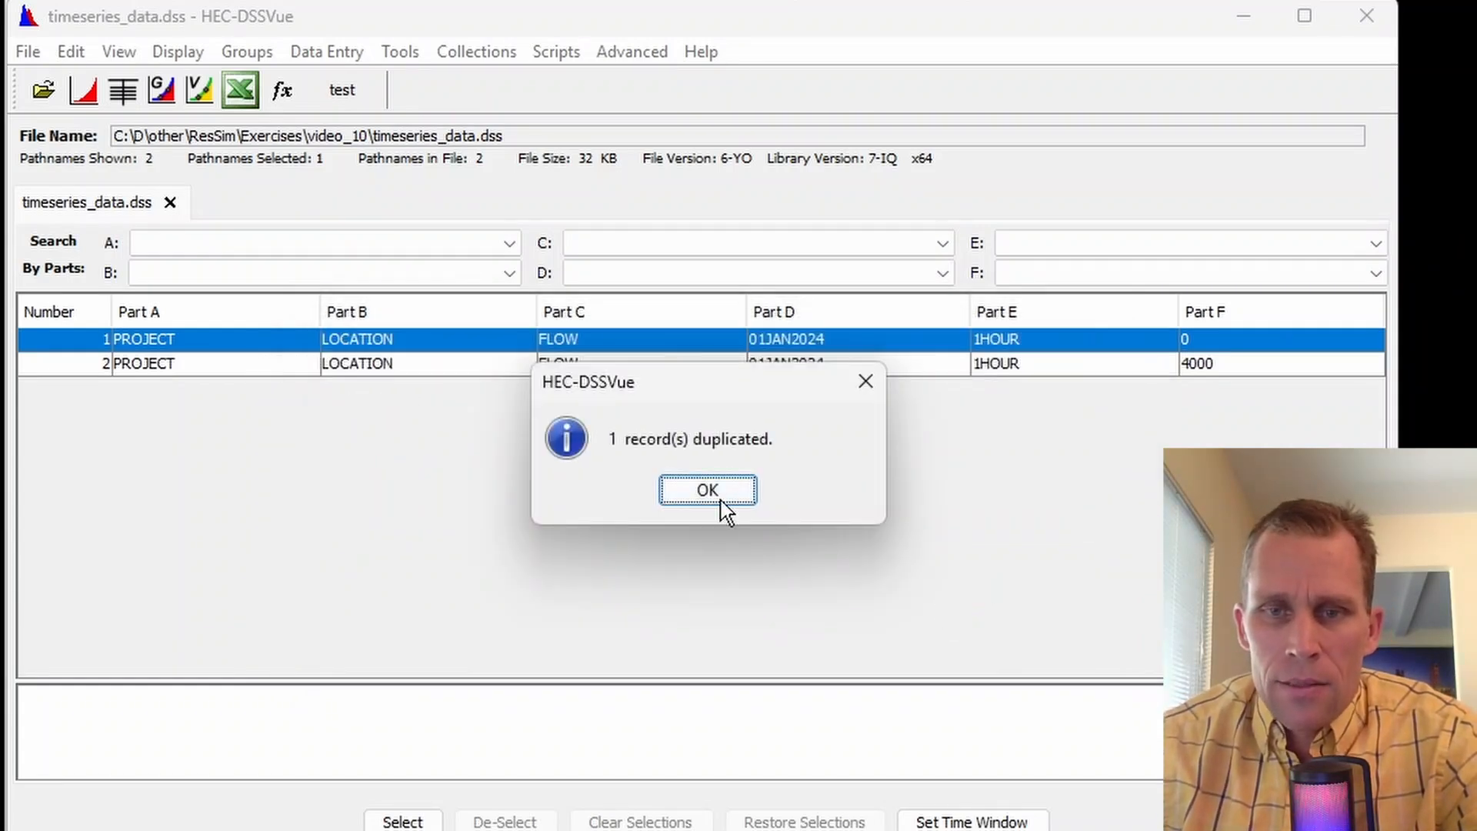
click(719, 500)
Open the duplicated 0-4000-0 flow record for editing and reposition its table window
click(791, 367)
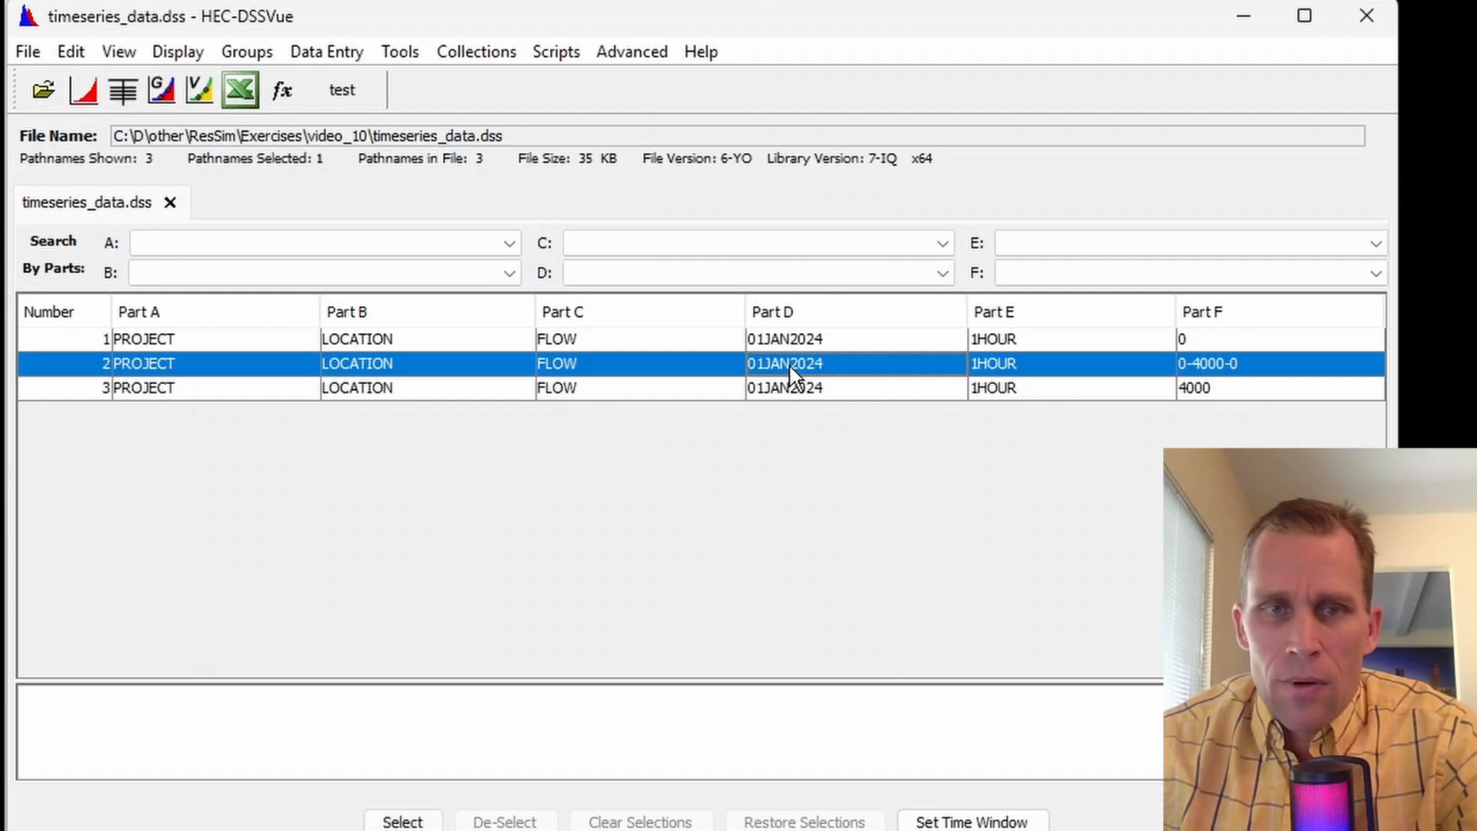
right_click(792, 377)
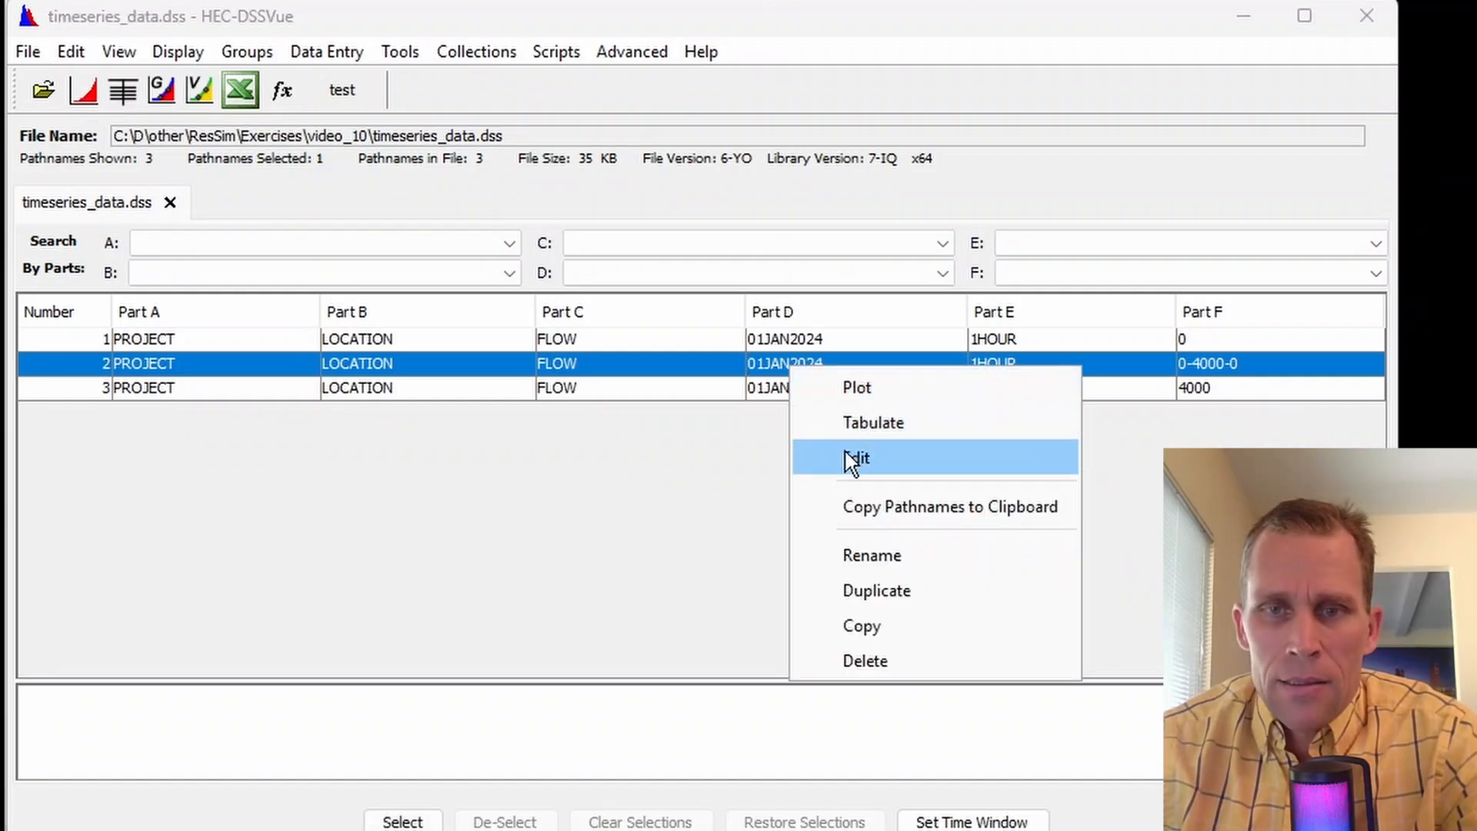
click(851, 454)
drag(78, 0, 689, 9)
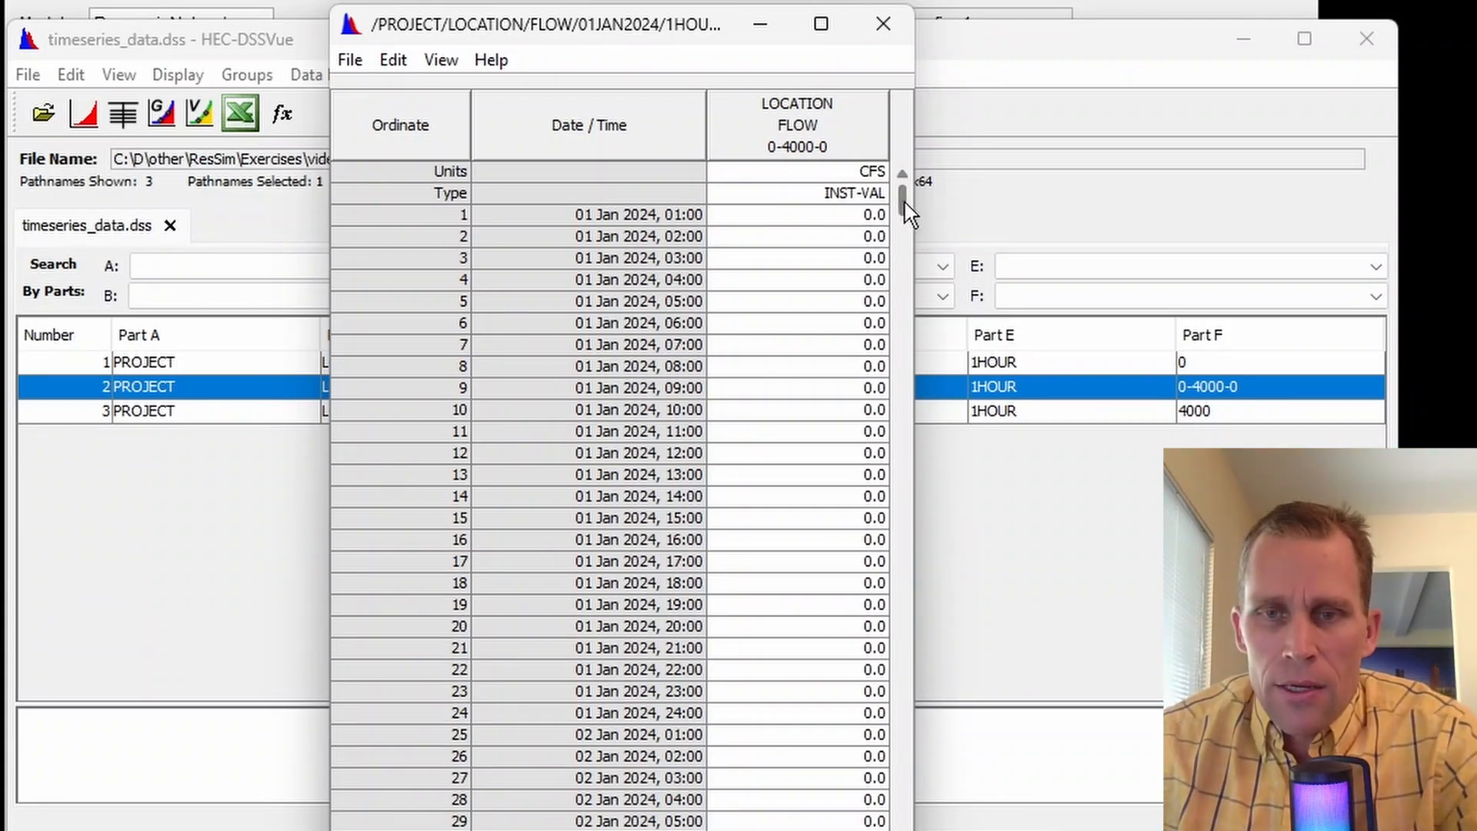
Set the flow at 07 Jan 2024, 01:00 to 4000 in the 0-4000-0 record
drag(904, 202, 911, 315)
scroll(725, 556, down, 4)
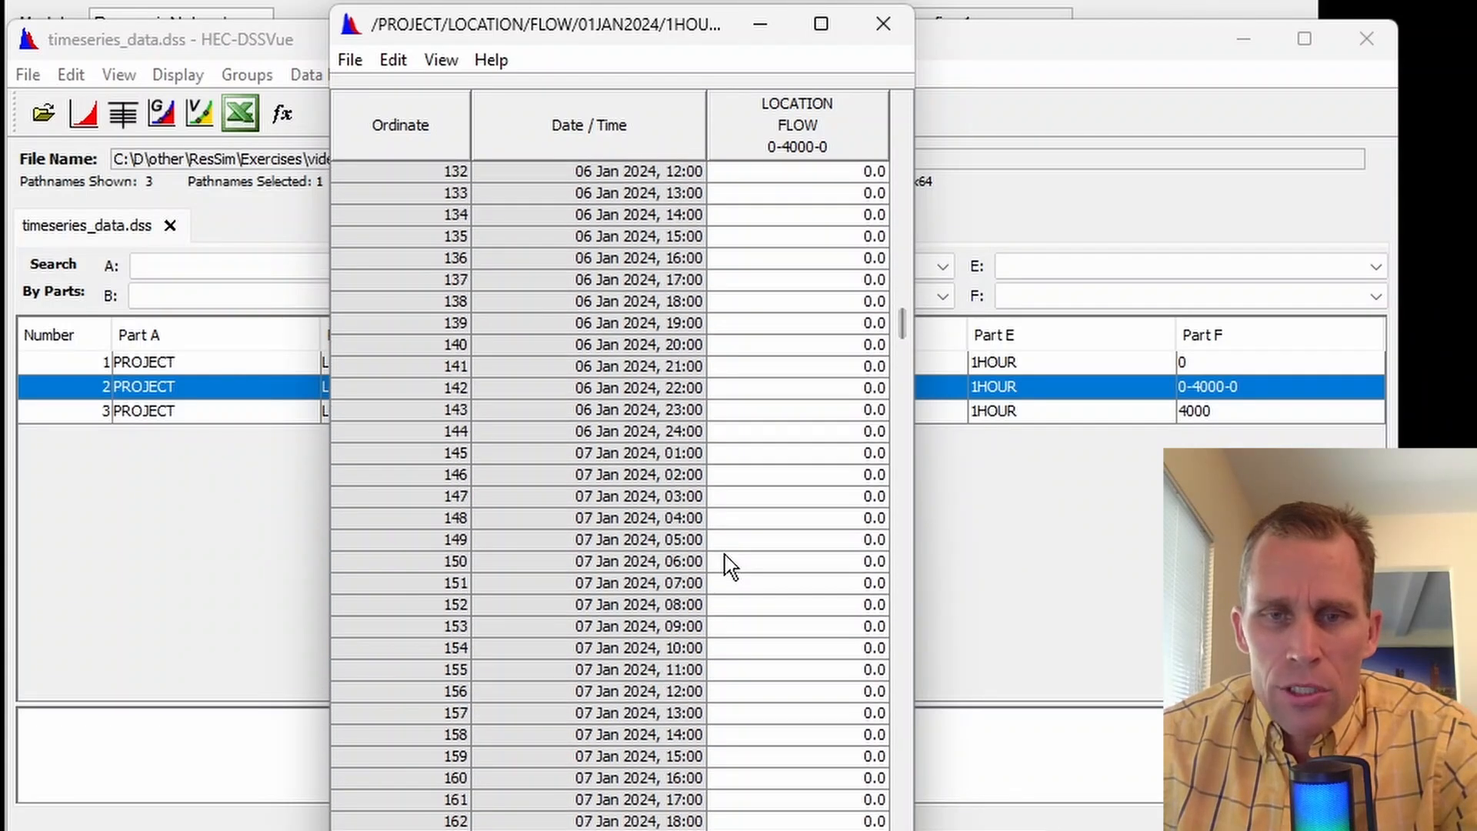
click(650, 496)
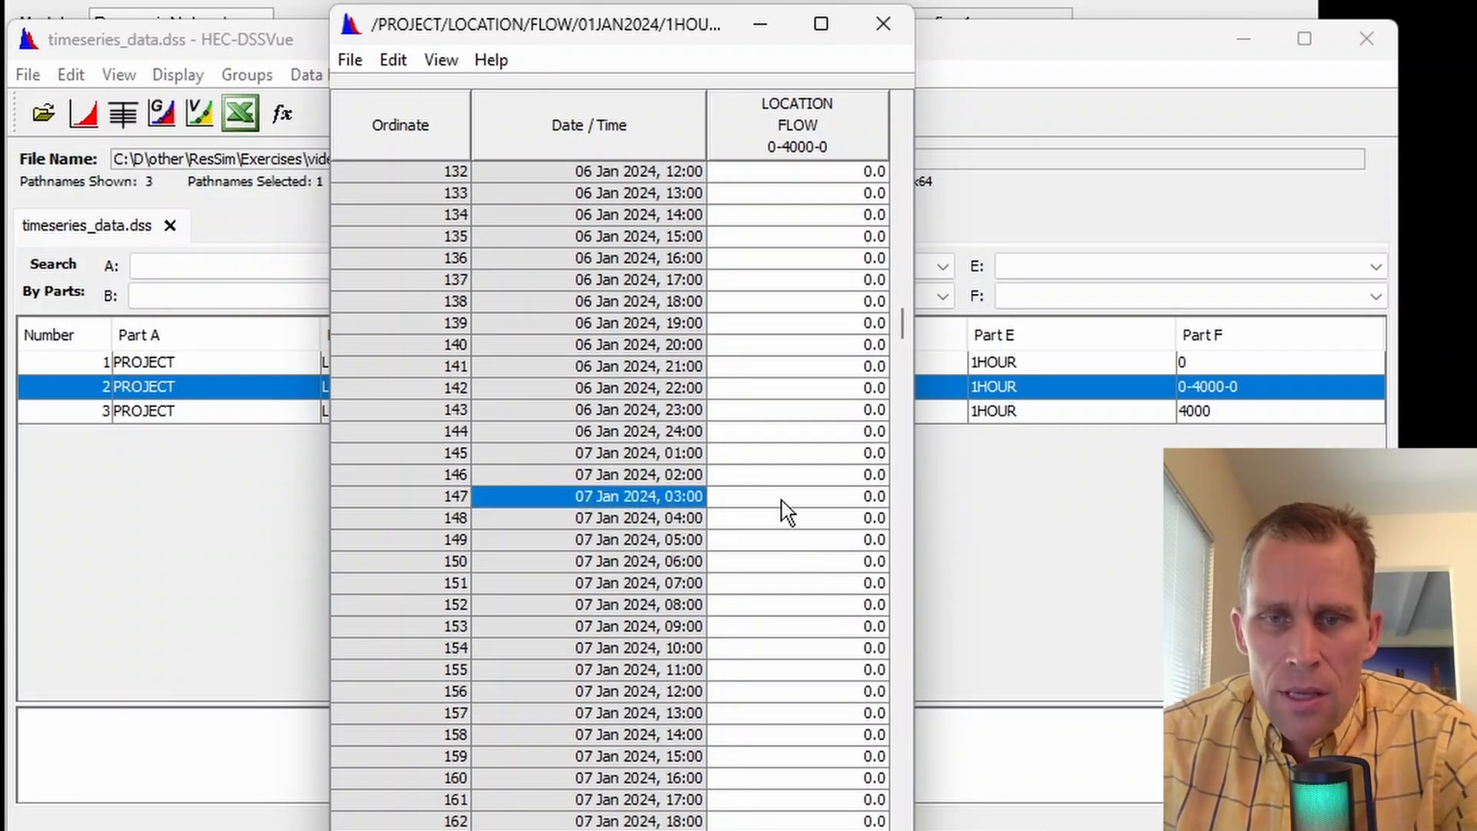
double_click(816, 457)
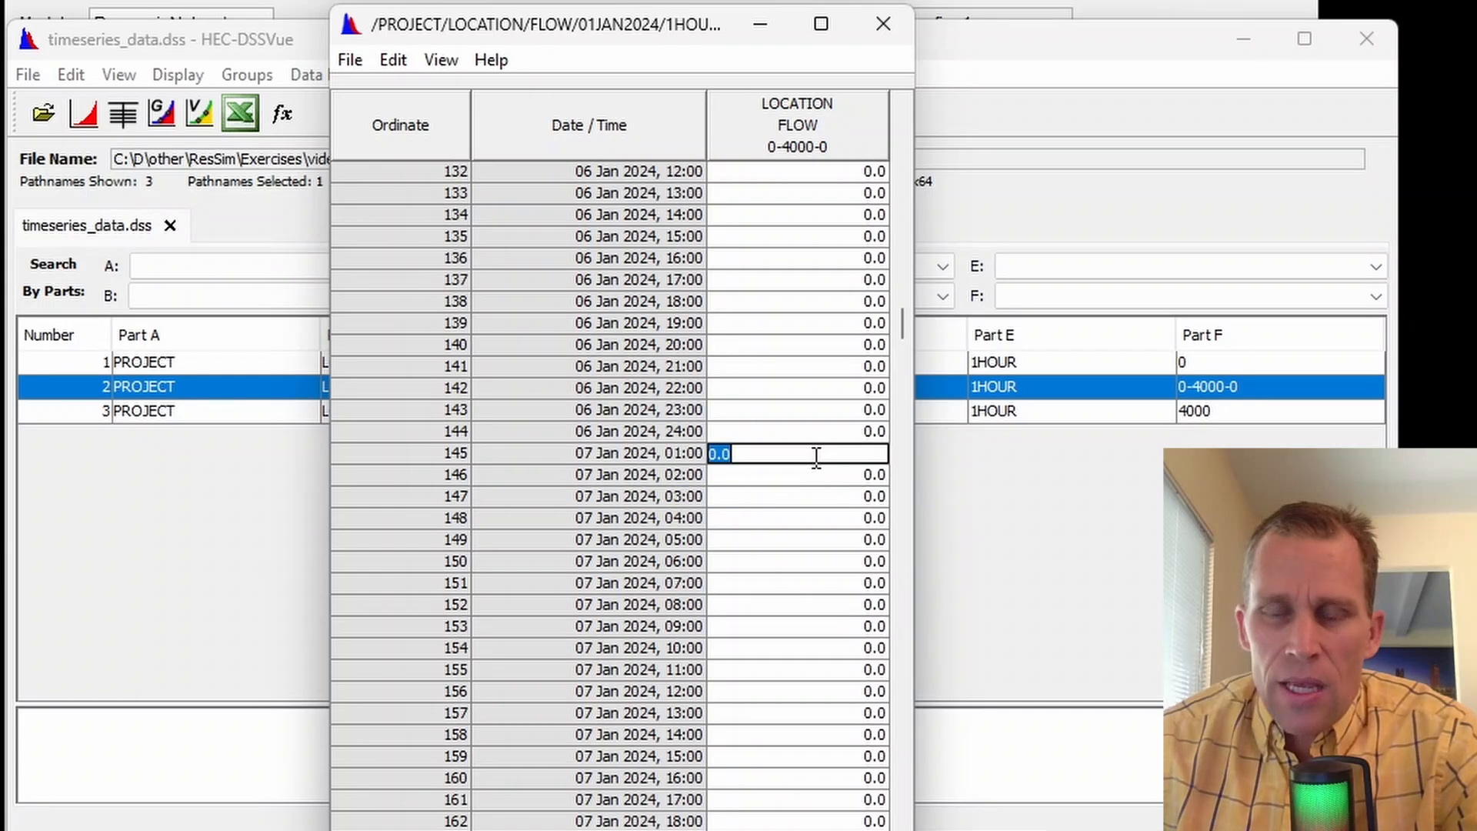
text(4000)
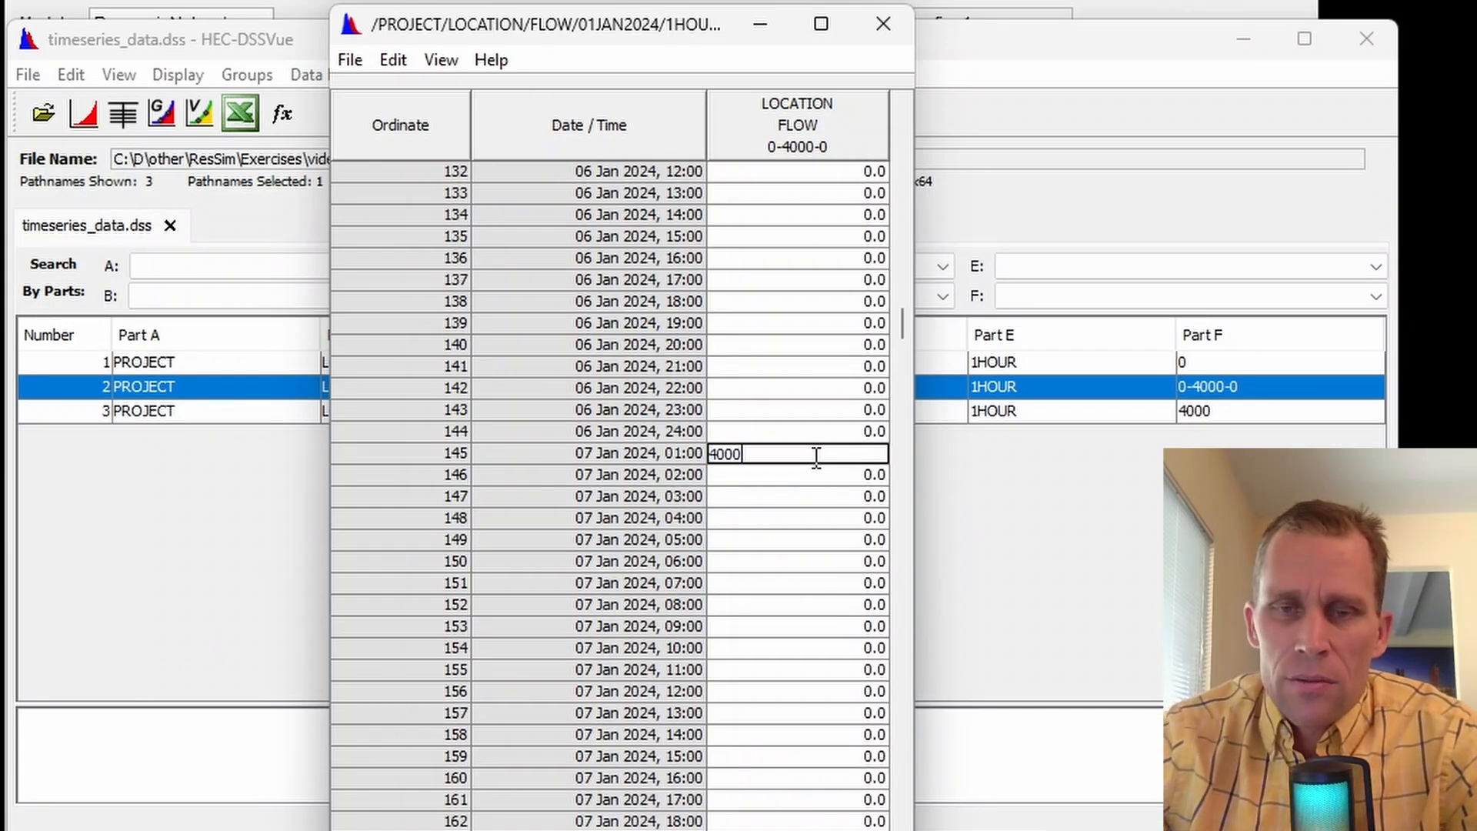
key(Return)
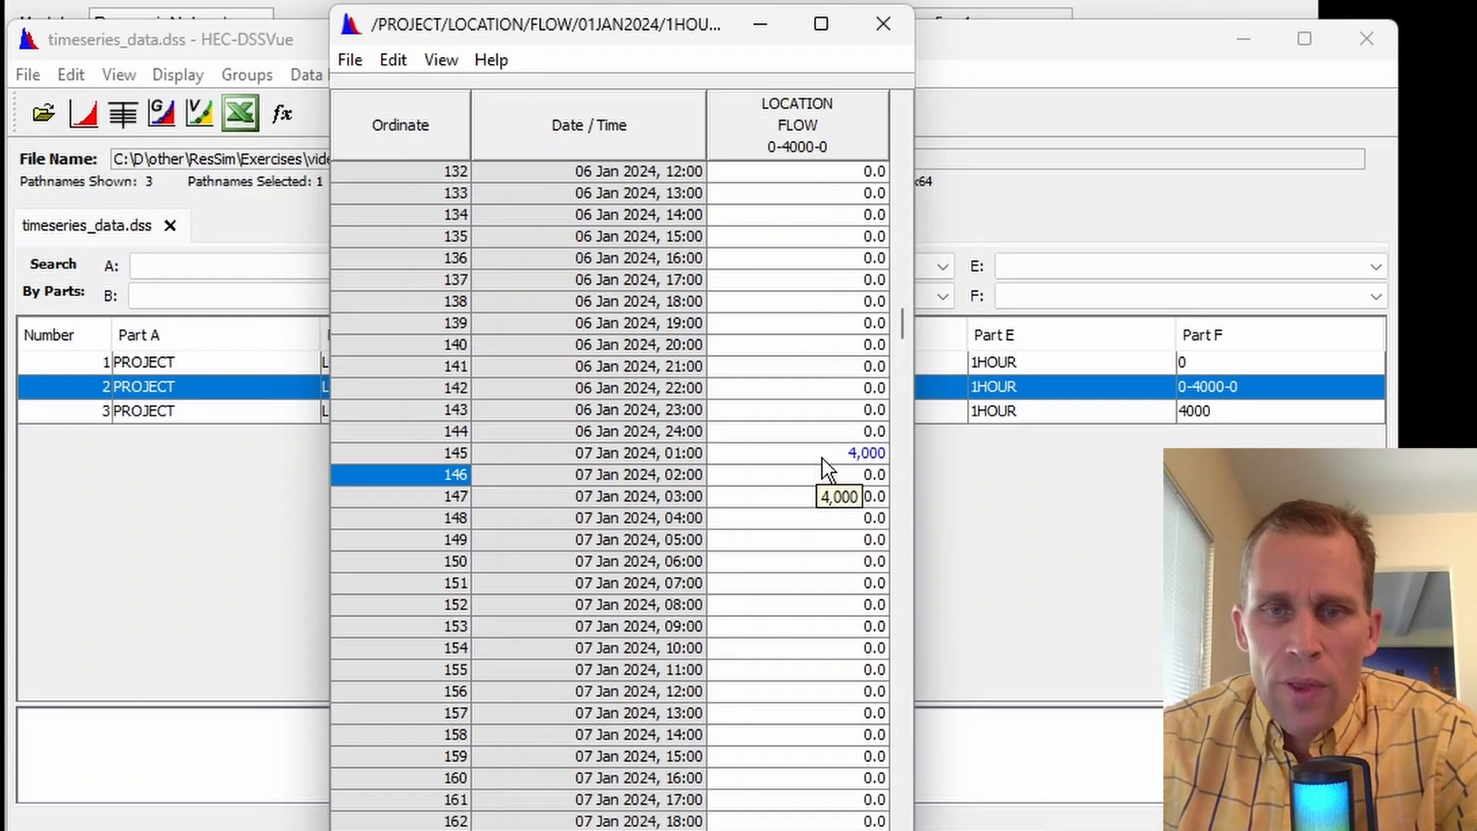
Linearly fill the flow values from 06 Jan 2024, 01:00 to 07 Jan 2024, 01:00, ramping from 0 up to 4,000
scroll(824, 458, up, 5)
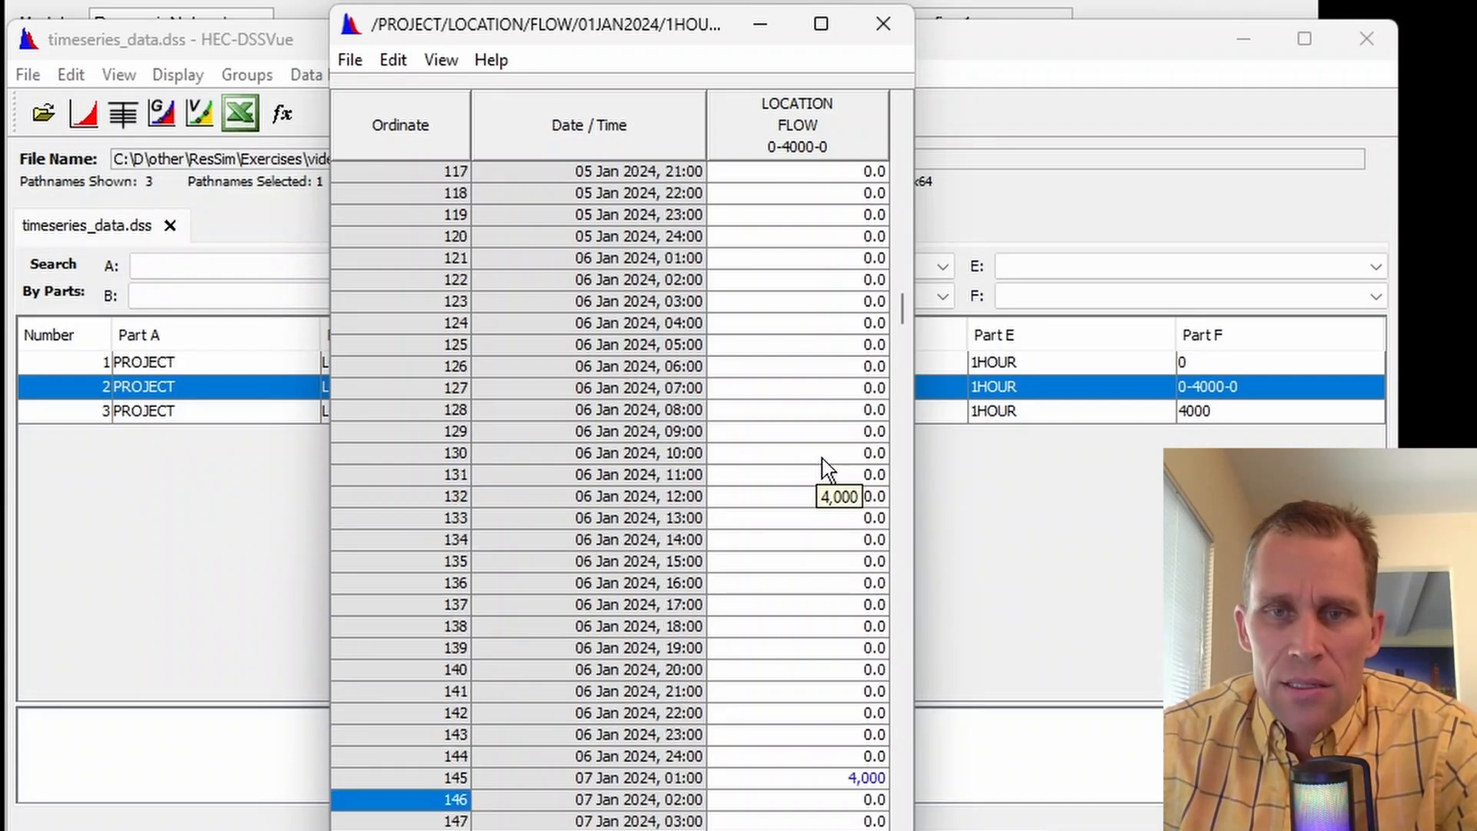
scroll(700, 288, up, 1)
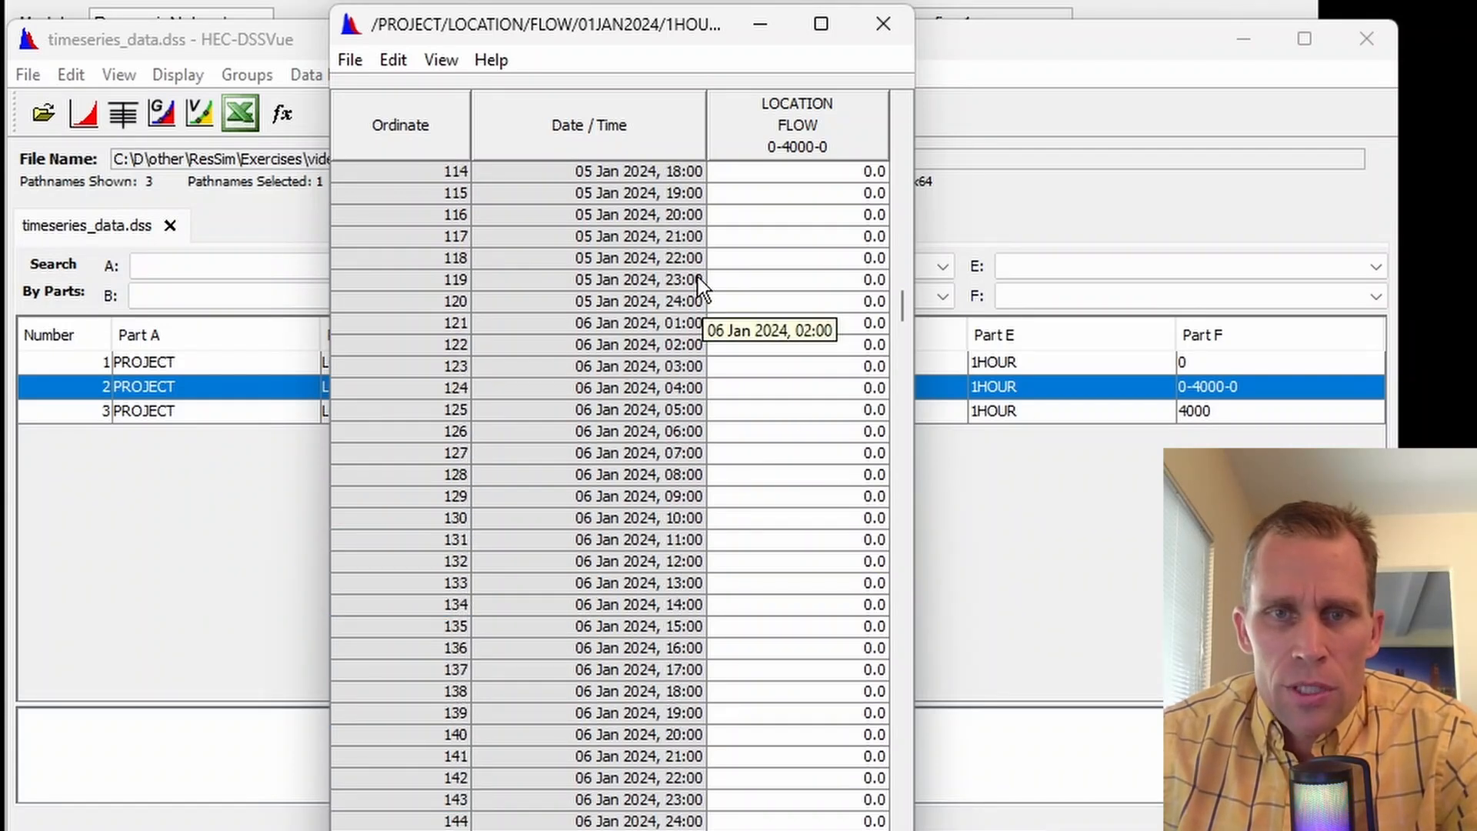
double_click(726, 324)
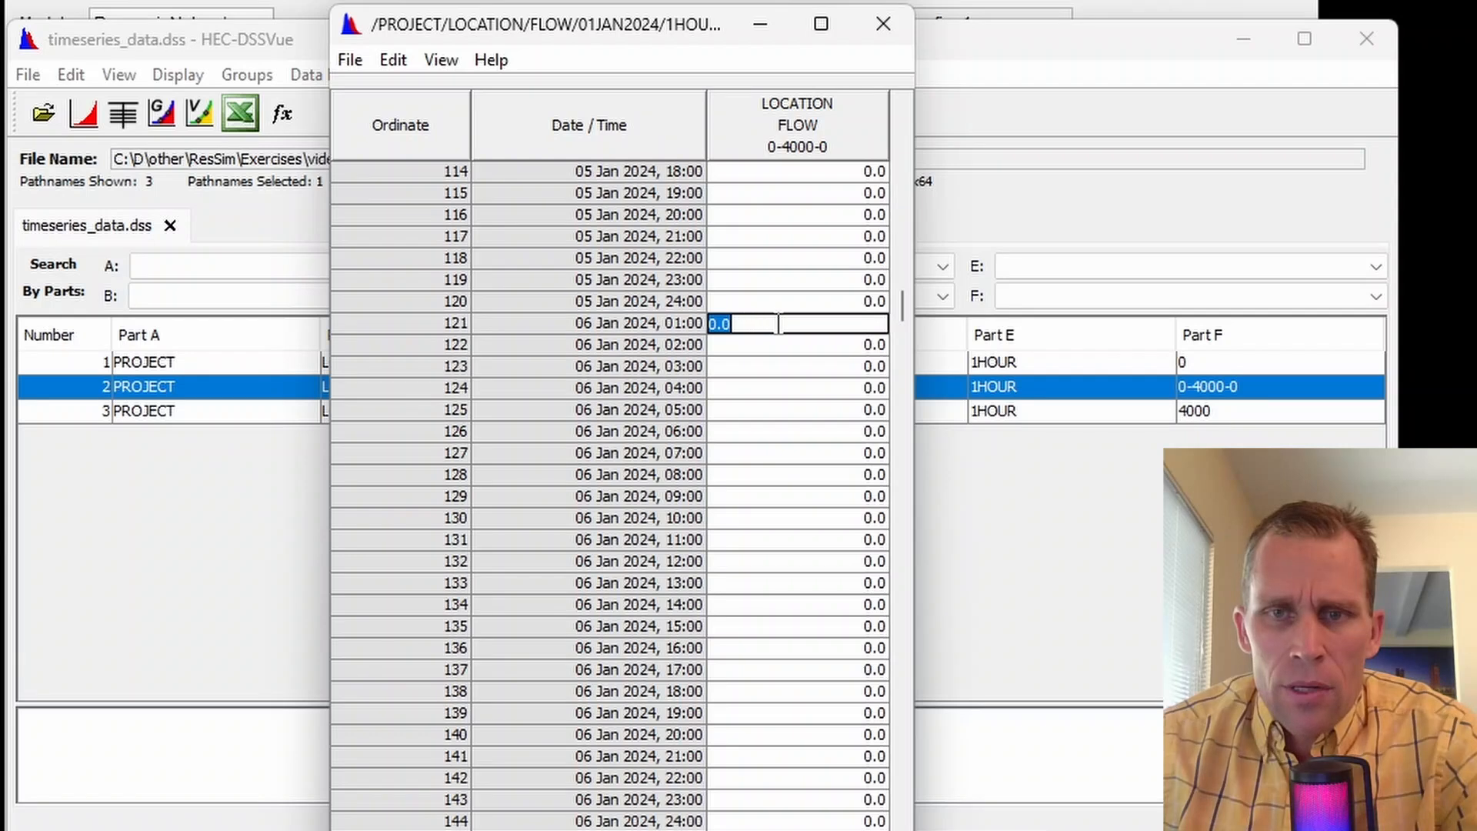
double_click(814, 302)
double_click(824, 327)
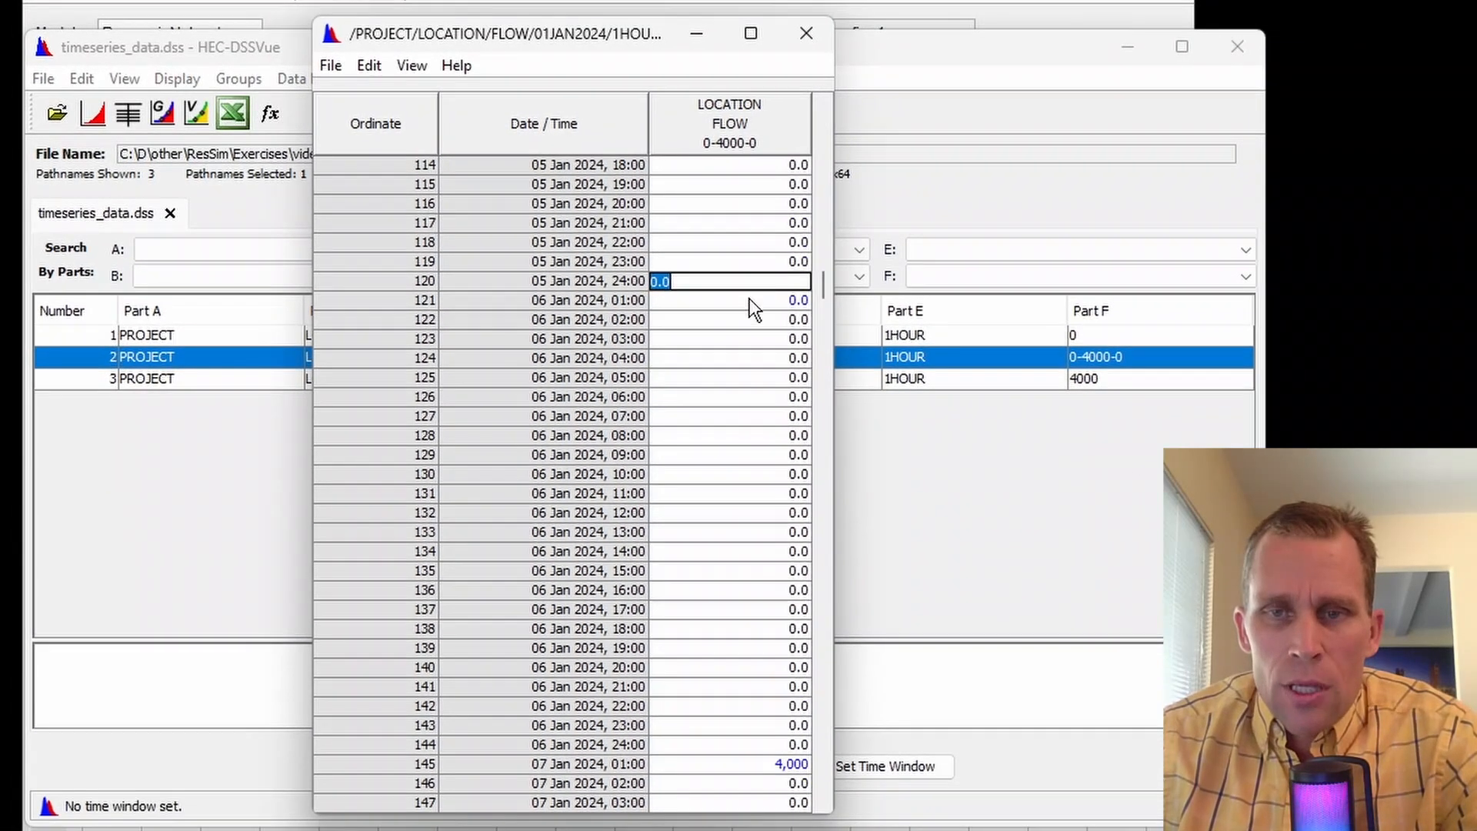
drag(820, 323, 761, 769)
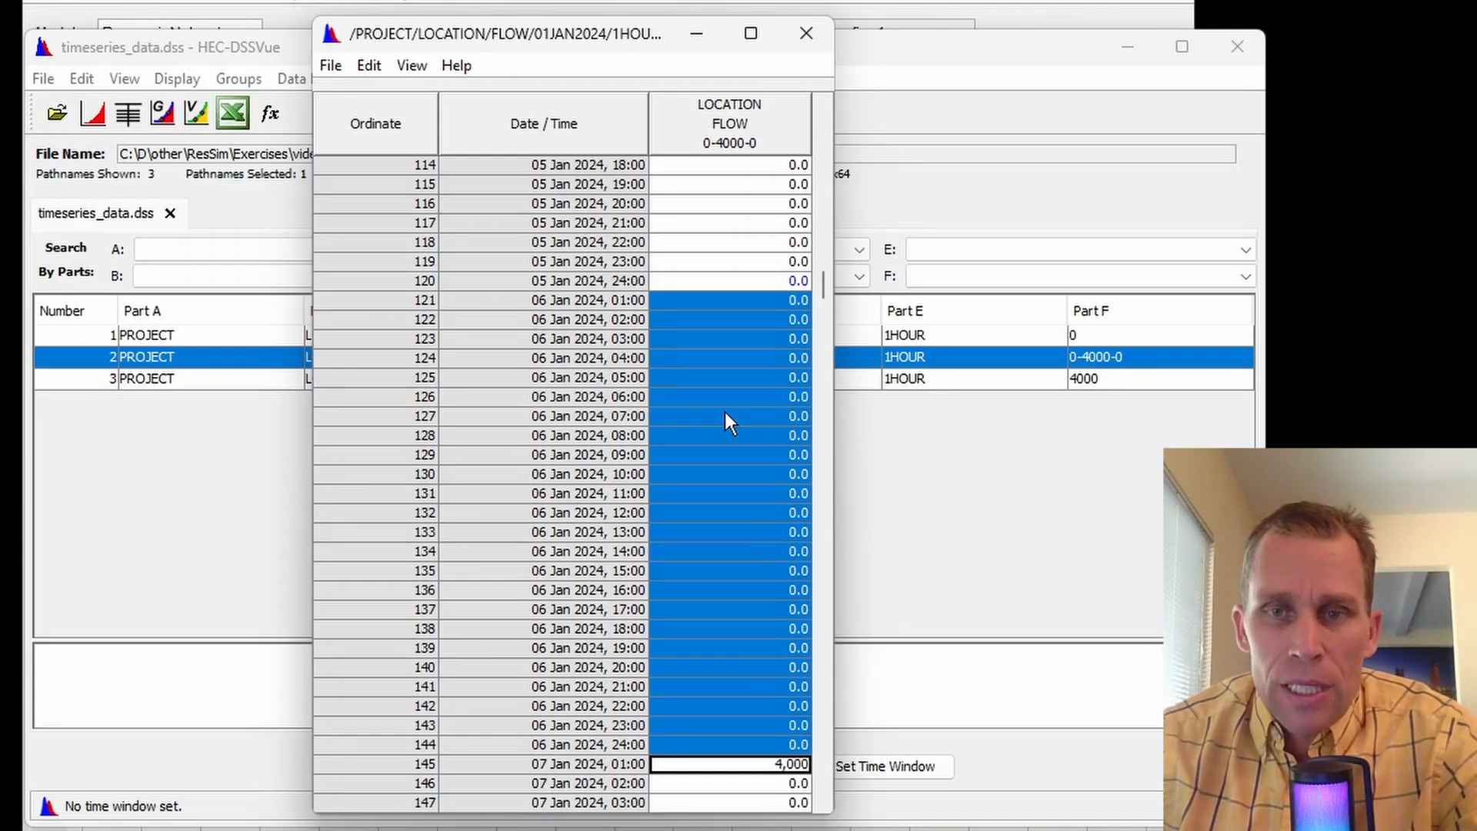
scroll(728, 420, down, 1)
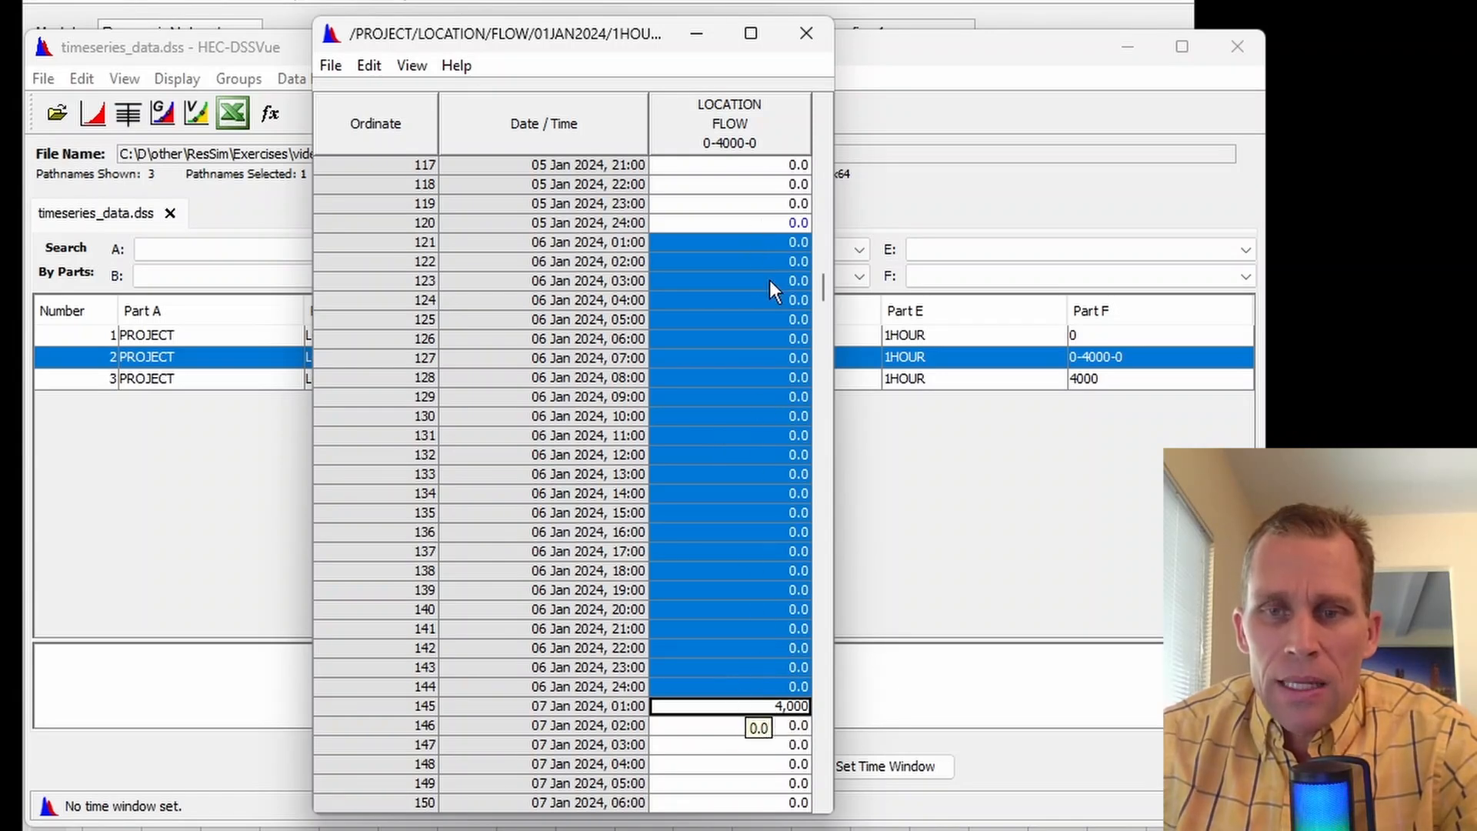
right_click(751, 432)
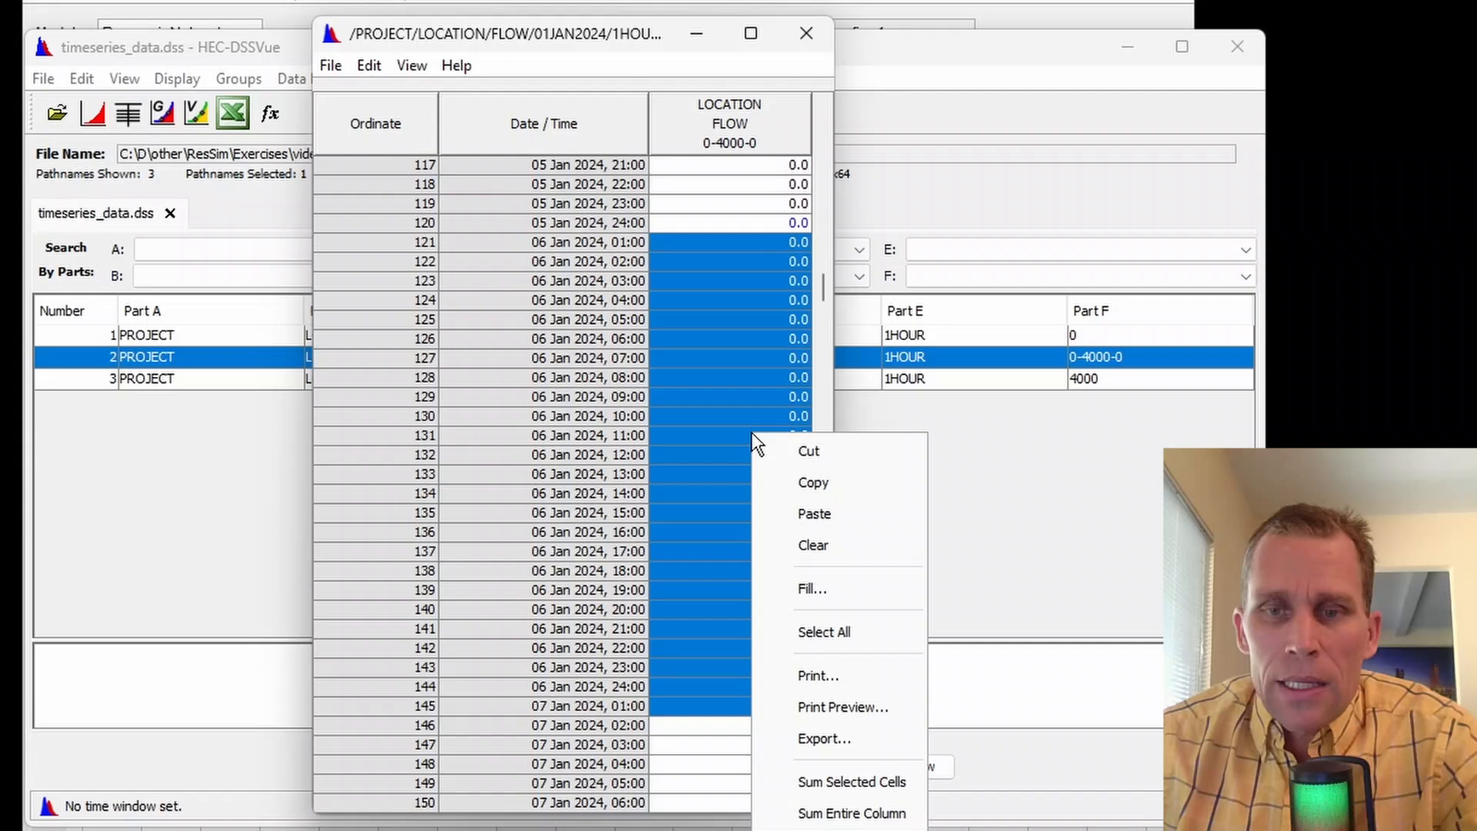
click(797, 590)
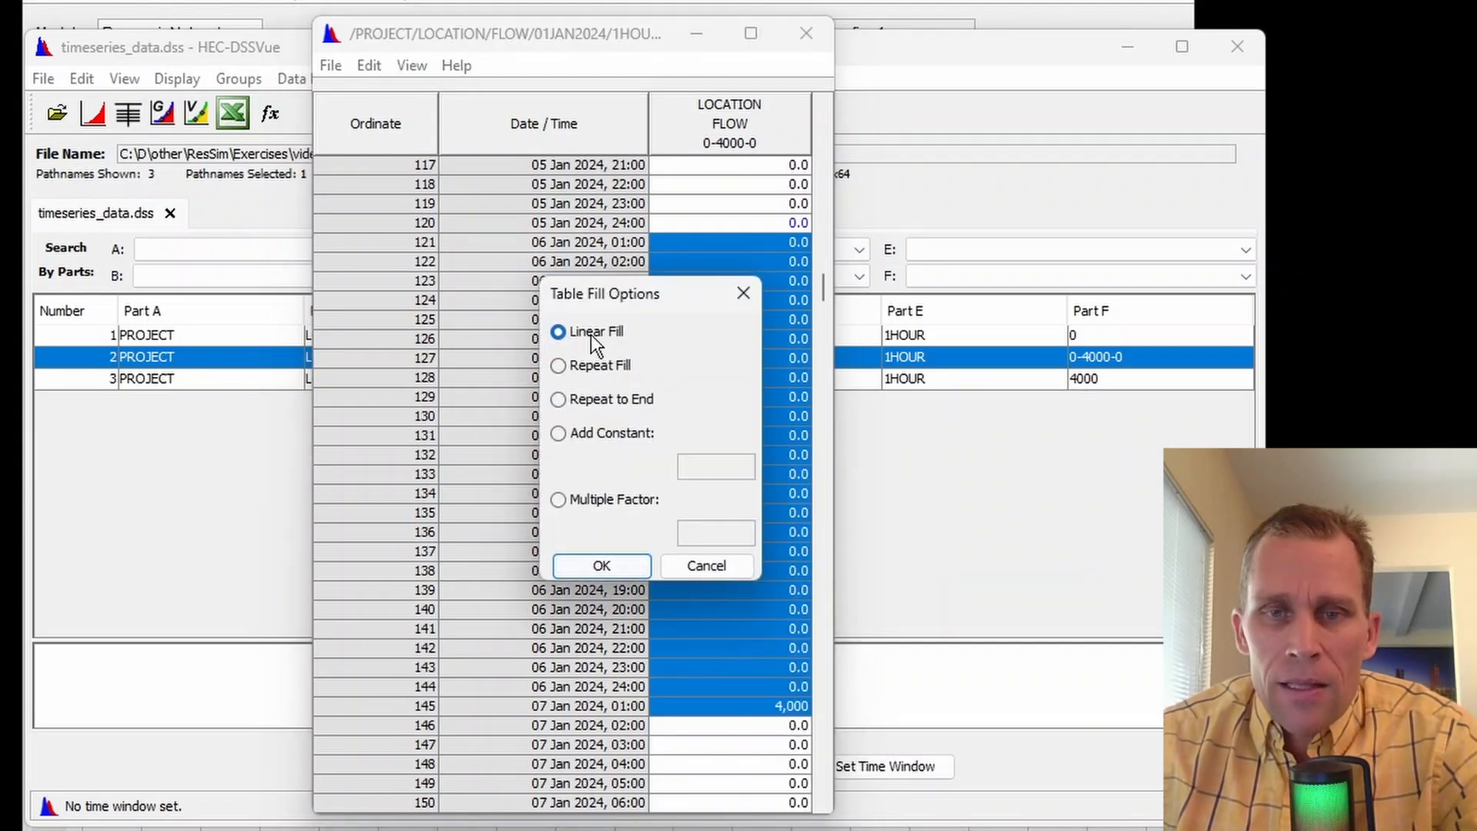
click(629, 563)
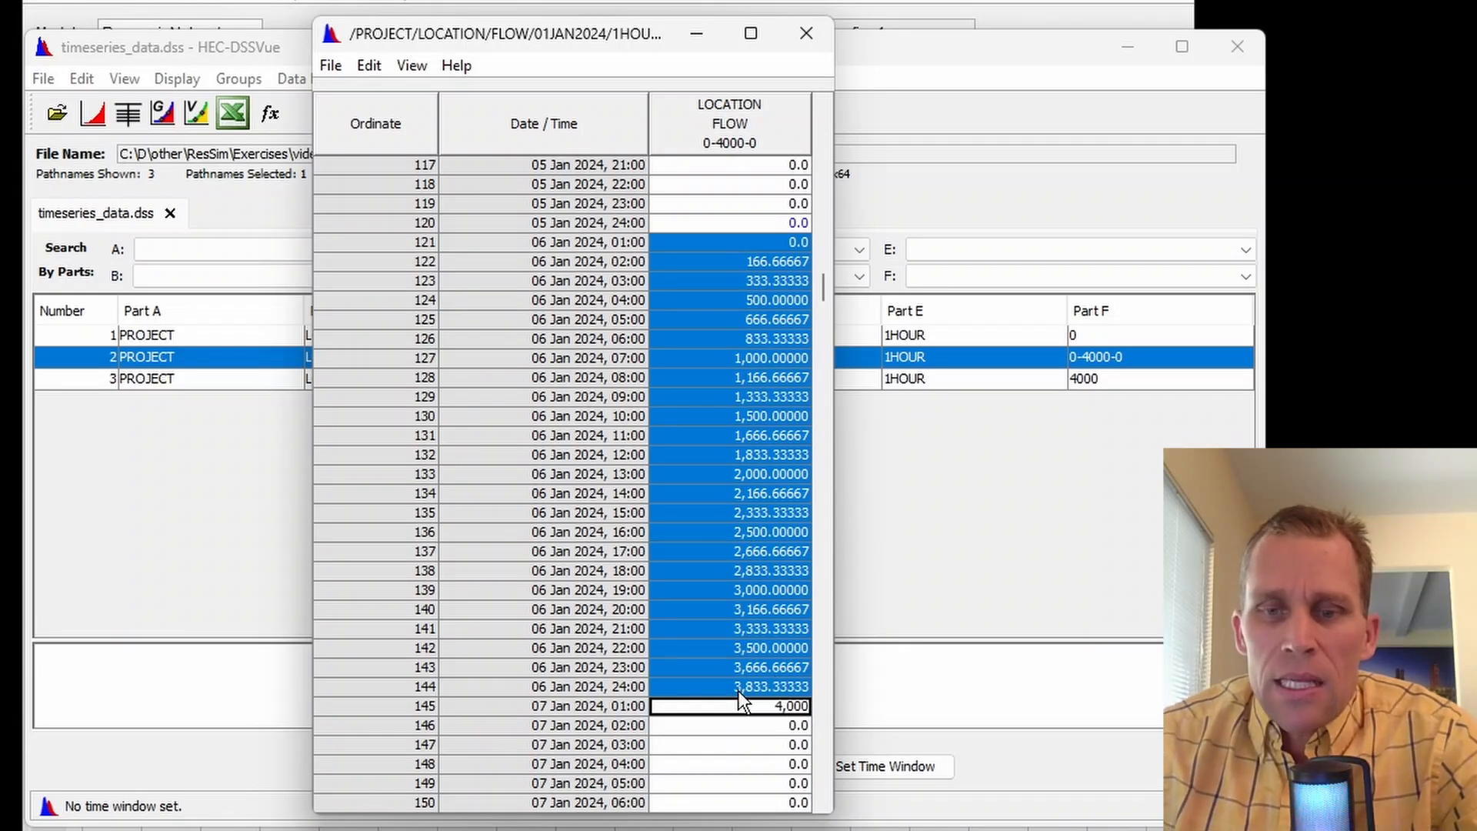
Repeat-fill the 4,000 flow value from 07 Jan 2024, 01:00 through 08 Jan 2024, 01:00
click(757, 723)
scroll(756, 723, down, 4)
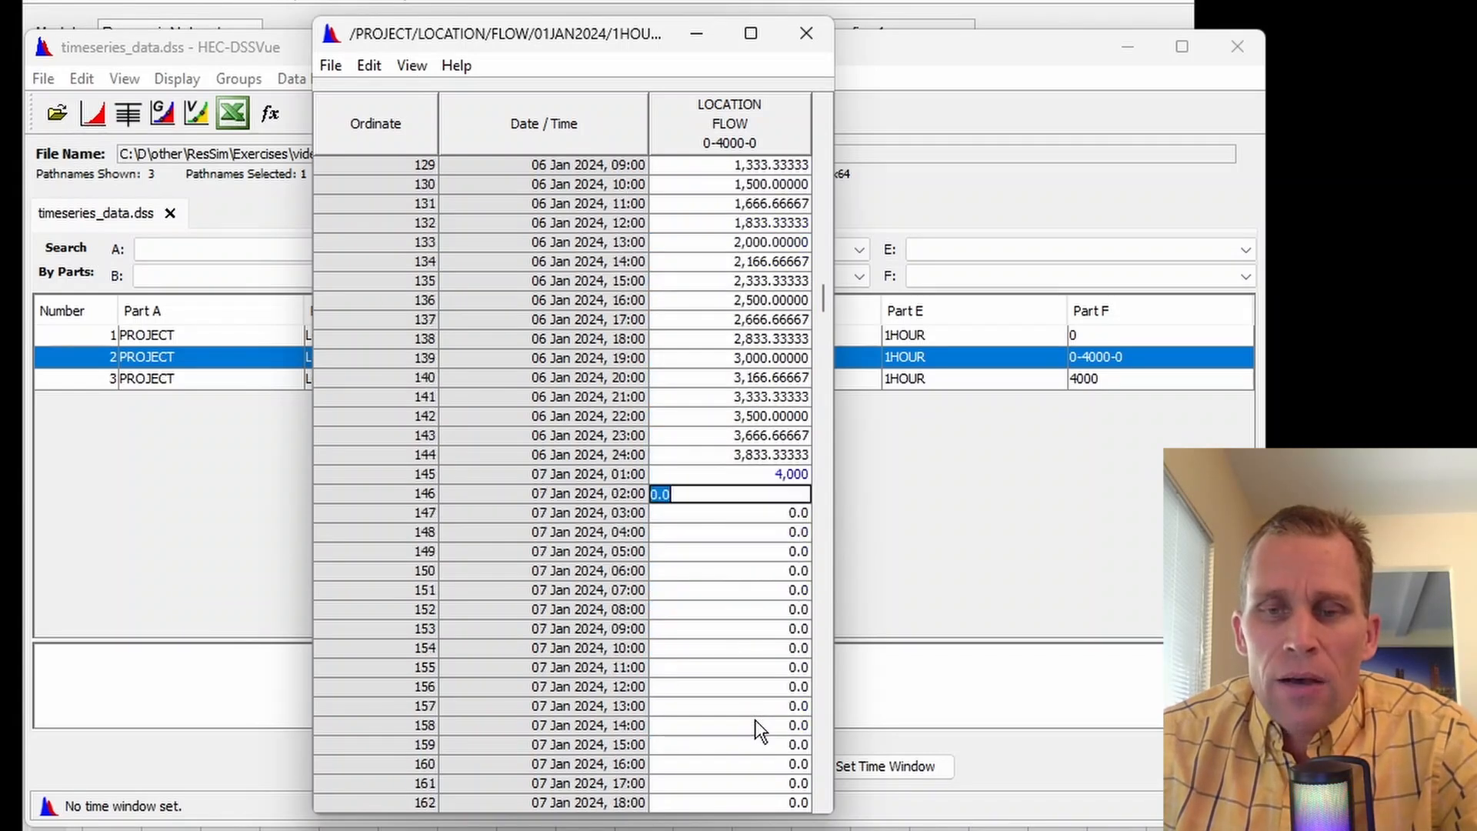
scroll(761, 469, down, 5)
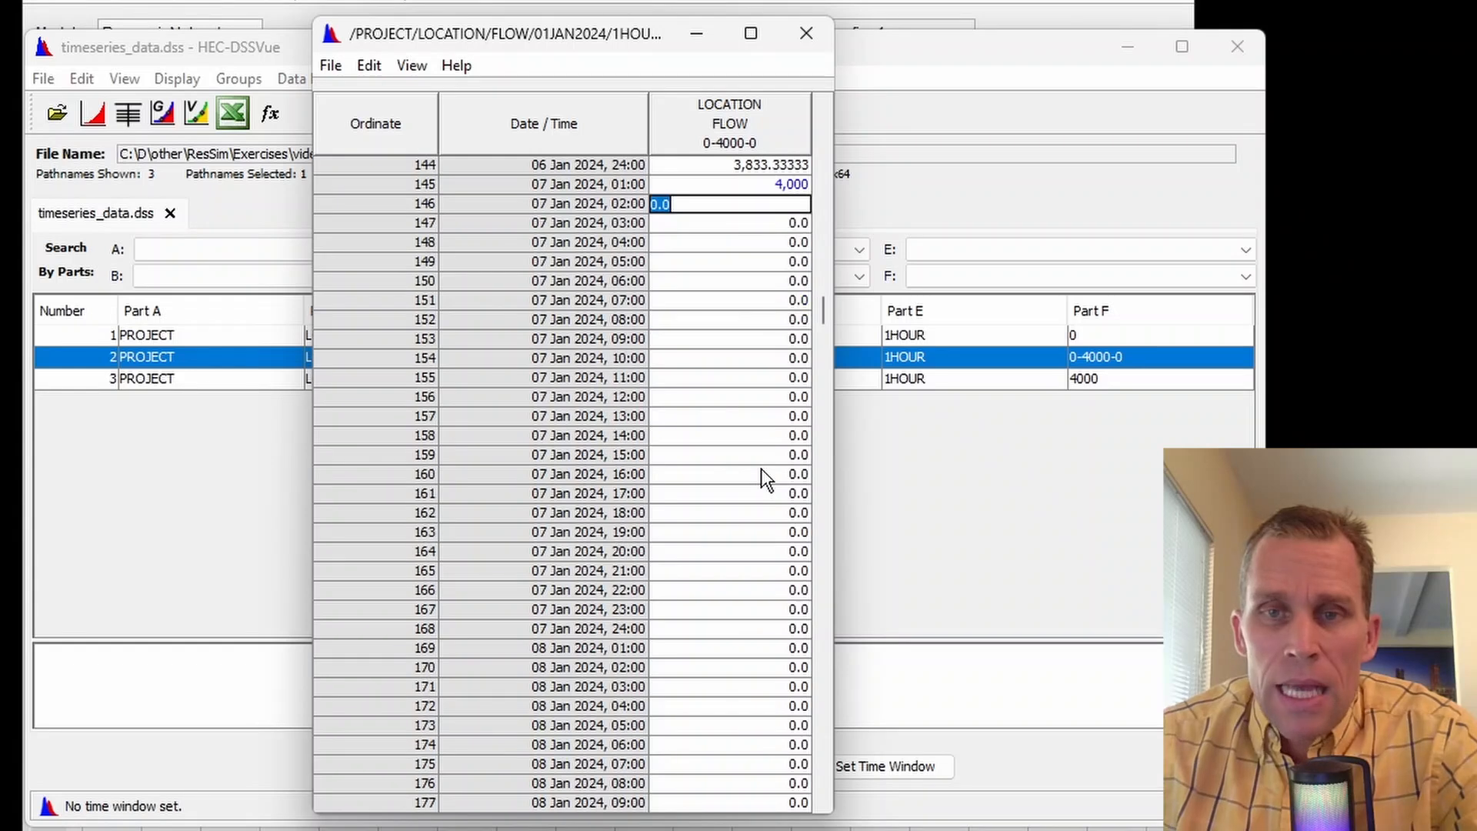
scroll(761, 469, down, 1)
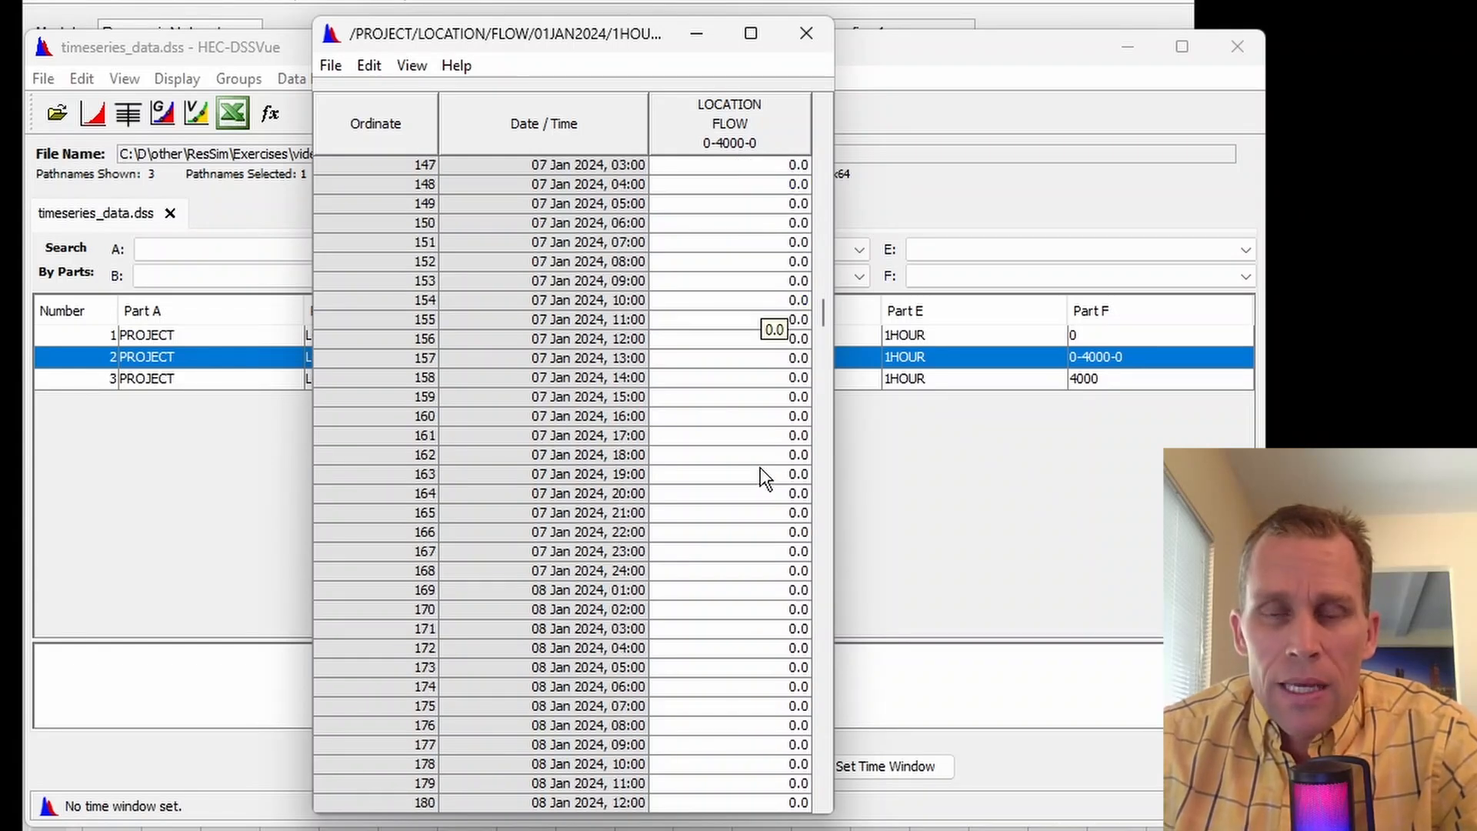
scroll(723, 461, up, 2)
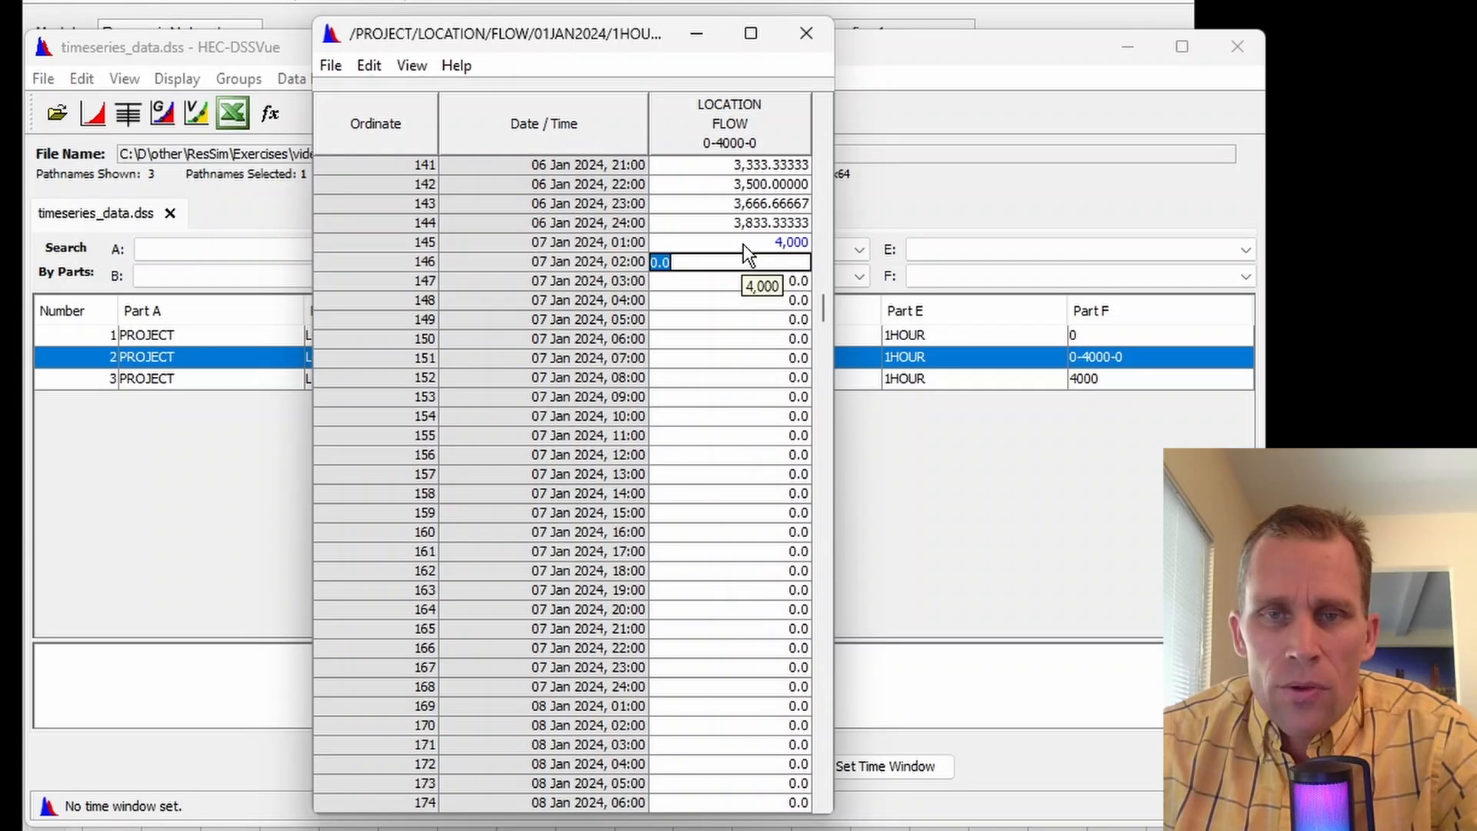
drag(743, 243, 745, 689)
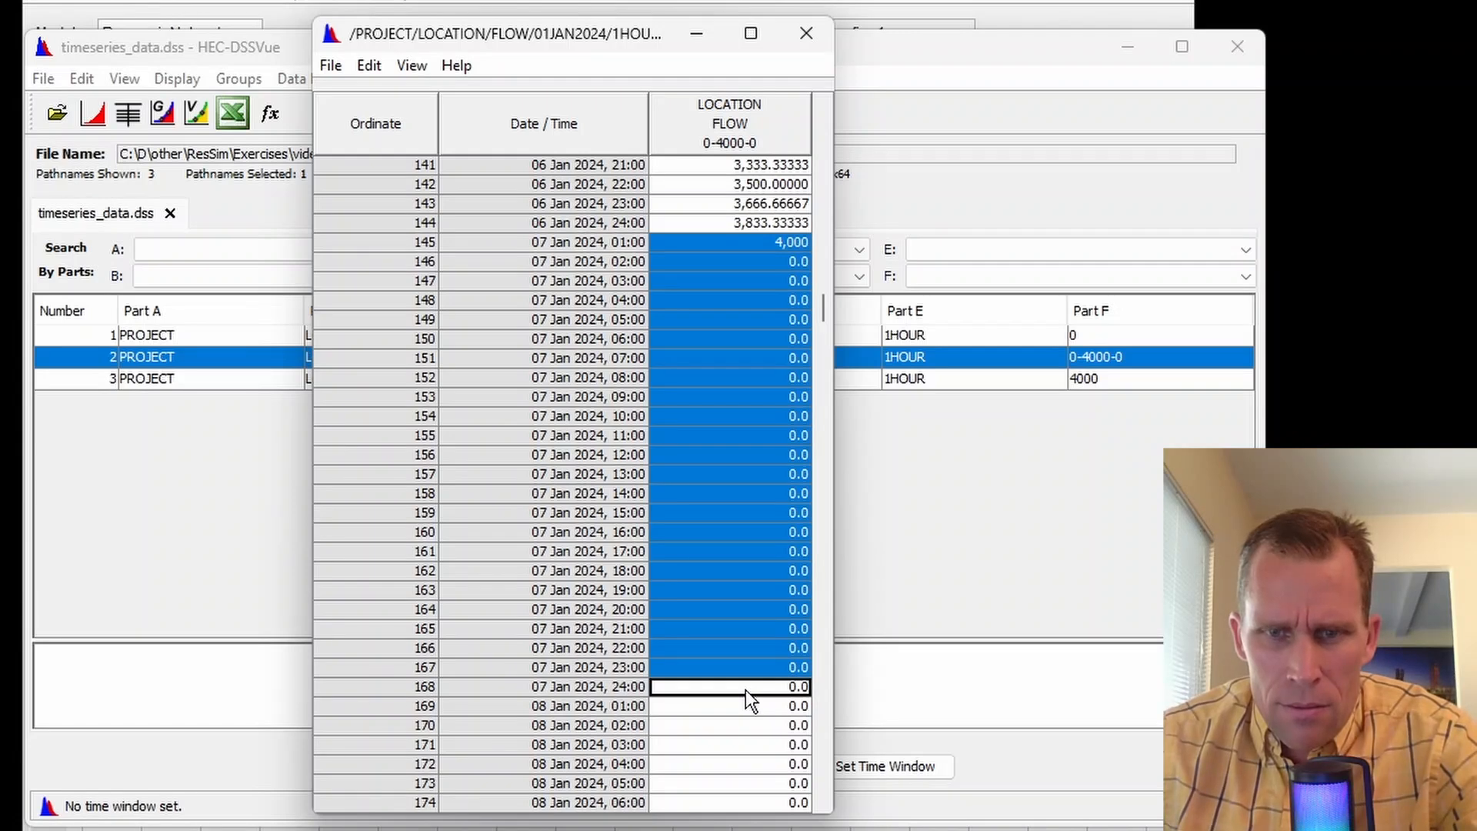
drag(746, 689, 741, 704)
right_click(741, 705)
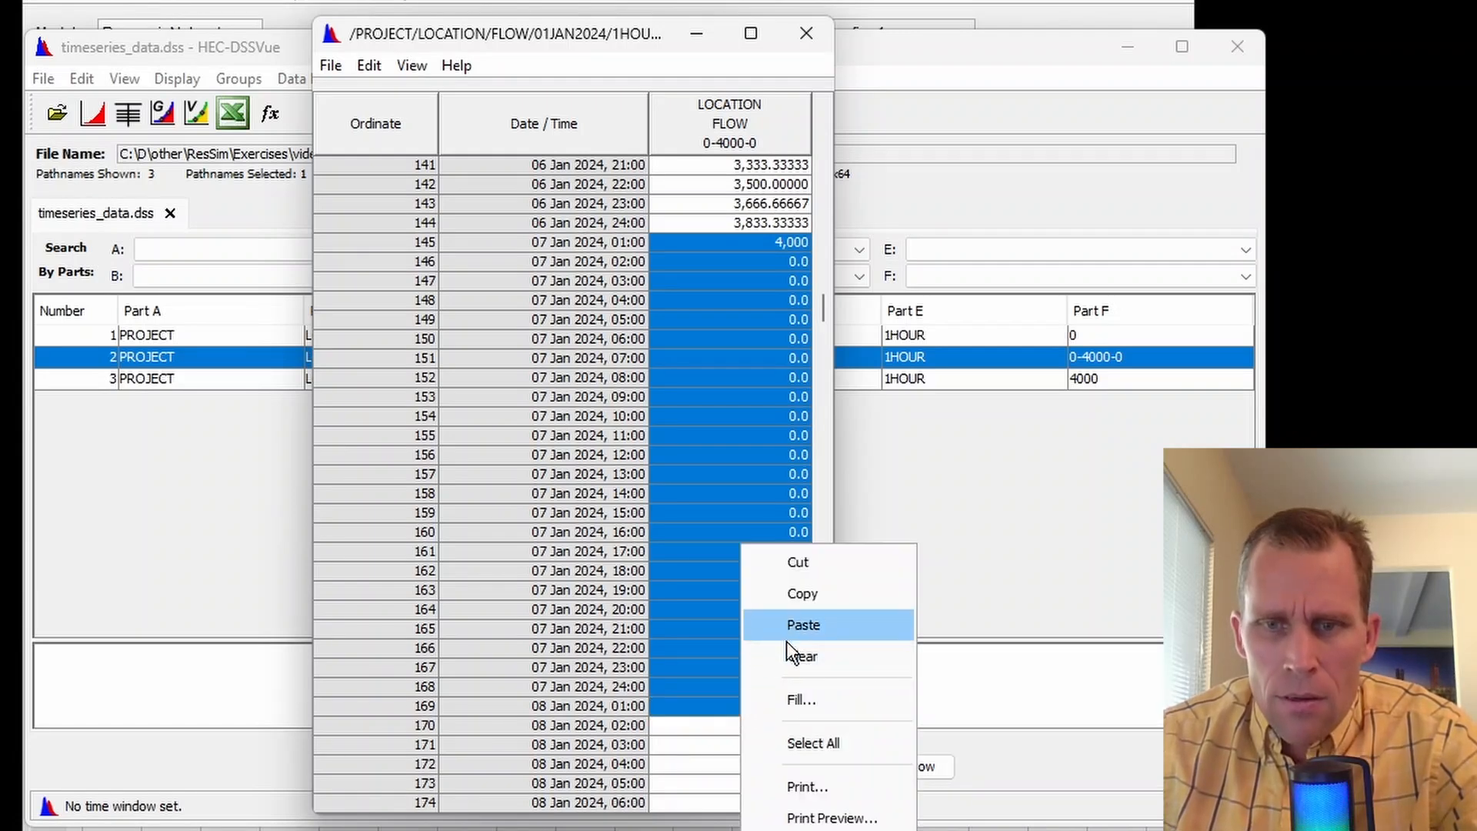
click(800, 702)
click(588, 365)
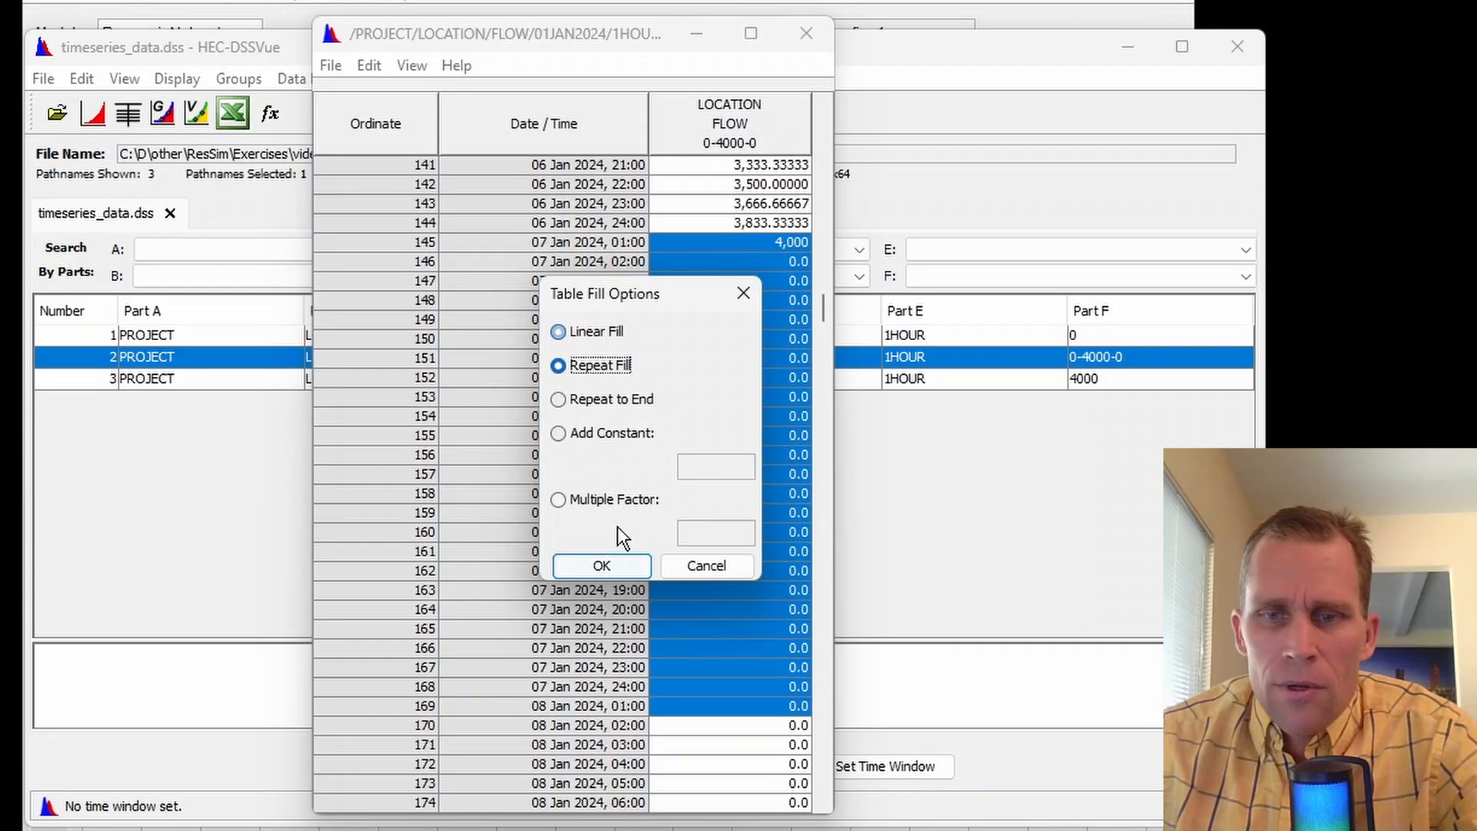
click(620, 564)
Linearly fill the flow values from 08 Jan 2024, 01:00 to 24:00, ramping from 4,000 down to 0
scroll(719, 593, down, 5)
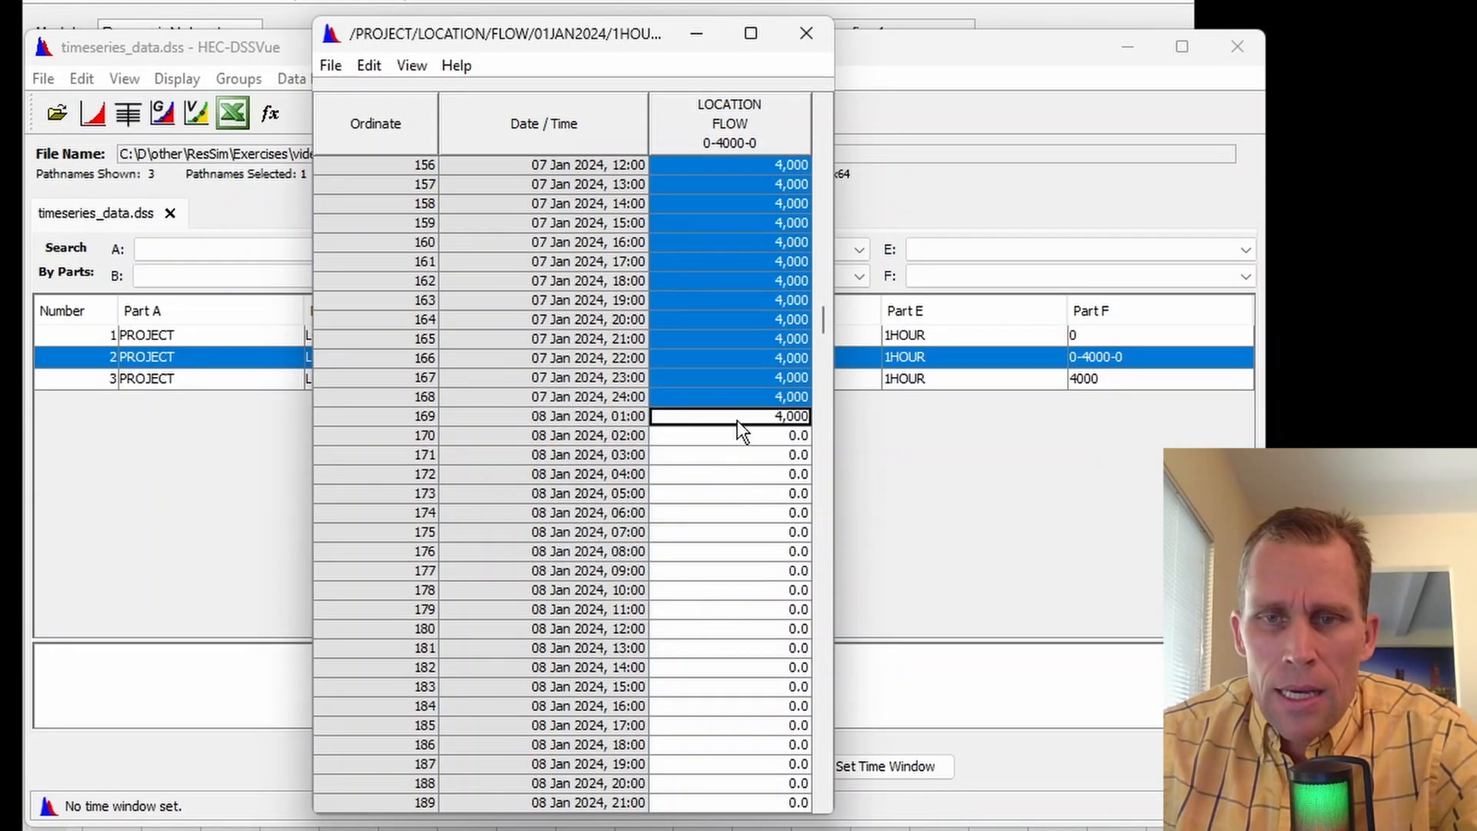
click(723, 570)
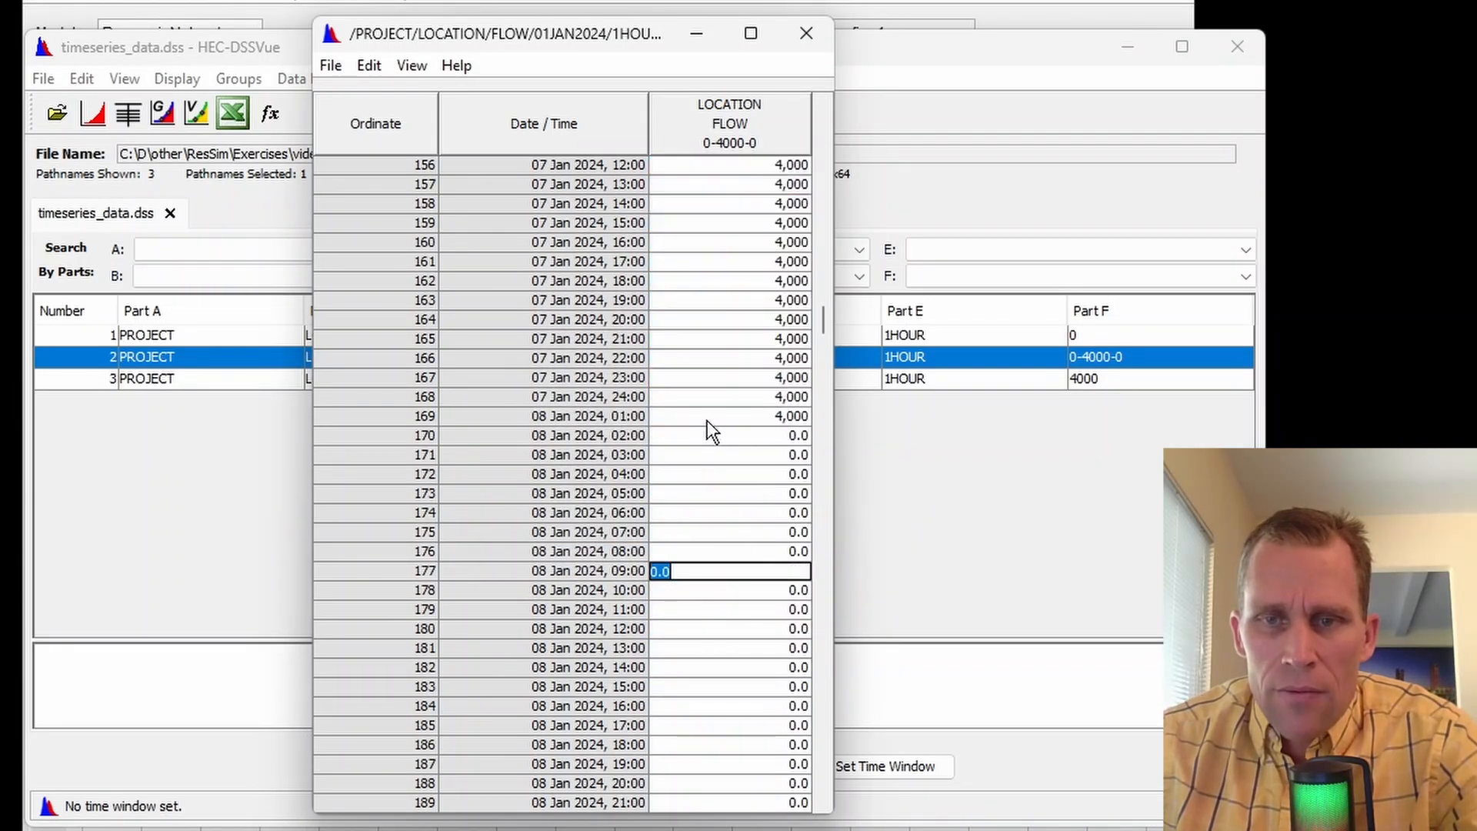
drag(708, 421, 709, 782)
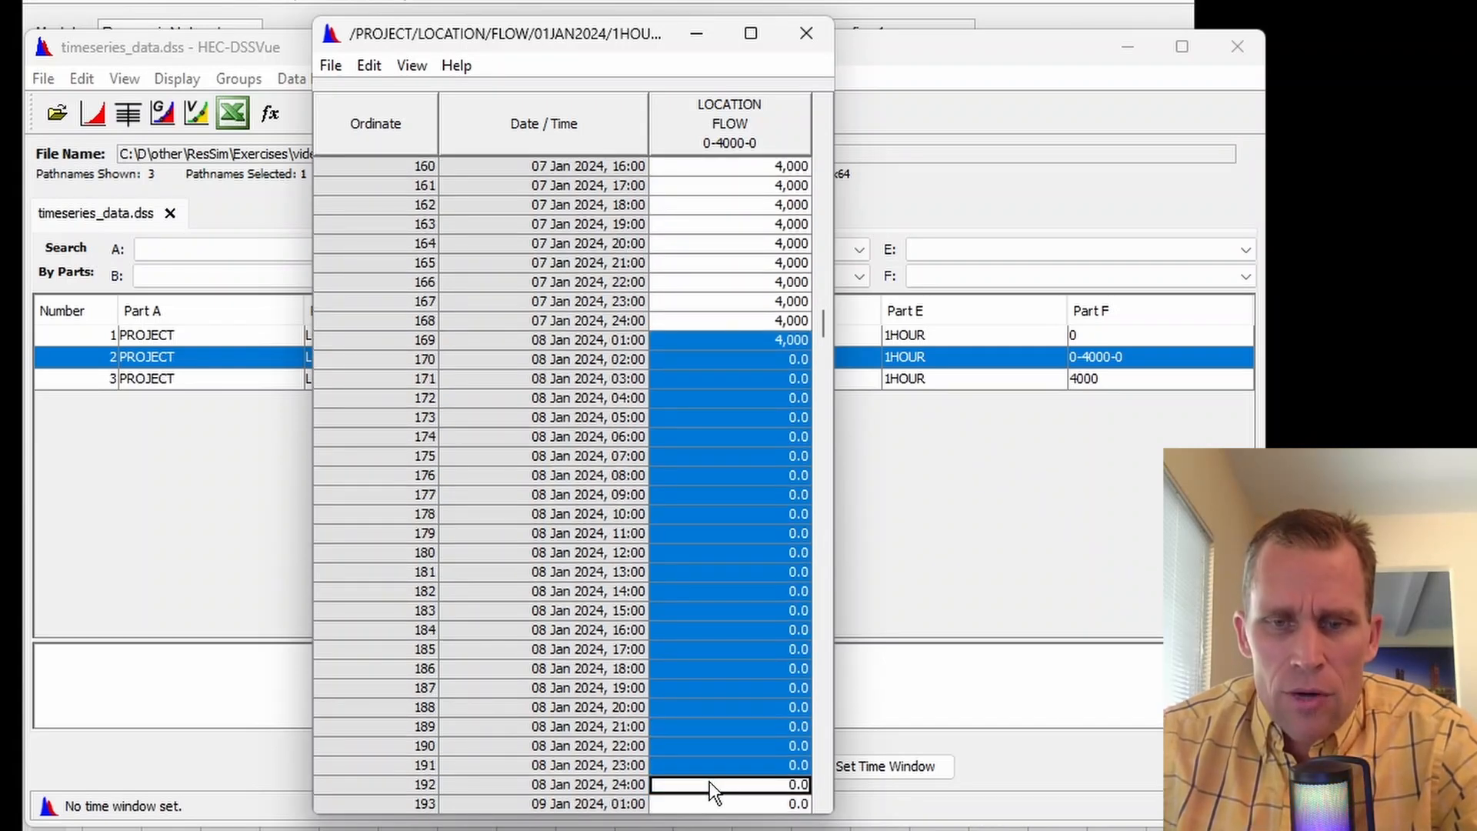
scroll(725, 623, down, 1)
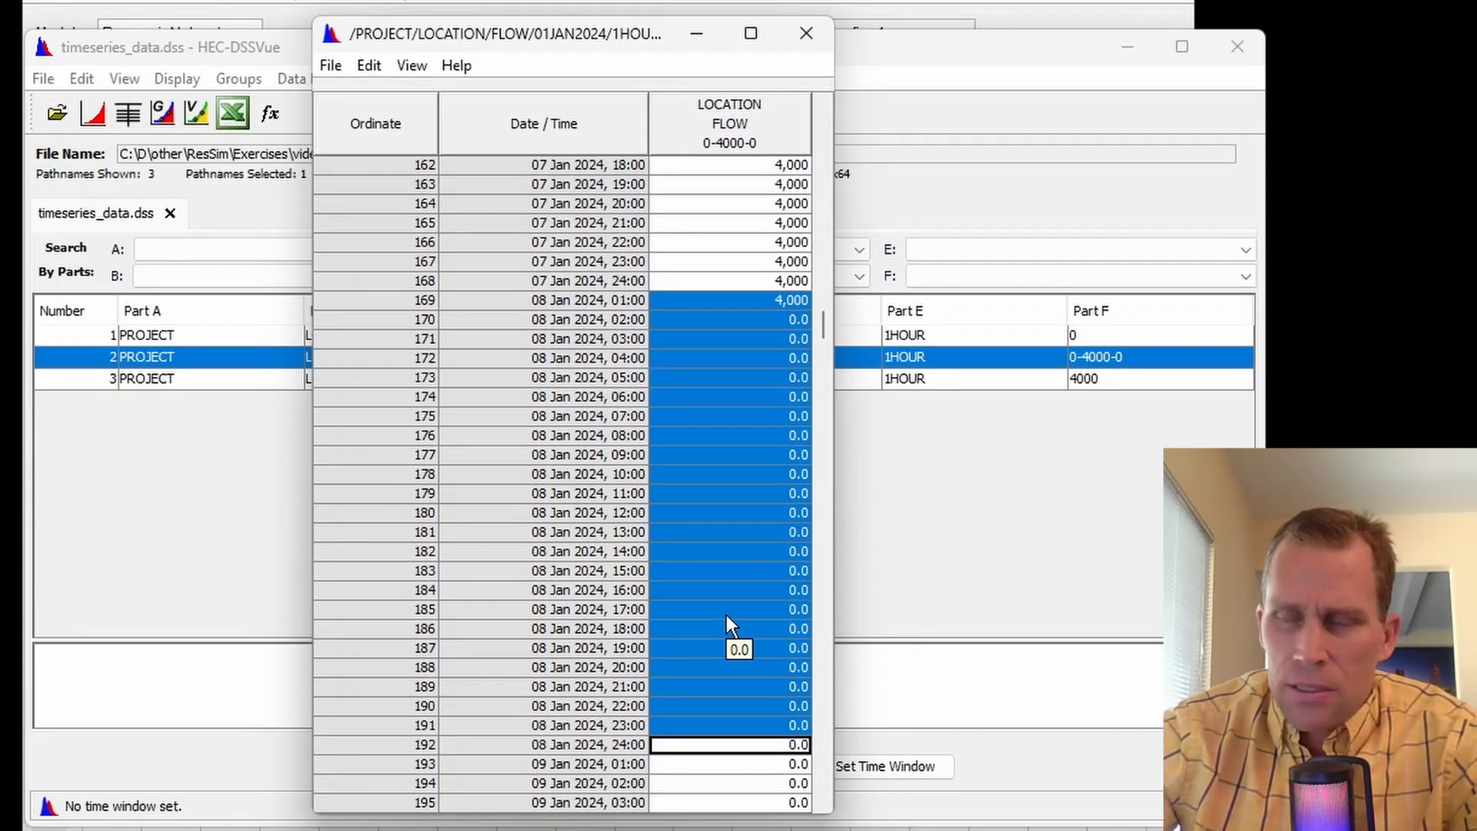
right_click(726, 616)
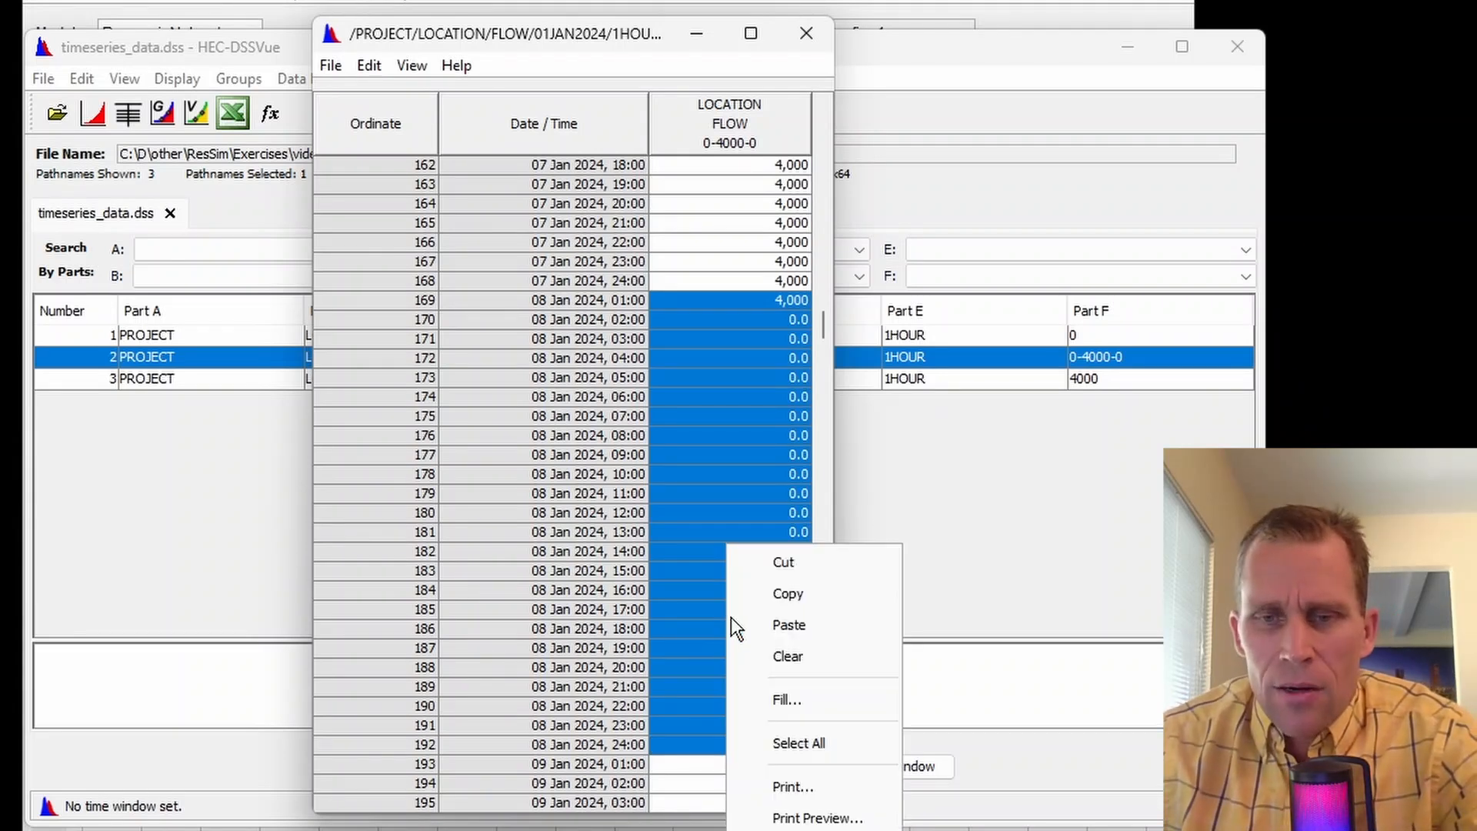
click(777, 701)
click(608, 332)
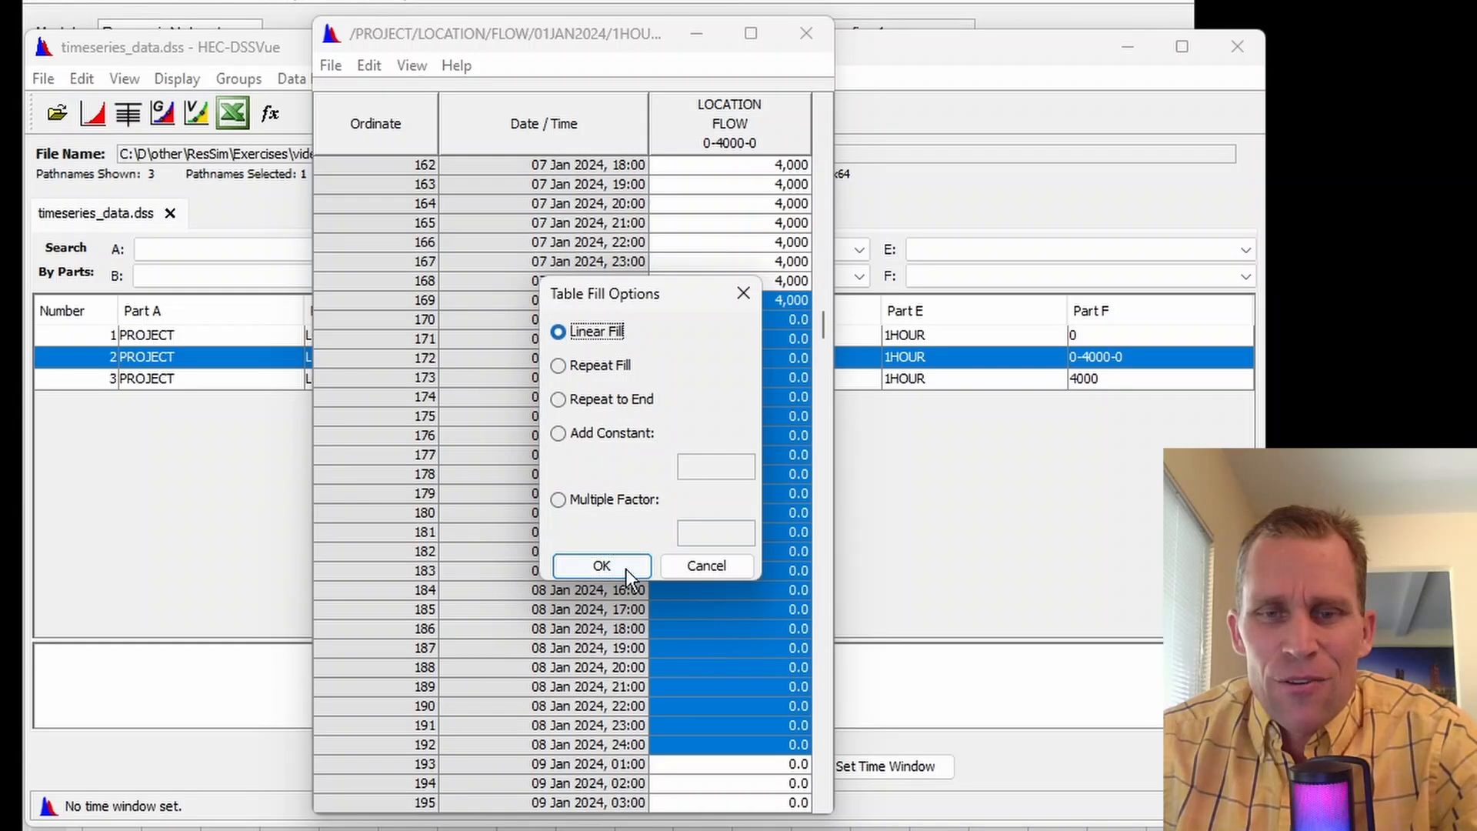
click(626, 562)
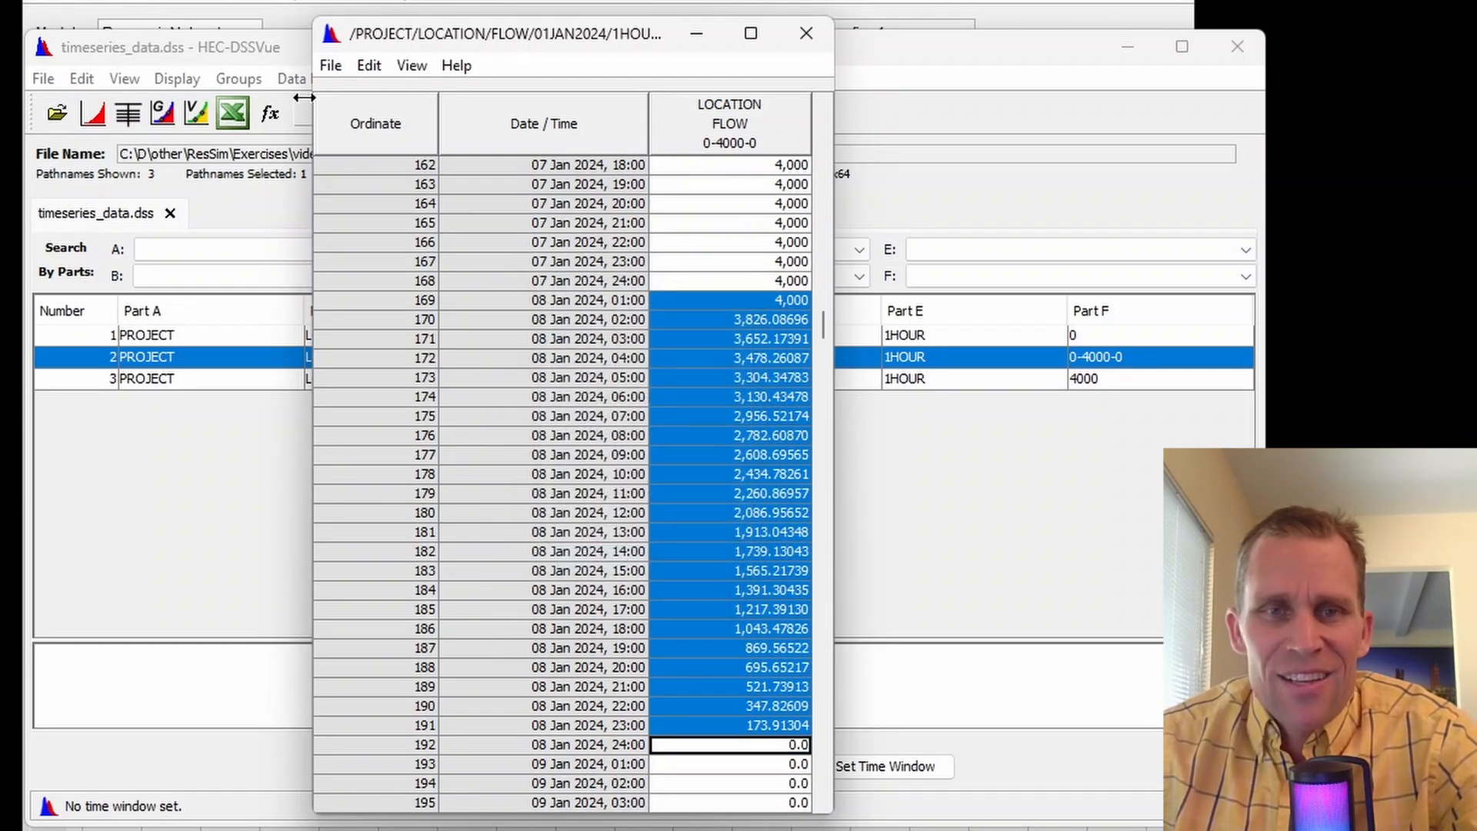
Save the edited 0-4000-0 record and close its table
click(331, 66)
click(363, 104)
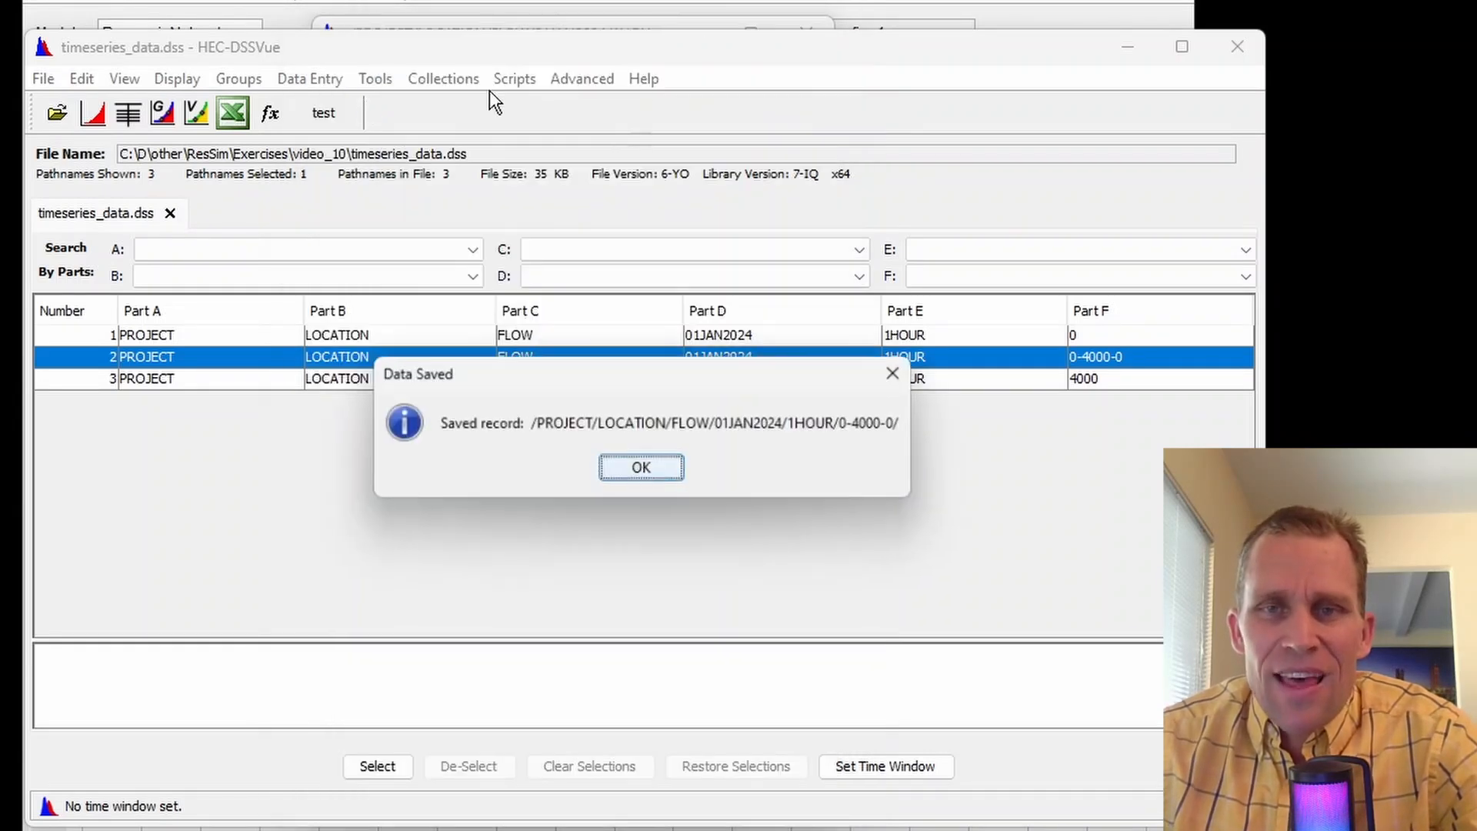
click(634, 463)
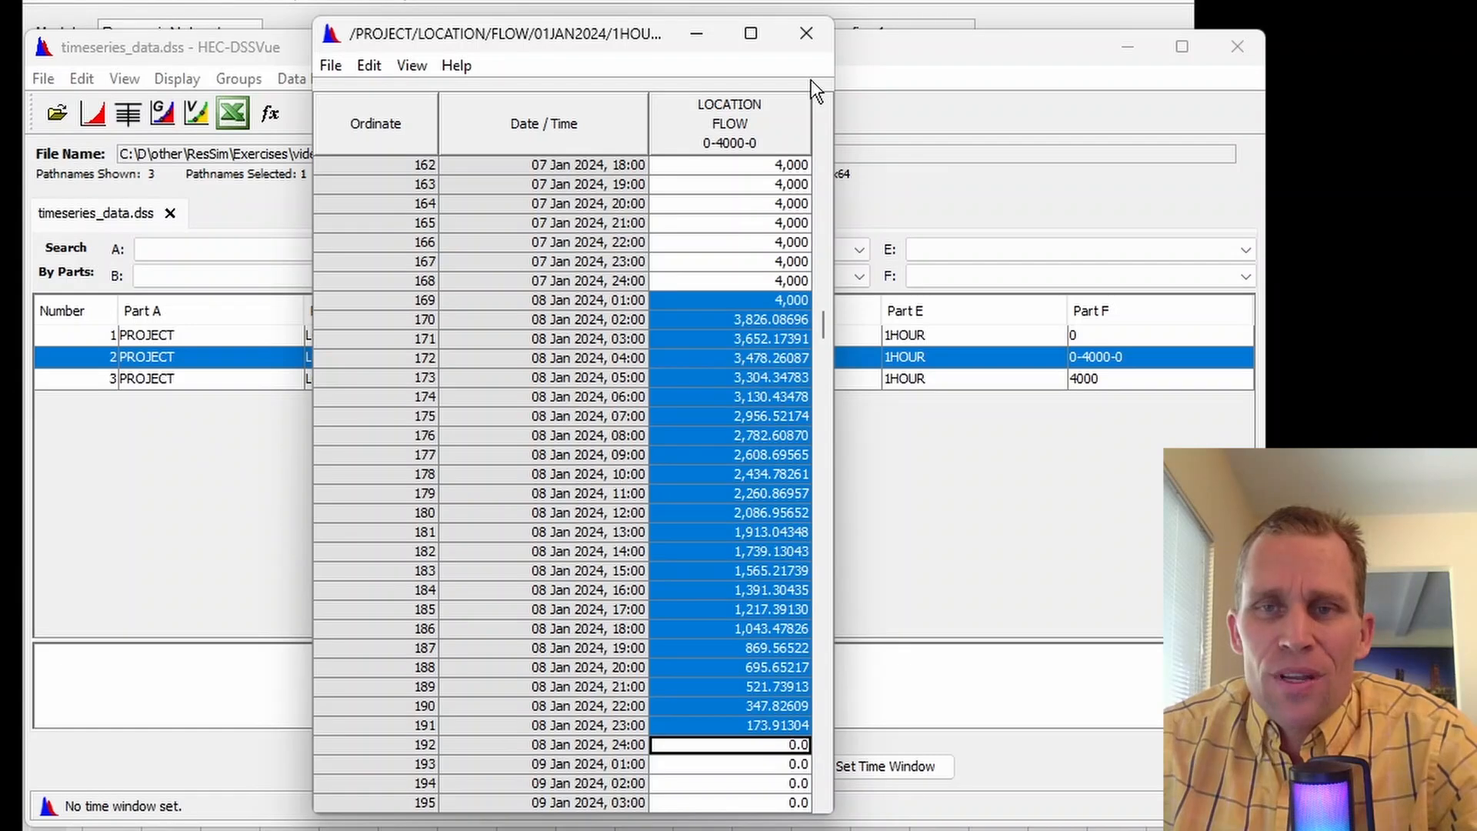
click(807, 39)
Plot all three flow records together and zoom in on the period around the 0-4000-0 hydrograph, about 4 to 13 January 2024
click(415, 334)
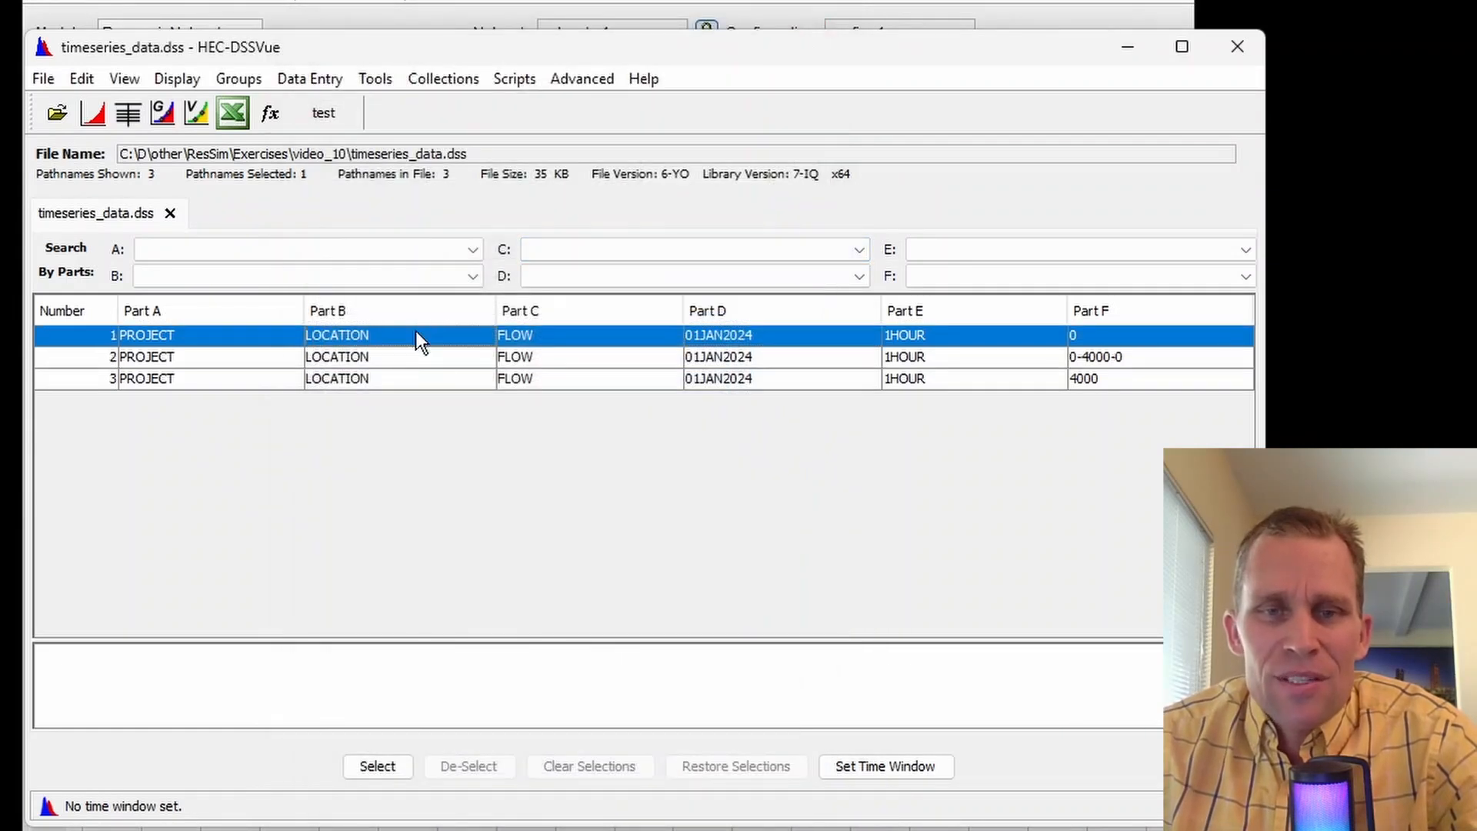
shift+click(372, 381)
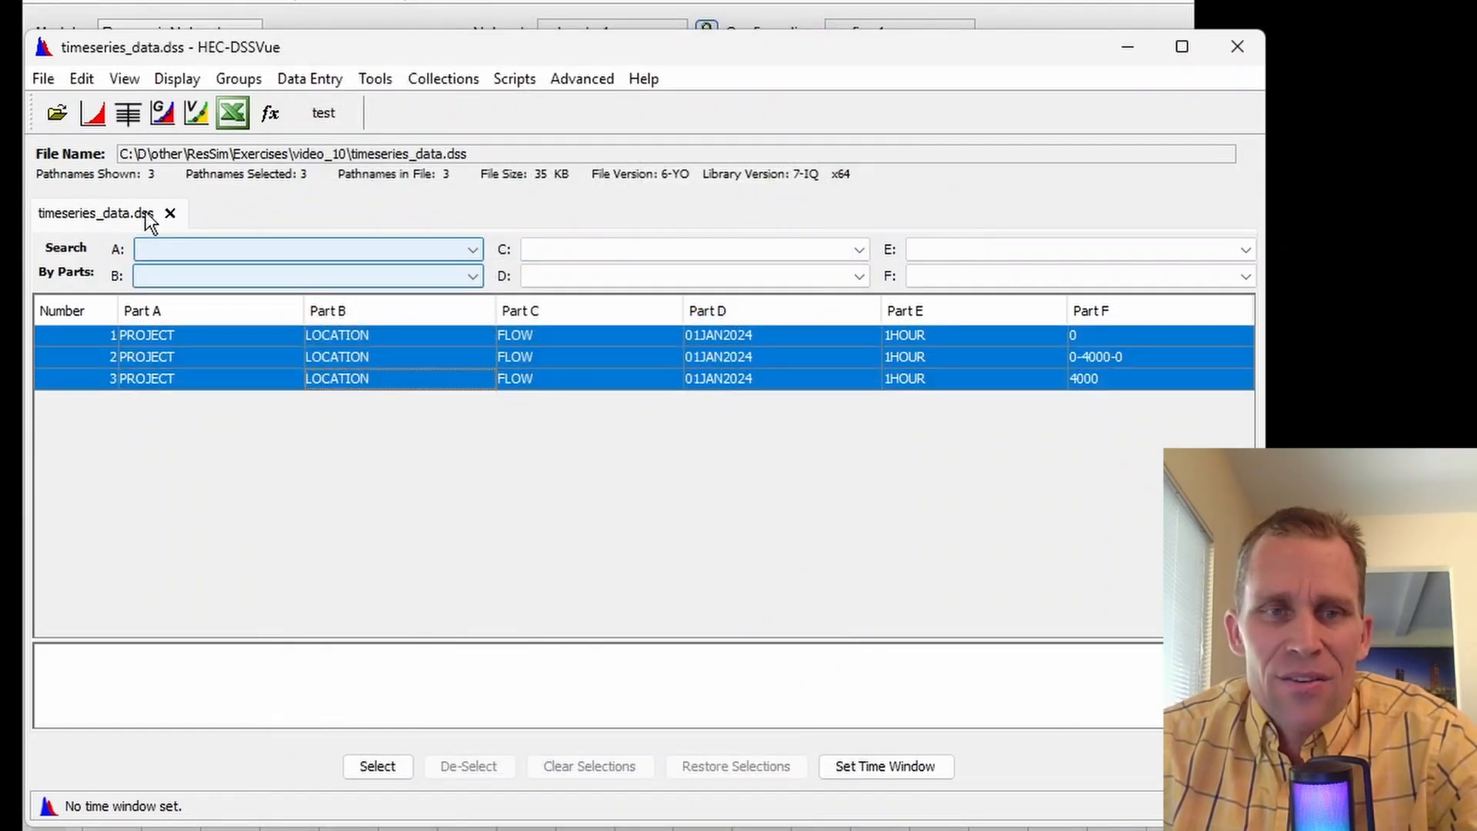
click(96, 117)
drag(137, 33, 525, 108)
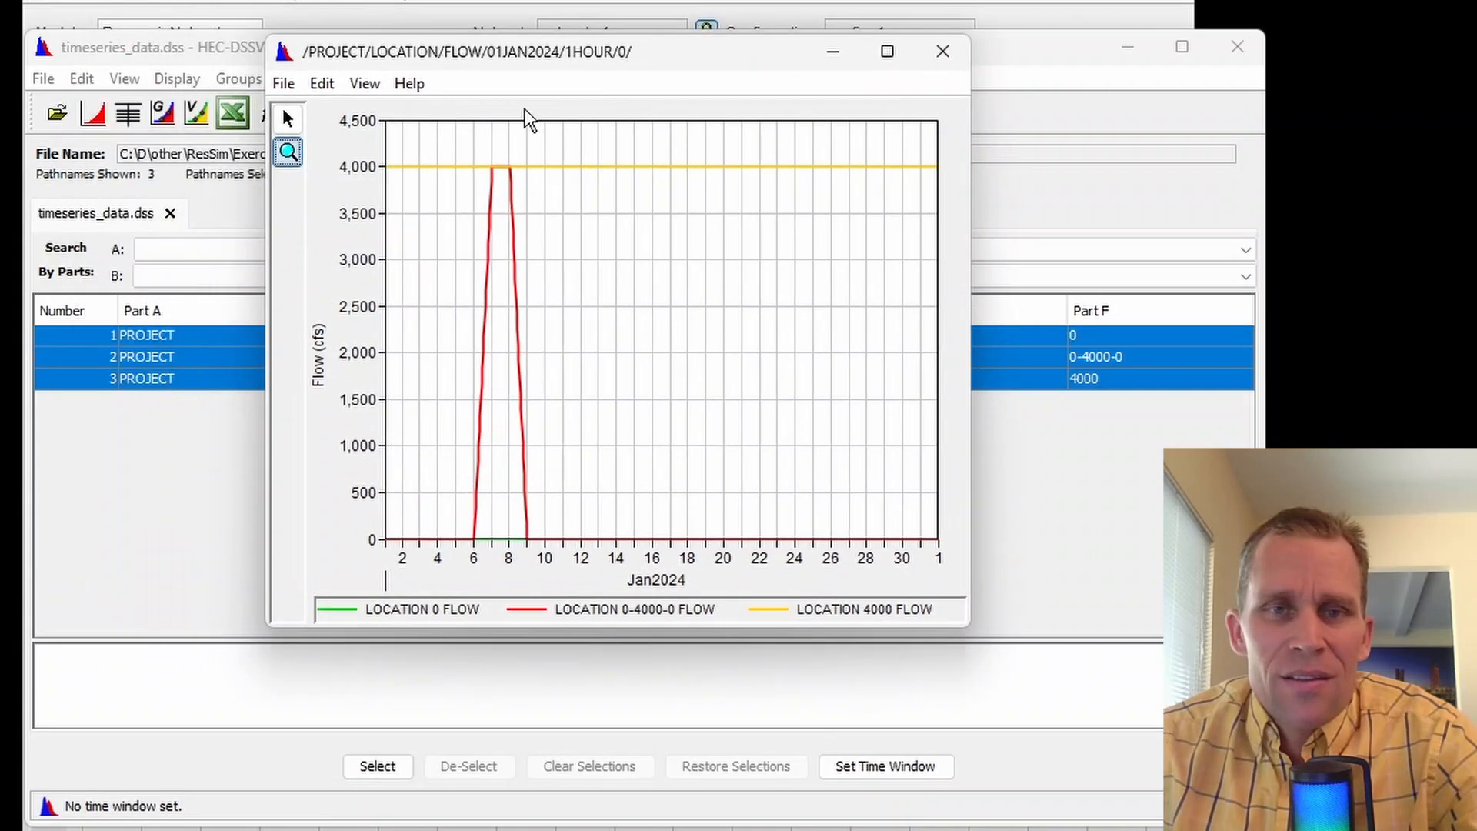
click(289, 150)
drag(613, 139, 429, 565)
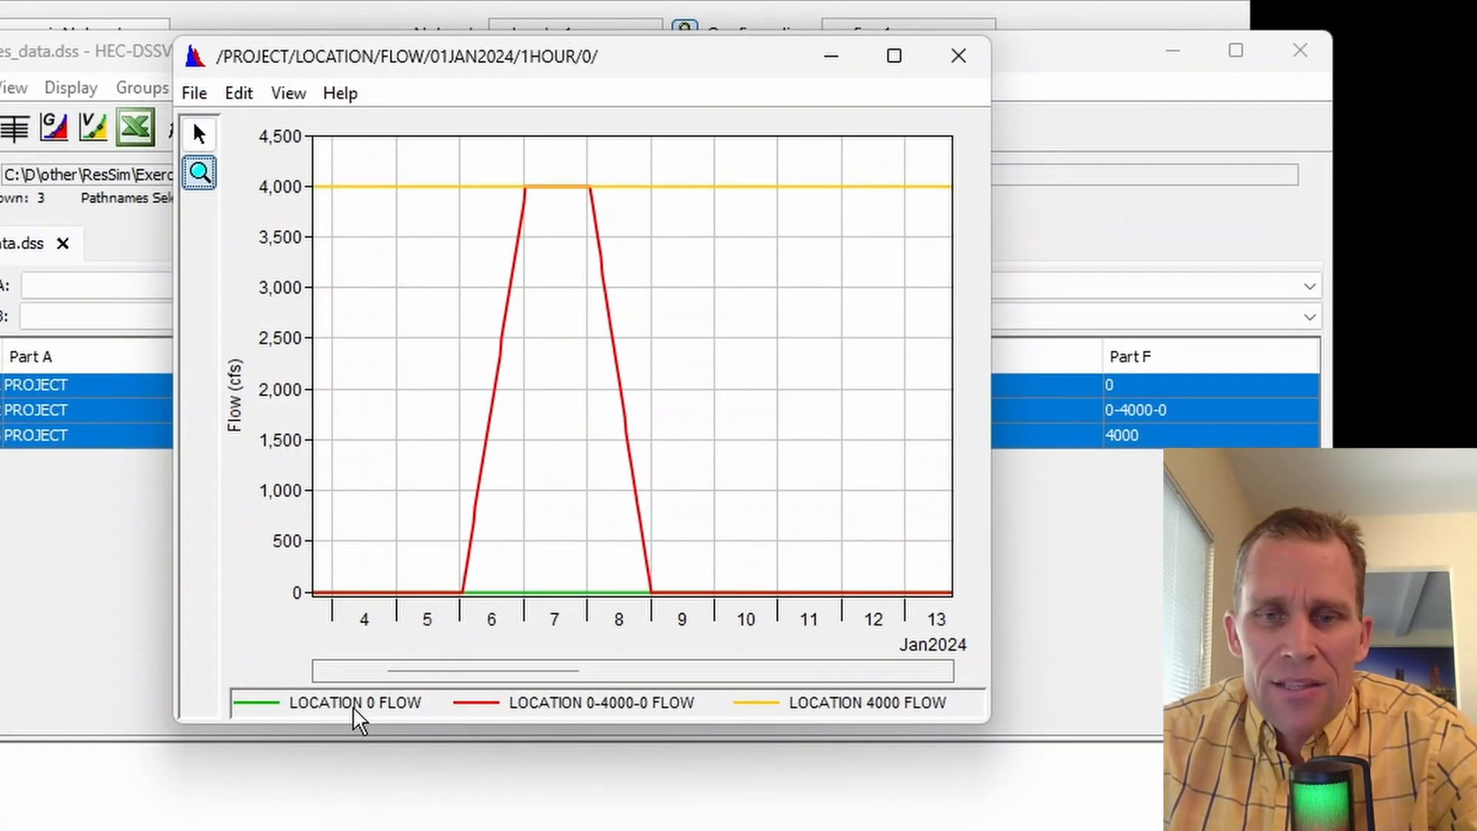
Highlight the 0, 4000 and 0-4000-0 curves in turn to compare them, then close the plot and timeseries_data.dss
click(420, 613)
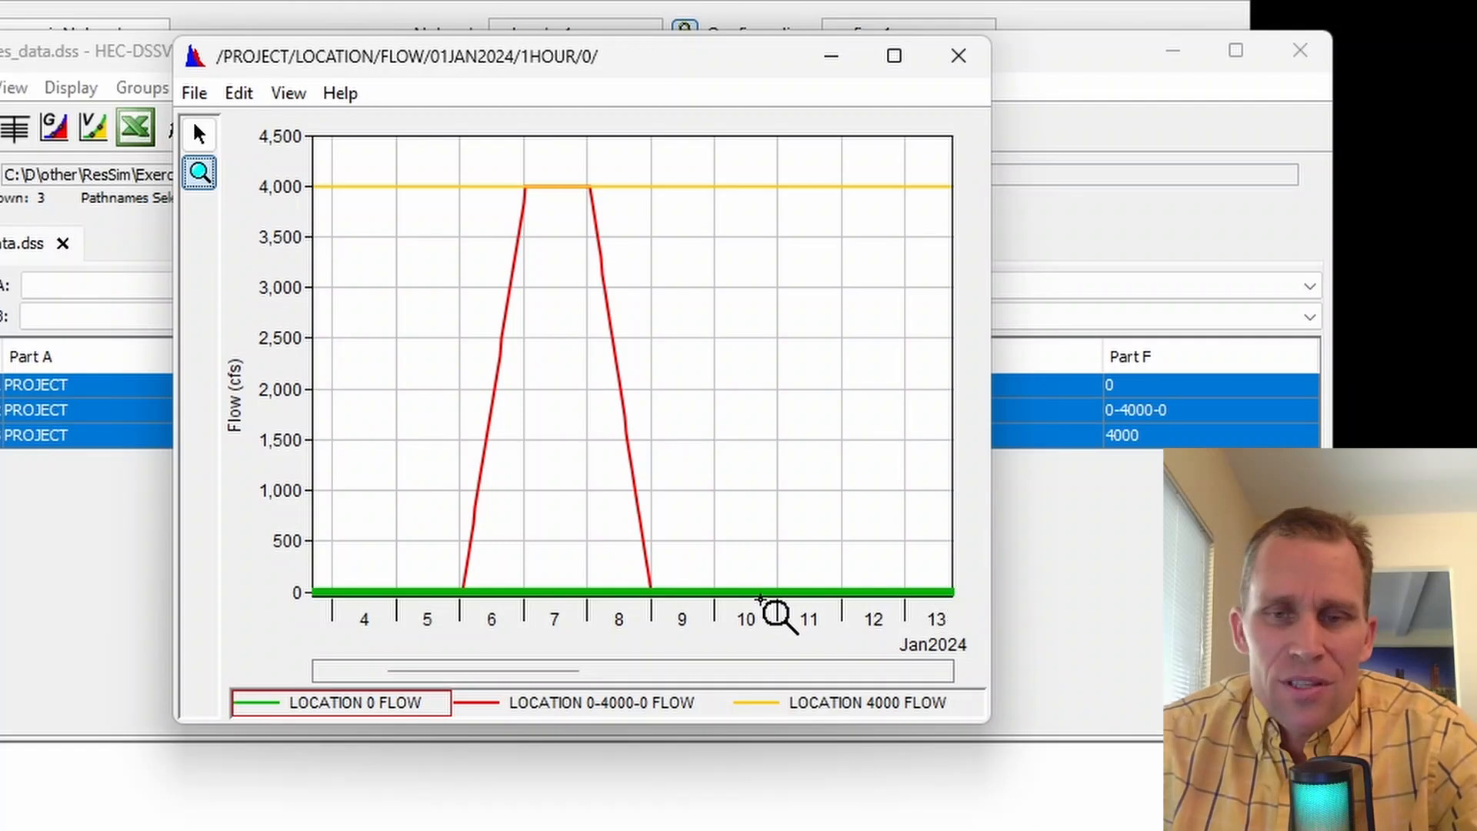
click(824, 707)
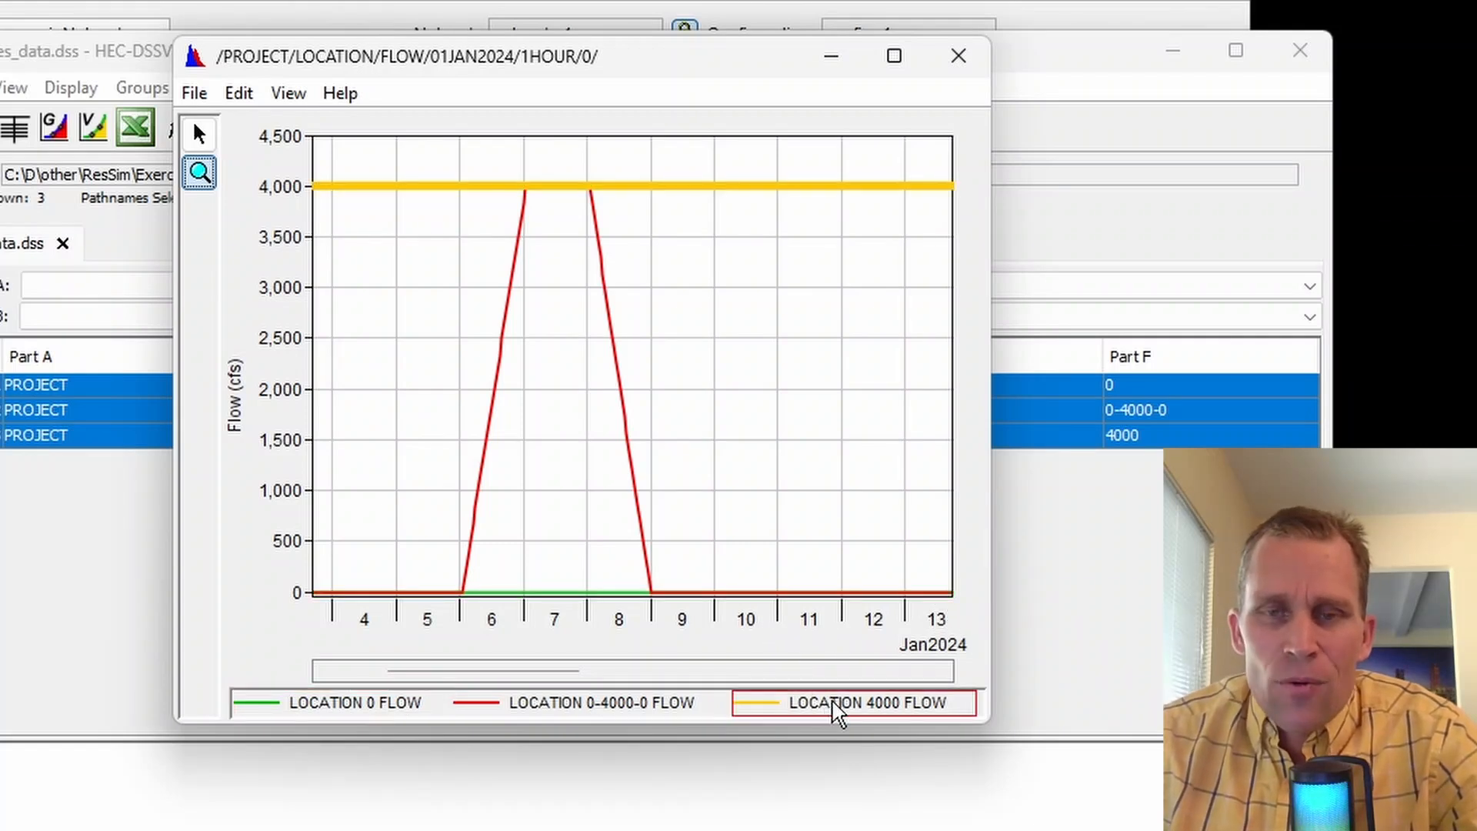
click(598, 710)
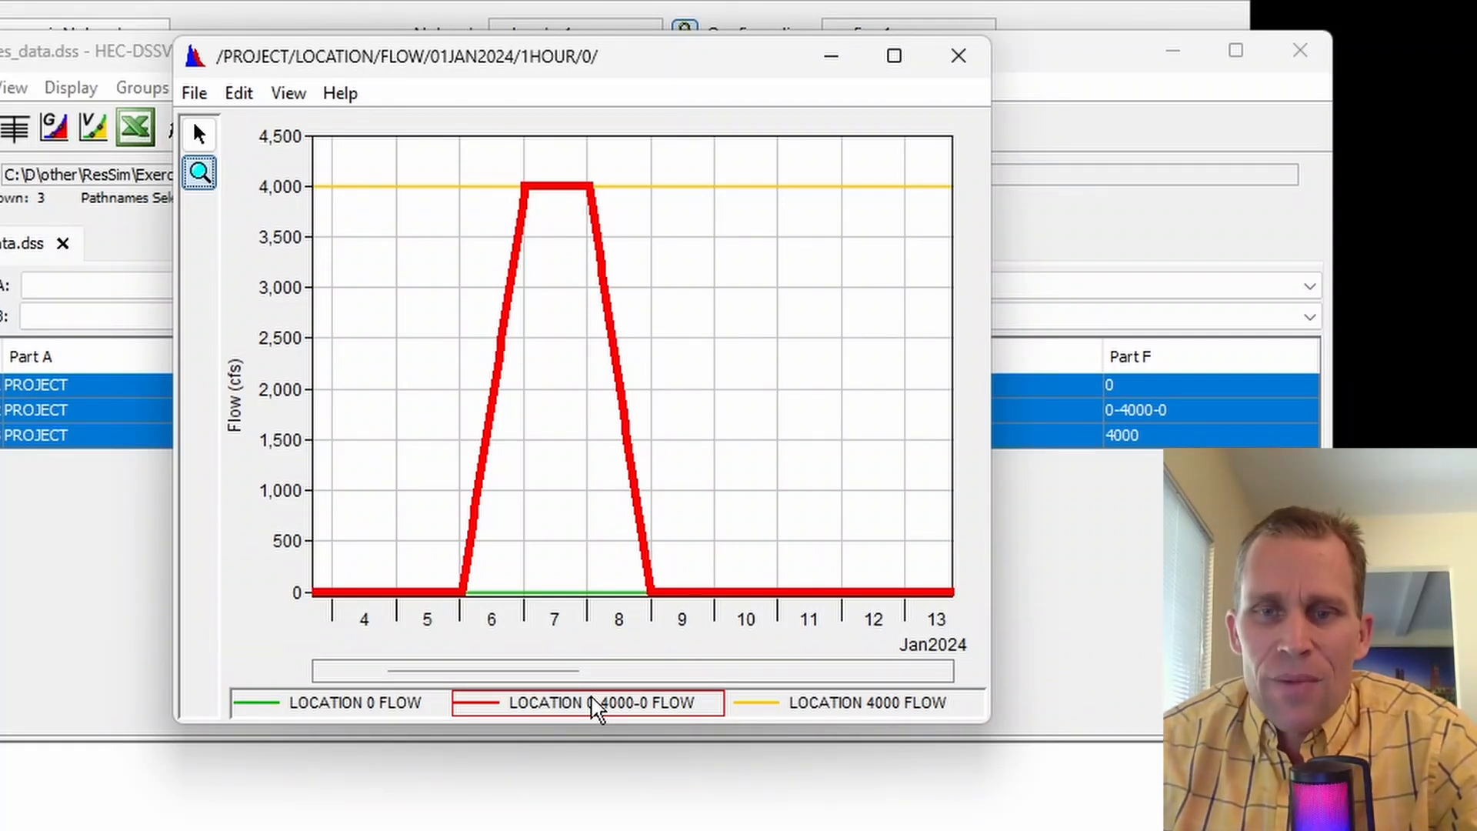
click(957, 61)
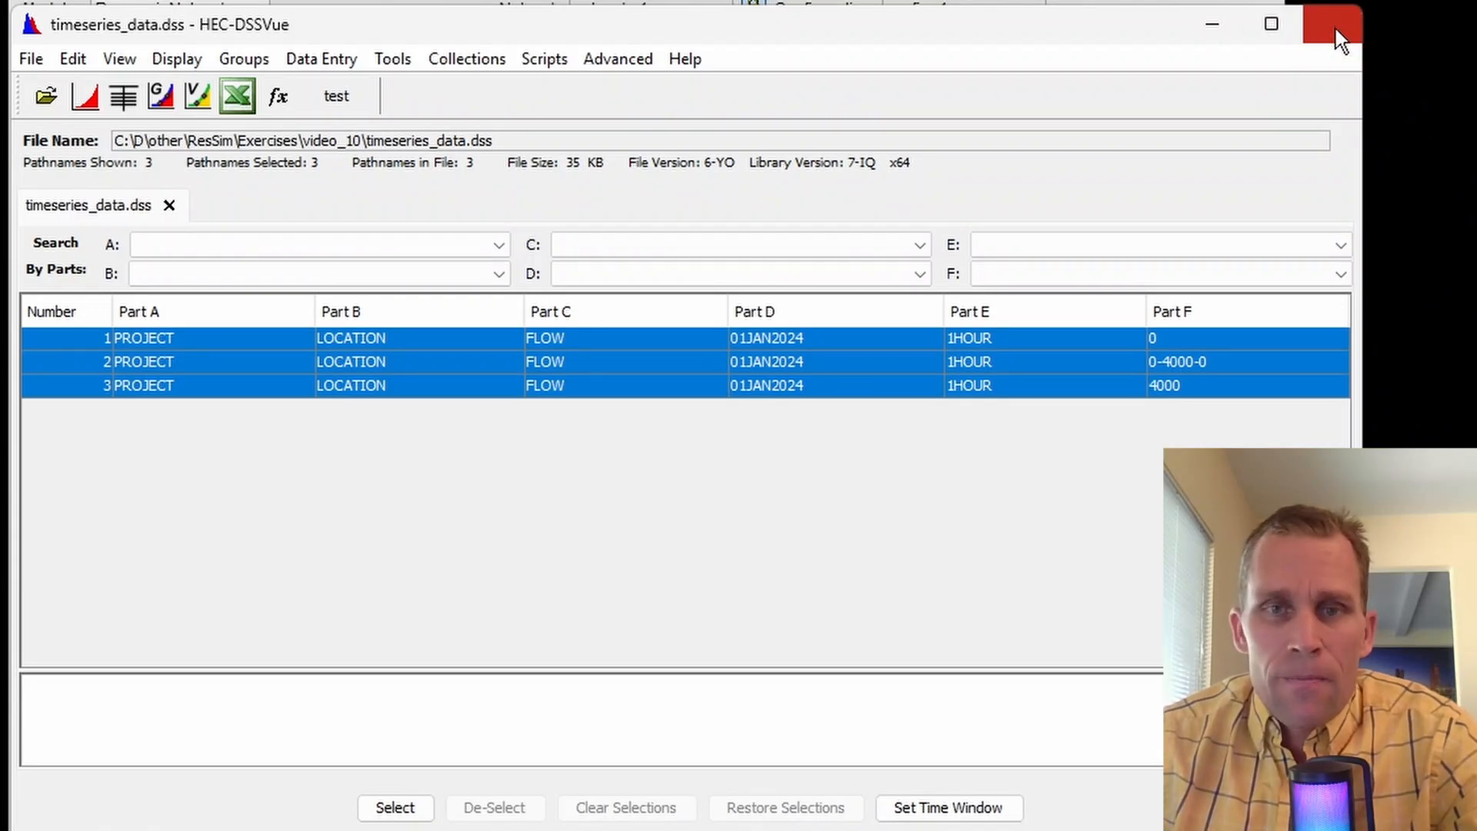
click(1335, 29)
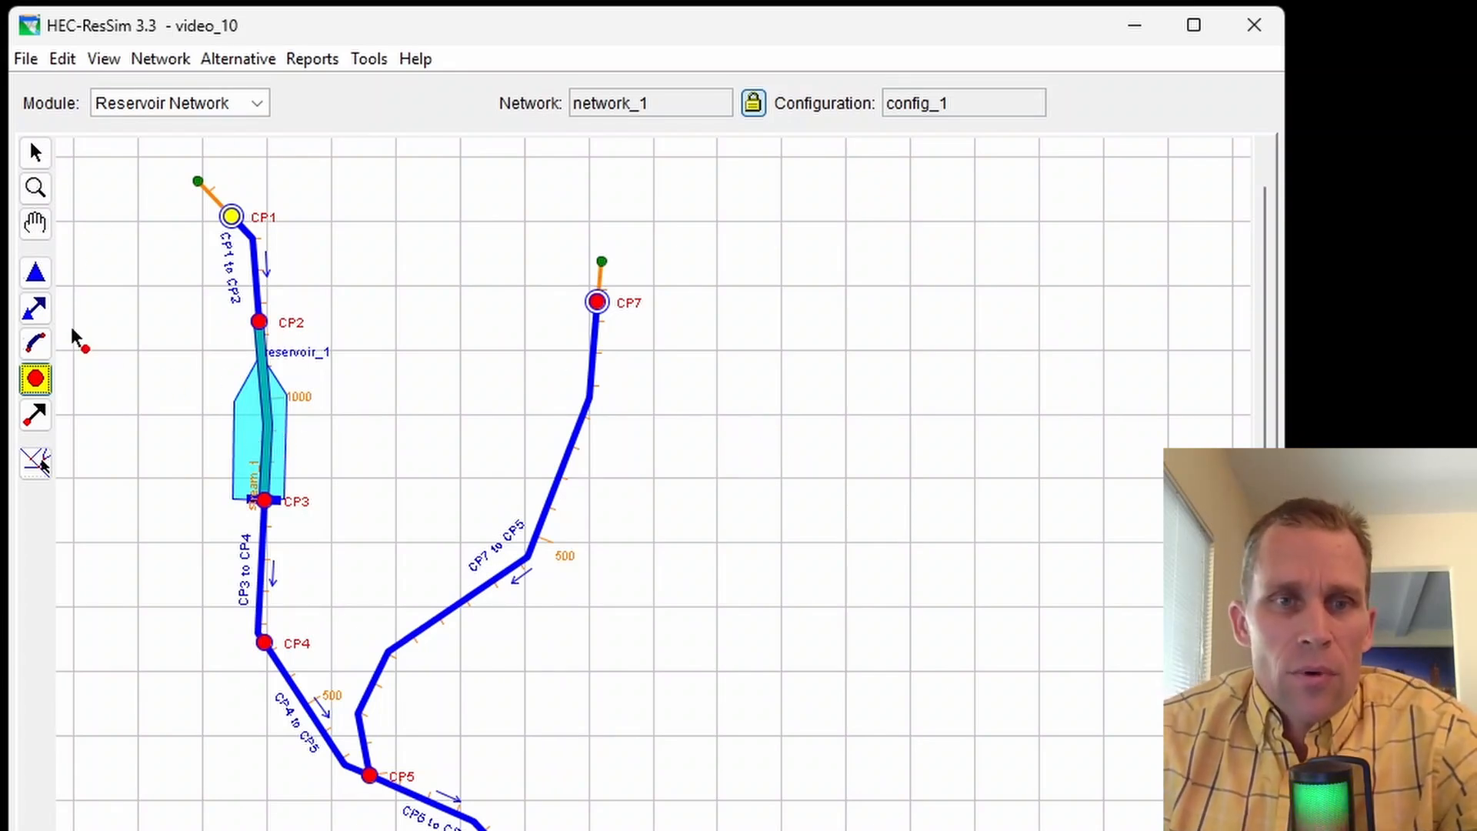
Open the properties of reservoir_1 and rename its dam component as Dam
click(35, 272)
right_click(283, 444)
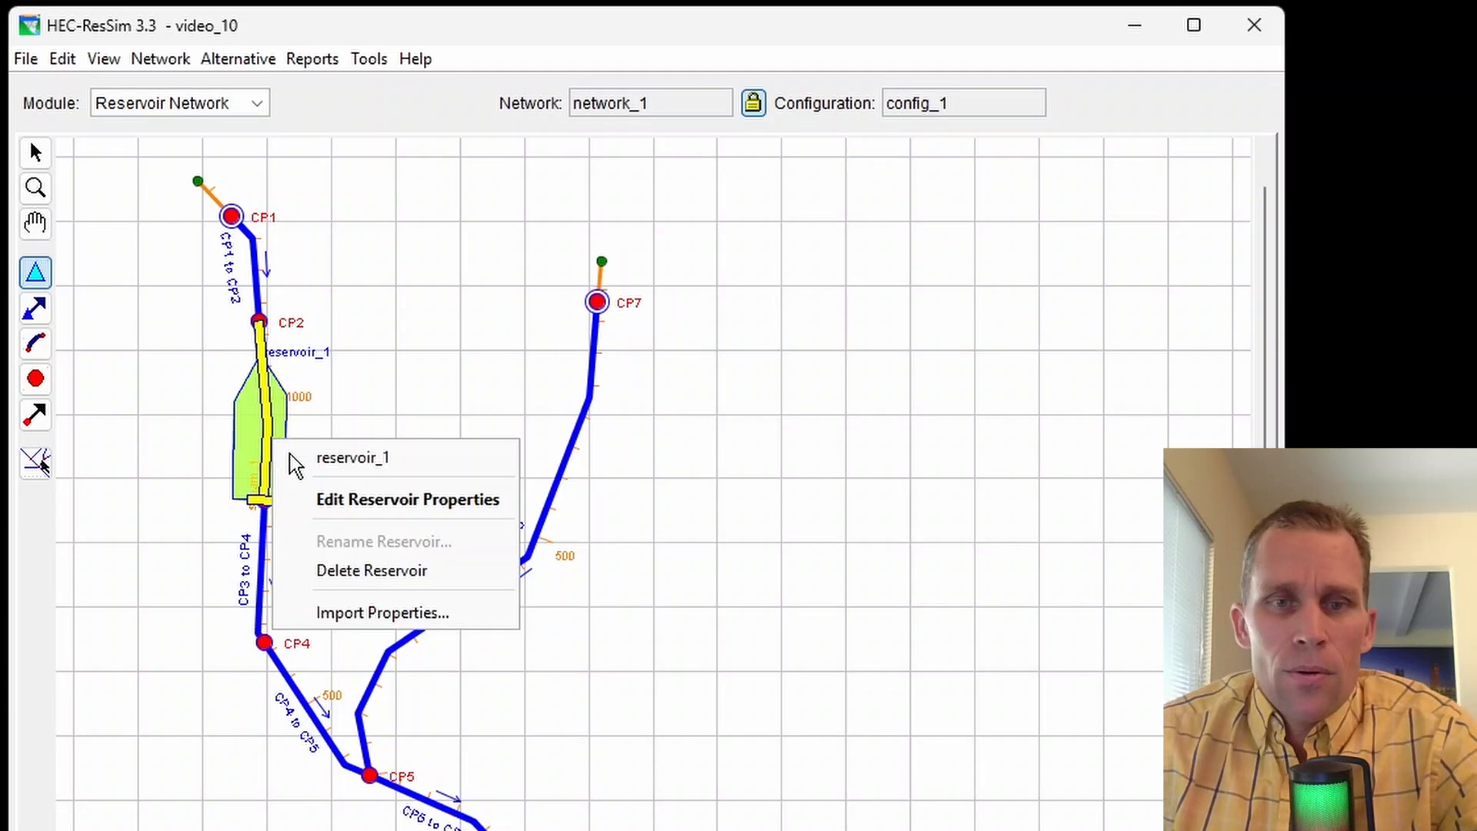
click(361, 504)
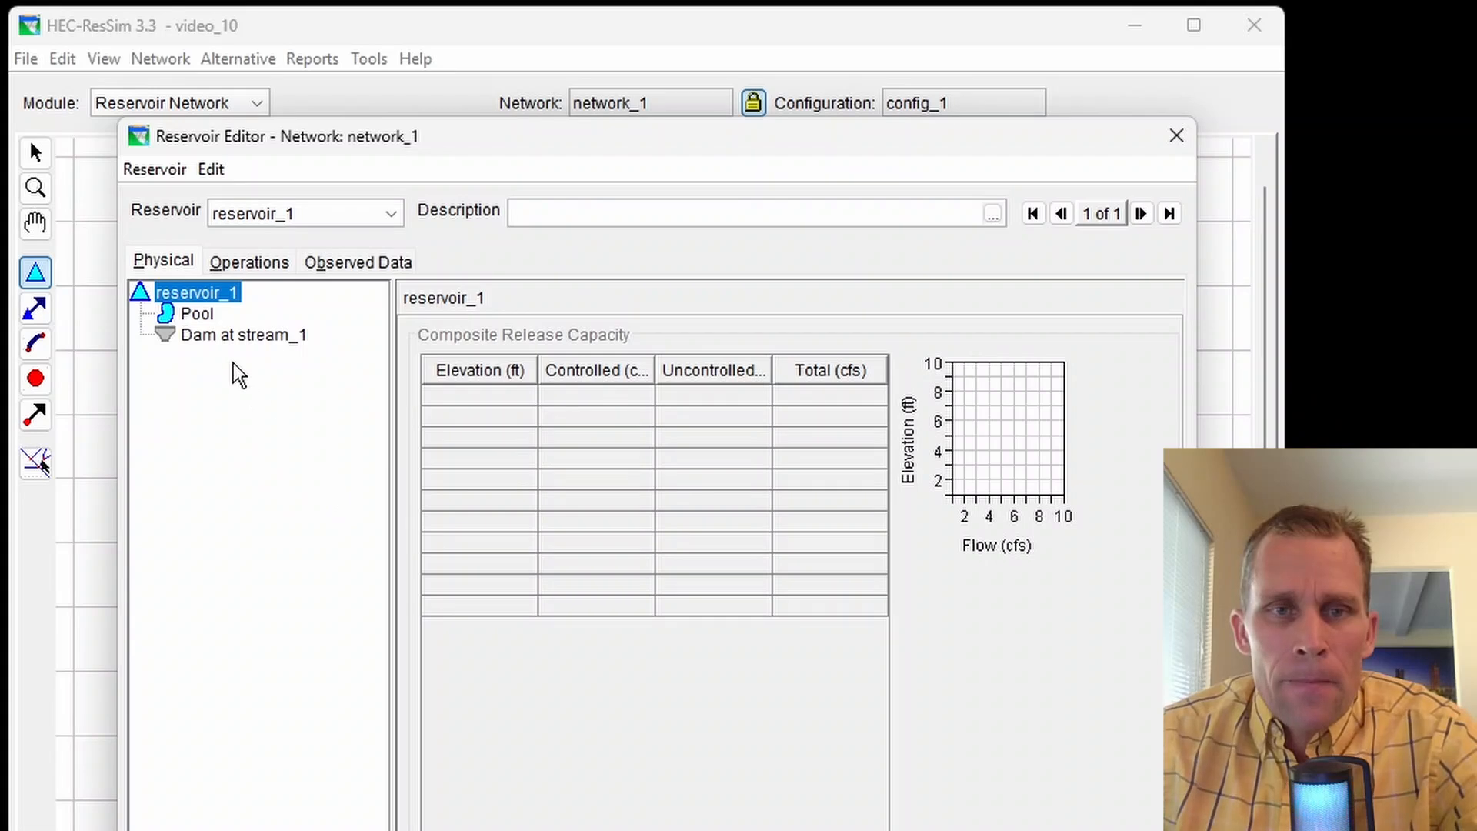
right_click(222, 339)
click(284, 641)
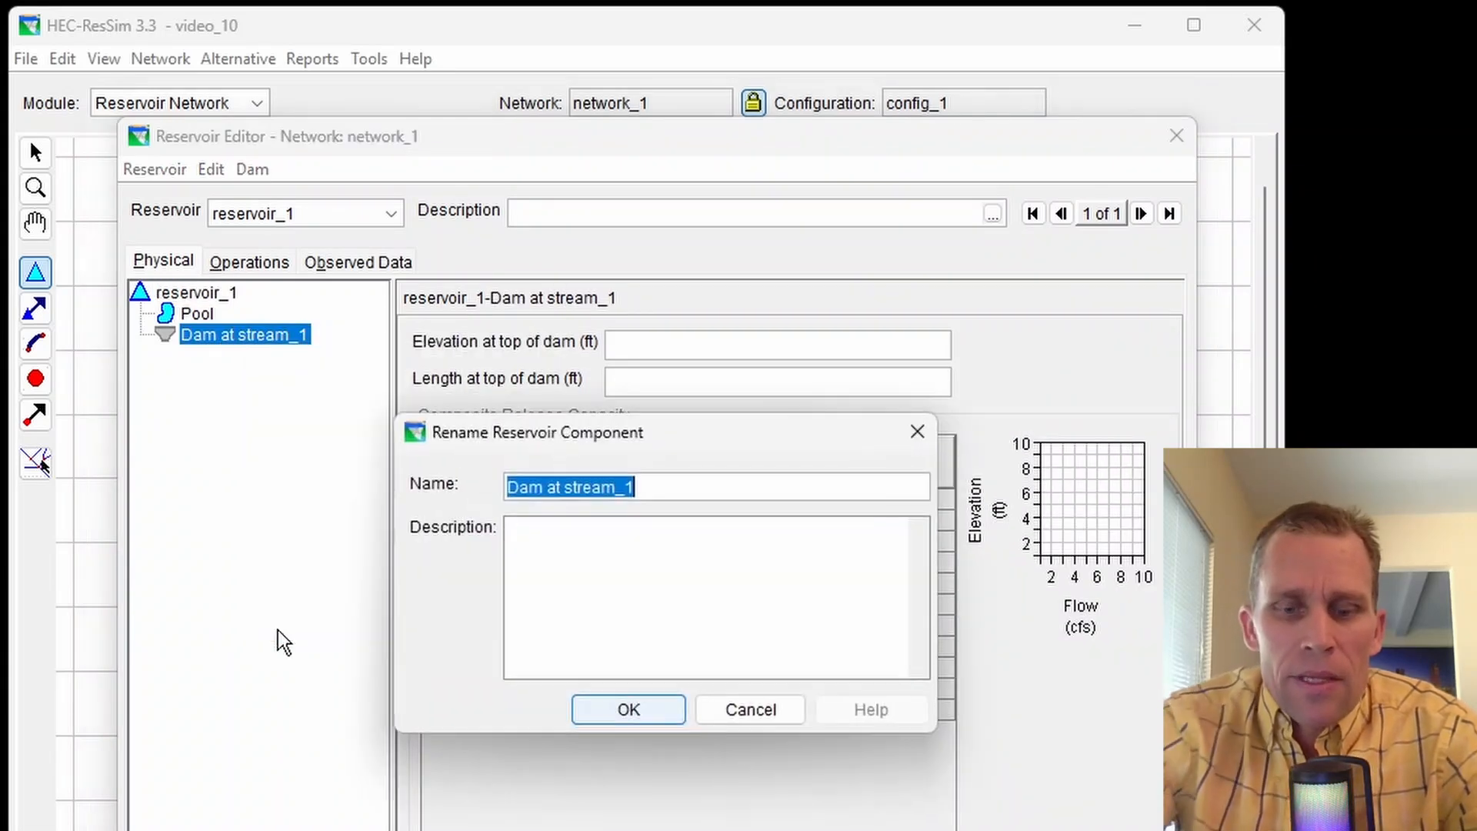
text(dam)
key(BackSpace)
key(BackSpace)
key(BackSpace)
text(Dam)
key(Return)
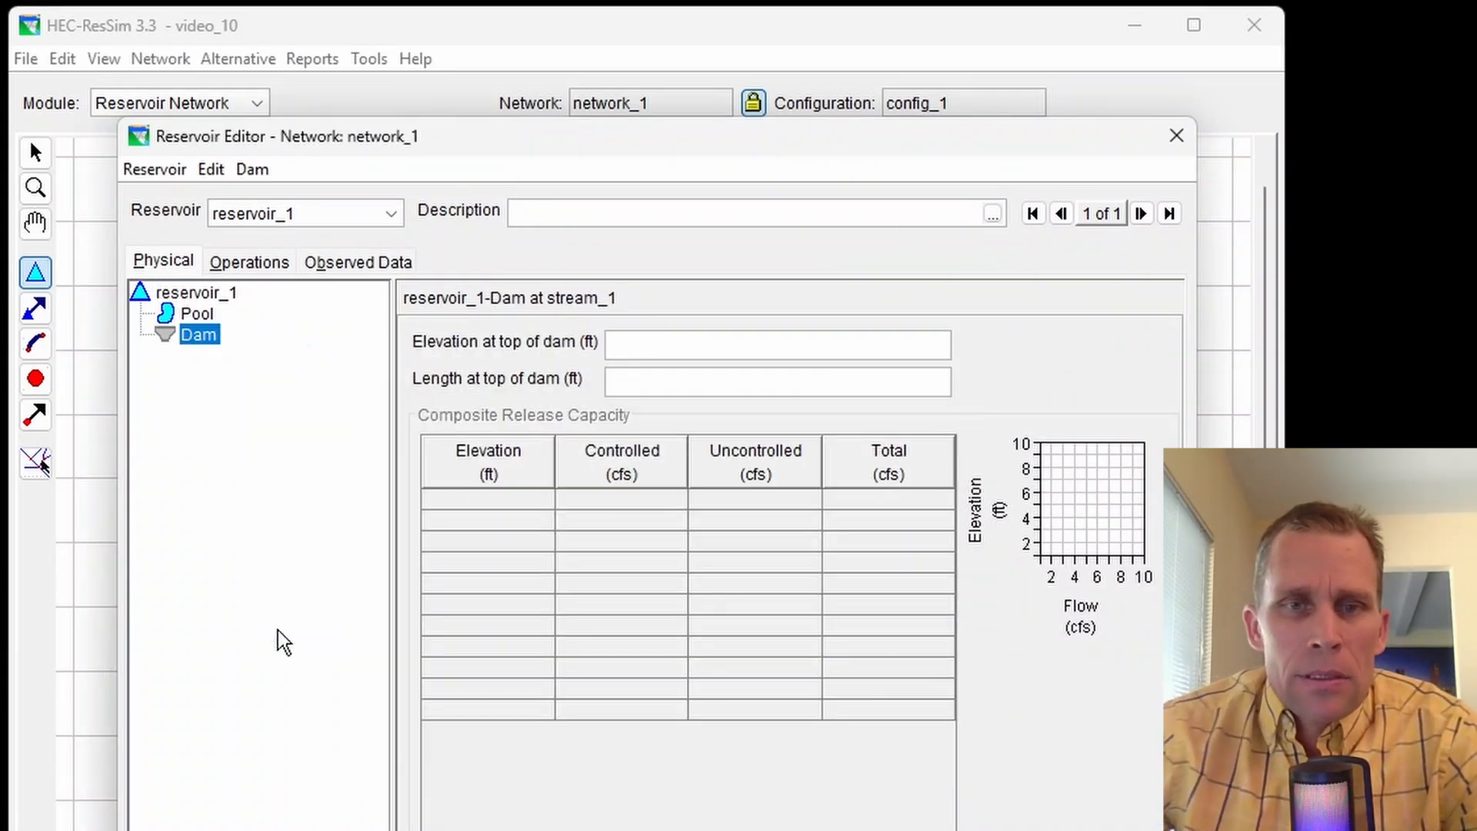
Fill the pool's elevation-storage-area table at 10 ft intervals from 1350 ft, 0 ac-ft, 0 acres to 1500 ft, 50000 ac-ft, 1230 acres
click(201, 314)
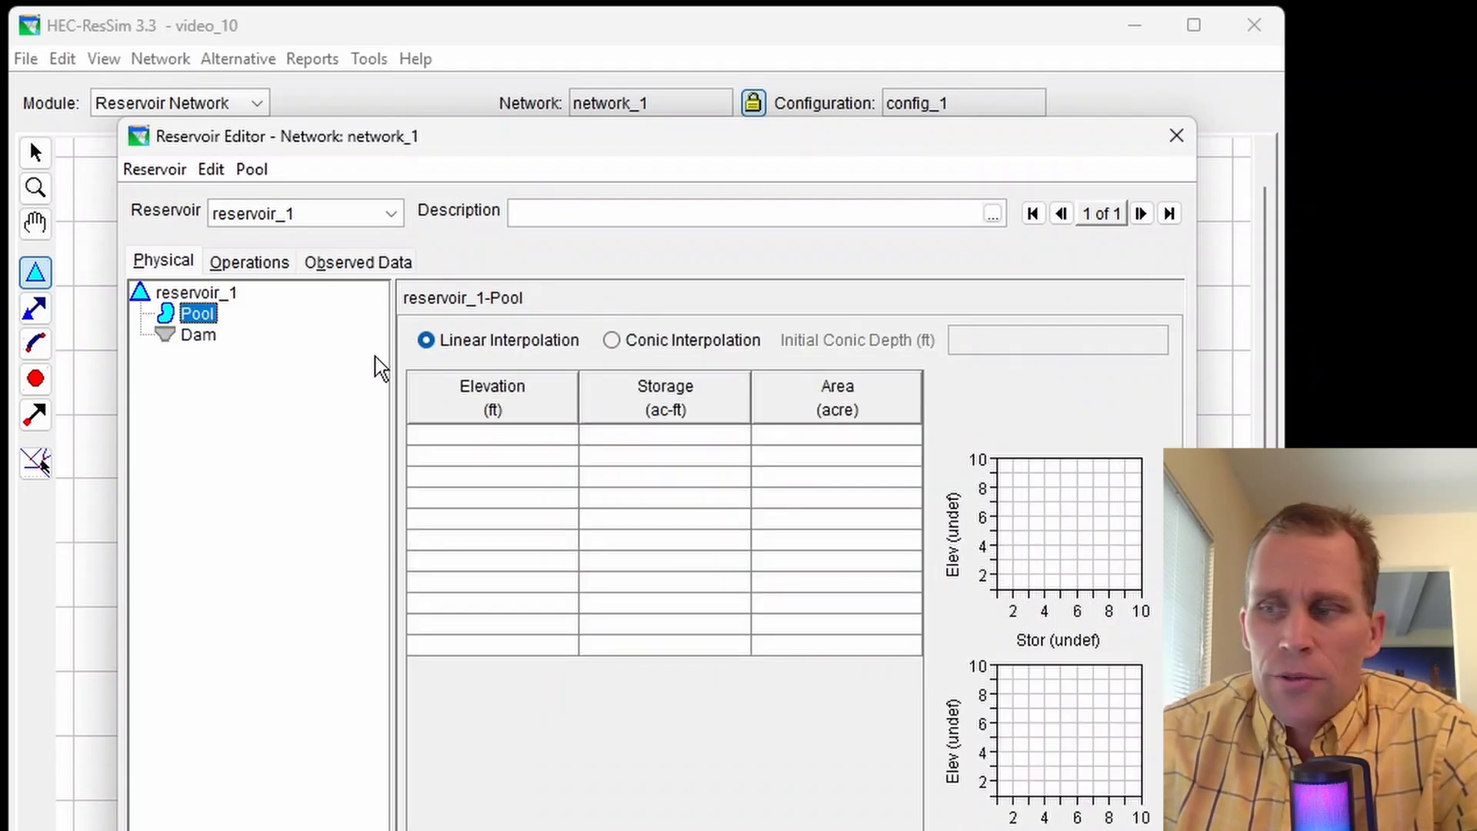
click(488, 436)
text(1350	0	0 1360.0	50.0	10.0 1370.0	200.0	20.0 1380.0	475.0	35.0 1390.0	950.0	60.0 1400.0	1700.0	90.0 1410.0	2750.0	120.0 1420.0	4100.0	150.0 1430.0	5850.0	200.0 1440.0	8350.0	300.0 1450.0	11850.0	400.0 1460.0	16350.0	500.0 1470.0	21850.0	600.0 1480.0	28850.0	800.0 1490.0	38350.0	1100.0 1500.0	50000.0	1230.0)
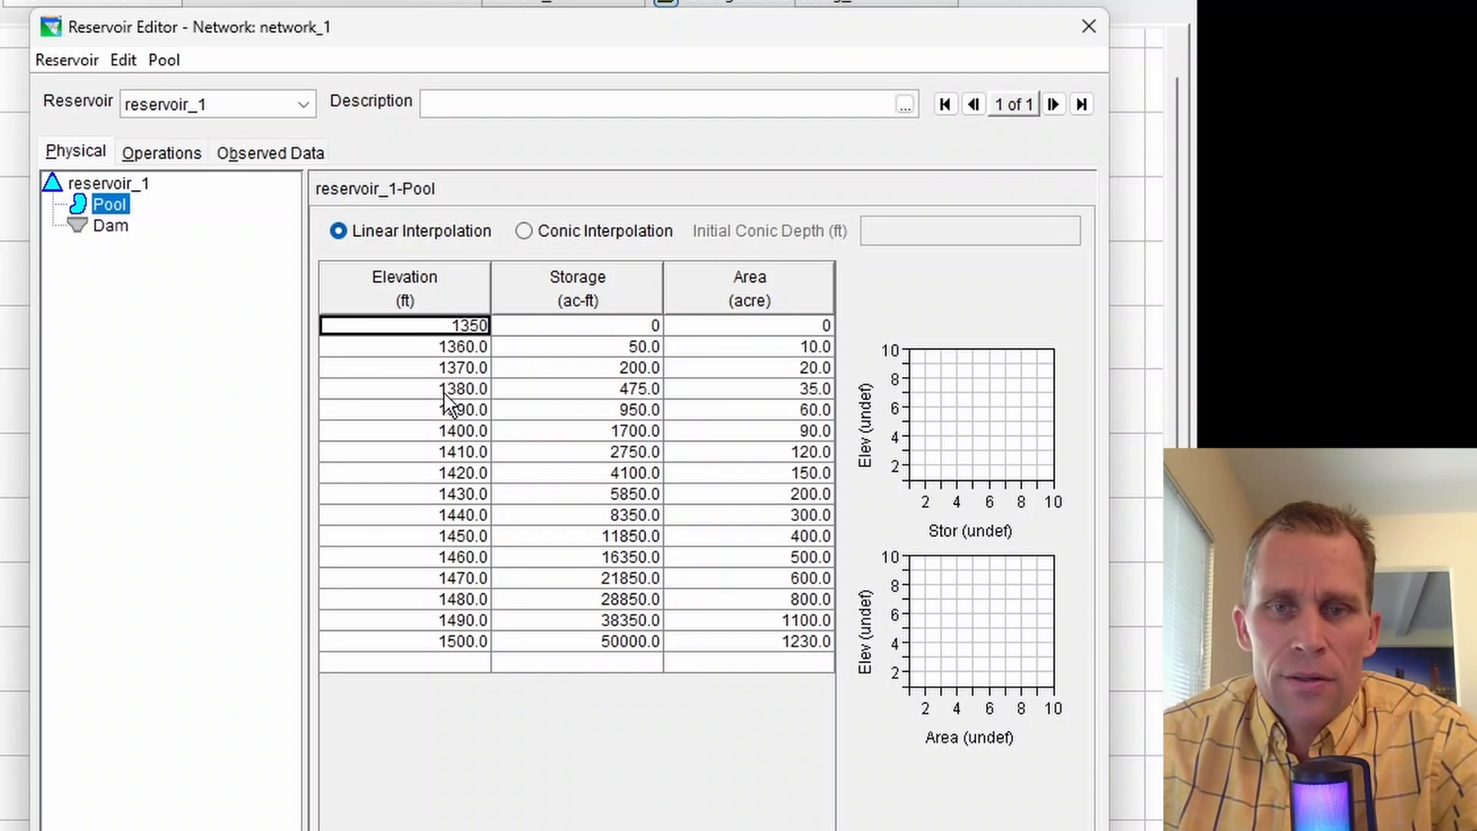
click(548, 368)
click(594, 645)
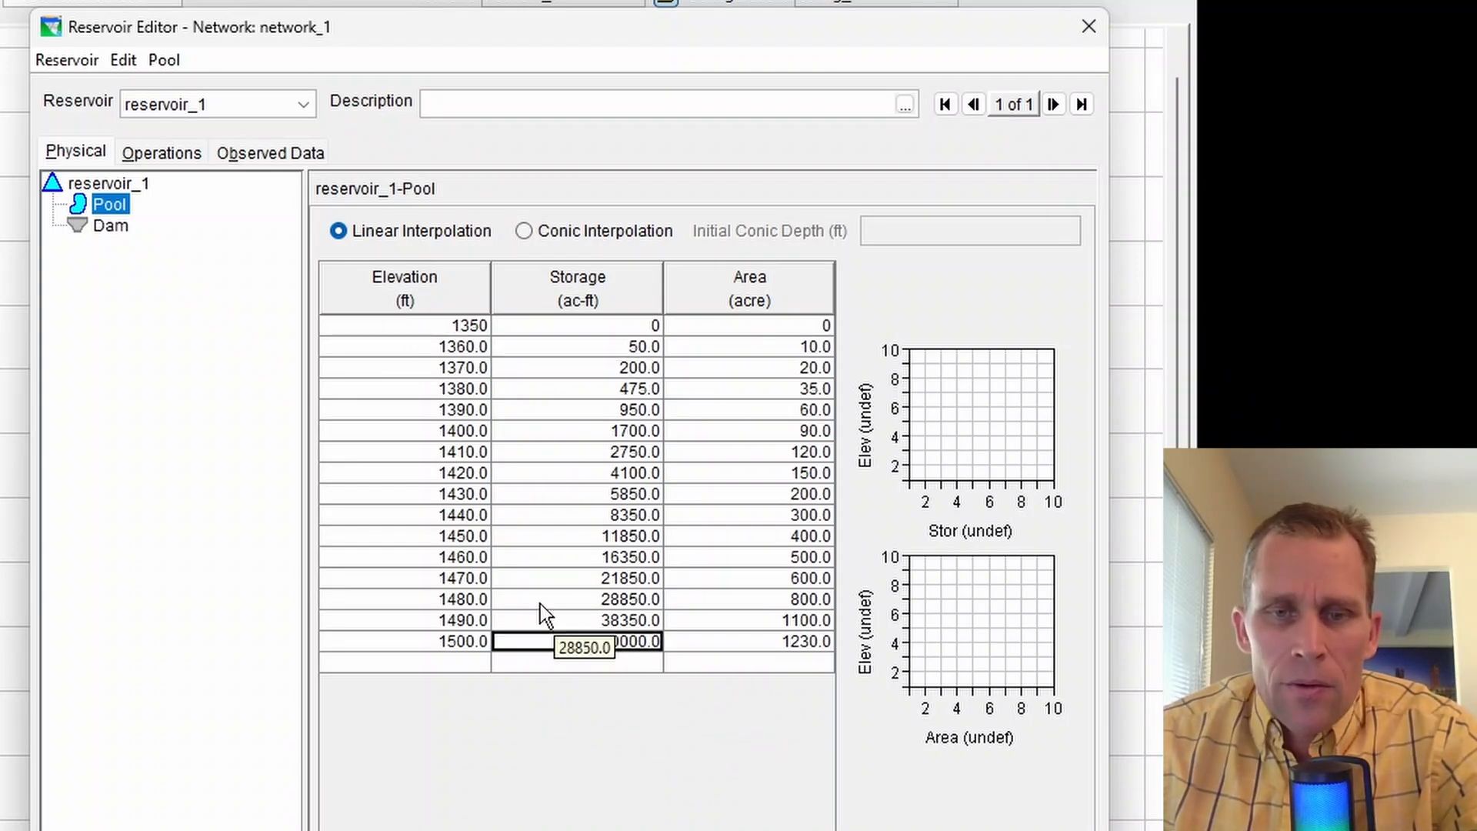
click(417, 601)
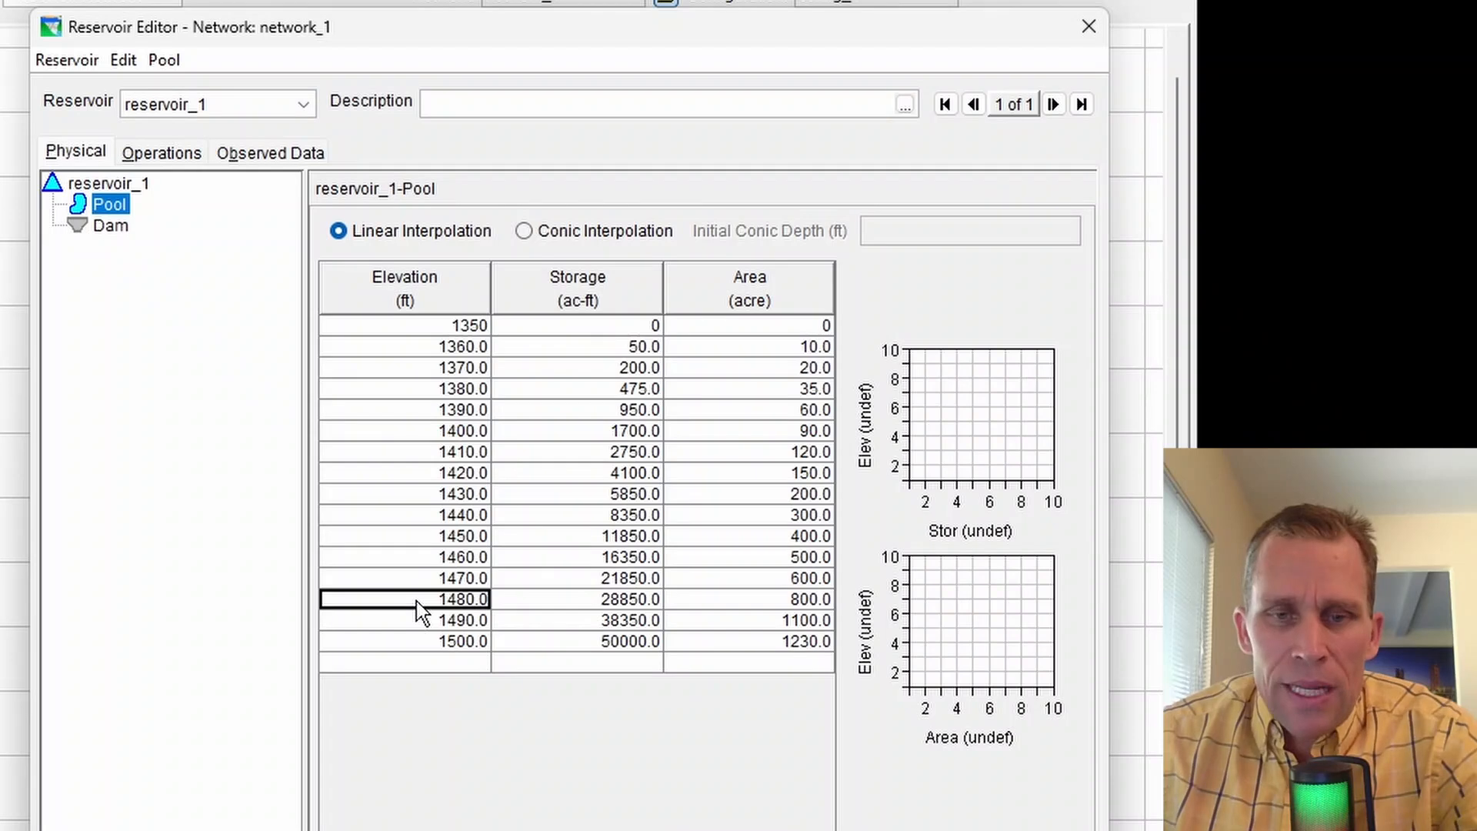
click(420, 642)
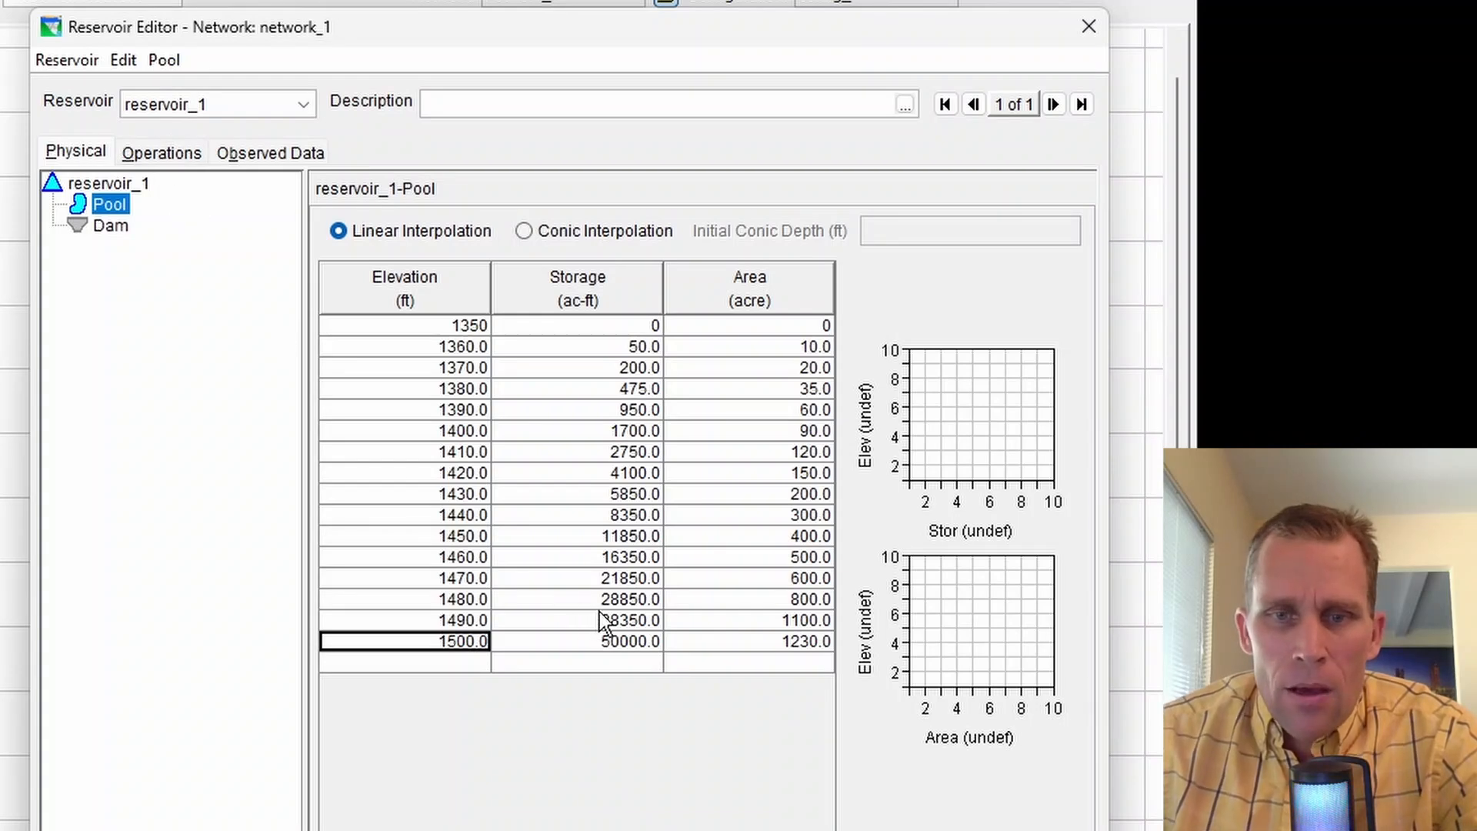
Set the dam's top elevation to 1500 ft and its top length to 1000 ft
click(97, 207)
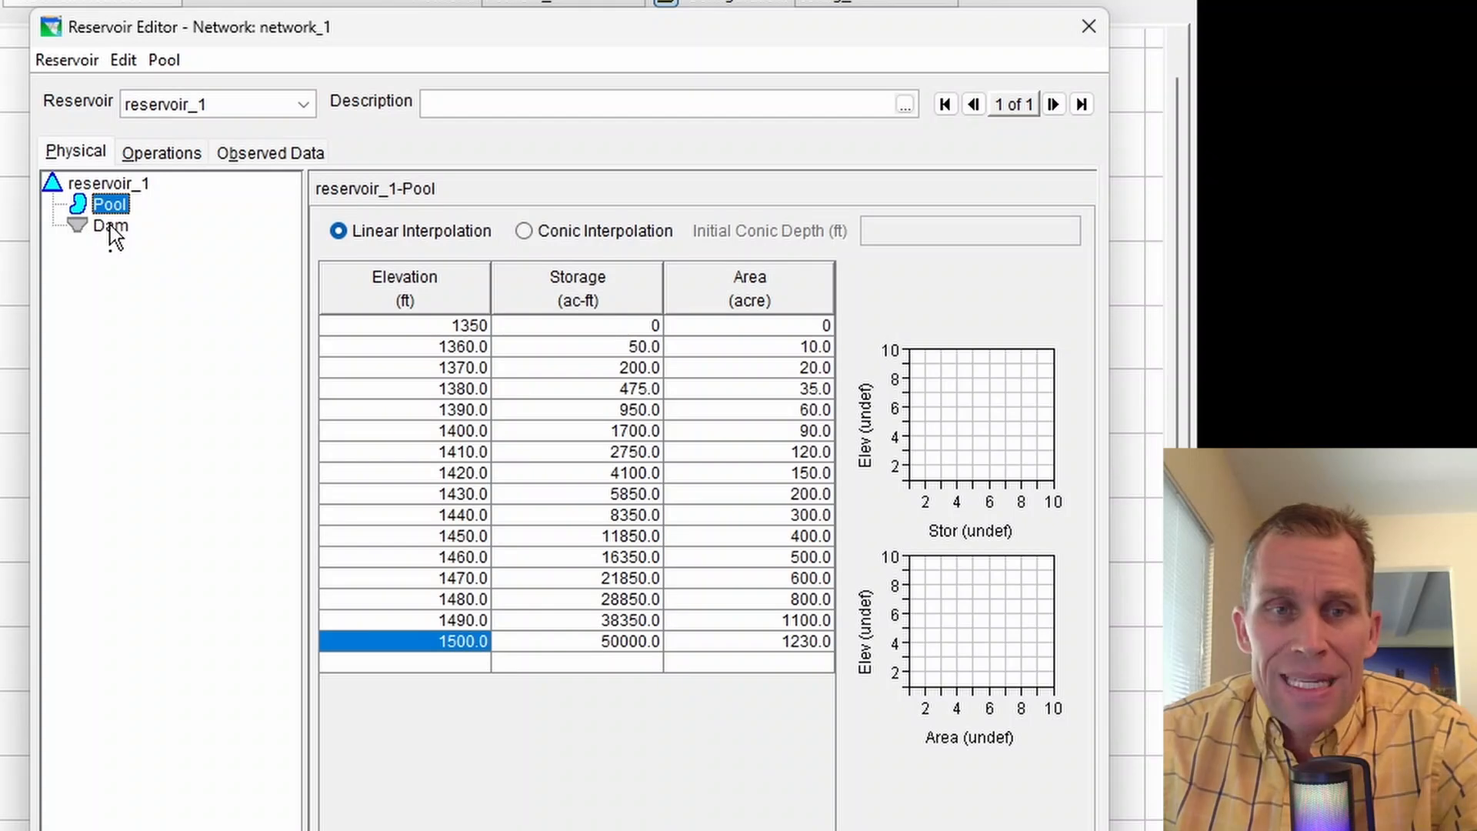
click(109, 224)
click(564, 235)
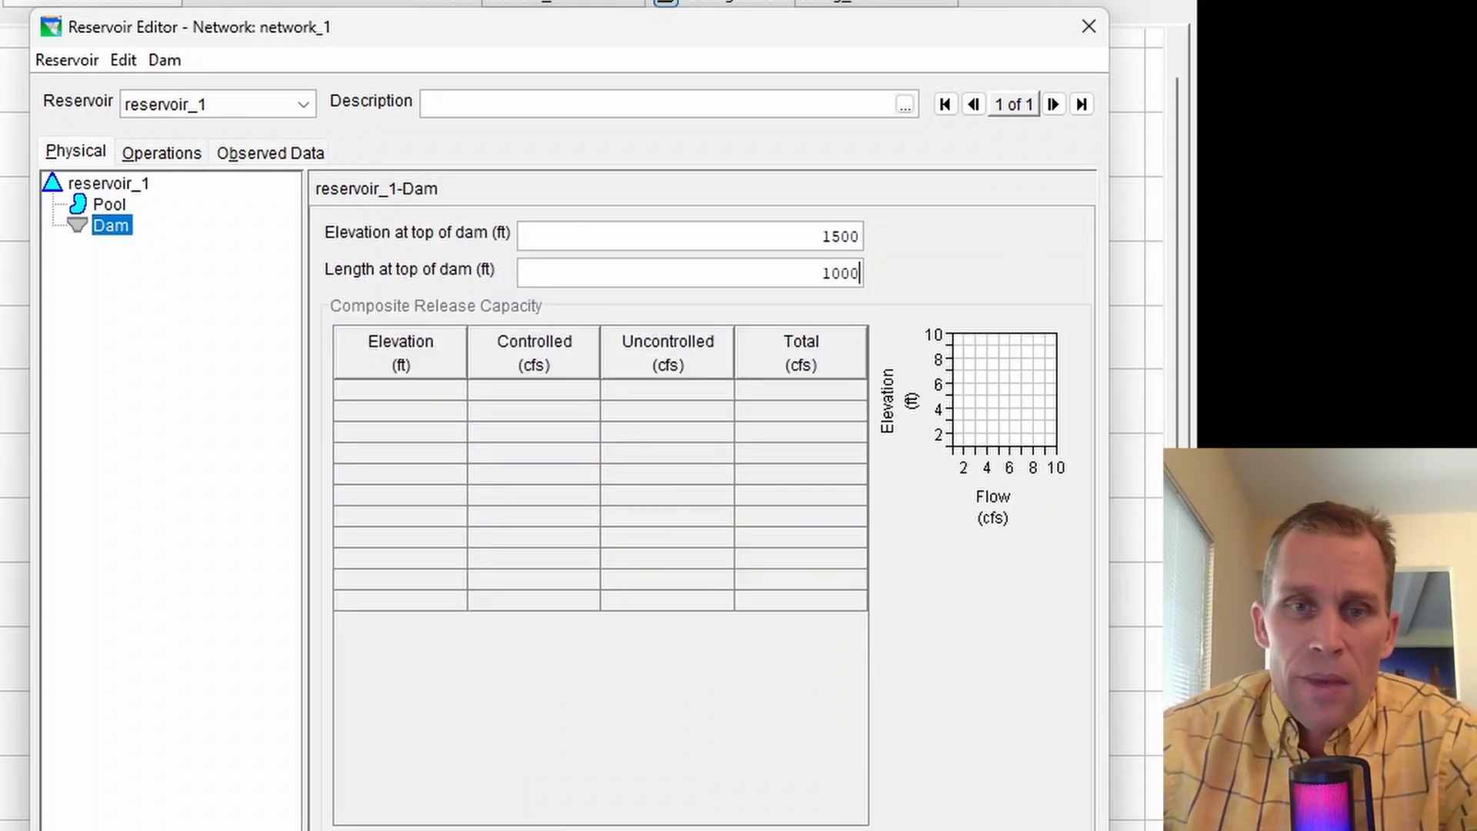
Add a controlled outlet with 3 gates to the dam, pasting its elevation-capacity table from 1350 ft, 0 cfs to 1500 ft, 50000 cfs
right_click(113, 233)
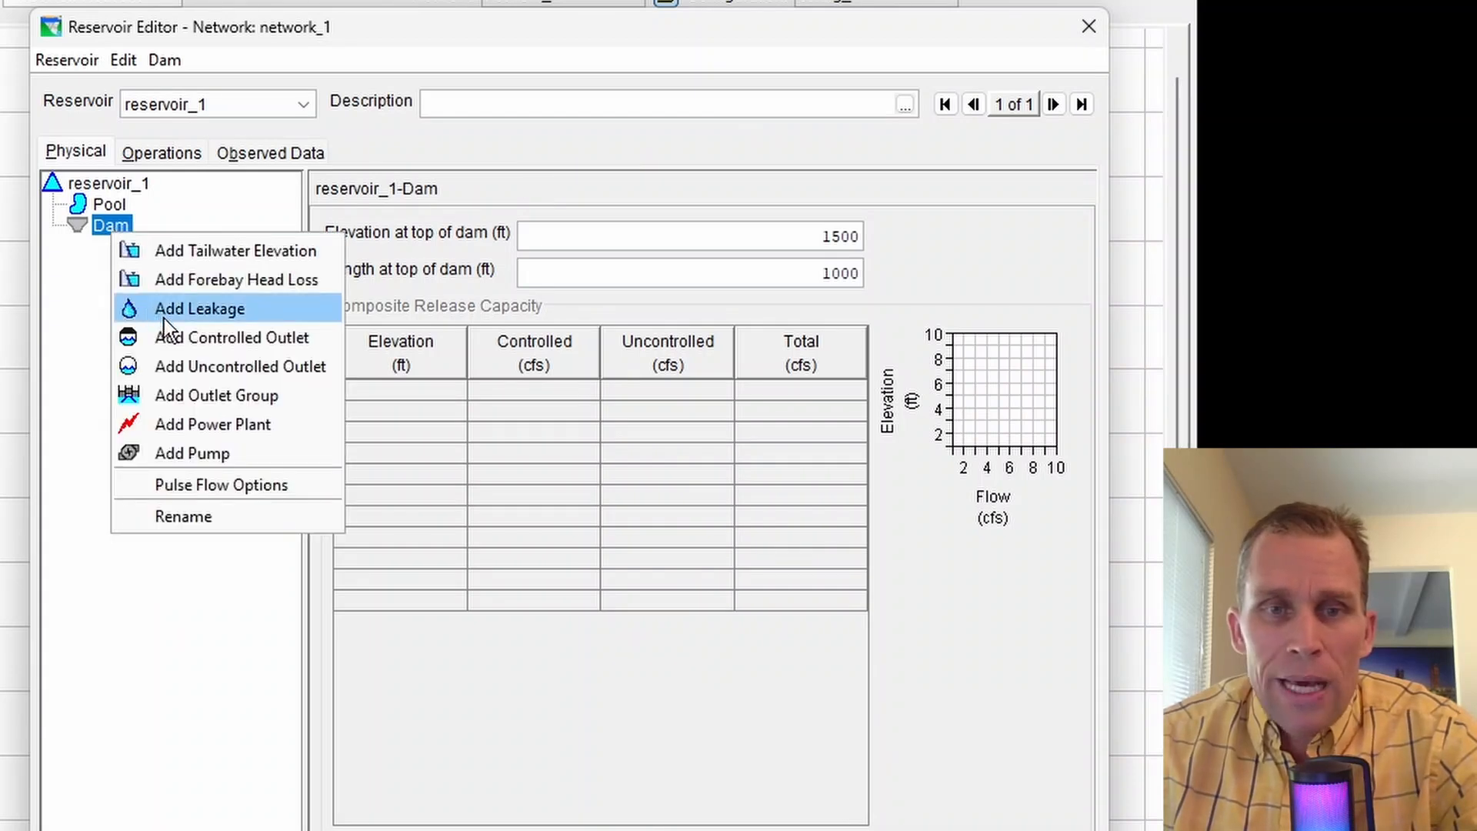
click(198, 339)
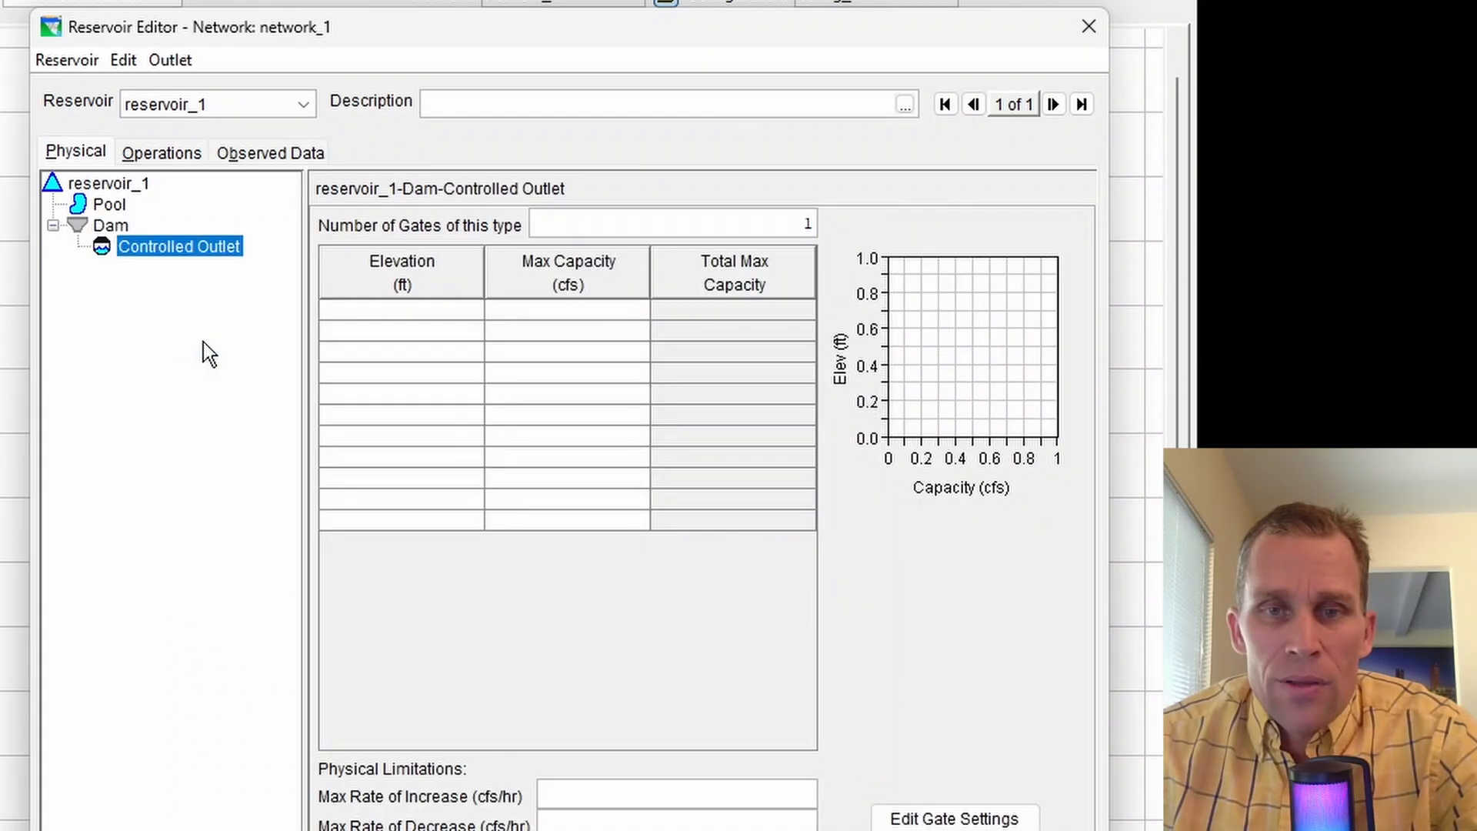
click(454, 309)
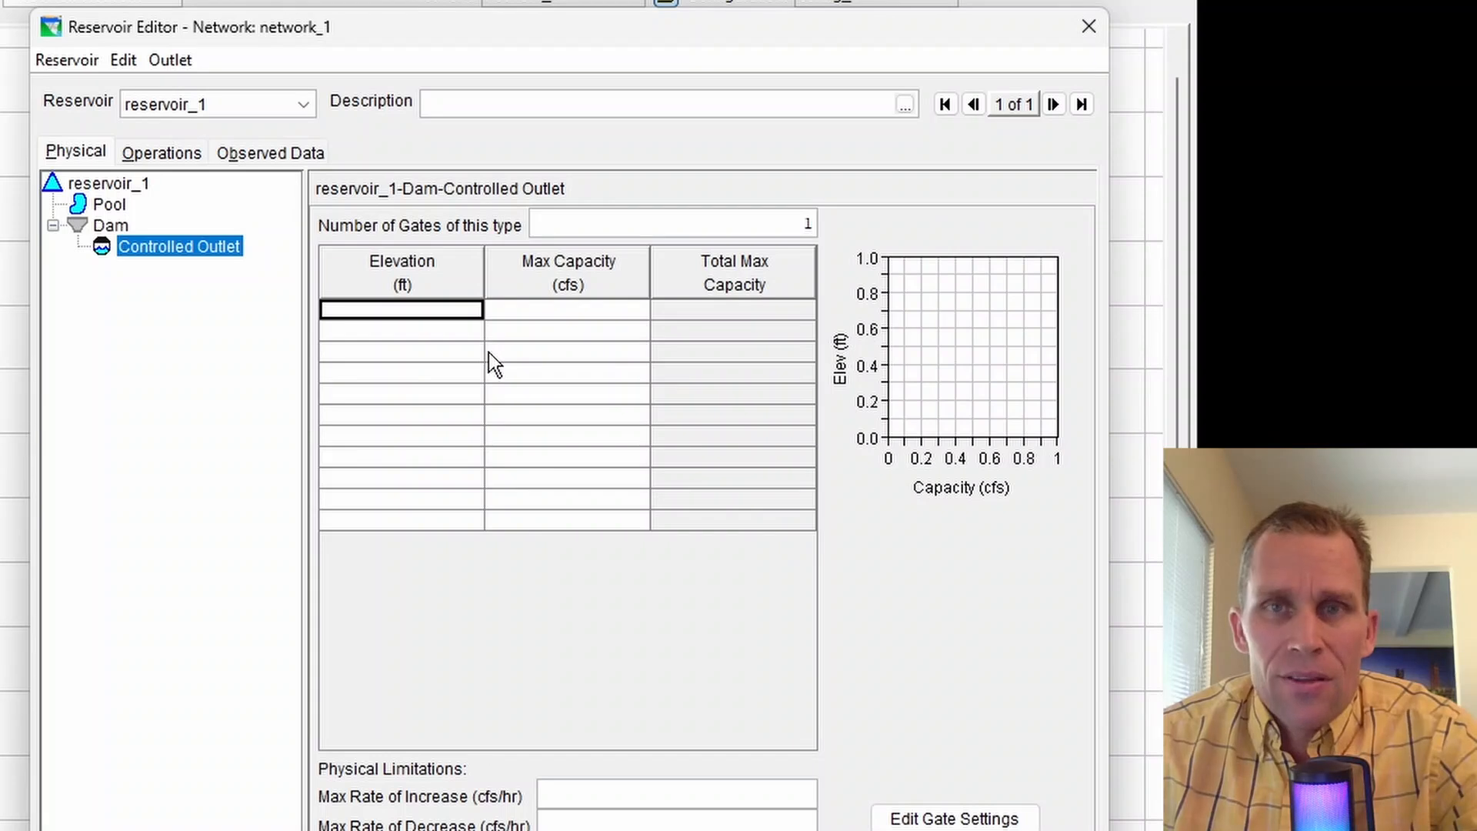
key(ctrl+v)
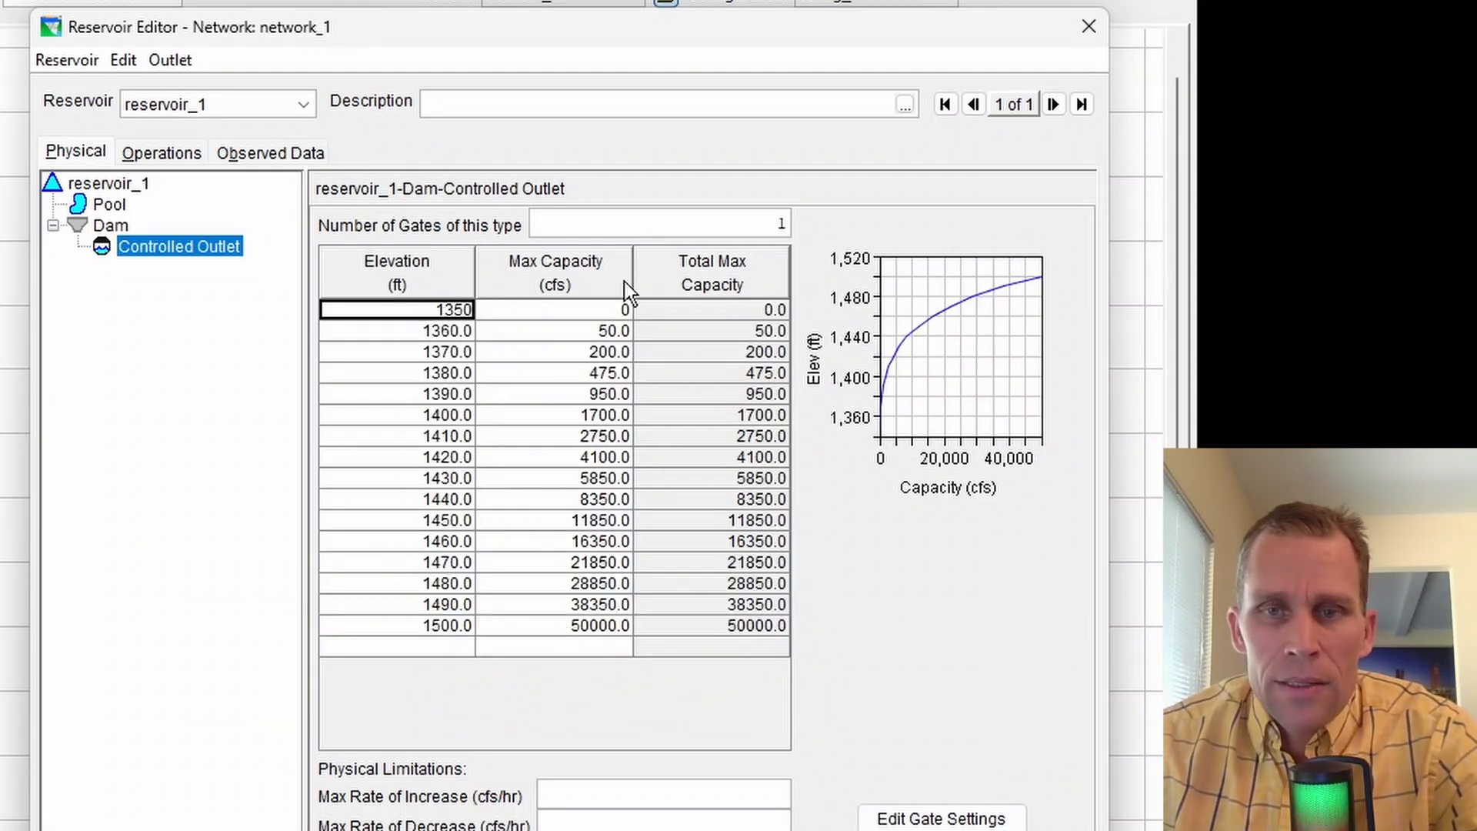
drag(744, 229, 785, 224)
text(3)
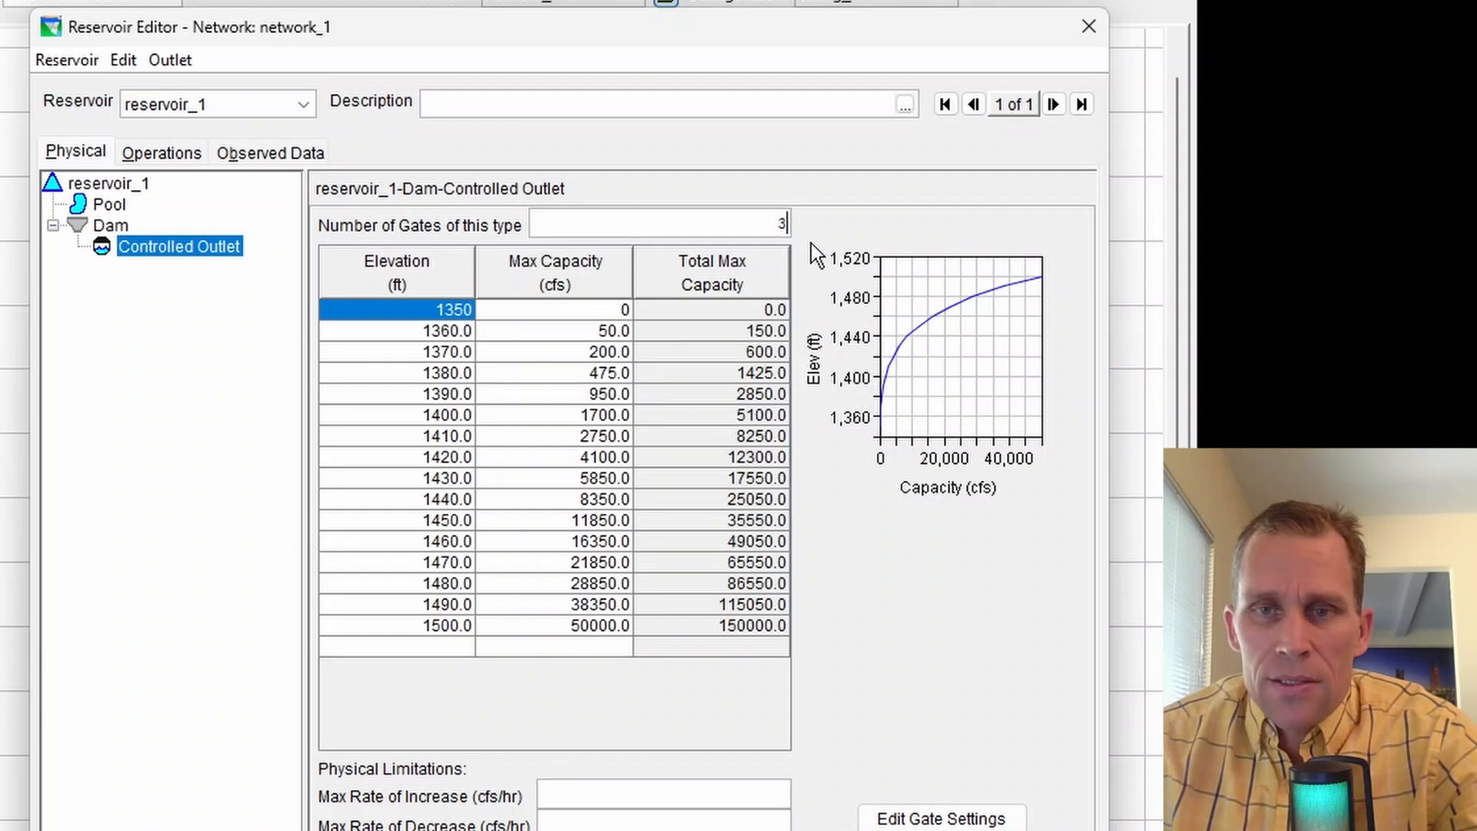
Apply the controlled outlet's gate count and capacity table
click(579, 606)
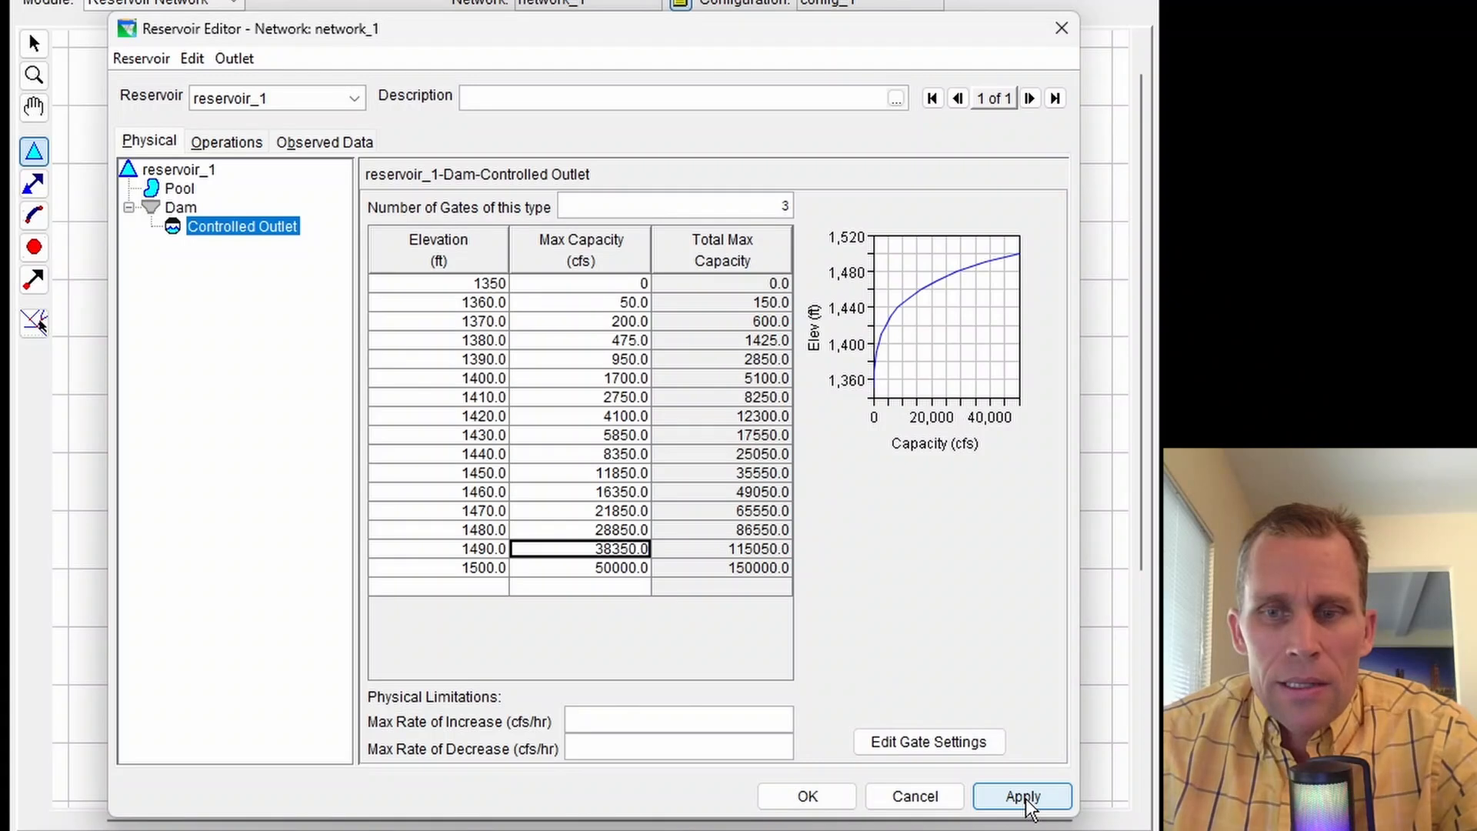
click(1023, 799)
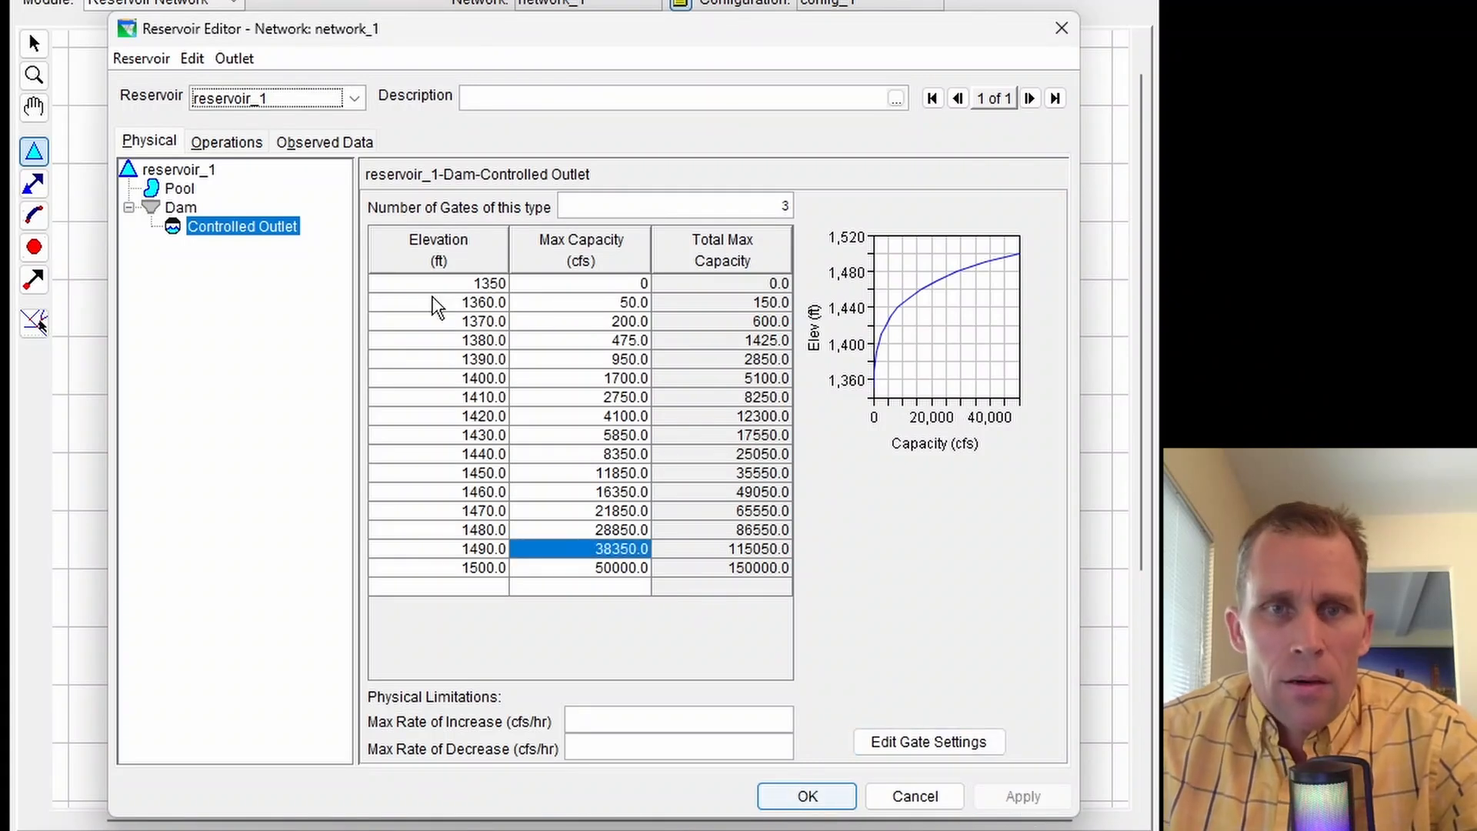
Create a new operation set named opeation_set_1 for reservoir_1
click(236, 148)
mouse_move(339, 36)
mouse_down()
mouse_move(339, 17)
mouse_move(330, 28)
mouse_up()
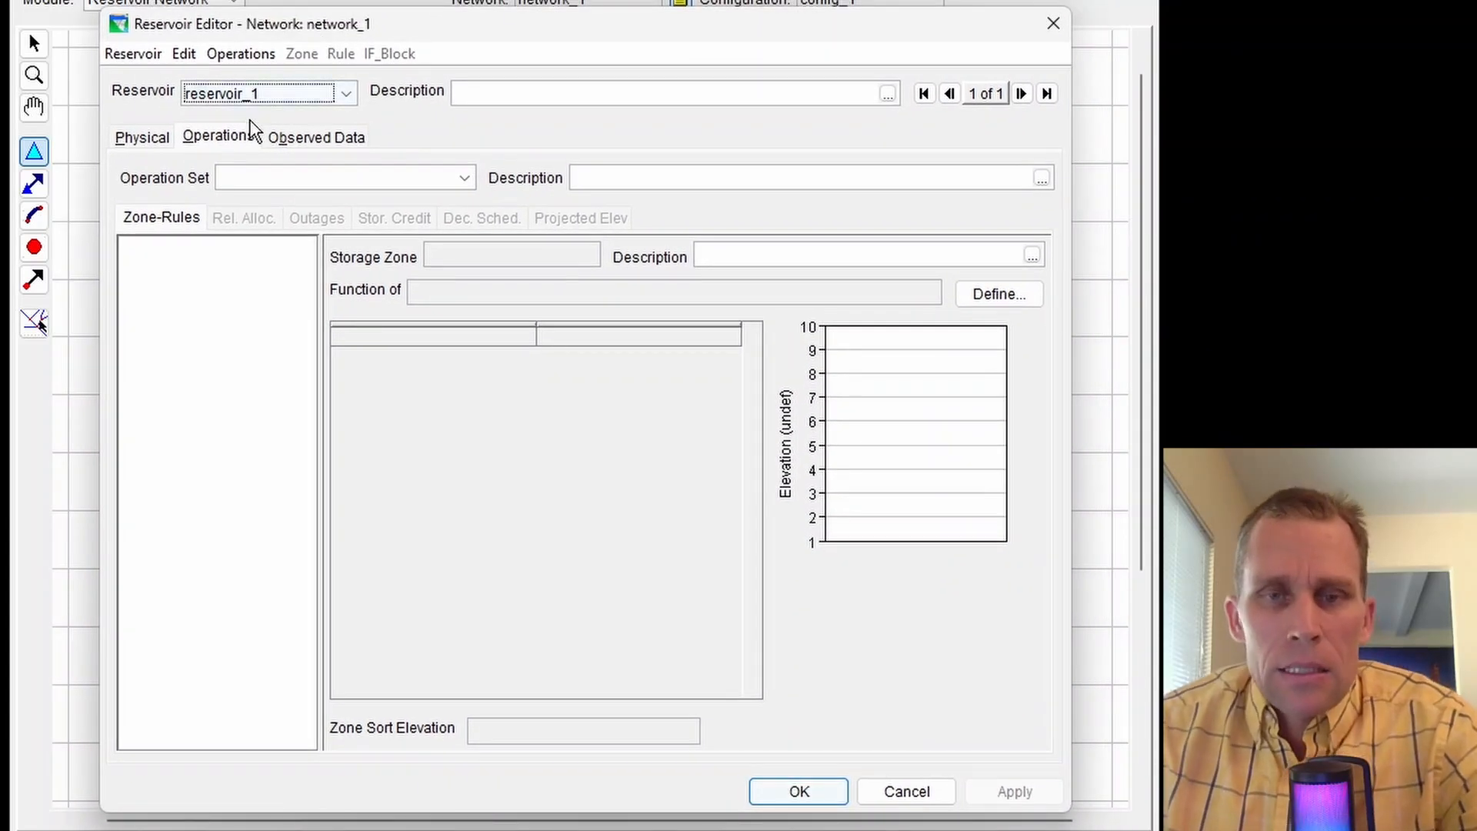
click(248, 58)
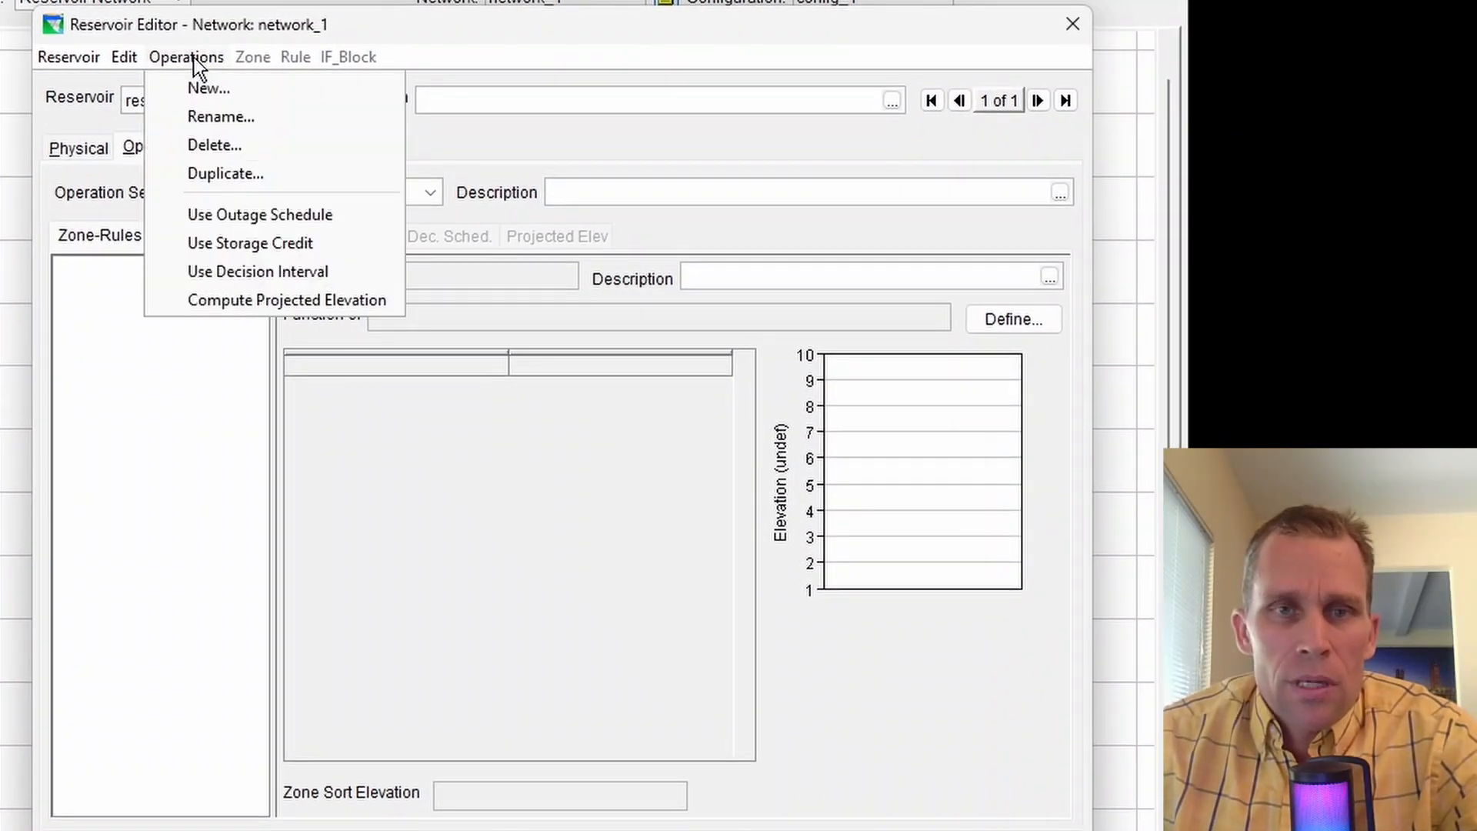
click(201, 87)
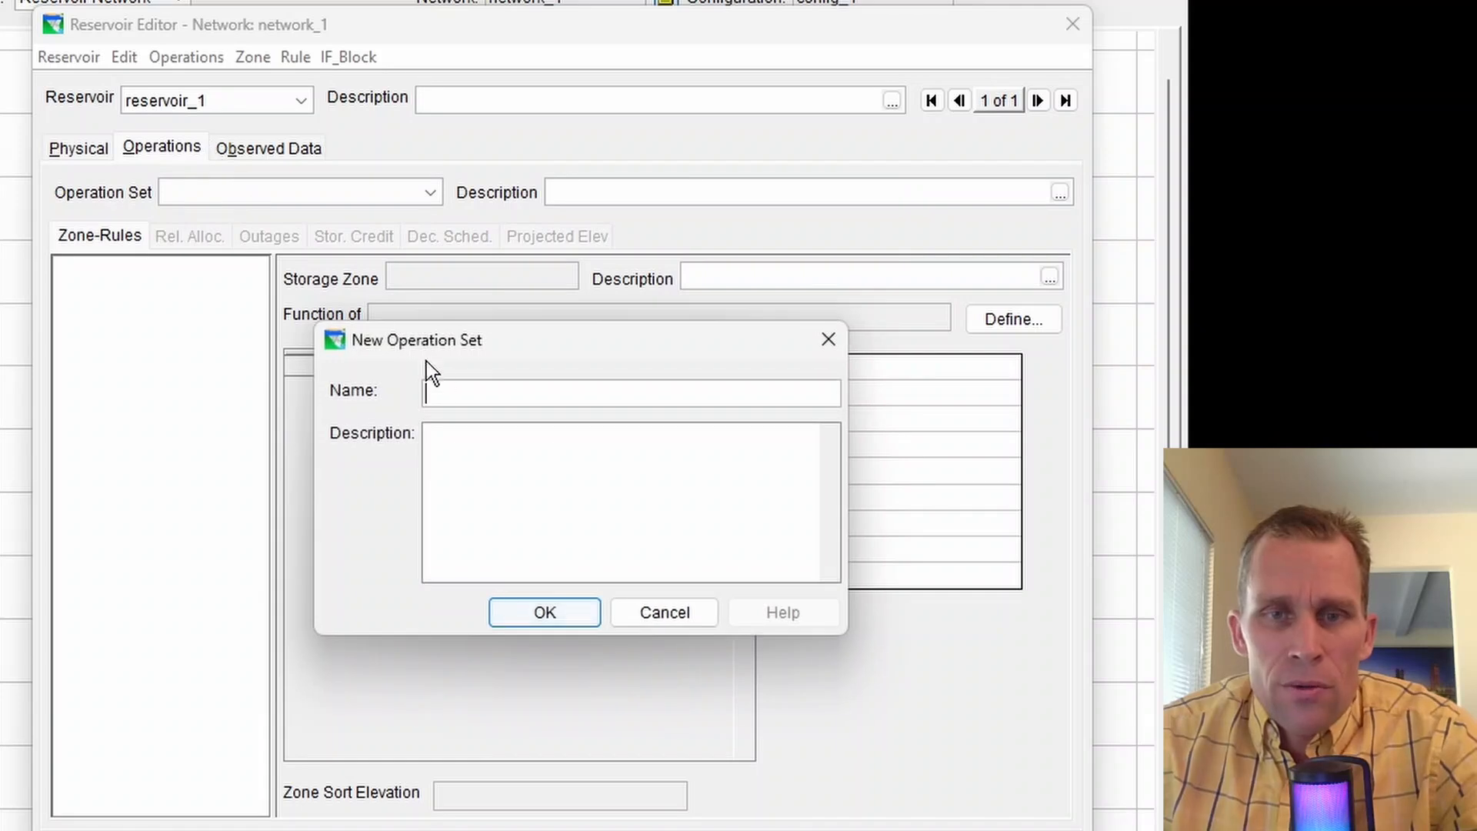
text(opeations)
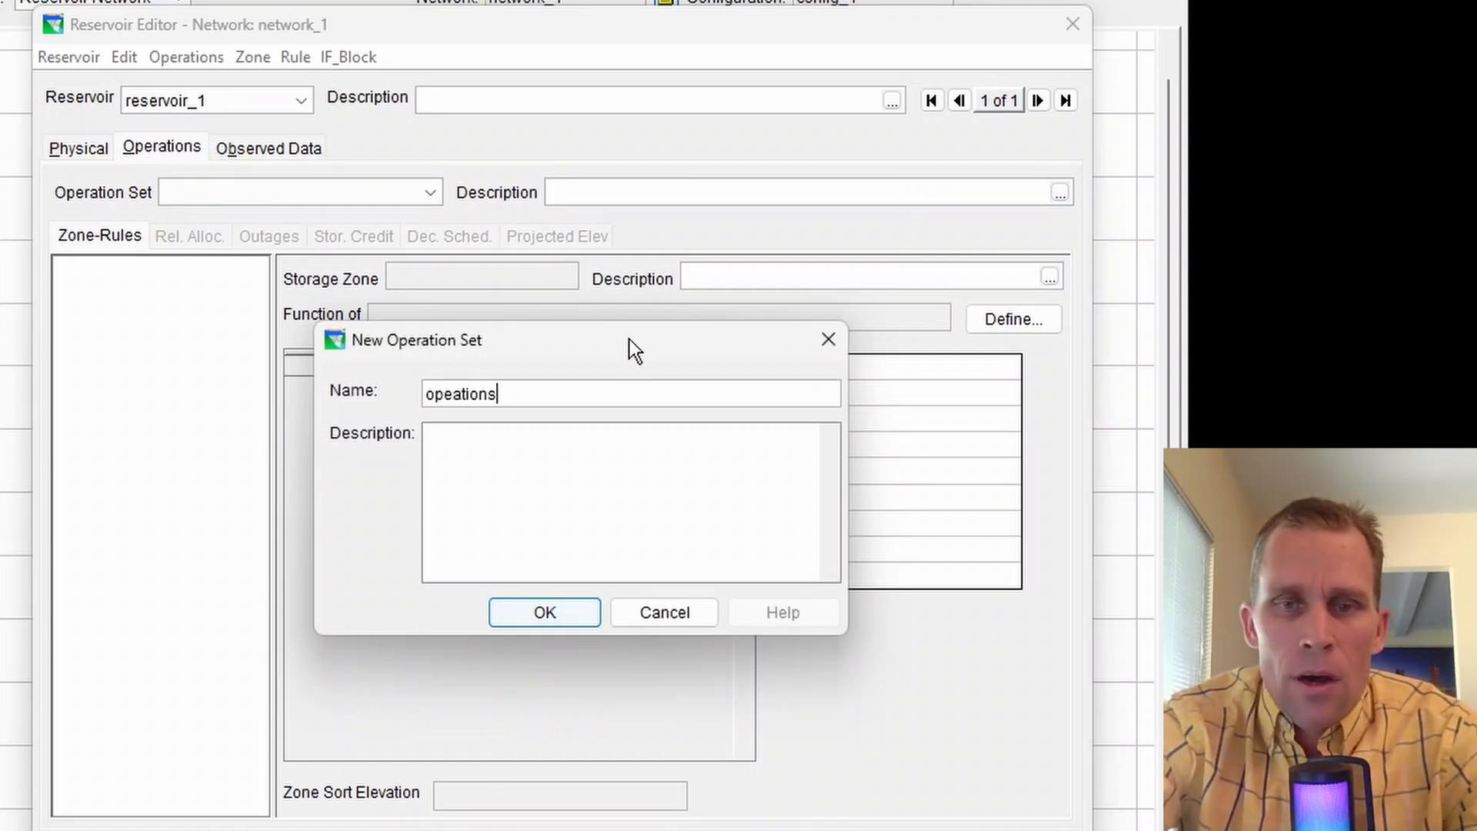
key(BackSpace)
text(_set_1)
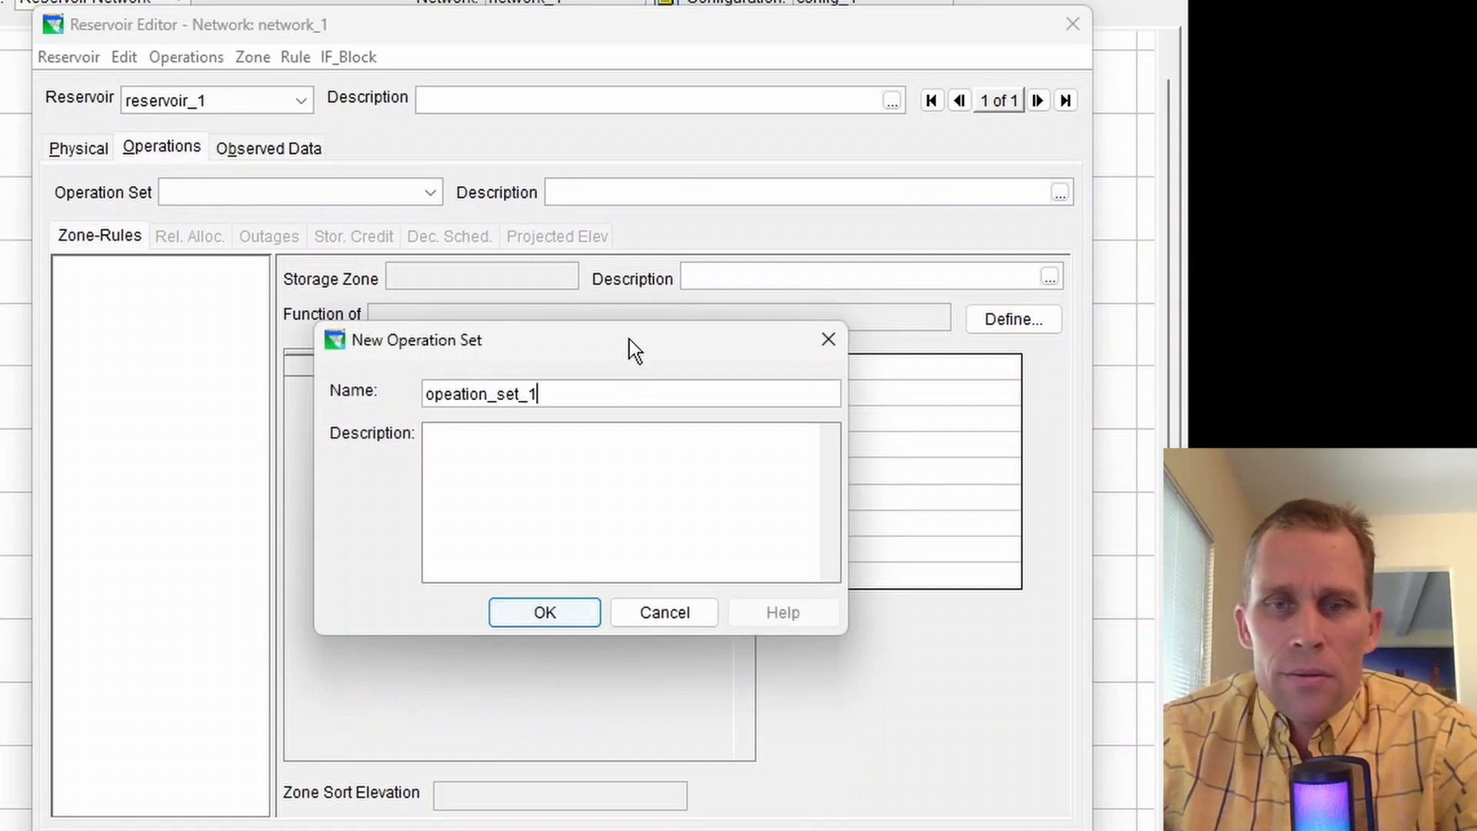
key(Return)
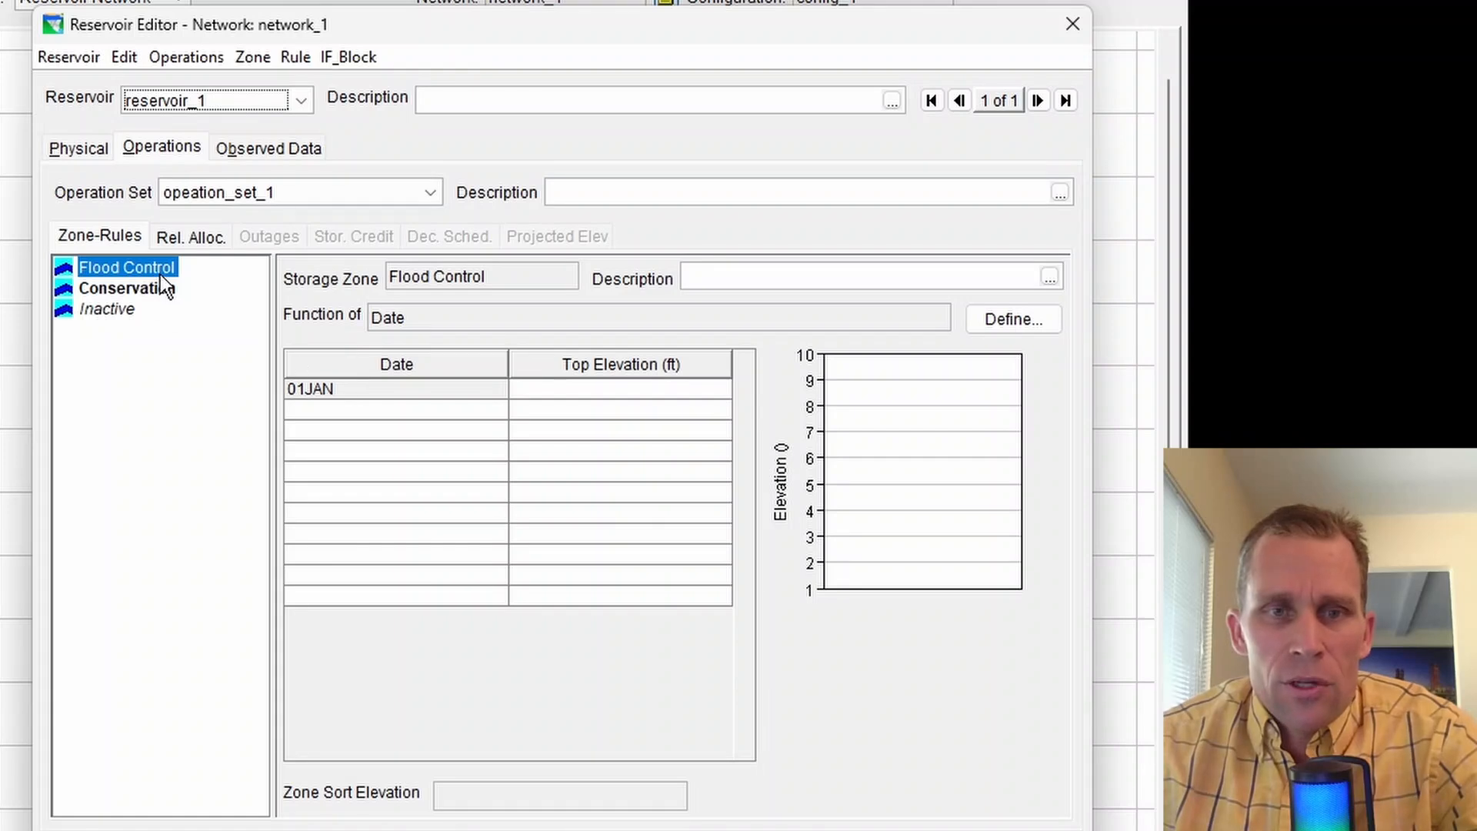
Set the Flood Control zone's top elevation to 1500 ft for 01Jan and apply it
click(119, 291)
click(108, 311)
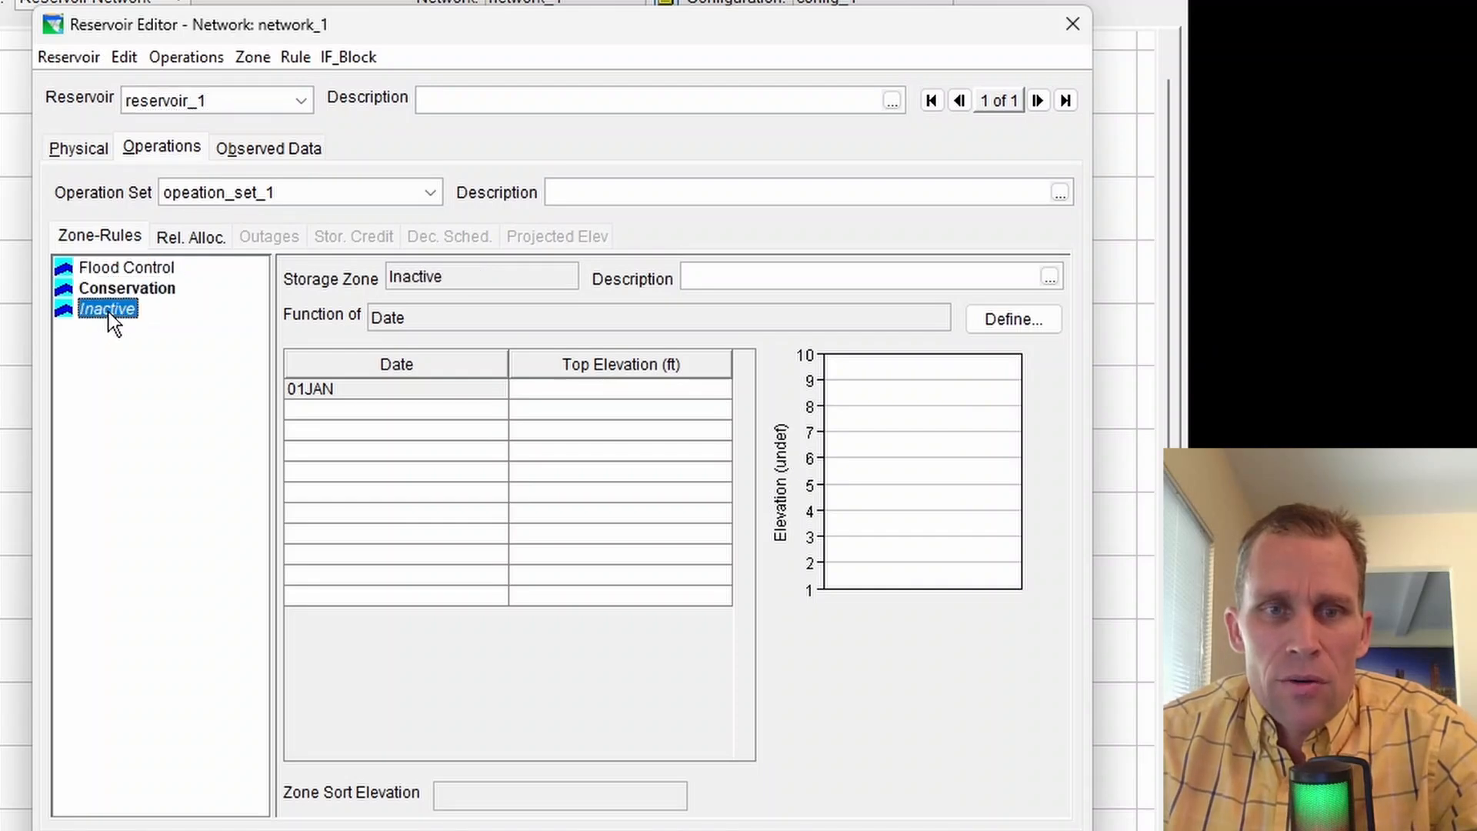
click(140, 268)
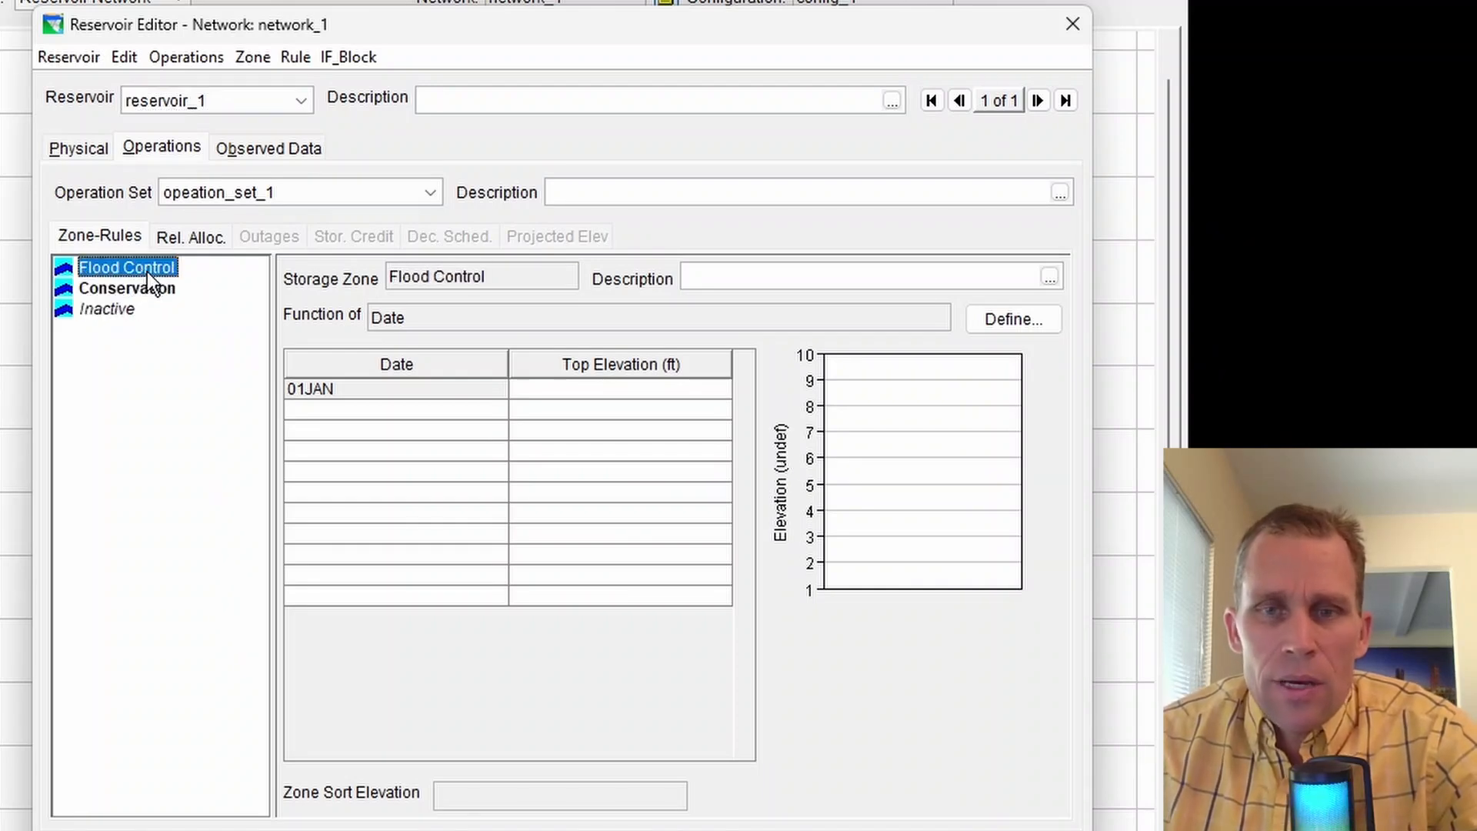
click(580, 394)
text(1500)
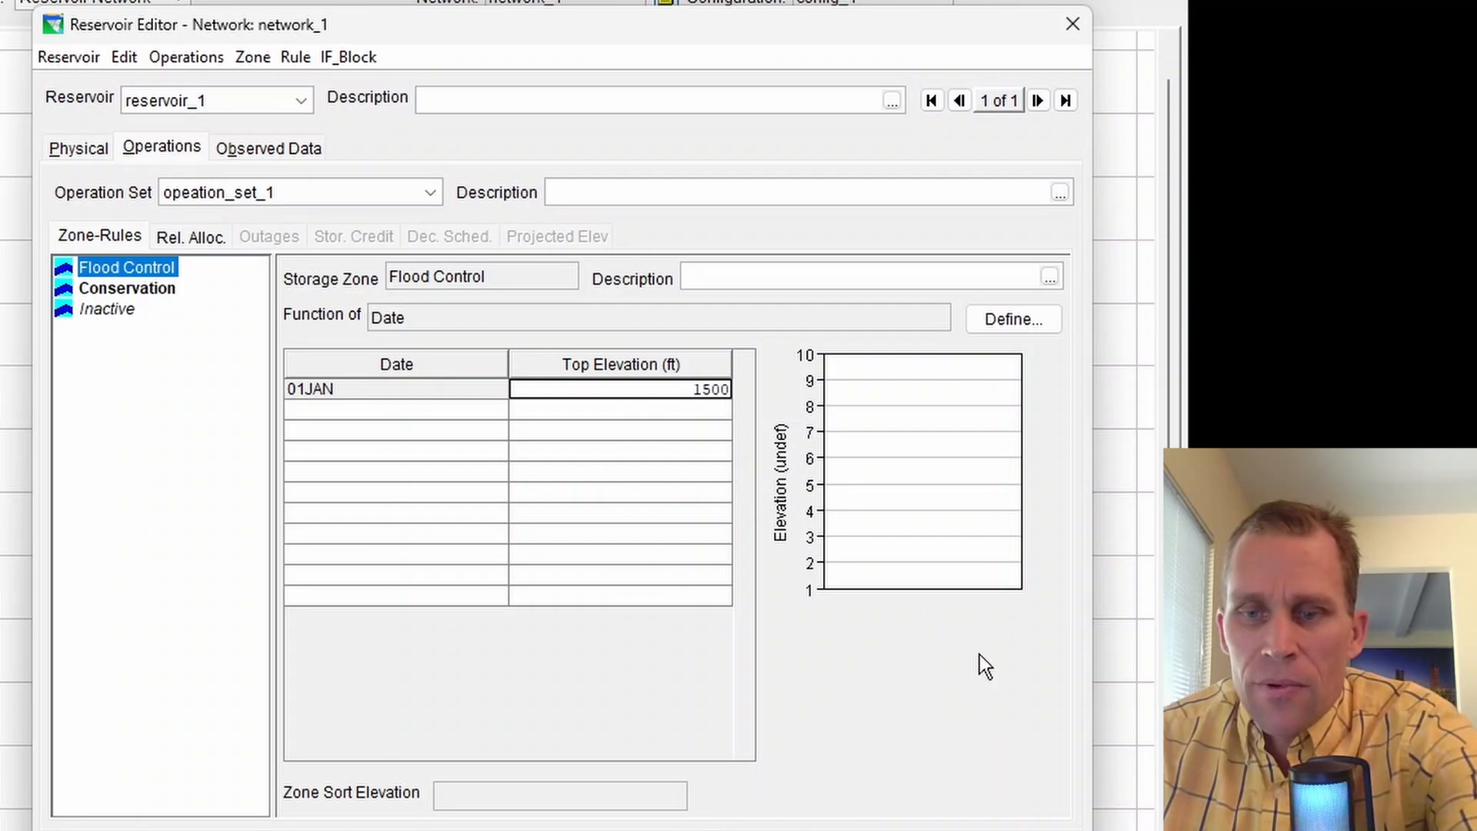
click(1036, 805)
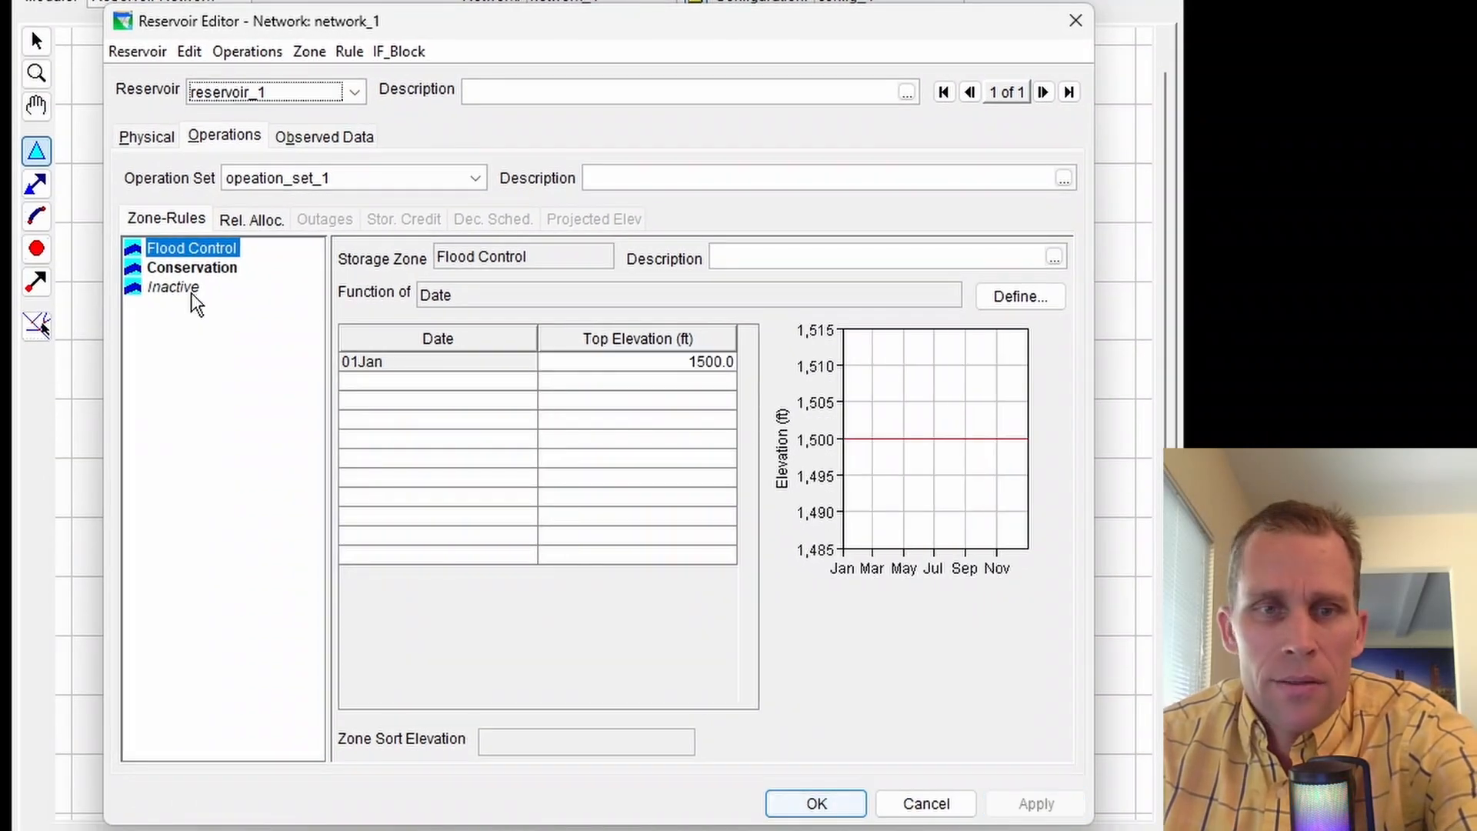
Set the Conservation zone's top elevation to 1480 ft for 01Jan and apply it
click(192, 269)
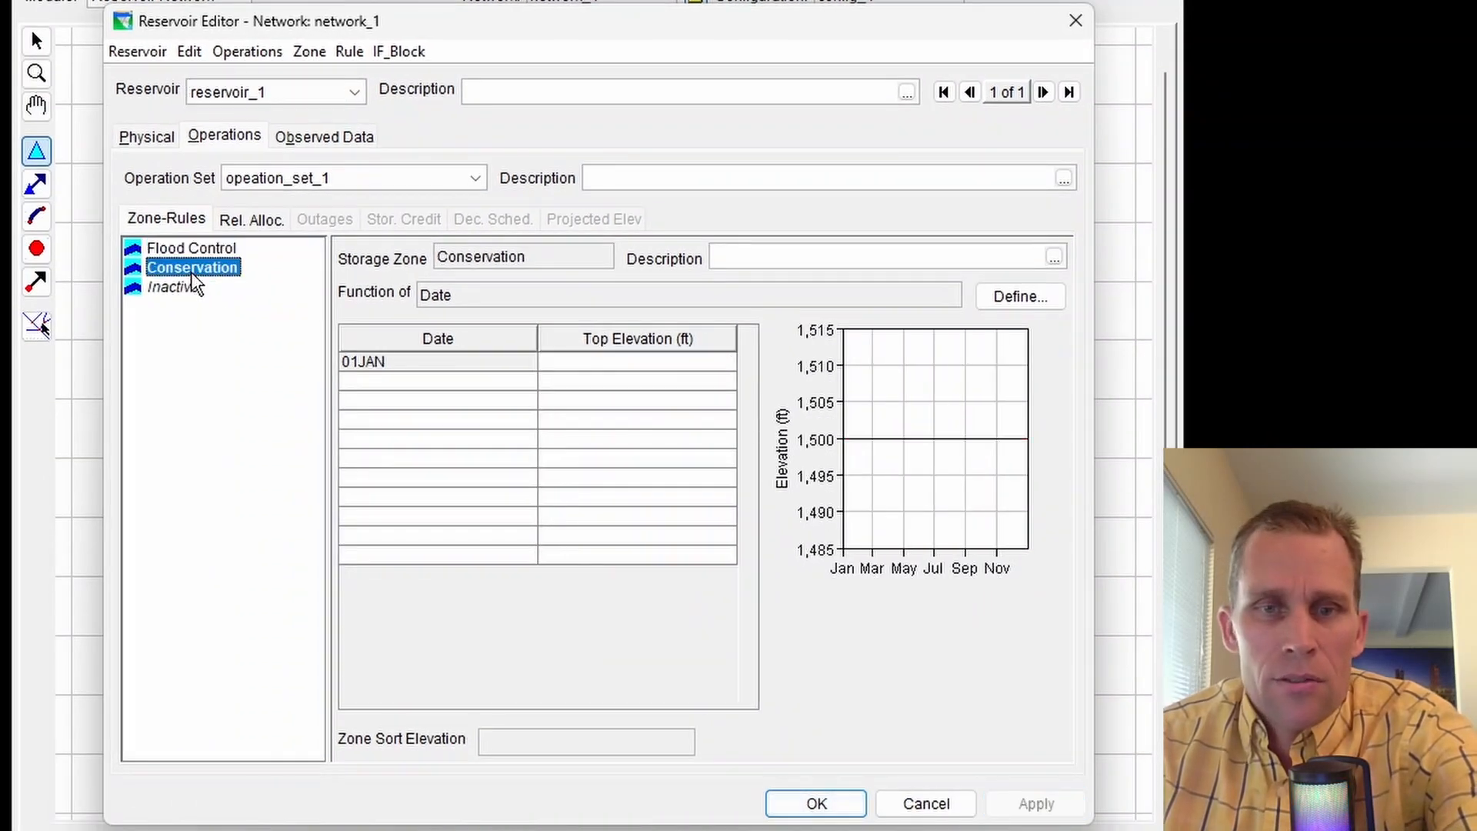
click(649, 366)
text(1)
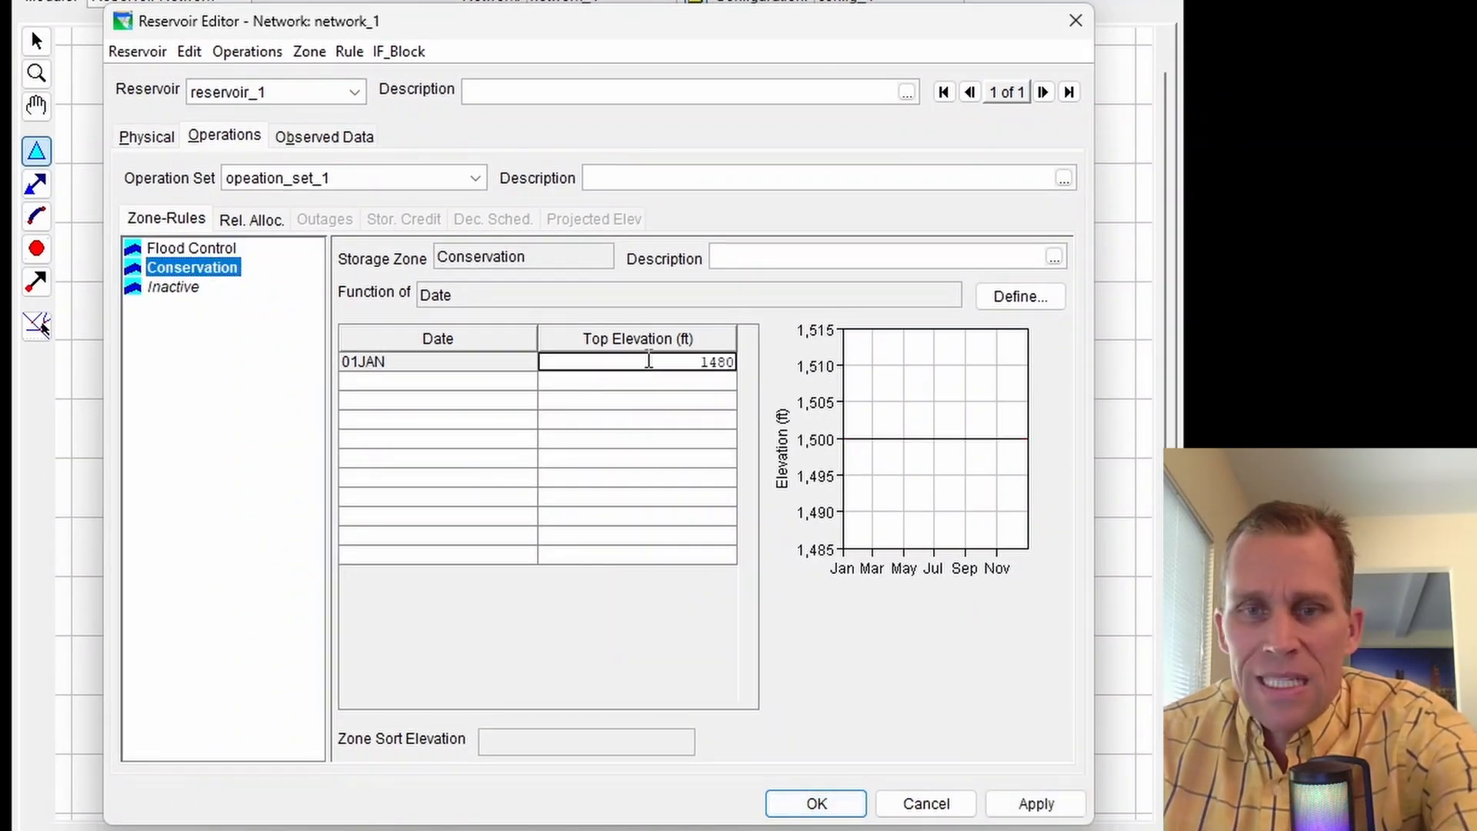
text(480)
click(1035, 805)
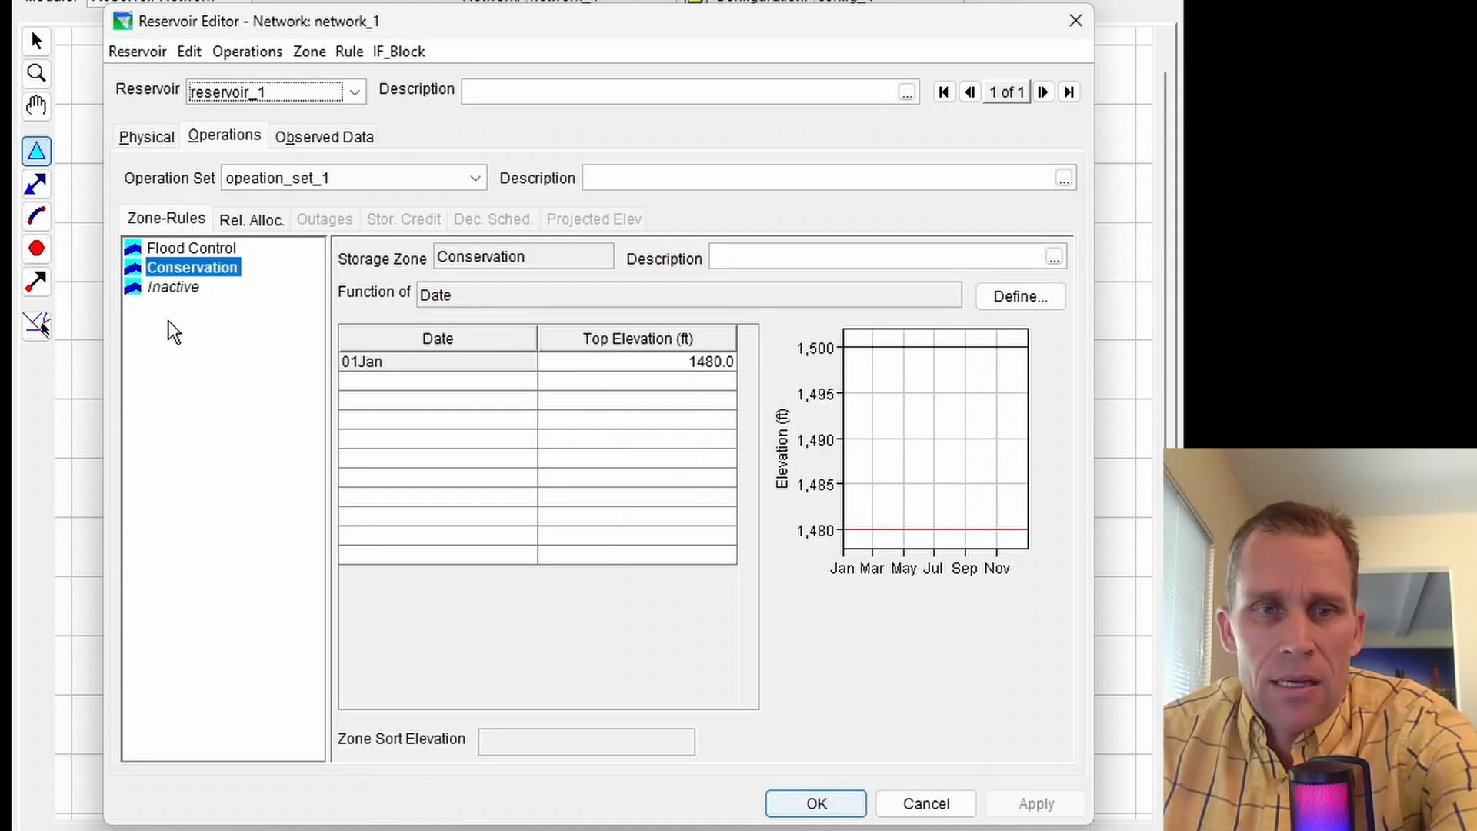
Set the Inactive zone's top elevation to 1350 ft for 01Jan and apply it
click(173, 287)
click(621, 363)
text(13)
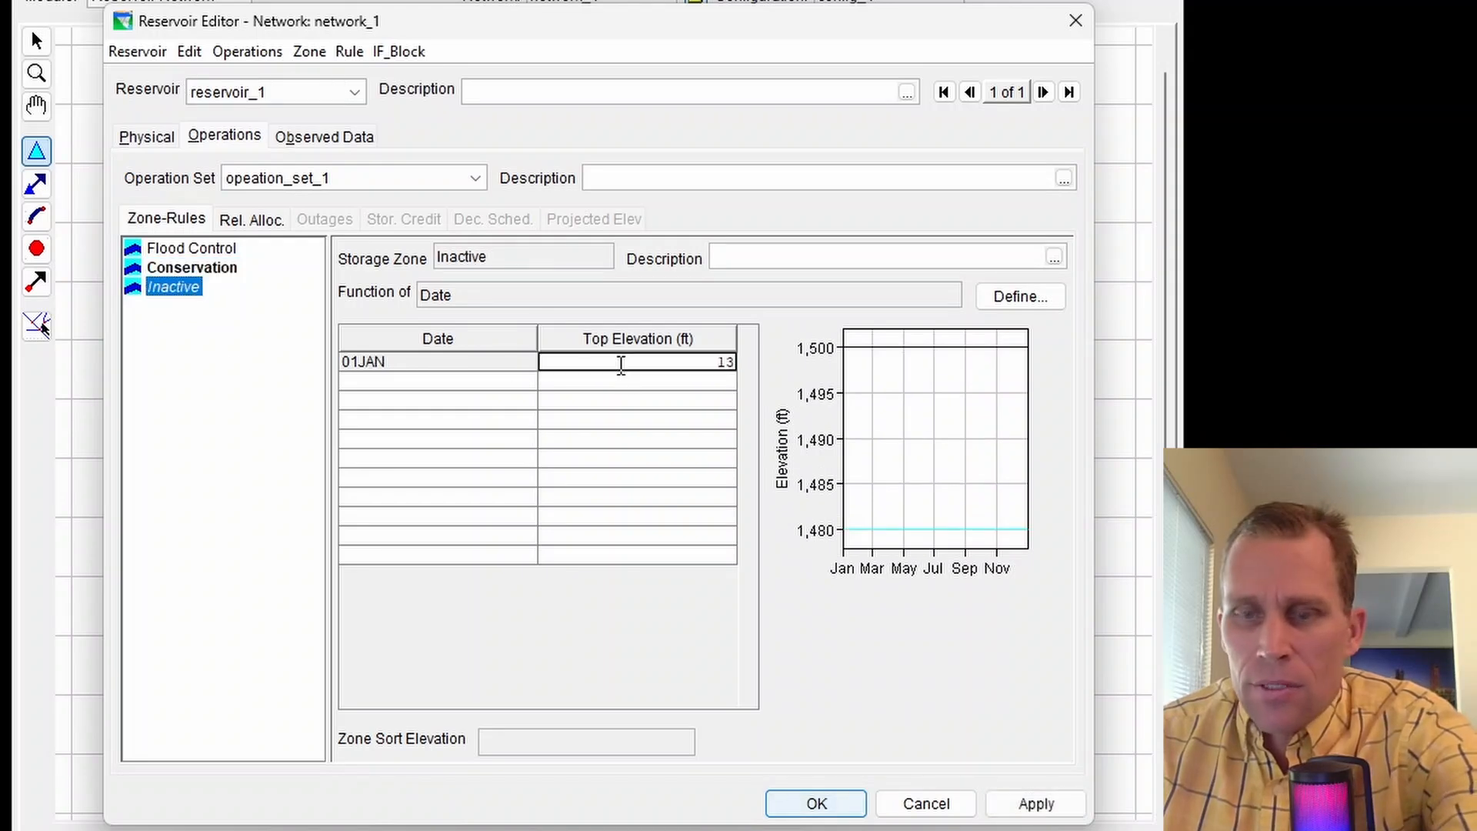
text(50)
click(1033, 805)
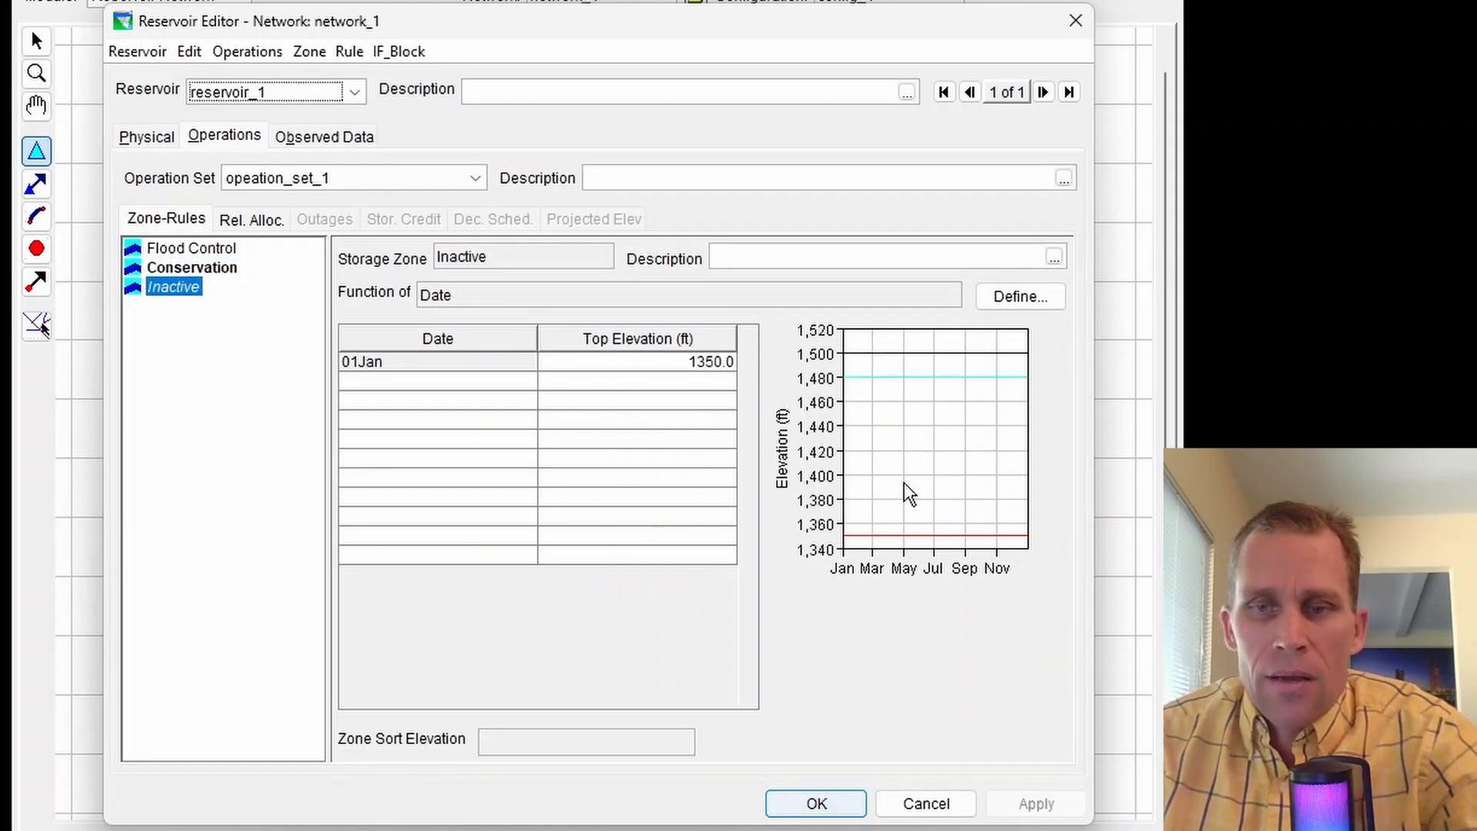
Examine the storage zone elevations in the enlarged Storage Zones plot, then close it
double_click(908, 491)
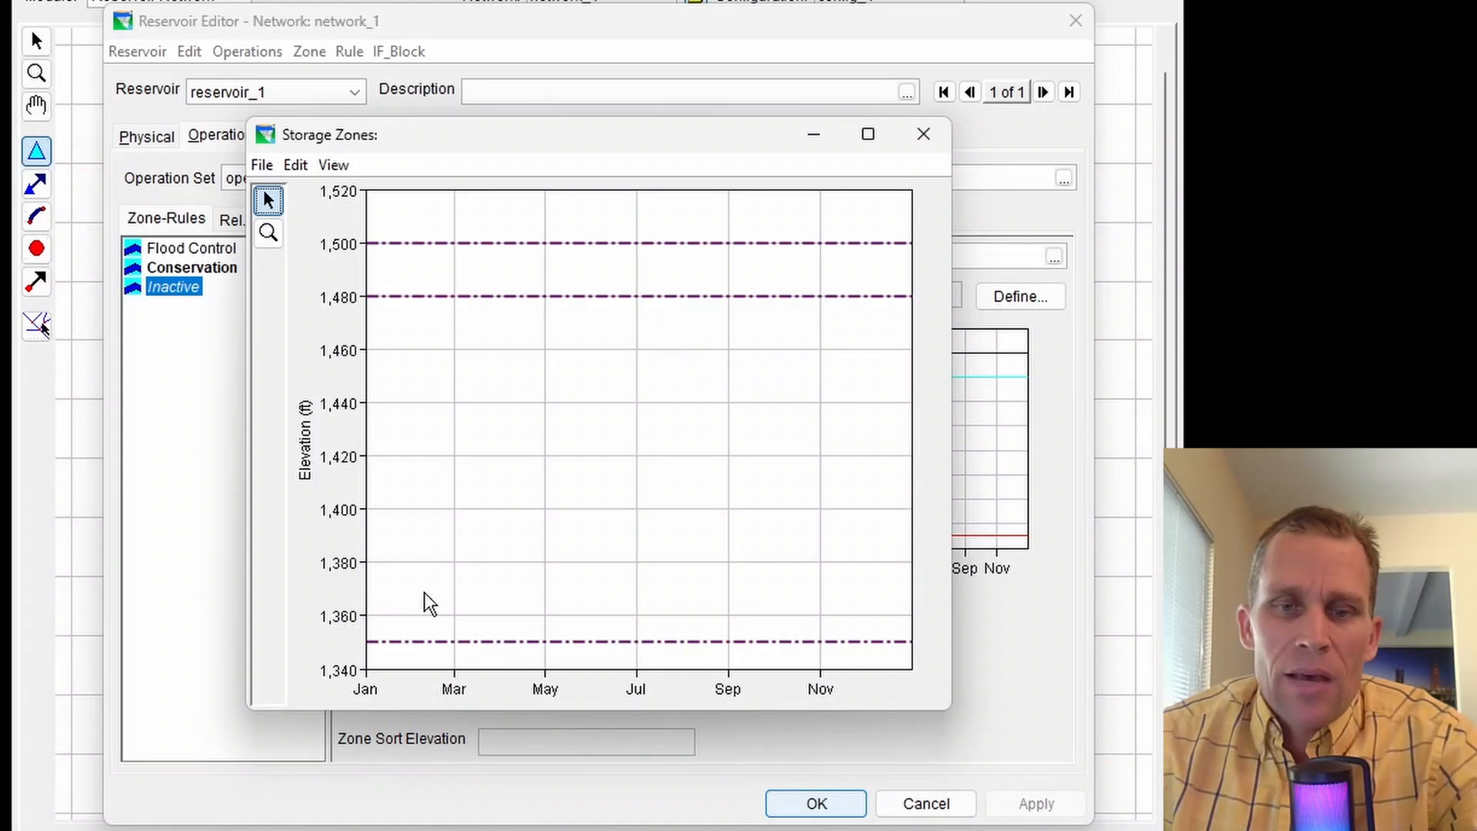
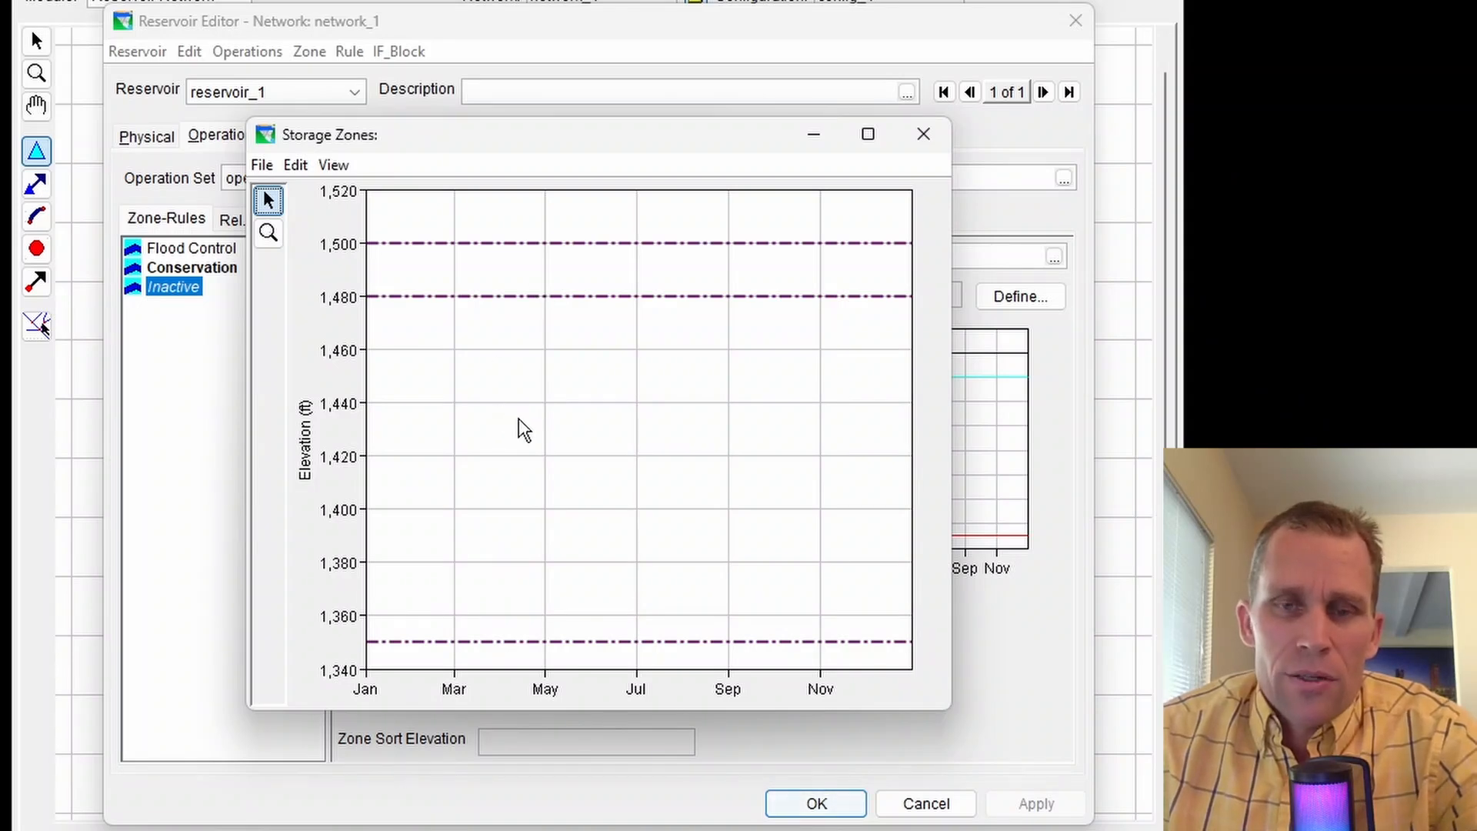
click(924, 135)
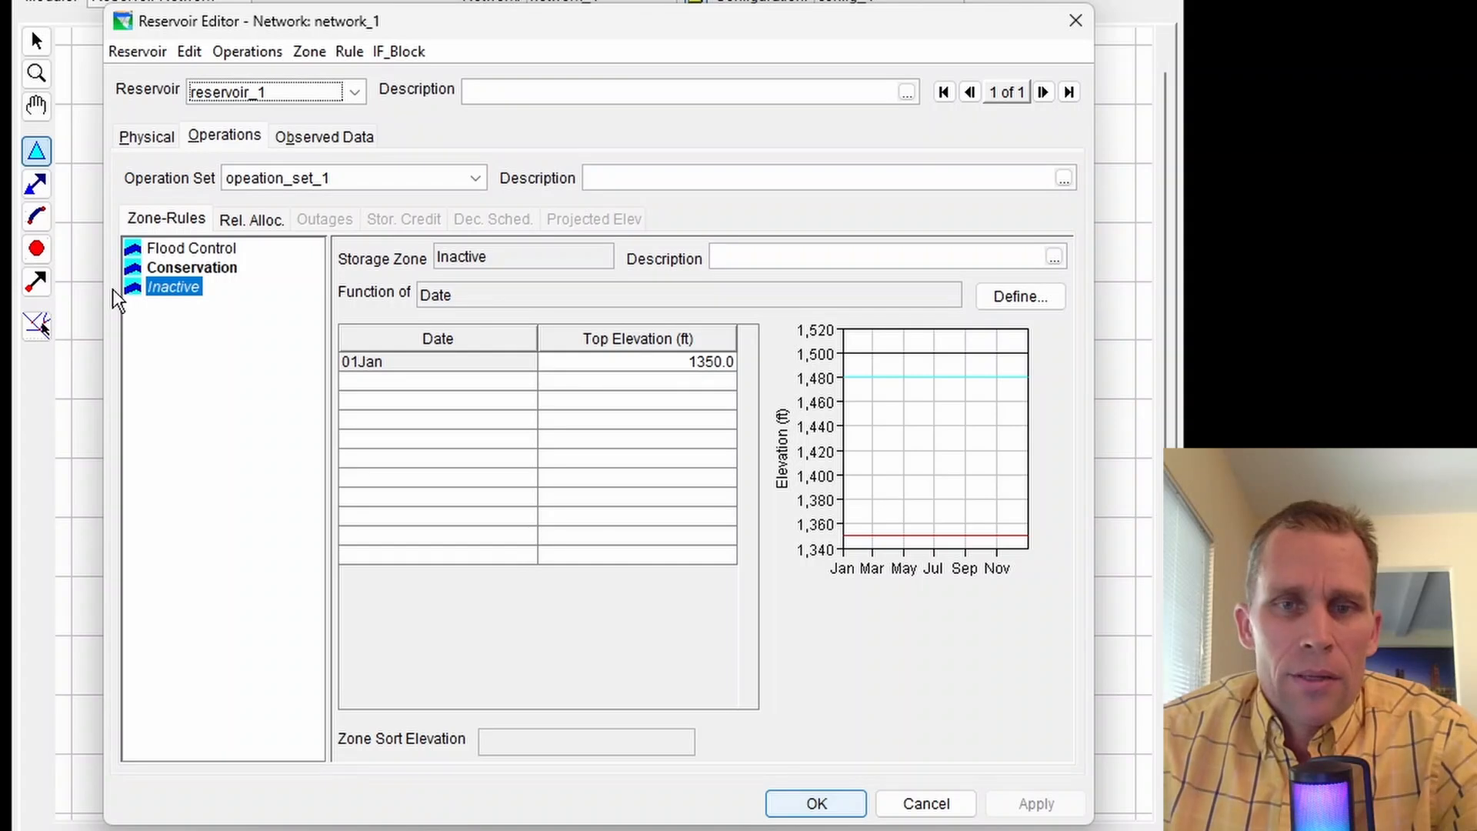
Start a new operating rule in the Conservation zone and name it "ds ctrl at CP6"
click(194, 268)
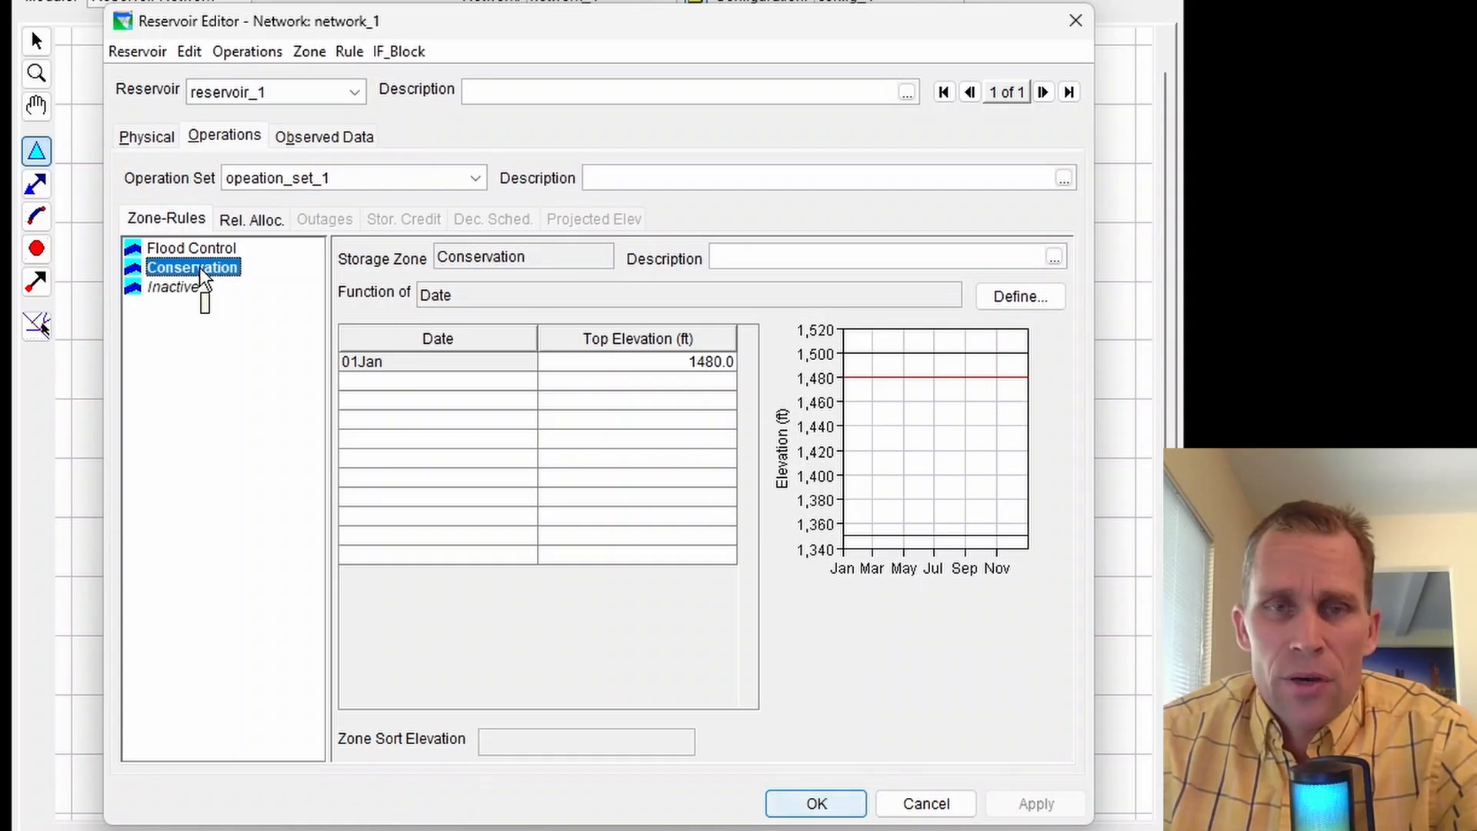
click(682, 362)
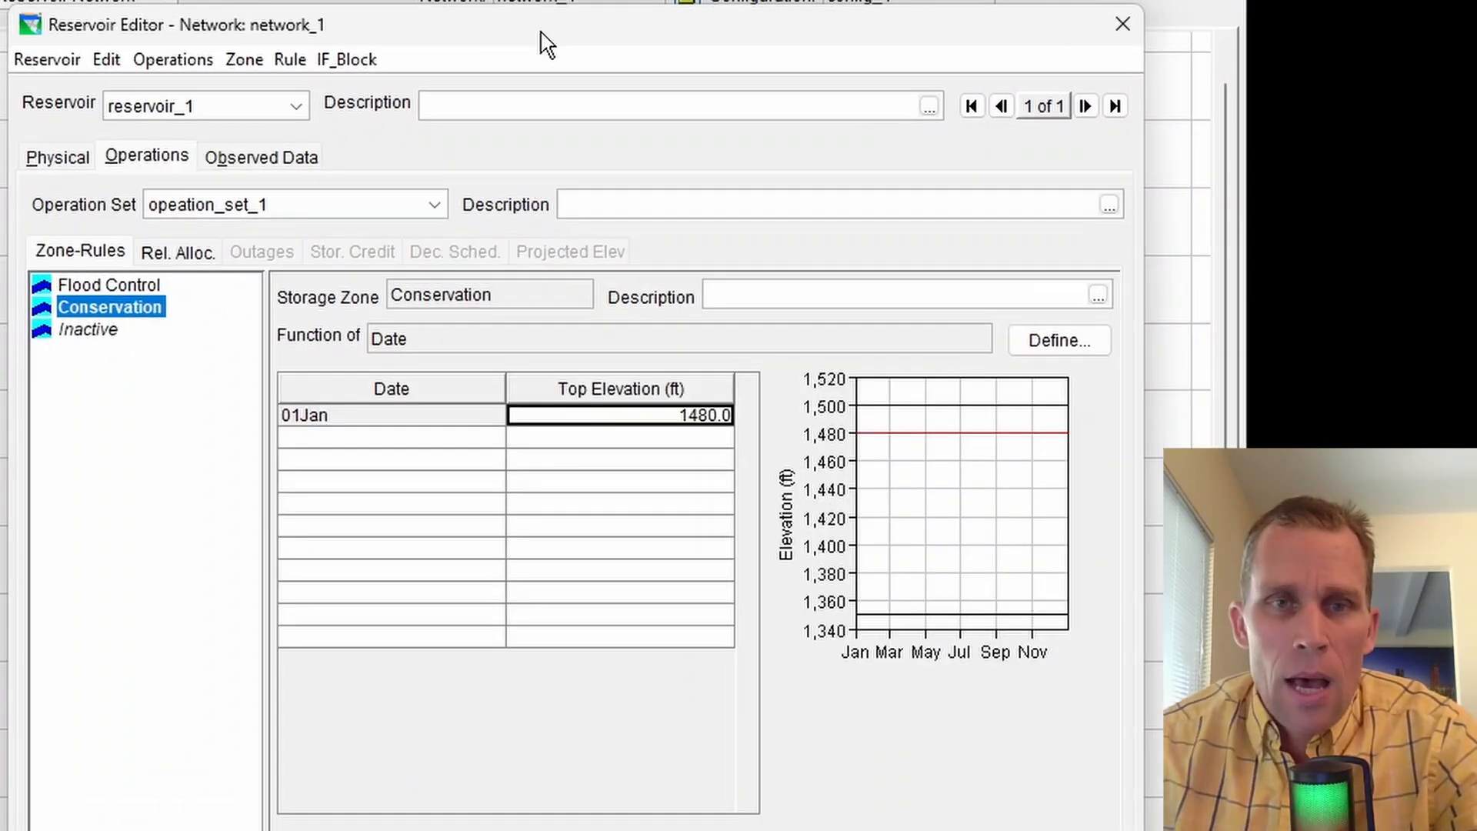
drag(568, 26, 1101, 7)
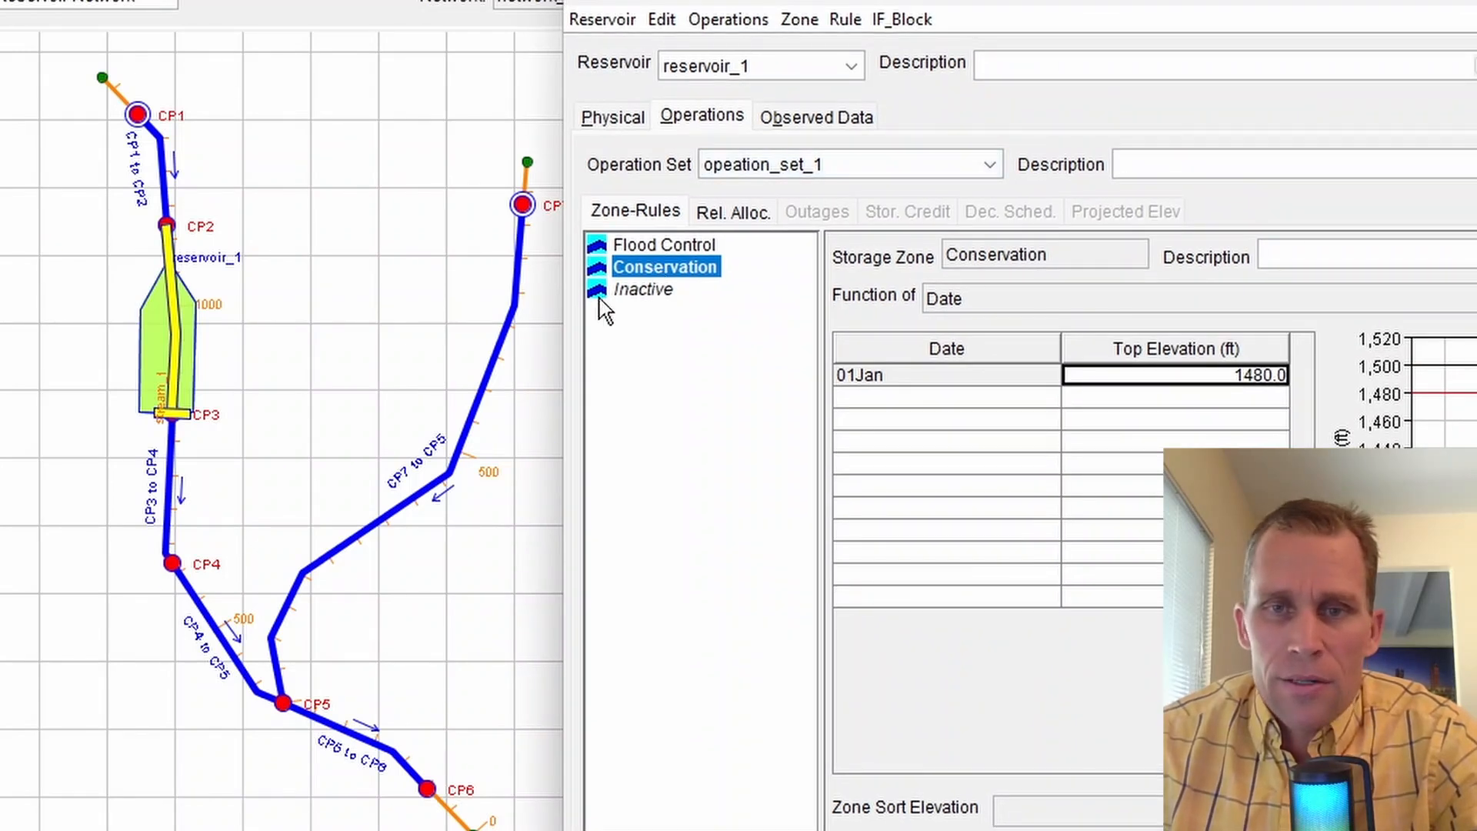
right_click(631, 269)
click(664, 293)
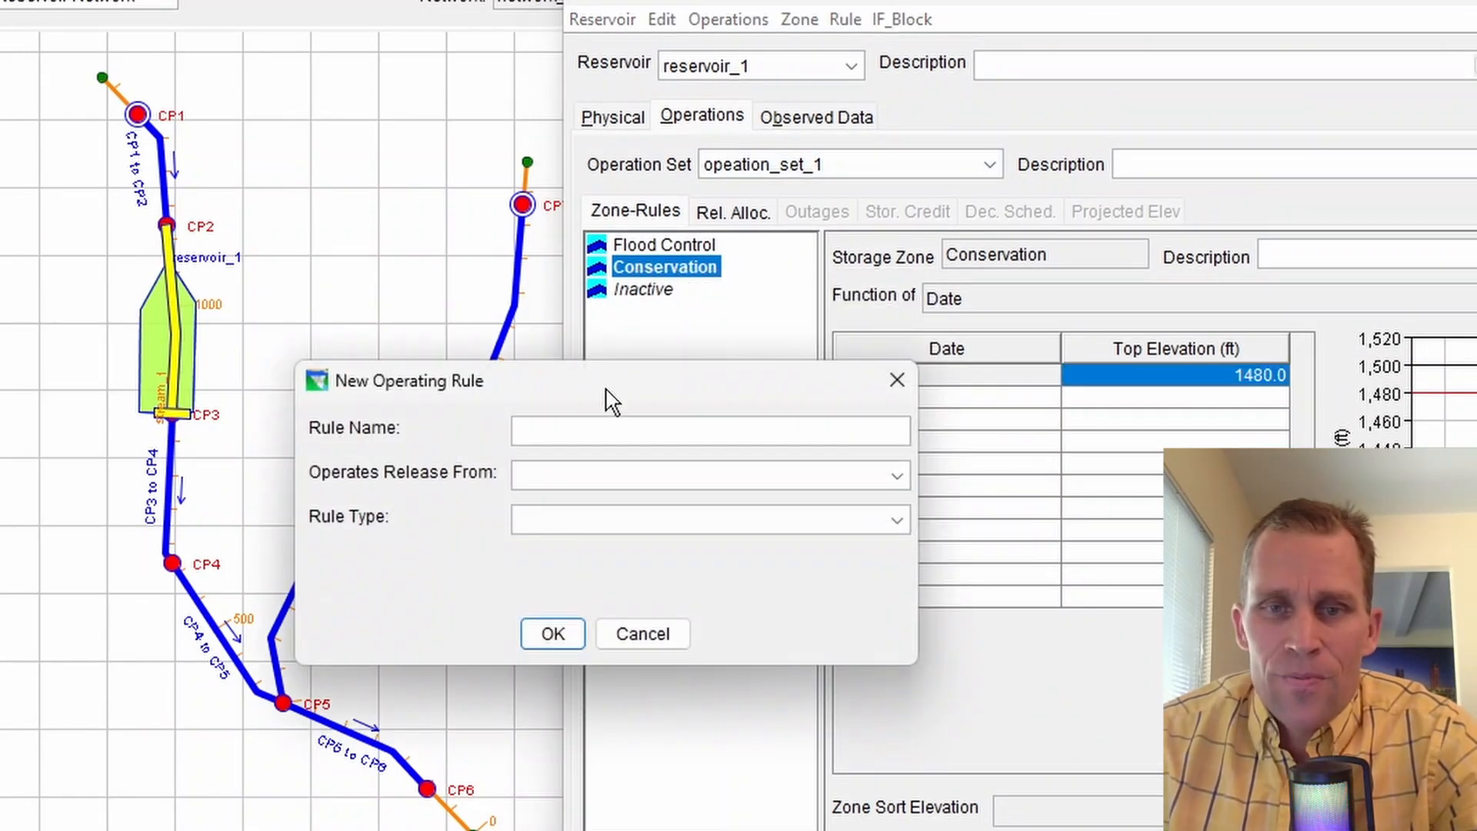
drag(610, 395, 895, 415)
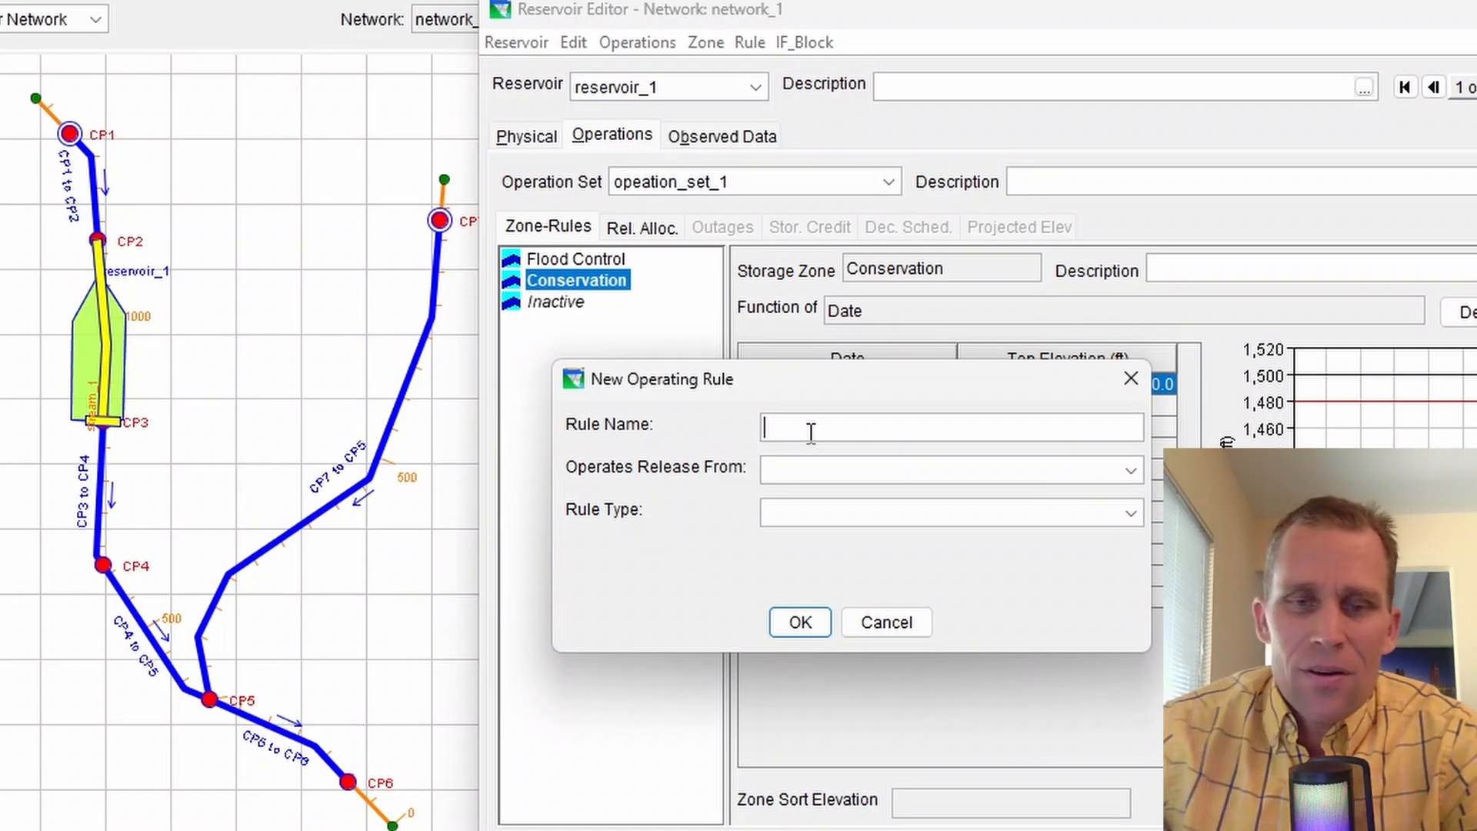
text(ds c)
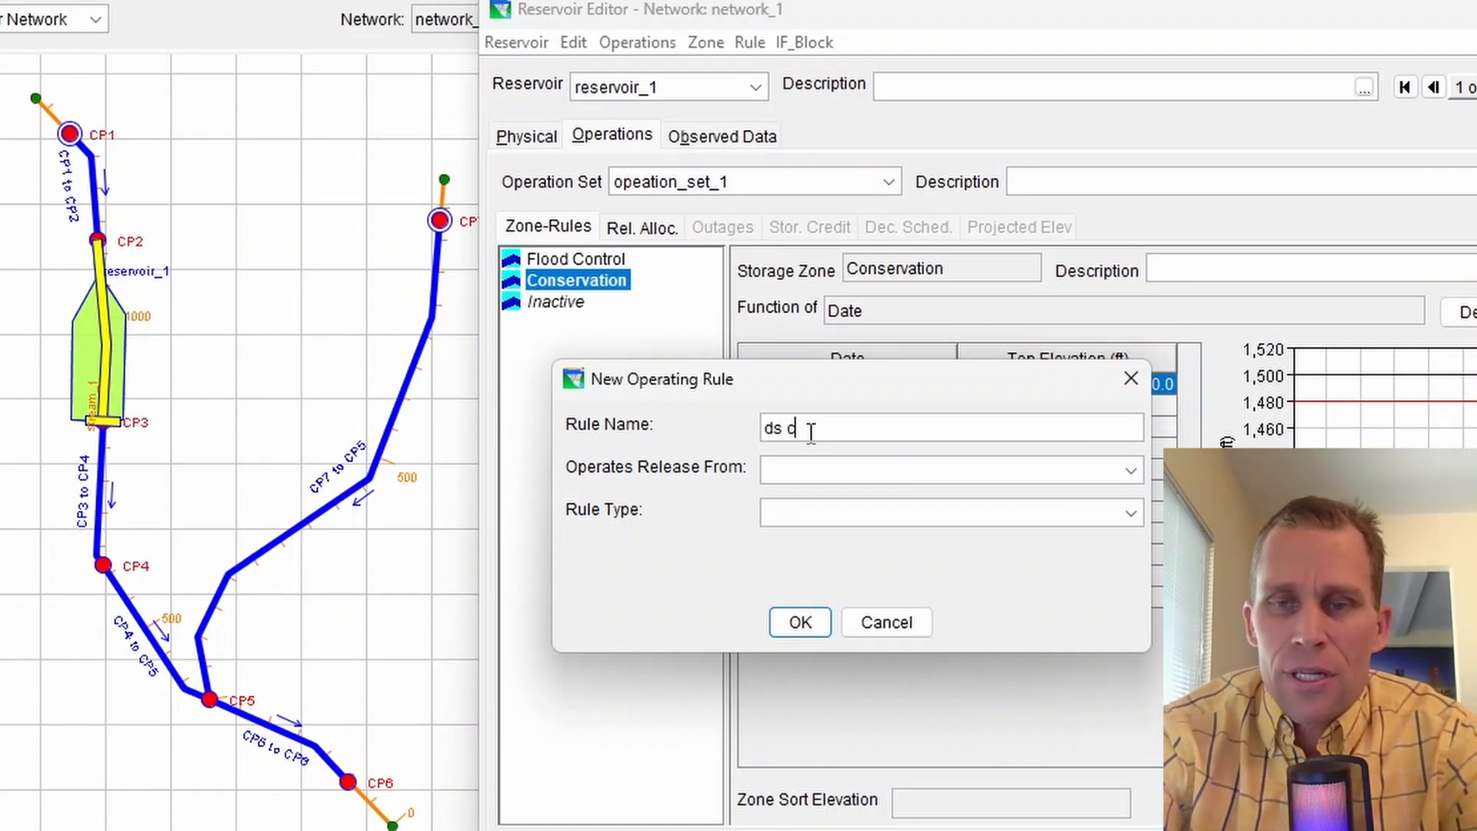
text(trlat CP6)
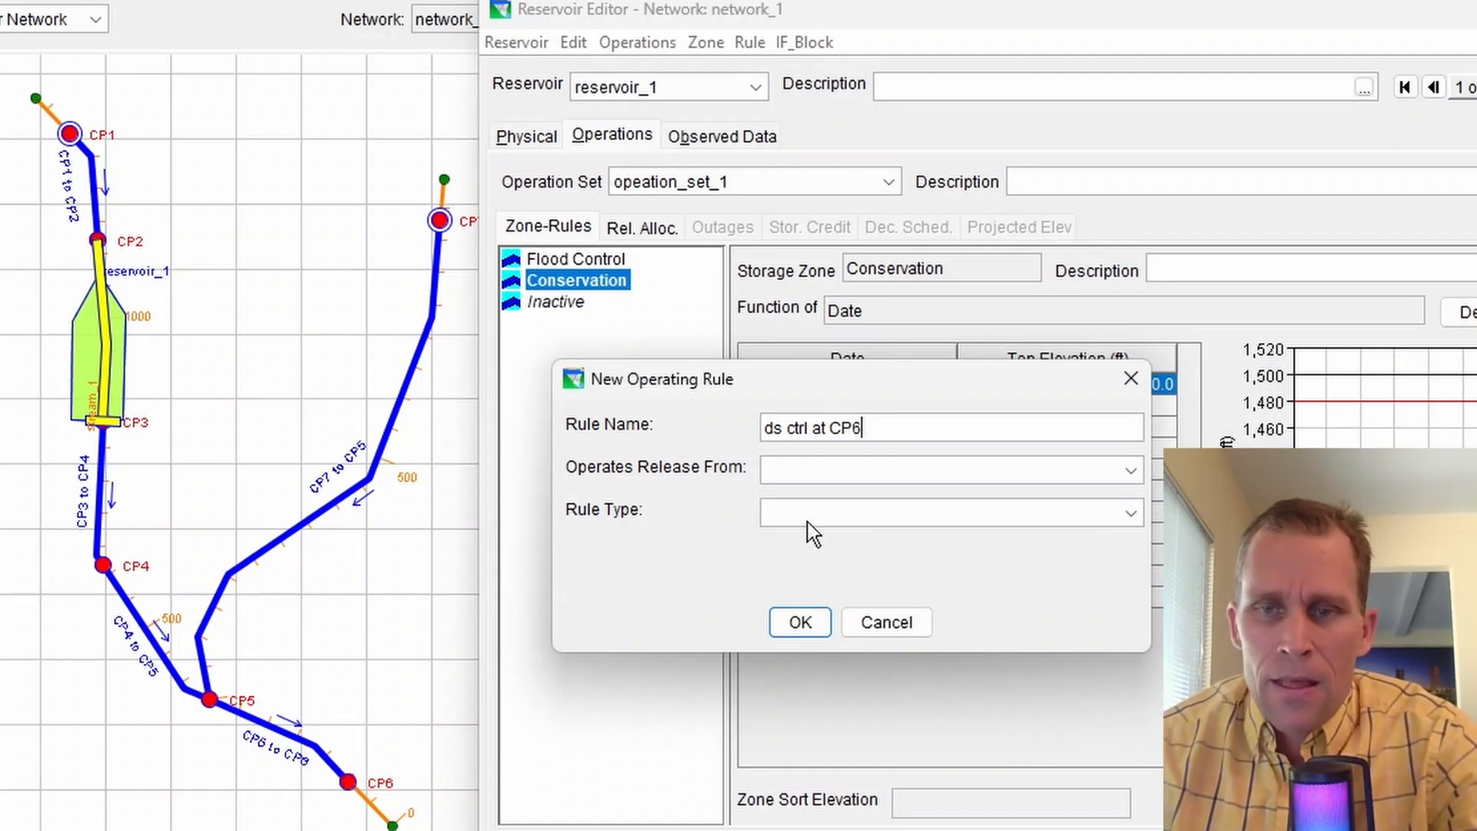
Create the rule as a Downstream Control Function operating the release from reservoir_1, with CP6 as the downstream location
click(828, 472)
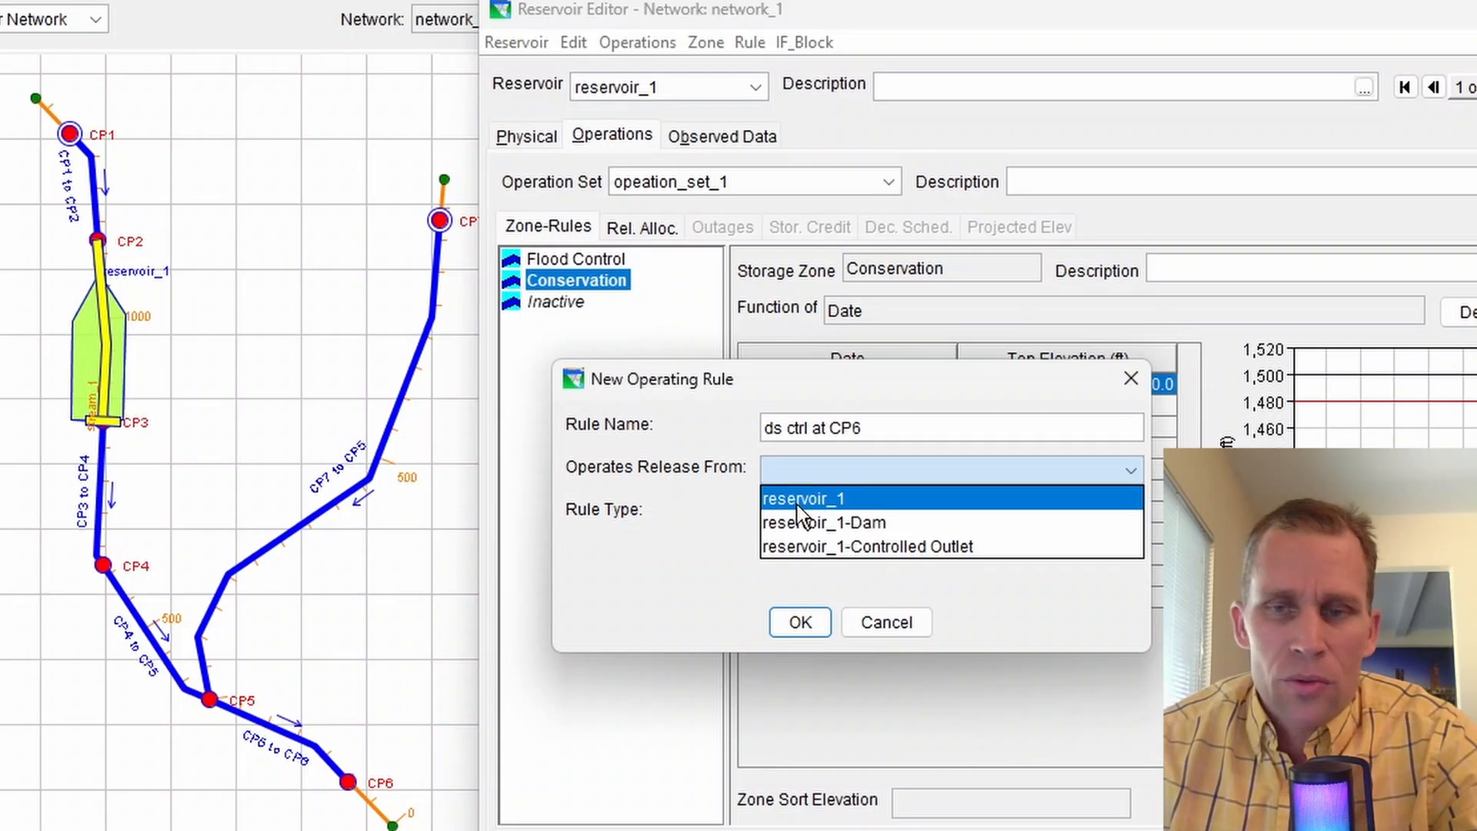
click(810, 501)
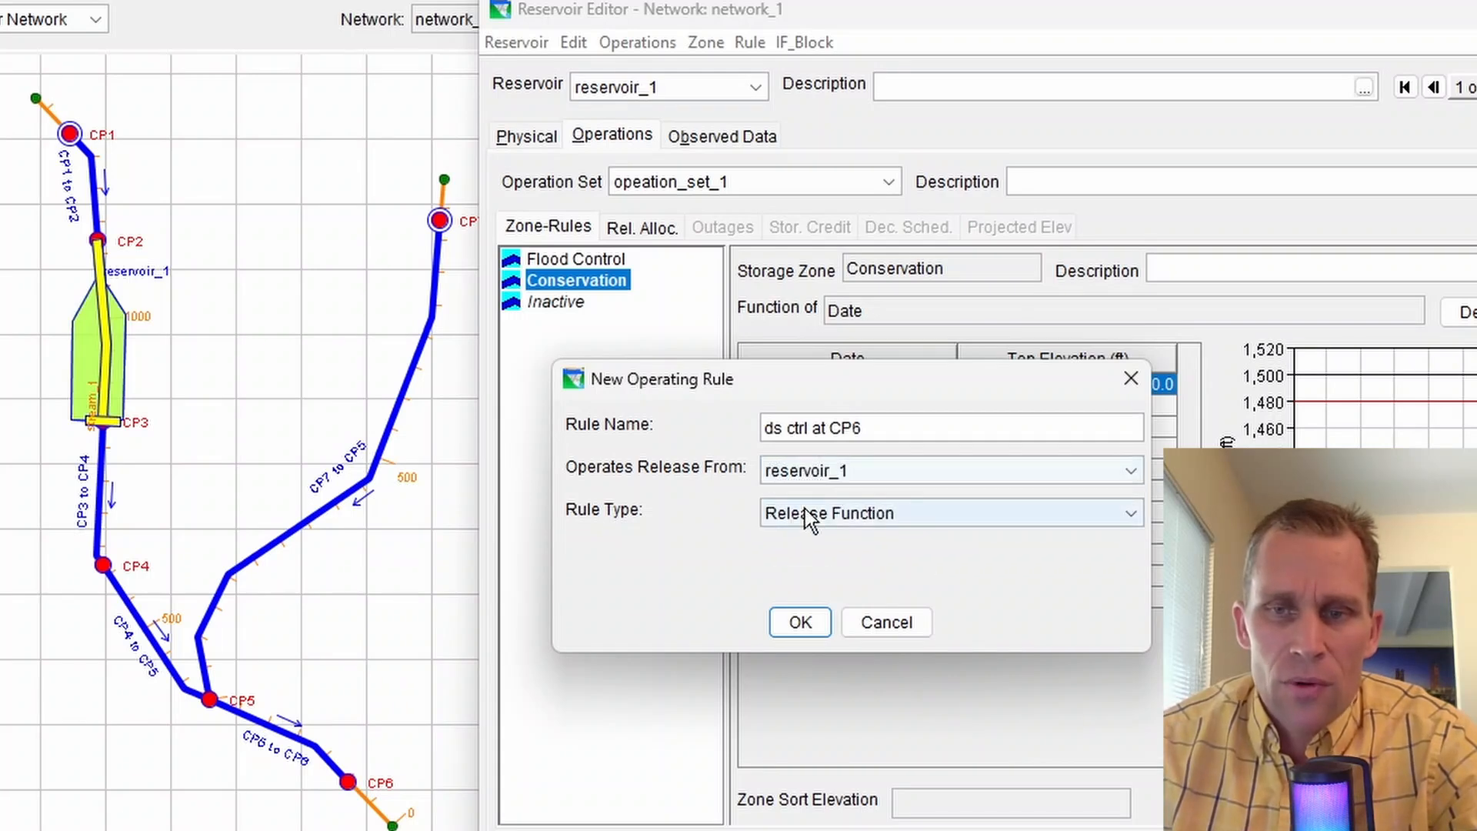
click(807, 512)
click(811, 566)
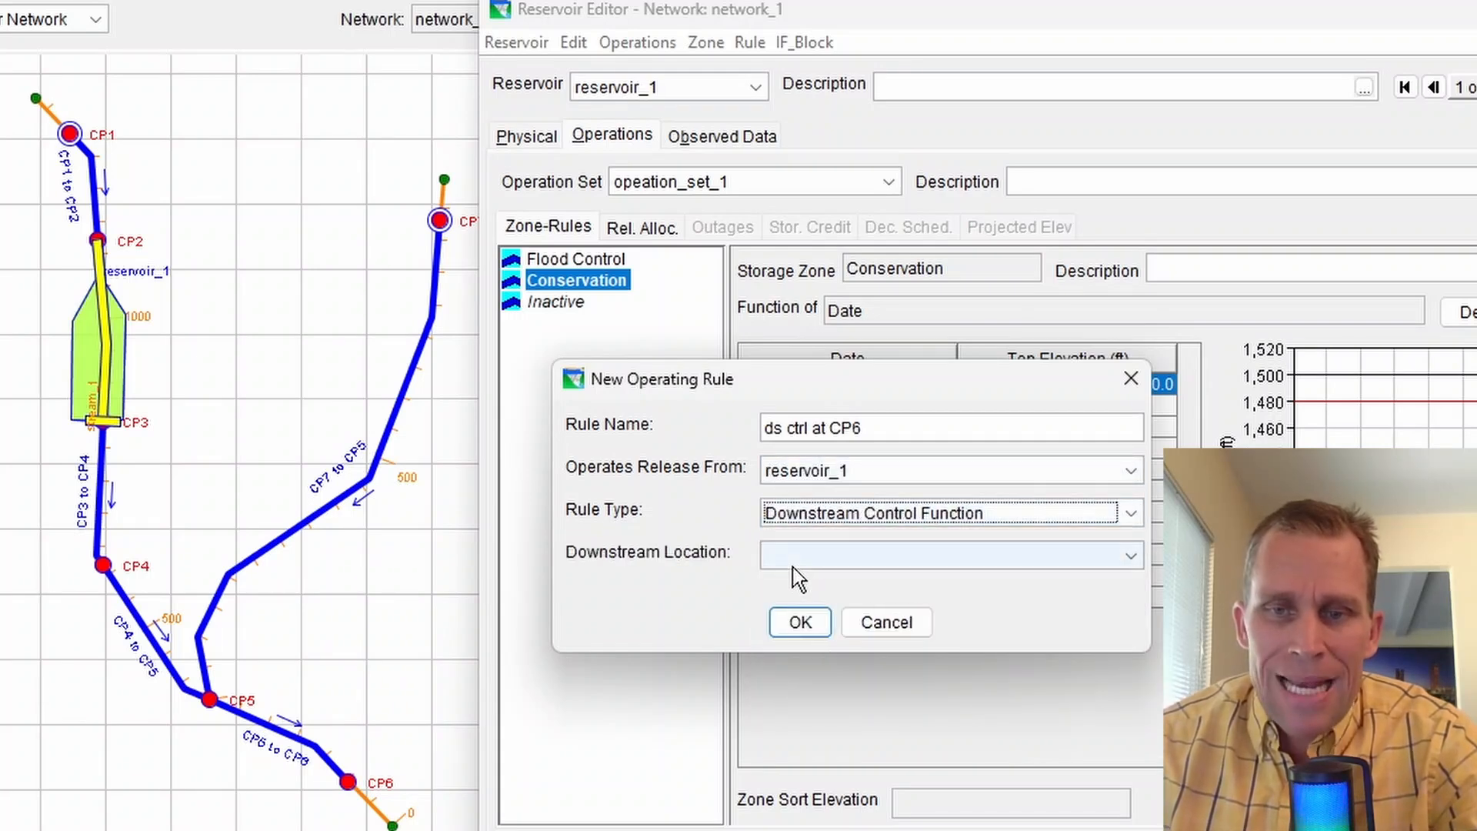
click(805, 561)
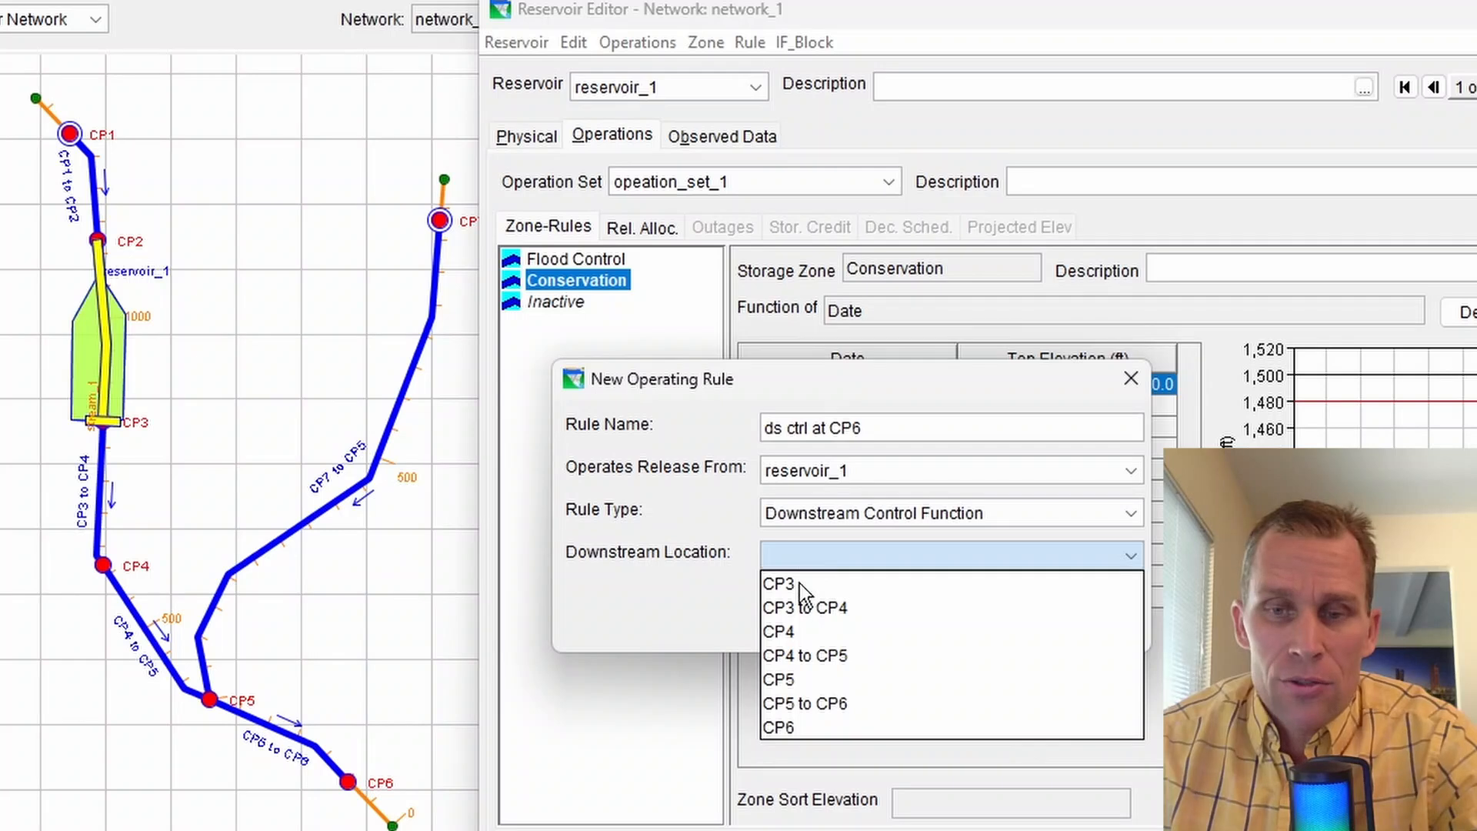
click(797, 727)
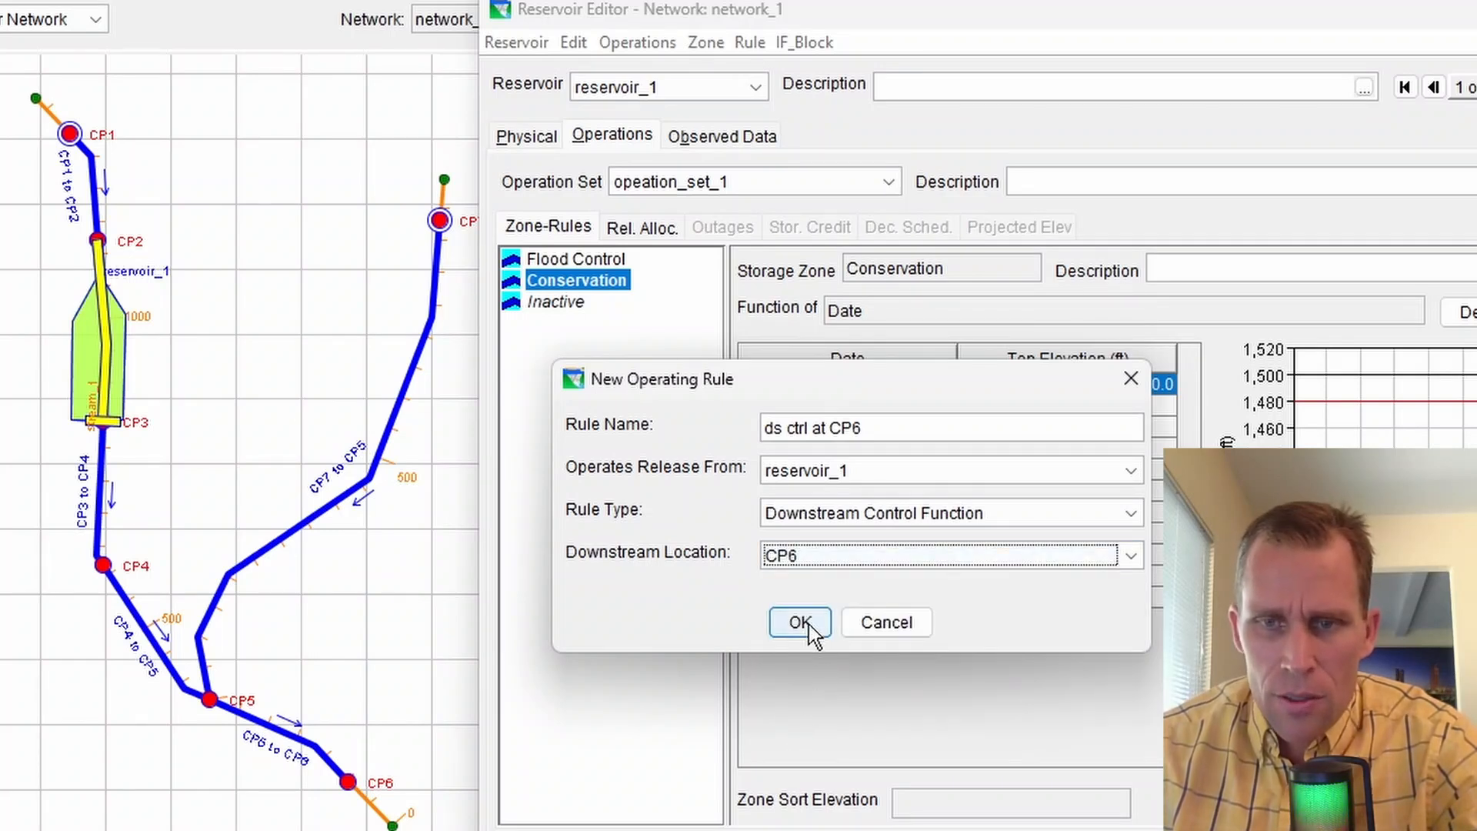
click(820, 561)
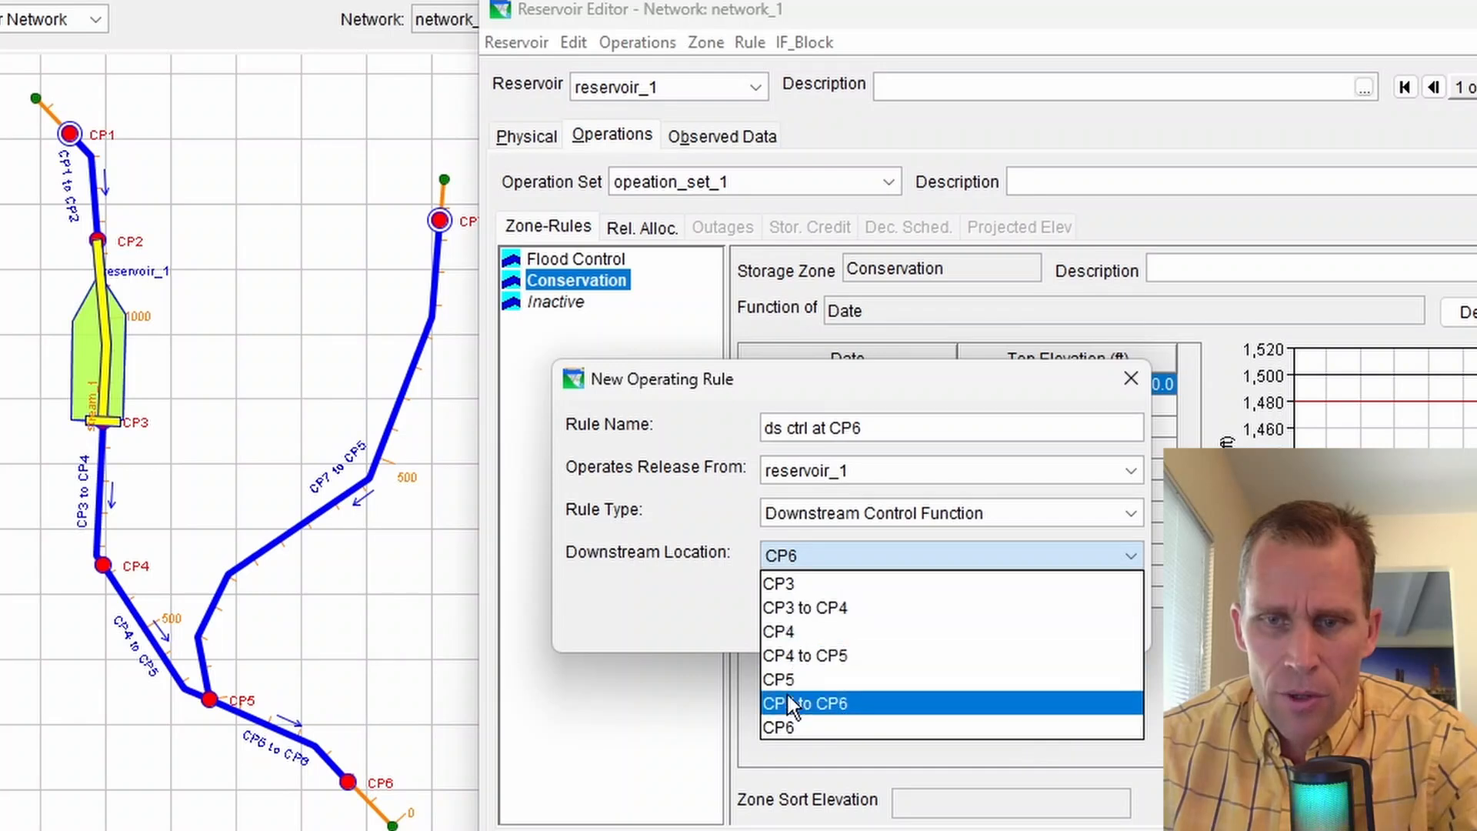
click(789, 729)
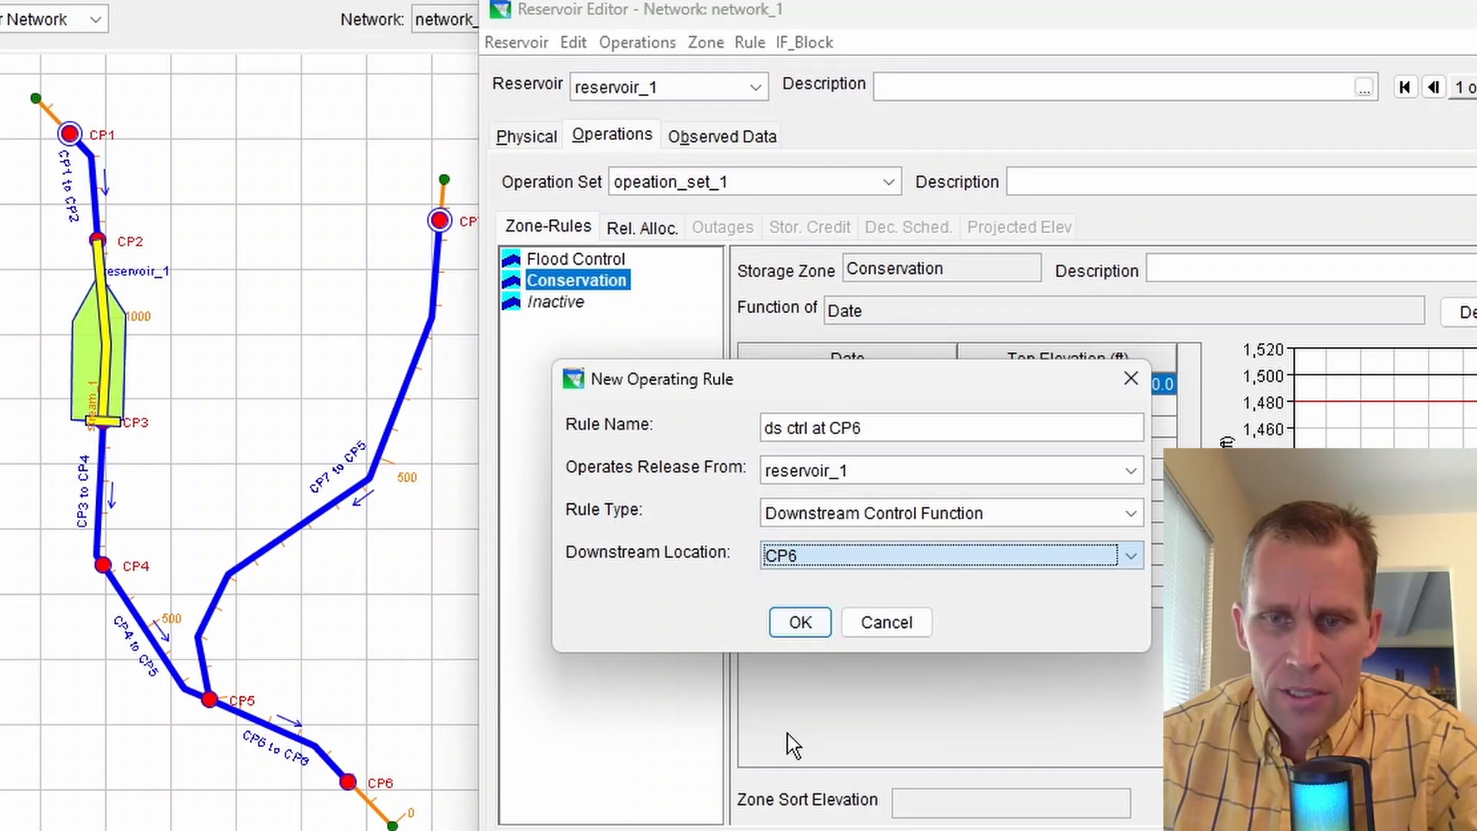
click(802, 628)
Add the "ds ctrl at CP6" rule to all zones and set its limit type to Minimum with Flow as the parameter
right_click(604, 304)
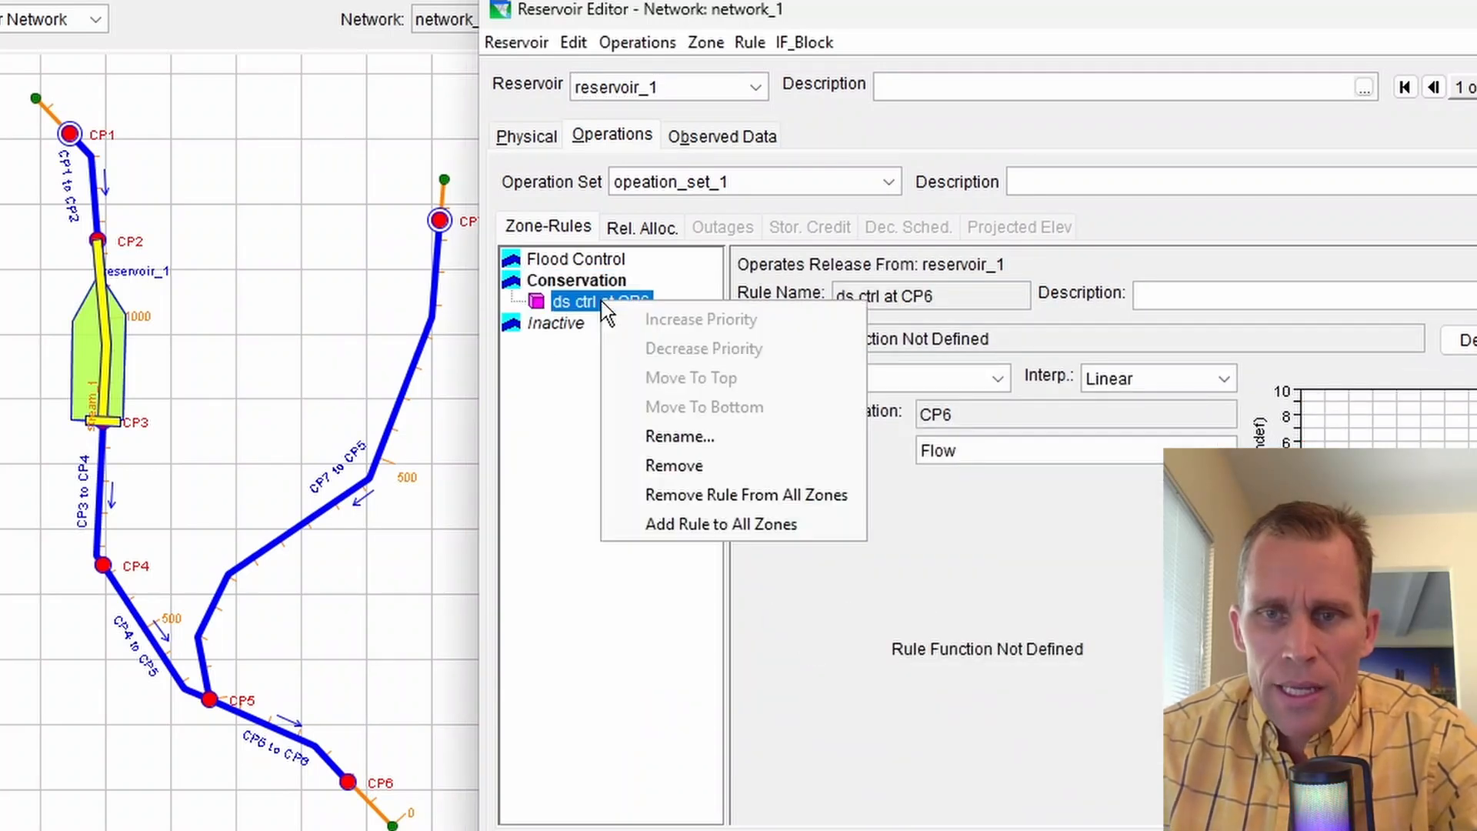
click(660, 520)
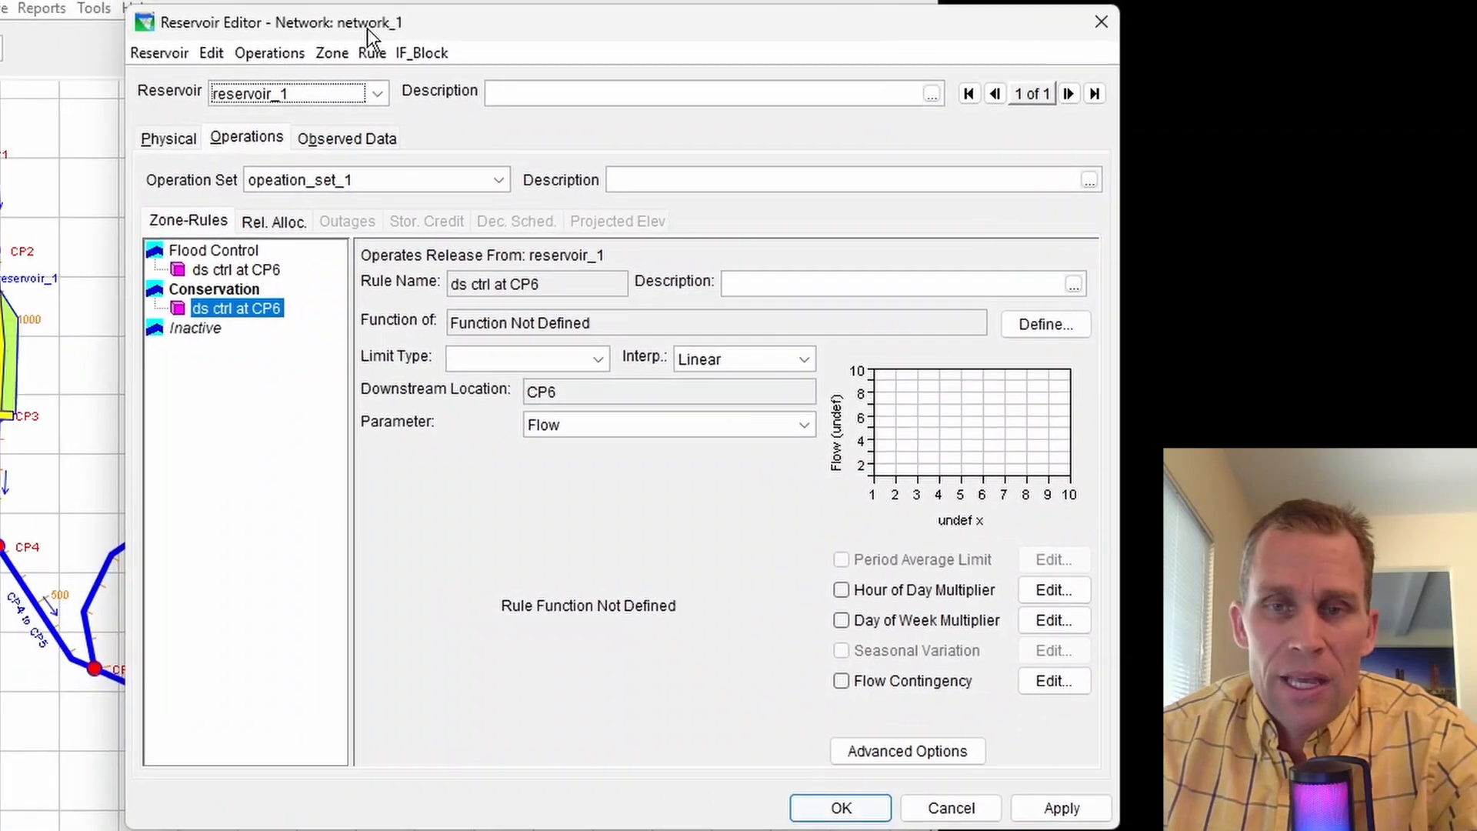
click(499, 359)
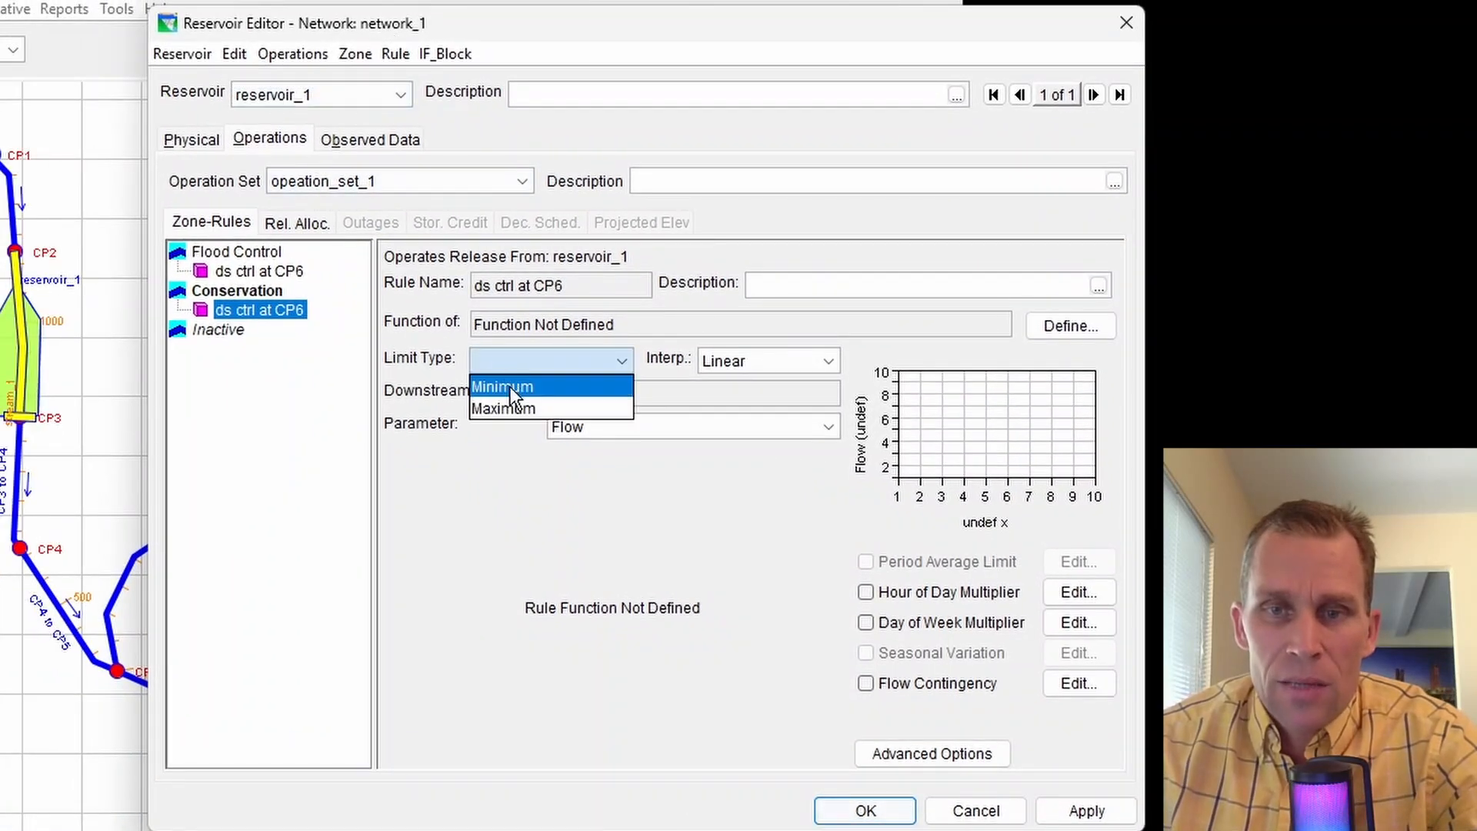
click(510, 386)
click(597, 425)
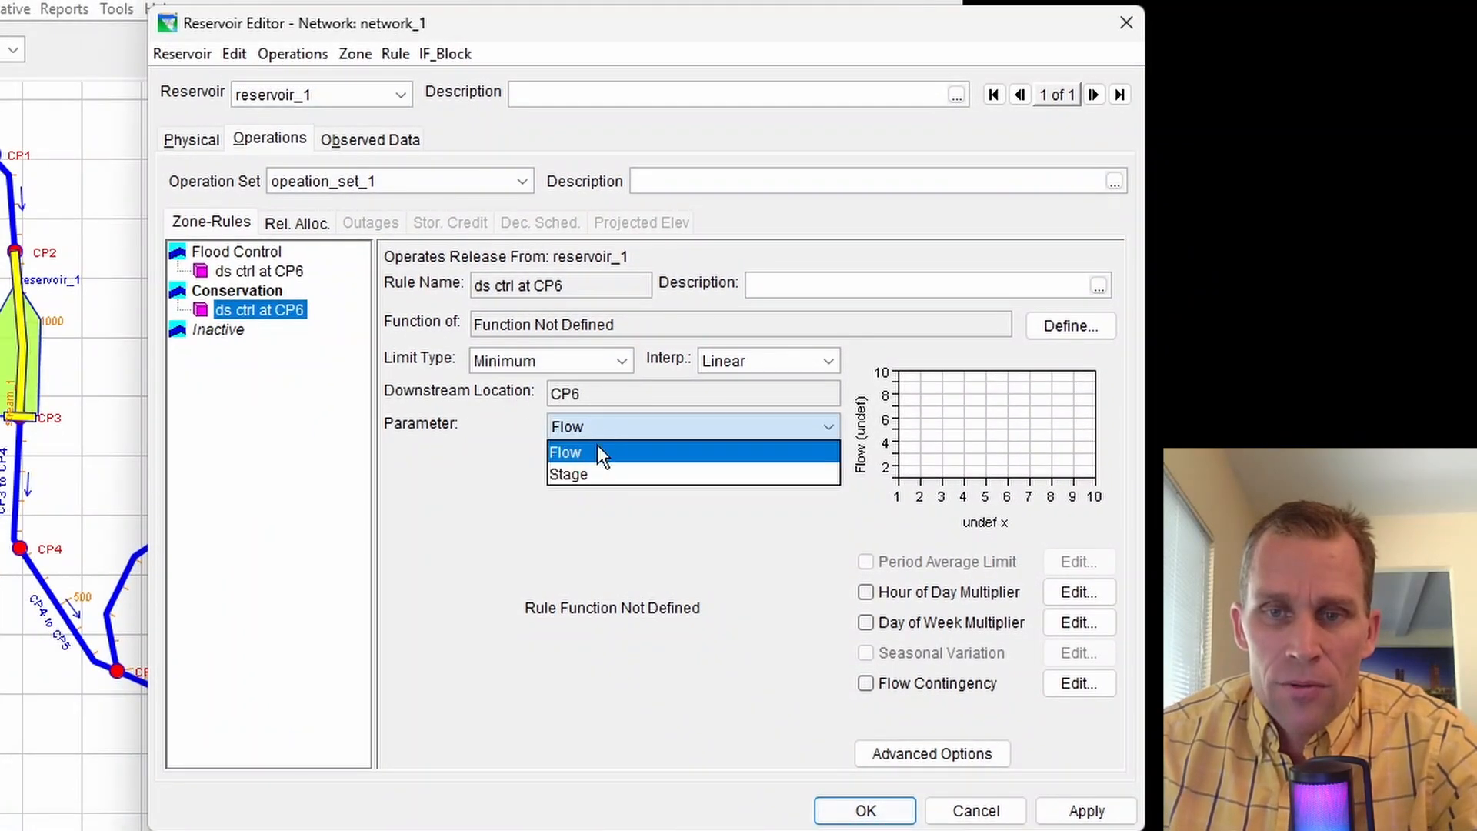
click(597, 444)
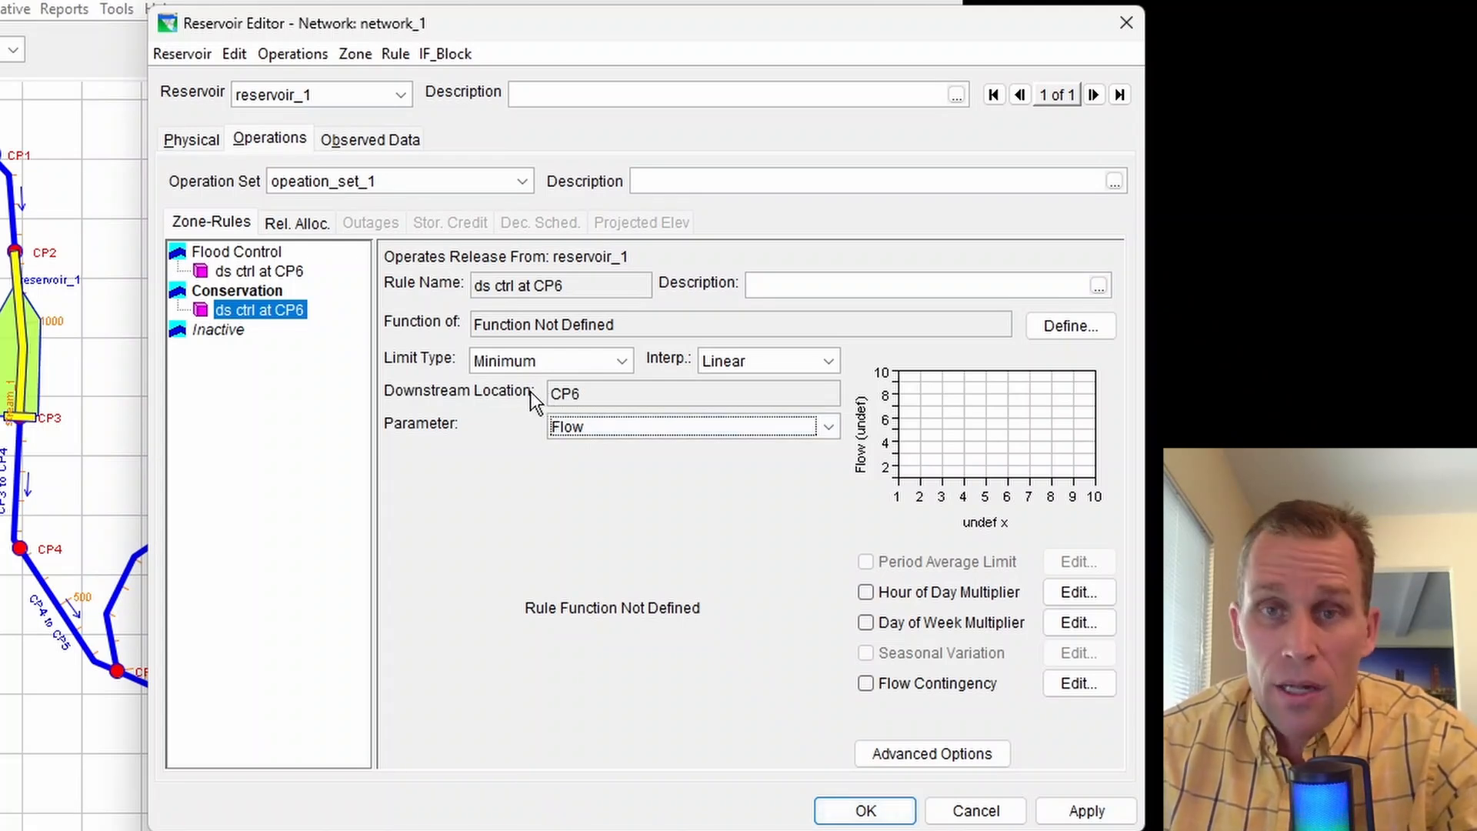
Define the rule as a function of Date and apply a flow of 5000 cfs for 01Jan
click(1070, 331)
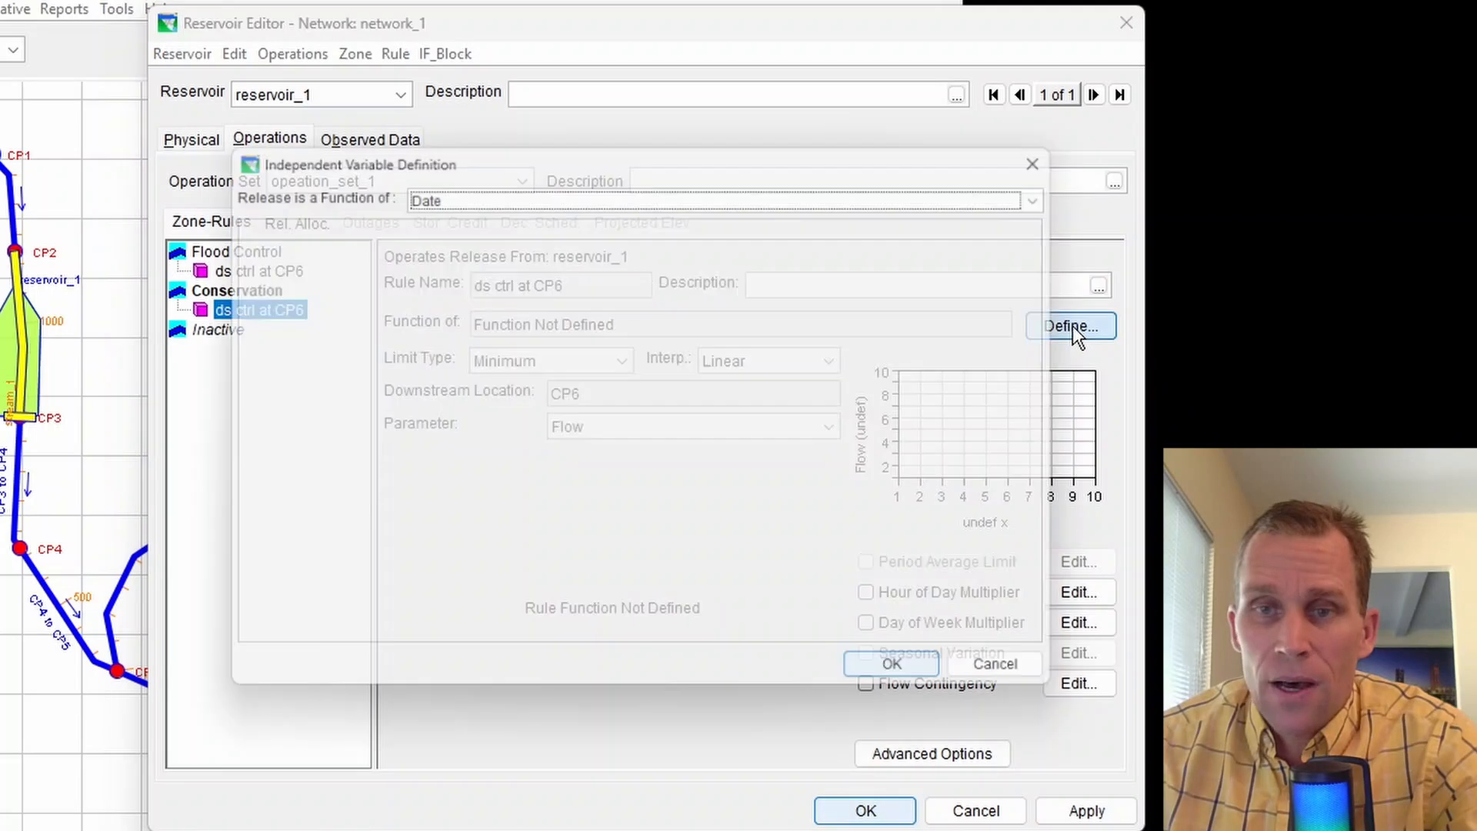
click(486, 189)
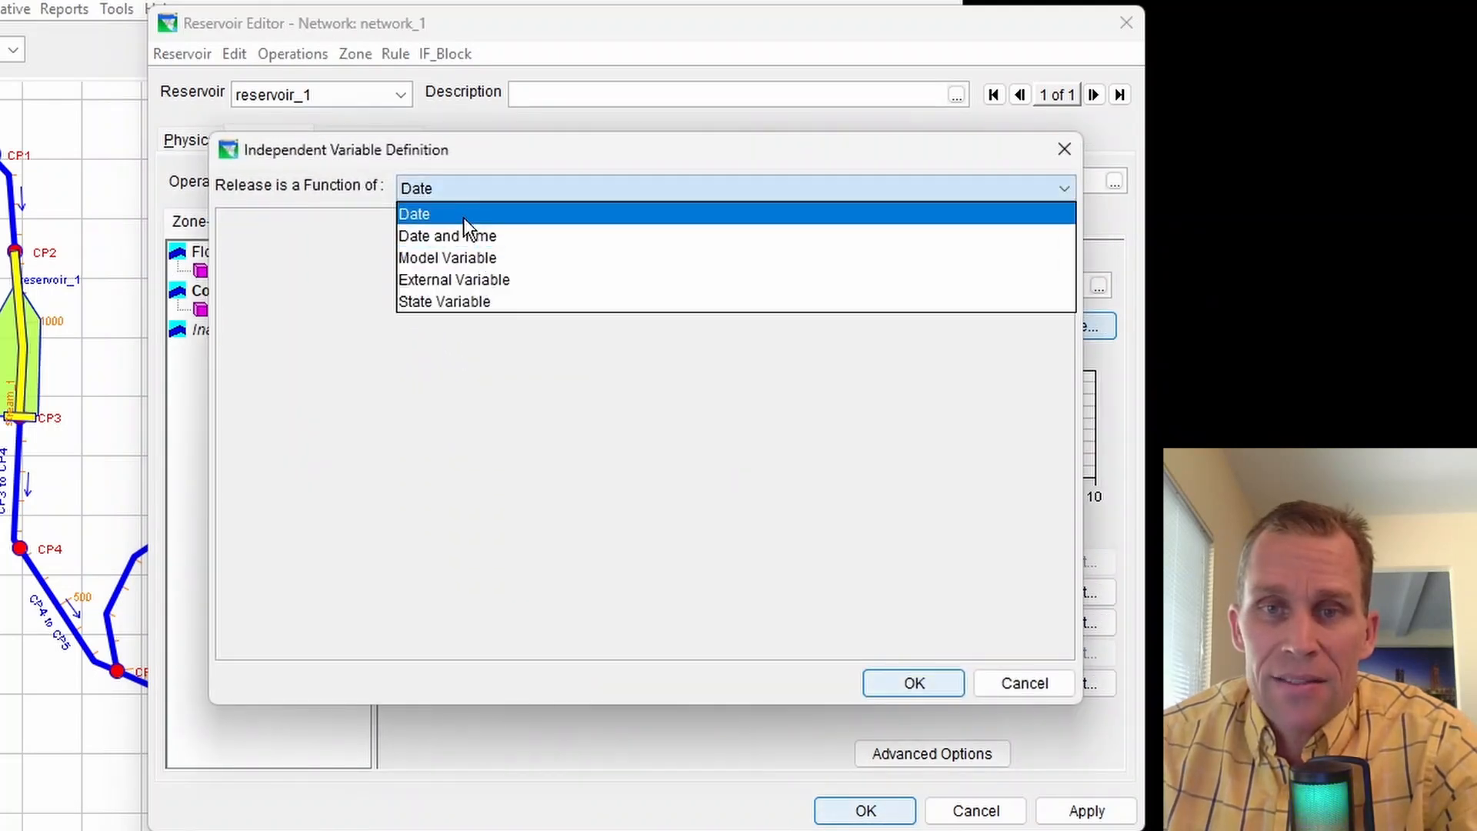
click(464, 216)
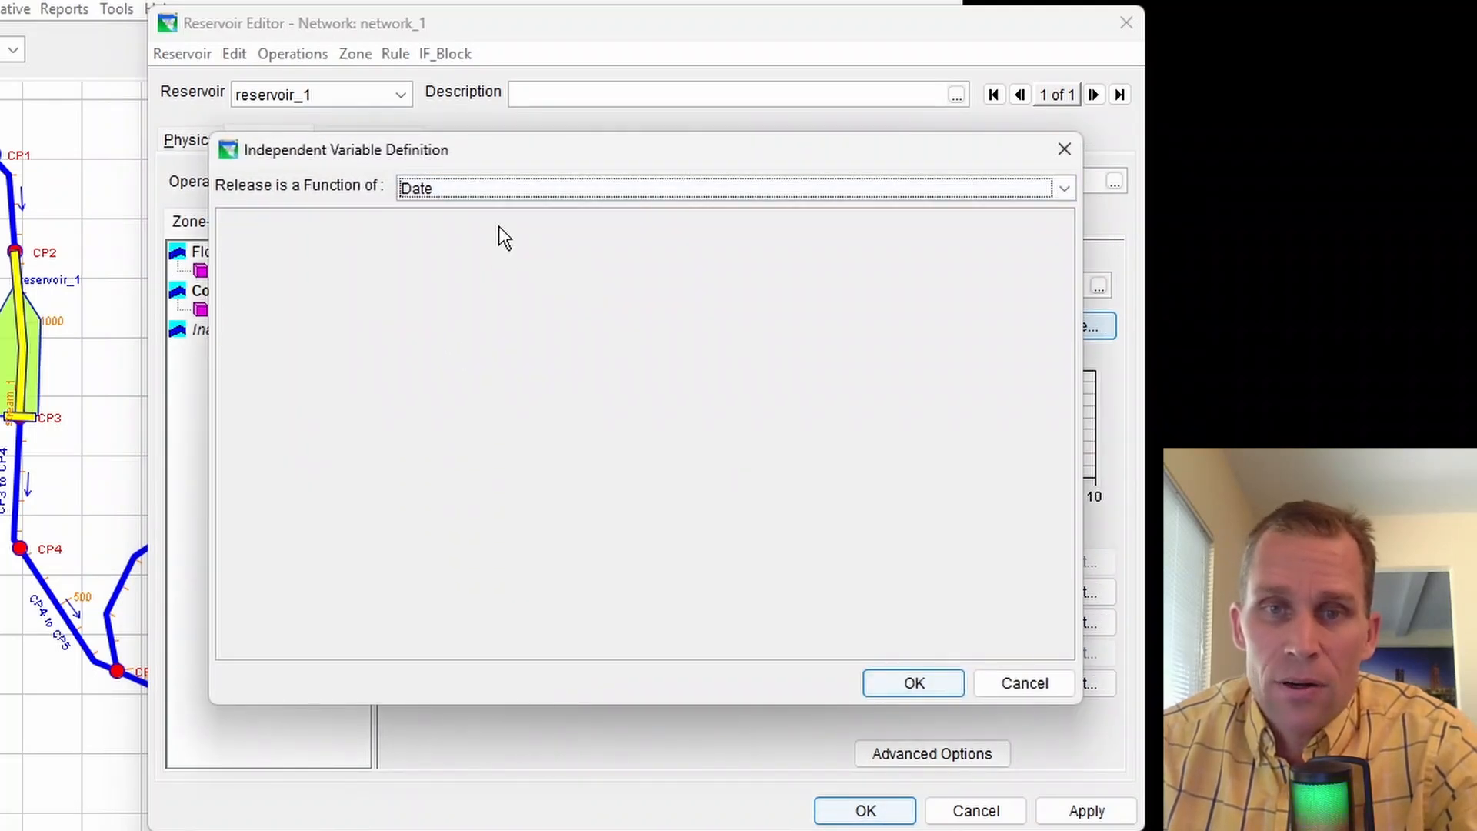
click(901, 677)
click(736, 486)
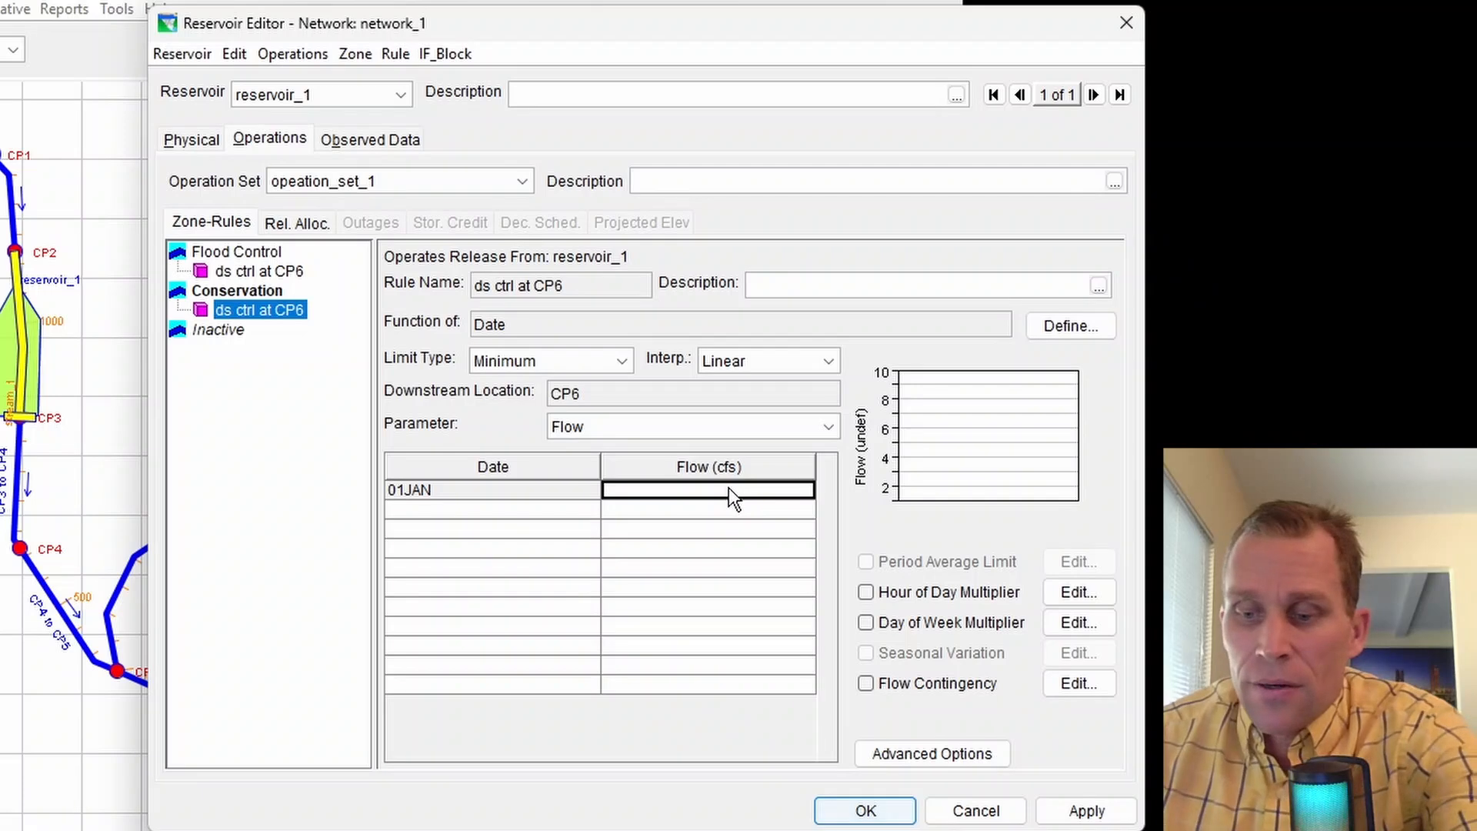
text(5000)
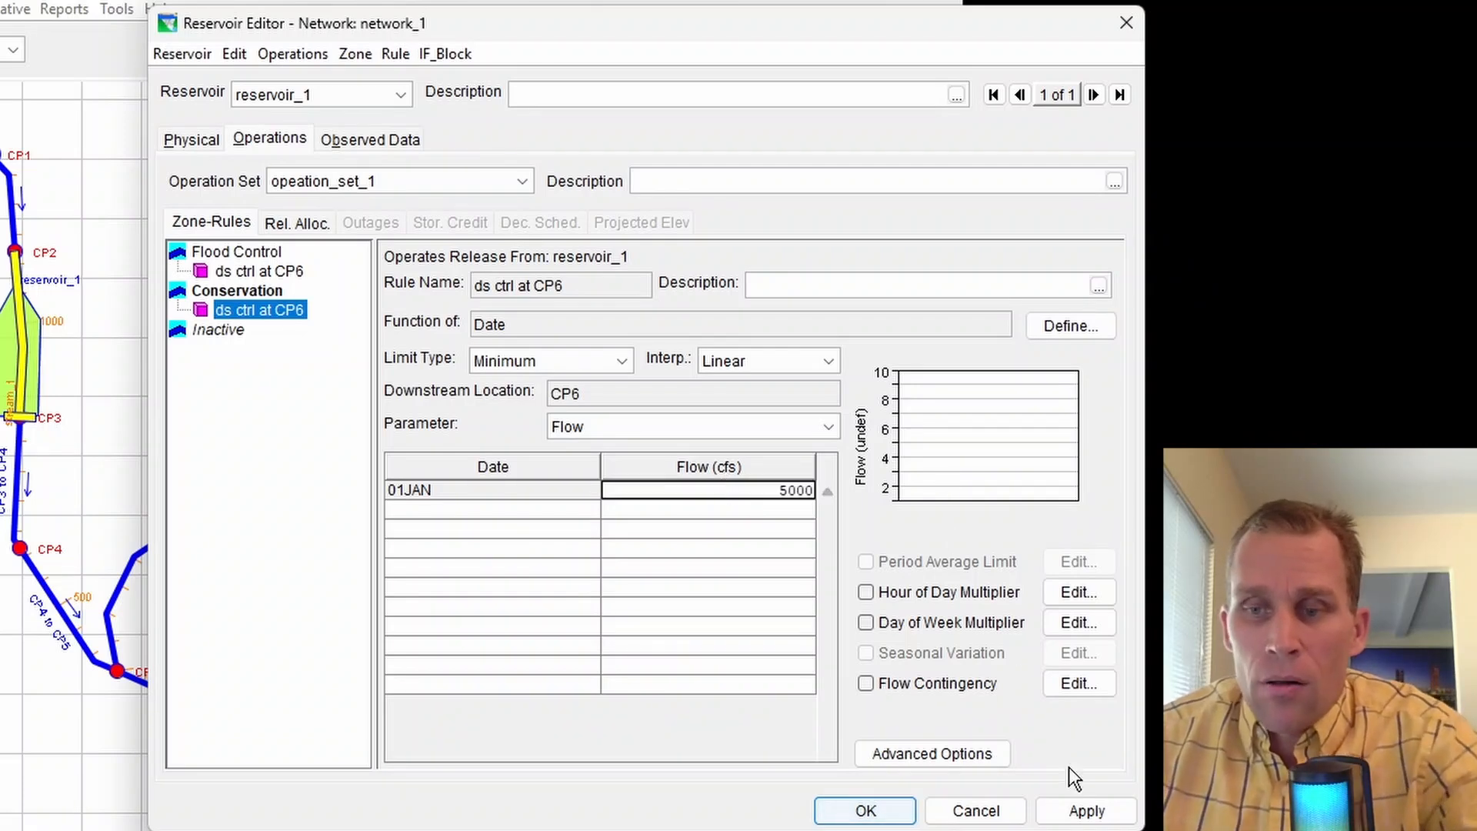
click(1085, 813)
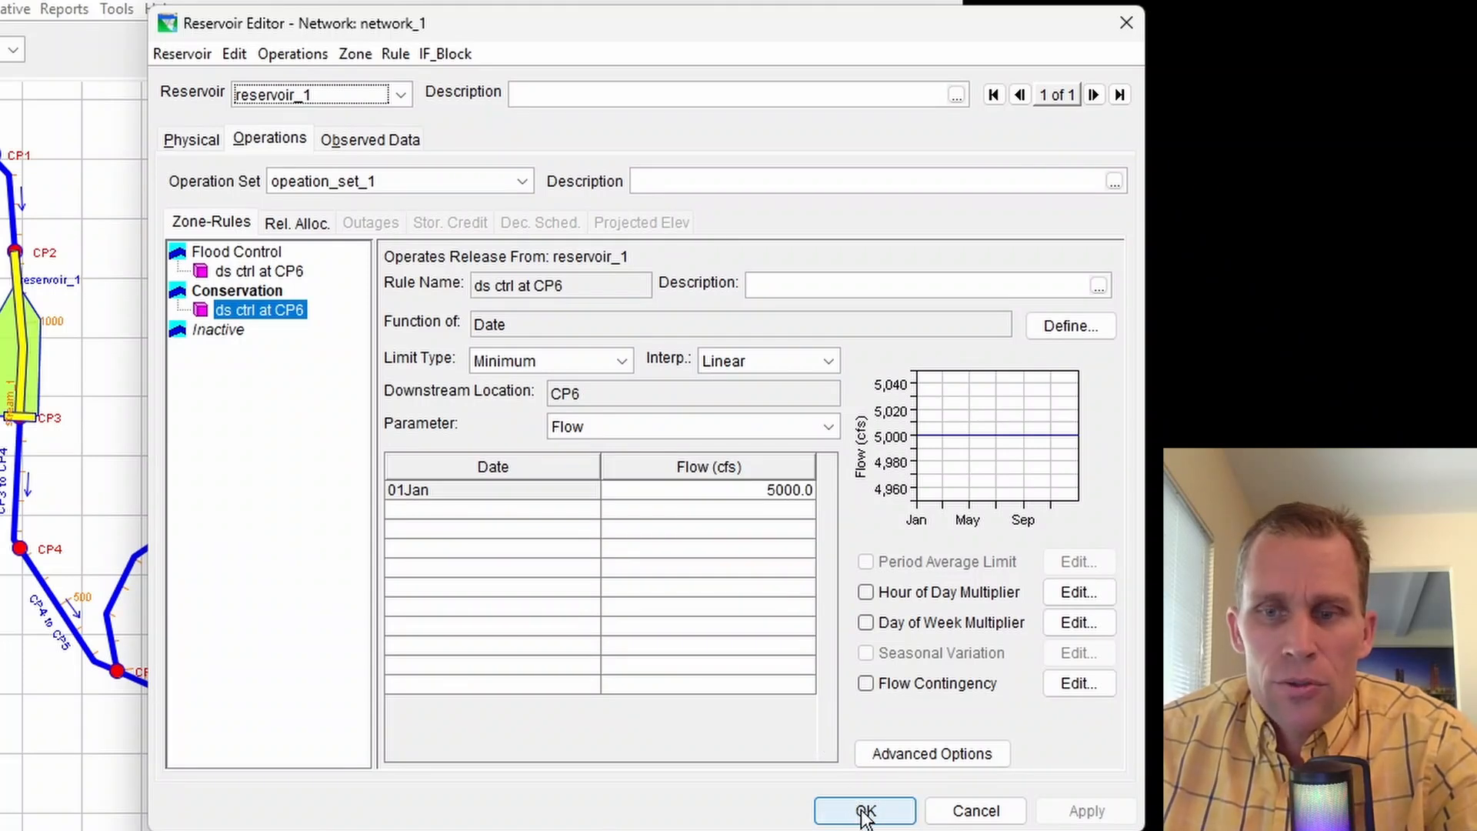
Accept the reservoir edits and save the network
click(863, 811)
click(150, 57)
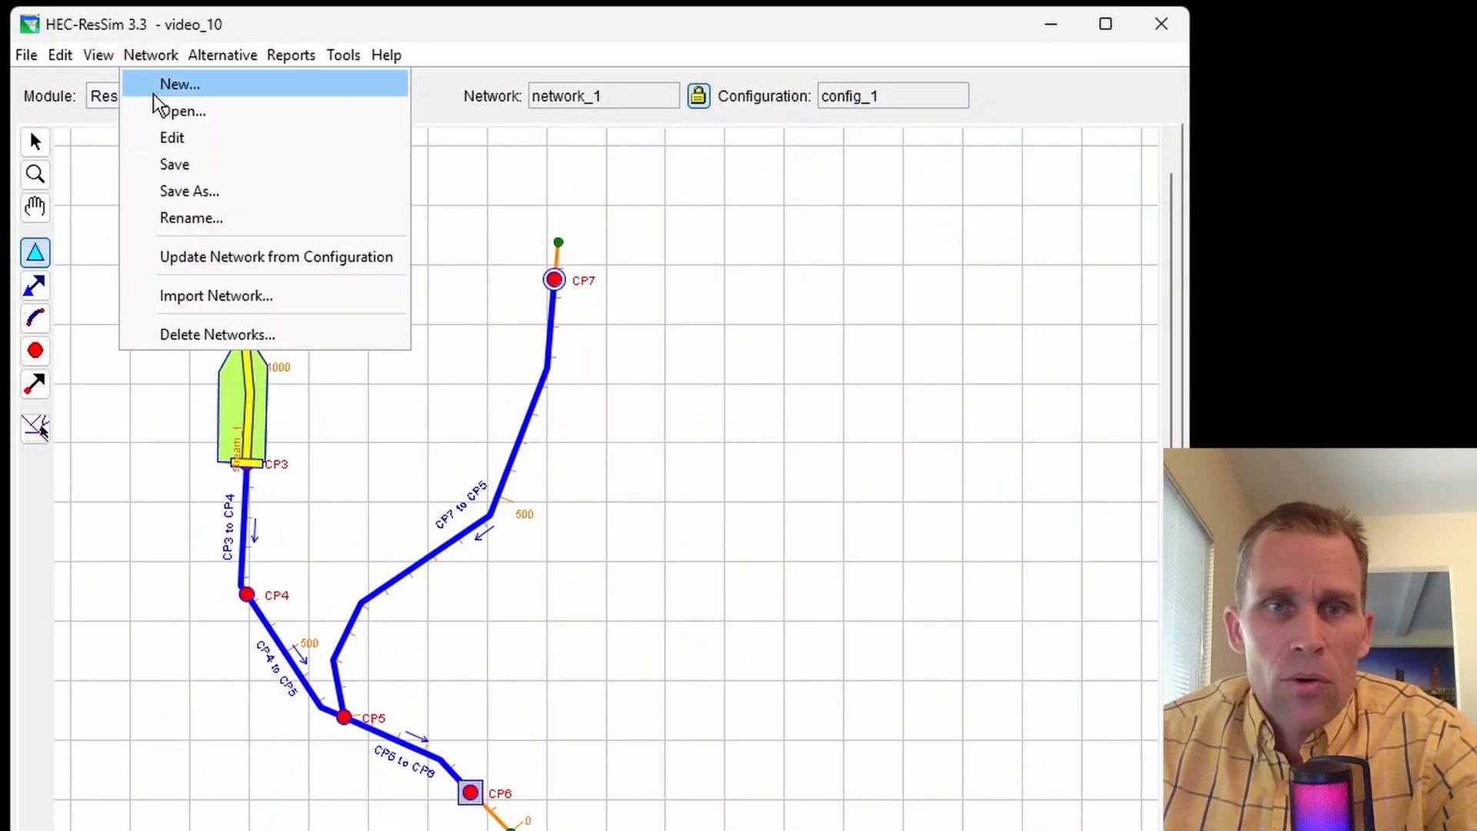
click(175, 164)
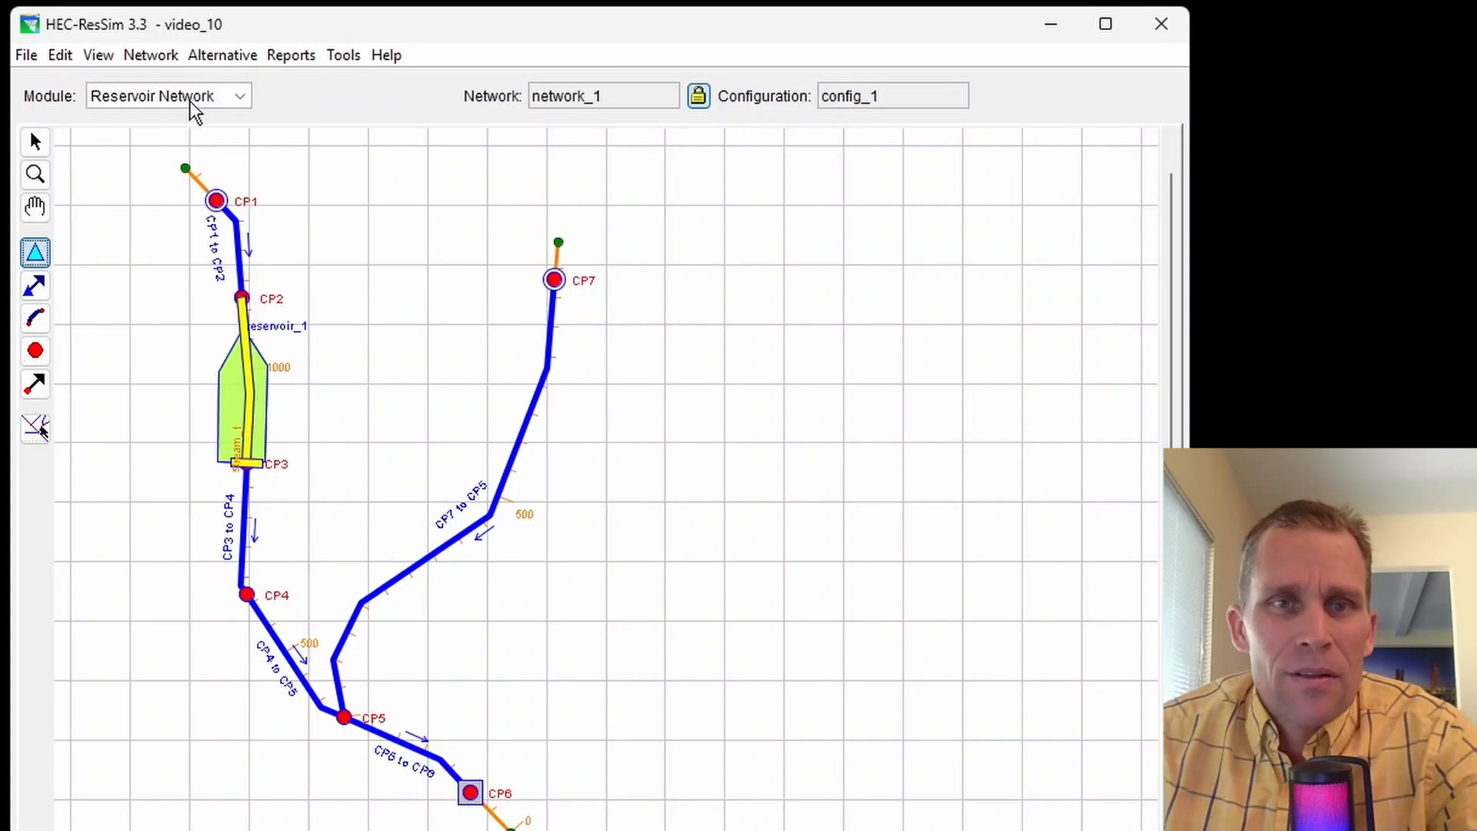
Create a new alternative named "alt_1" on network_1 in the Alternative Editor
click(220, 55)
click(231, 85)
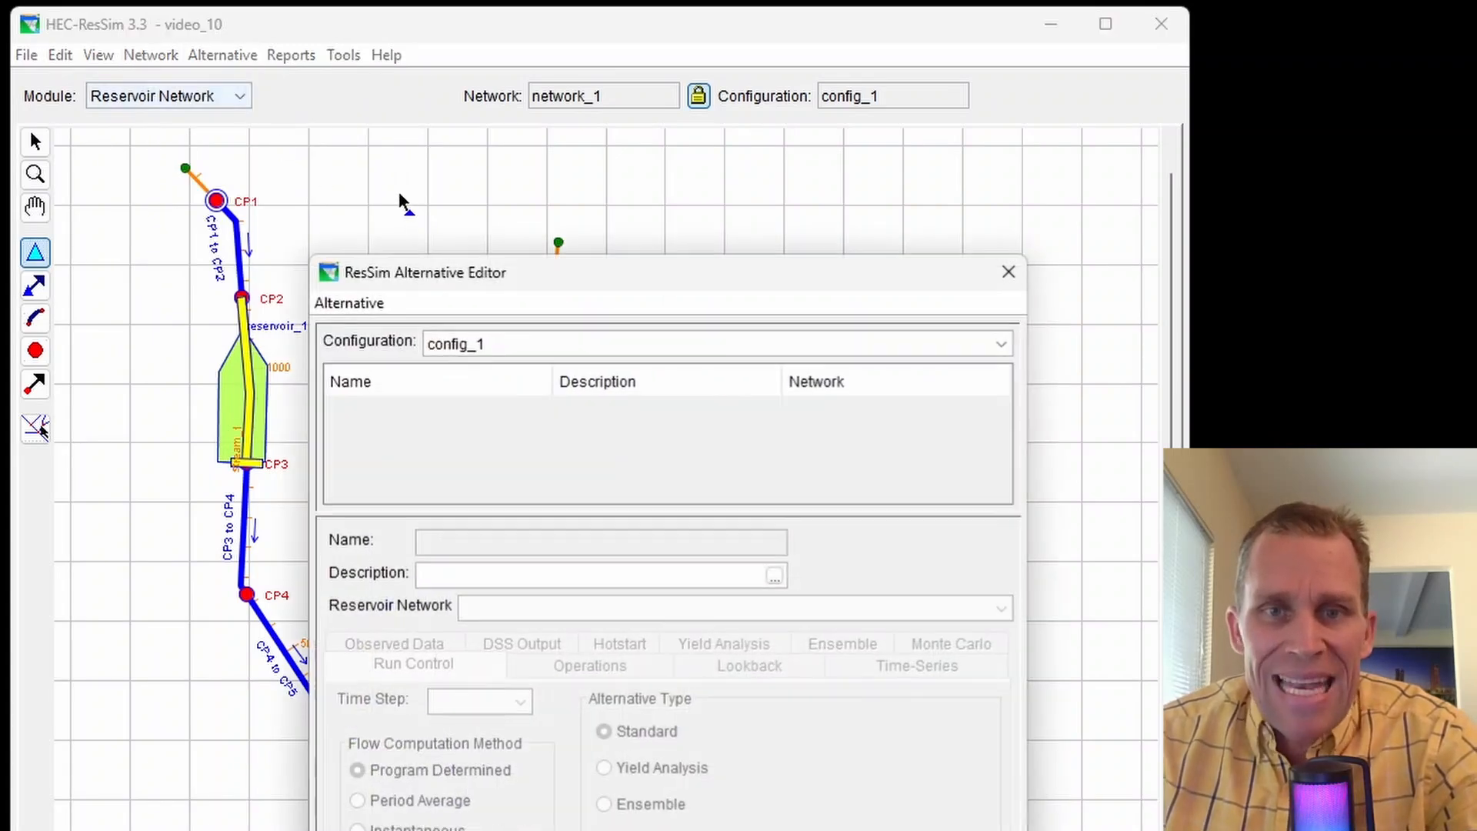
drag(526, 275, 638, 93)
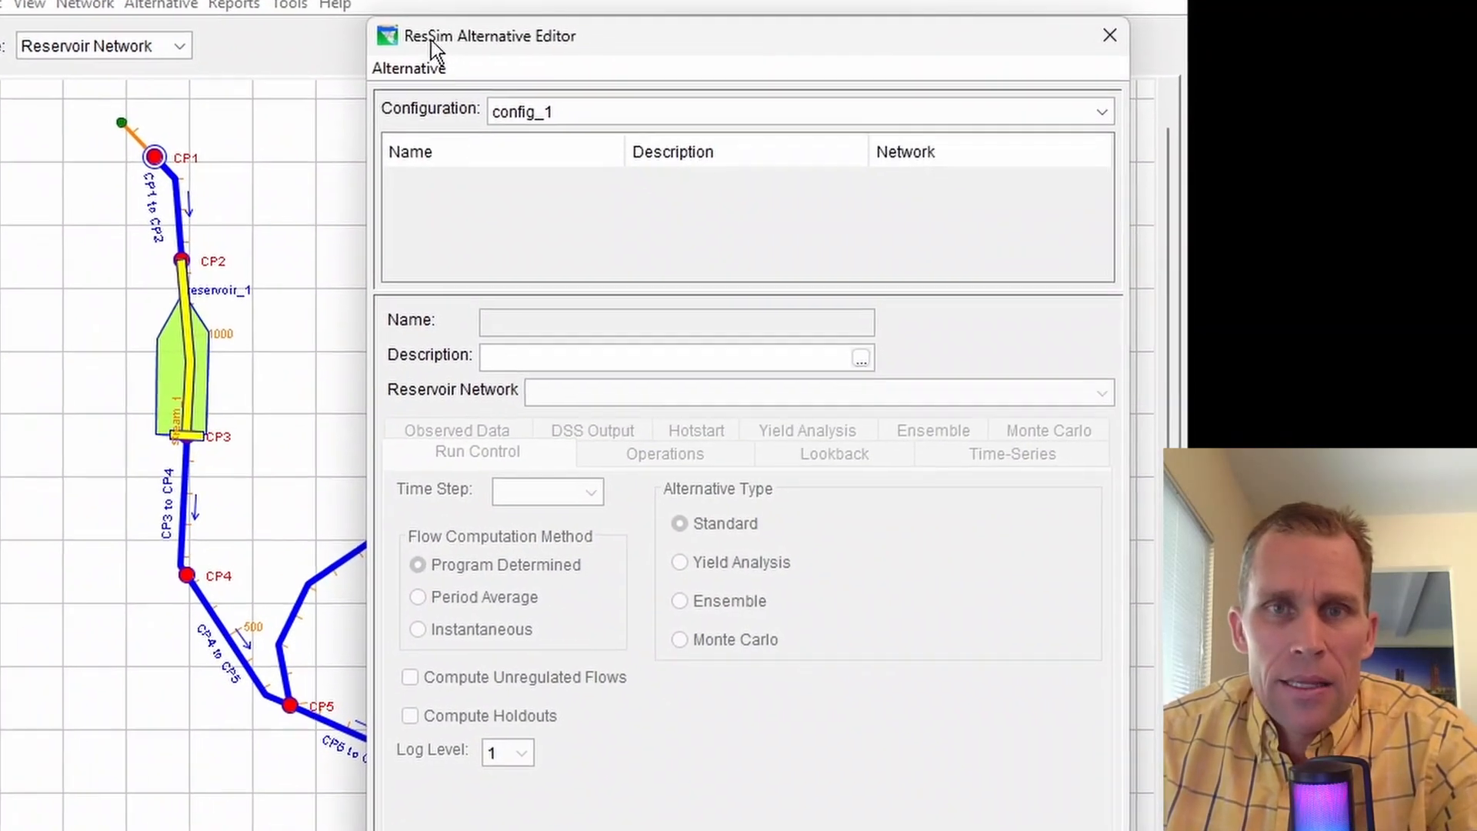
drag(493, 96, 501, 64)
click(403, 18)
click(405, 54)
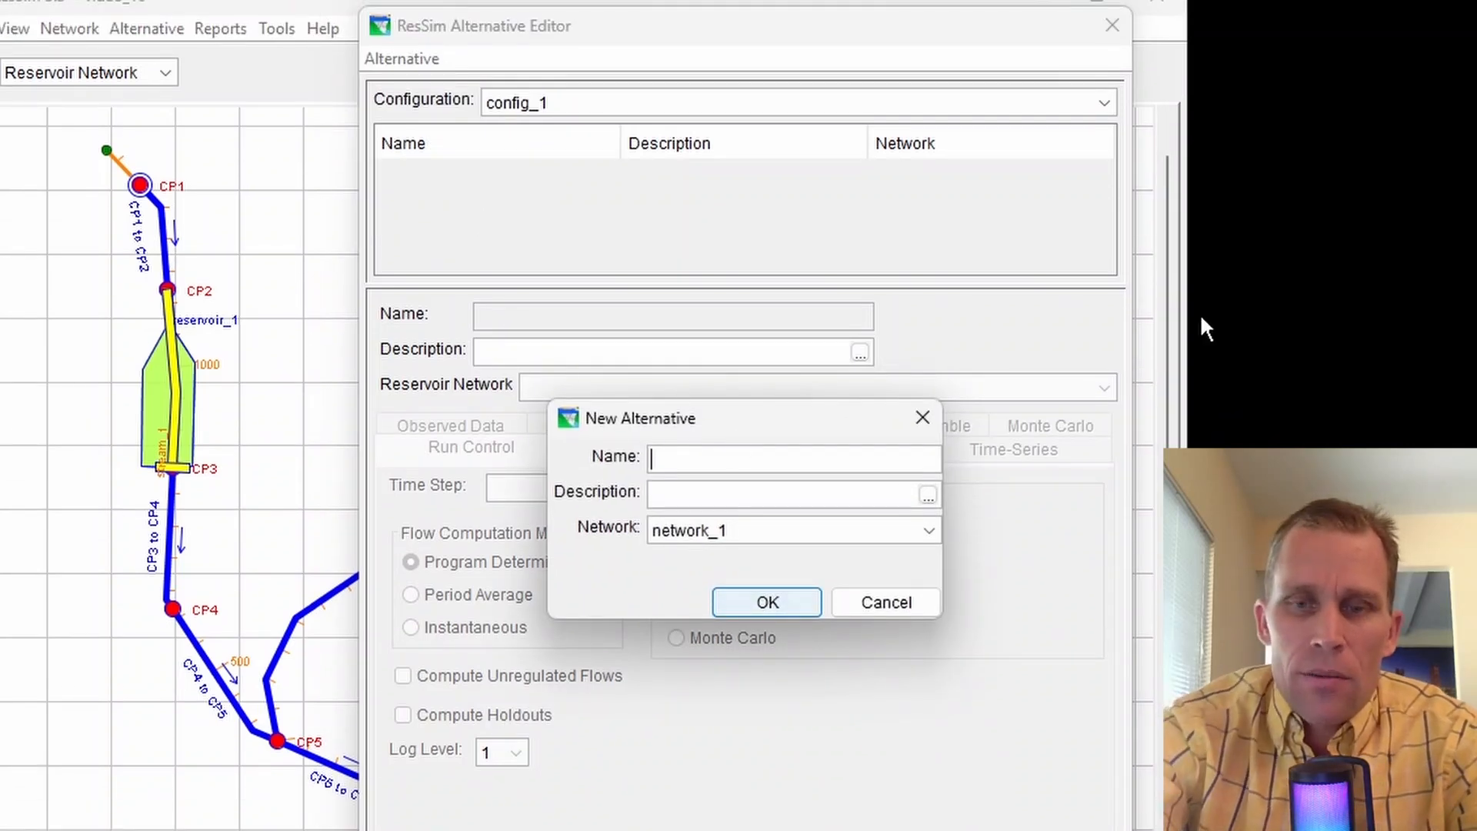
text(alt_1)
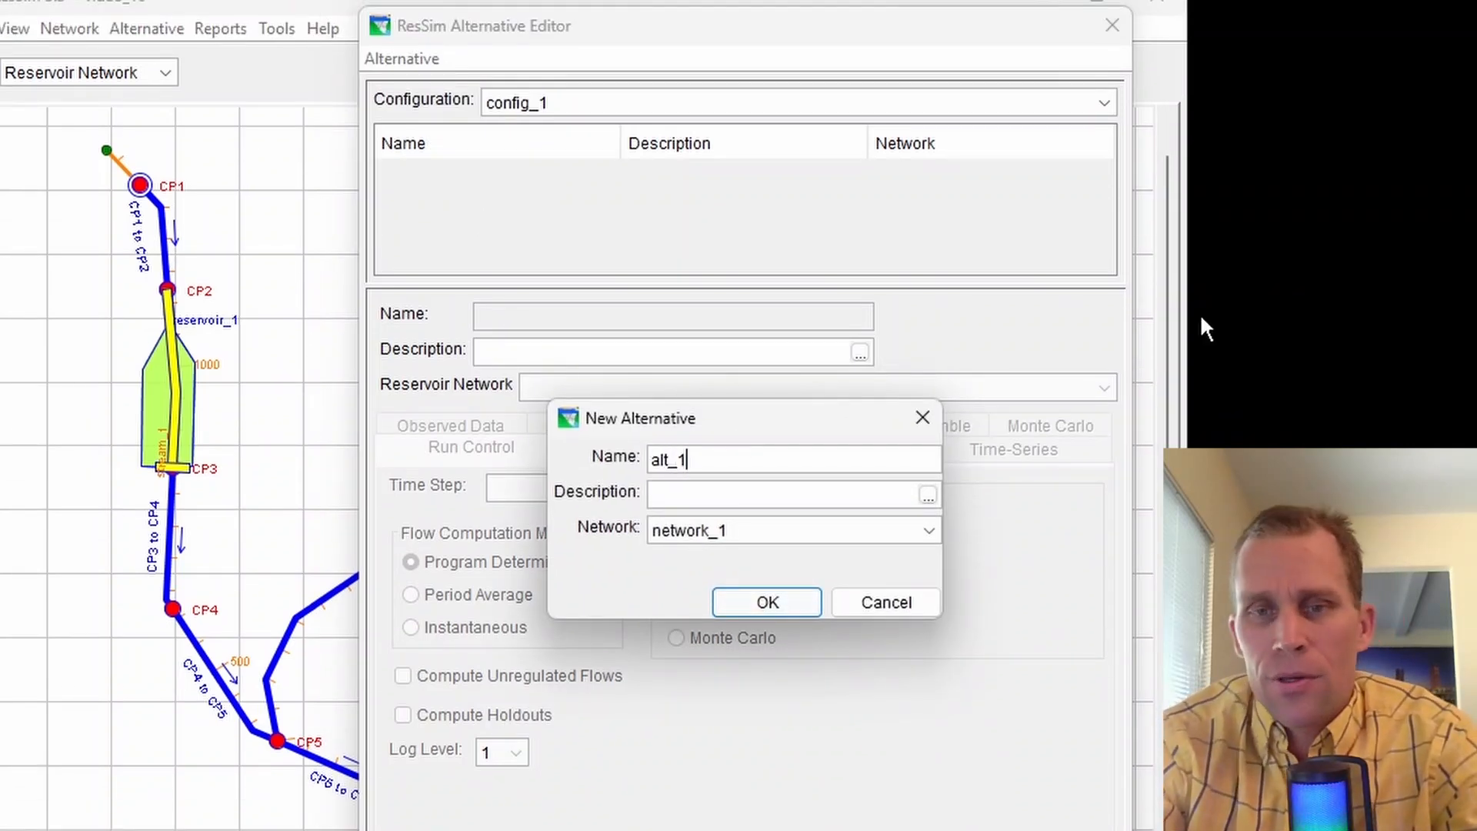
click(756, 600)
Set the time step of alt_1 to 1 Hour and assign opeation_set_1 to reservoir_1
click(533, 484)
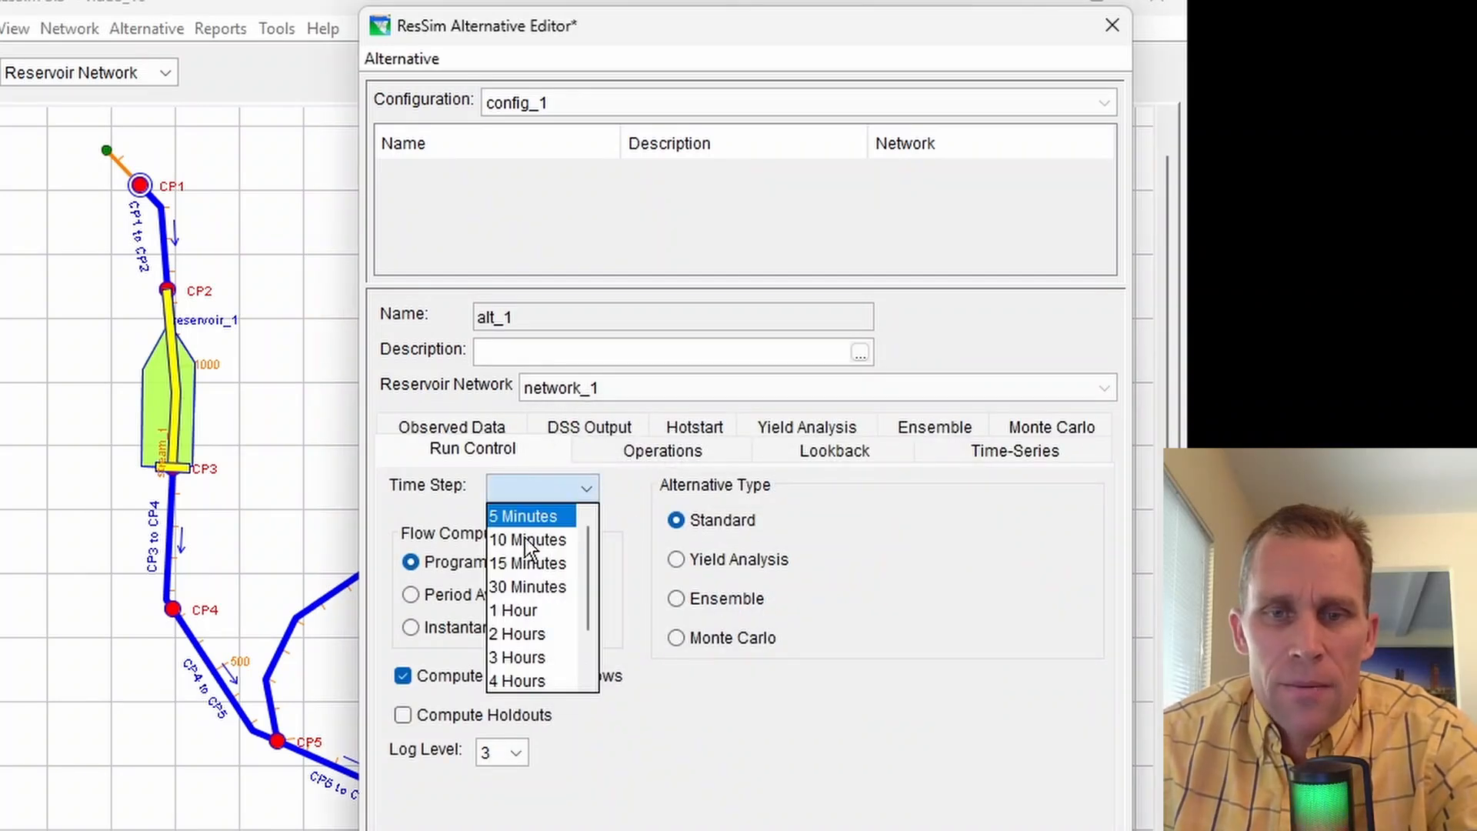
click(528, 609)
click(644, 456)
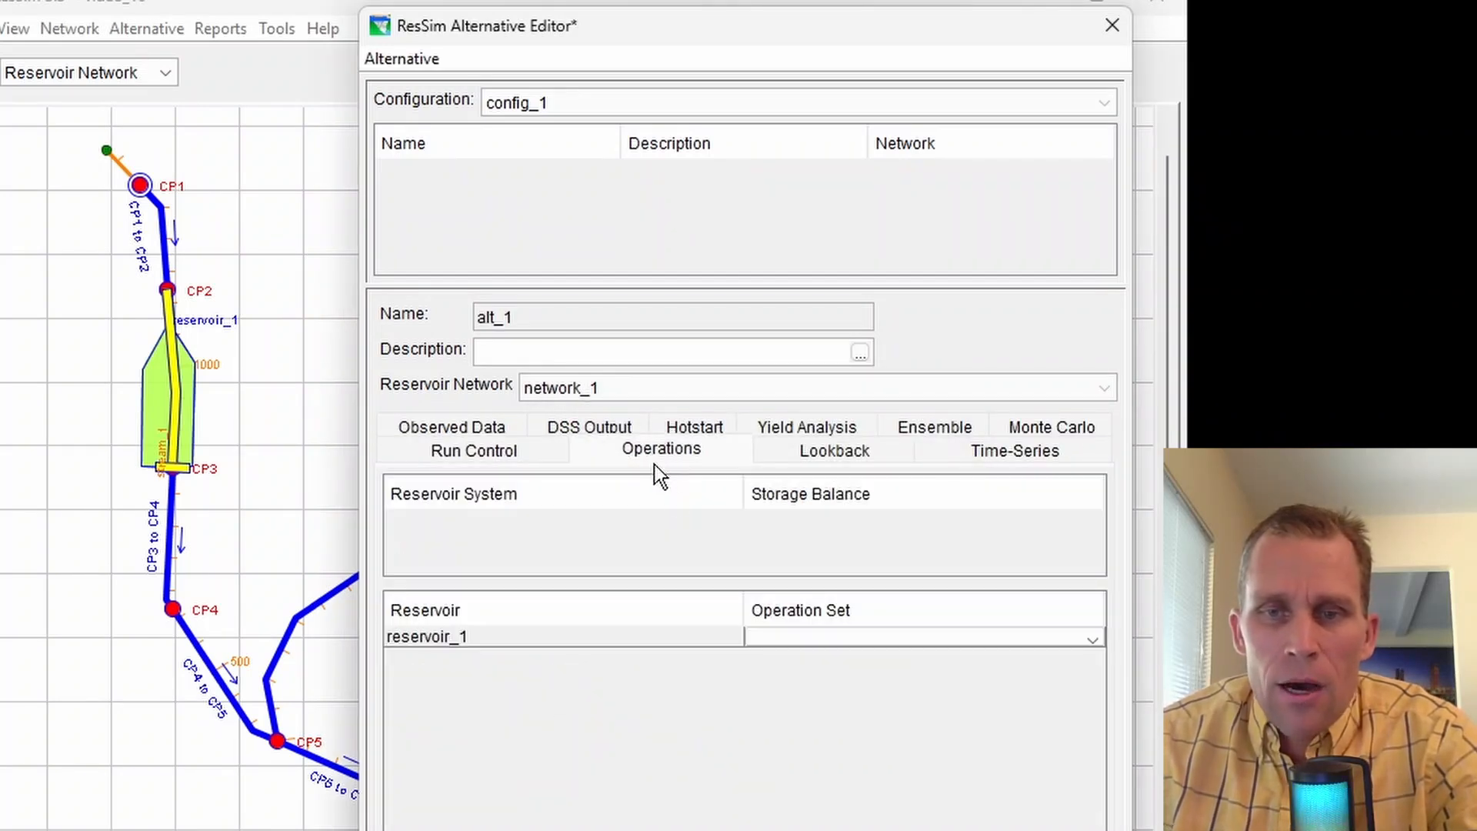
click(787, 637)
click(801, 685)
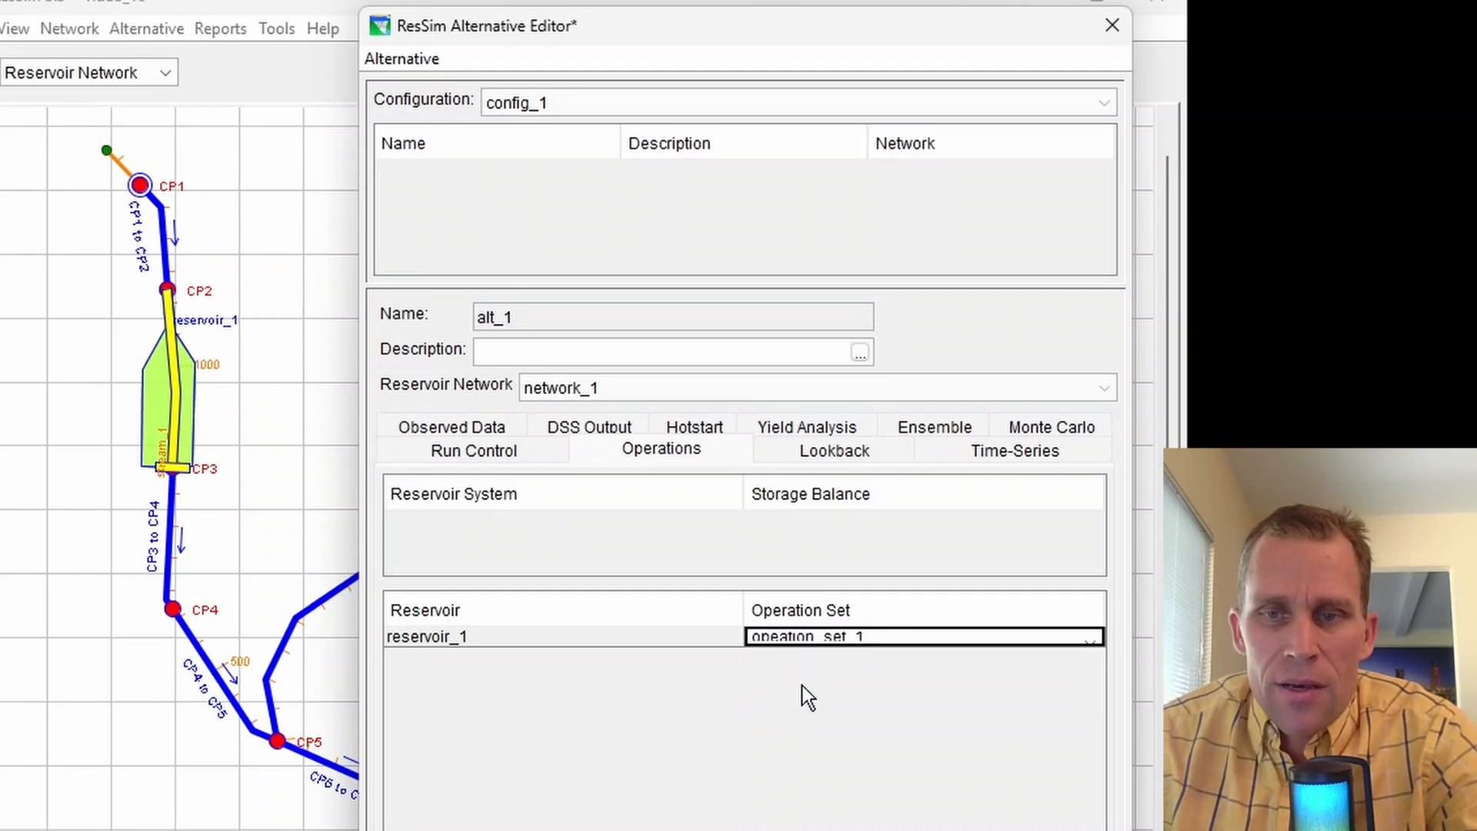
Set the default lookback elevation to 1480 and lookback release to 5000 for reservoir_1, then save the alternative
click(828, 457)
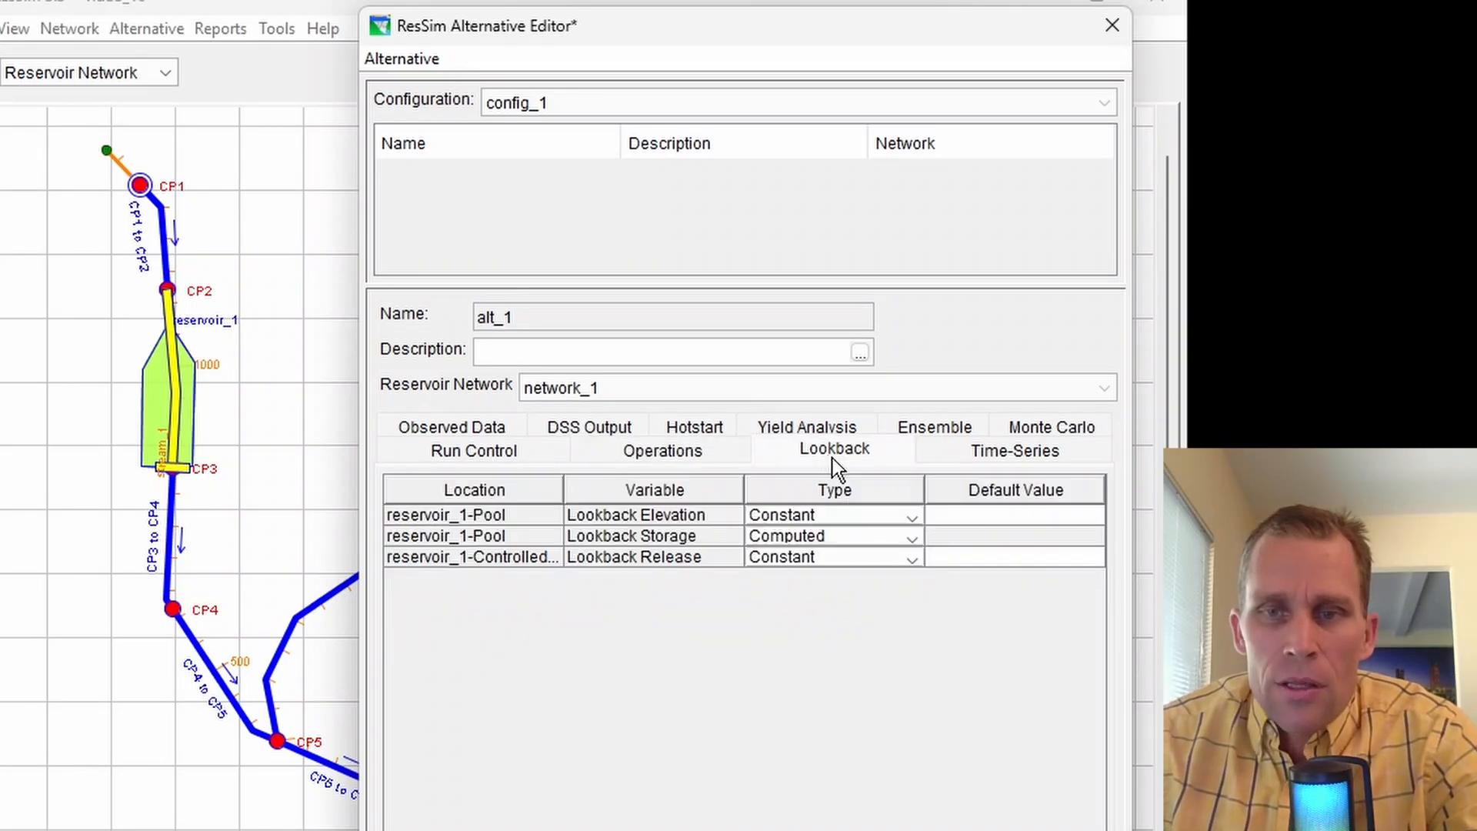
click(833, 458)
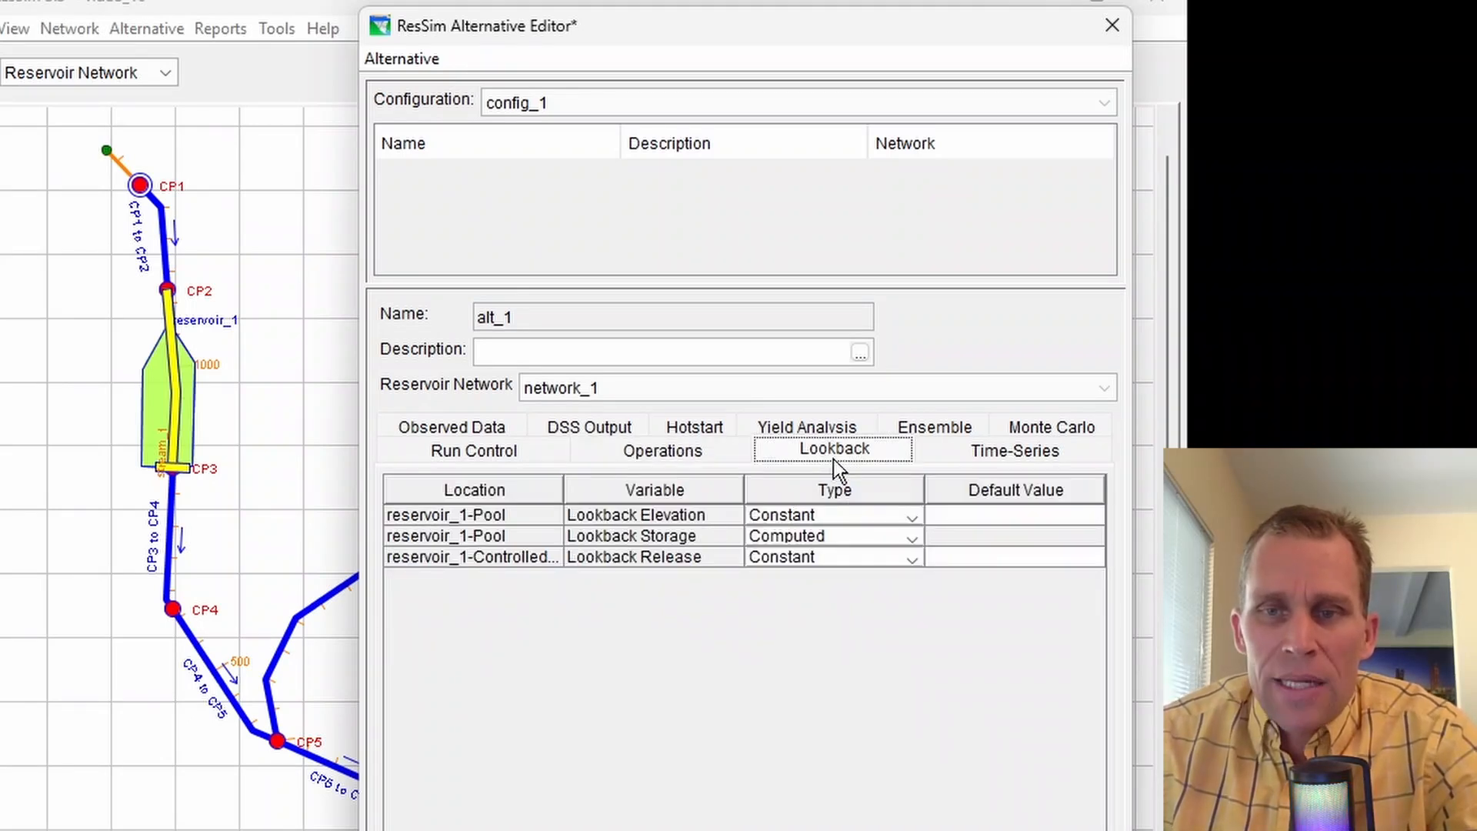
click(962, 515)
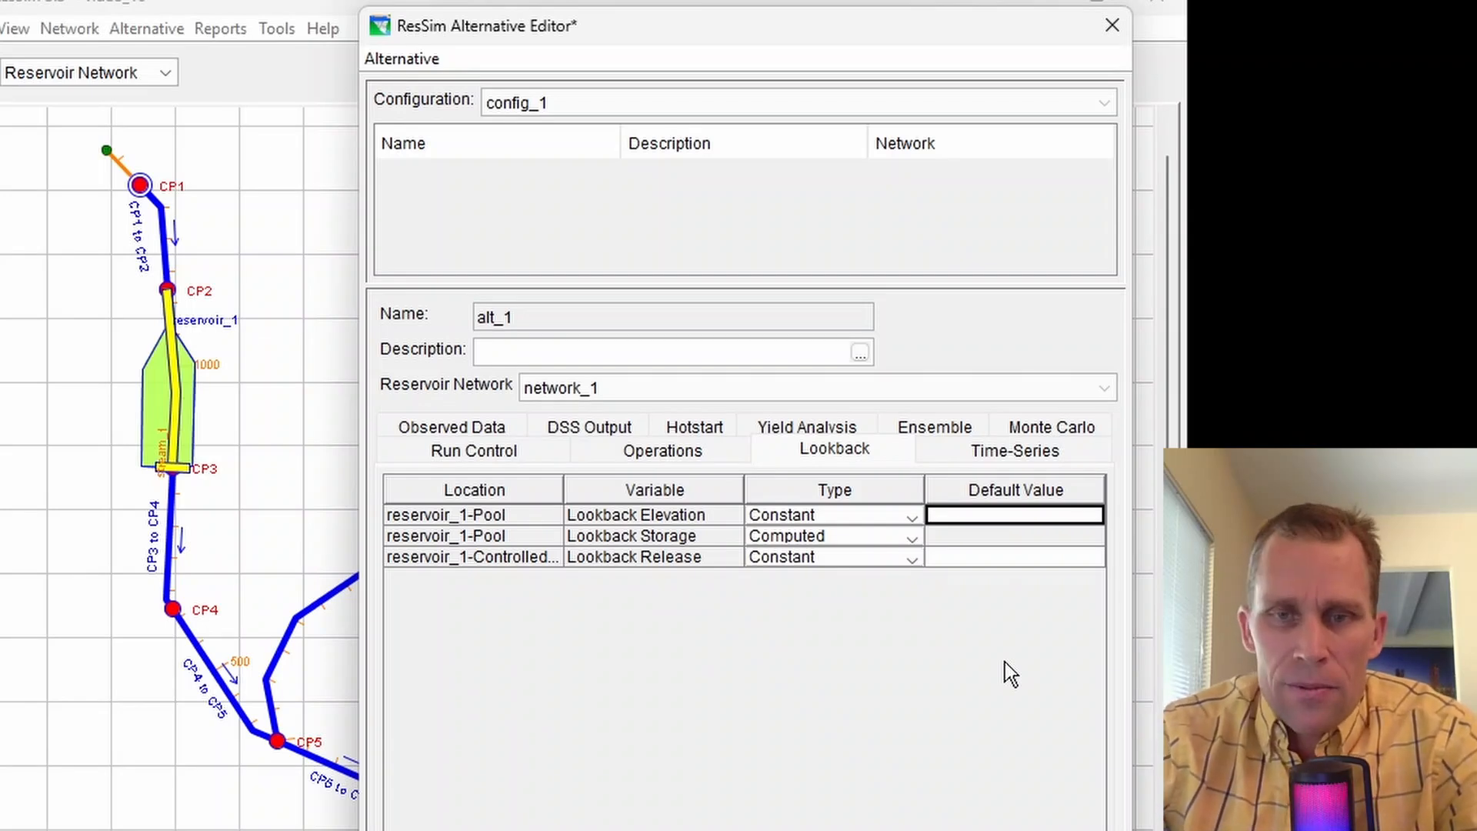
text(1480)
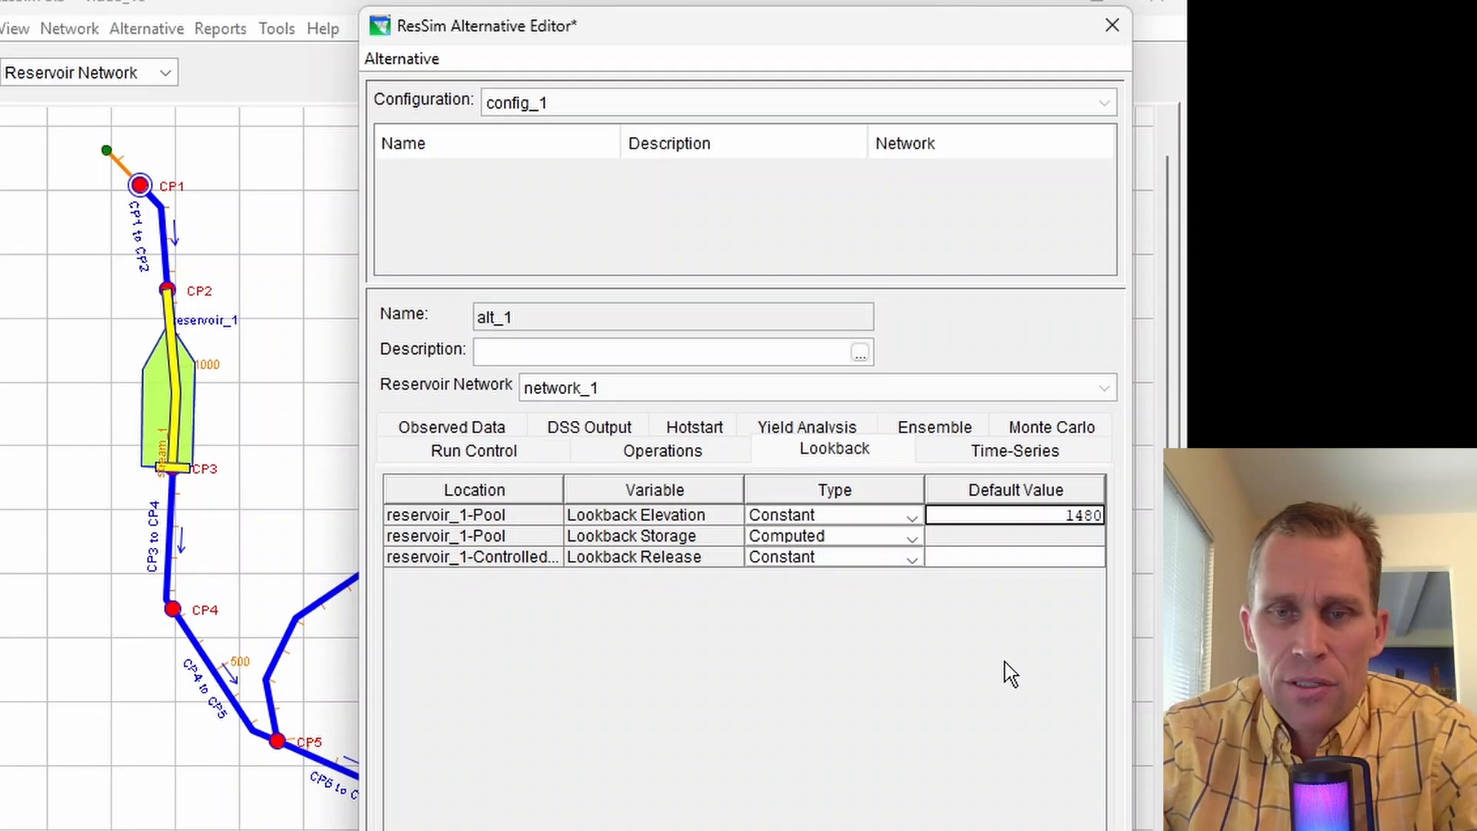
key(Tab)
key(Tab)
key(Tab)
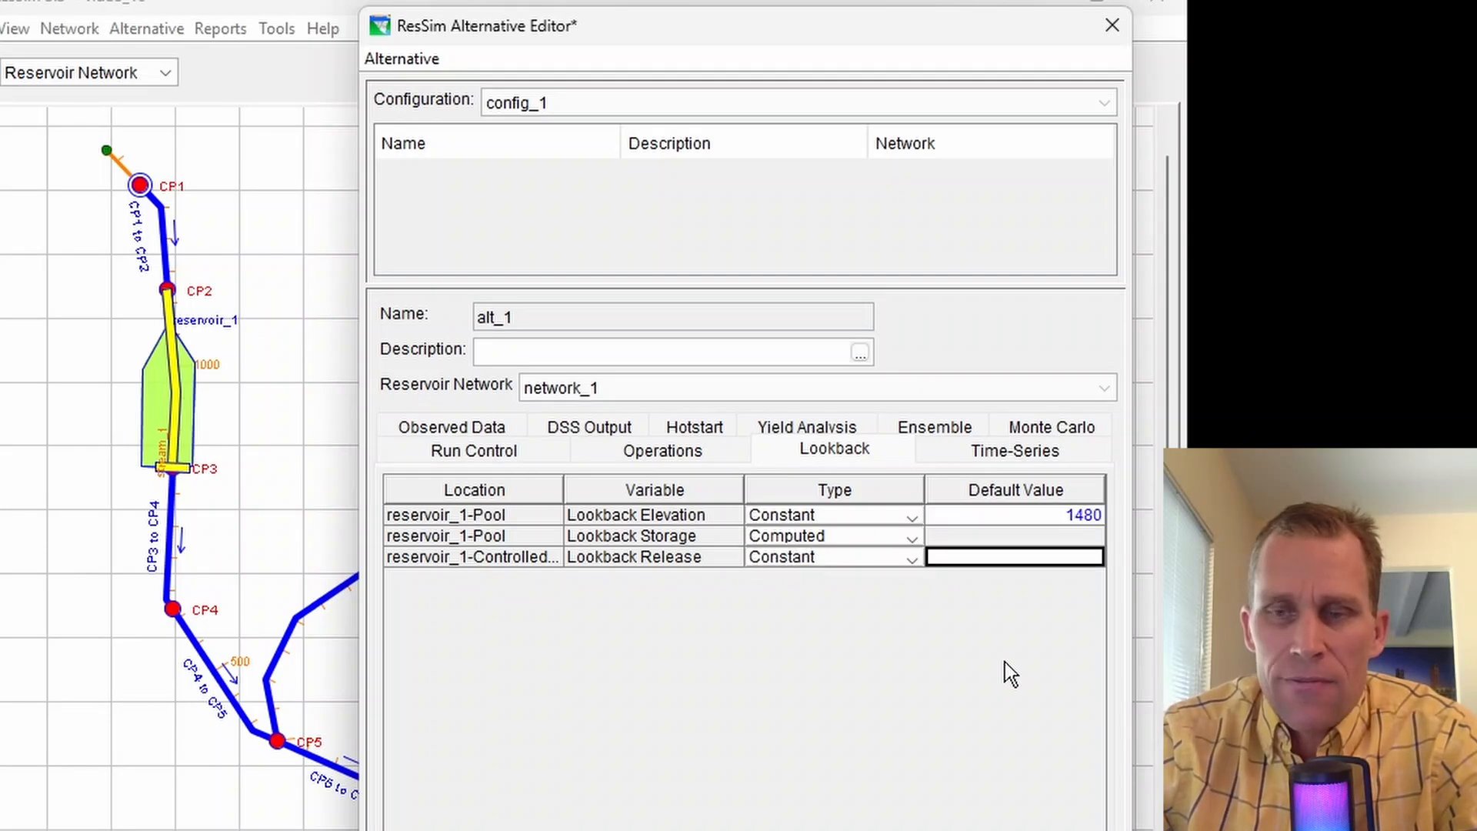
text(5000)
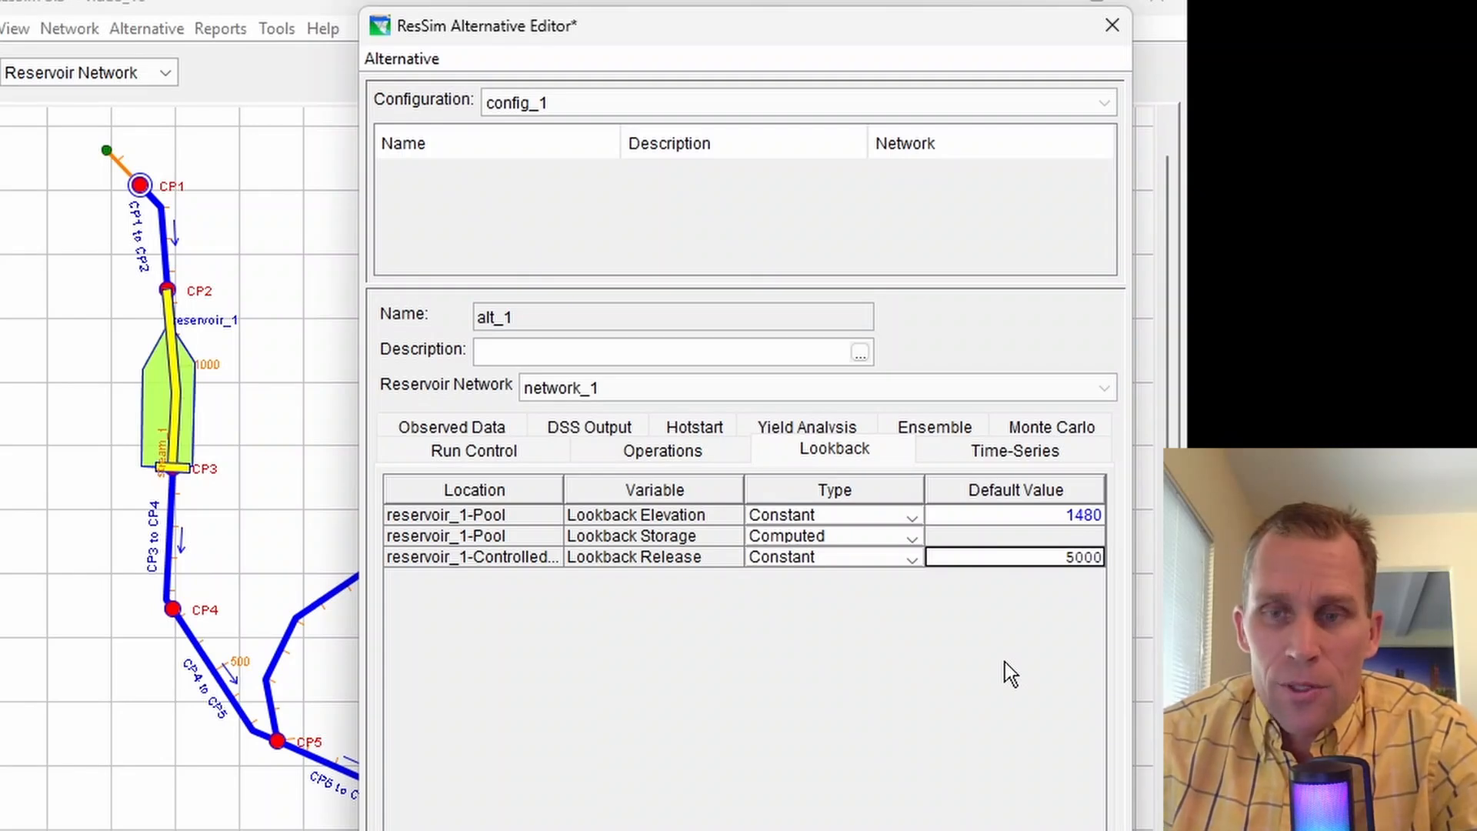
click(402, 59)
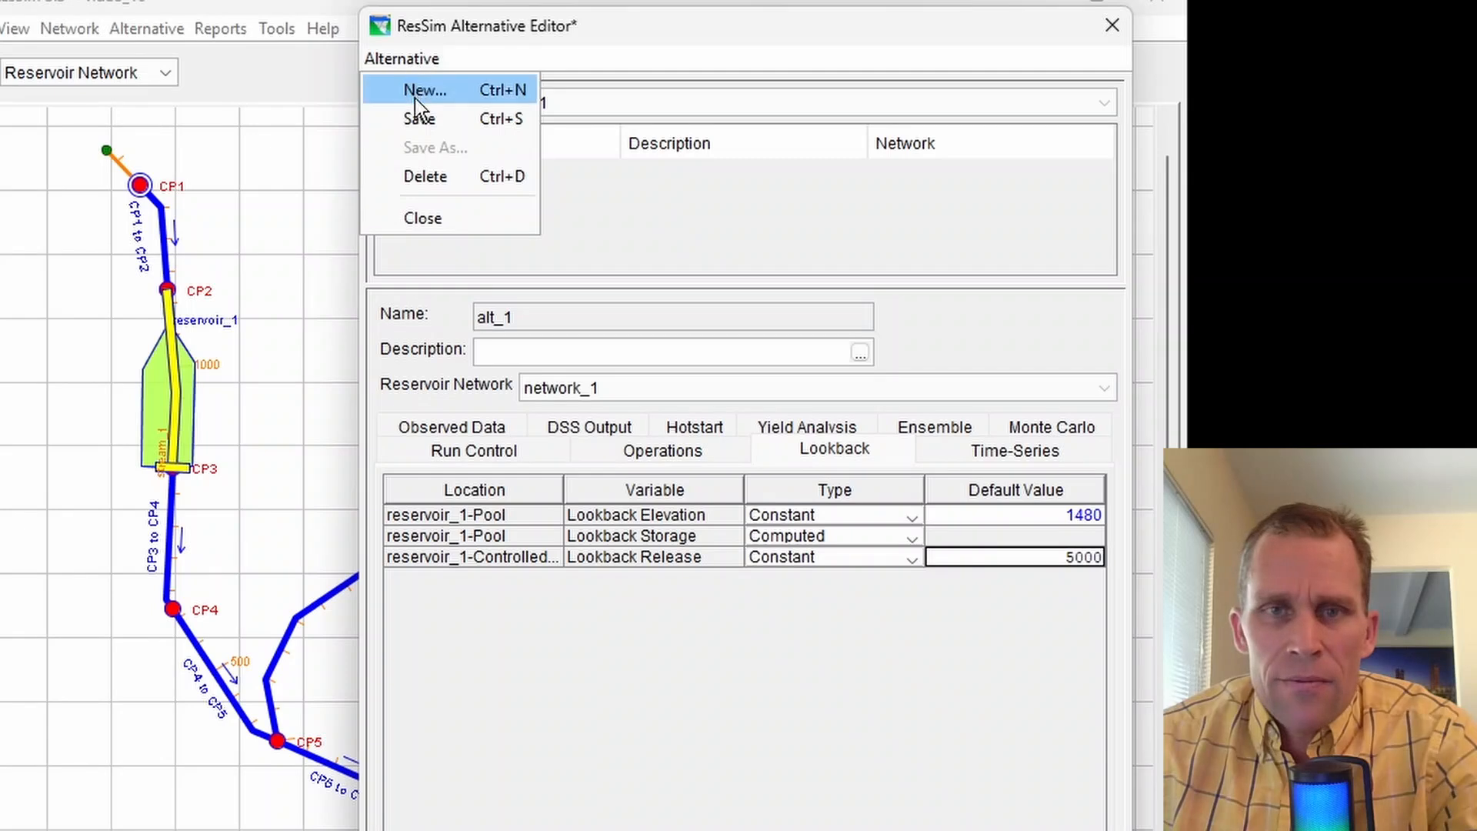
key(ctrl+s)
Open timeseries_data.dss from the video_10 folder as the DSS source for the inflow at CP1
click(980, 455)
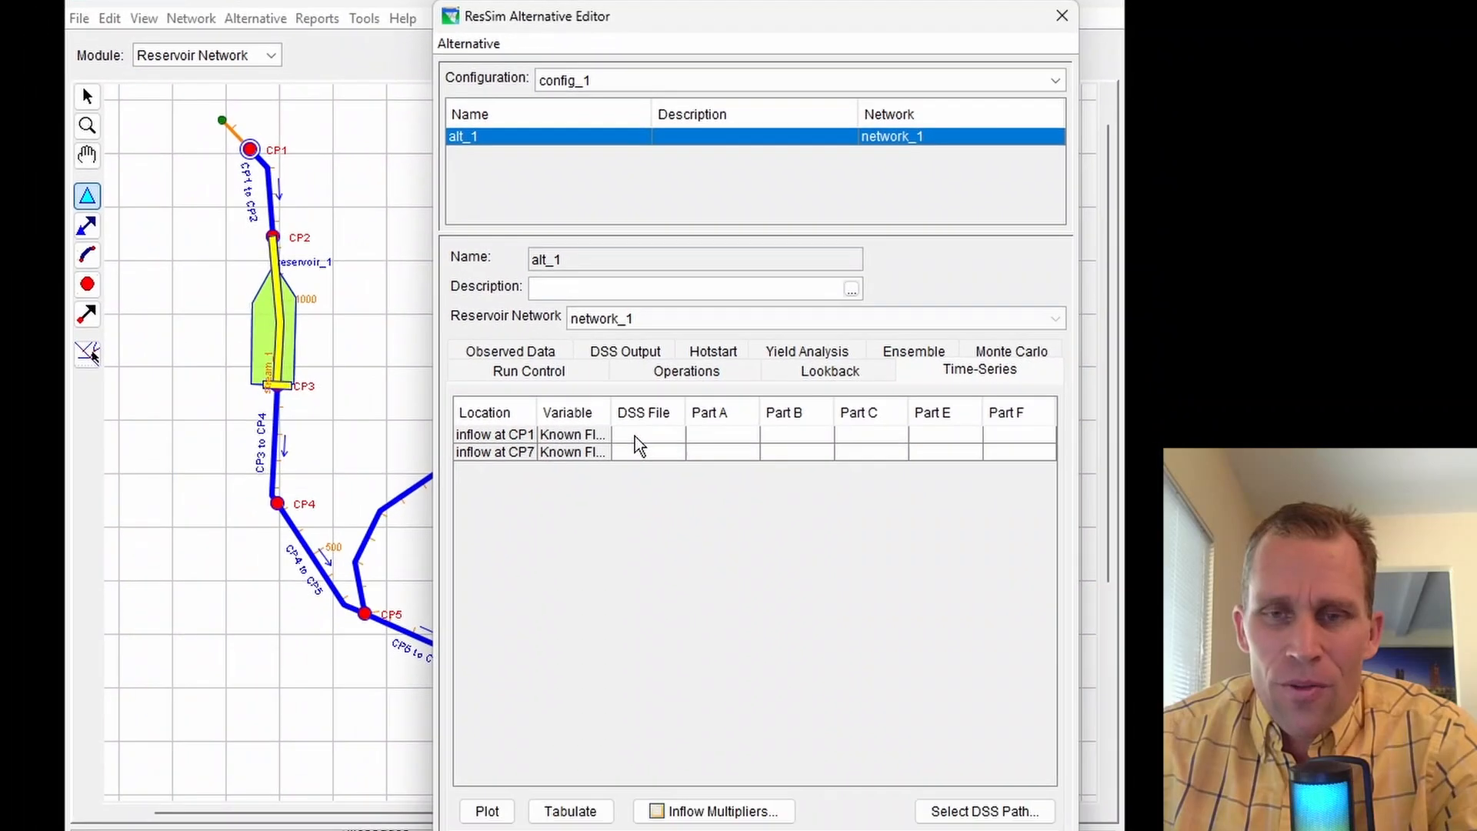
click(635, 437)
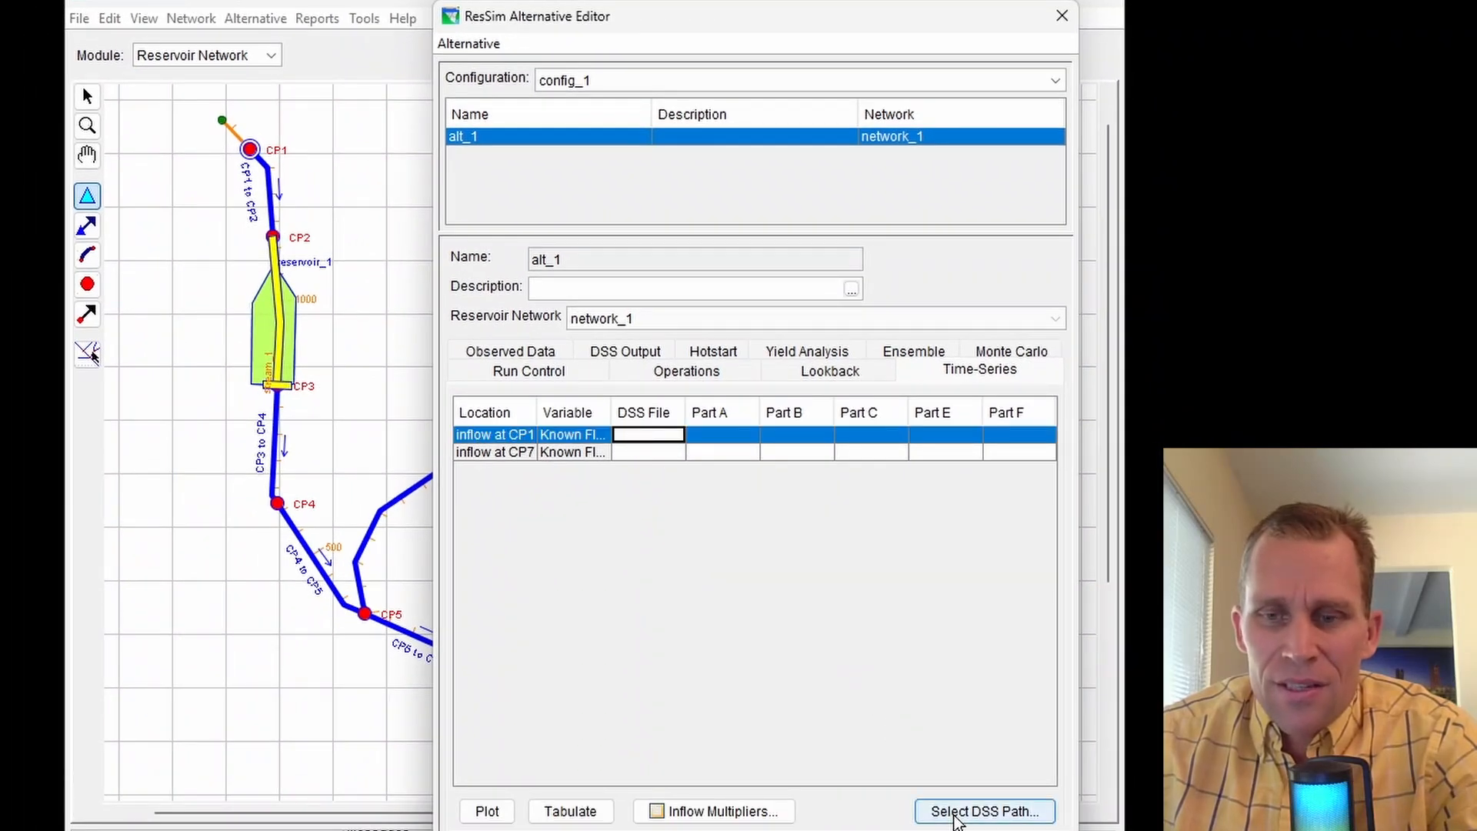
click(943, 810)
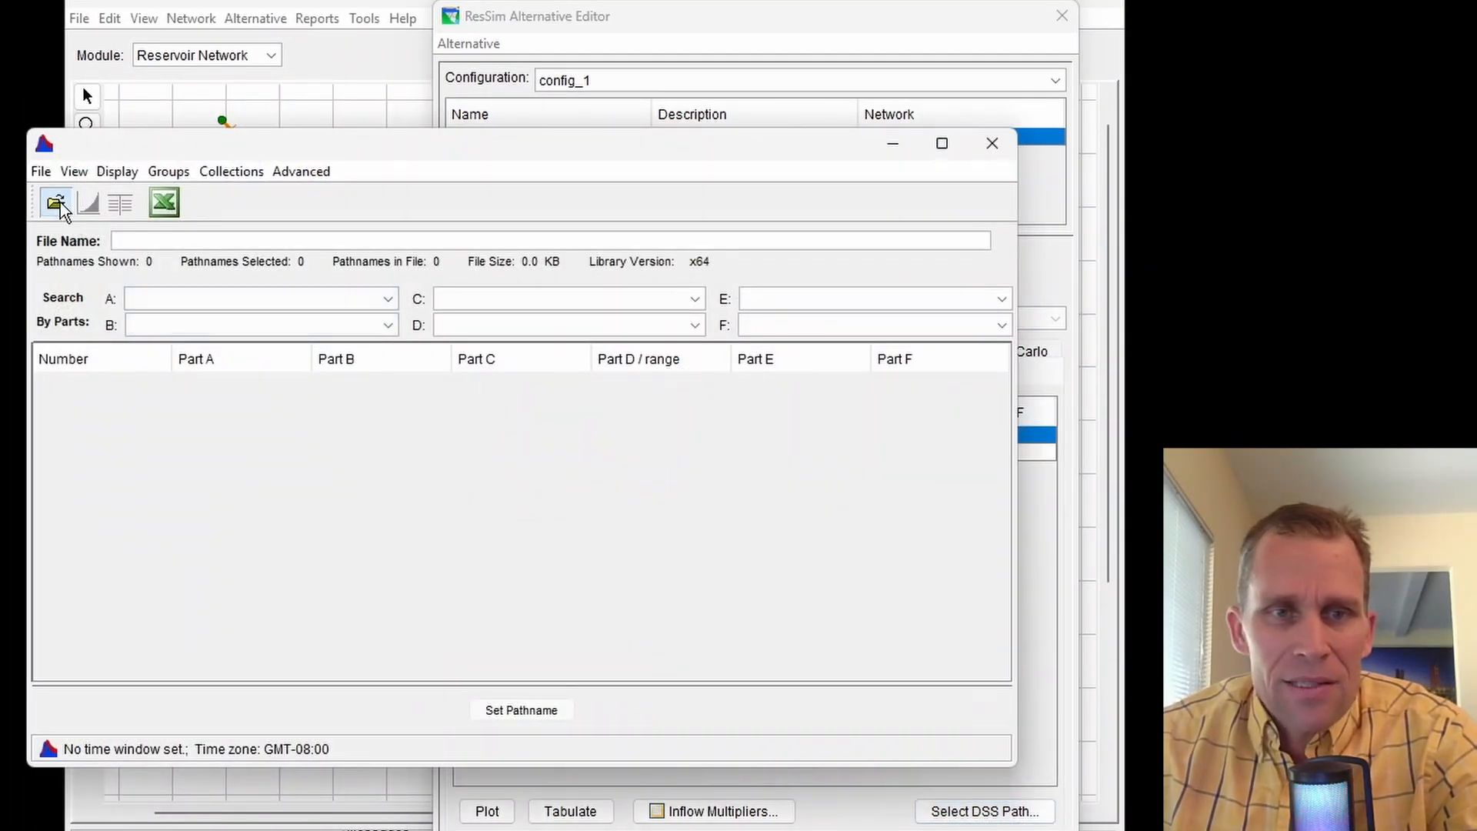
click(57, 203)
click(313, 377)
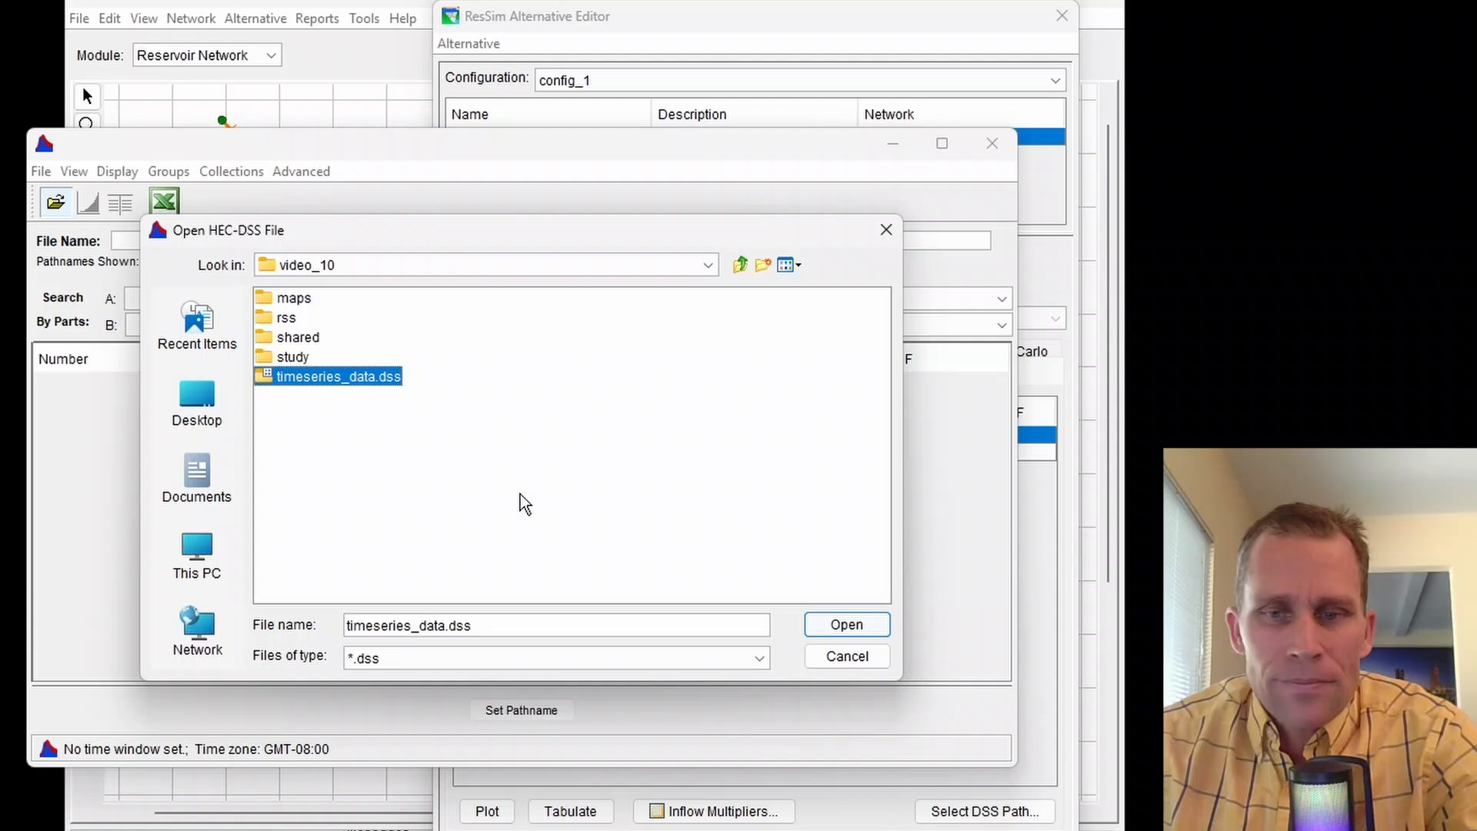
click(827, 625)
Assign the 1HOUR FLOW record with Part F 4000 to the inflow at CP1 and close the DSS path selection
click(785, 416)
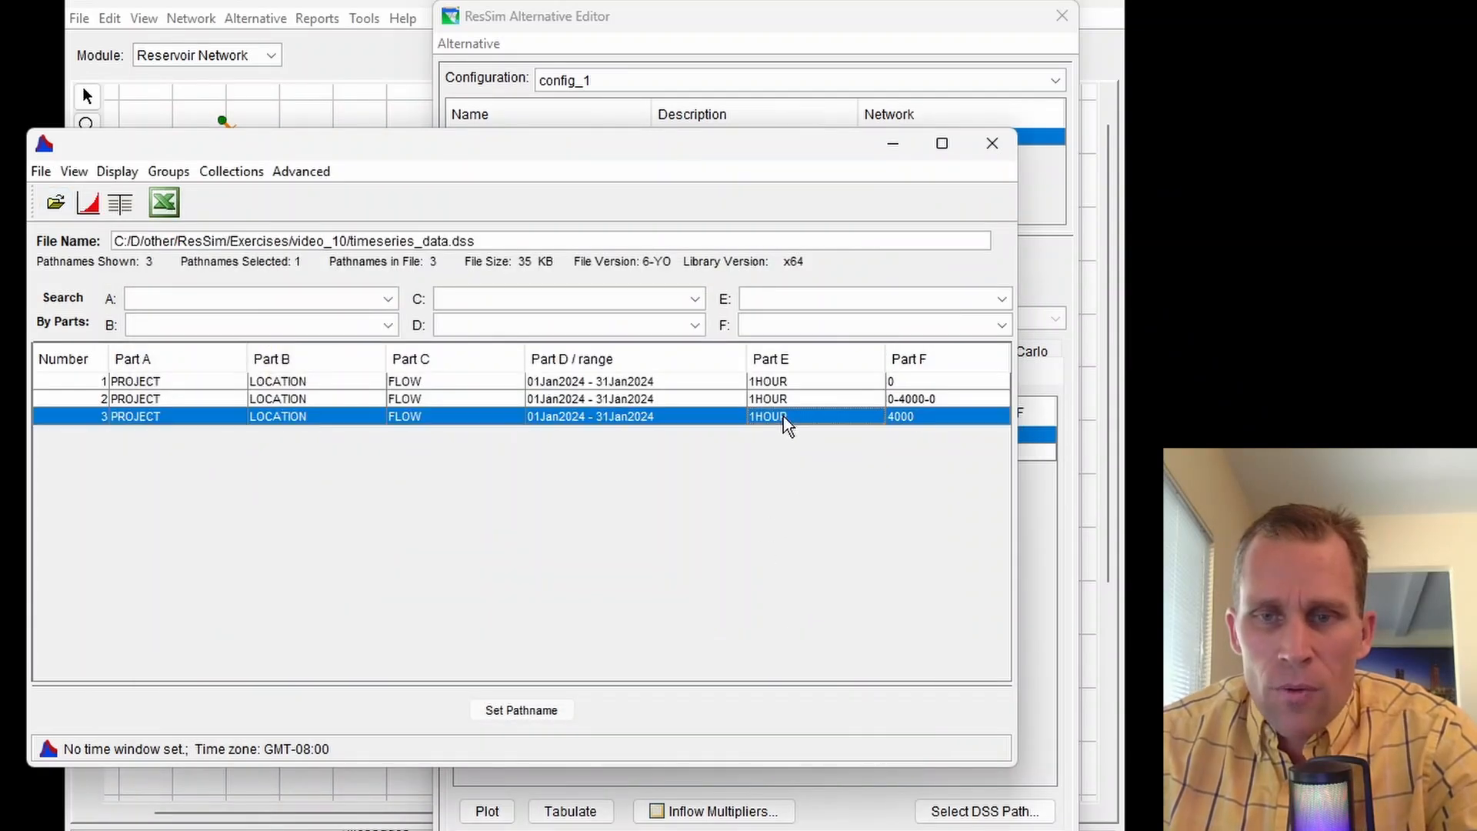
click(553, 704)
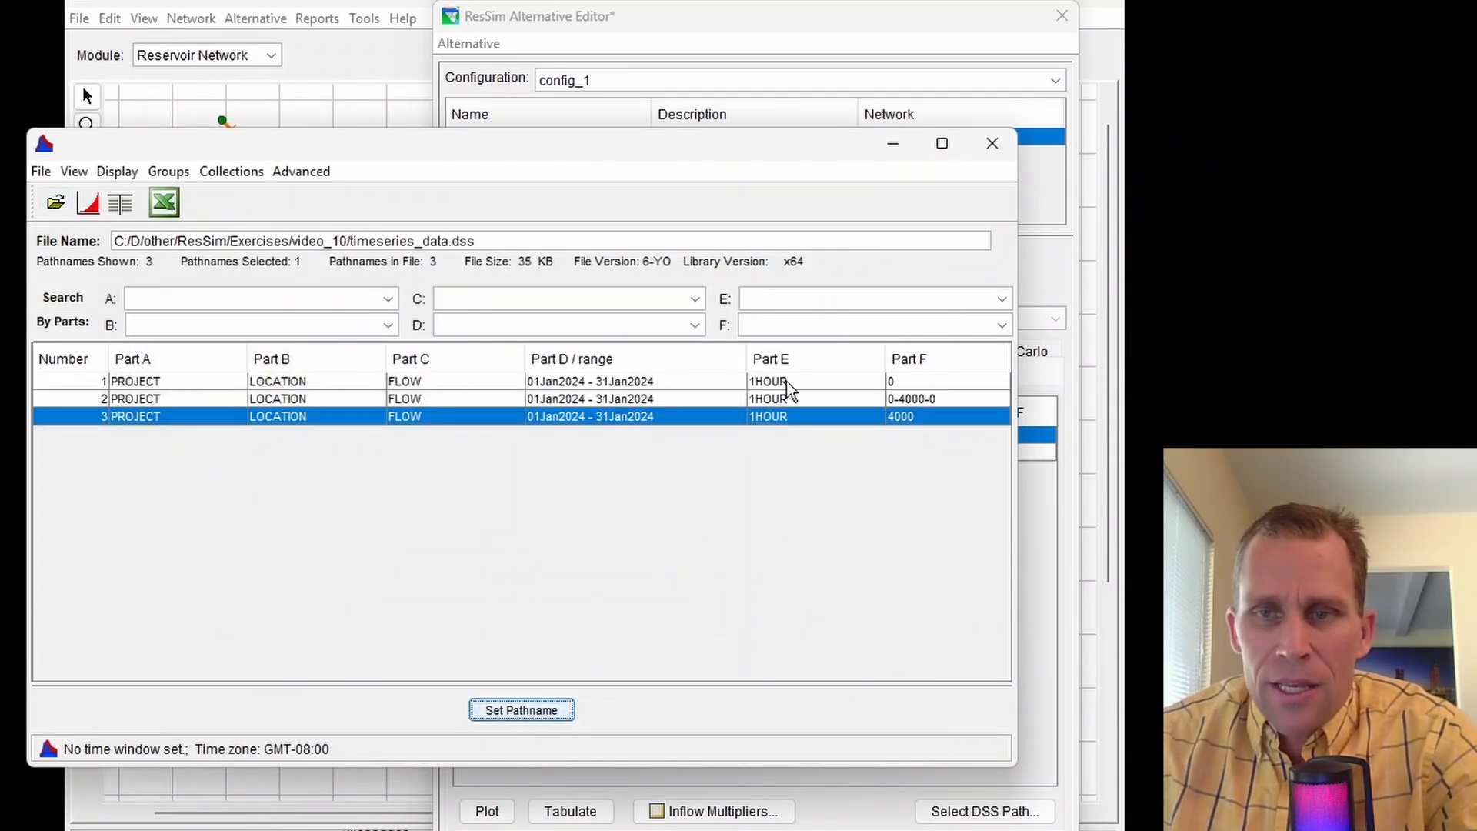
click(981, 156)
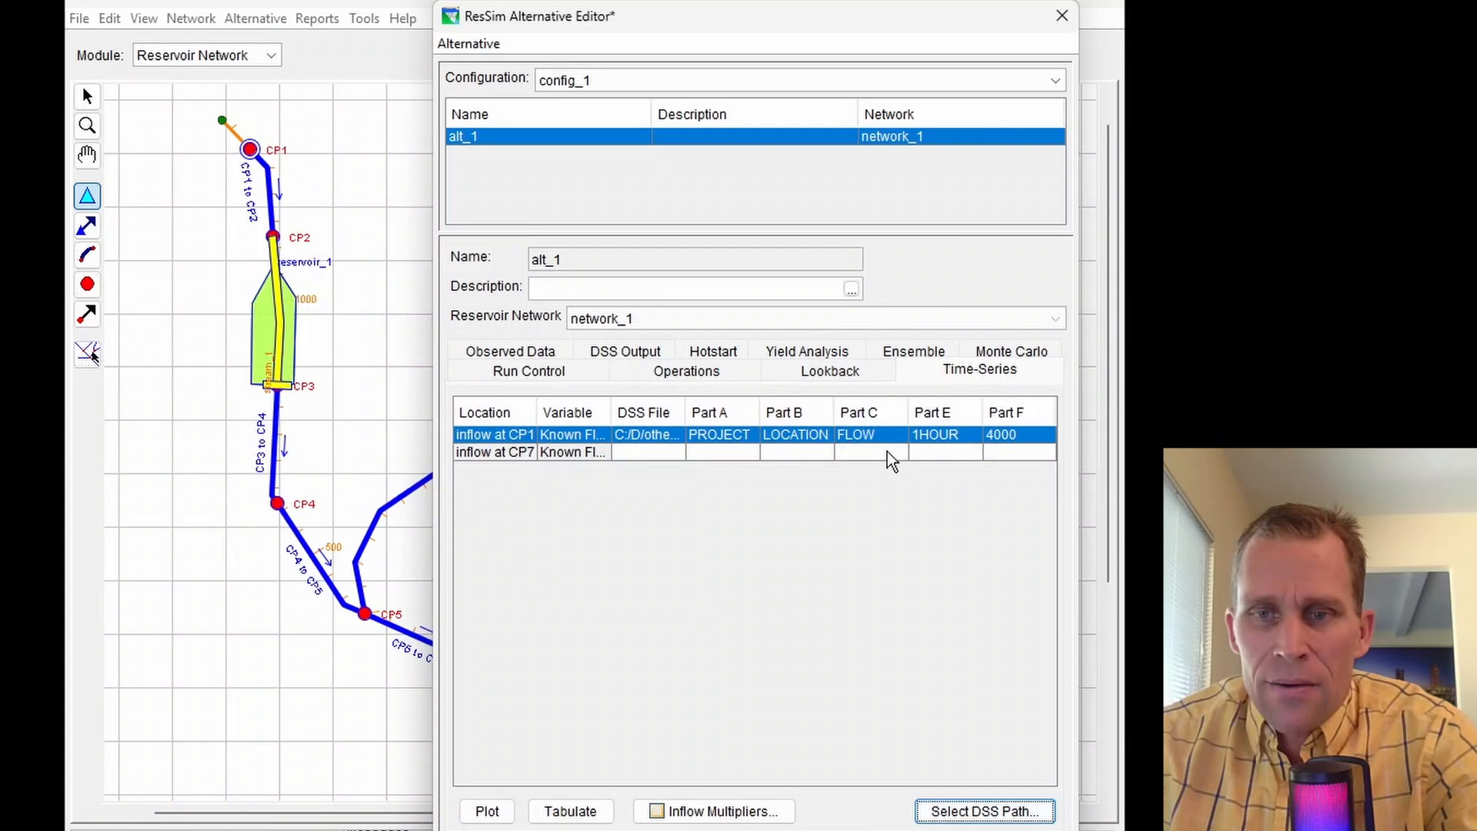
Assign the 1HOUR FLOW record with Part F 0 to the inflow at CP7 and close the DSS path selection
click(889, 455)
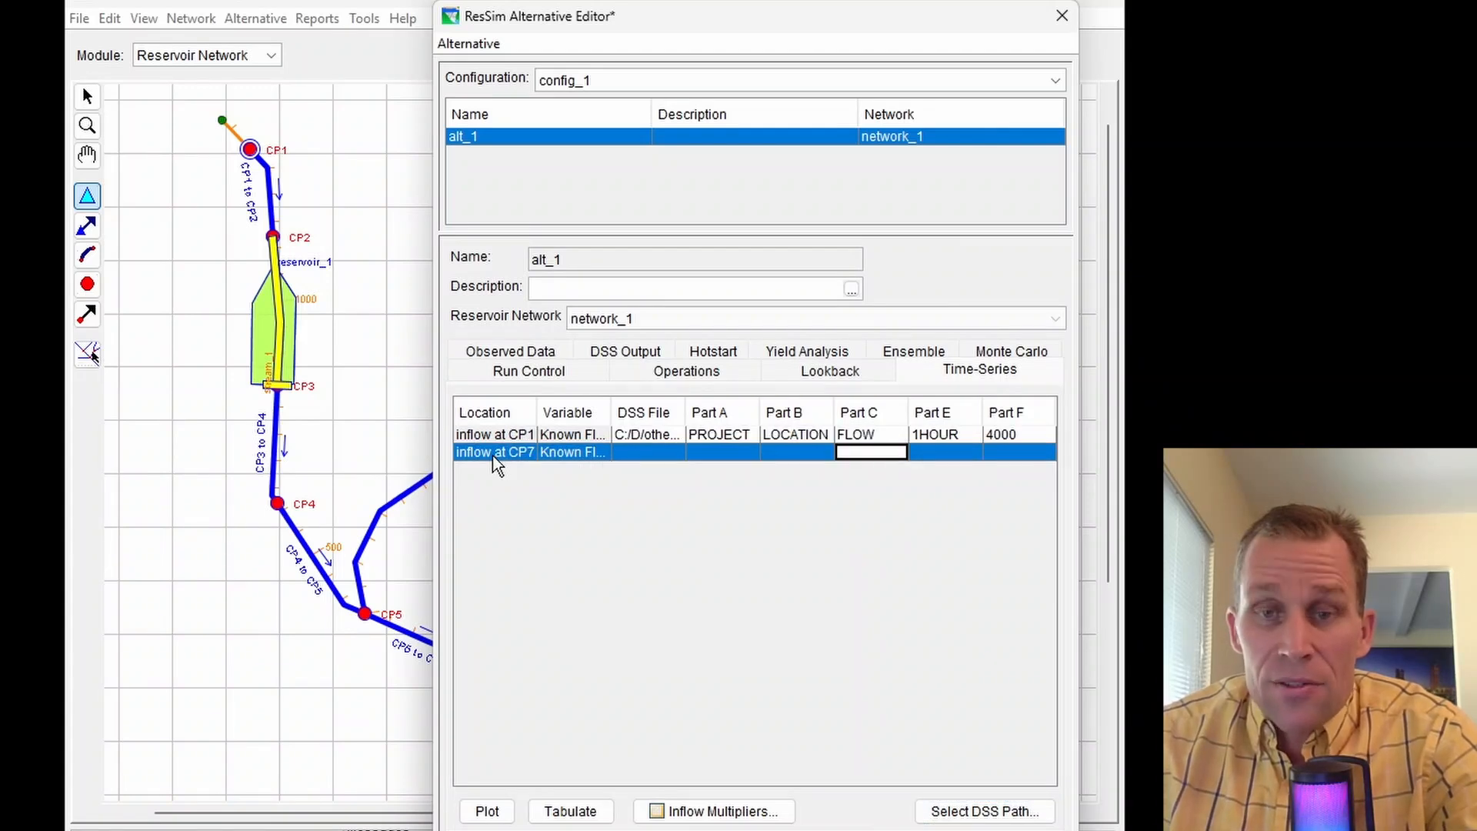
click(966, 816)
drag(706, 157, 551, 142)
click(465, 371)
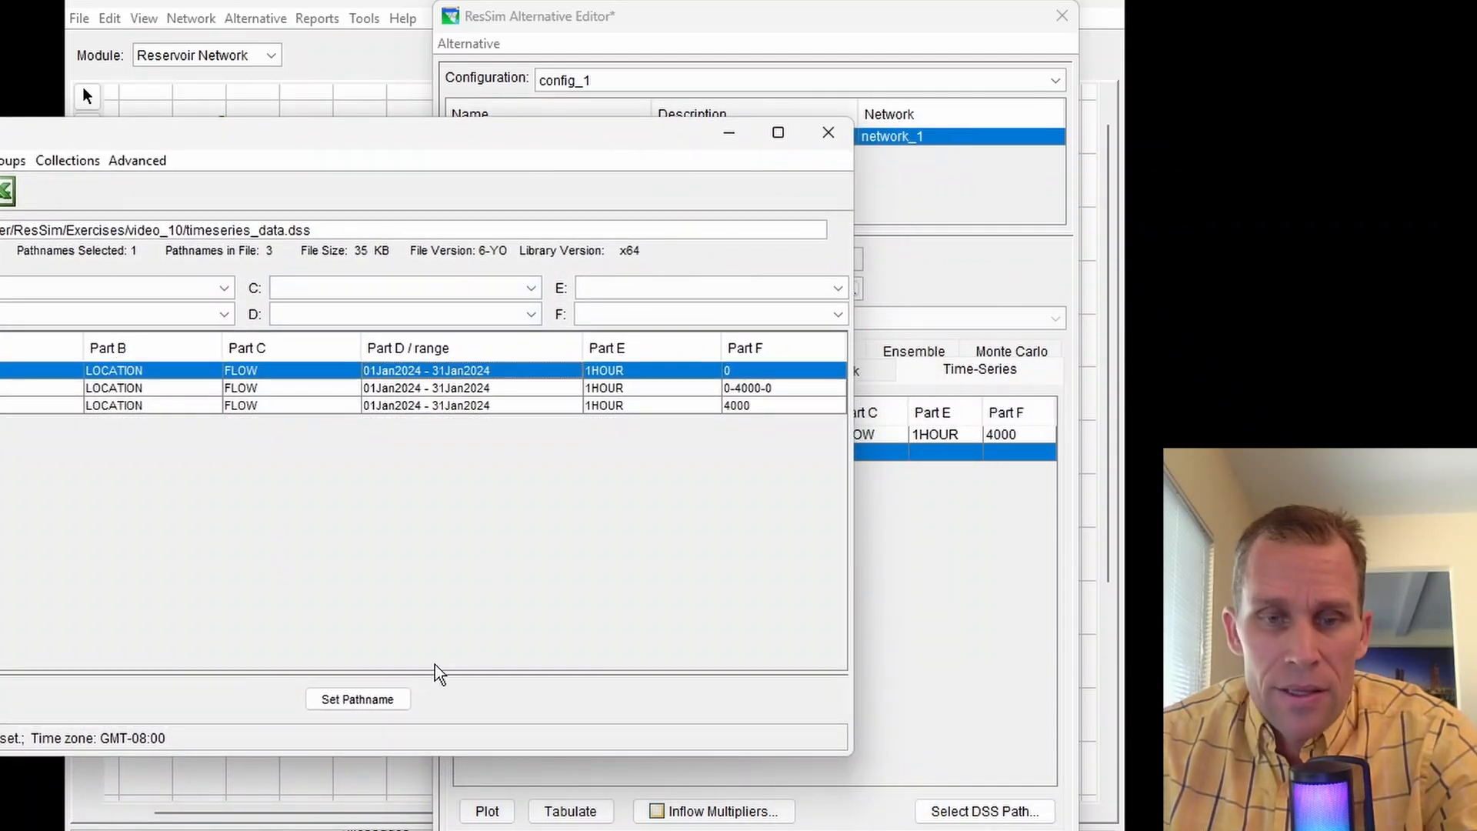
click(358, 702)
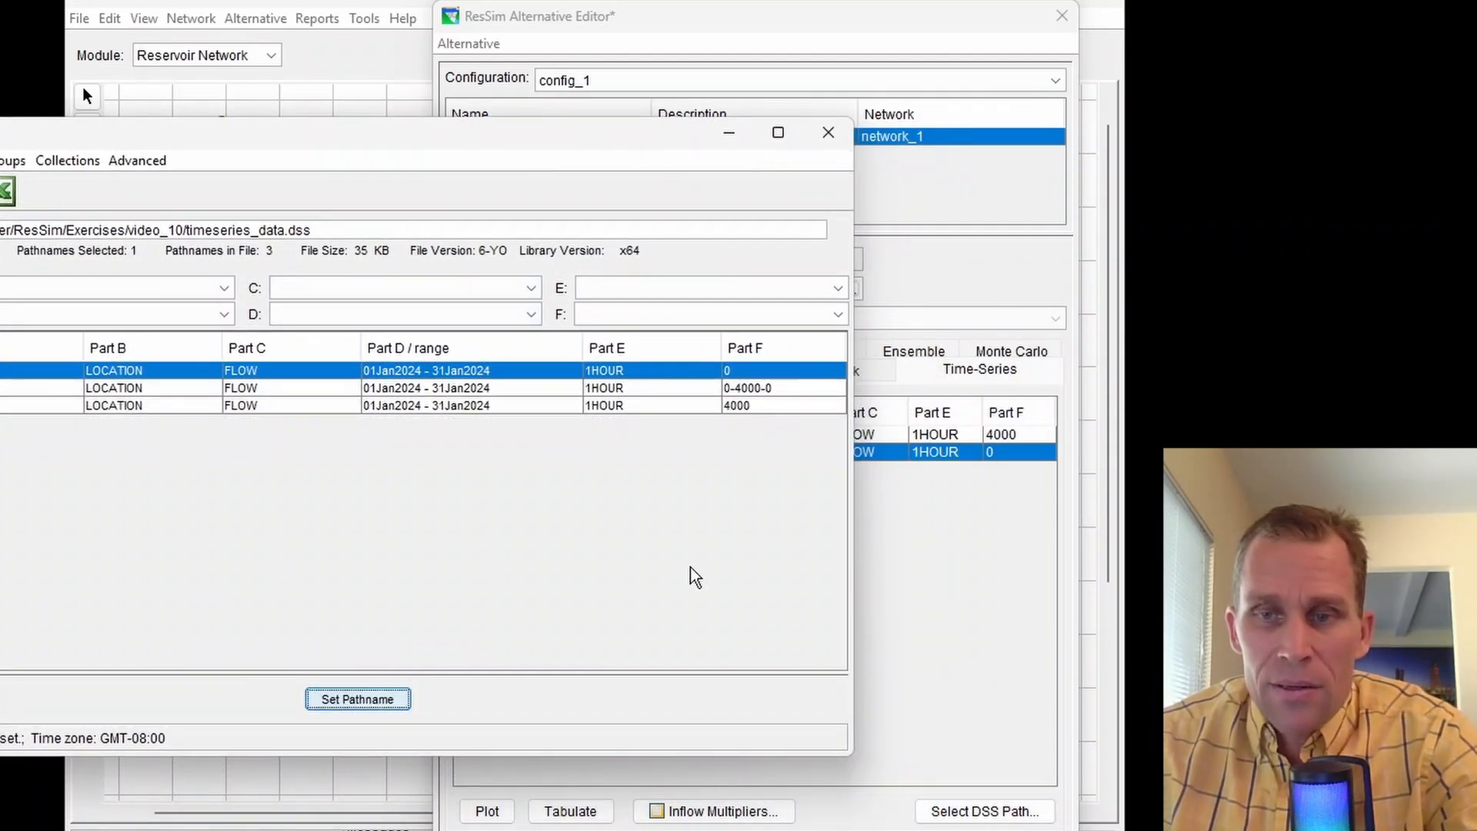
click(828, 132)
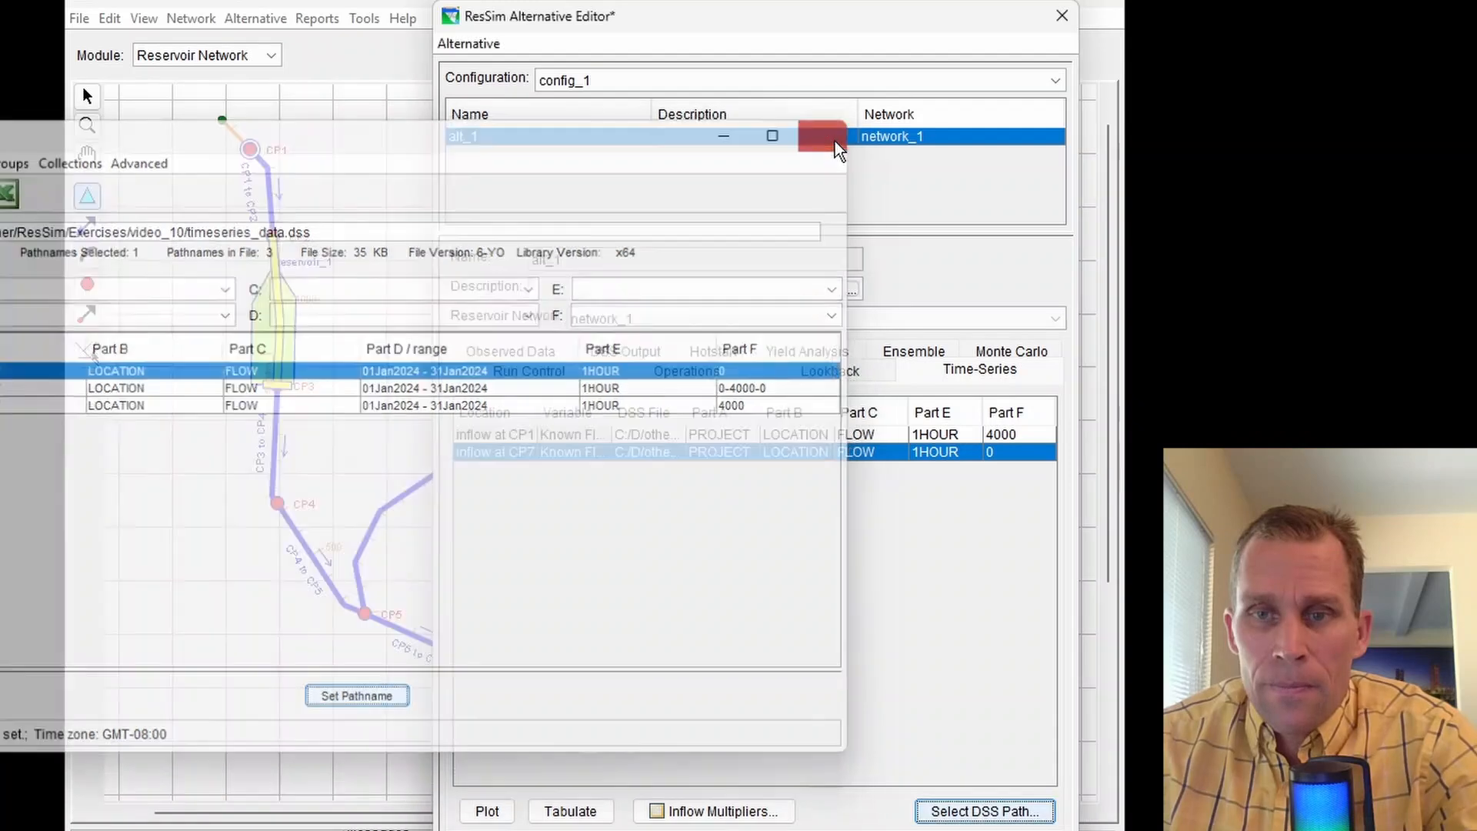
Save alternative alt_1, close the alternative editor, and save the reservoir network
click(469, 44)
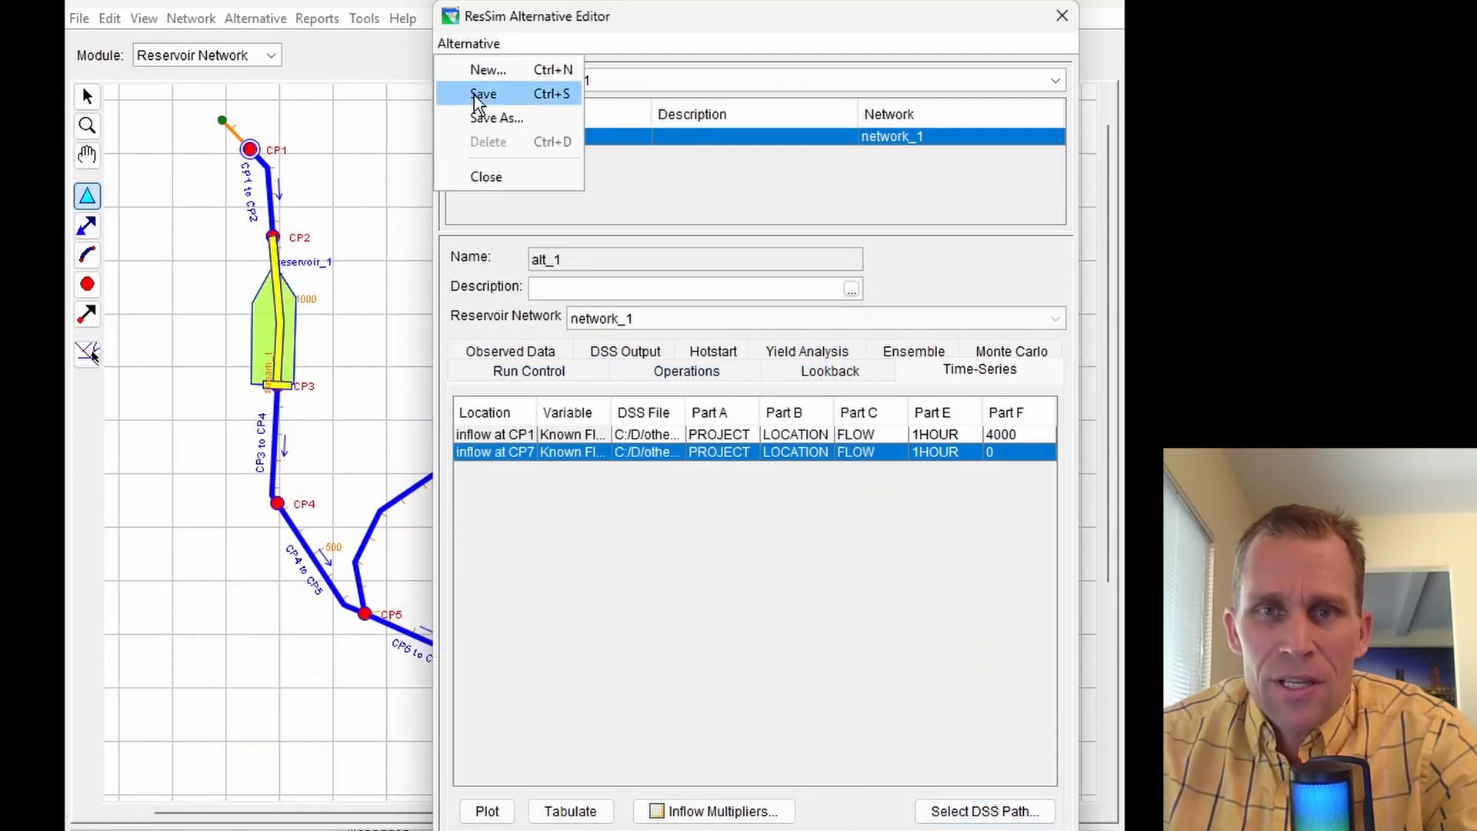
click(479, 93)
click(1062, 15)
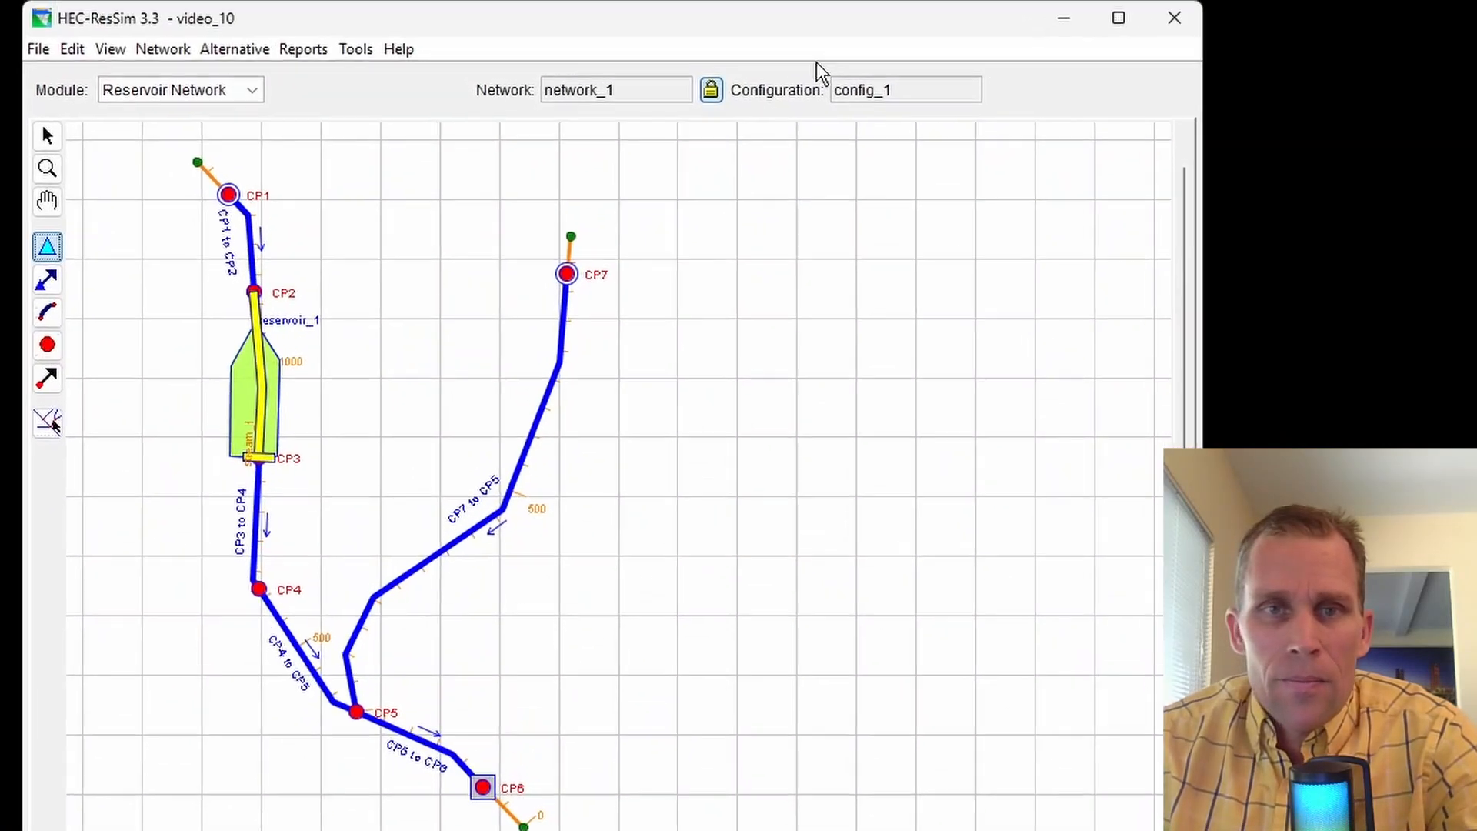
click(170, 59)
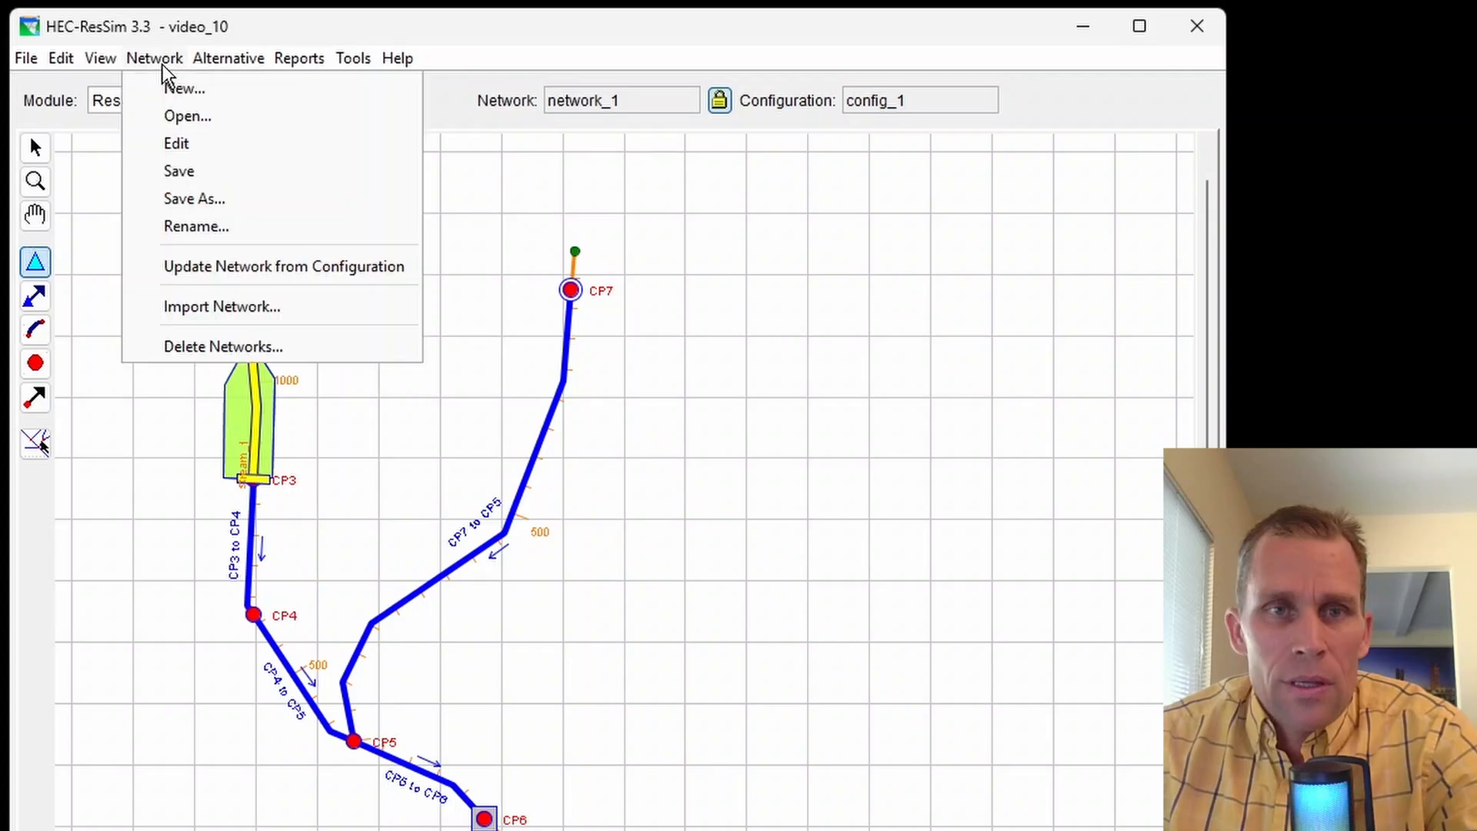
click(189, 175)
Switch to the Simulation module and start a new simulation named simulation_1
click(234, 103)
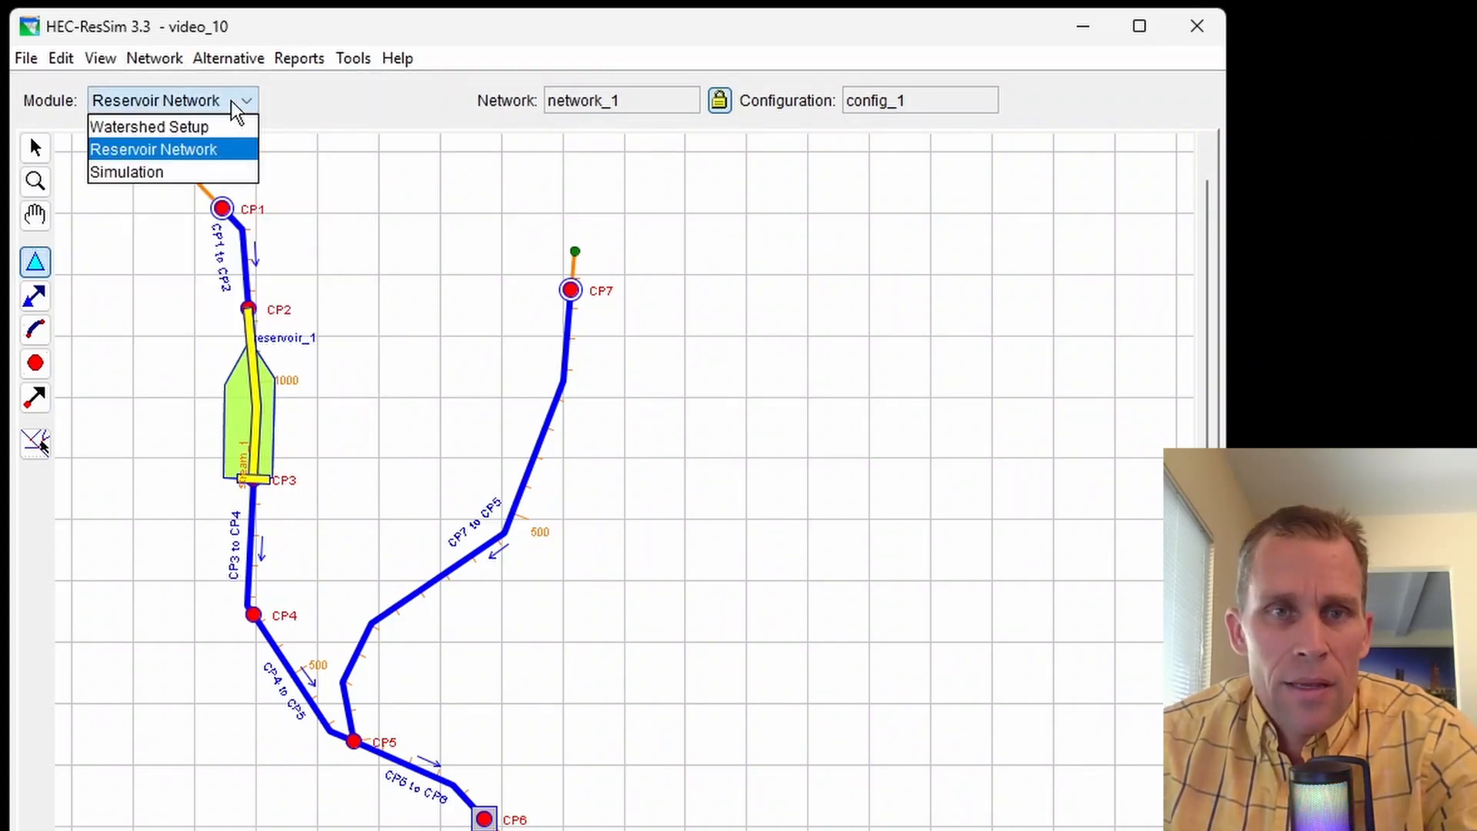
click(183, 173)
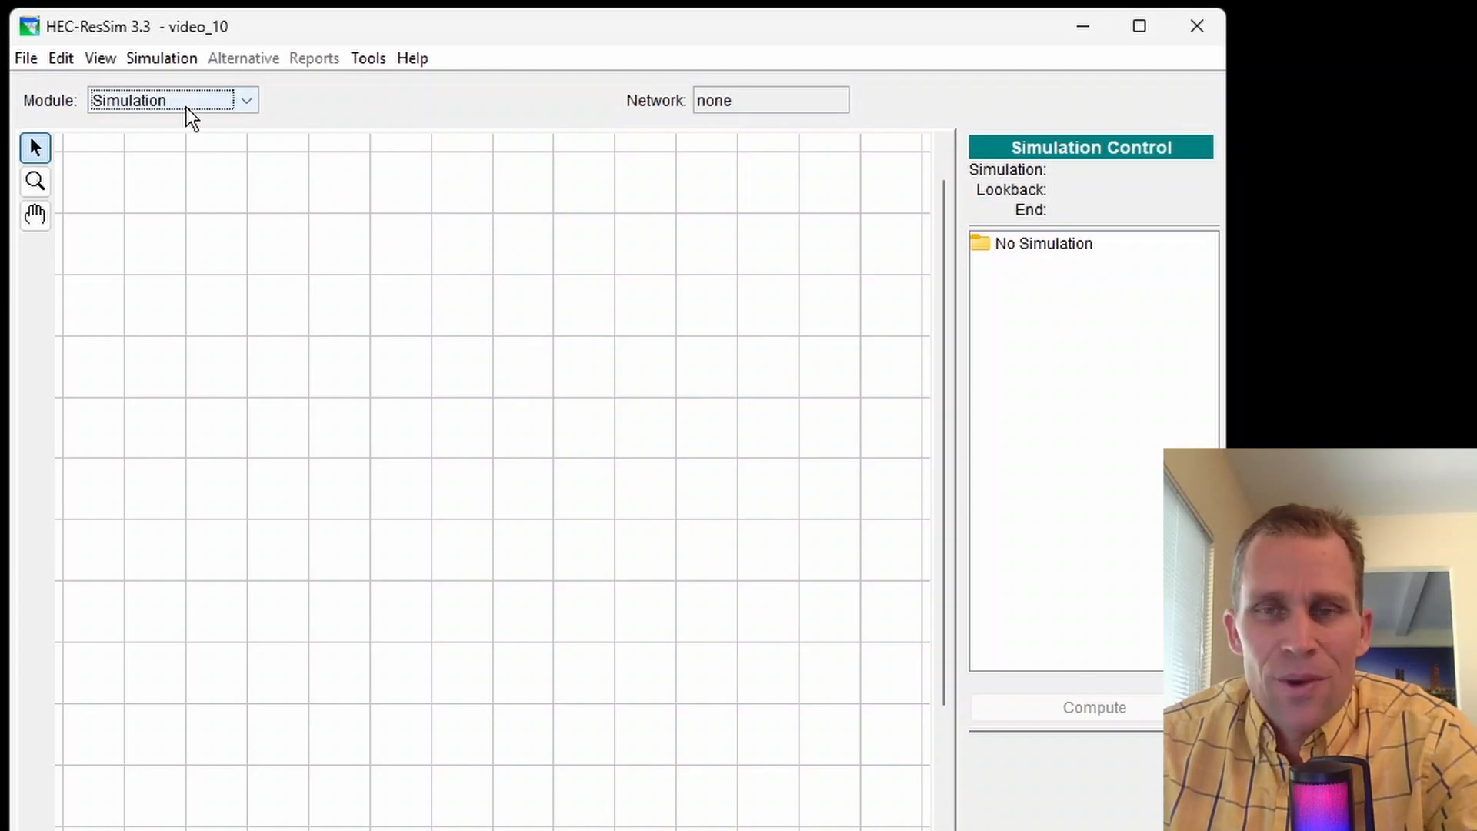
click(177, 61)
click(177, 87)
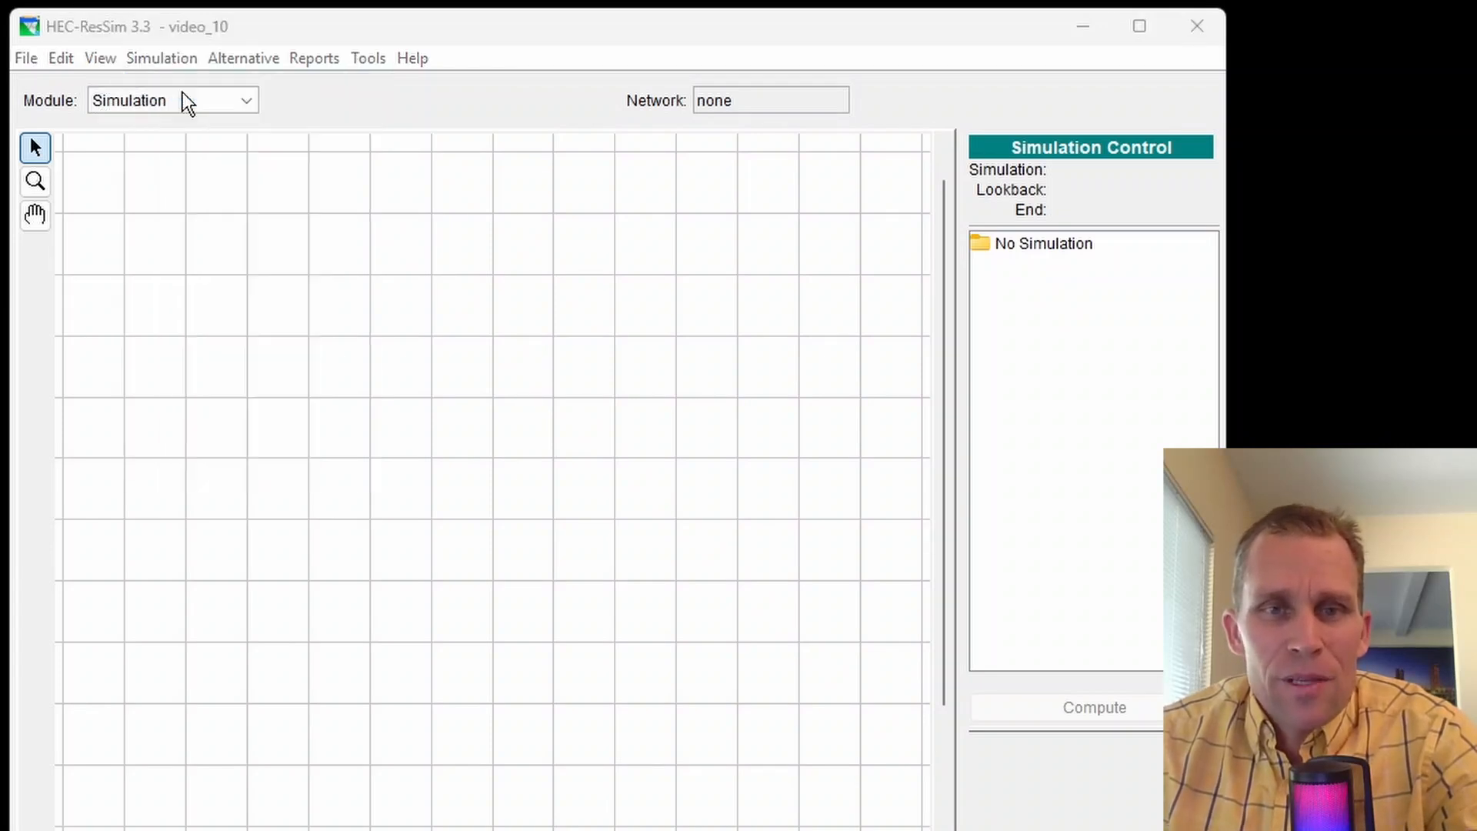
drag(529, 264, 218, 267)
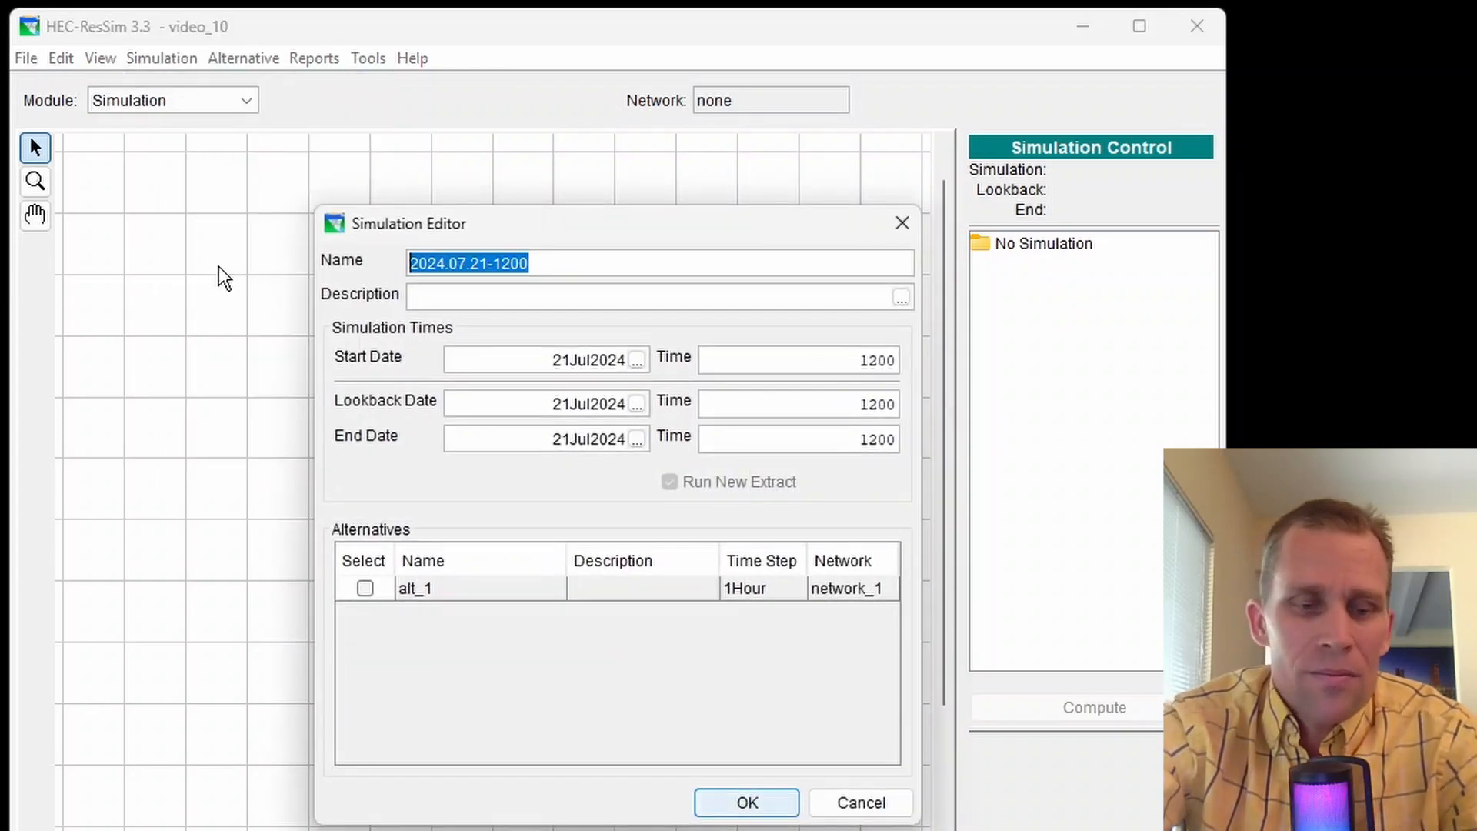
text(simulation_1)
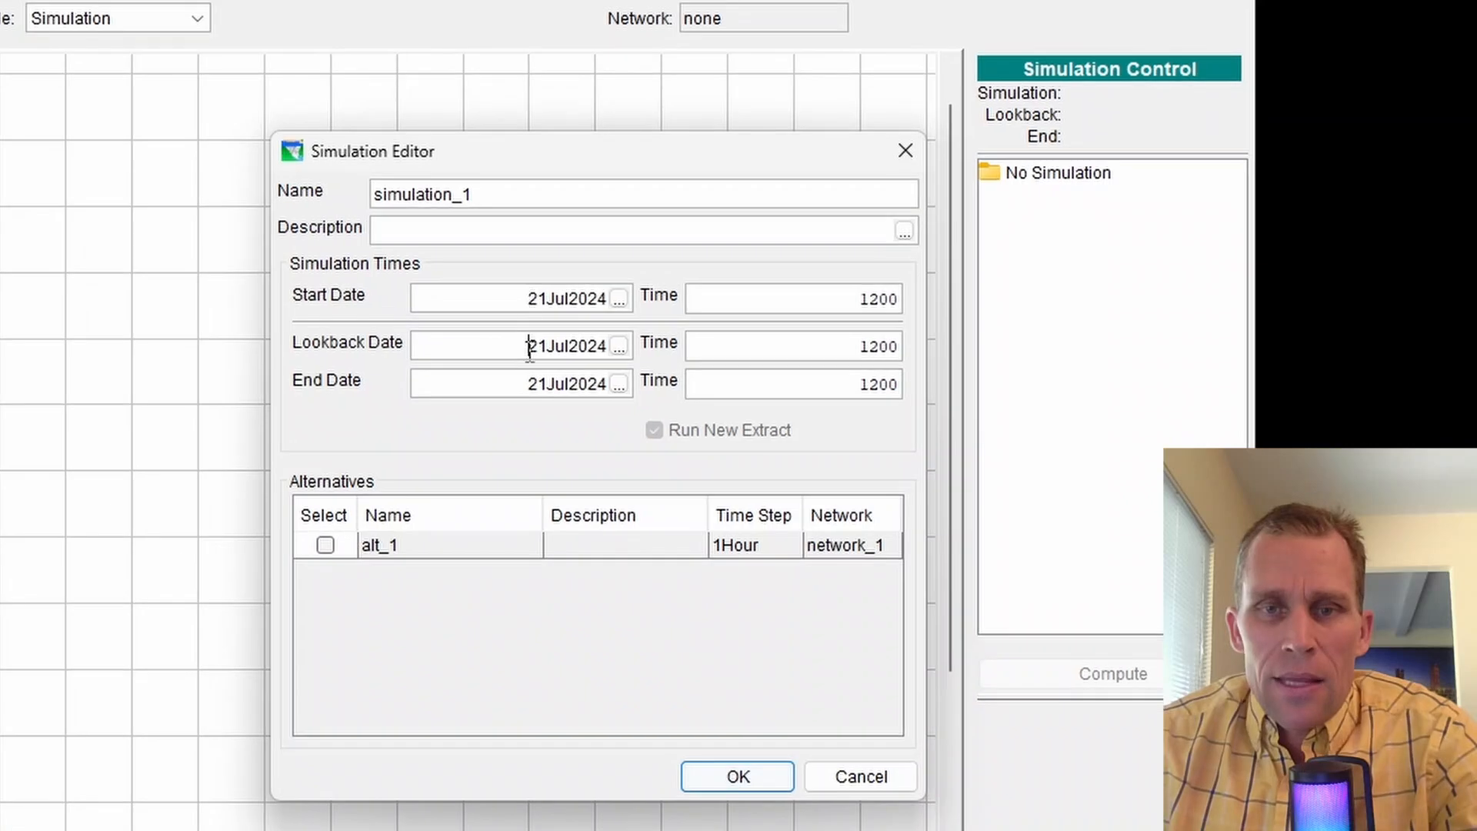
Set the simulation's lookback date to 01jan2024 and its lookback time to 0100
double_click(529, 348)
double_click(526, 382)
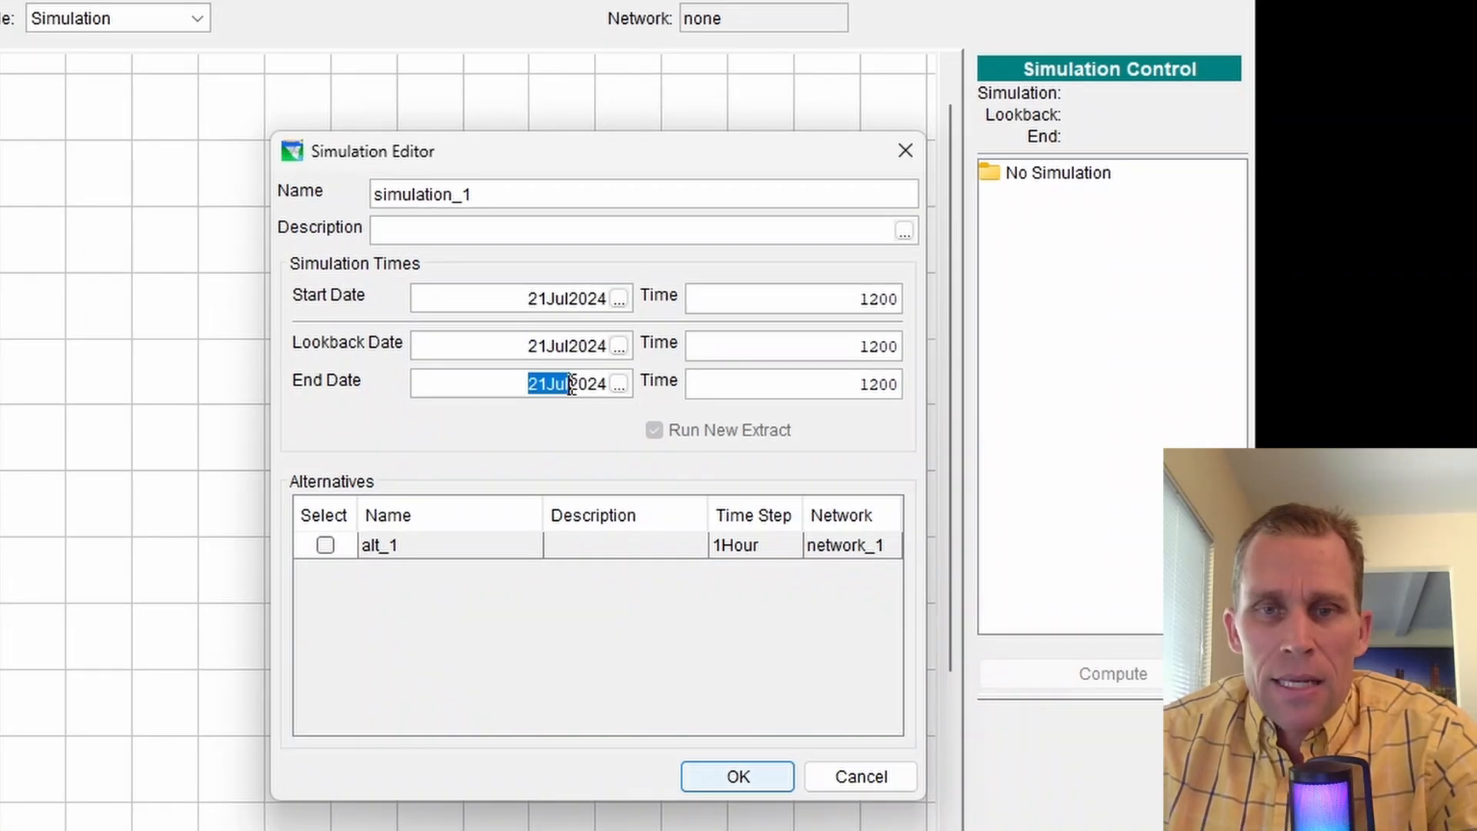
click(515, 350)
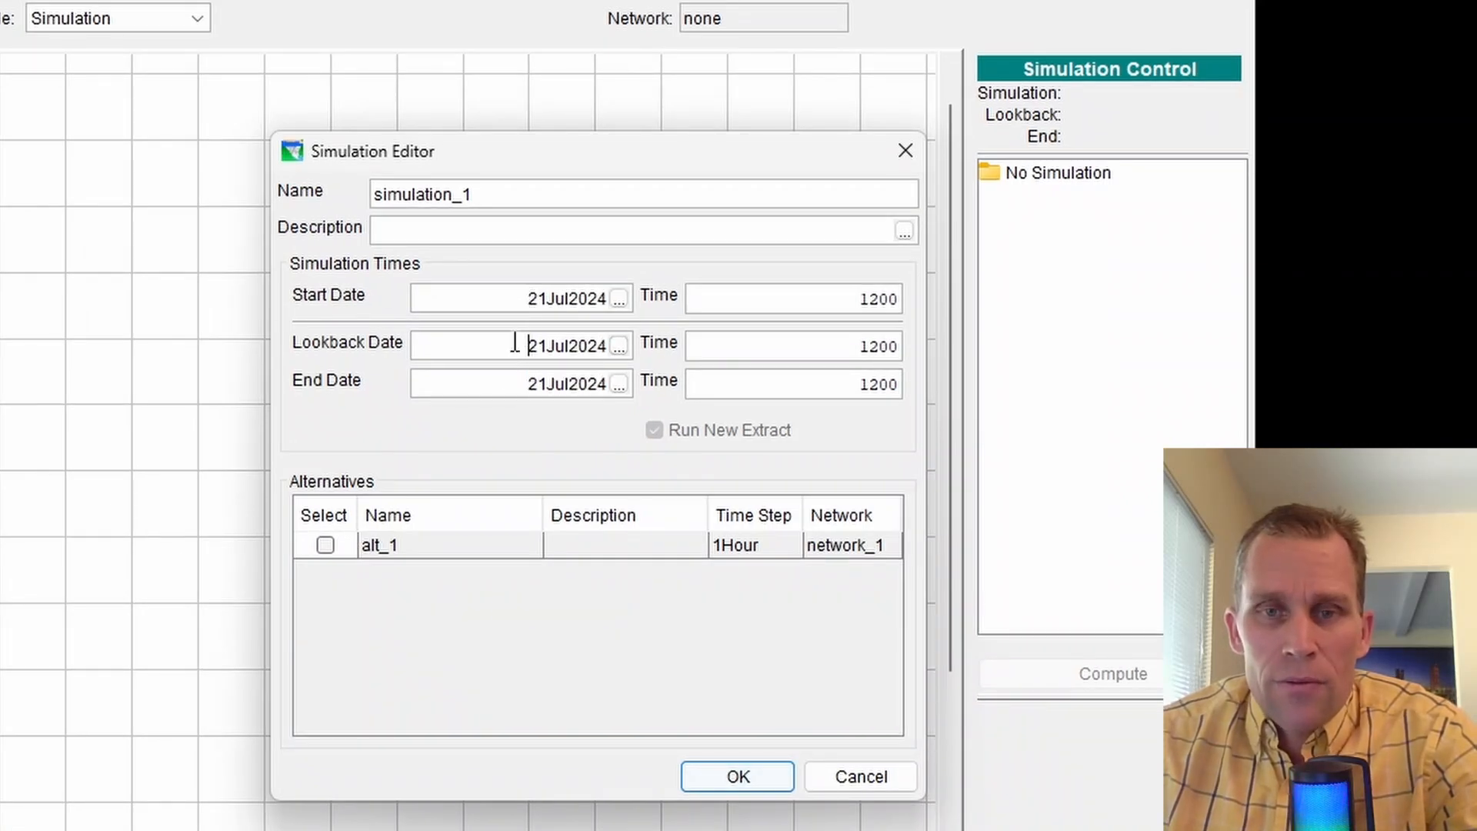
drag(512, 348, 651, 343)
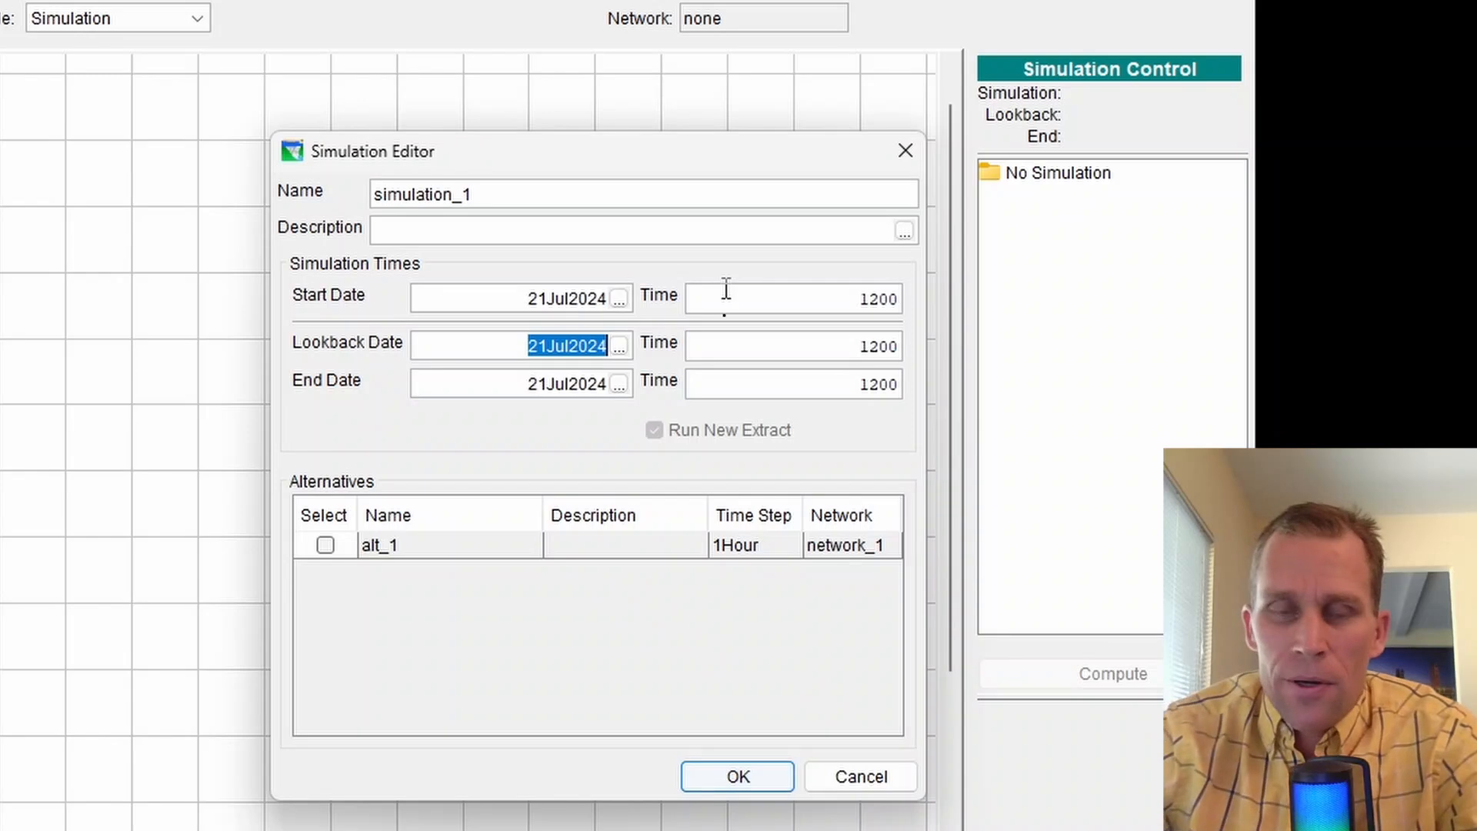
text(01jan)
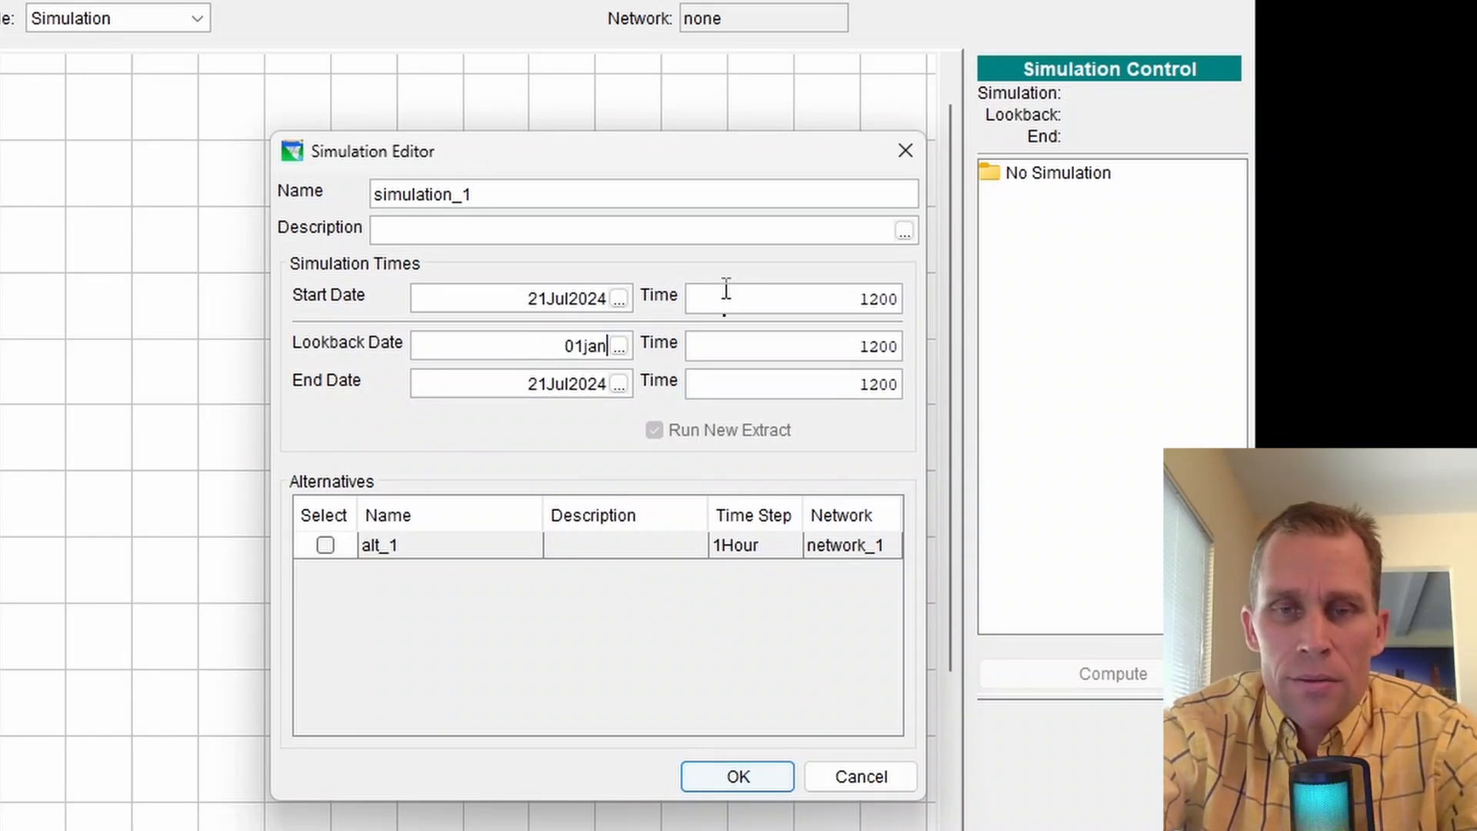
text(2024)
key(Tab)
text(0100)
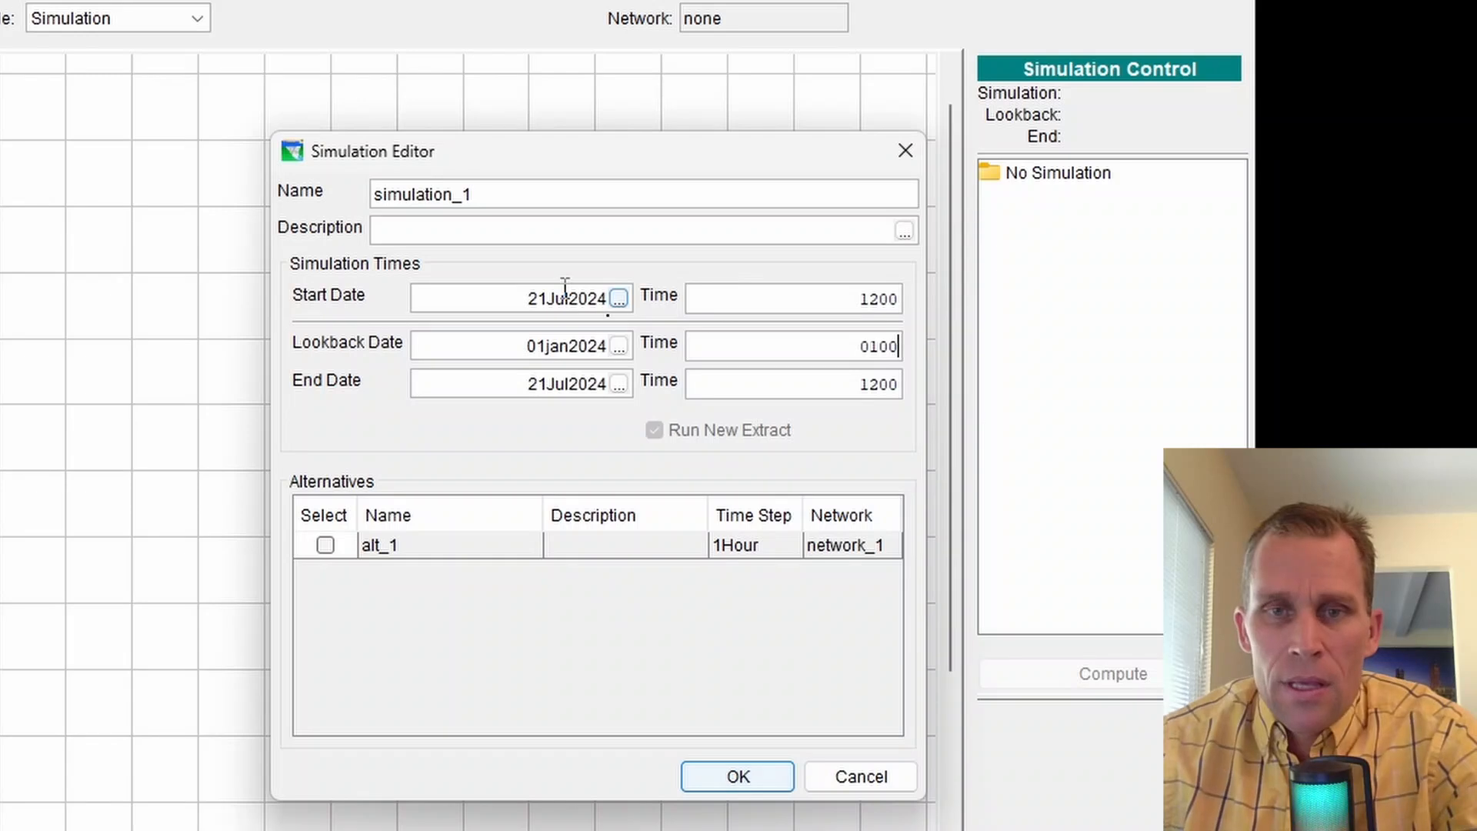
Set the simulation's start date to 01jan2024 with a start time of 1200
drag(522, 298, 617, 299)
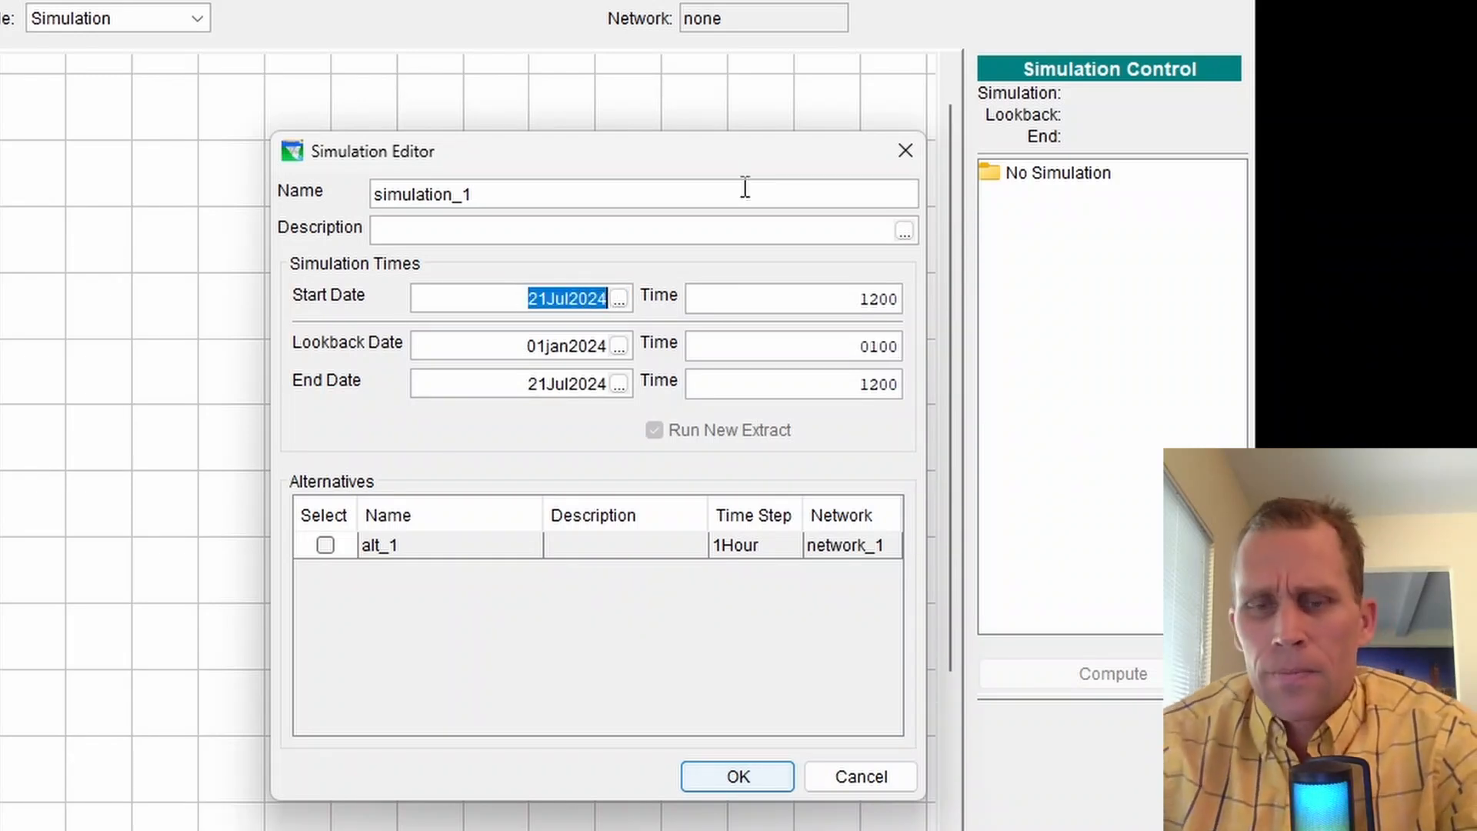
text(01)
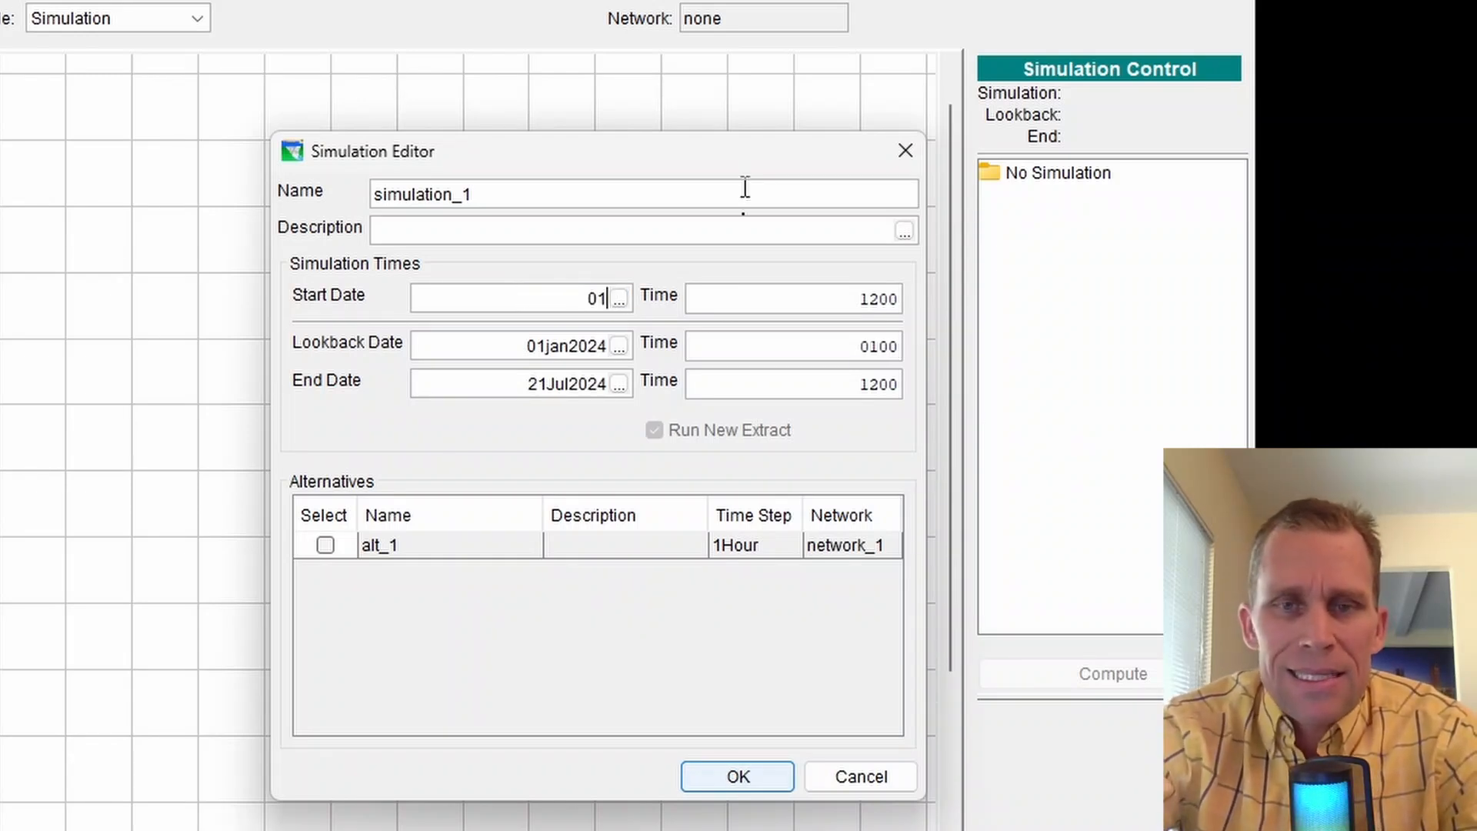
text(jan)
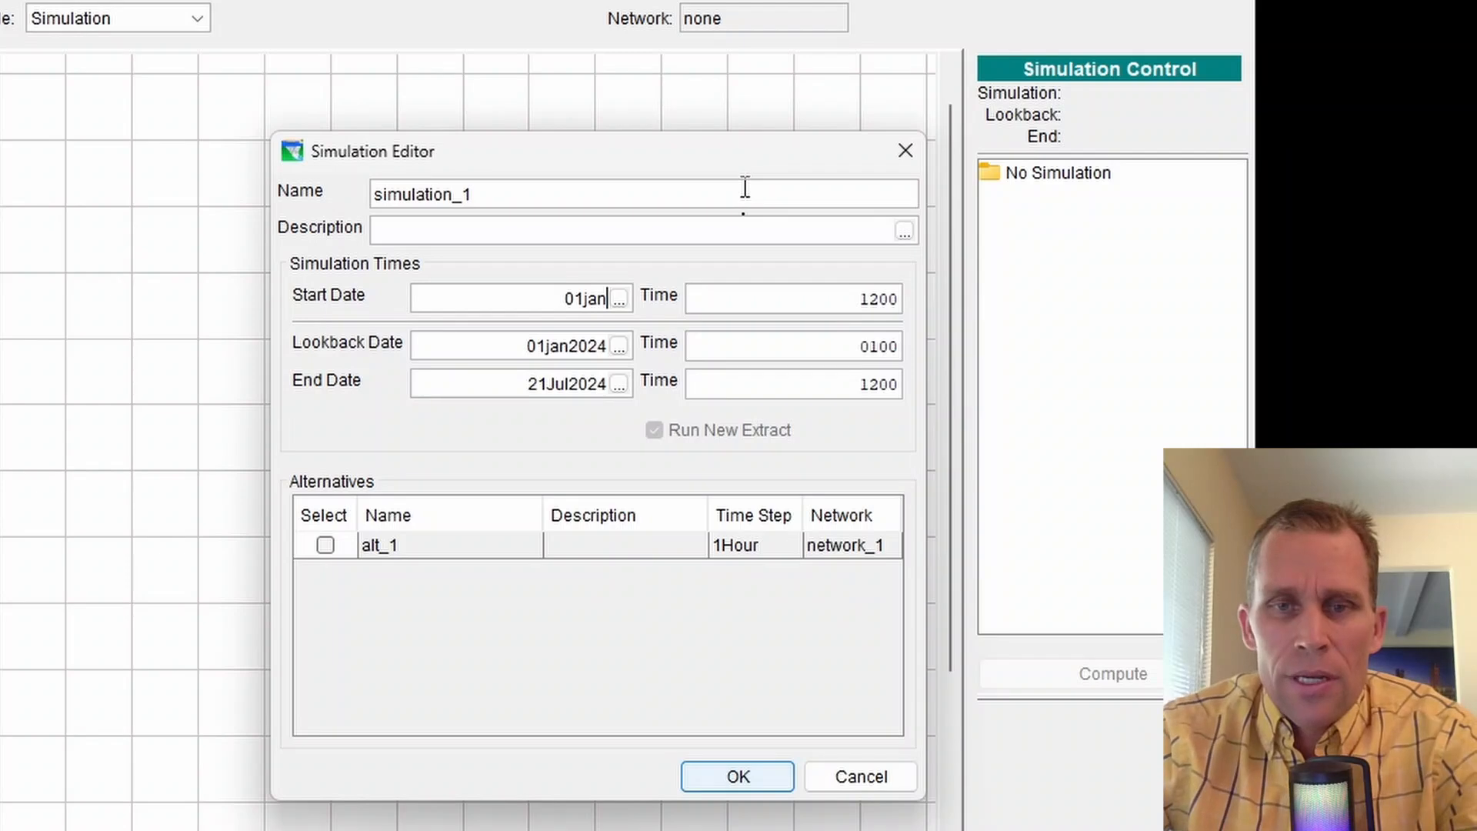
text(2024)
key(Tab)
text(1200)
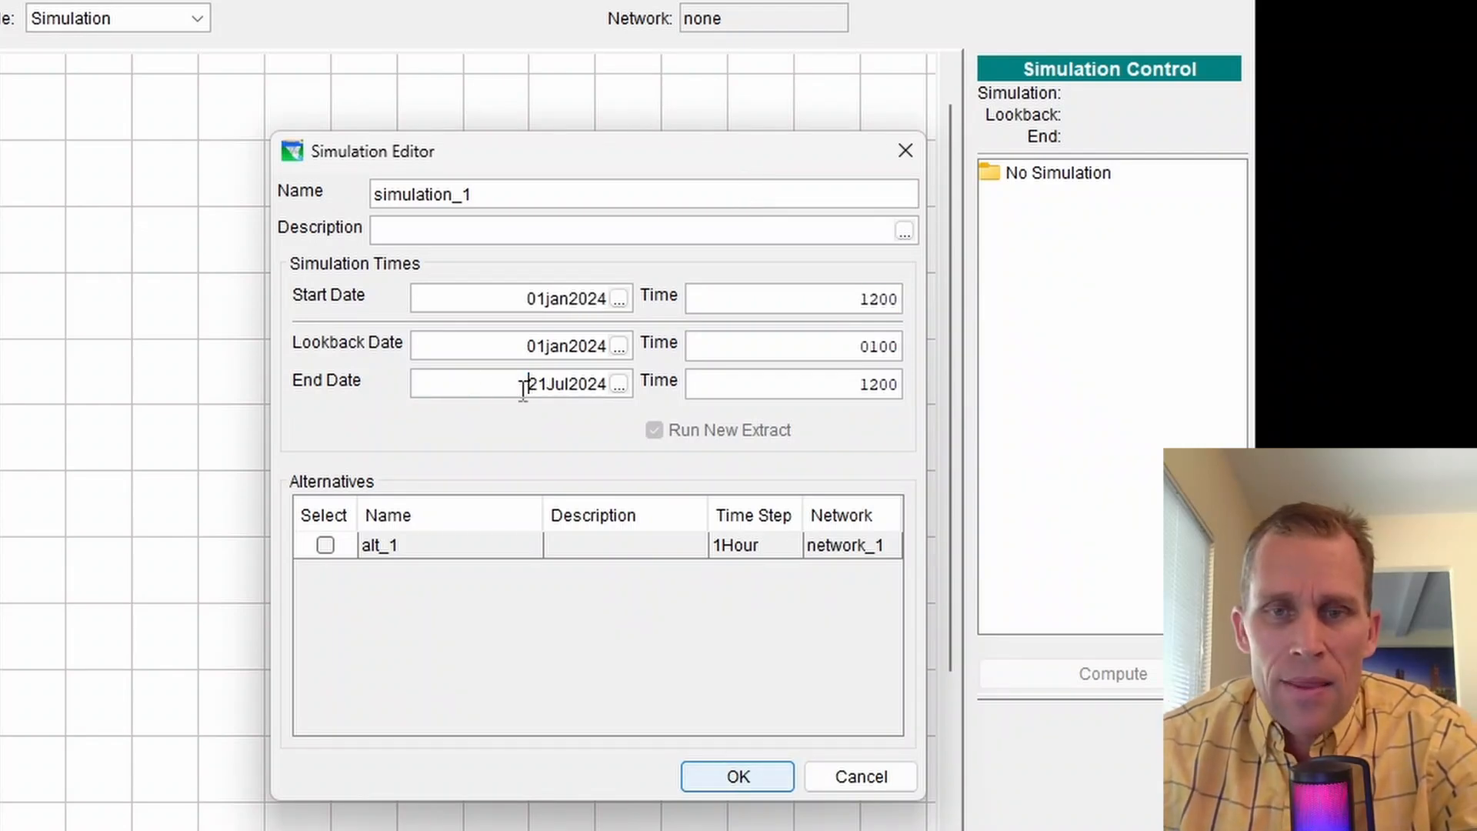
Set the end date to 31jan2024, include alternative alt_1, and create the simulation
mouse_move(524, 389)
mouse_down()
mouse_move(607, 392)
mouse_move(548, 387)
mouse_up()
text(31)
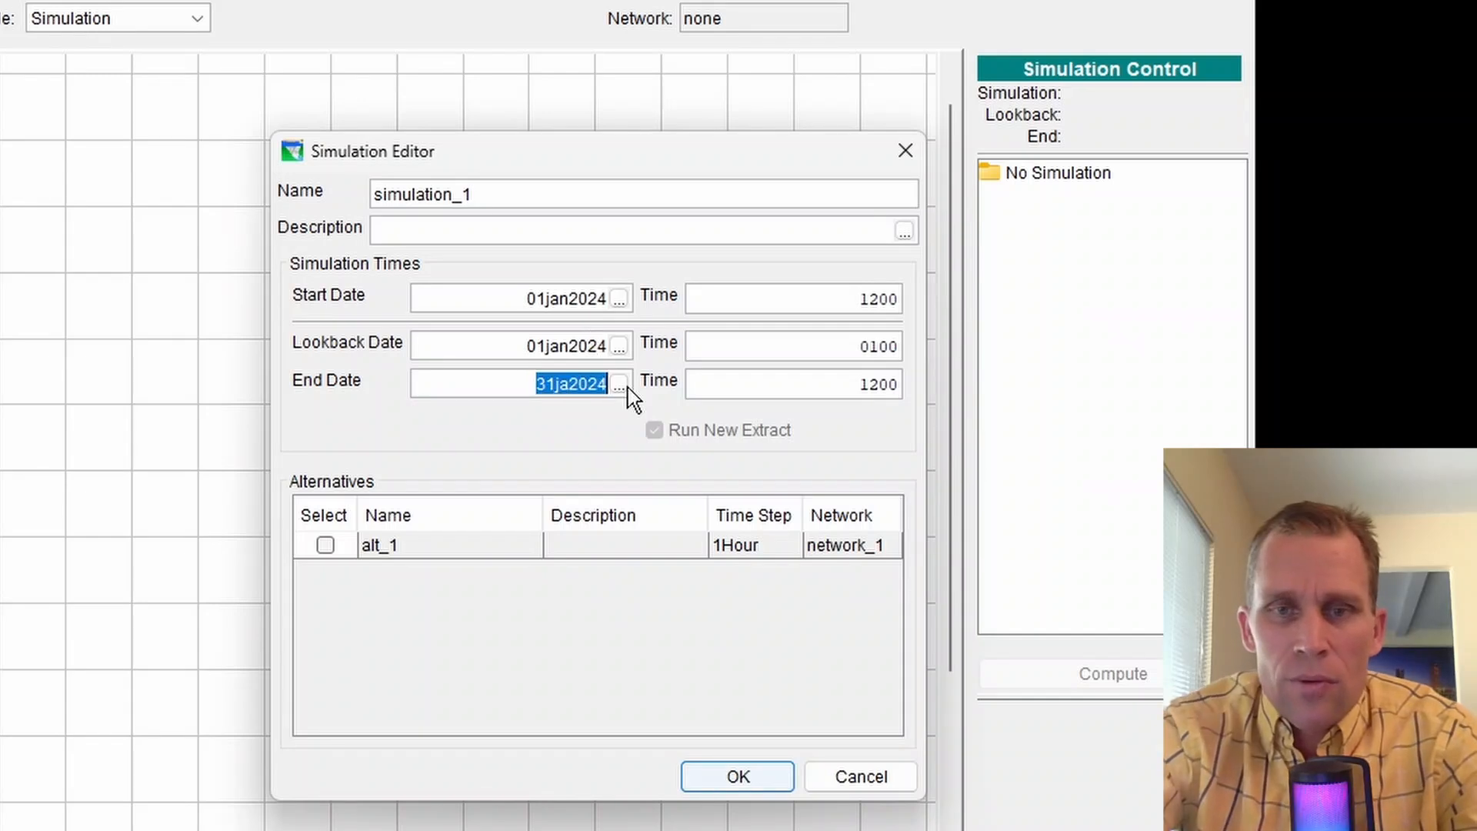
text(31jan2024)
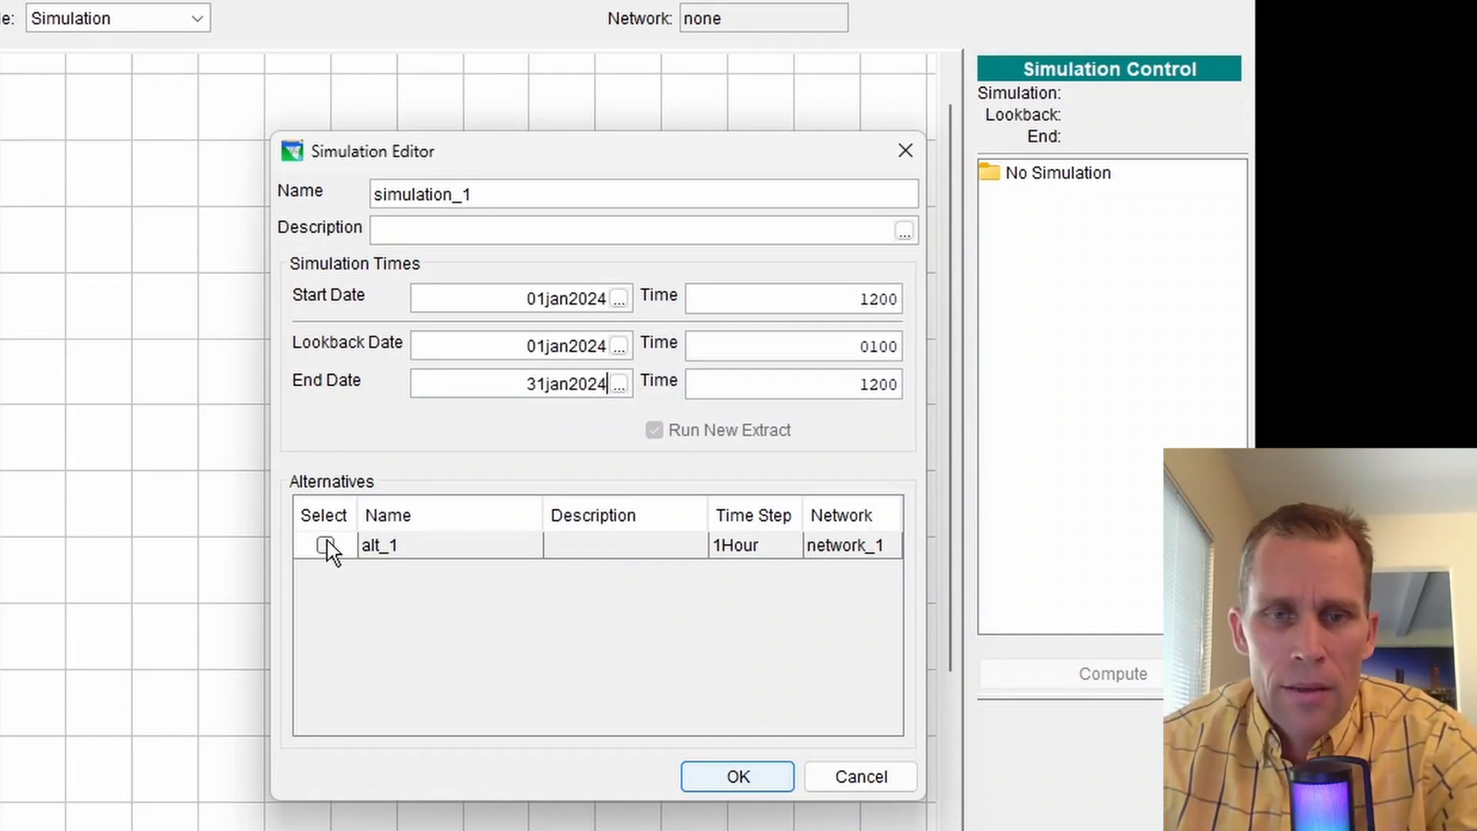
click(326, 545)
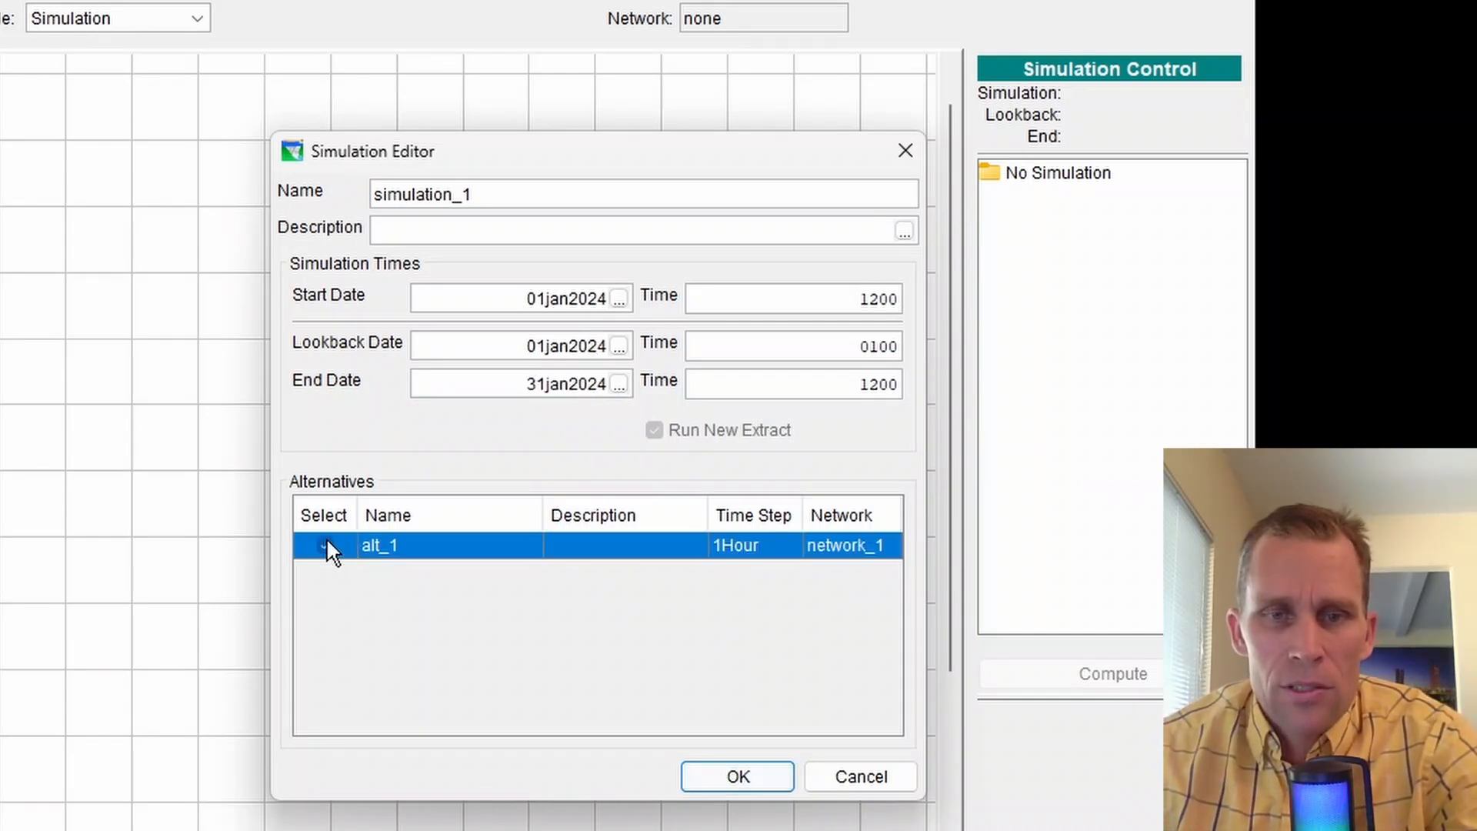
click(743, 777)
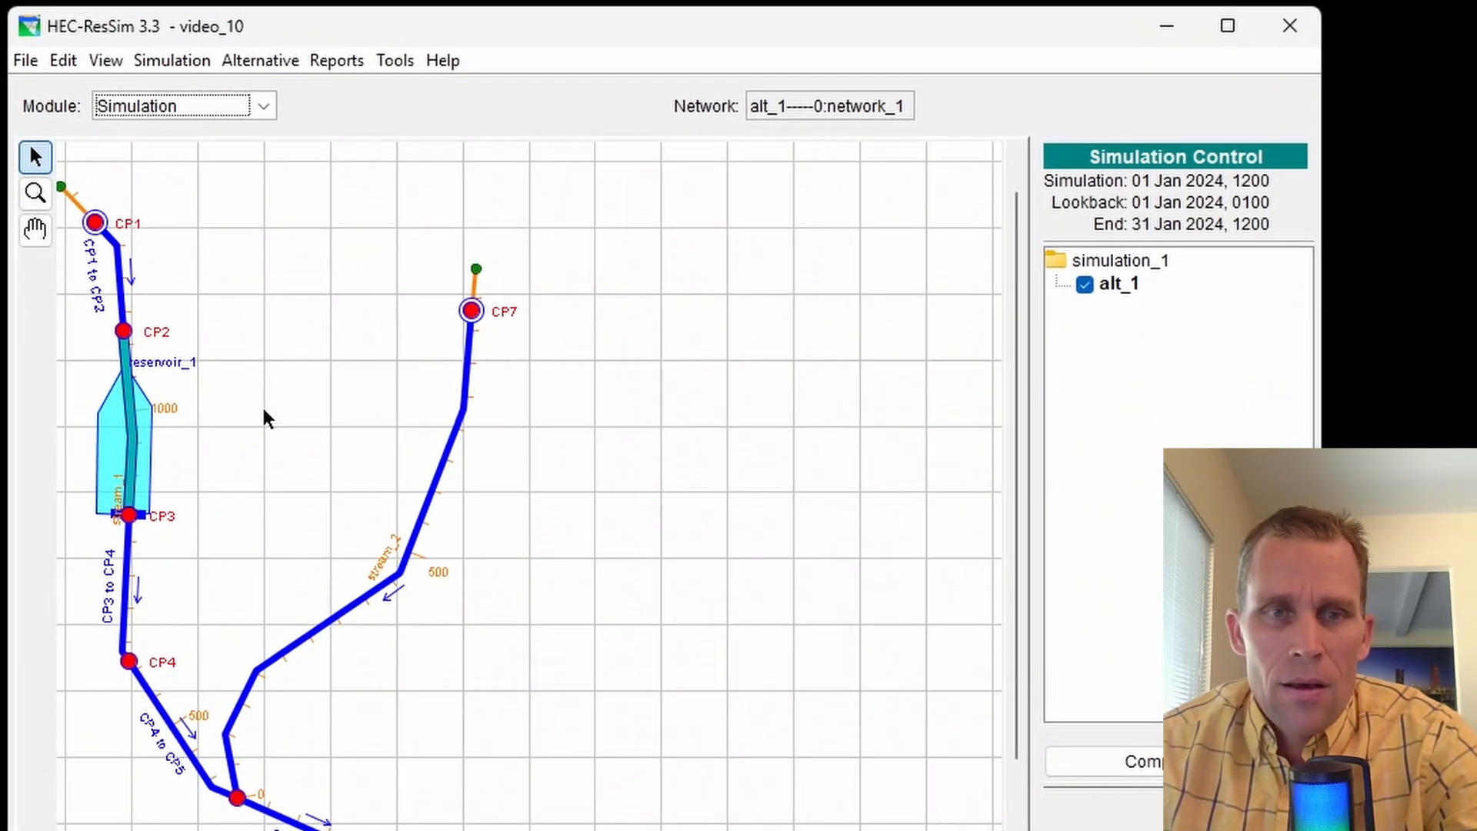
Compute alt_1 in simulation_1 and close the compute message window
click(35, 228)
drag(244, 297, 356, 307)
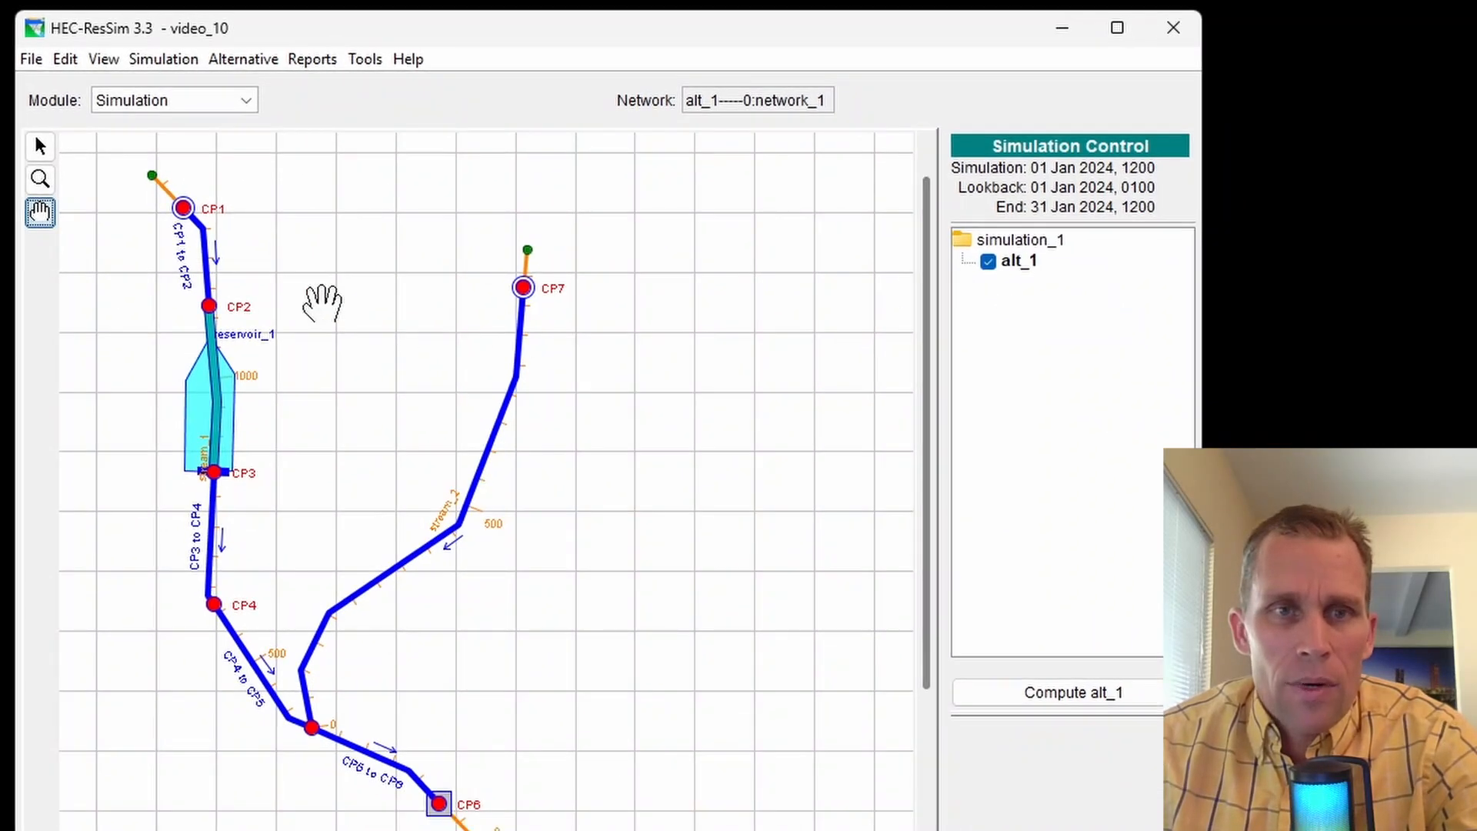
click(40, 146)
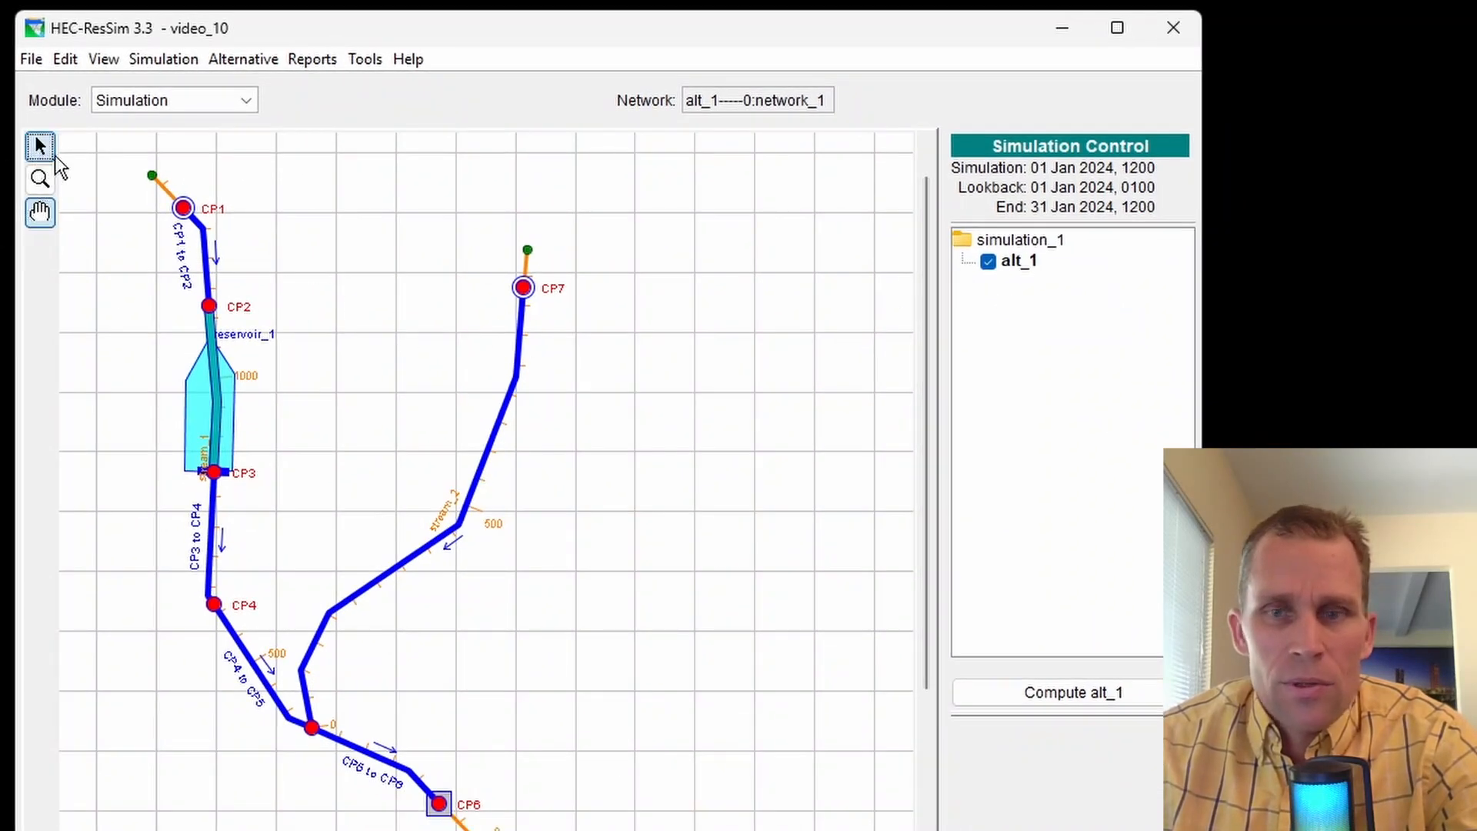
click(1017, 690)
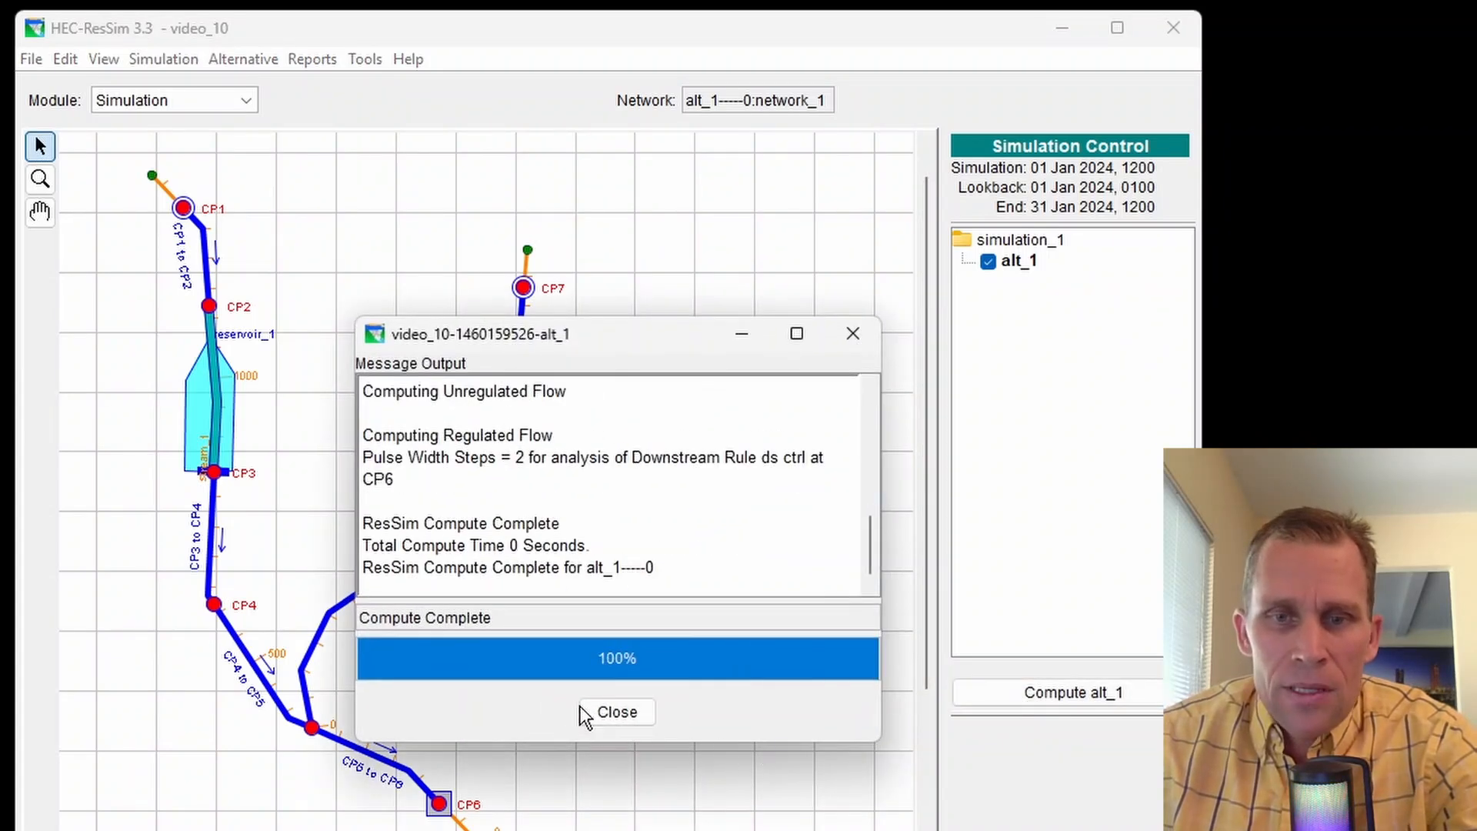
click(589, 707)
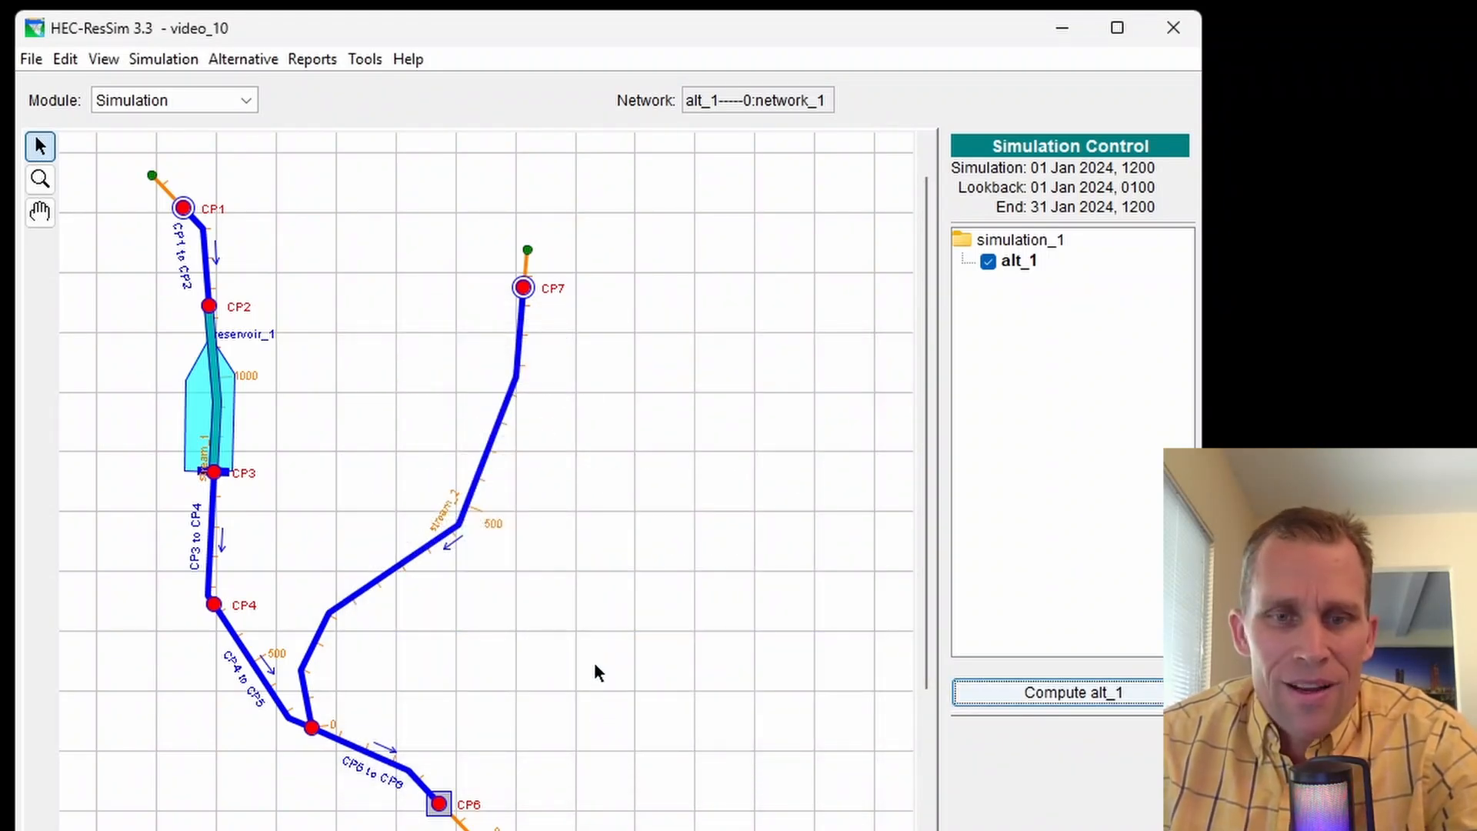
Open the default plot for reservoir_1 and examine the black flow curve, the pool outflow curve and the pool elevation curve
right_click(227, 422)
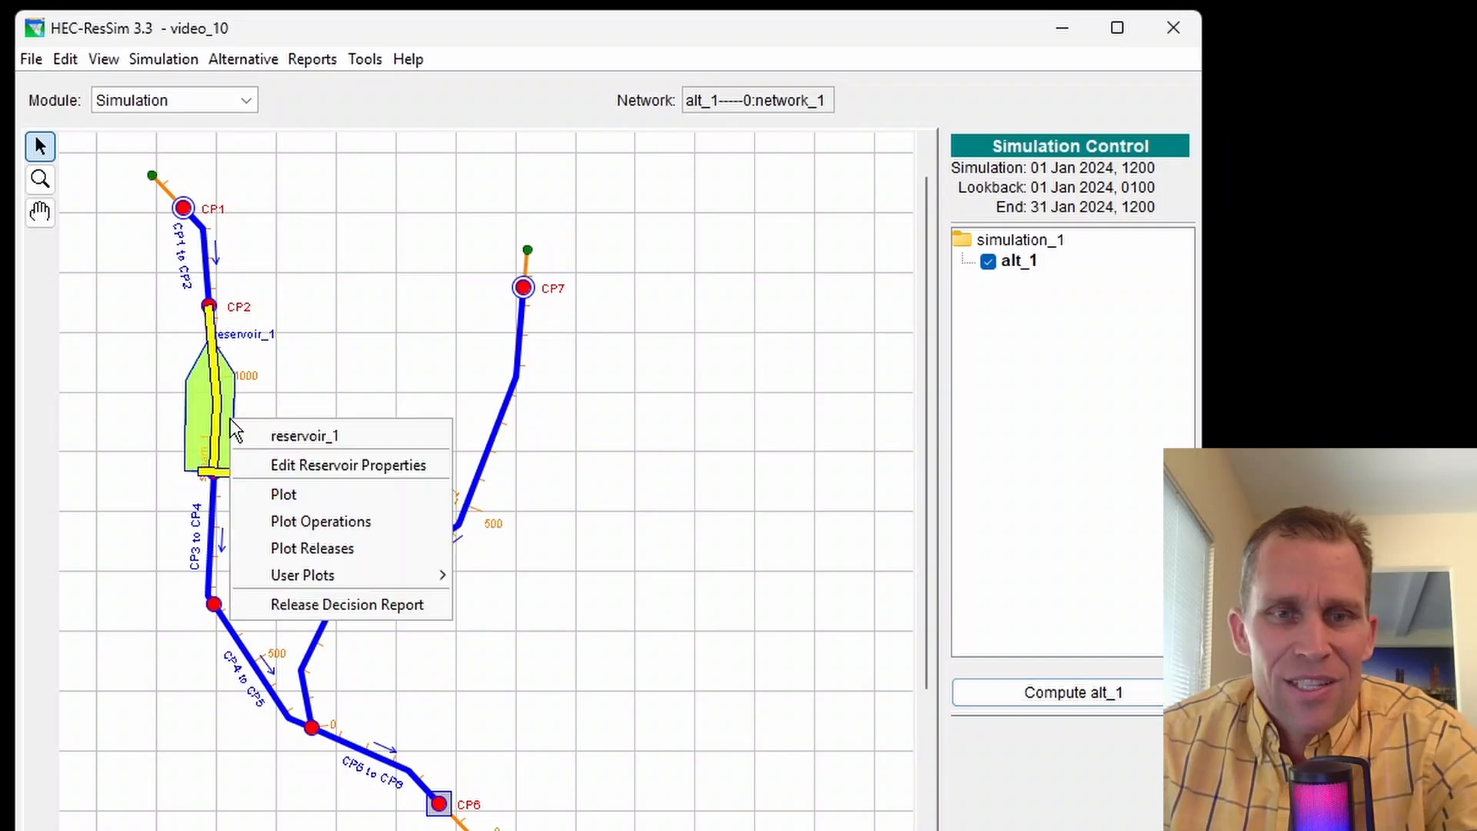
click(284, 493)
drag(684, 223, 699, 6)
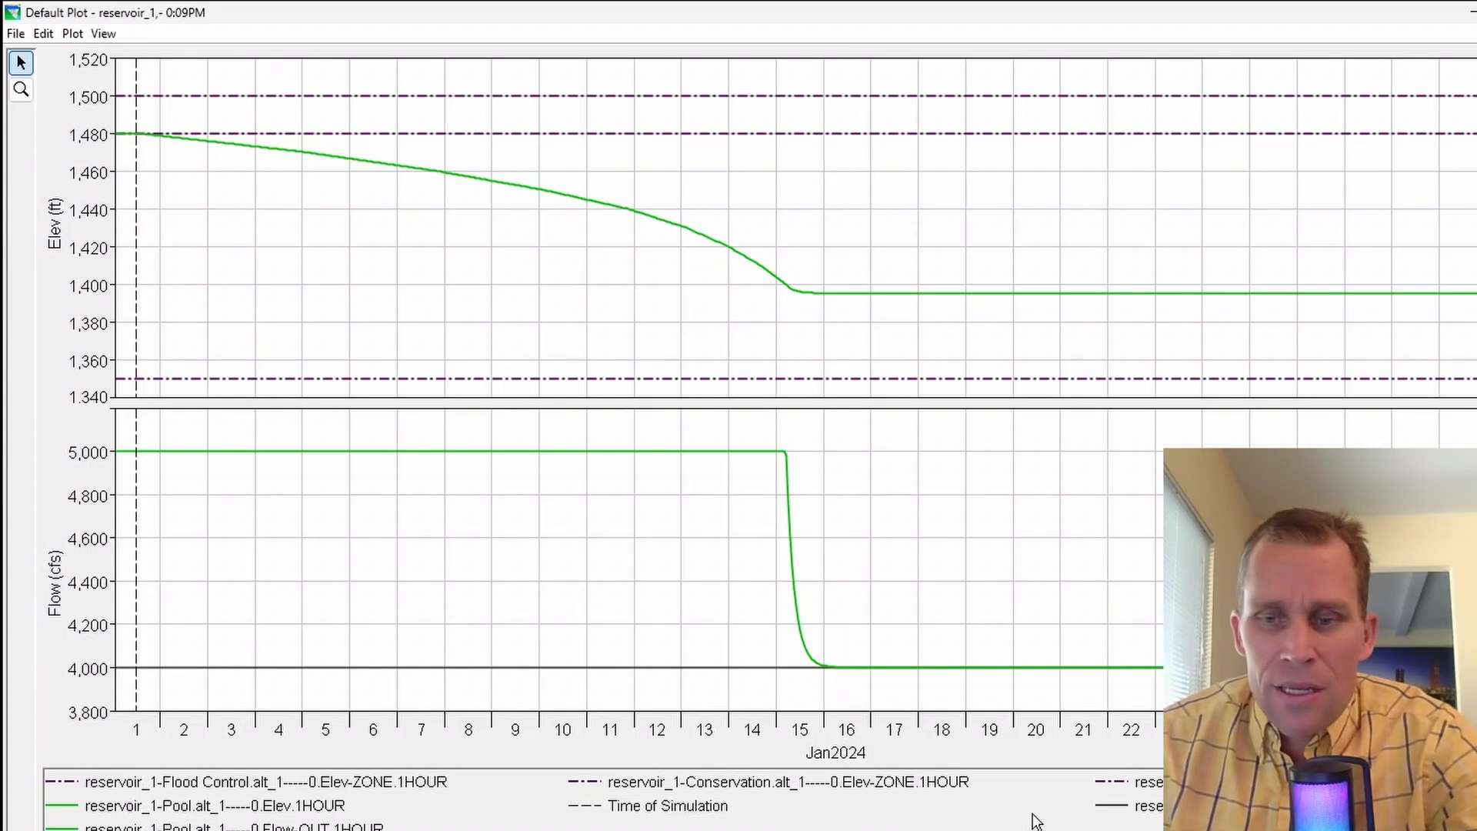
click(1150, 808)
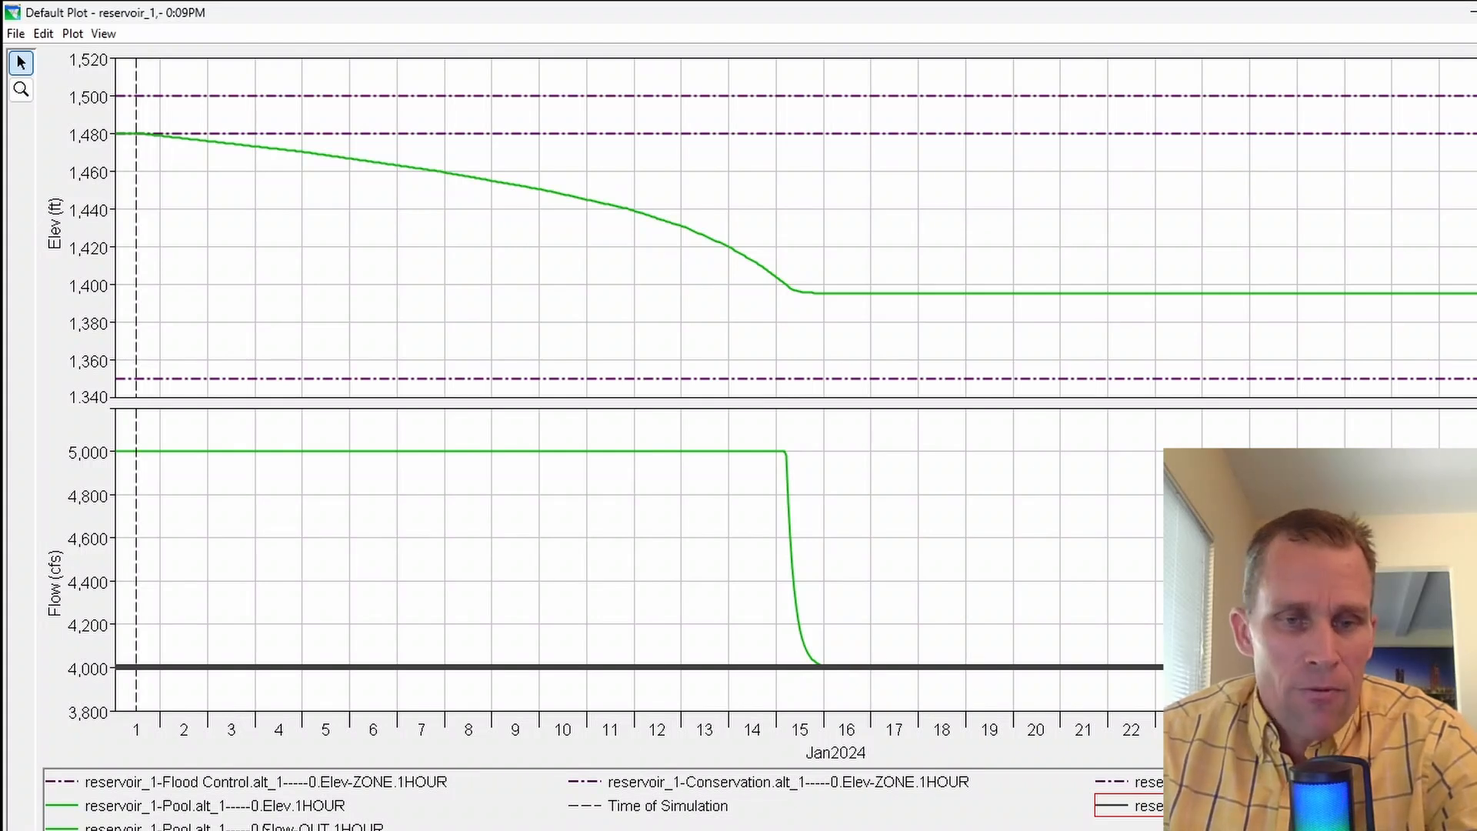
click(263, 824)
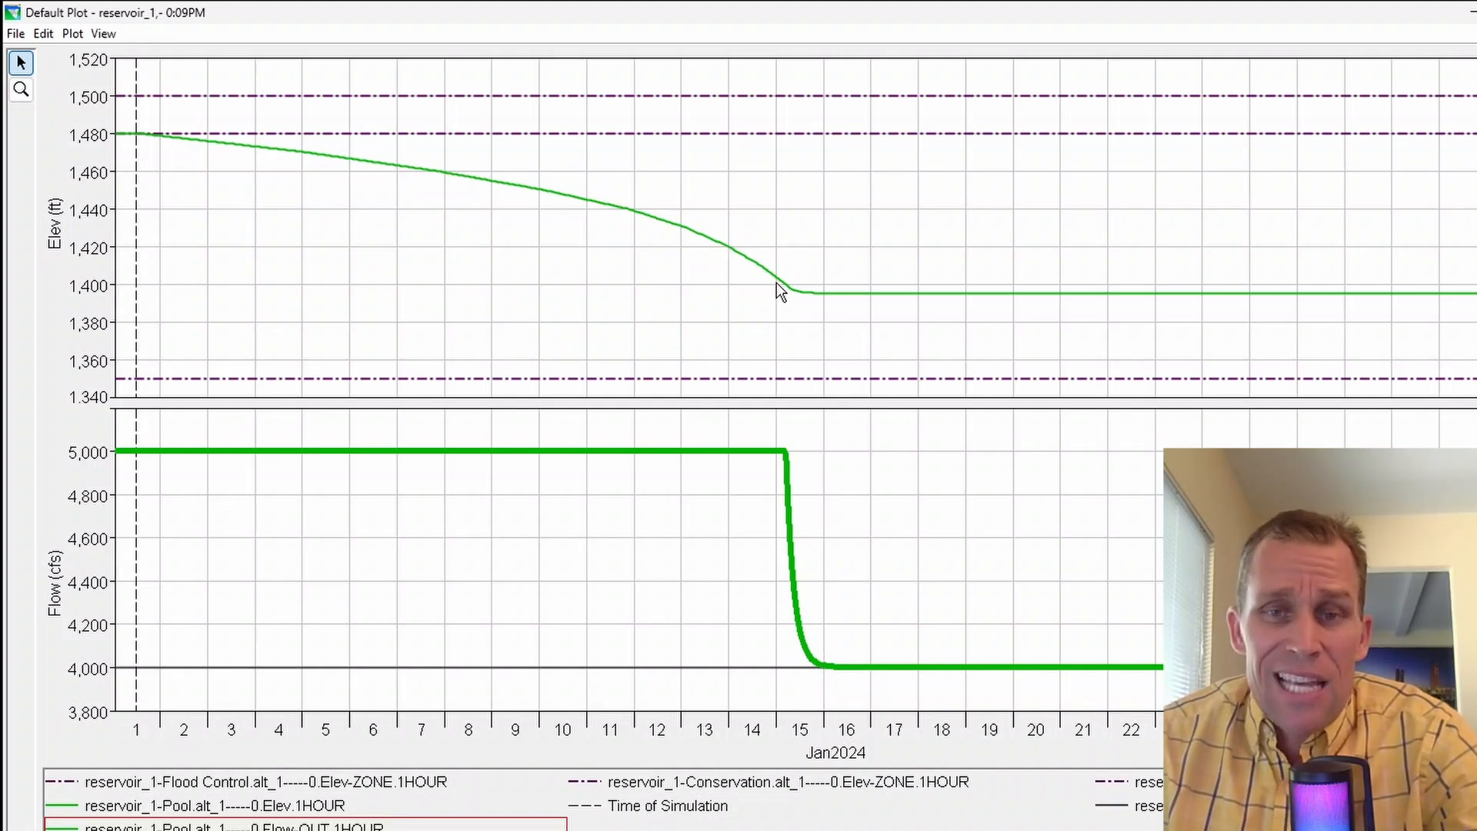
click(310, 804)
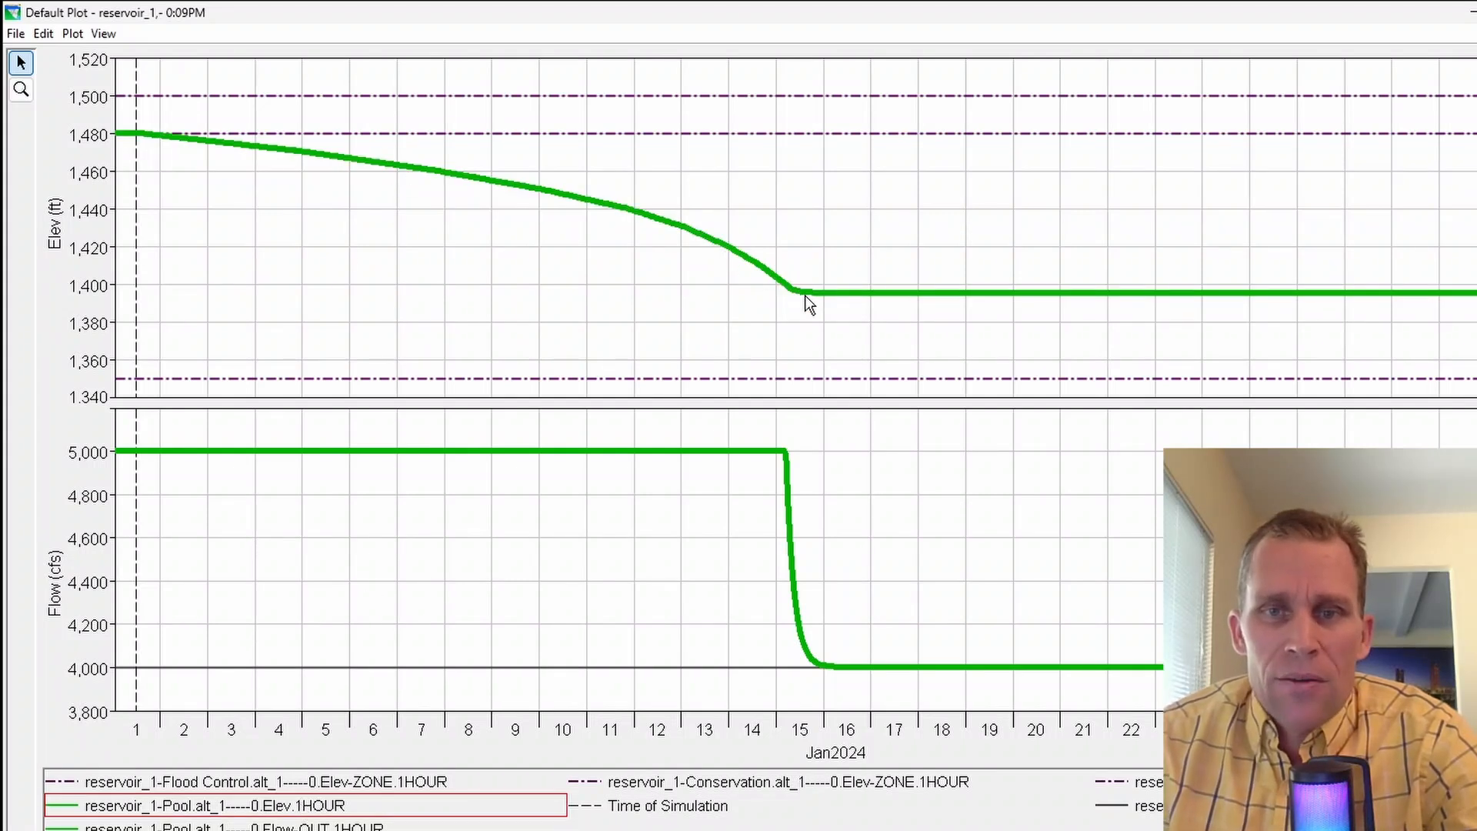
mouse_move(861, 297)
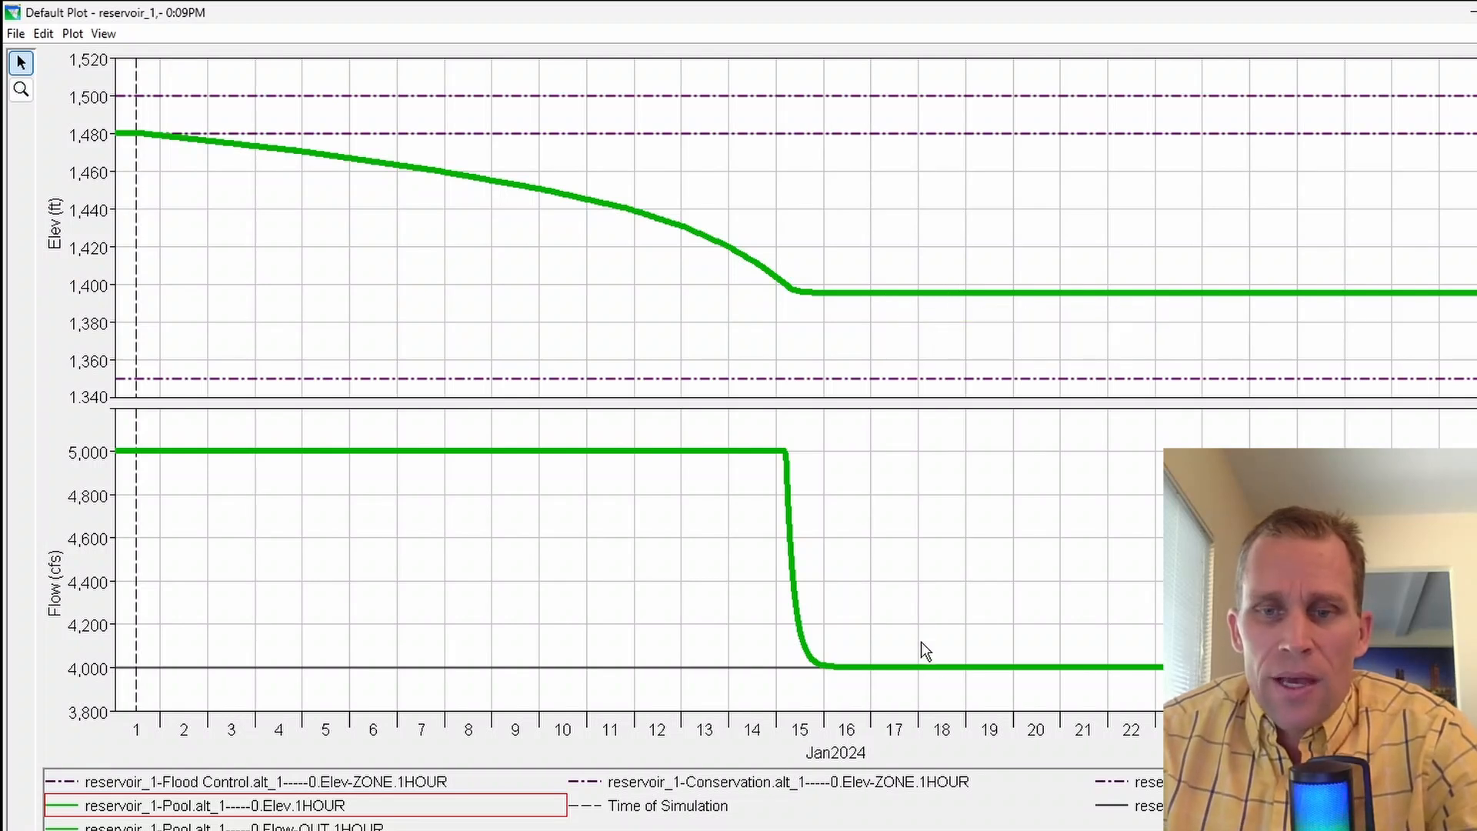
Check reservoir_1's outflow and pool elevation against its zones, then open and inspect the default plot for junction CP6
mouse_move(941, 670)
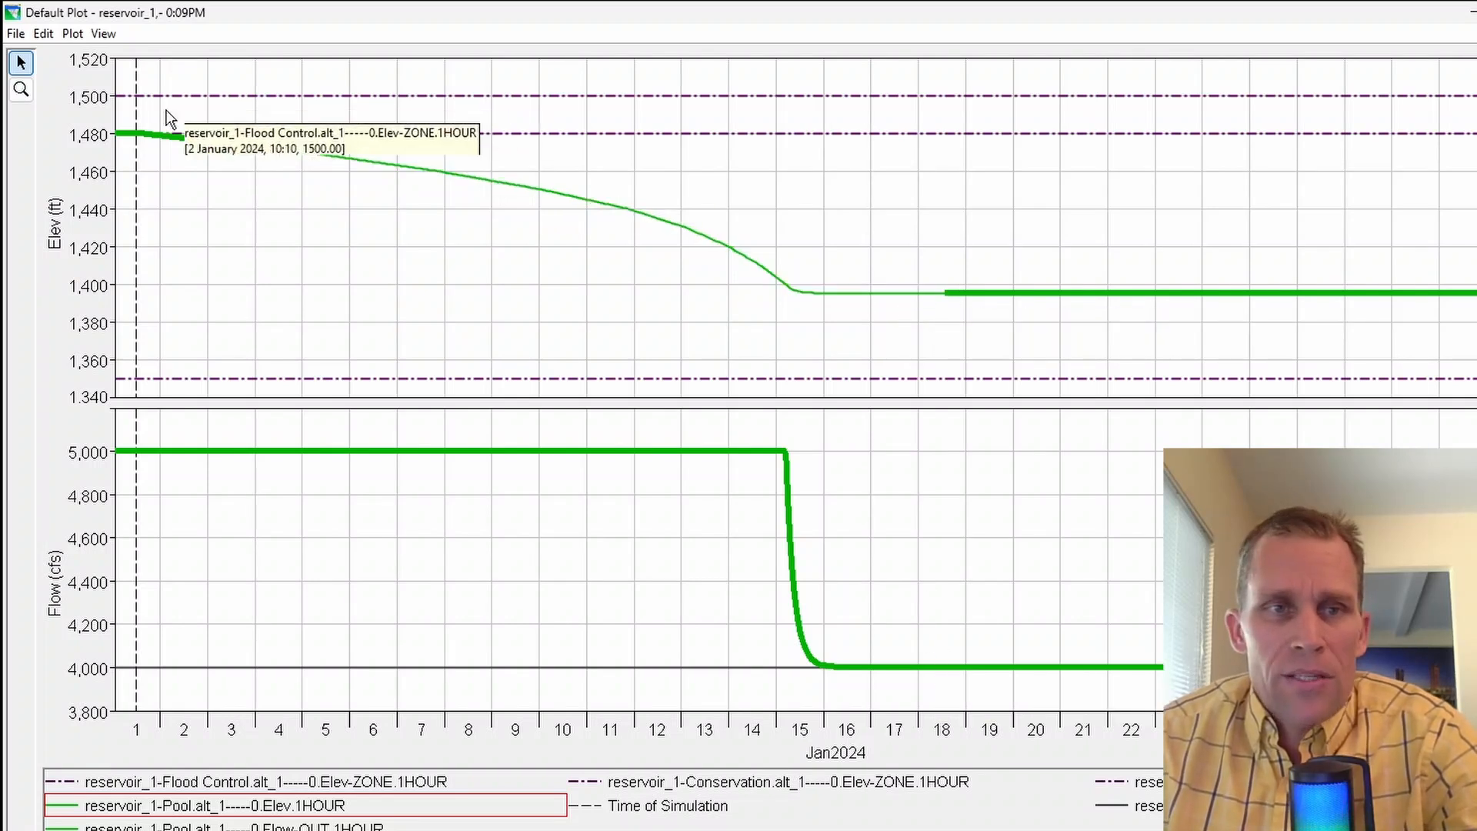
mouse_move(177, 135)
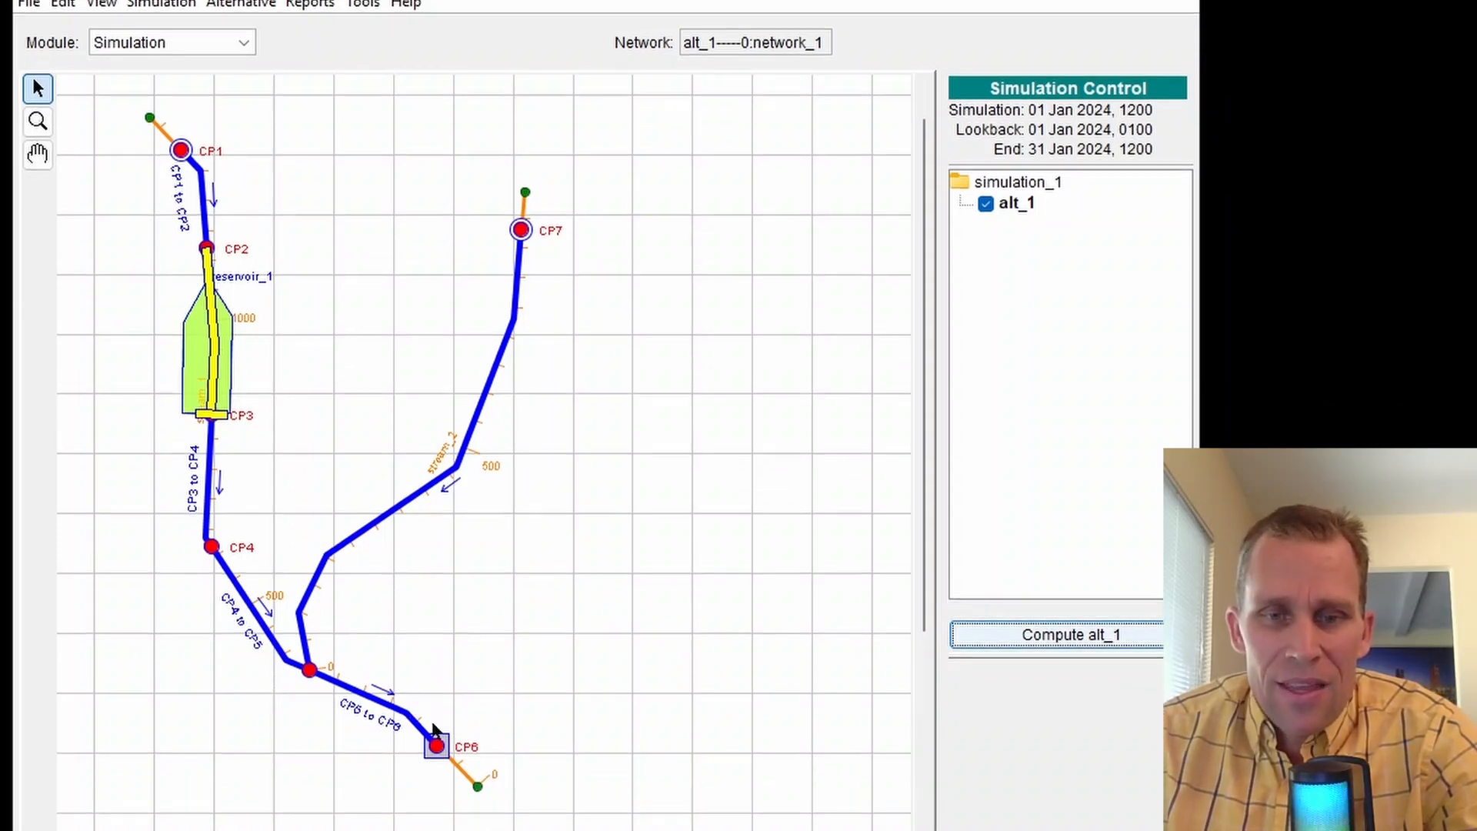
right_click(436, 744)
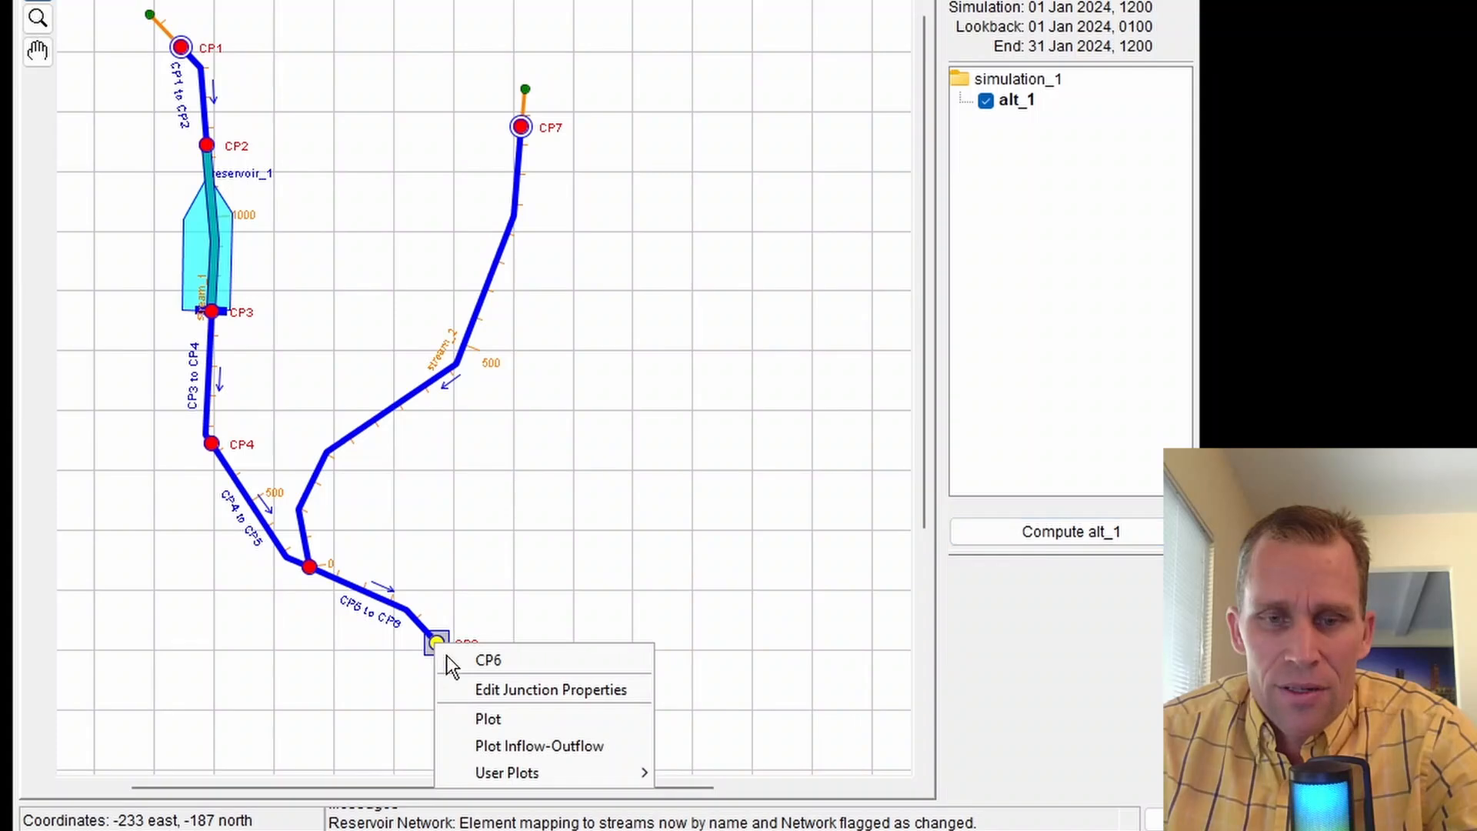
click(484, 717)
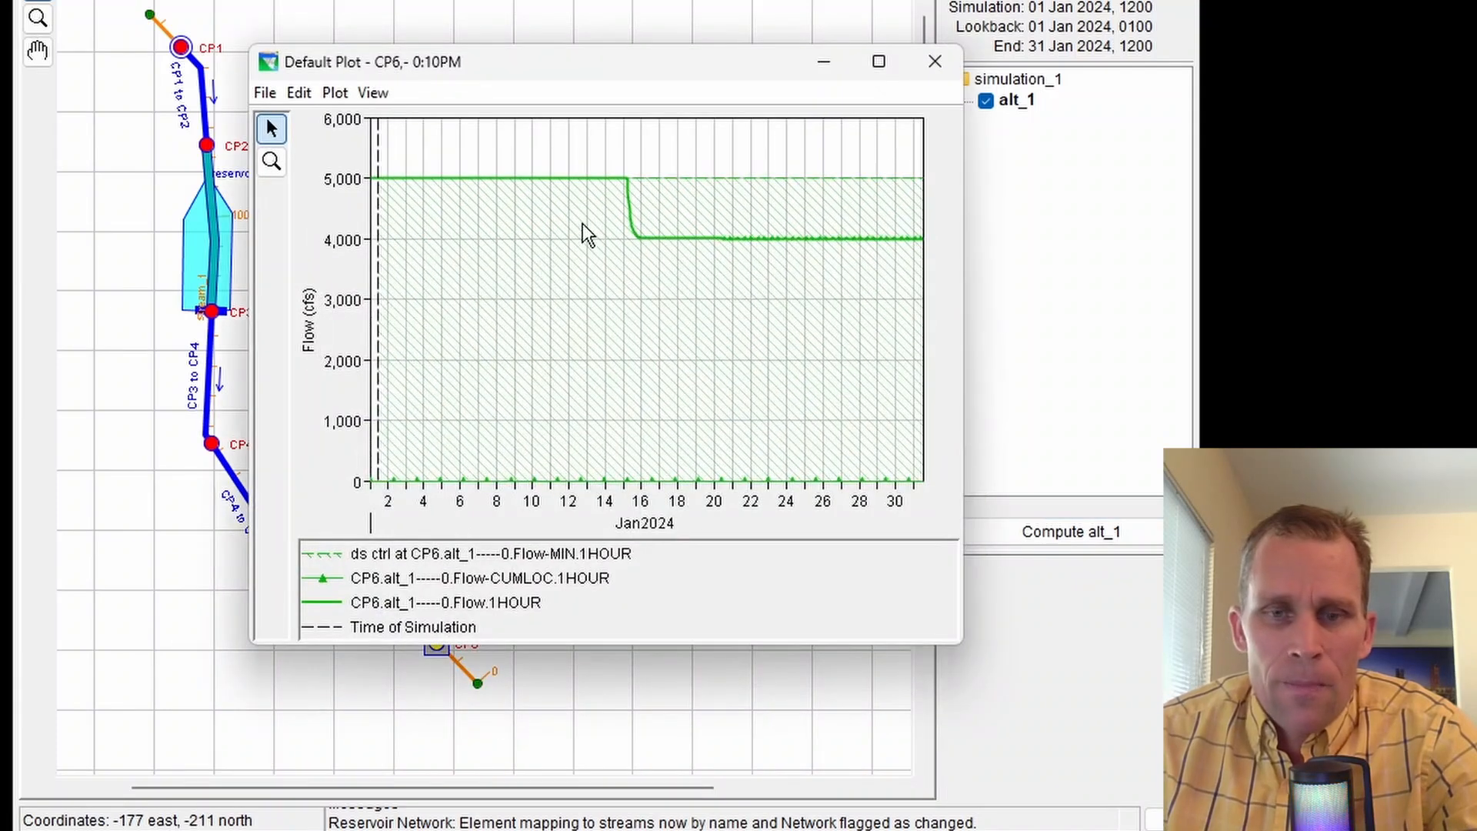
drag(724, 59, 739, 0)
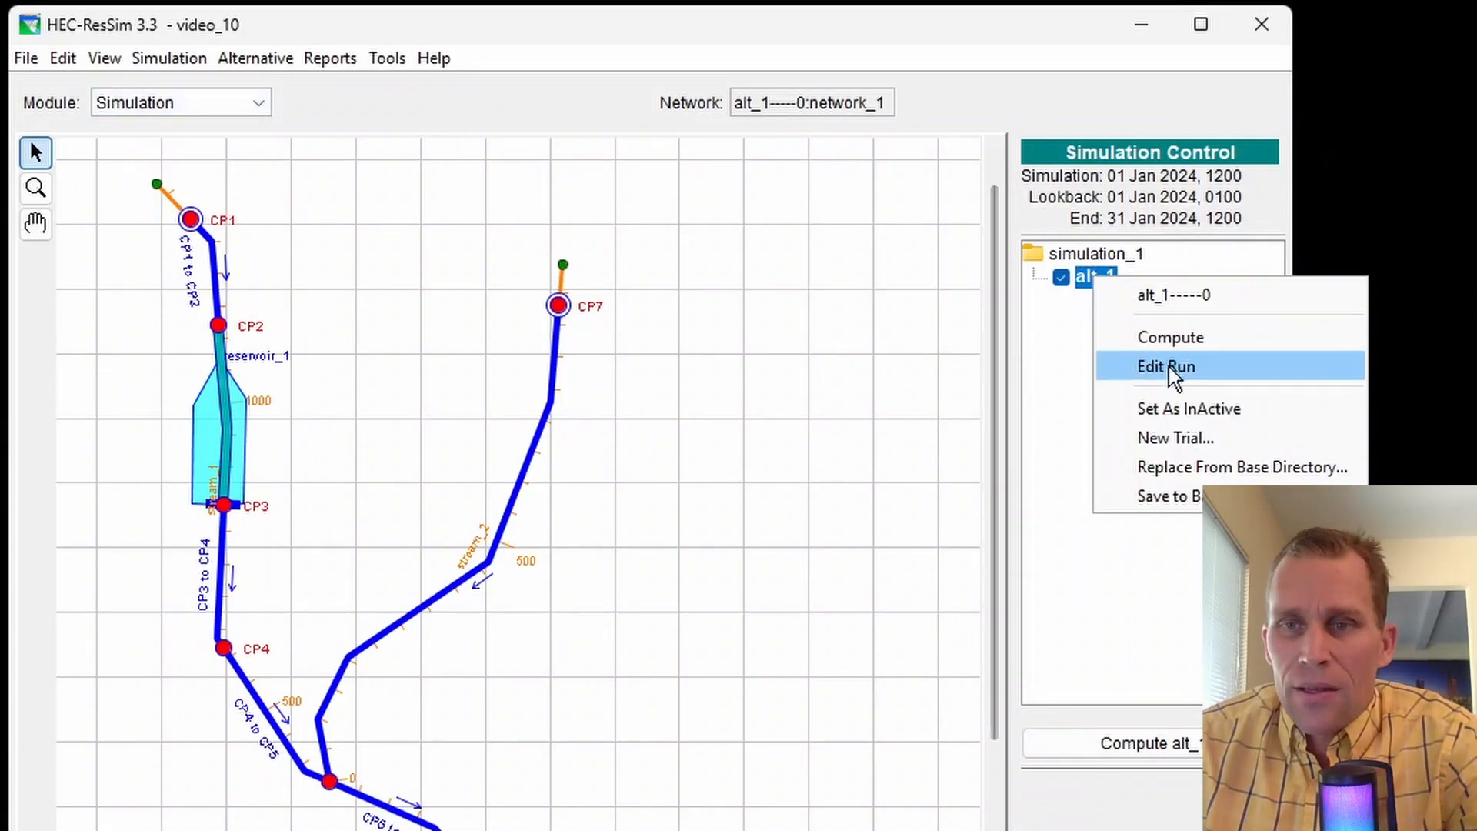
Create a new trial of alt_1 named 0-4000-0, based on alt_1-----0
click(1099, 281)
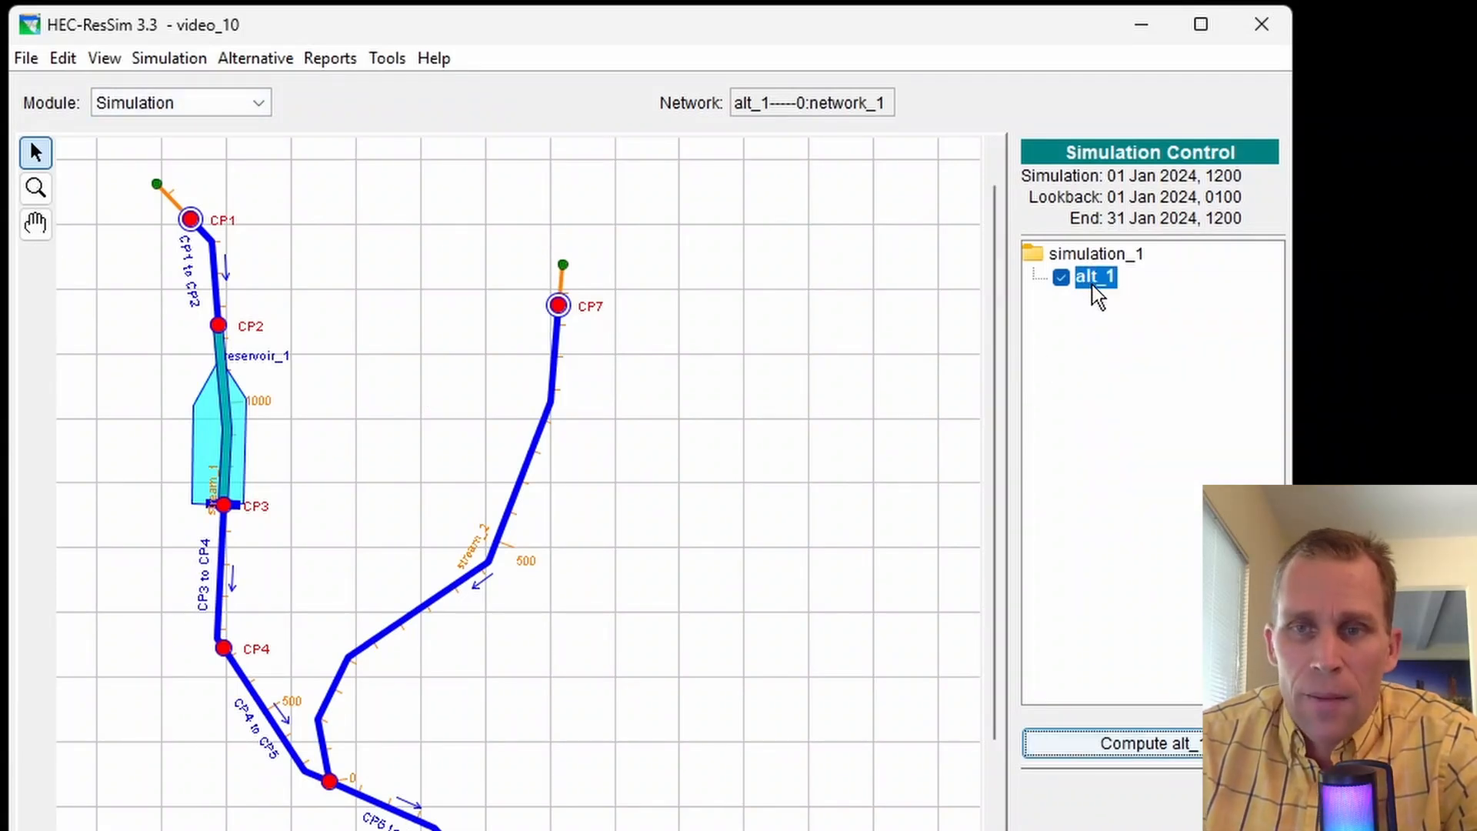
right_click(1101, 280)
click(1147, 448)
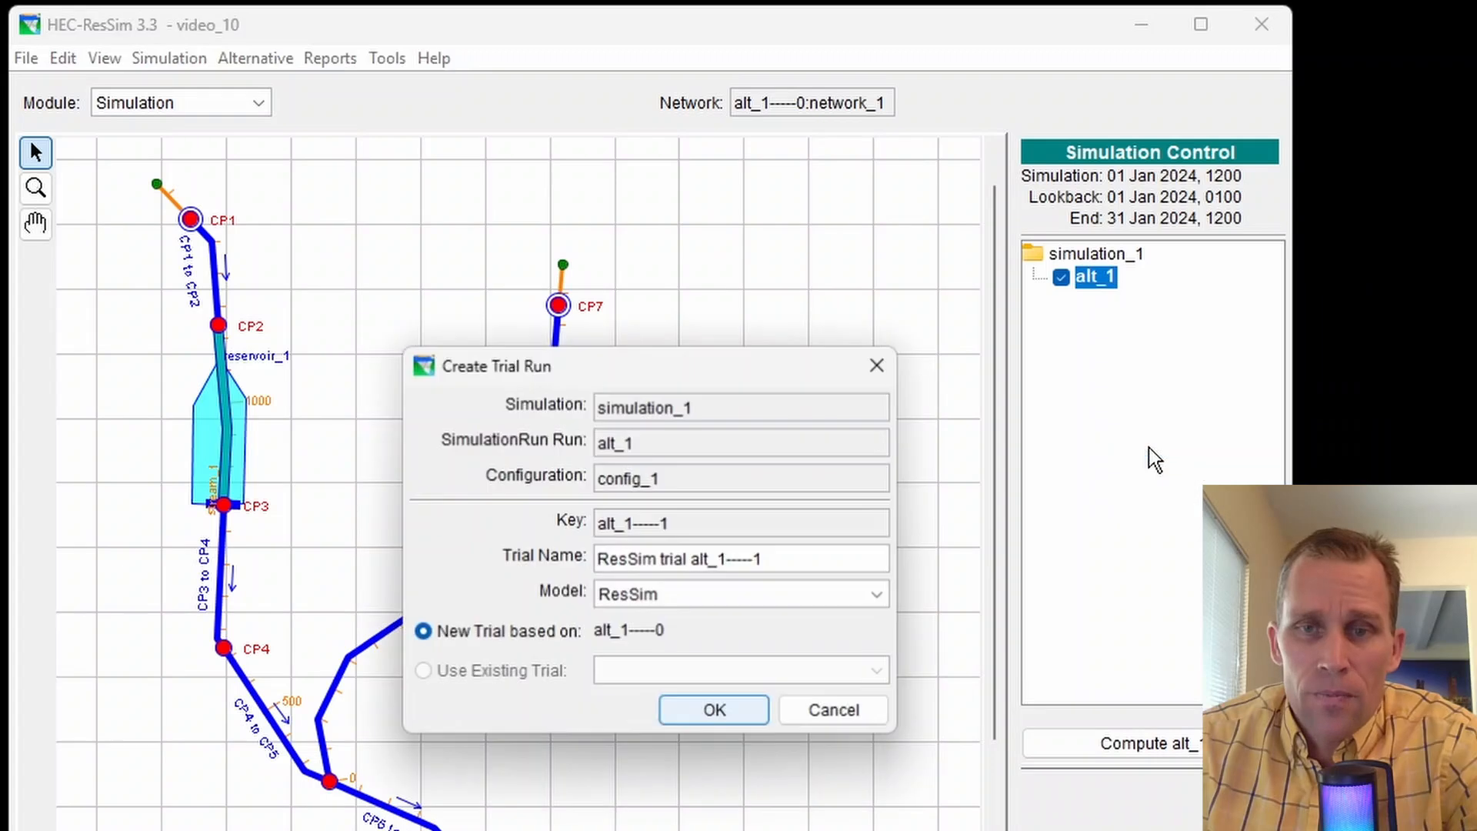
drag(685, 365, 913, 402)
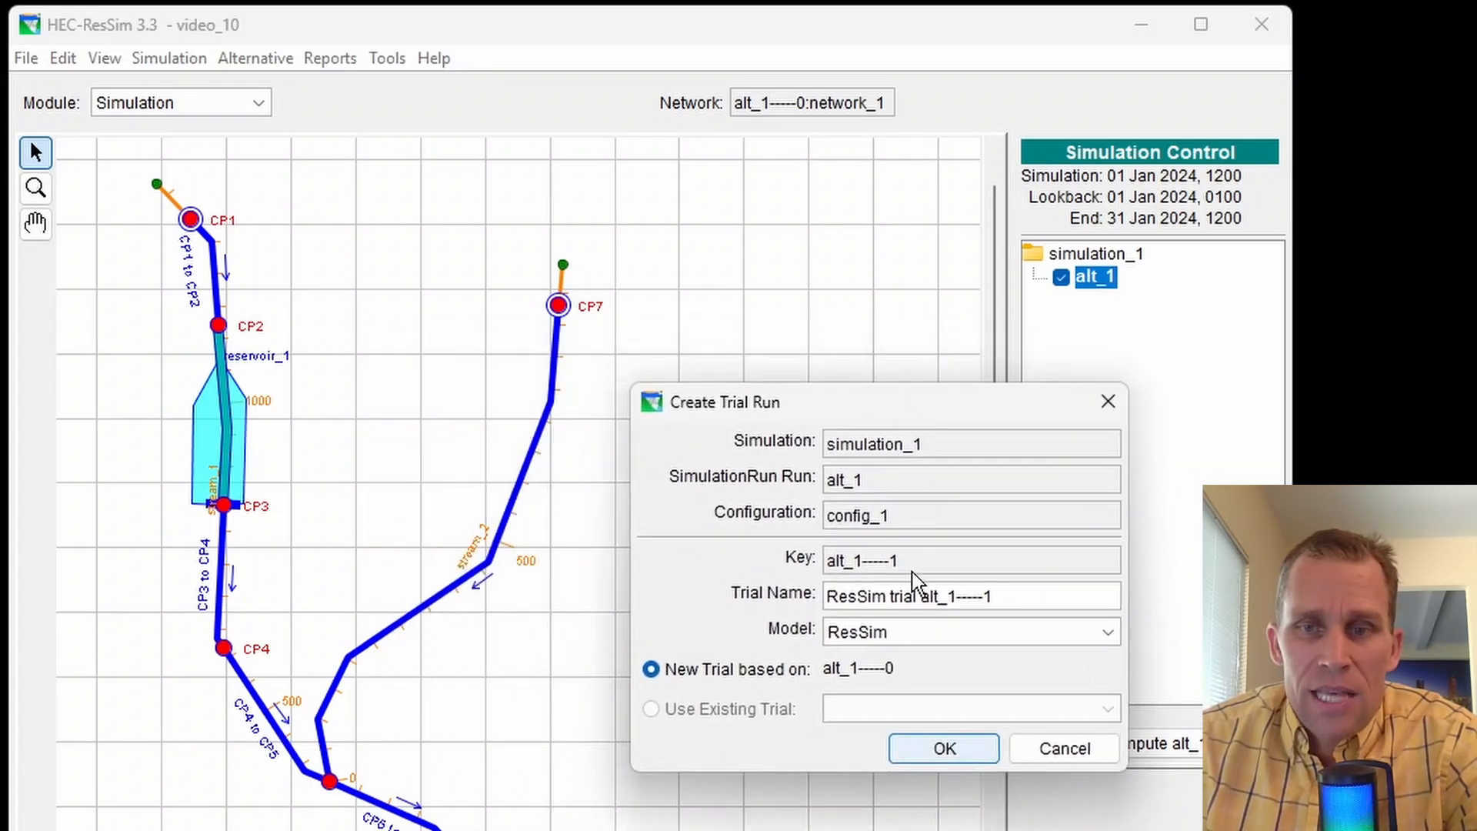
drag(1007, 592, 776, 596)
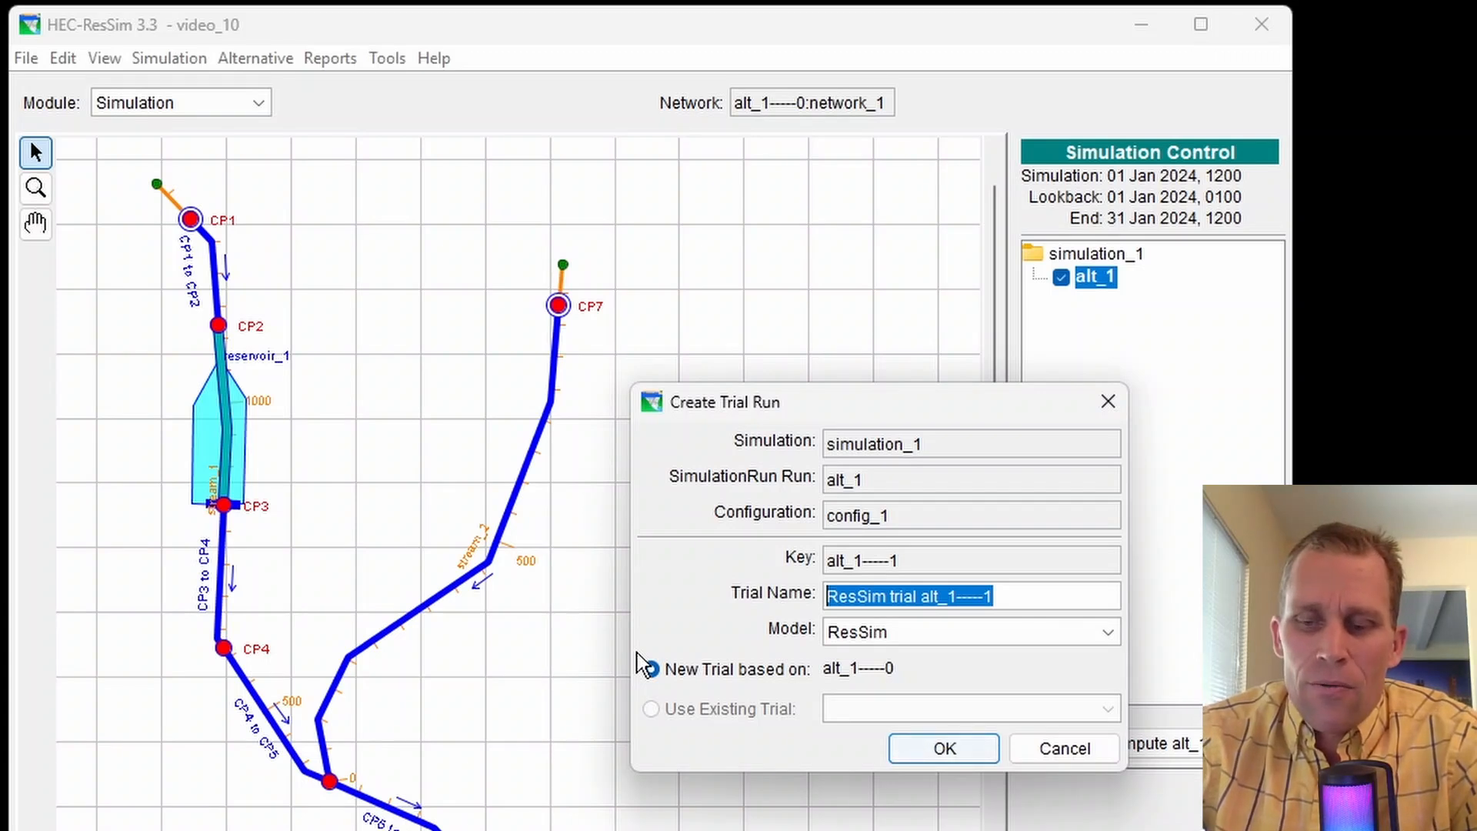
text(0-)
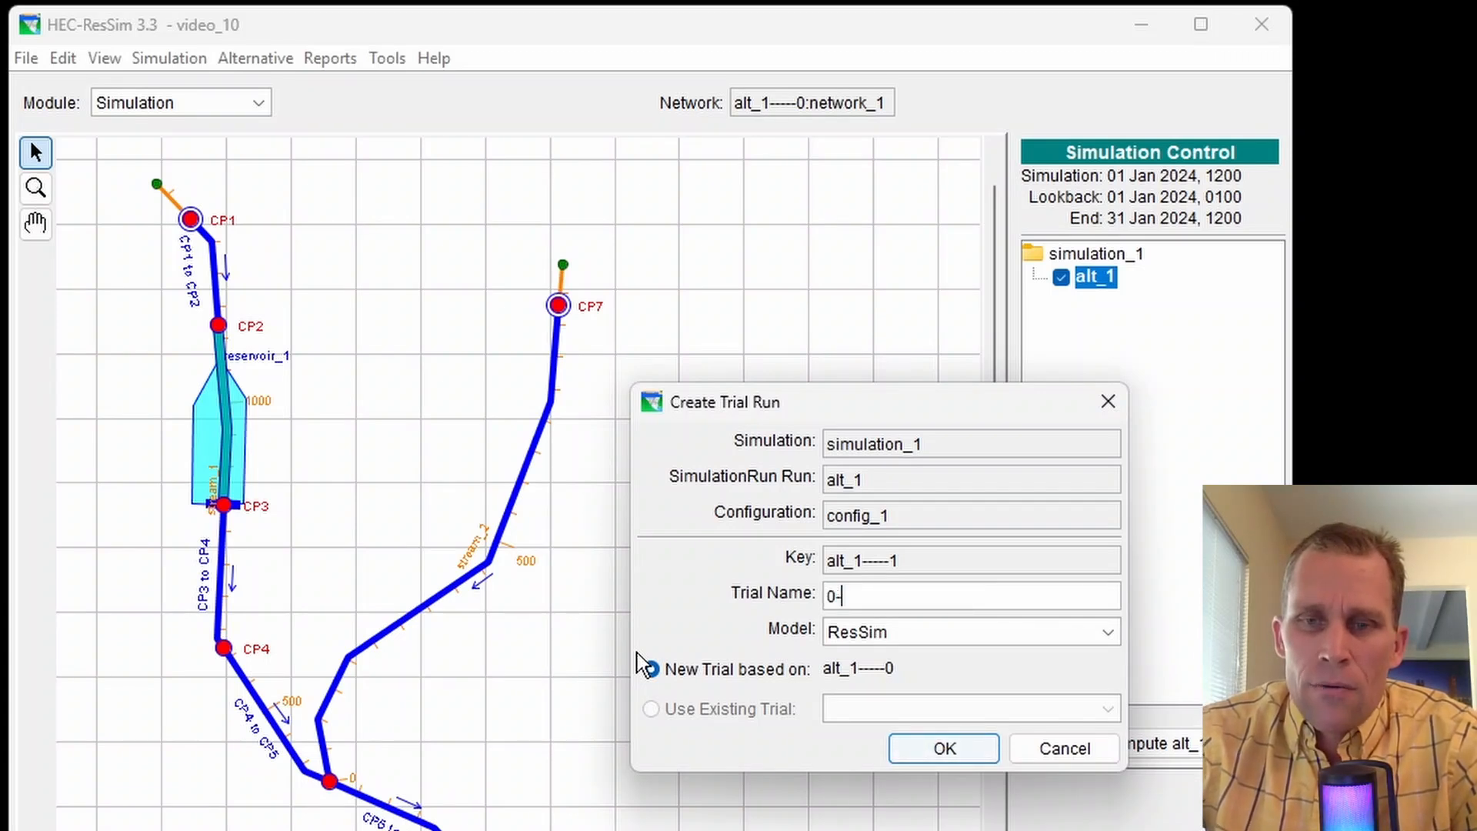
text(4000-)
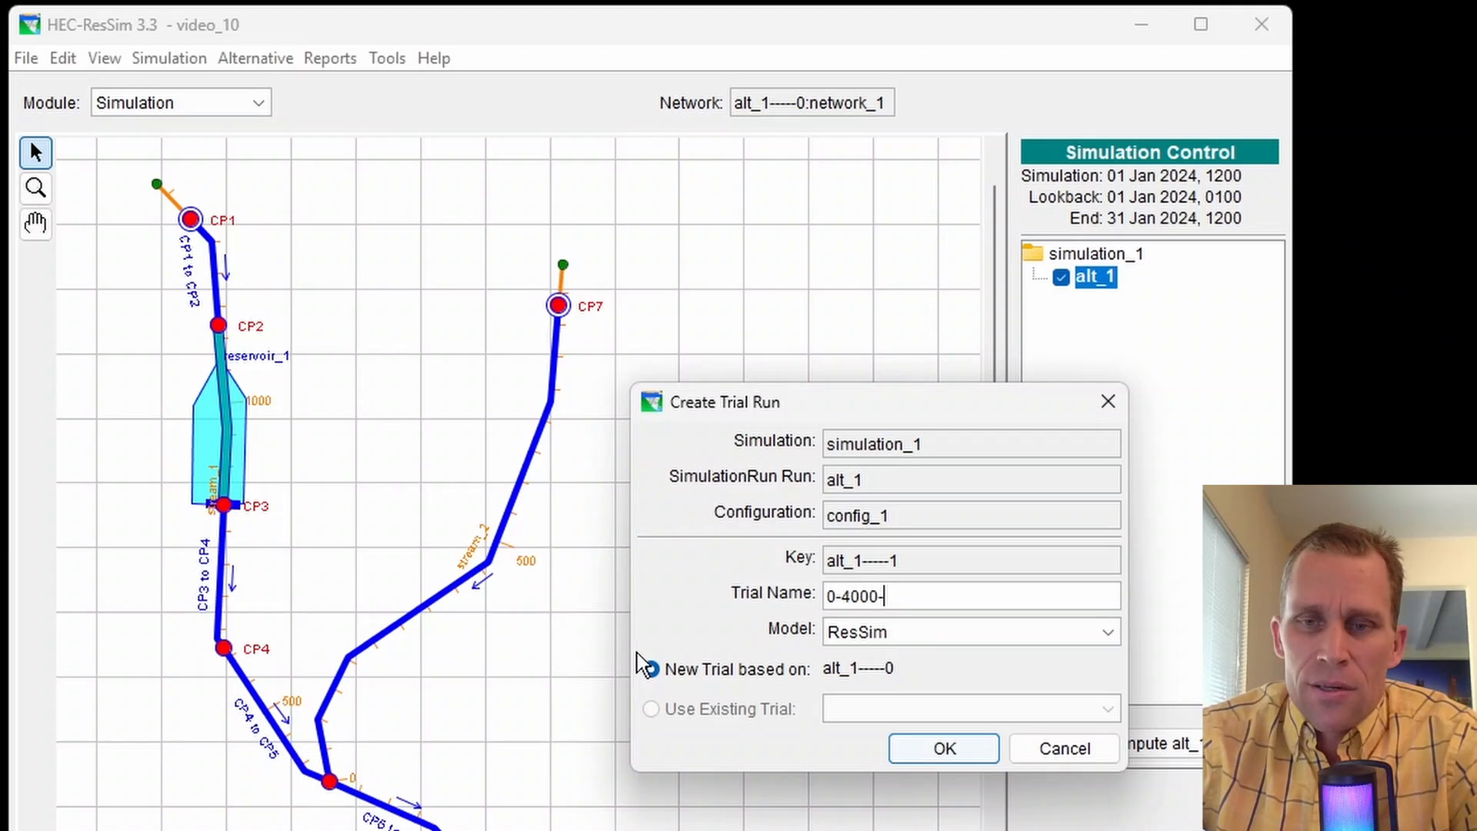
text(0)
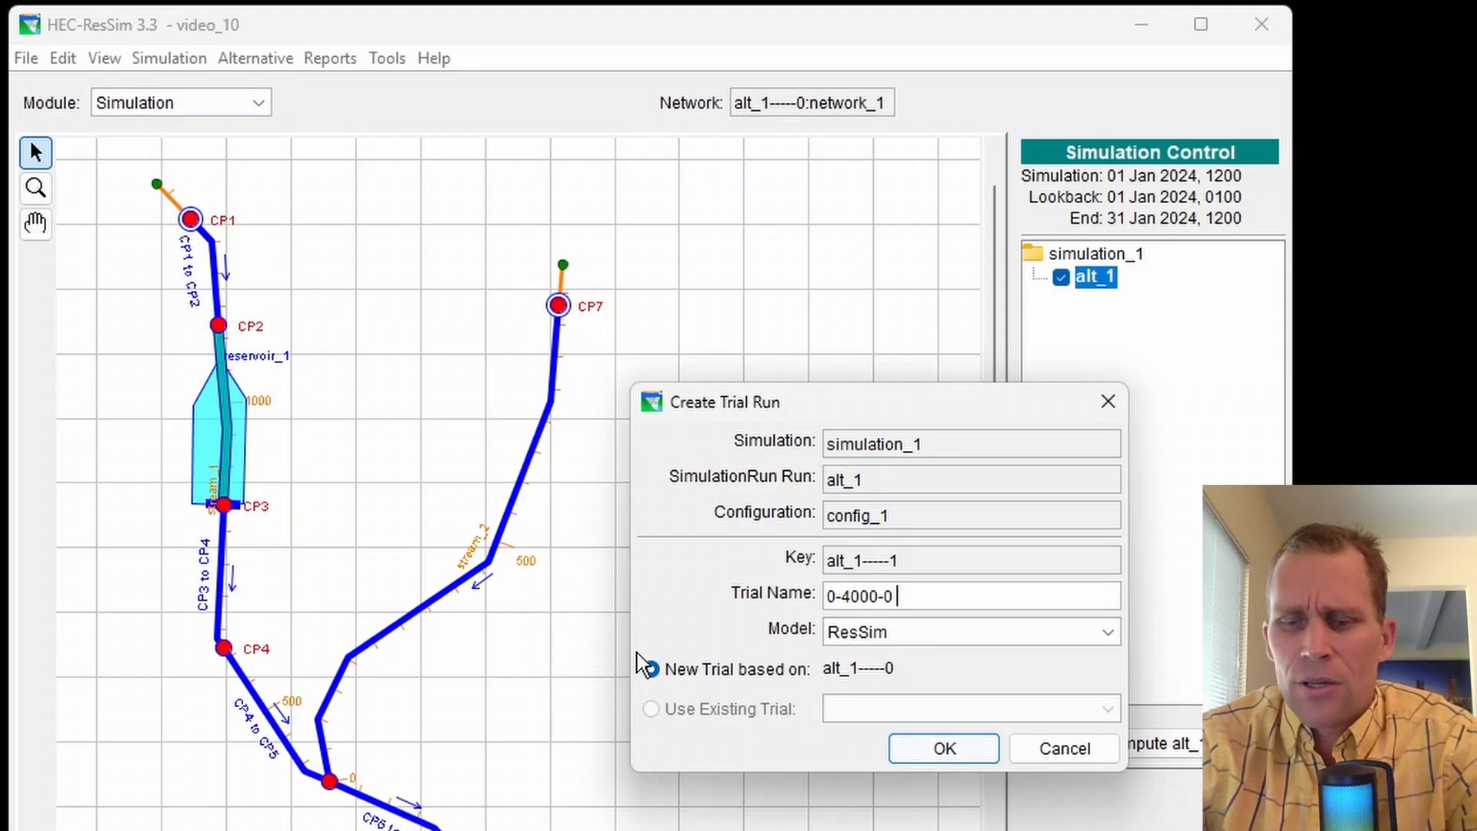
click(954, 750)
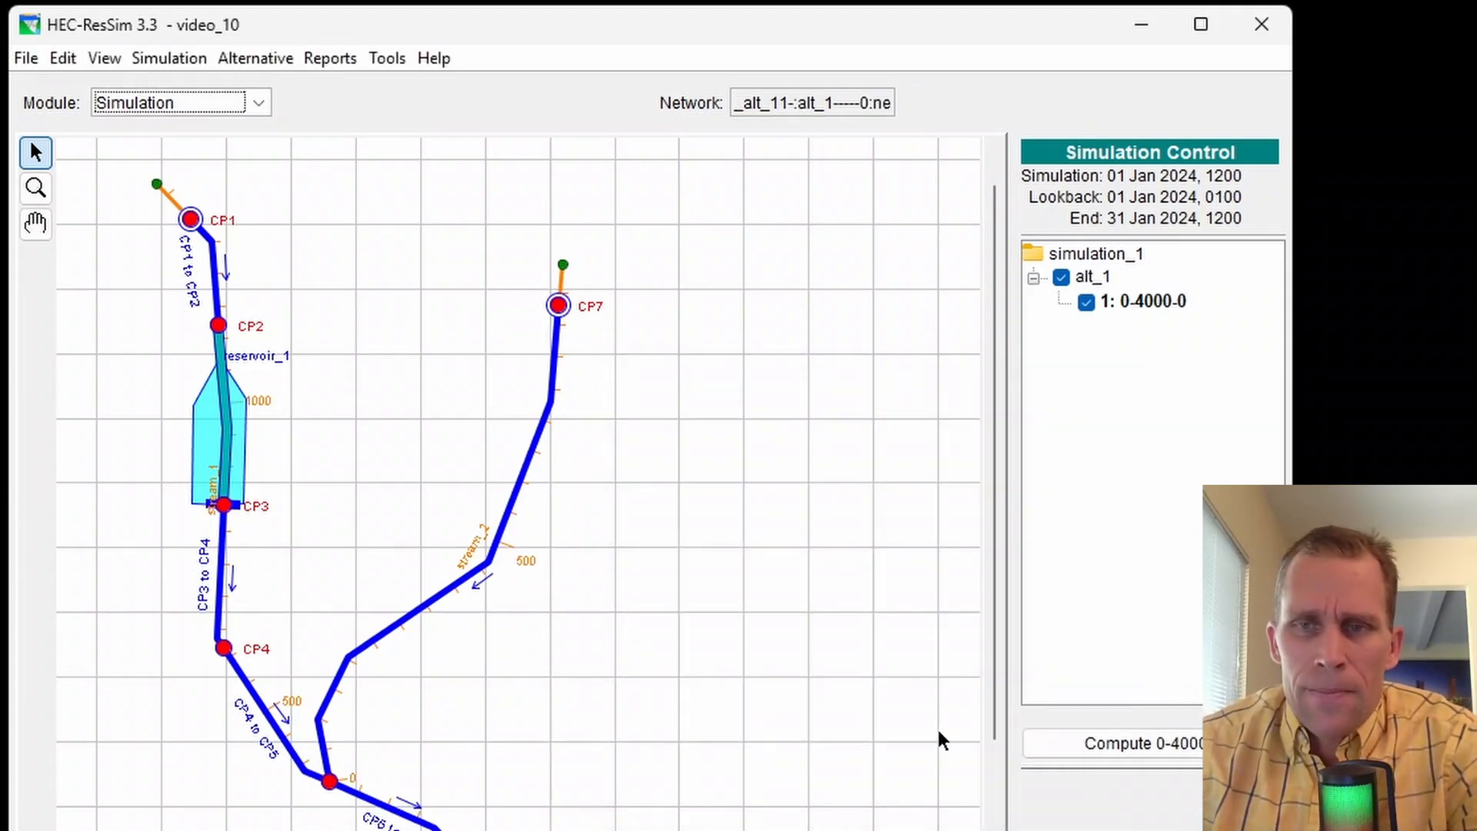
Open trial 0-4000-0 for editing and bring up the time-series assignments in its Alternative Editor
right_click(1139, 304)
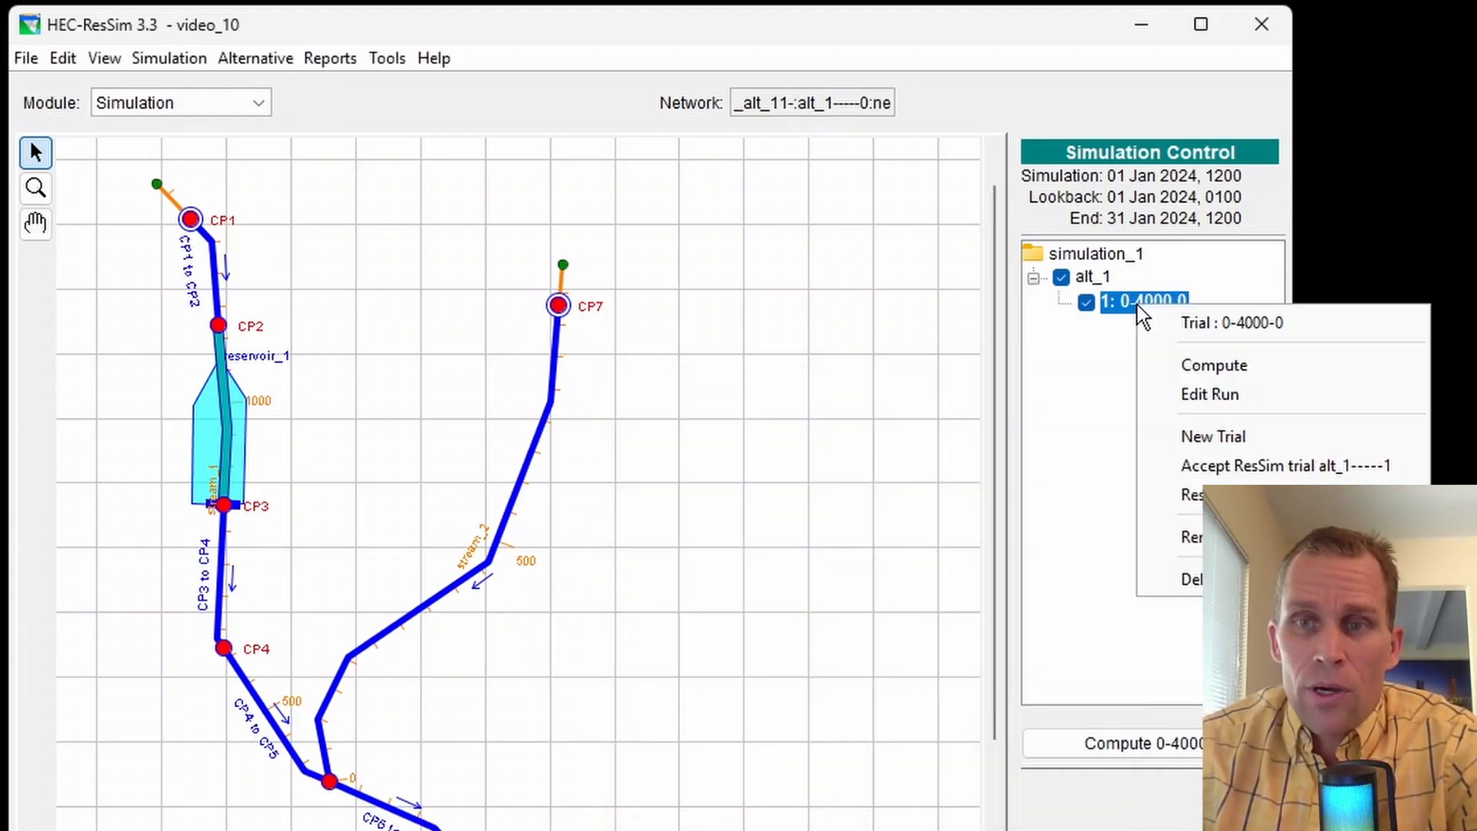
click(1197, 394)
drag(731, 389, 816, 388)
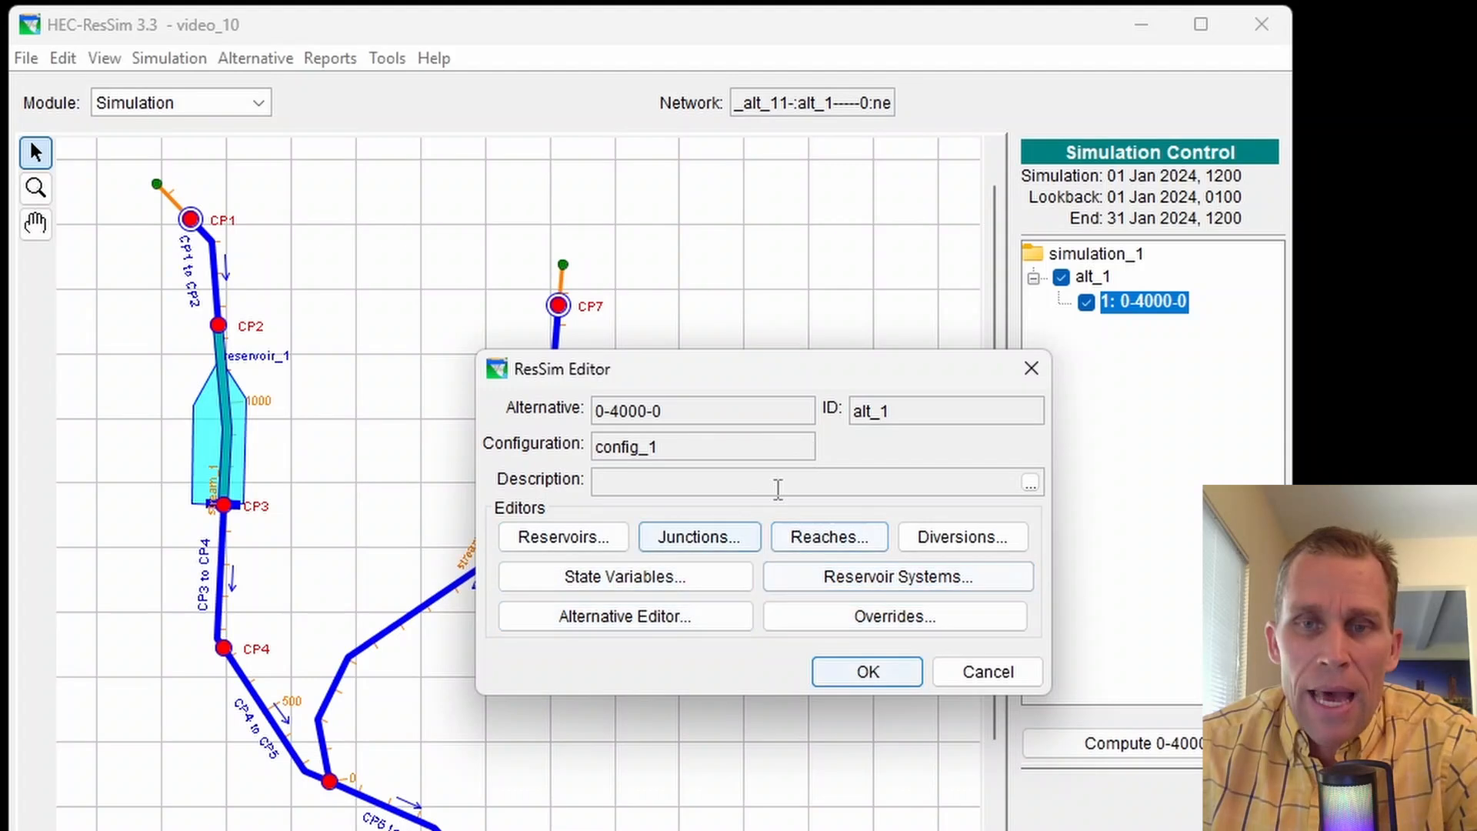
drag(775, 381, 694, 412)
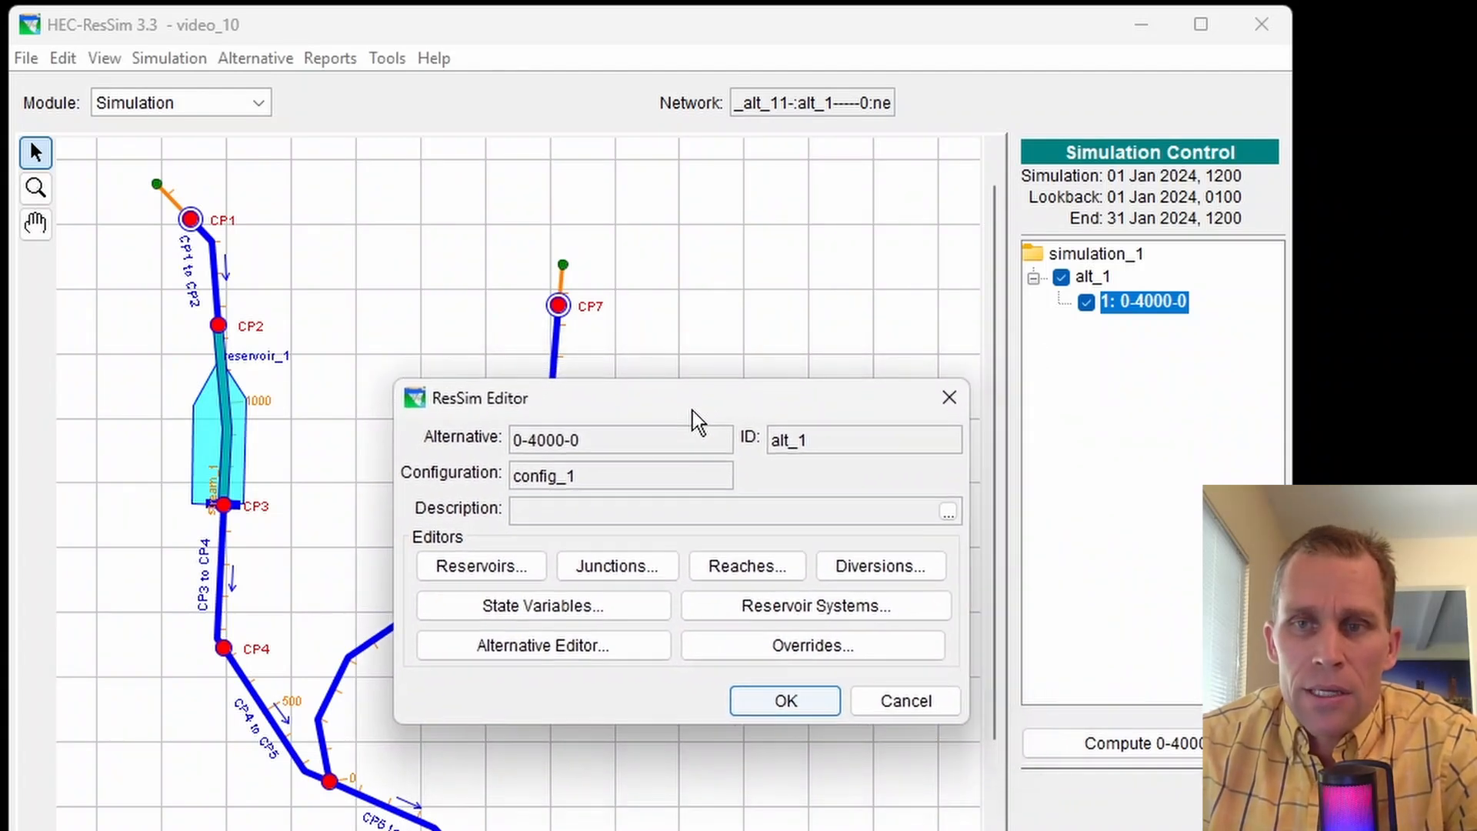
click(567, 662)
click(993, 404)
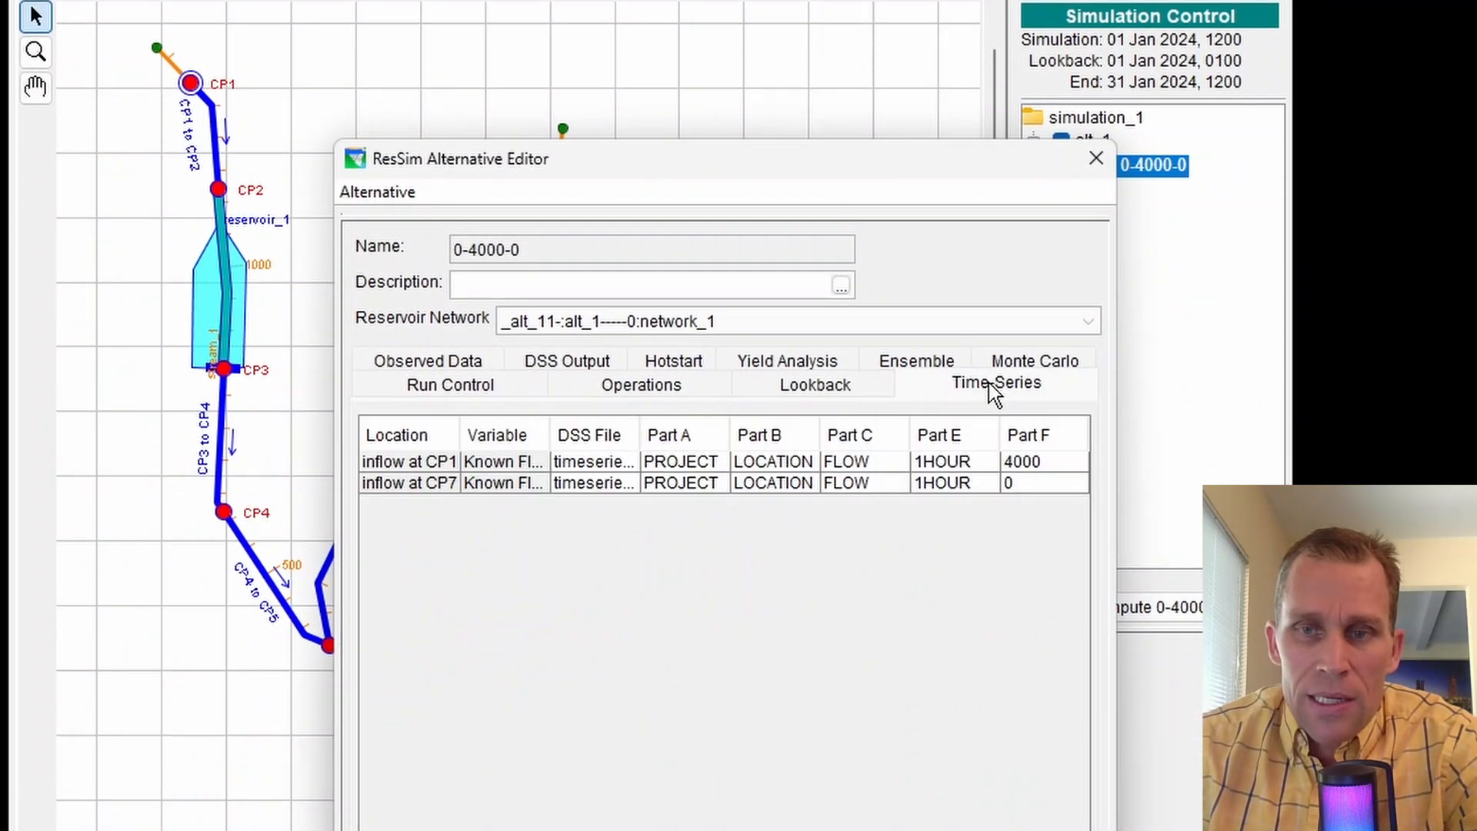
Assign the DSS record with Part F 0-4000-0 from timeseries_data.dss to the inflow at CP7
click(742, 485)
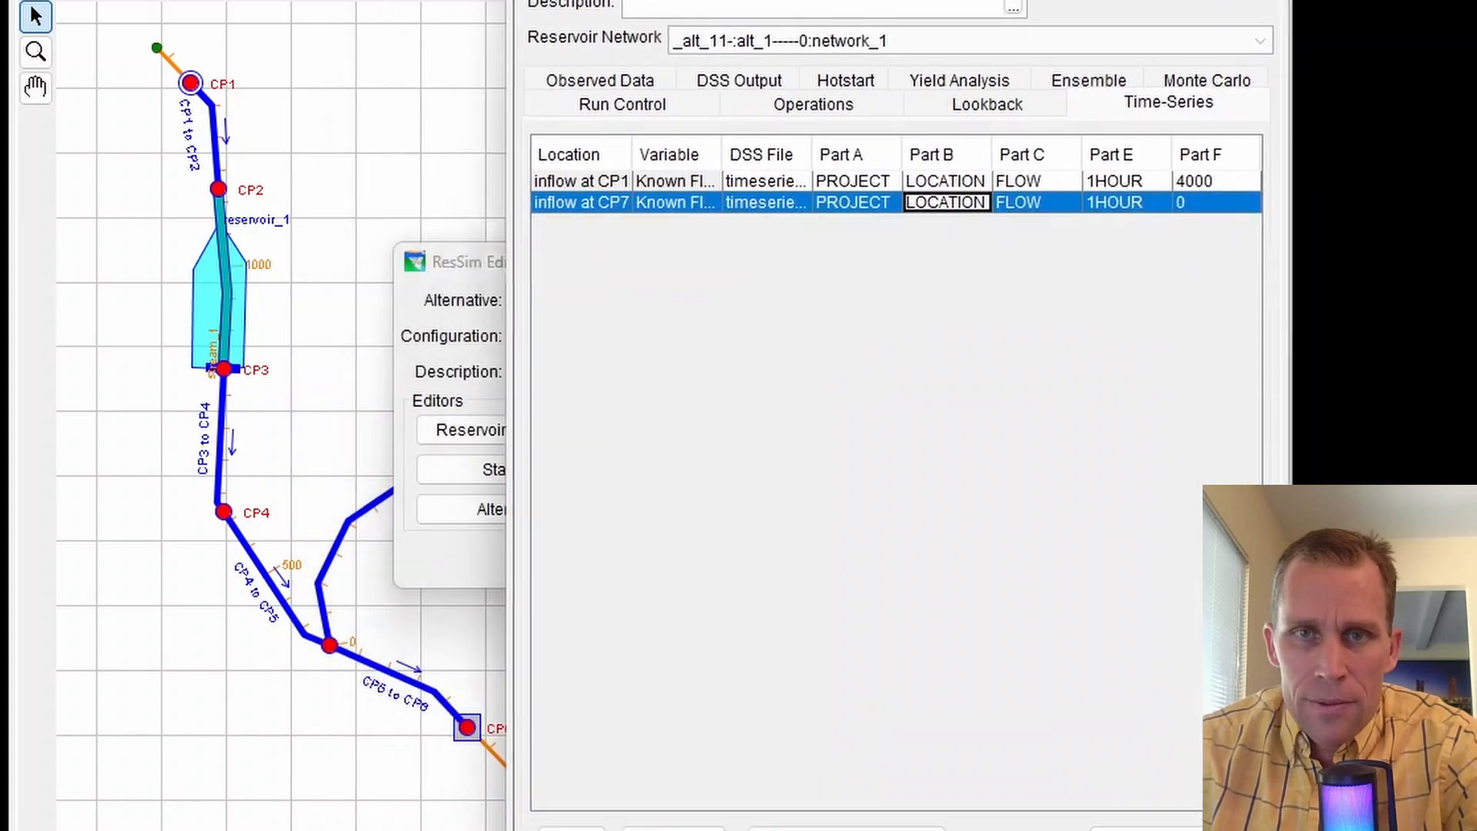
click(680, 483)
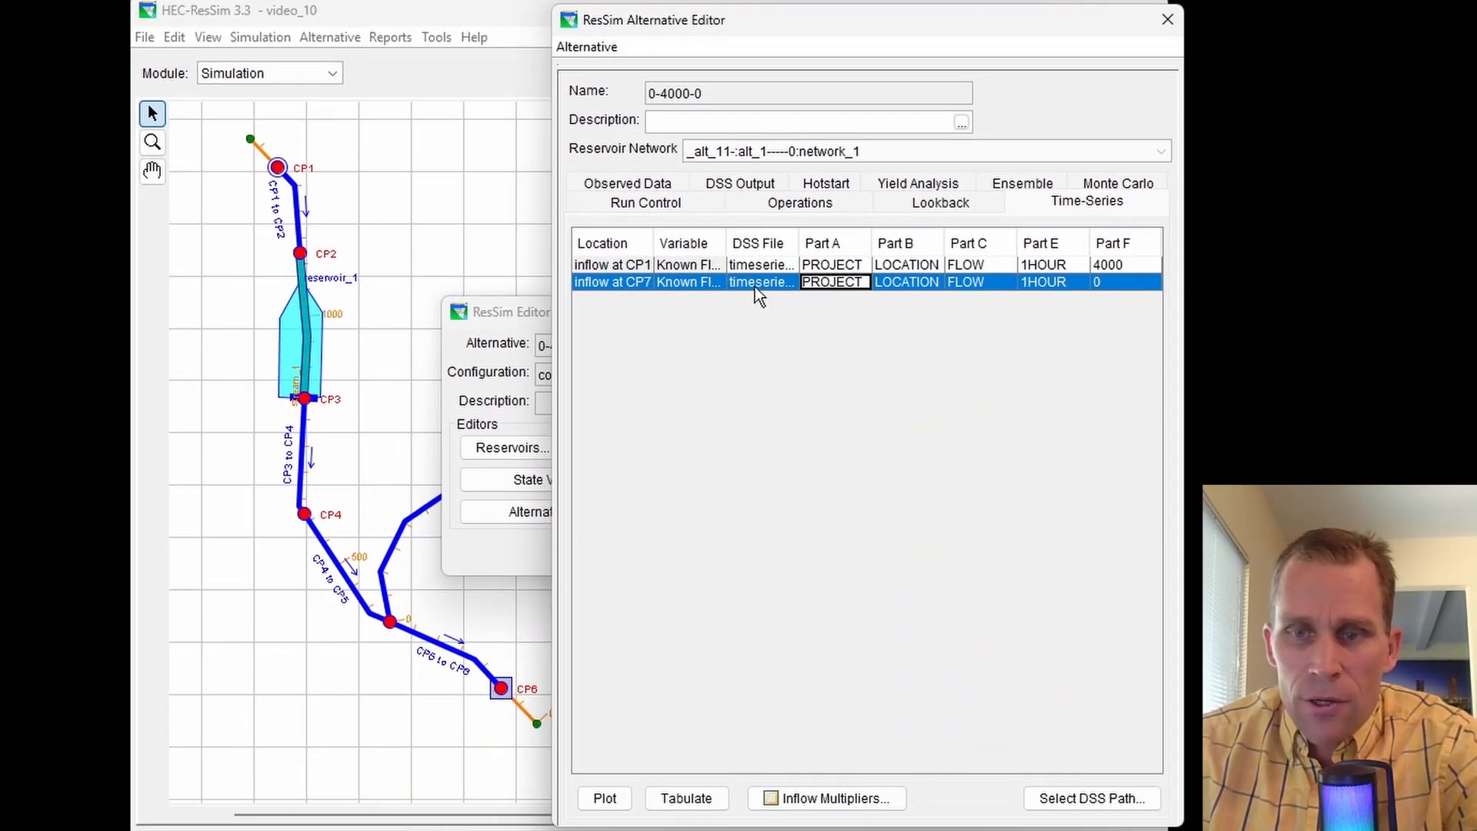
click(1084, 800)
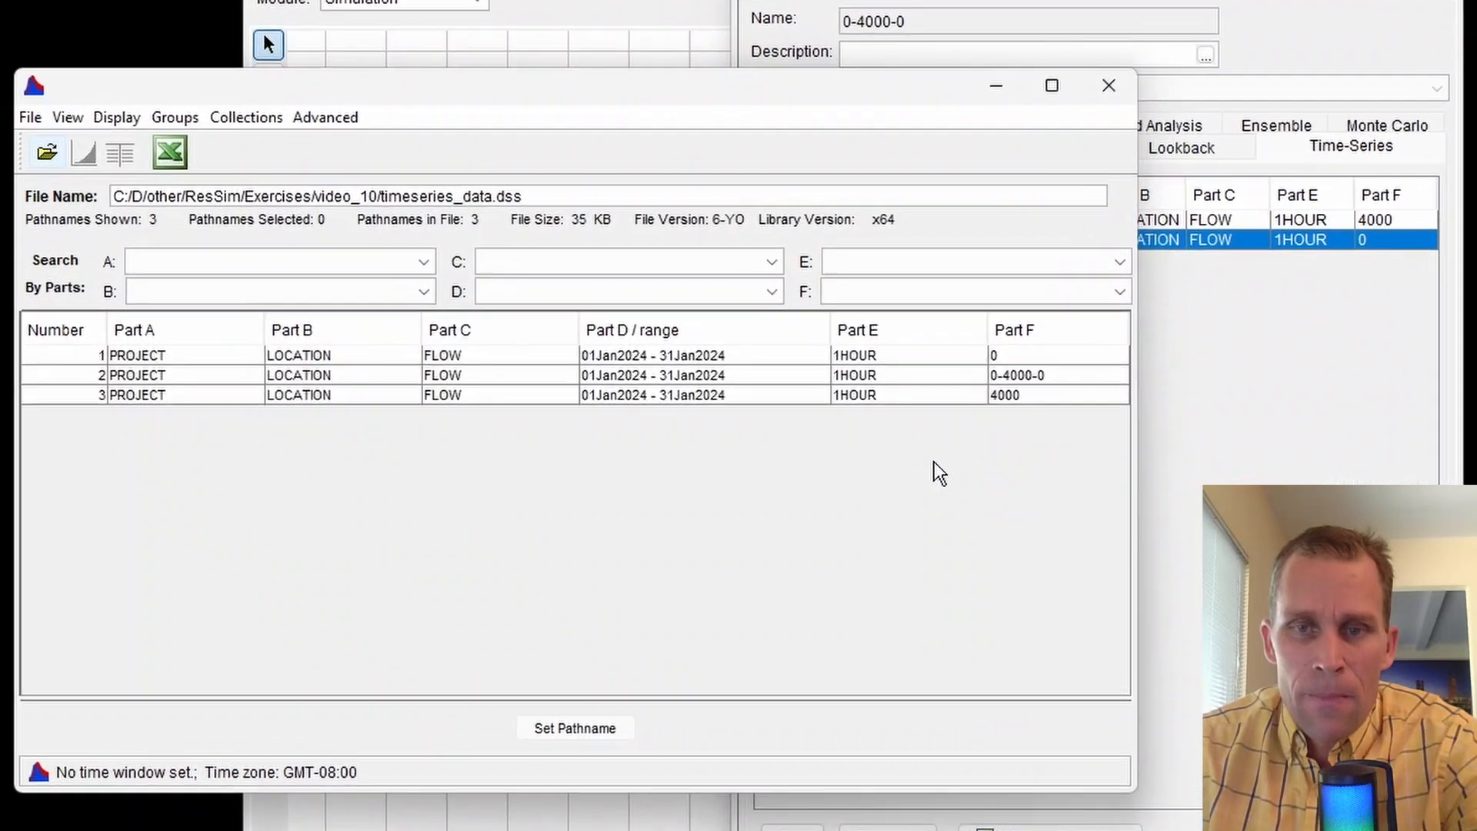
click(874, 383)
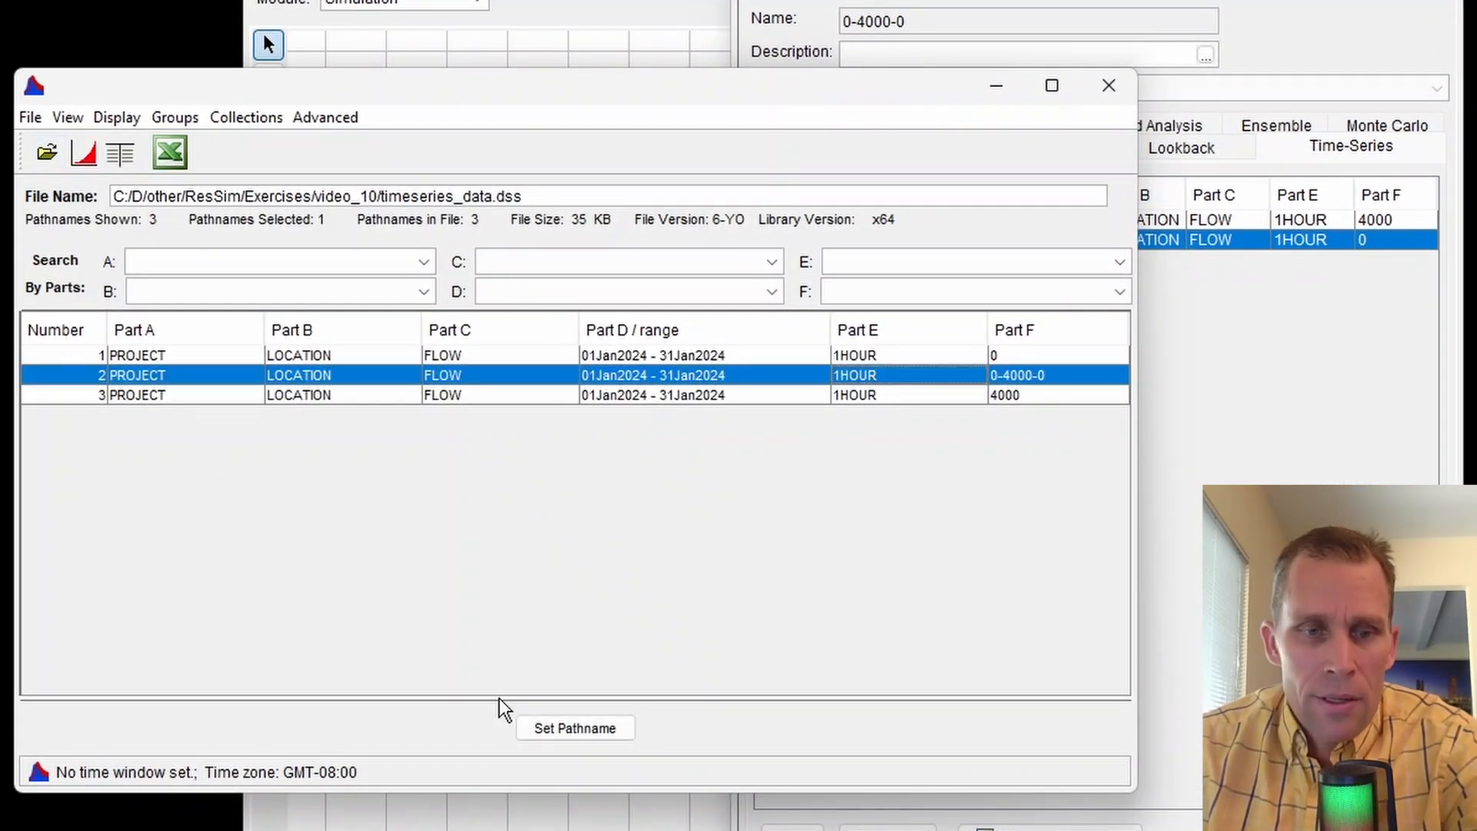
click(589, 729)
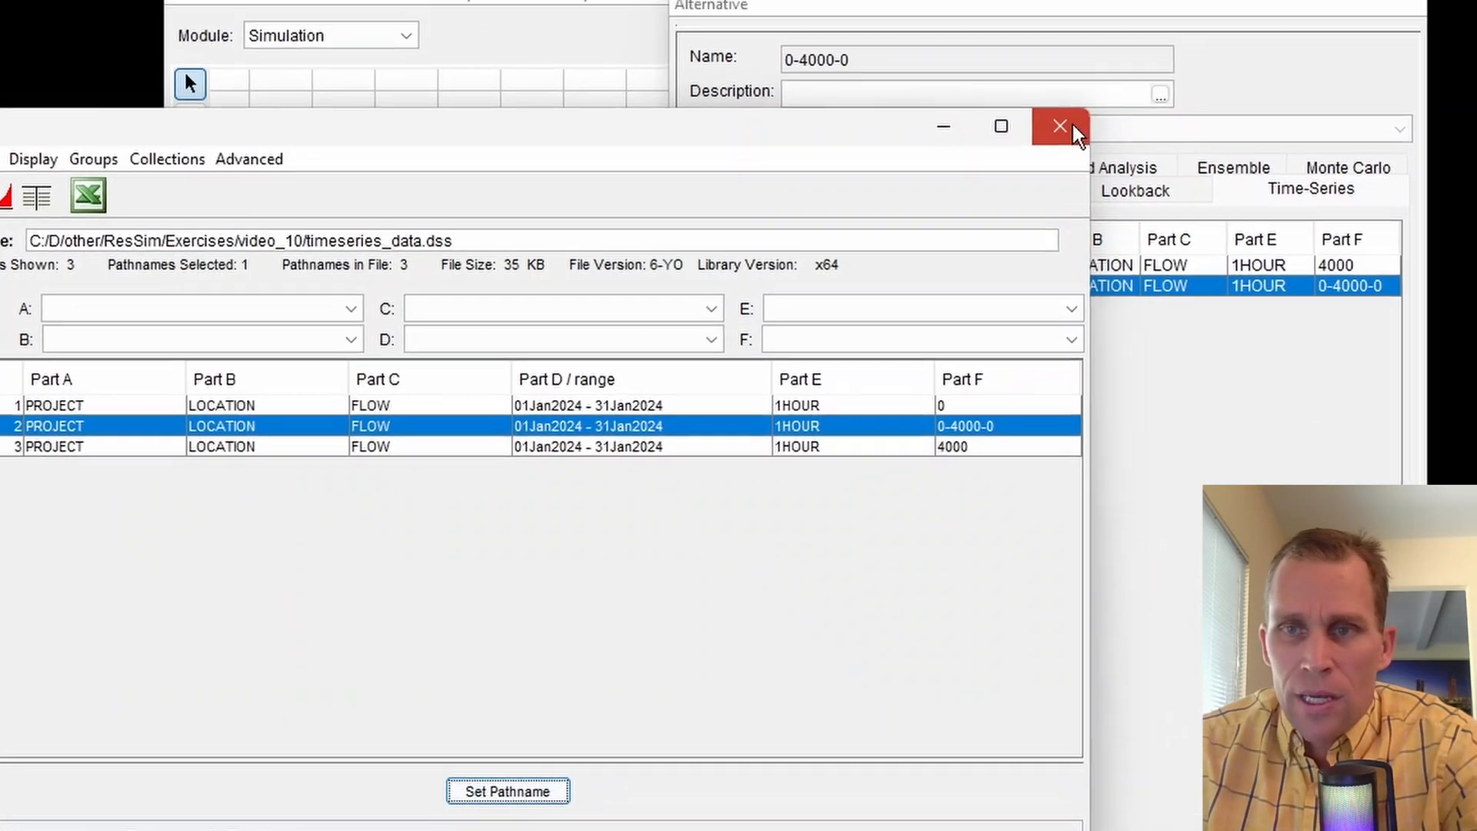
click(1109, 85)
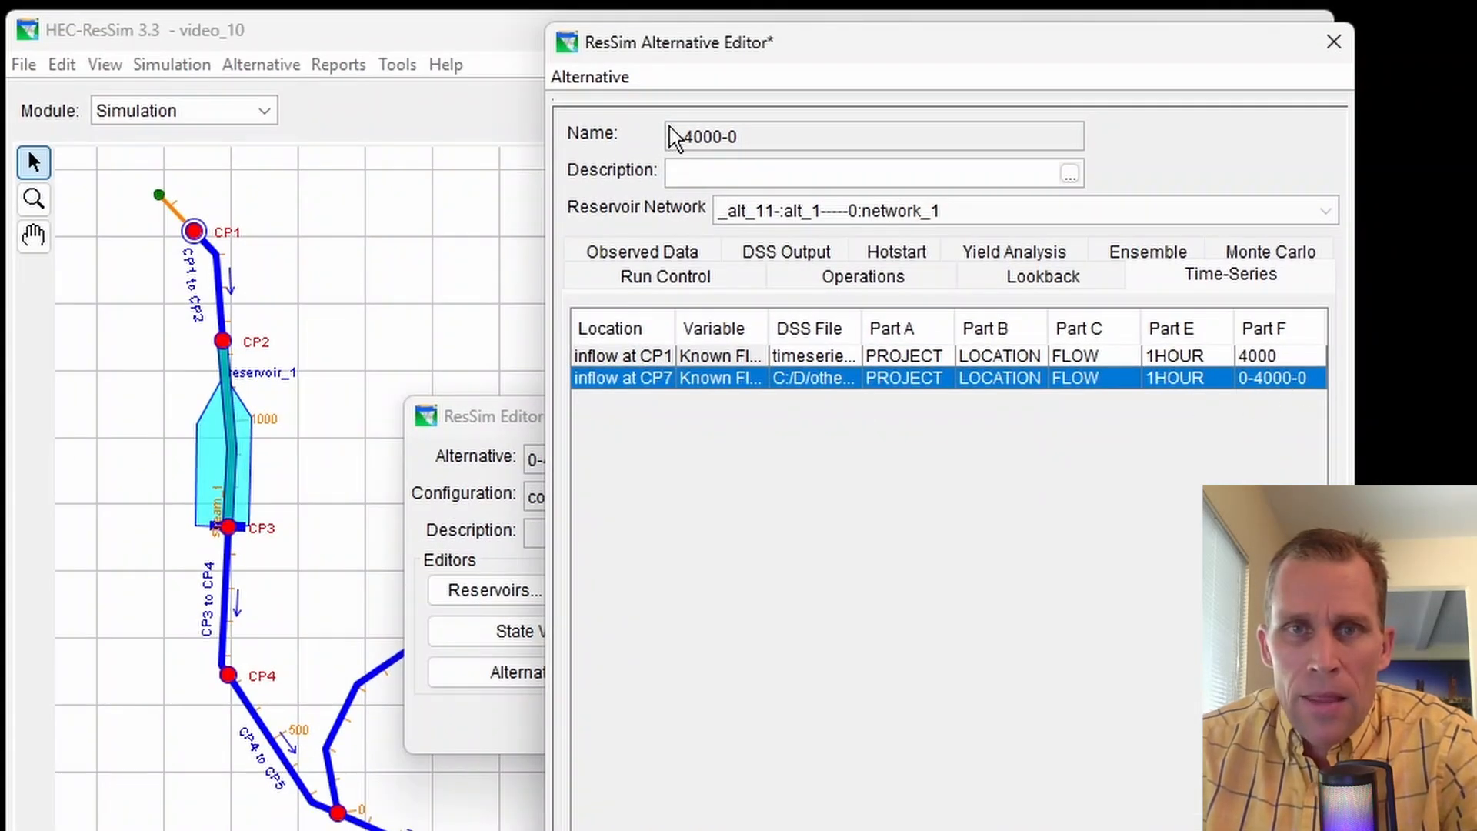
Save the trial's alternative and close both the Alternative Editor and the ResSim Editor
click(599, 78)
click(603, 113)
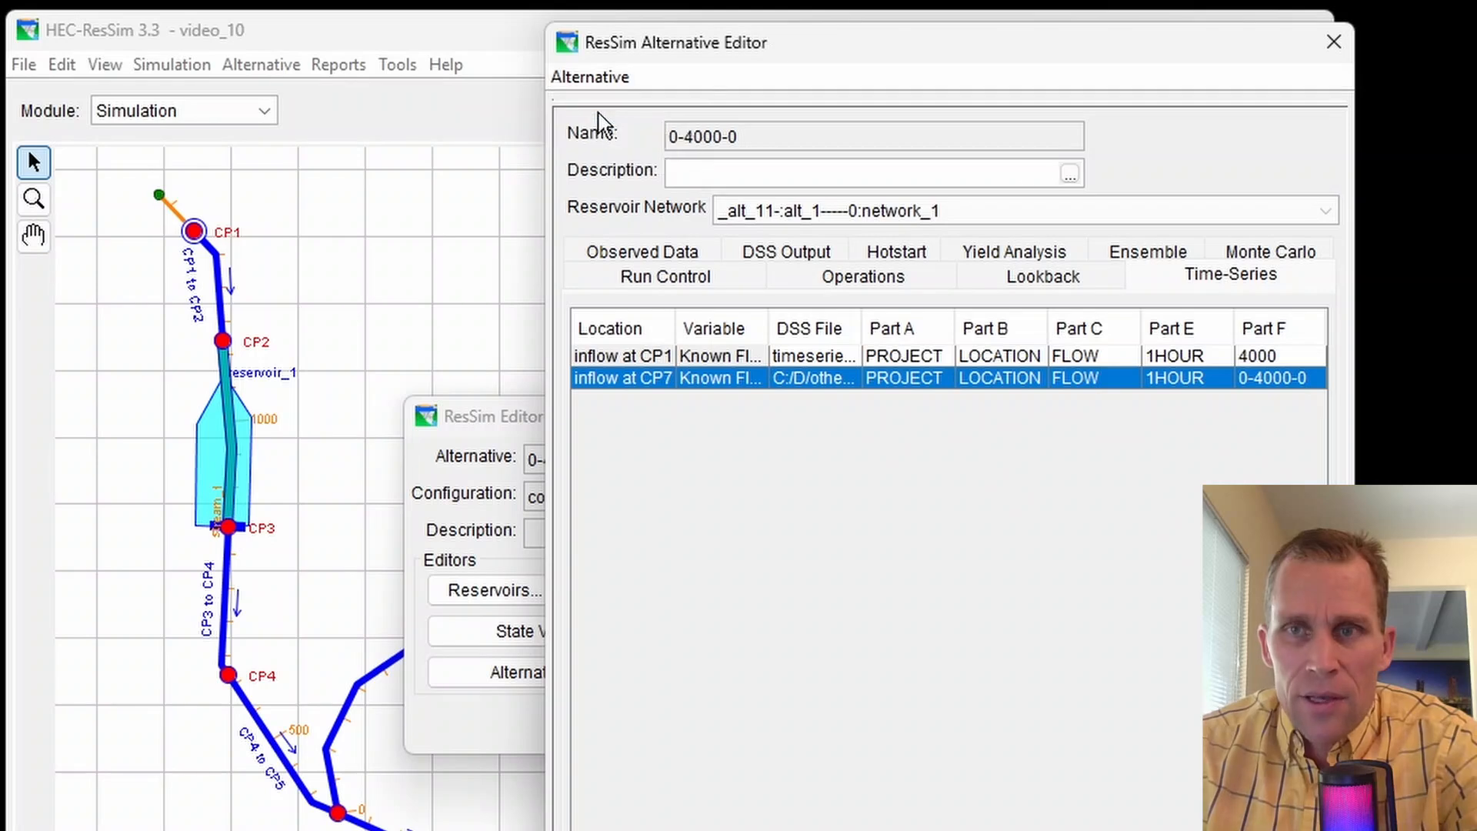
click(1333, 45)
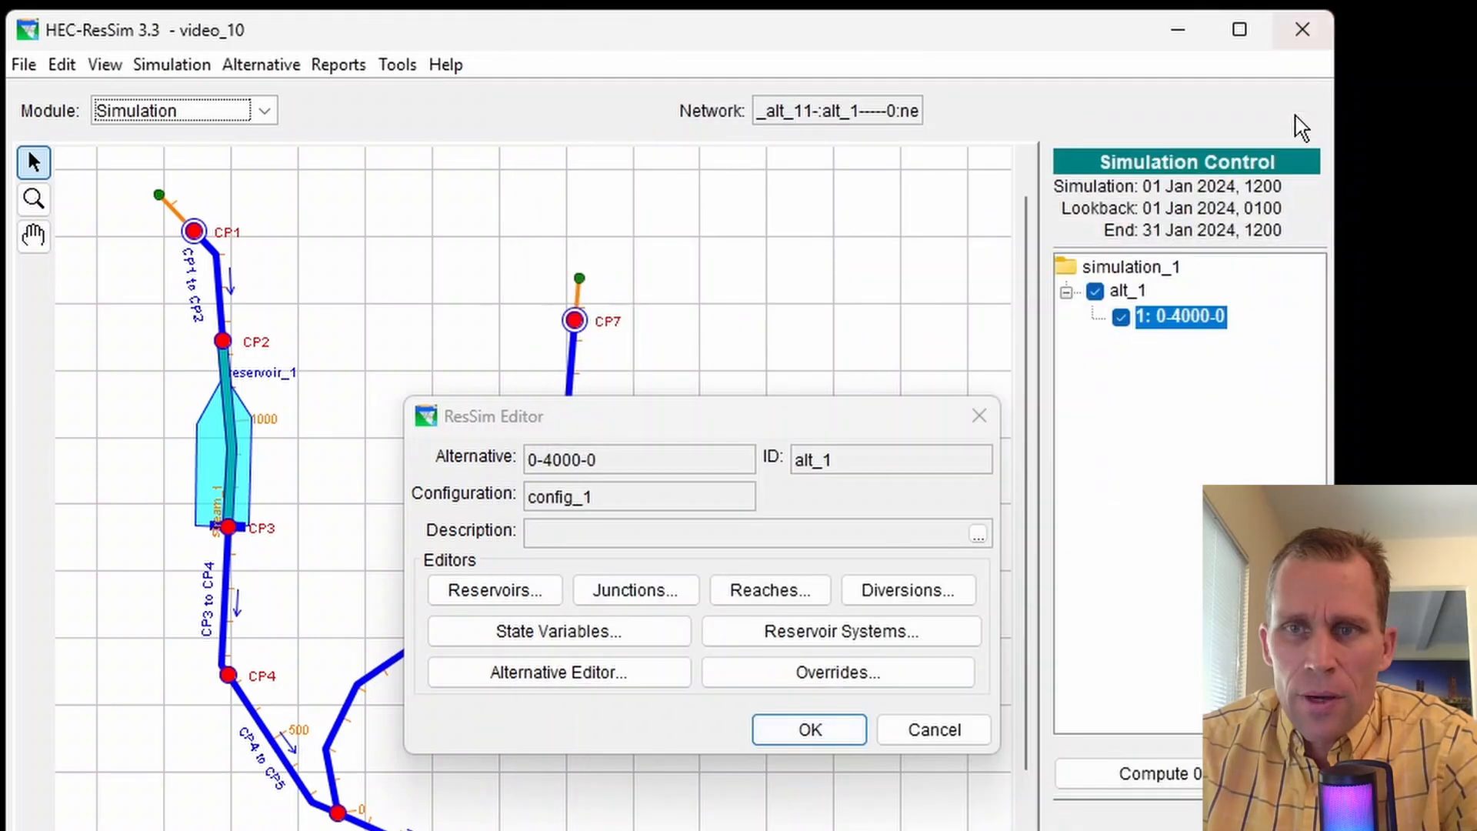
click(808, 728)
Try to compute trial 0-4000-0 of alt_1 in simulation_1
right_click(1171, 329)
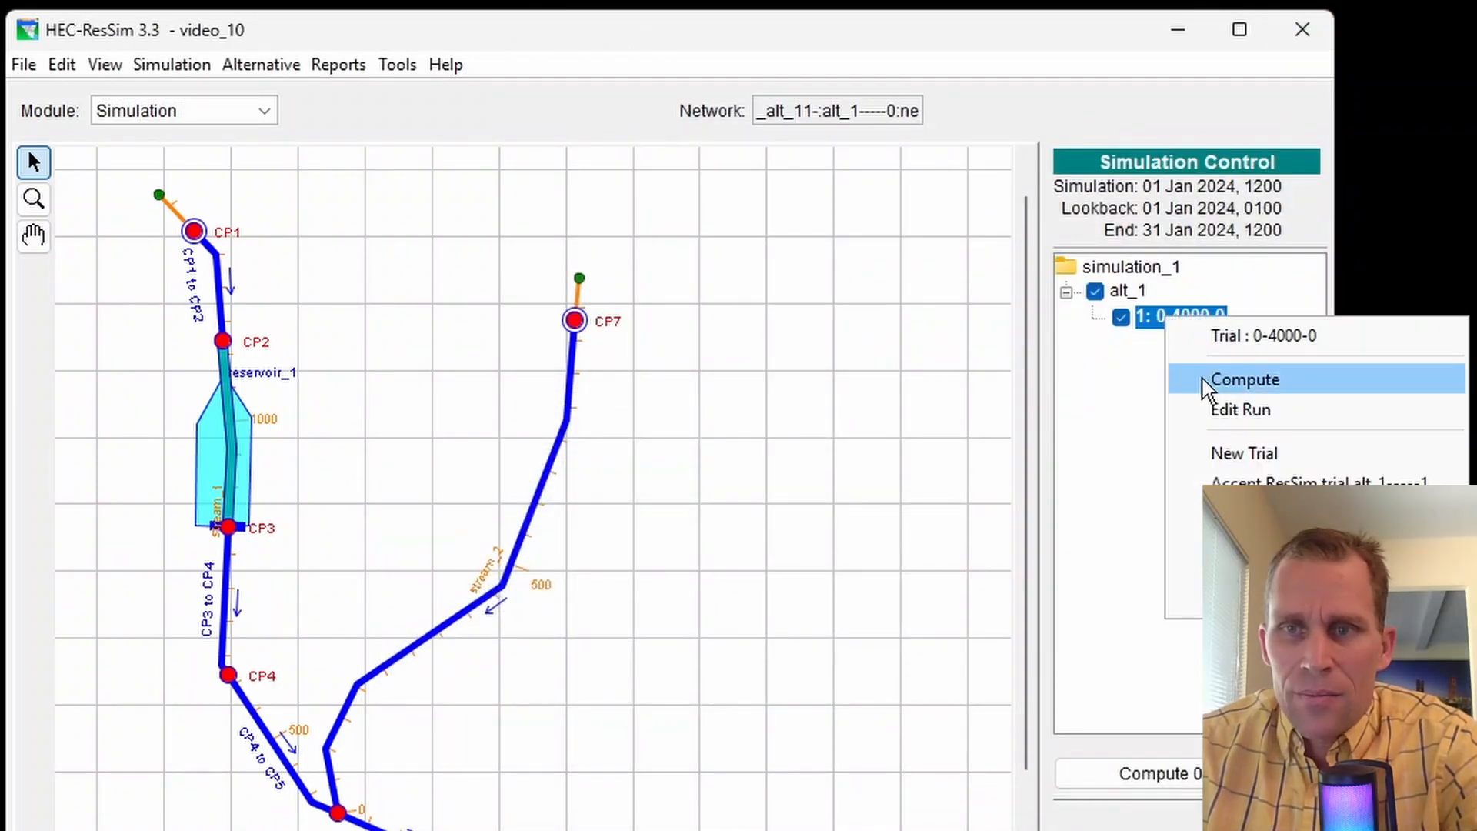
click(1146, 415)
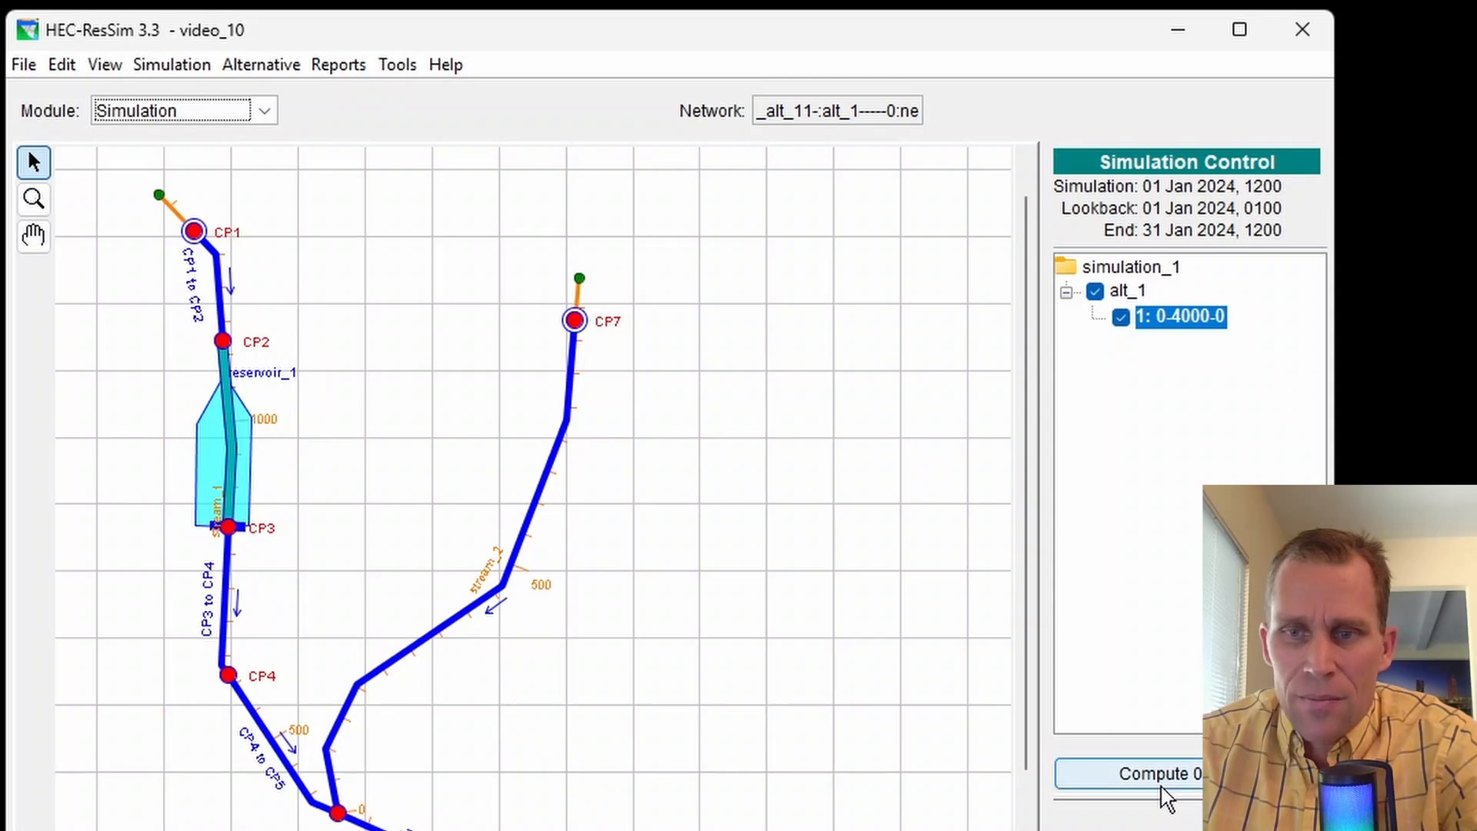
right_click(1163, 321)
click(1223, 385)
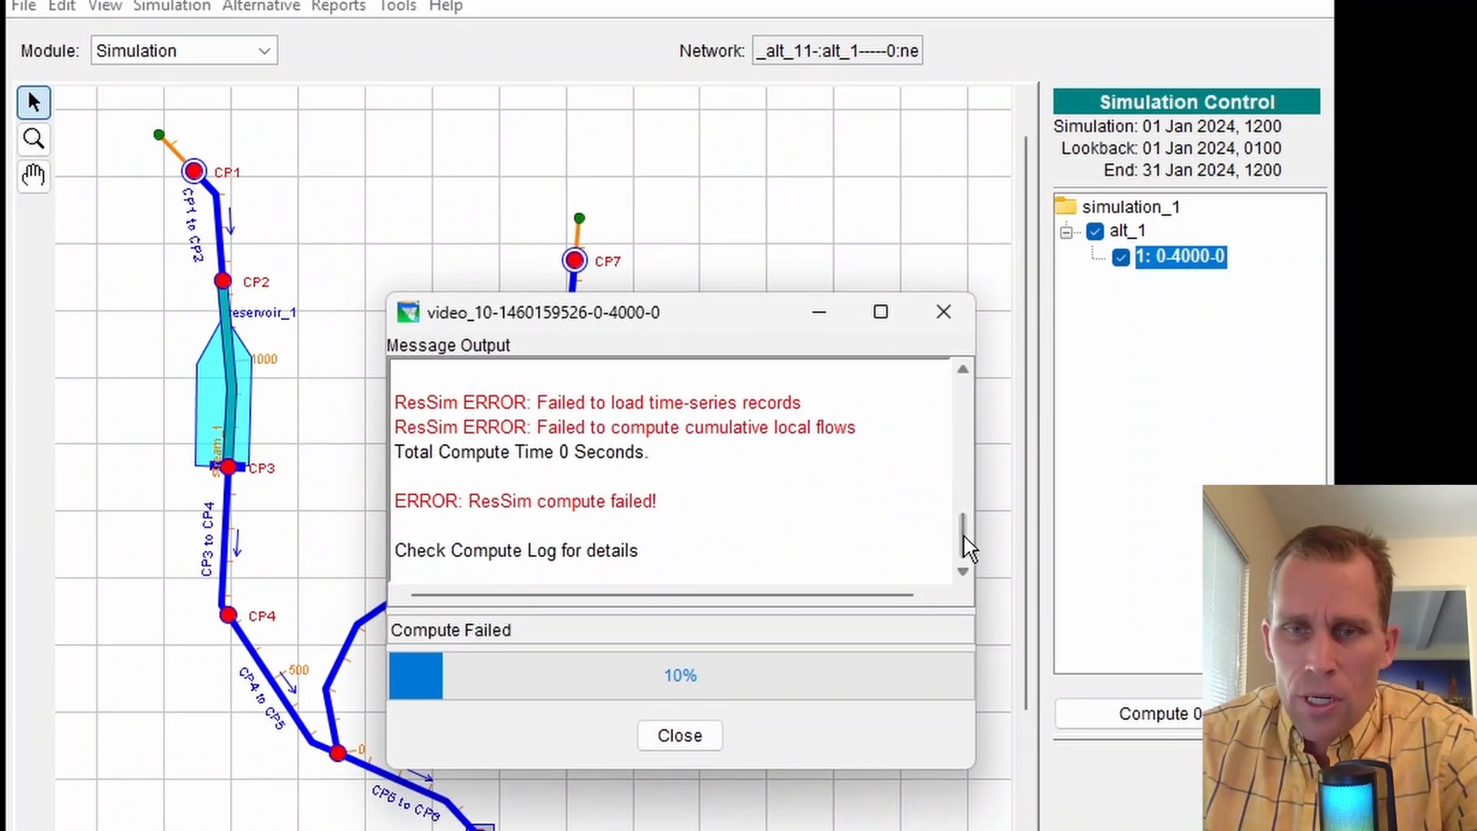
Examine the compute messages for the CP7 inflow's DSS file and path, then close the message window
drag(963, 577, 963, 488)
drag(853, 562, 941, 543)
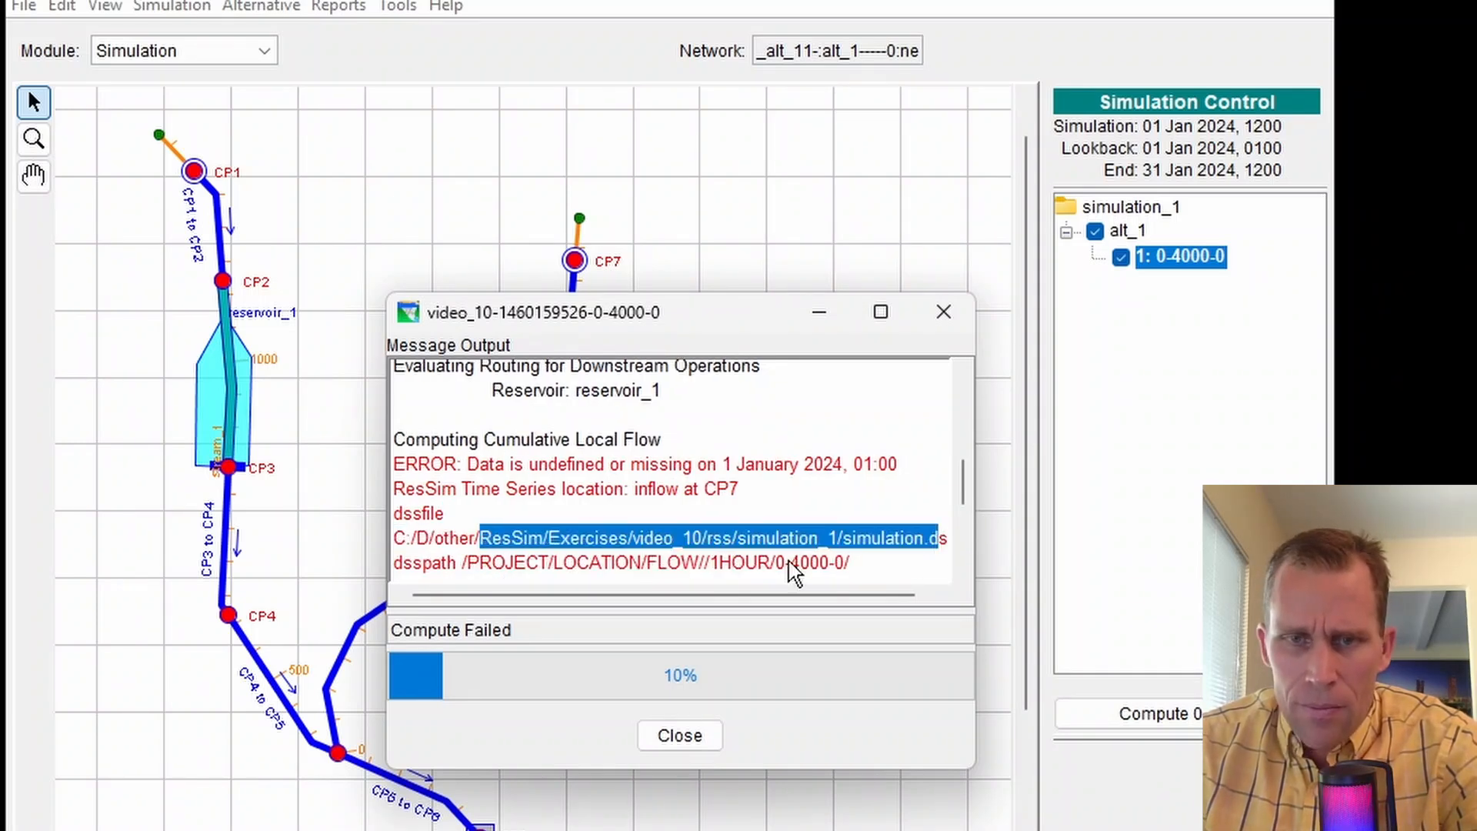
click(692, 556)
drag(702, 553, 737, 543)
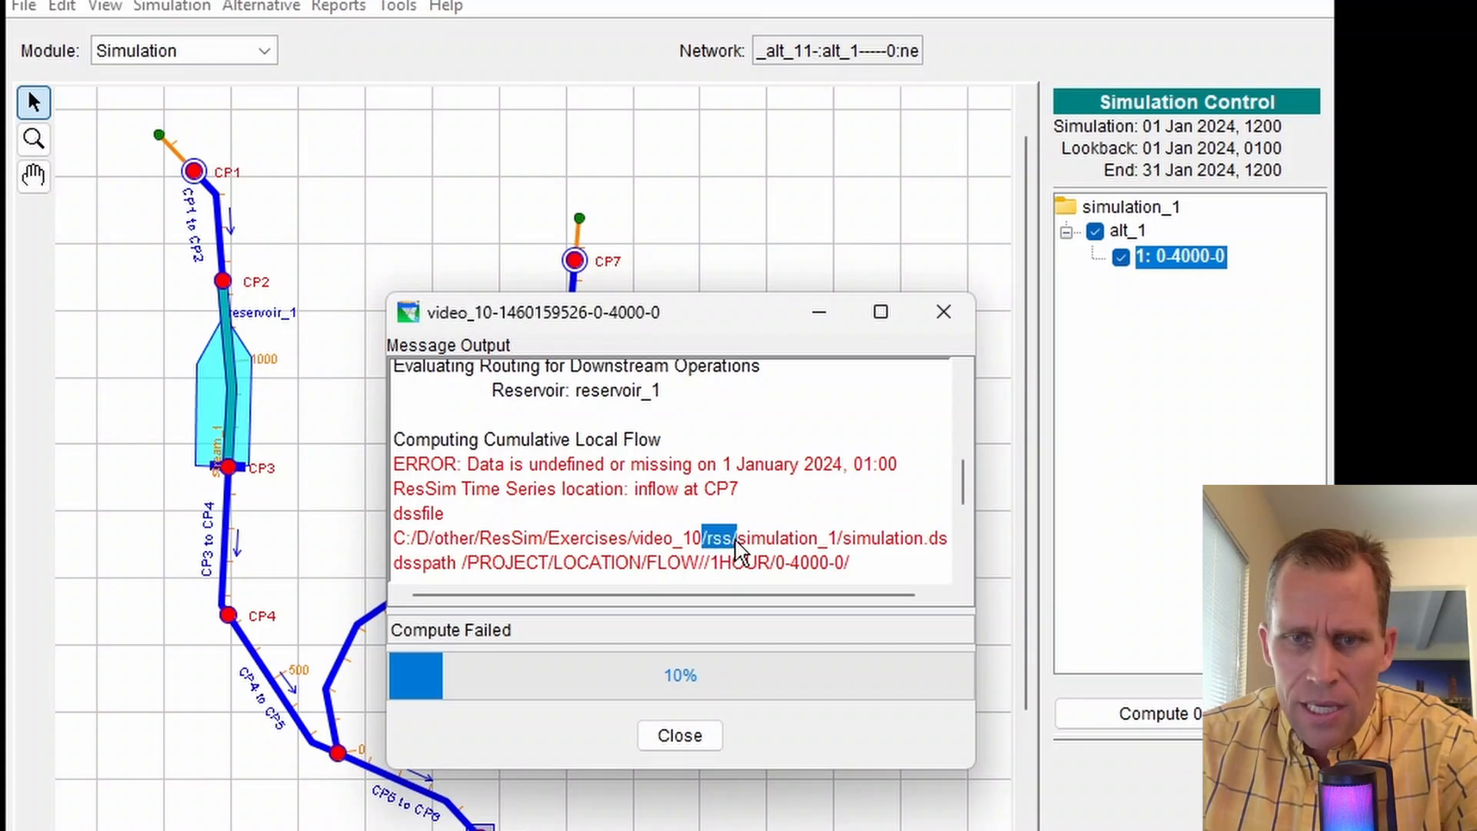
click(946, 313)
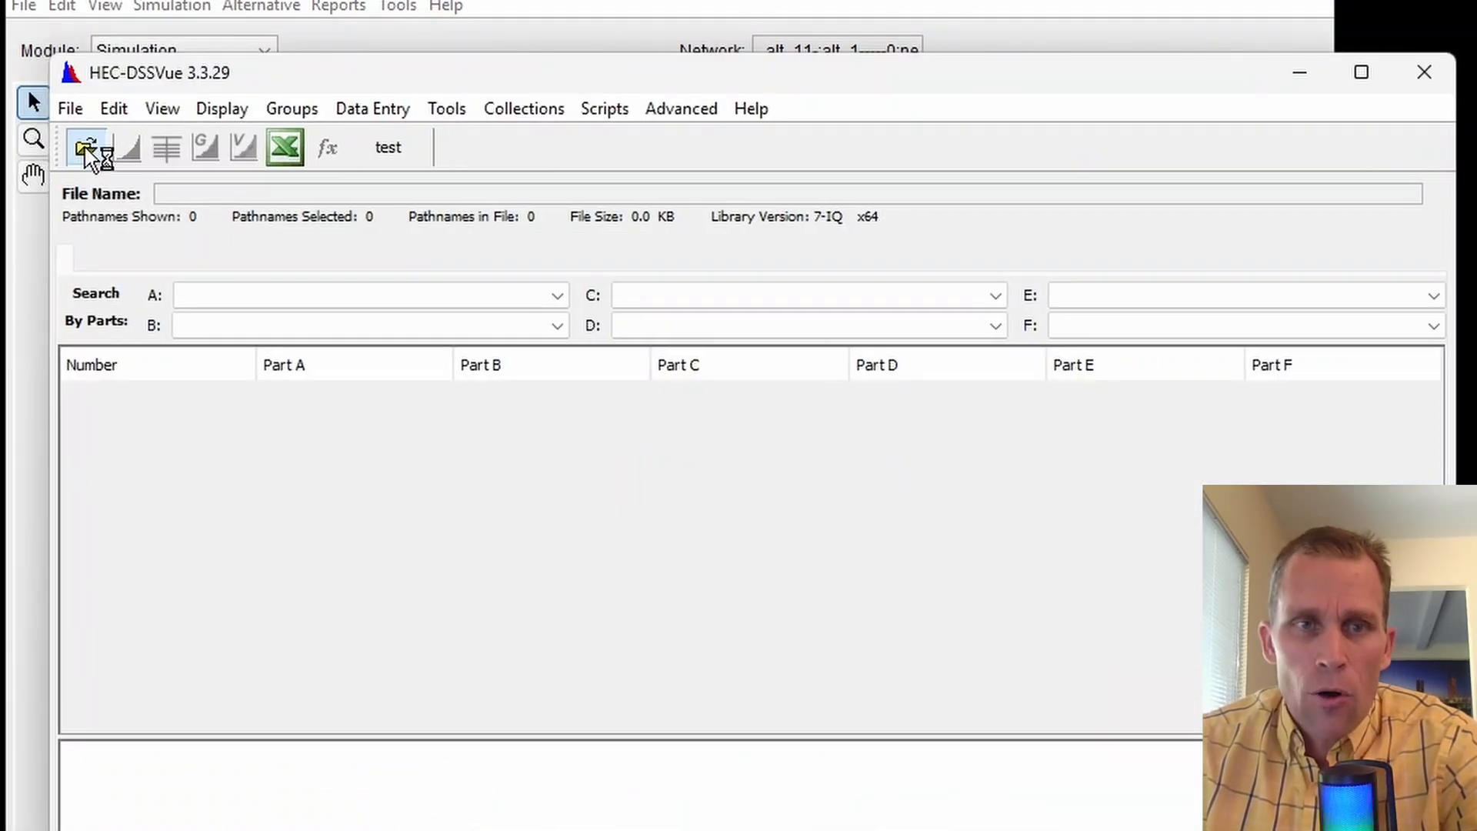
Open timeseries_data.dss from the video_10 folder in HEC-DSSVue
click(86, 147)
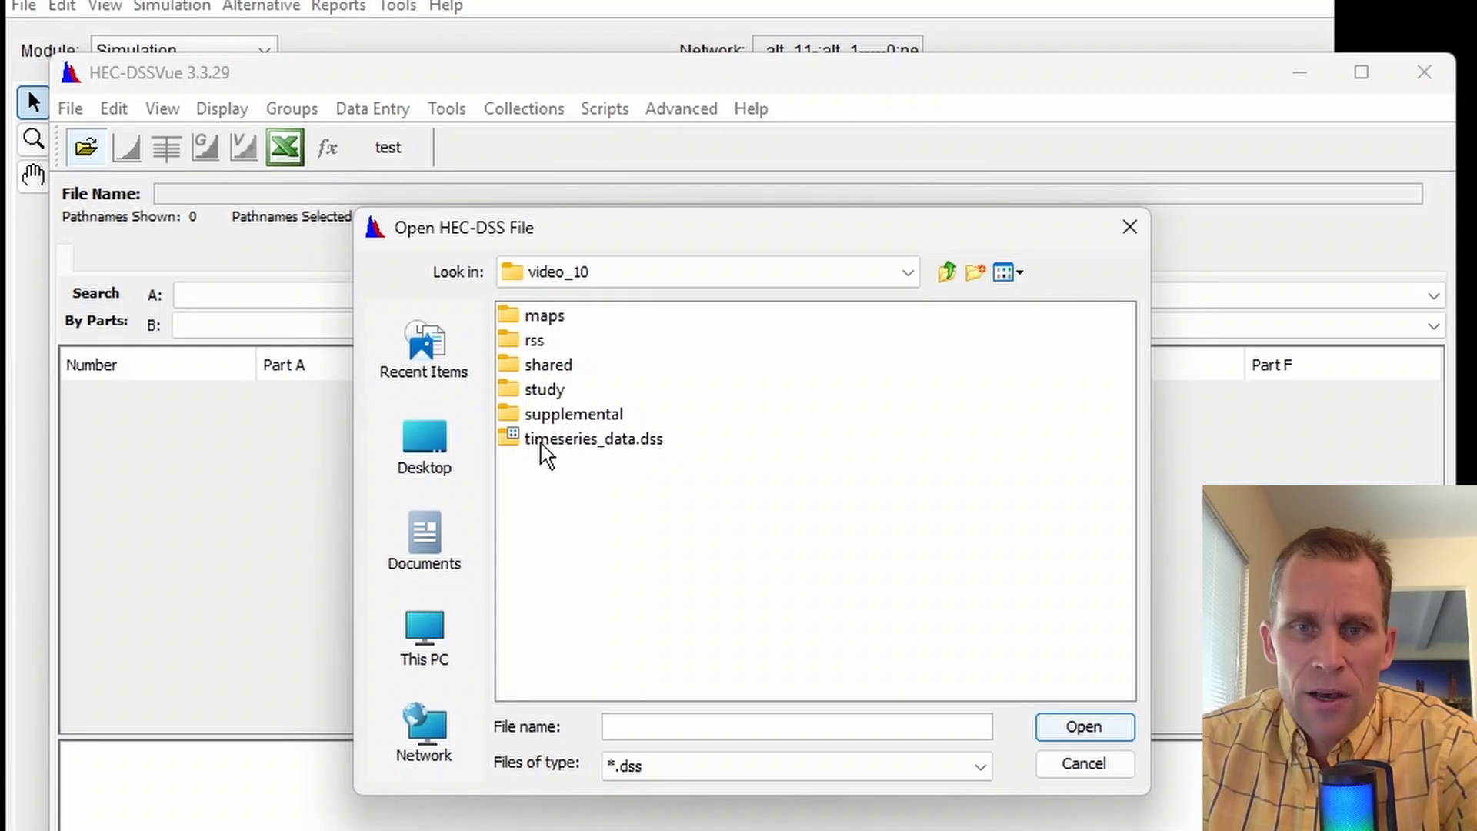
click(545, 444)
click(1083, 731)
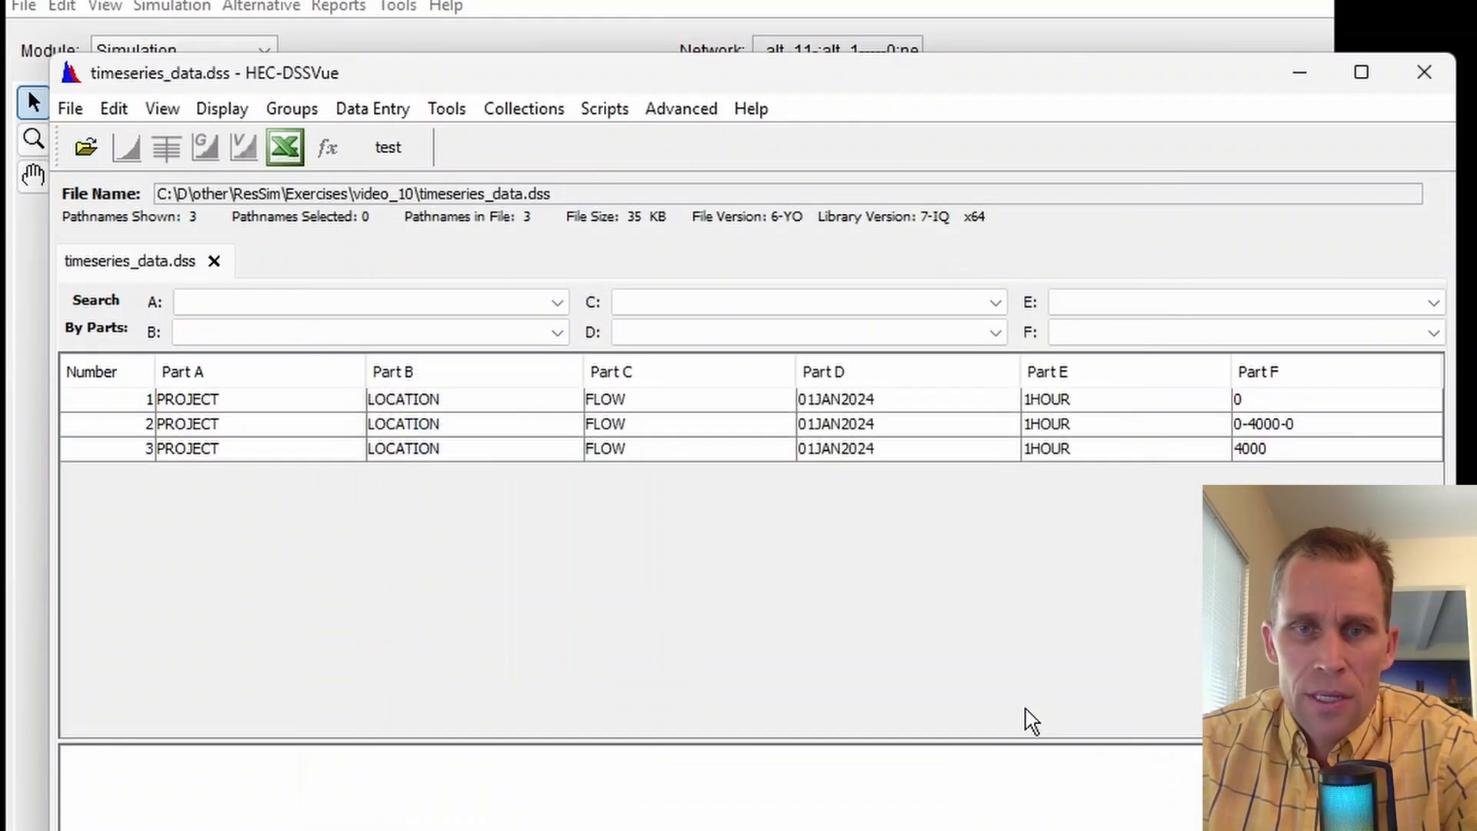
Copy all three flow records into simulation.dss in rss/simulation_1, overwriting existing records, and close HEC-DSSVue
drag(611, 374, 606, 437)
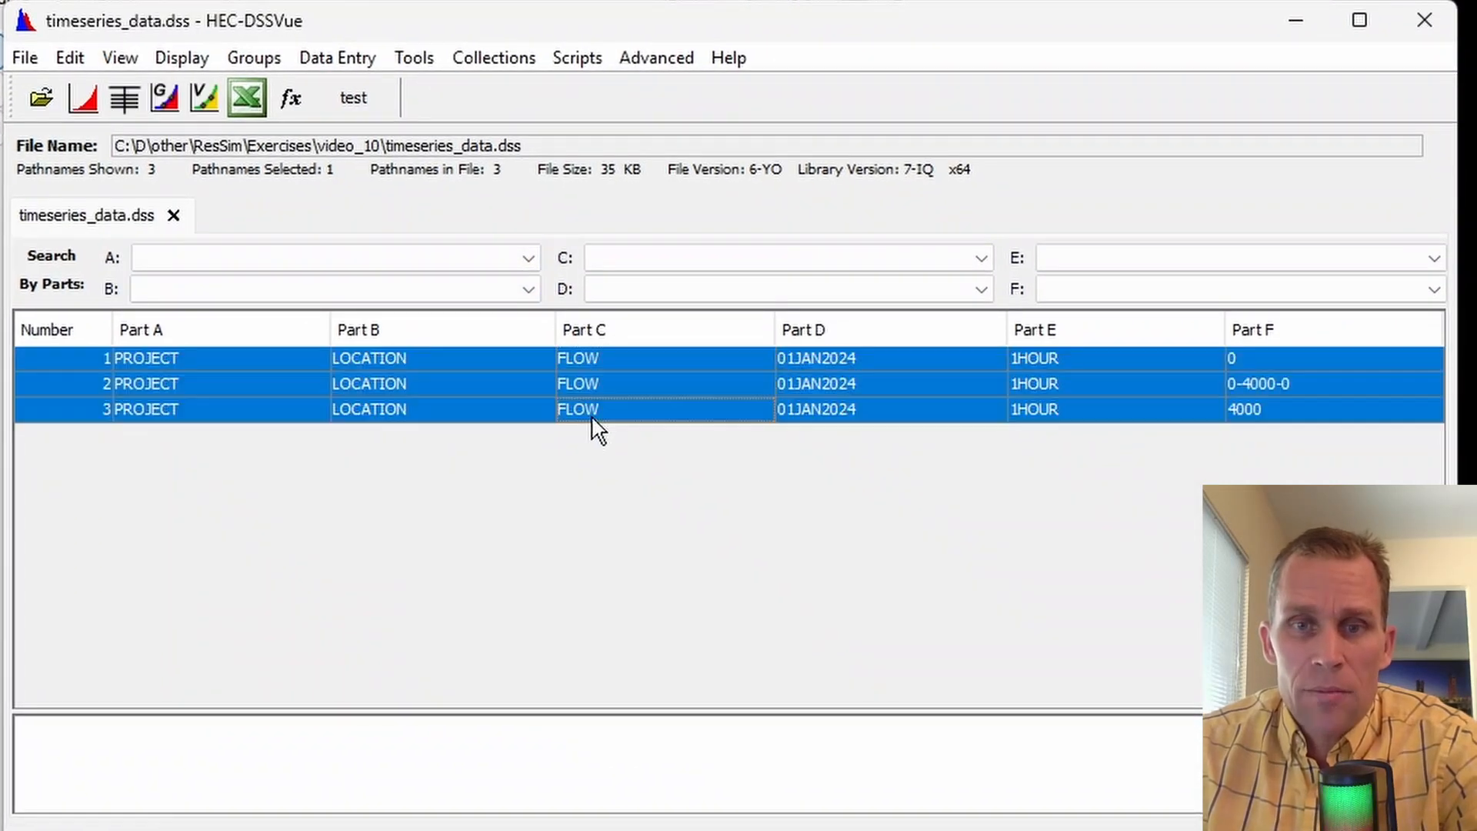
click(70, 58)
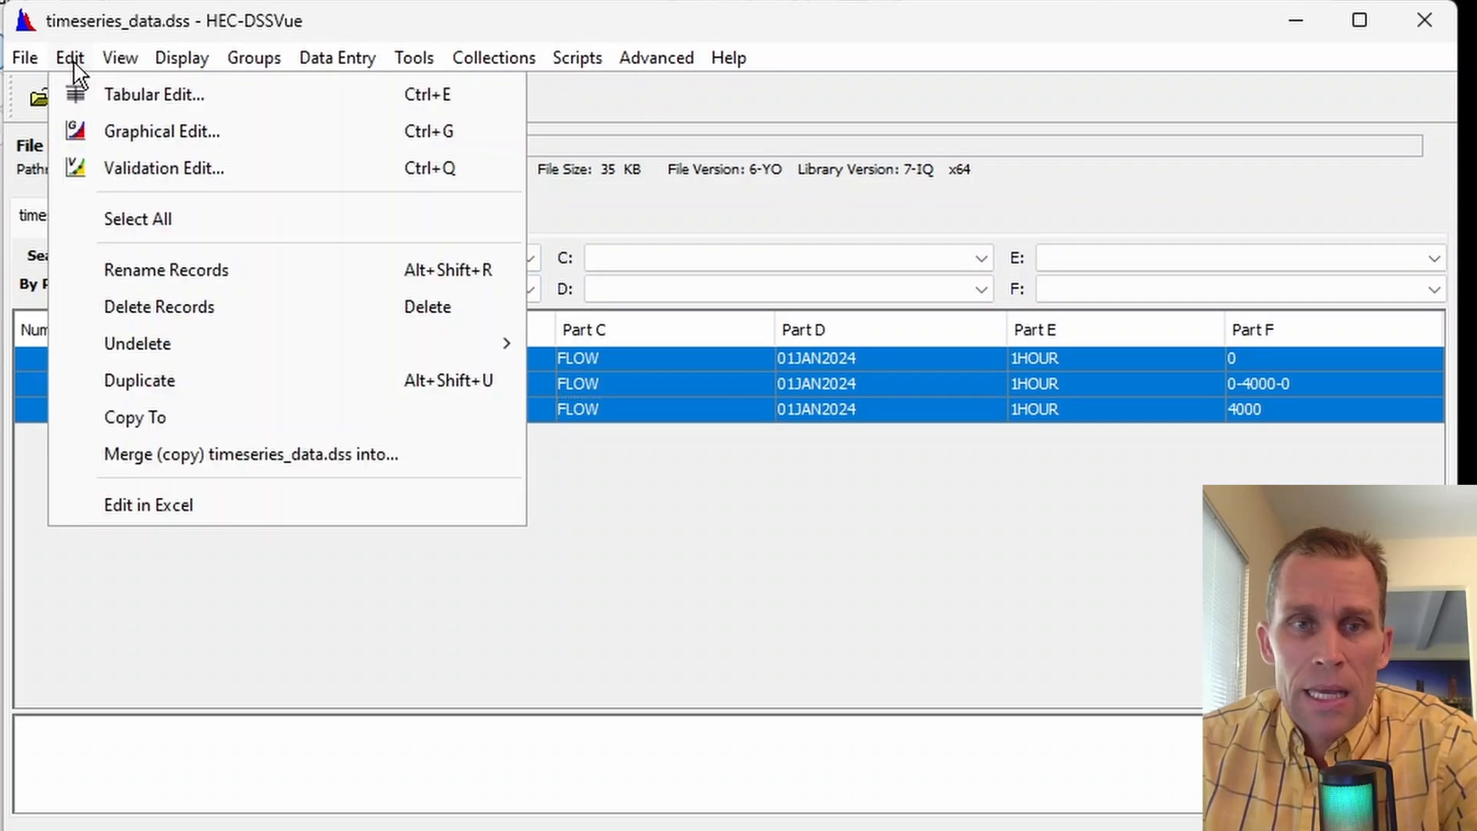
click(149, 414)
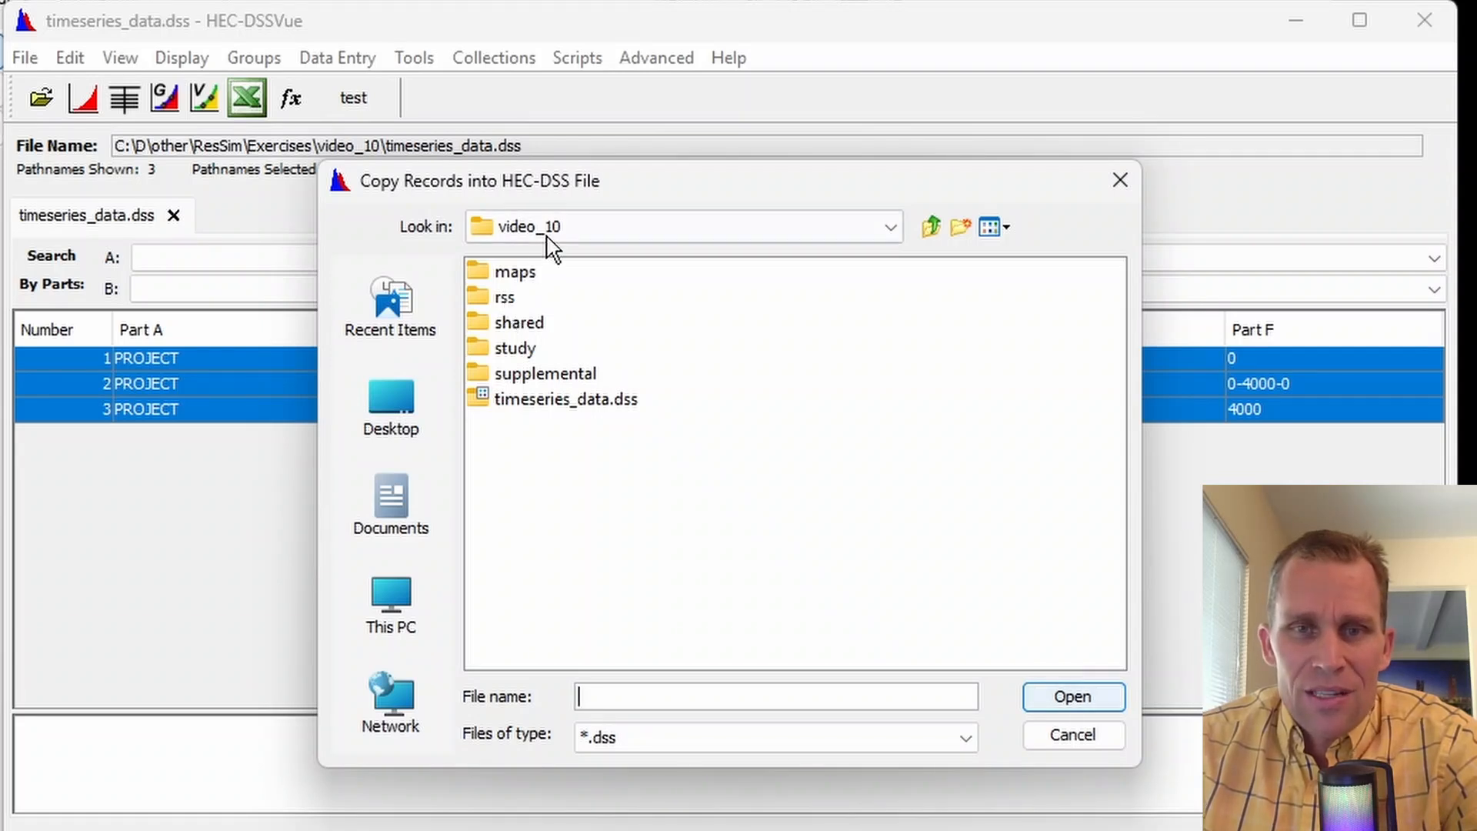
double_click(508, 300)
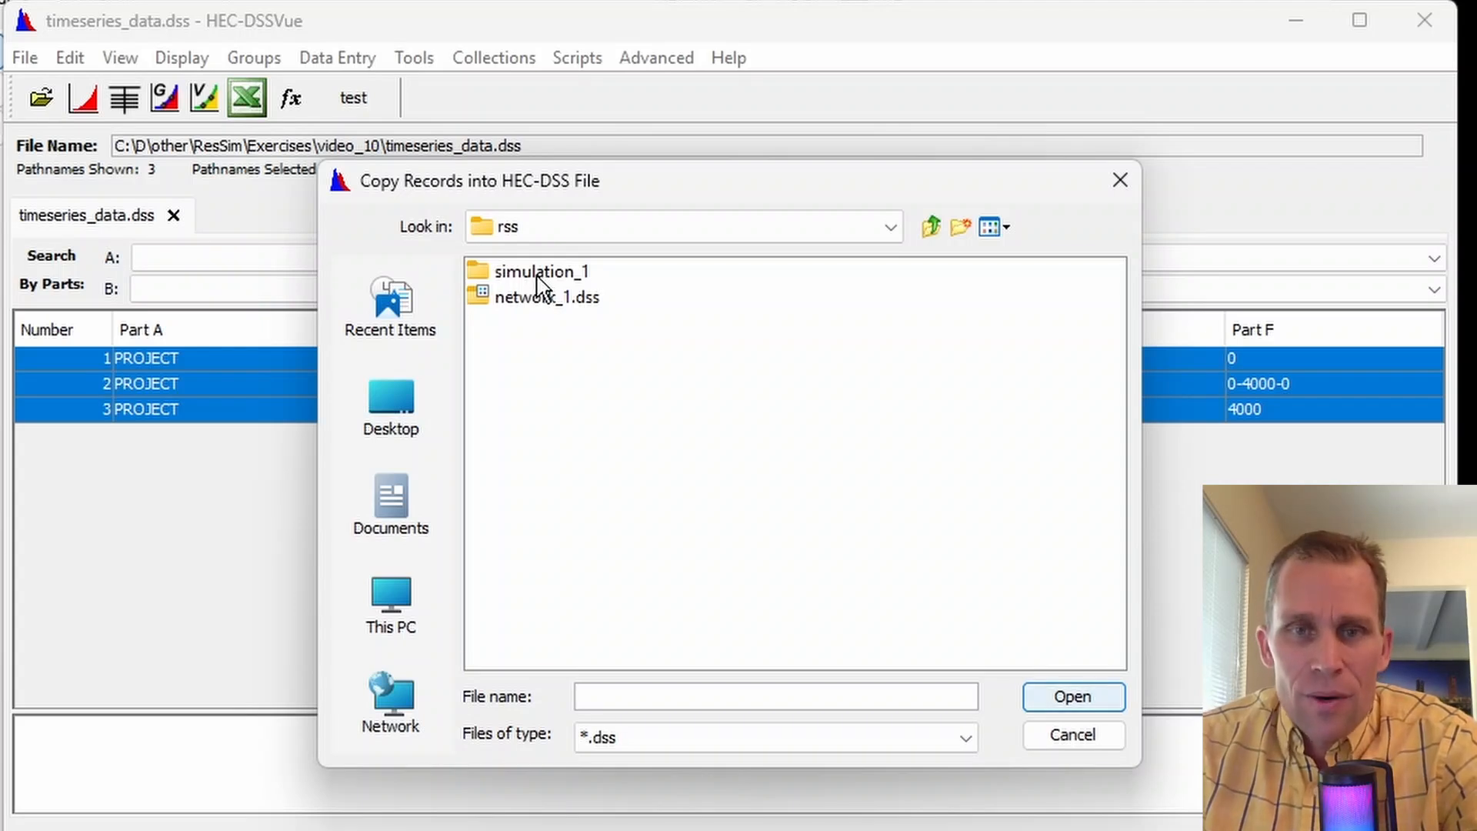
double_click(537, 277)
click(527, 406)
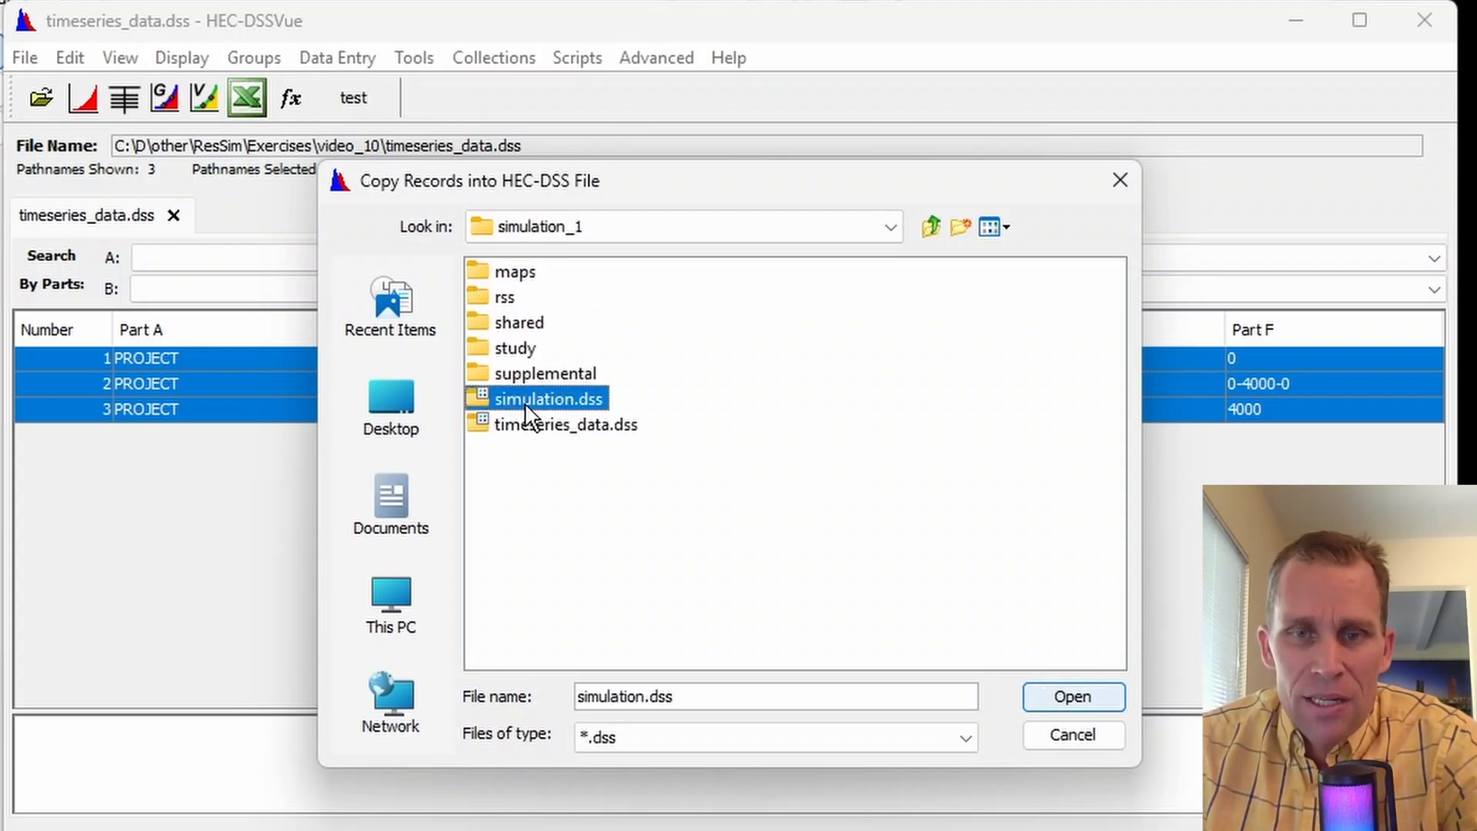
click(1056, 698)
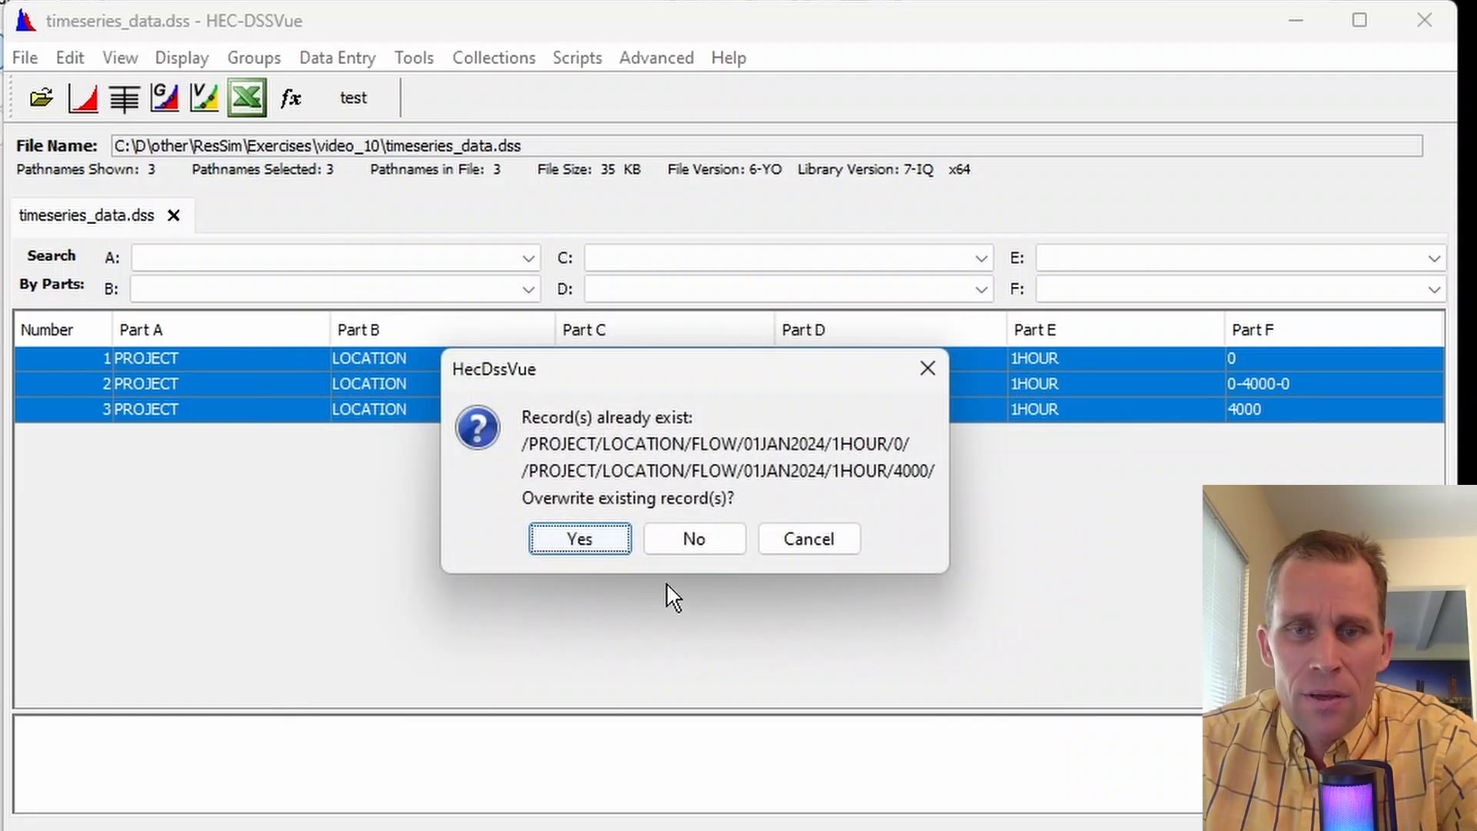
click(581, 540)
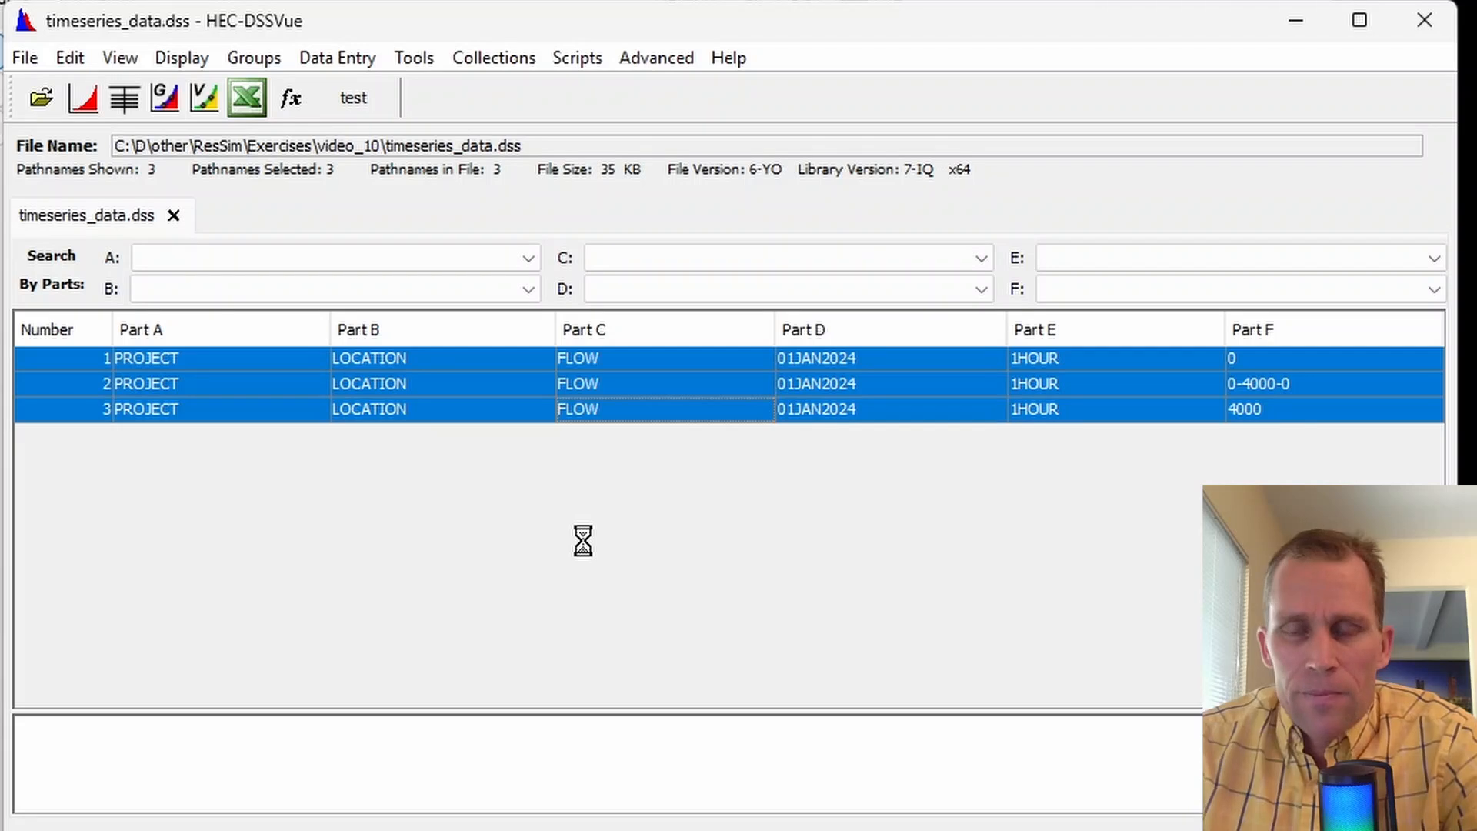
click(696, 512)
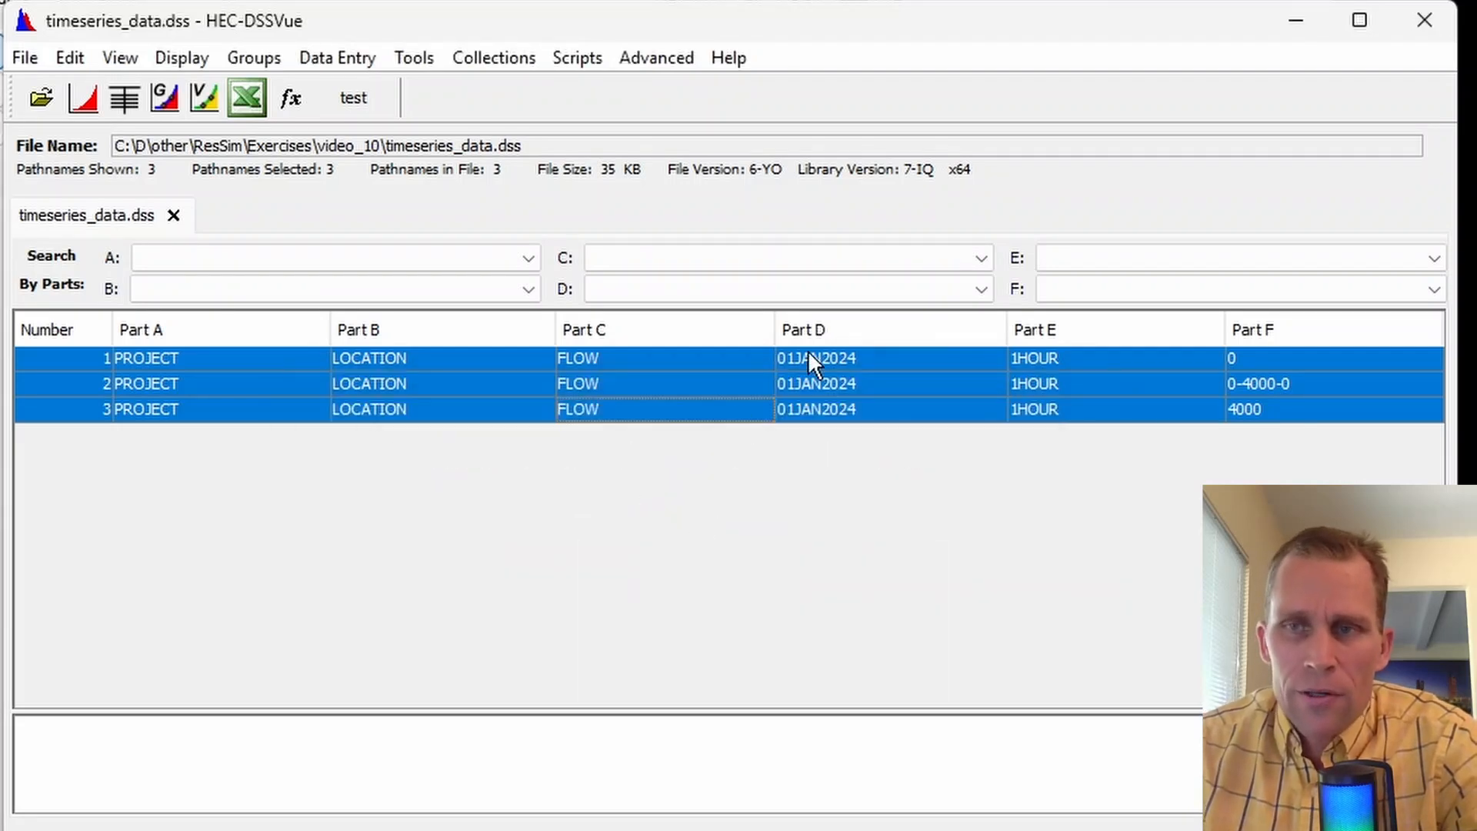
click(1425, 21)
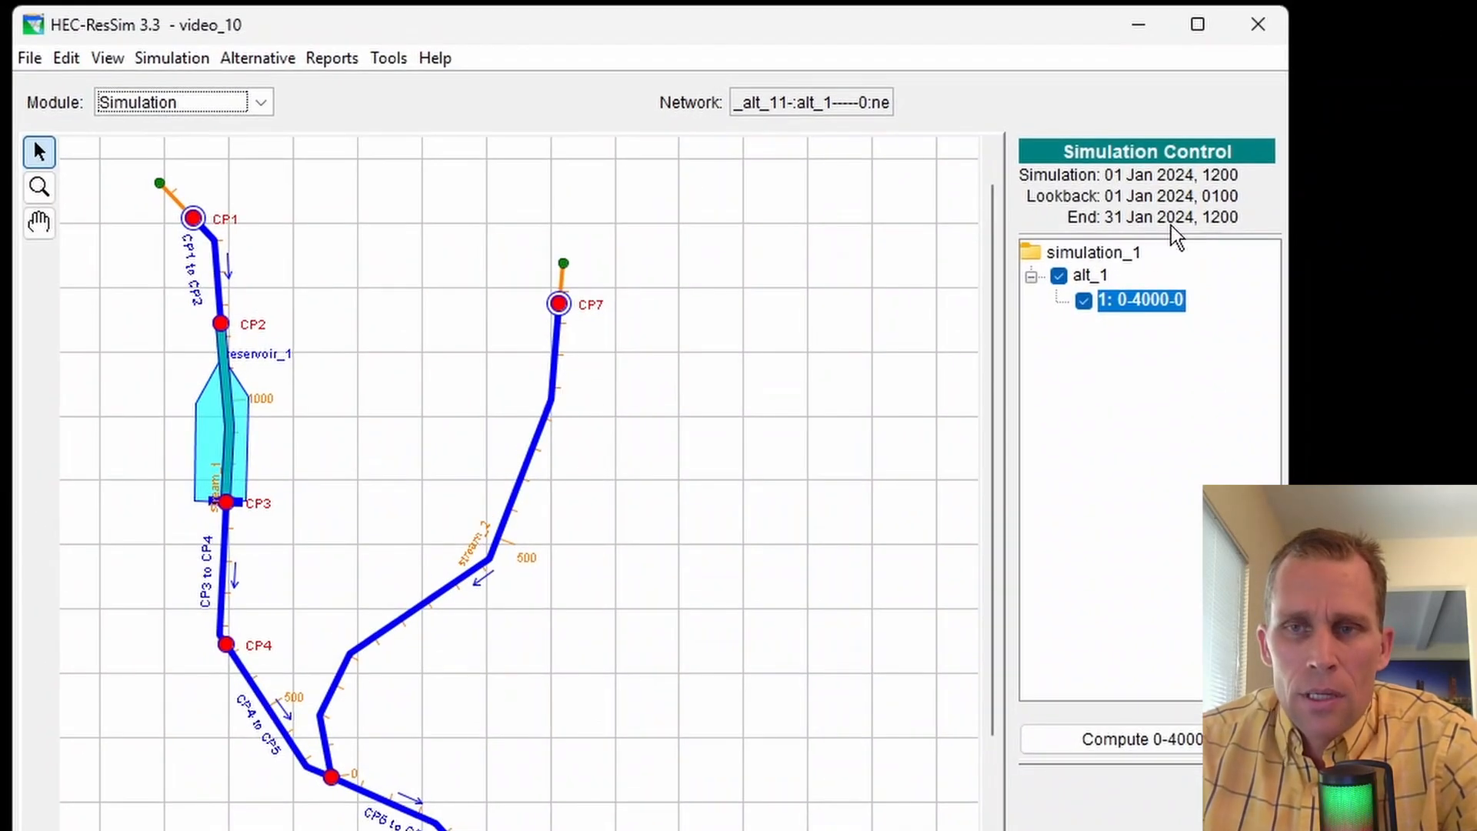
In HEC-ResSim, open the DSS path selection for the inflow at CP7 in trial 0-4000-0's alternative
right_click(1123, 299)
click(1164, 388)
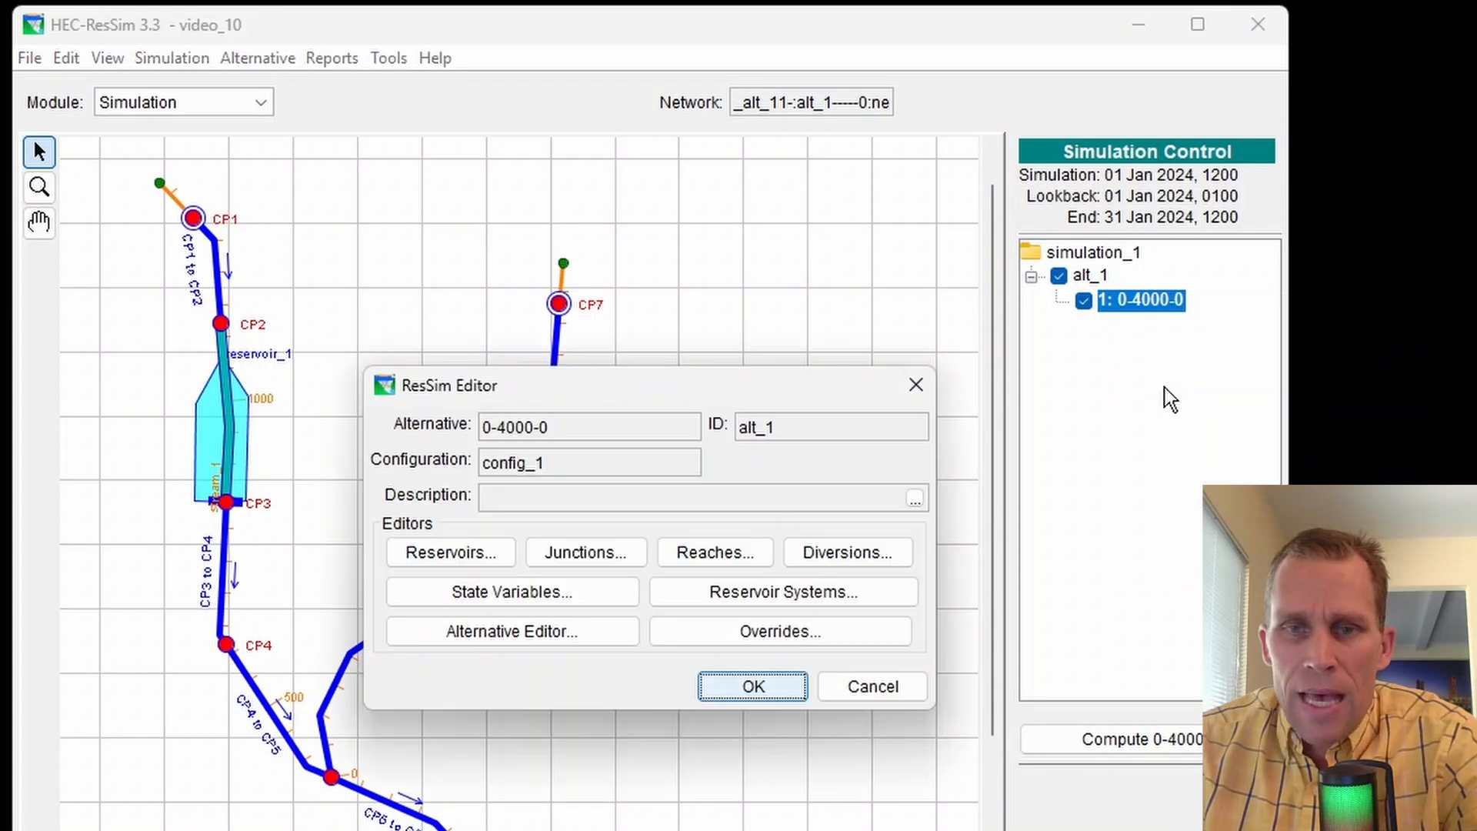
click(471, 638)
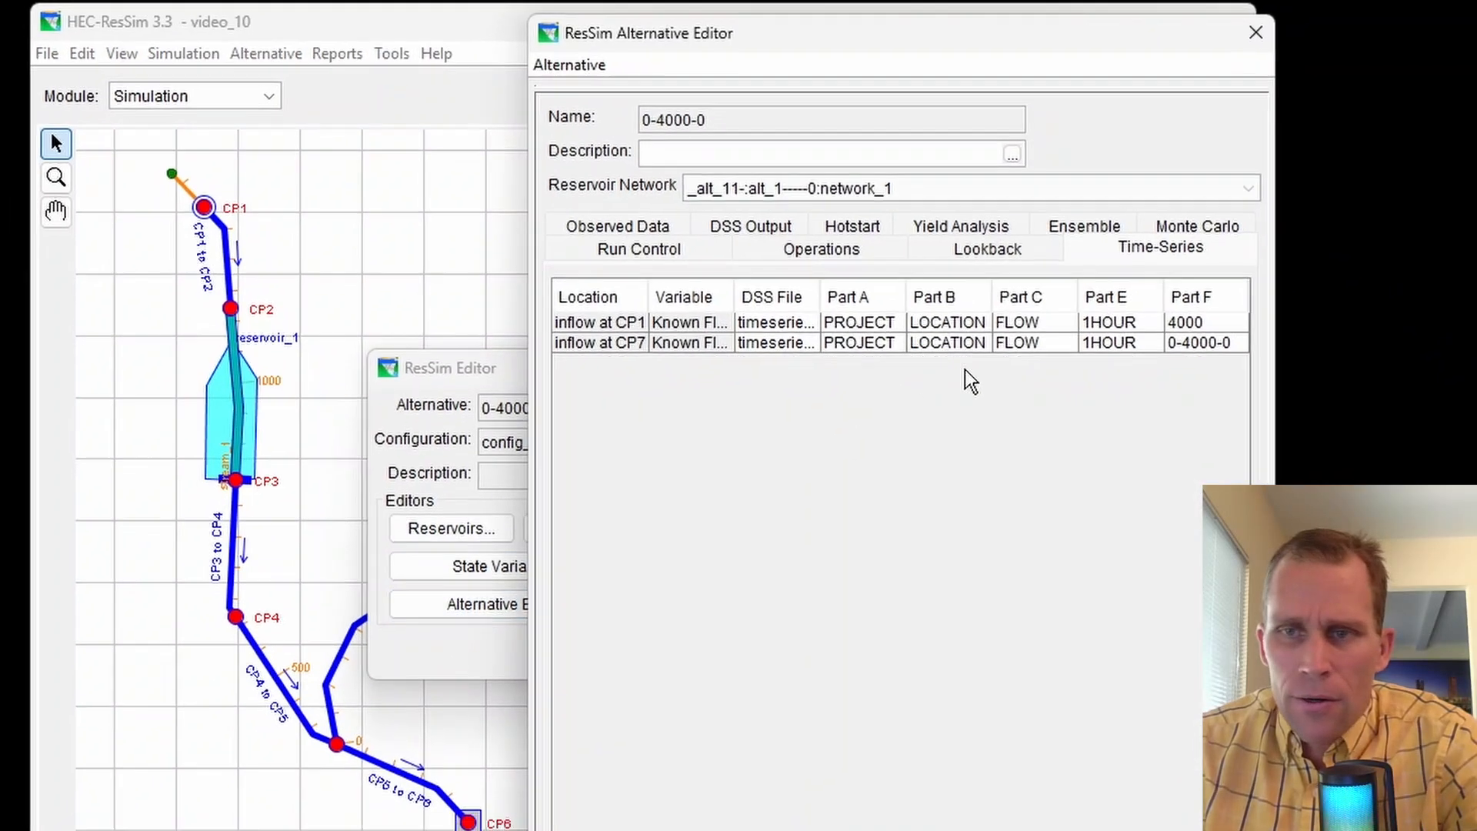
click(1082, 294)
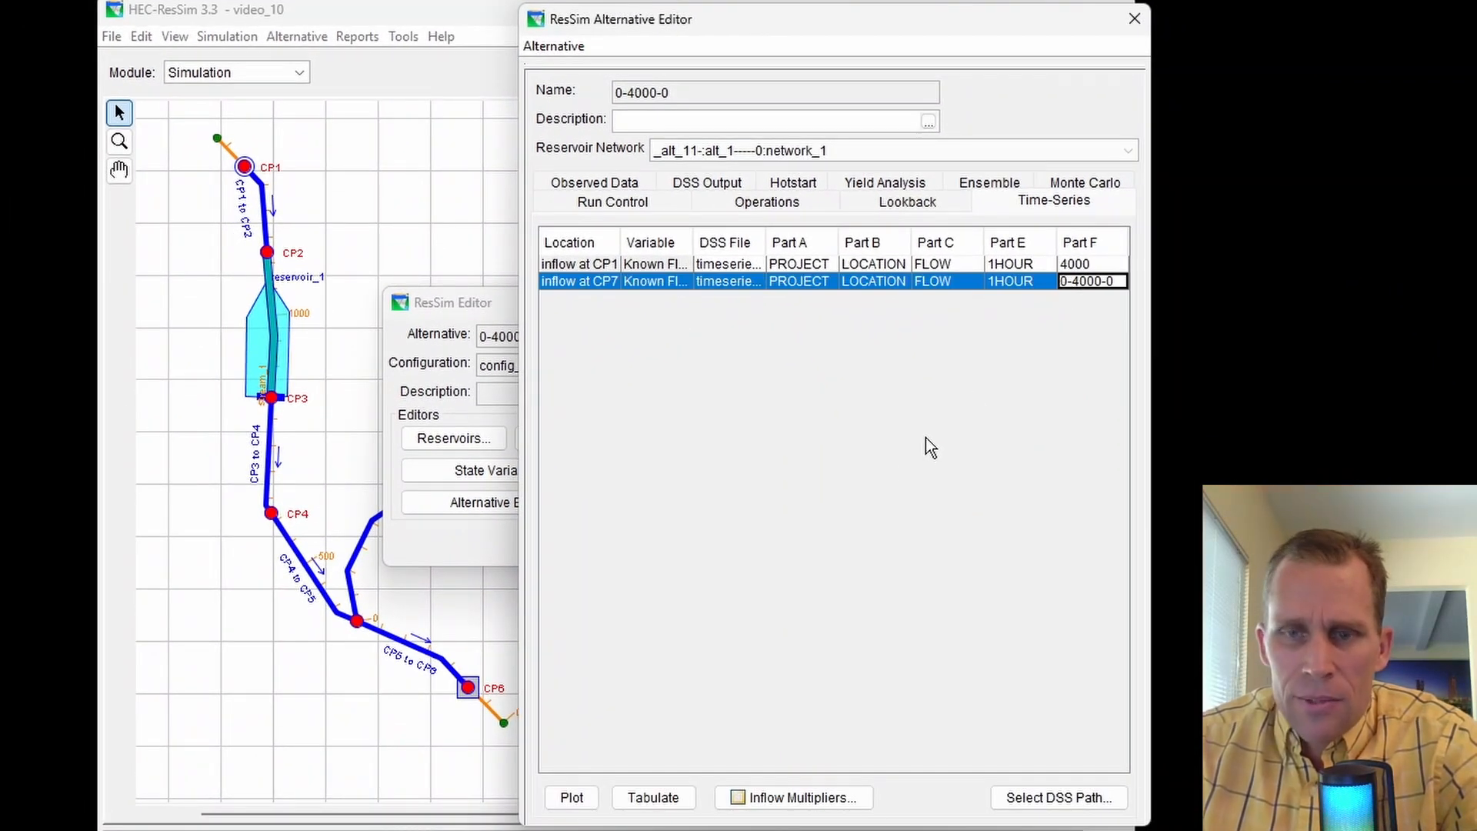
click(1054, 798)
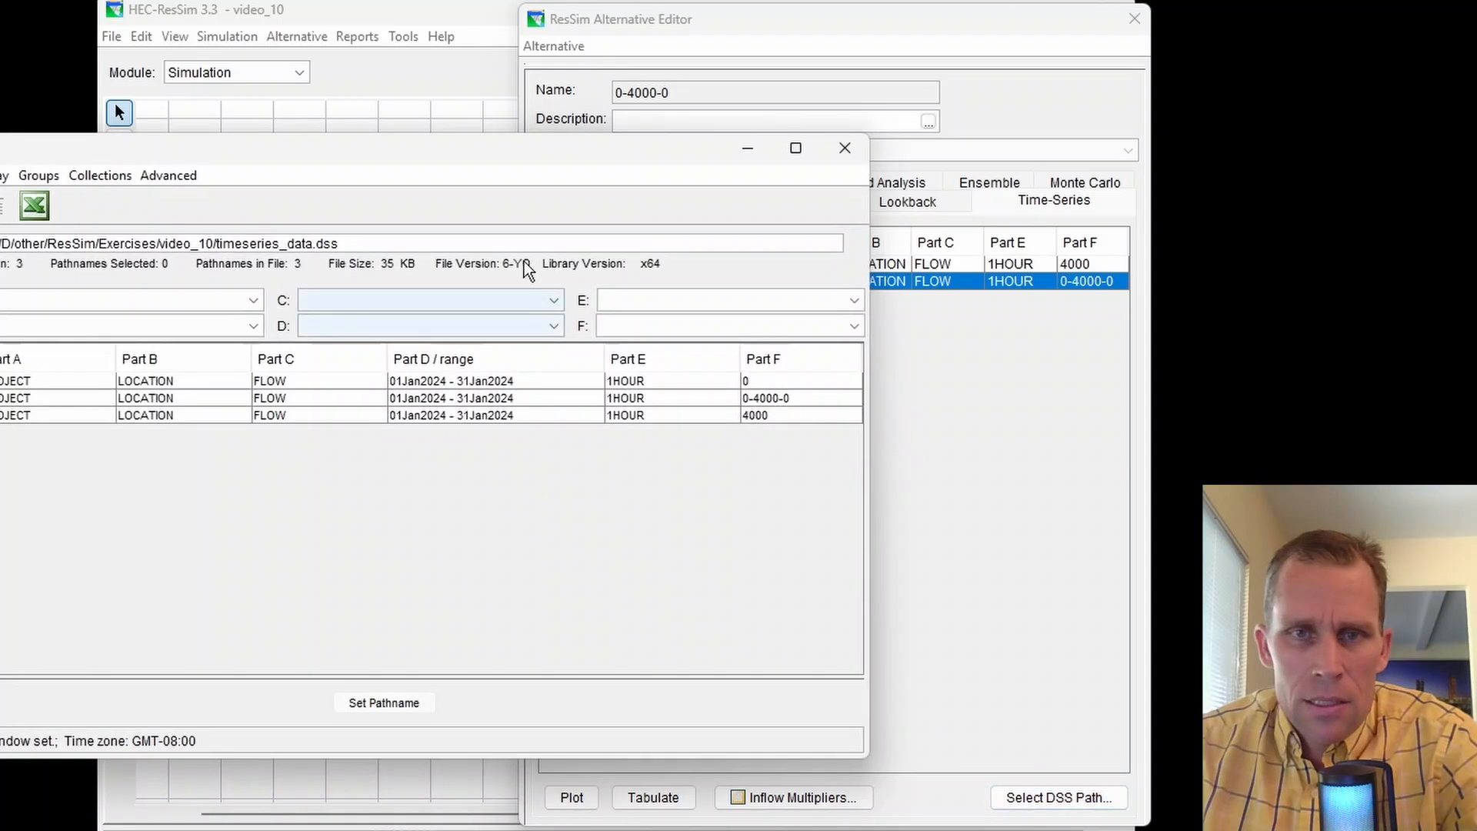
drag(515, 160, 728, 116)
click(570, 198)
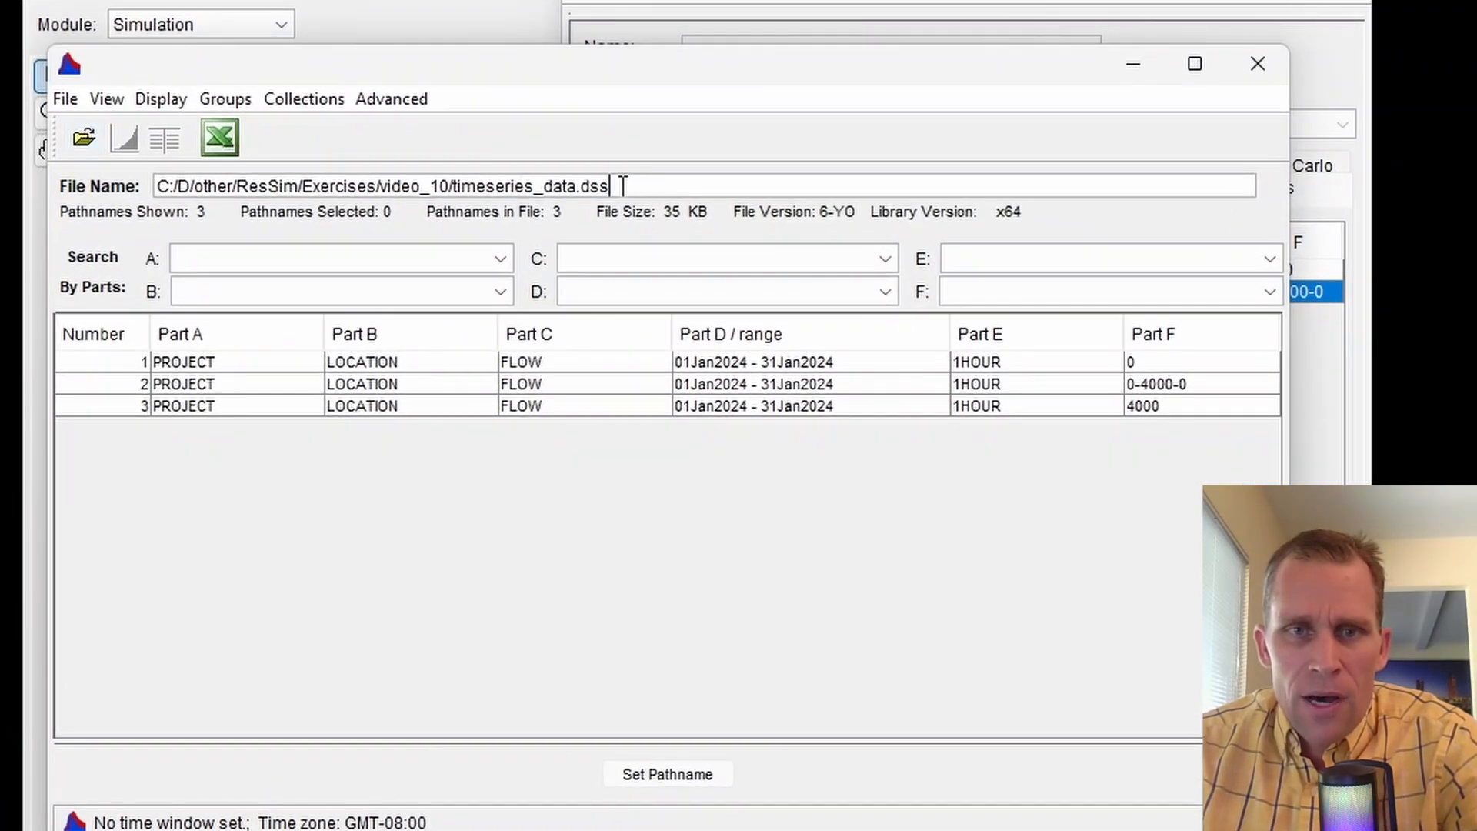
key(ctrl+a)
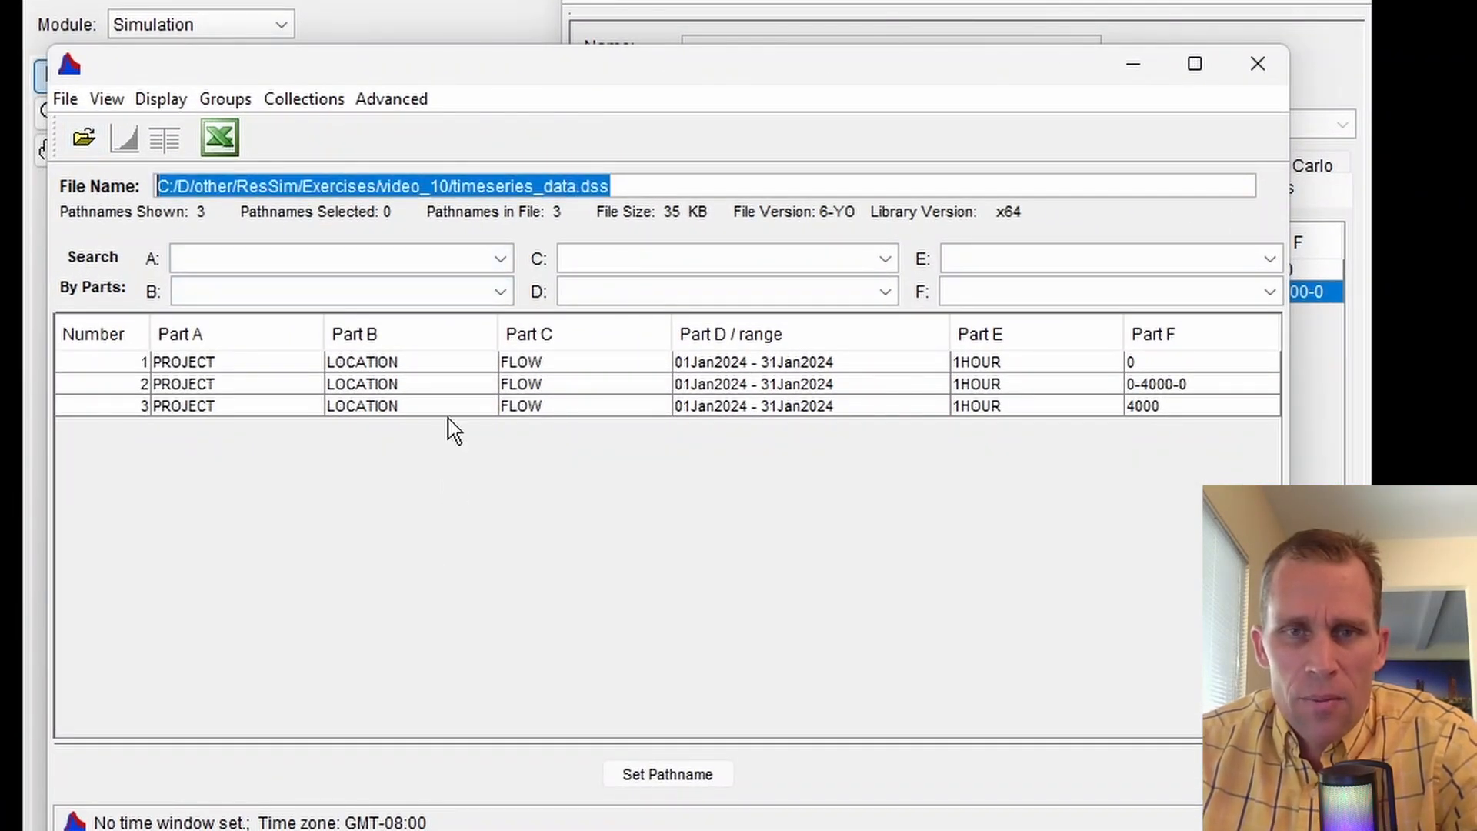
Load simulation.dss from the rss/simulation_1 folder as the source file for the CP7 inflow
click(84, 138)
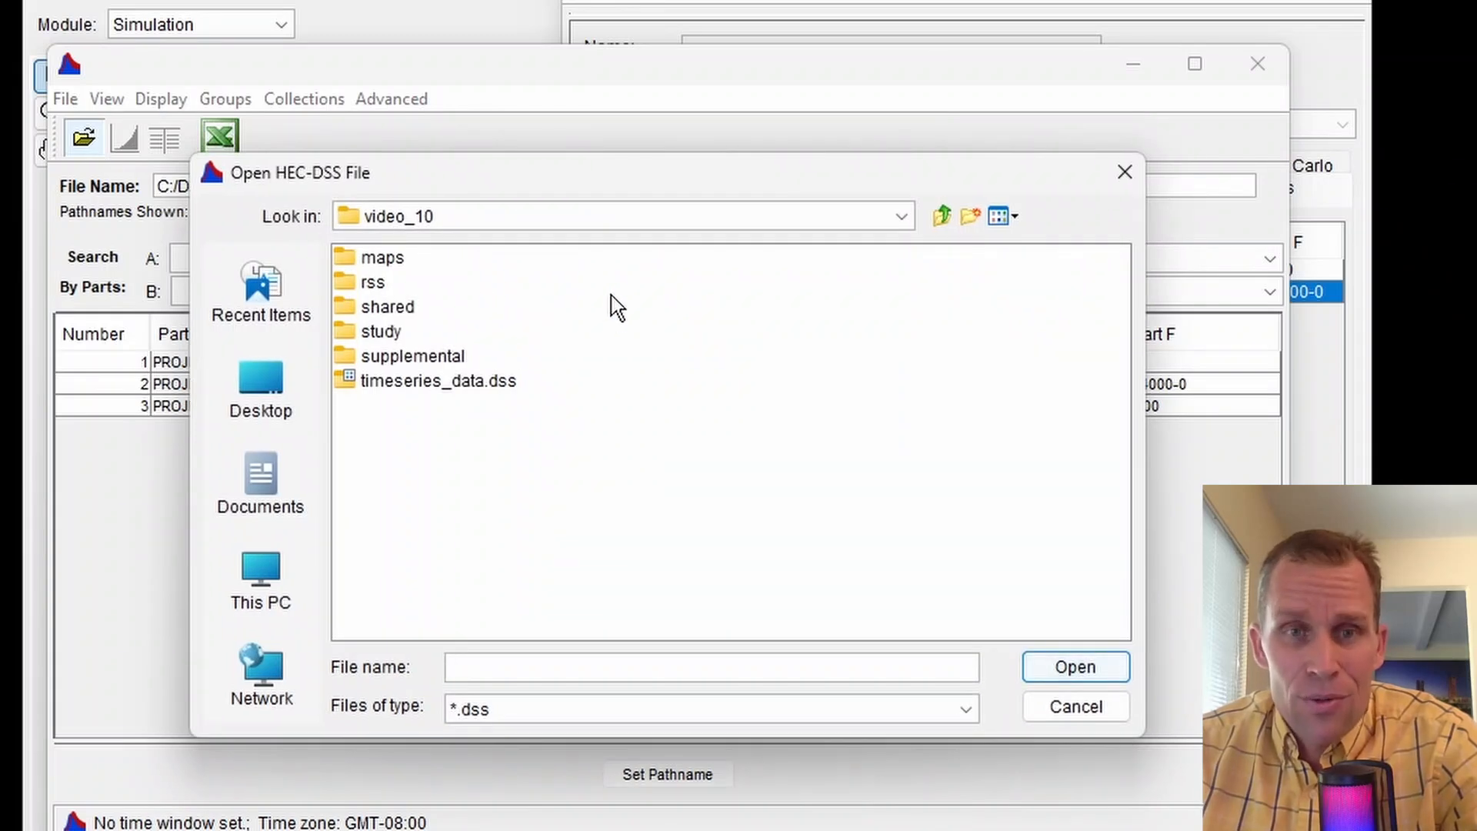
double_click(375, 284)
double_click(402, 262)
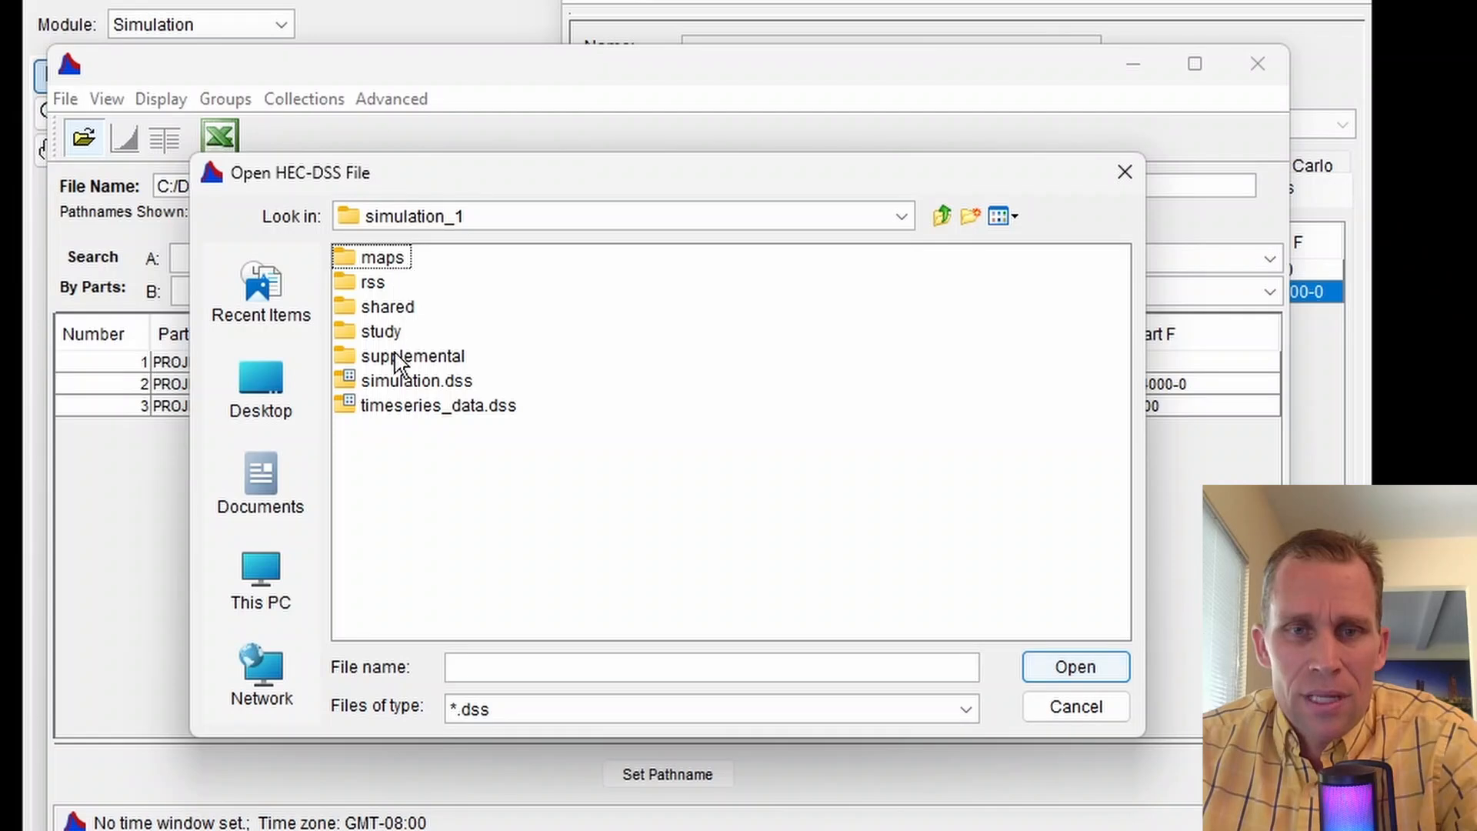
click(411, 391)
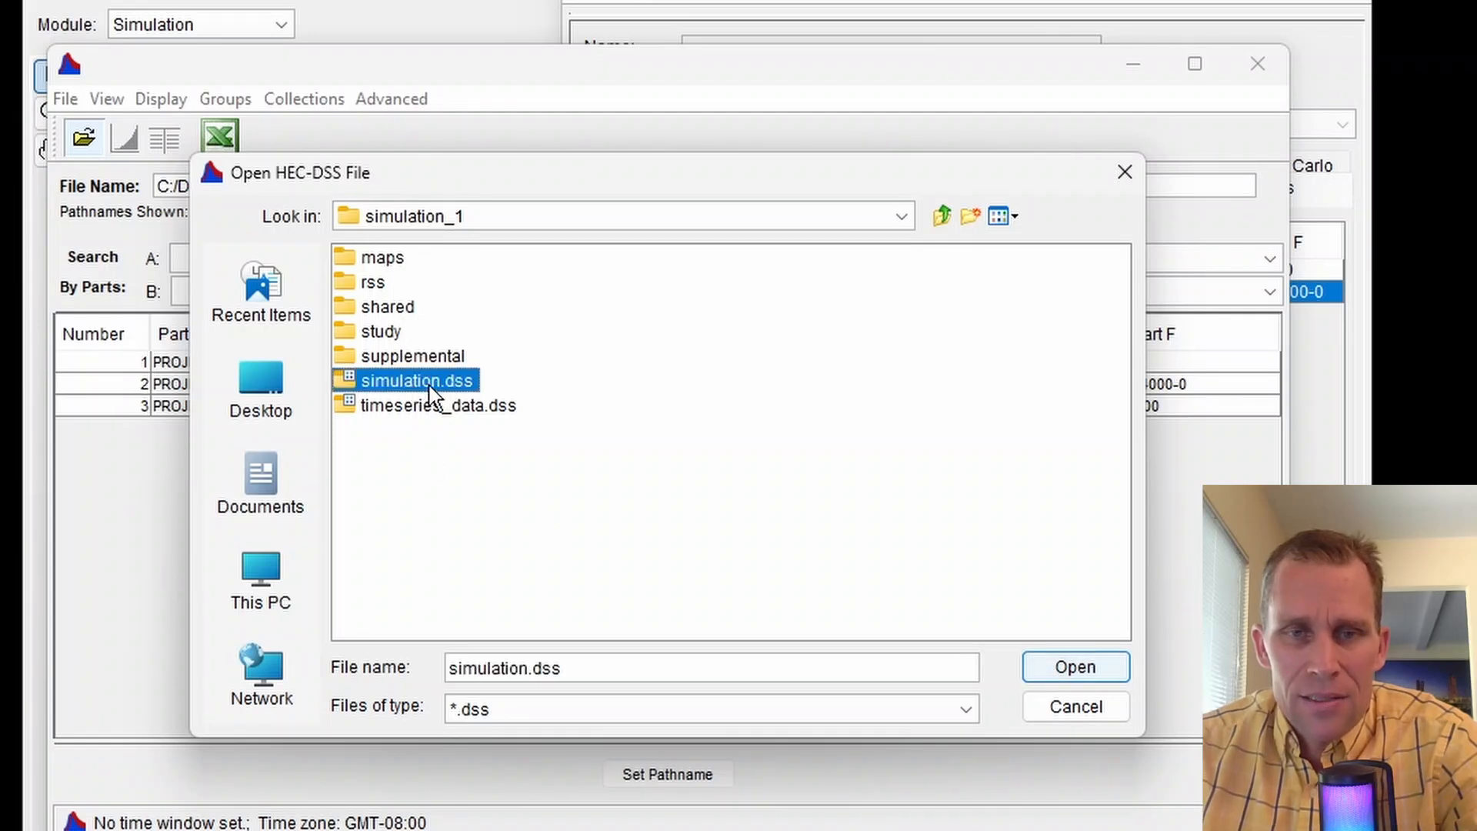
click(1071, 670)
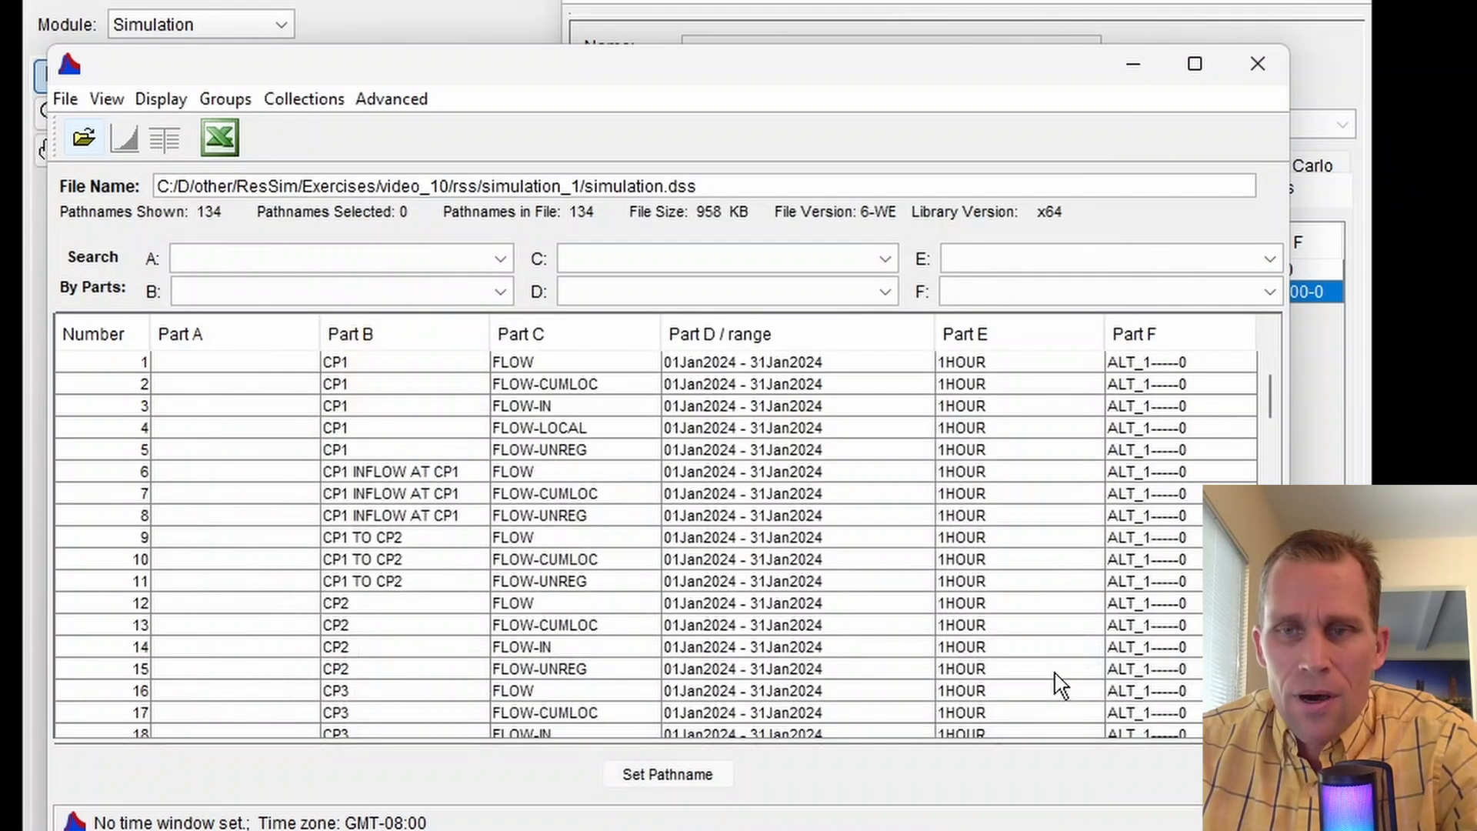
Filter the records to Part F 0-4000-0, assign the matching record to the inflow at CP7, and close the record selector
click(1060, 300)
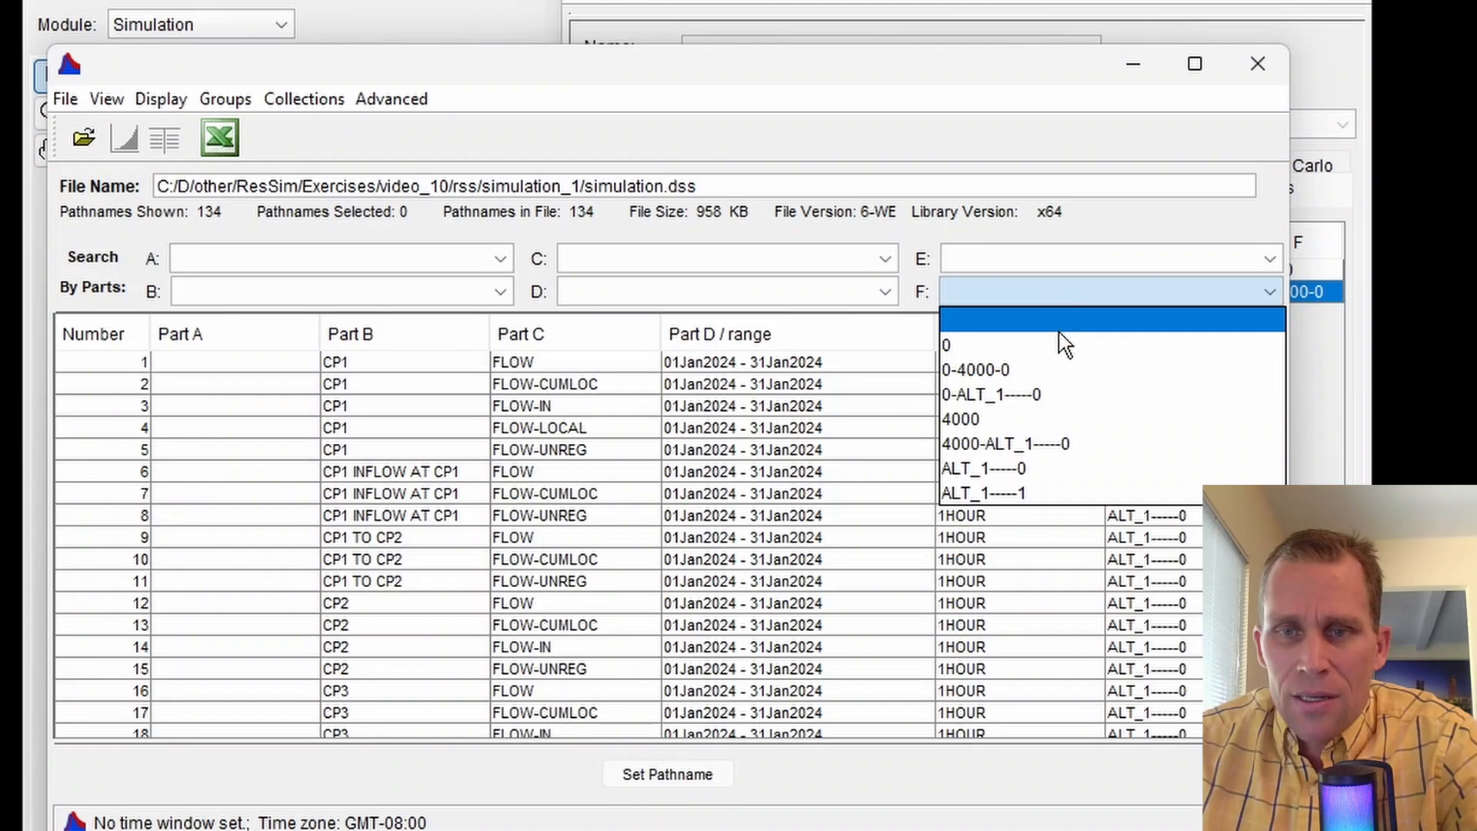
click(1032, 370)
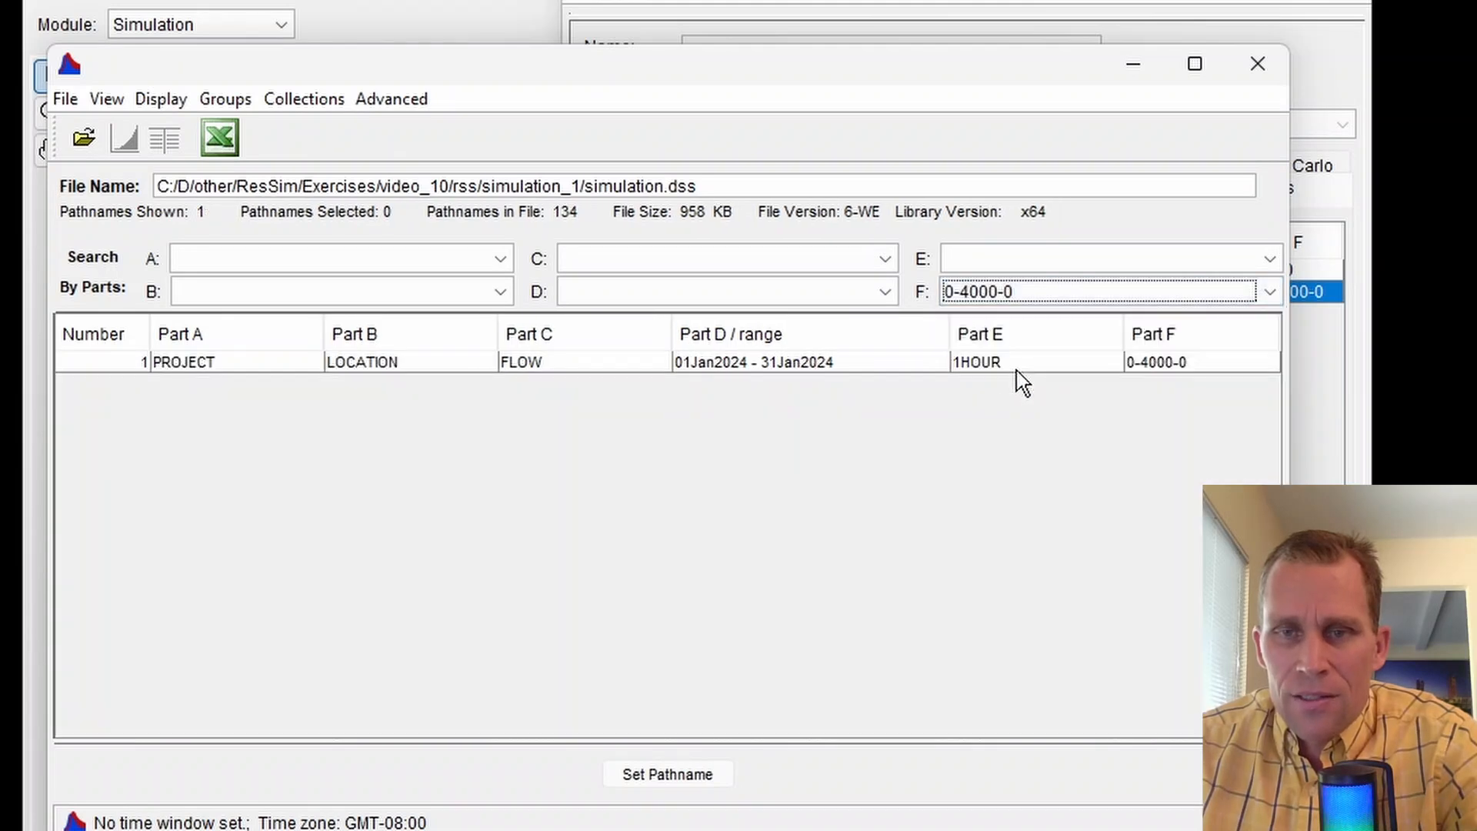
click(832, 361)
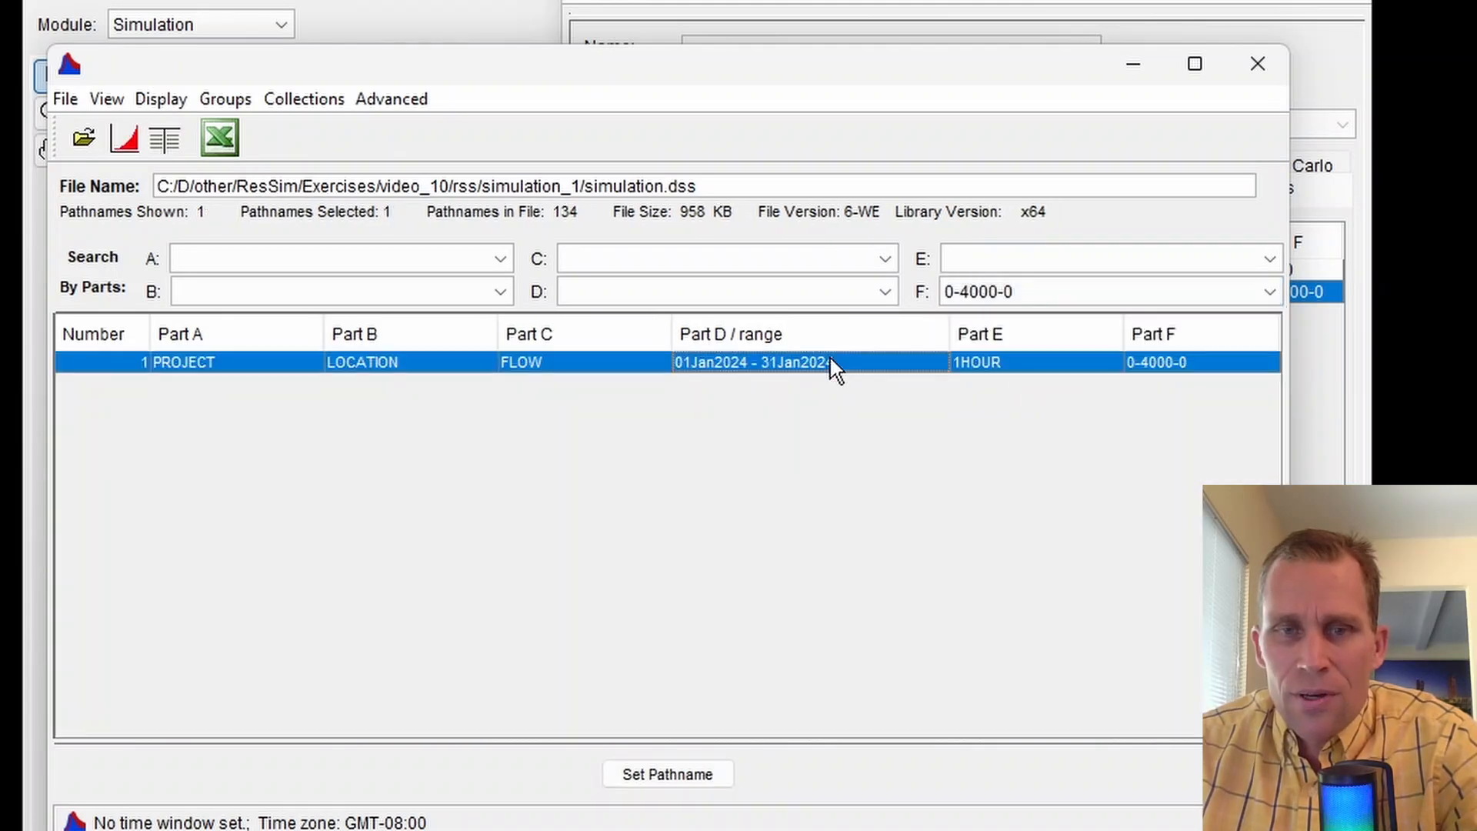
click(674, 781)
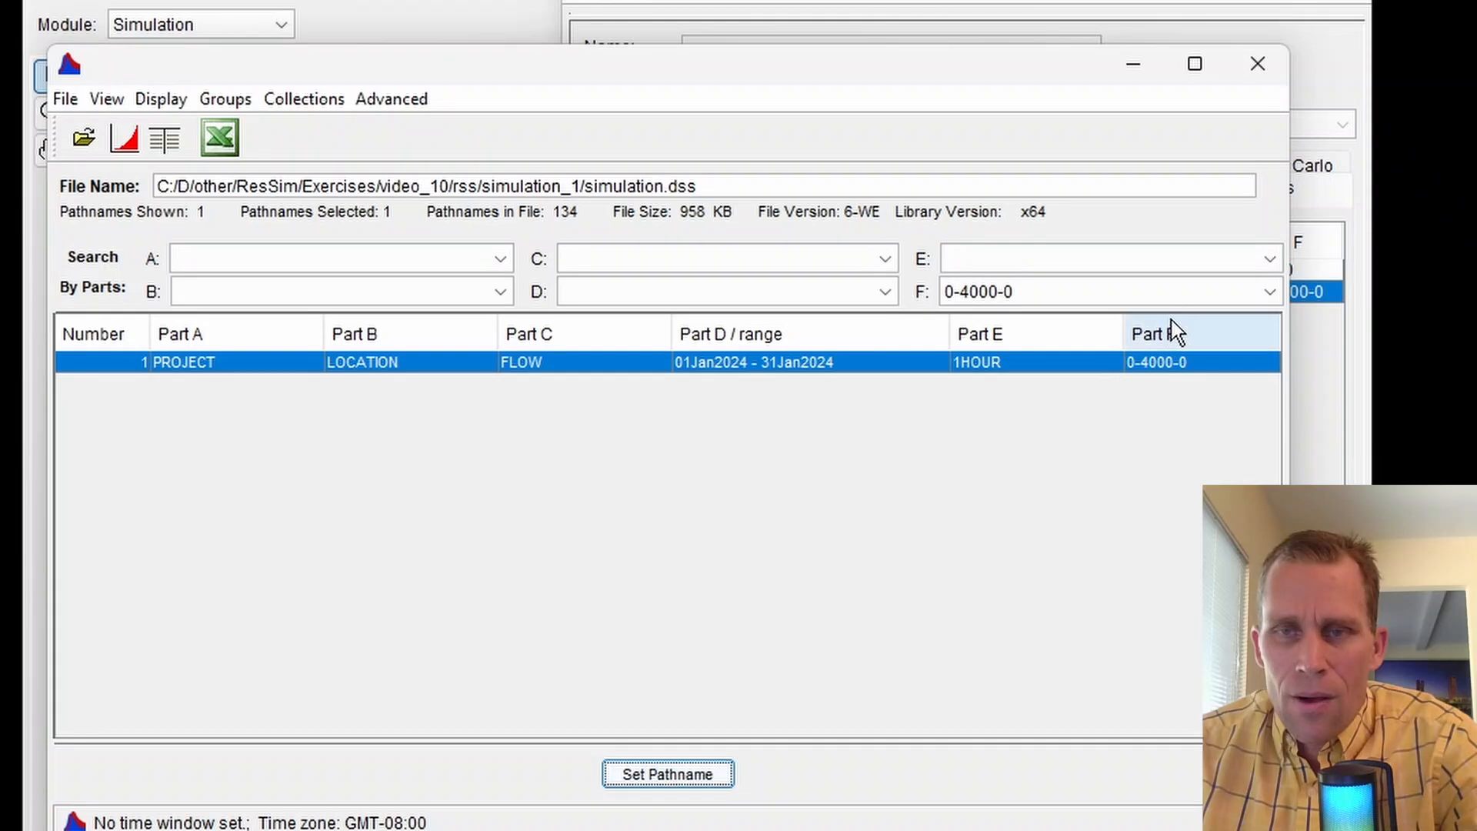
click(1268, 75)
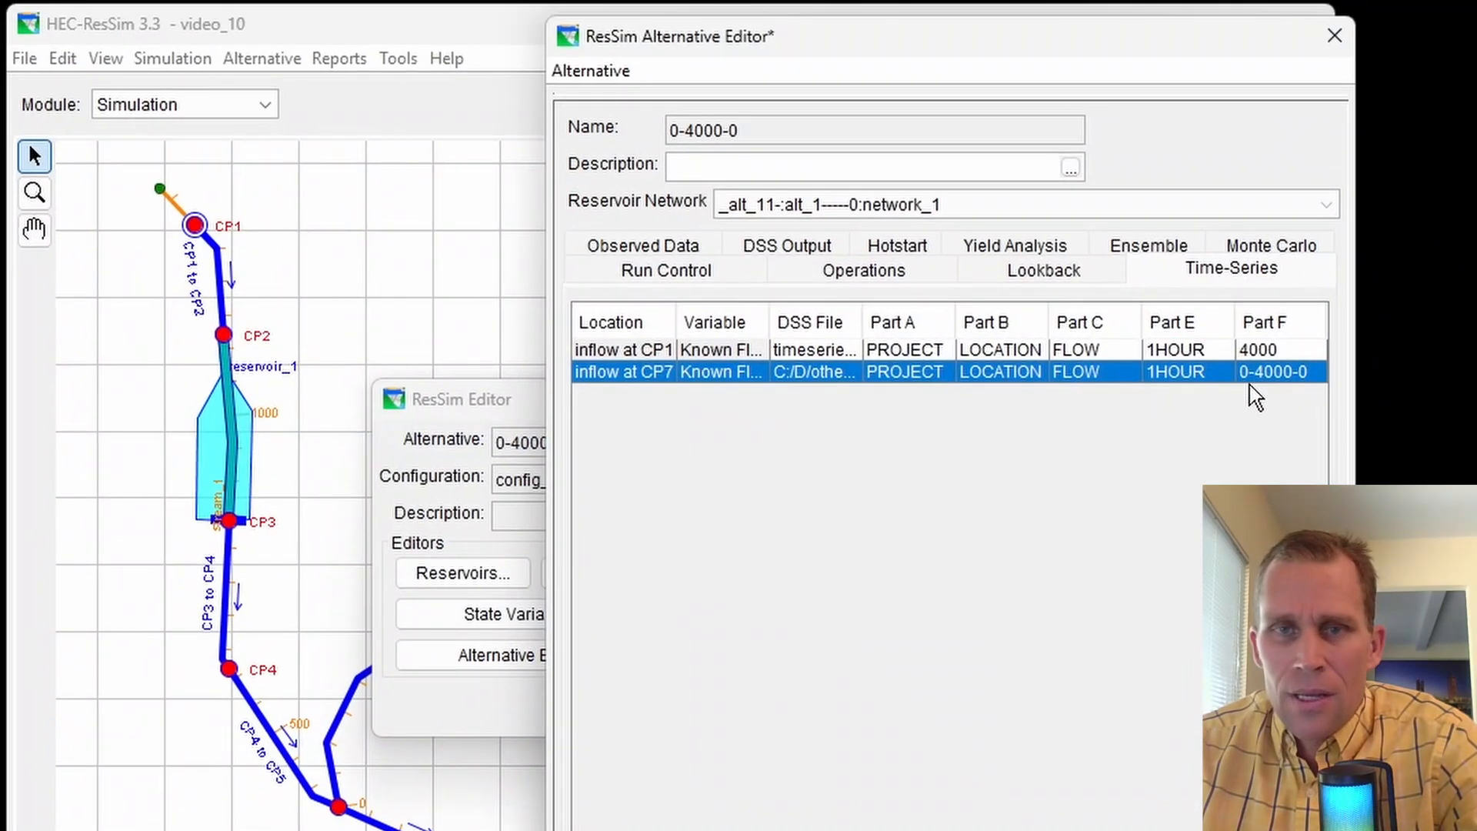
Save trial 0-4000-0's alternative with the new CP7 record and close both editors
click(592, 71)
click(604, 118)
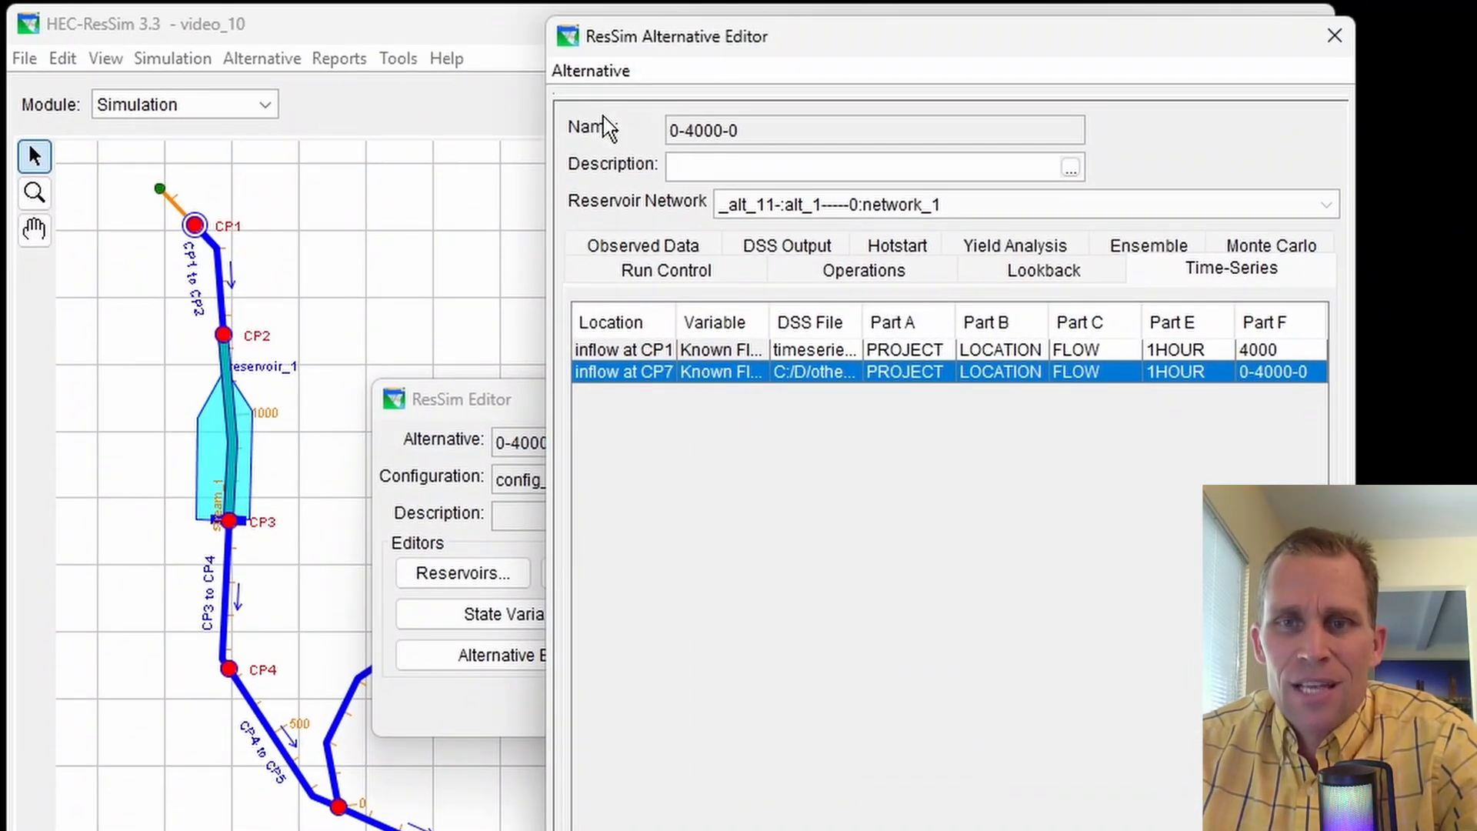
click(1335, 35)
click(817, 708)
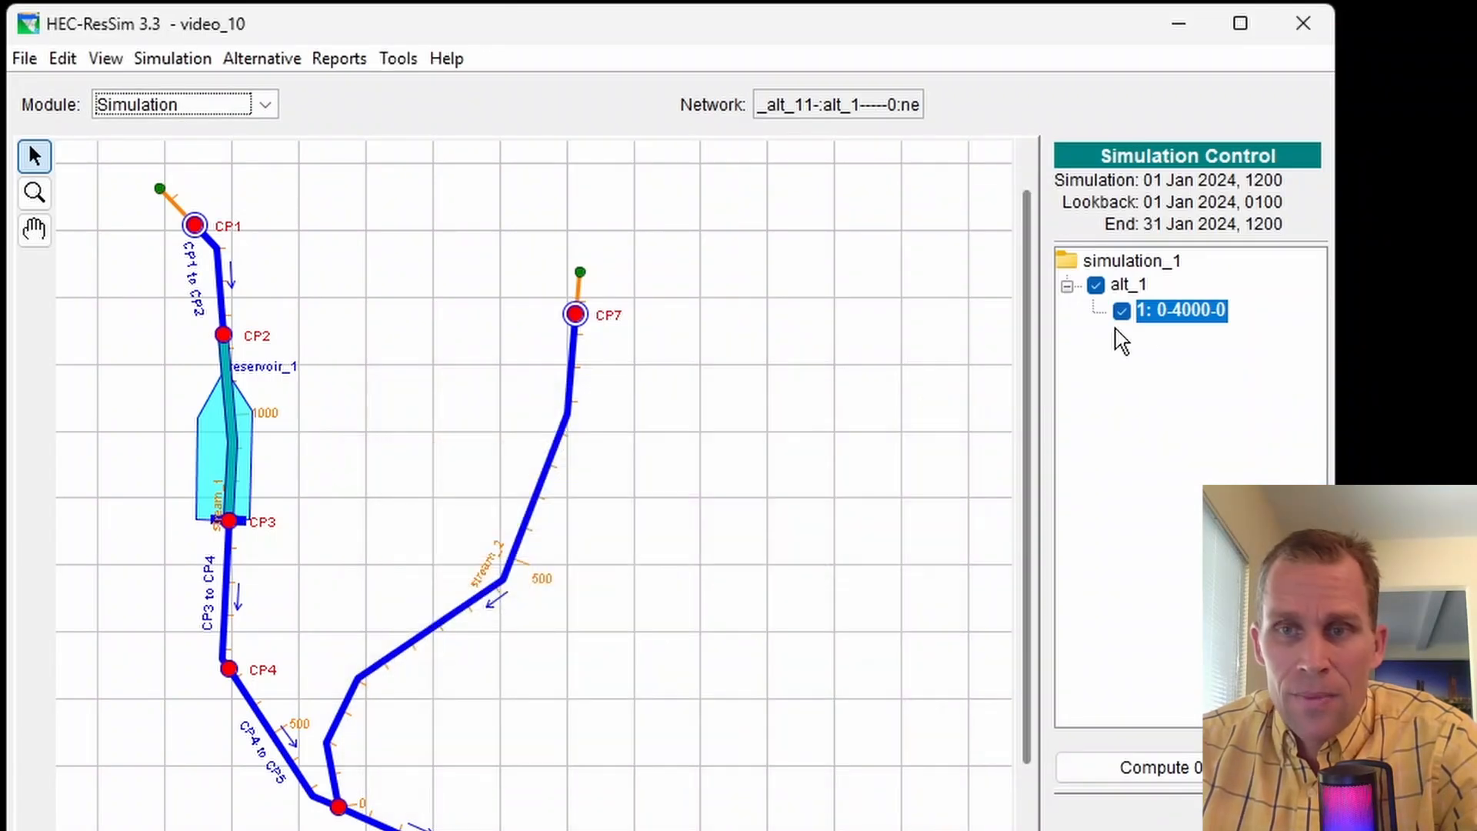
Compute trial 0-4000-0 with the CP7 inflow from simulation.dss and close the message window
right_click(1152, 324)
click(1188, 374)
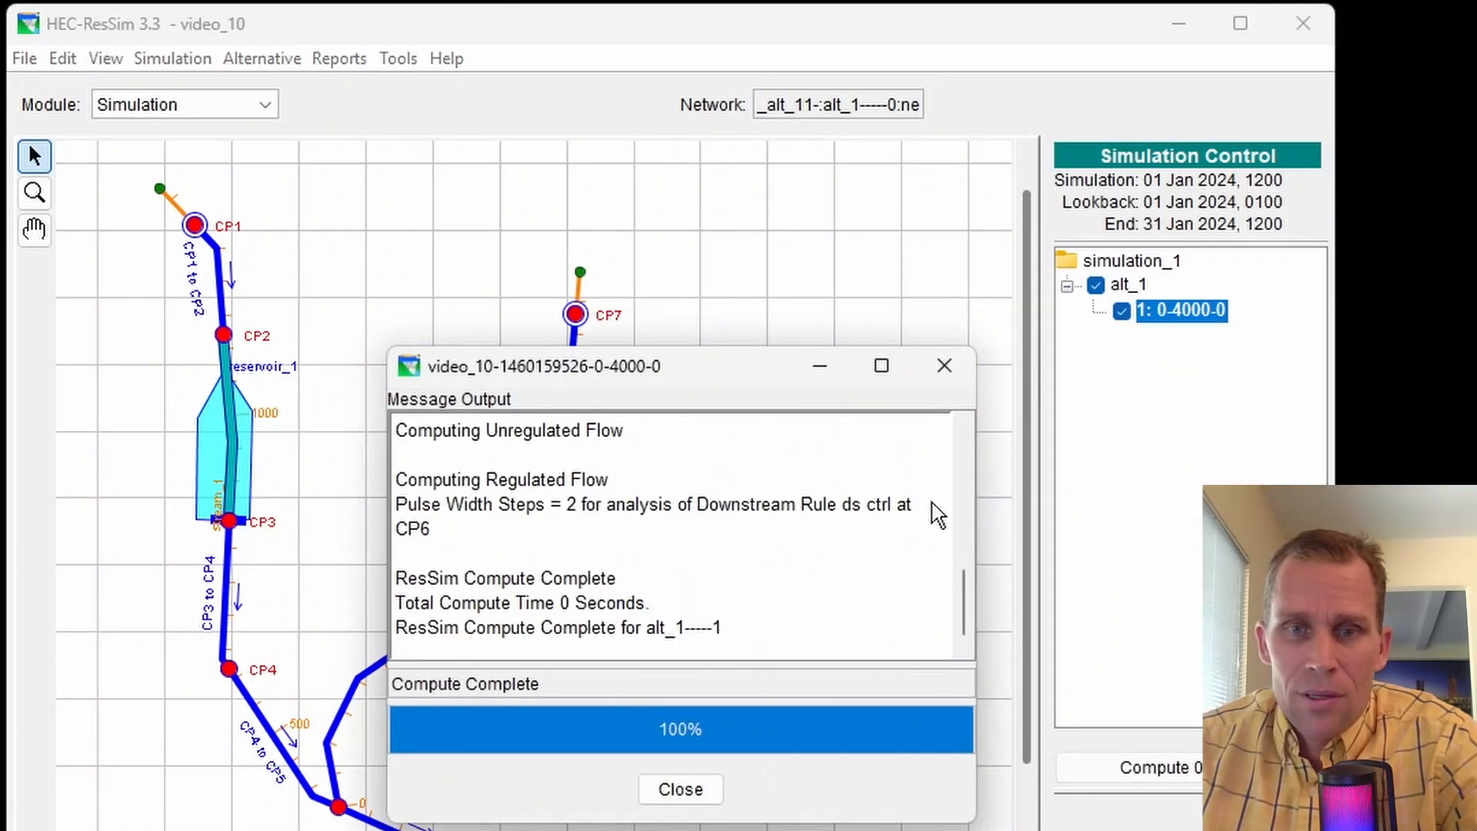
click(945, 365)
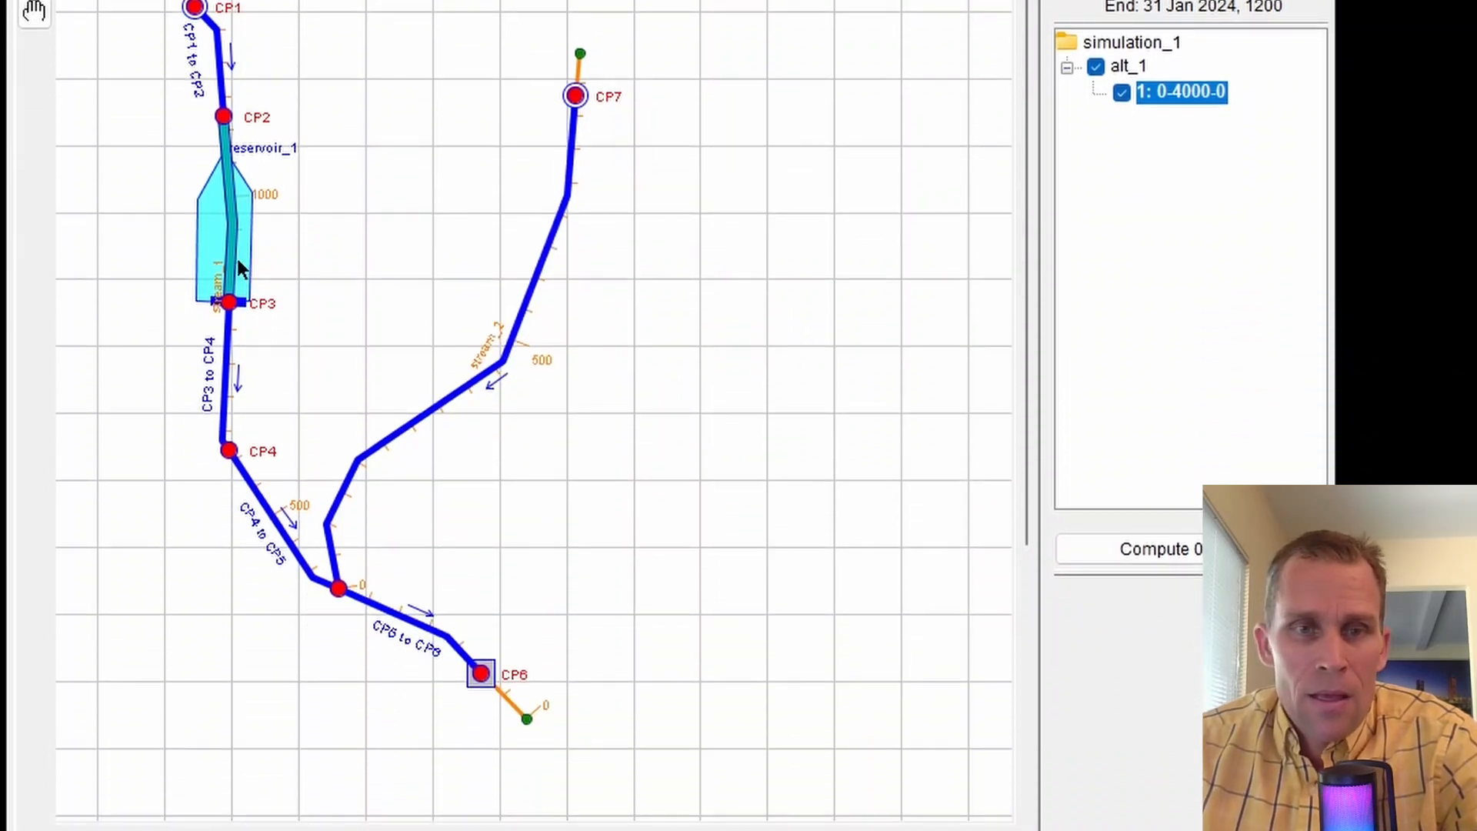
Plot the flows at CP6 for alt_1 and trial 0-4000-0, examine them, and close the plot
right_click(481, 674)
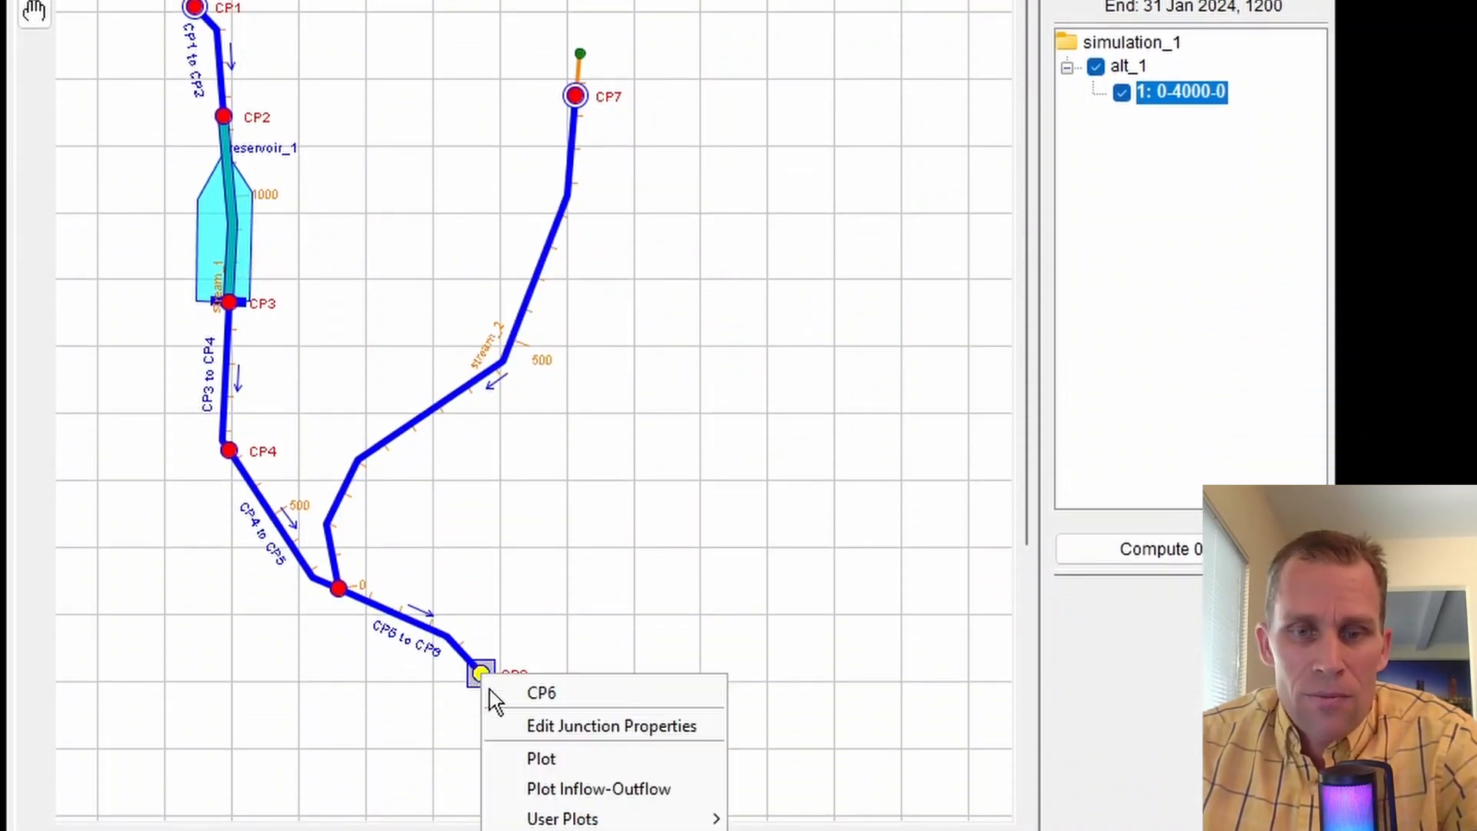
click(542, 760)
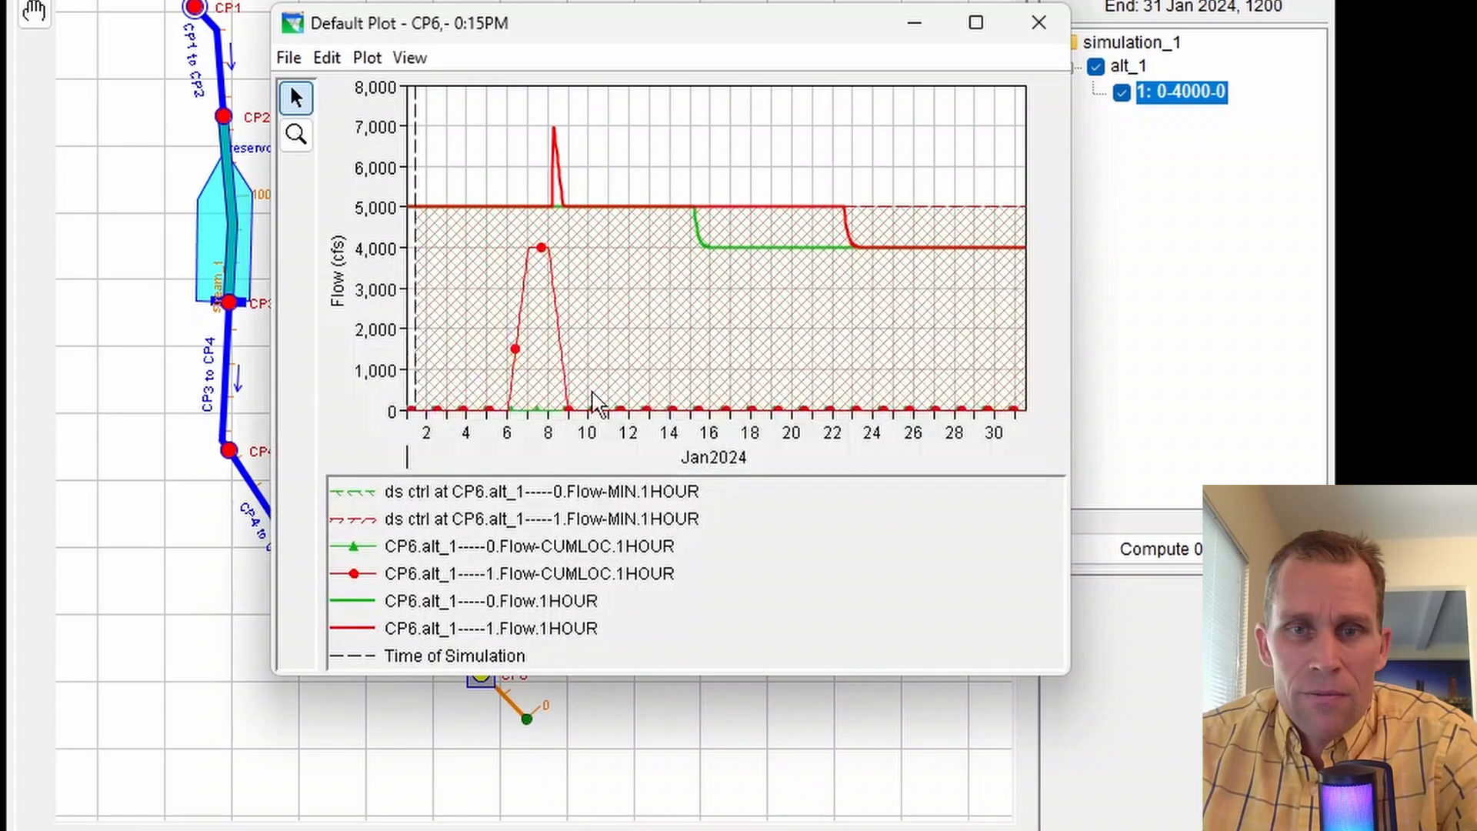
click(1037, 23)
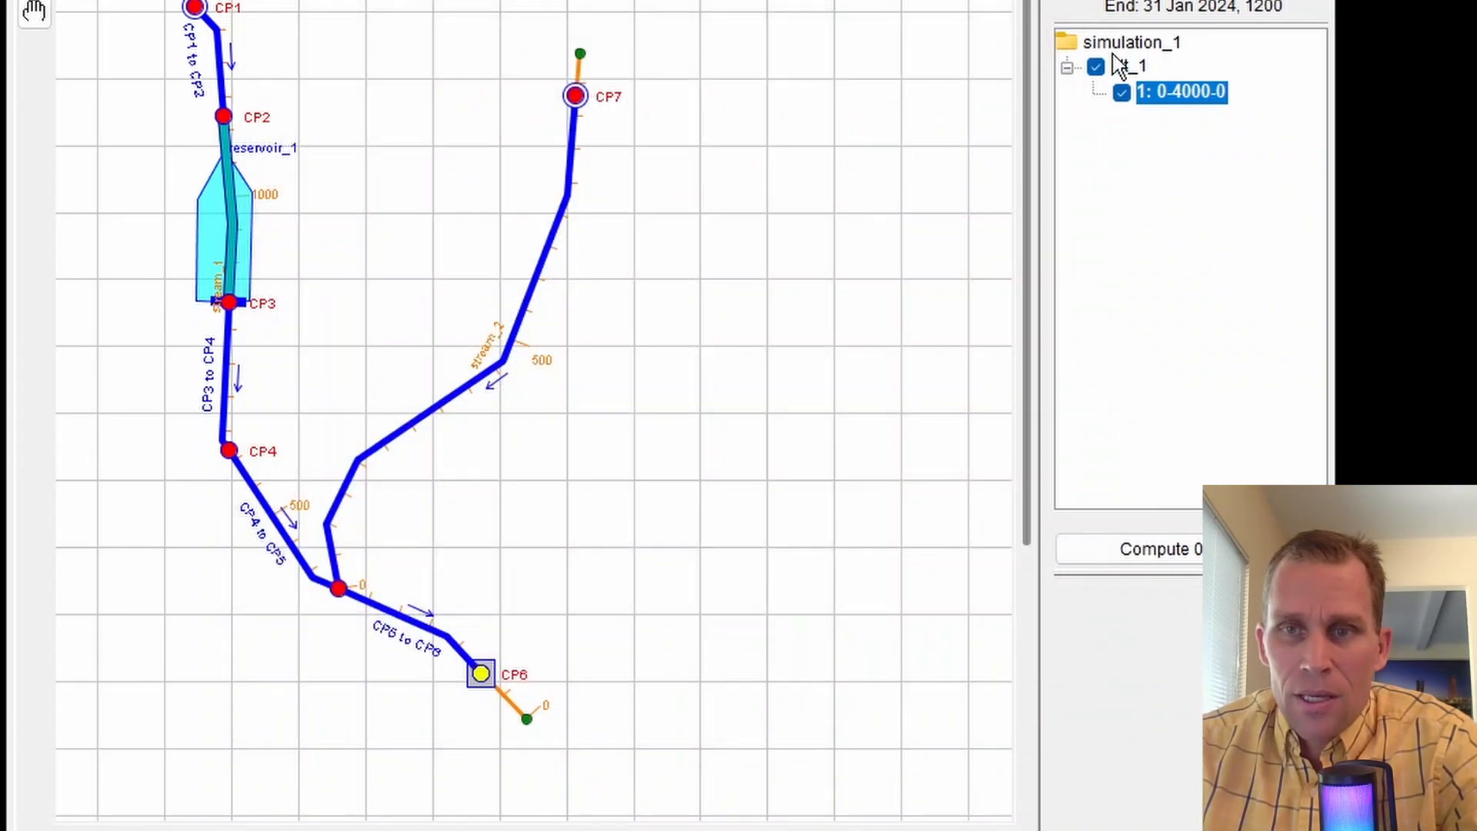
Exclude alt_1 from the displayed results, plot trial 0-4000-0's flows at CP6 full screen, and highlight the CP6 Flow series to examine it
click(1095, 68)
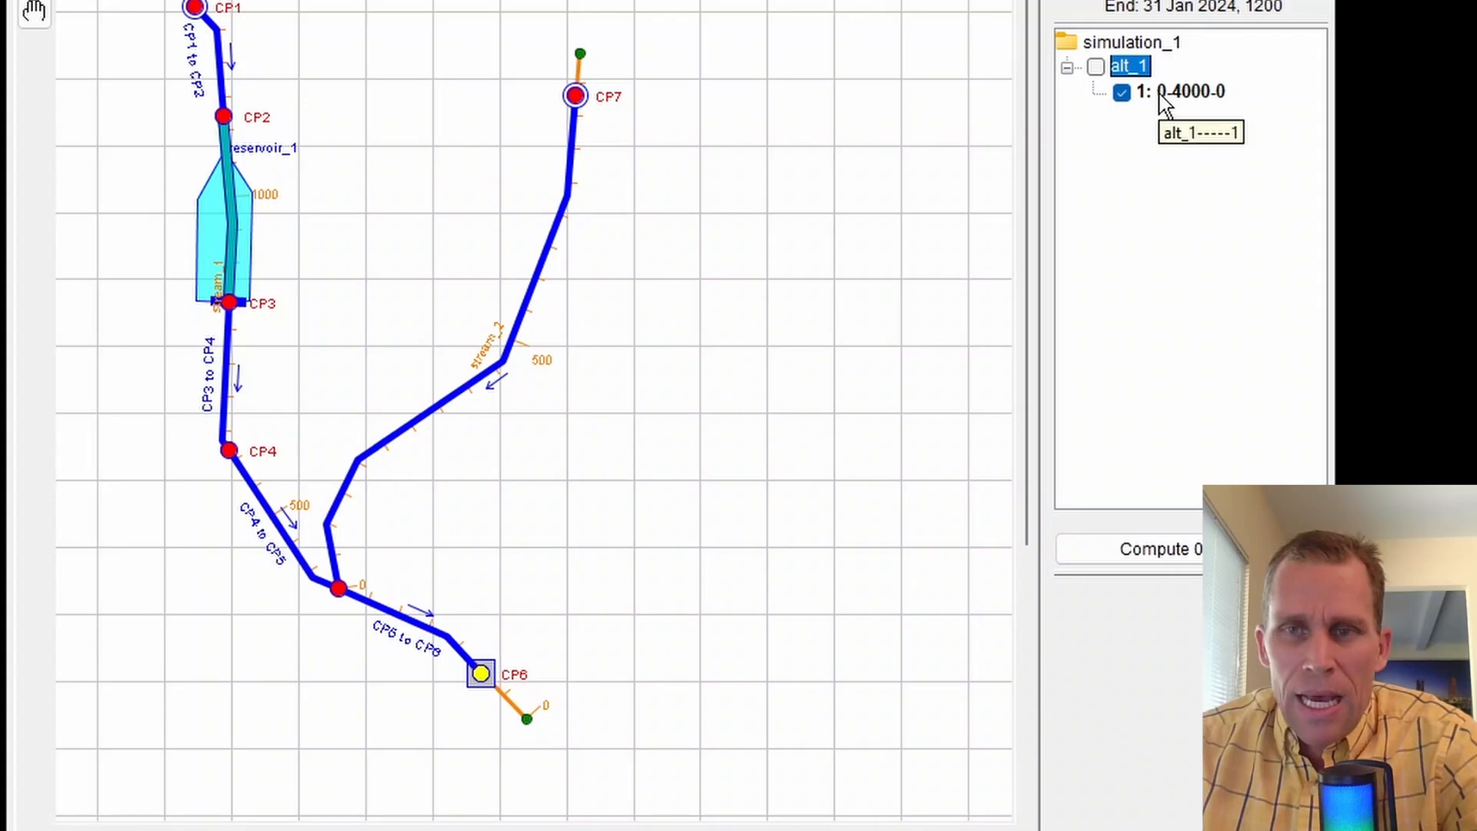
right_click(482, 672)
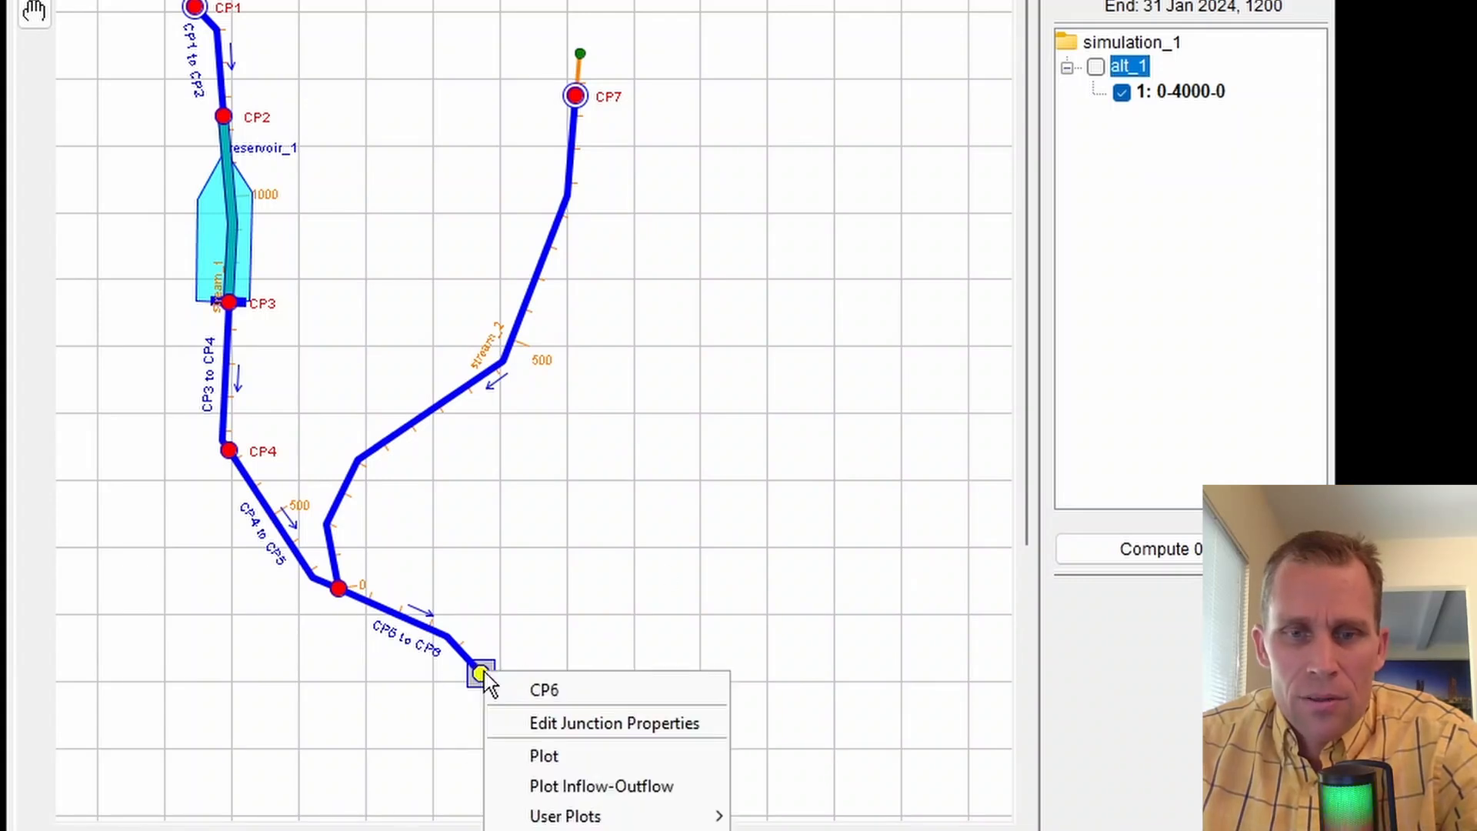
click(544, 758)
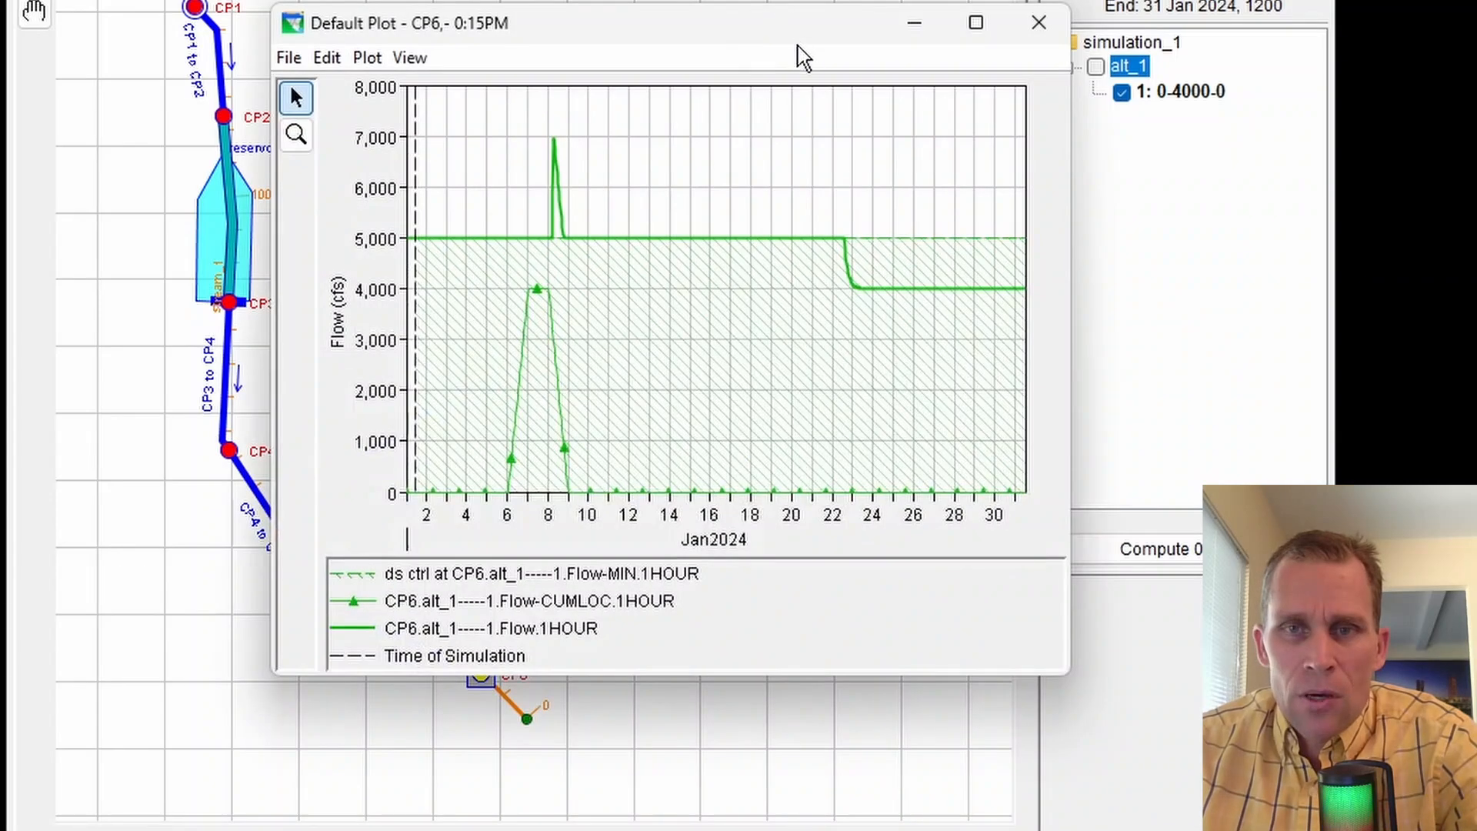
drag(798, 53, 877, 2)
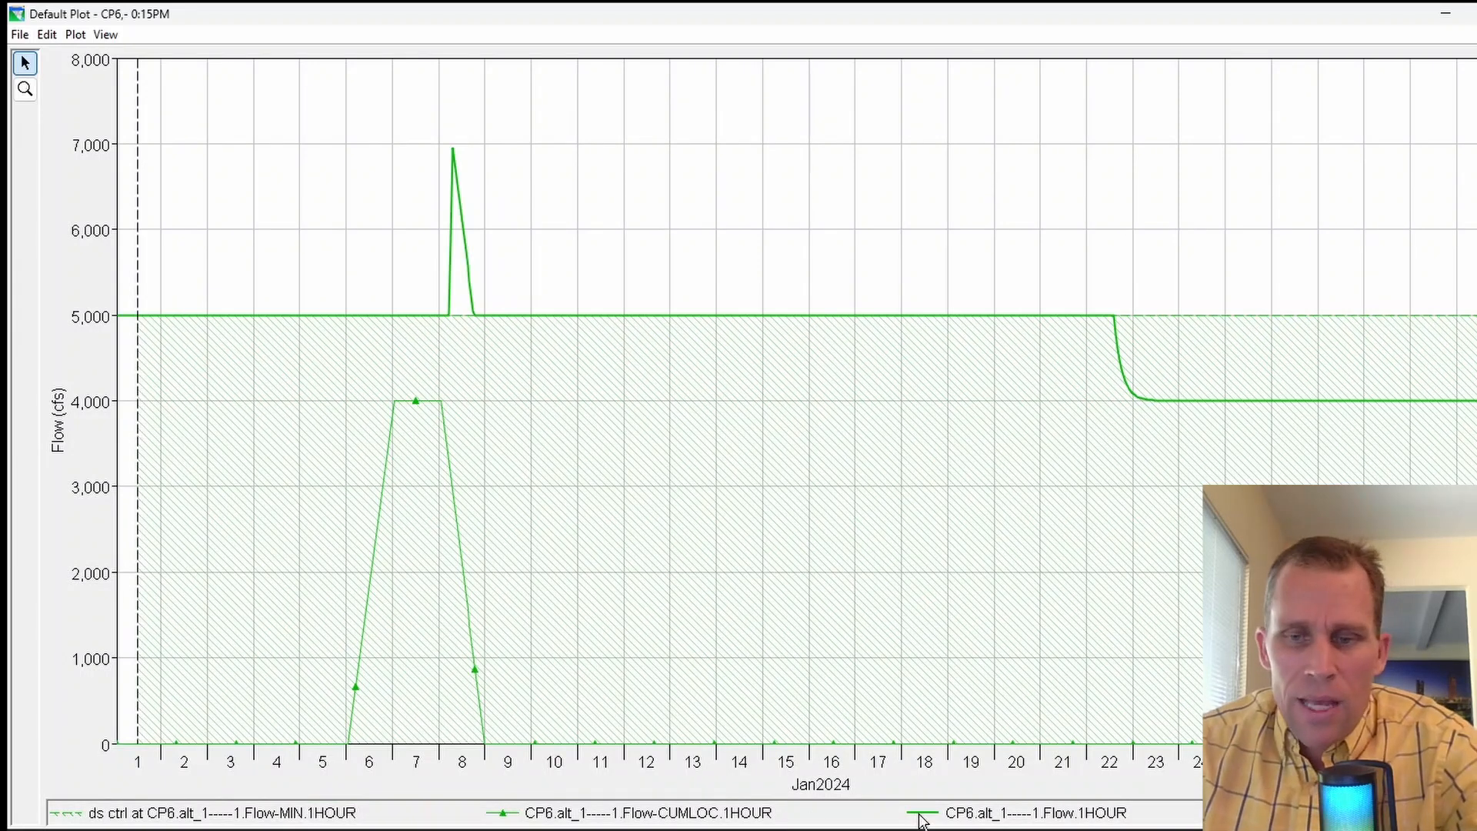
click(1008, 814)
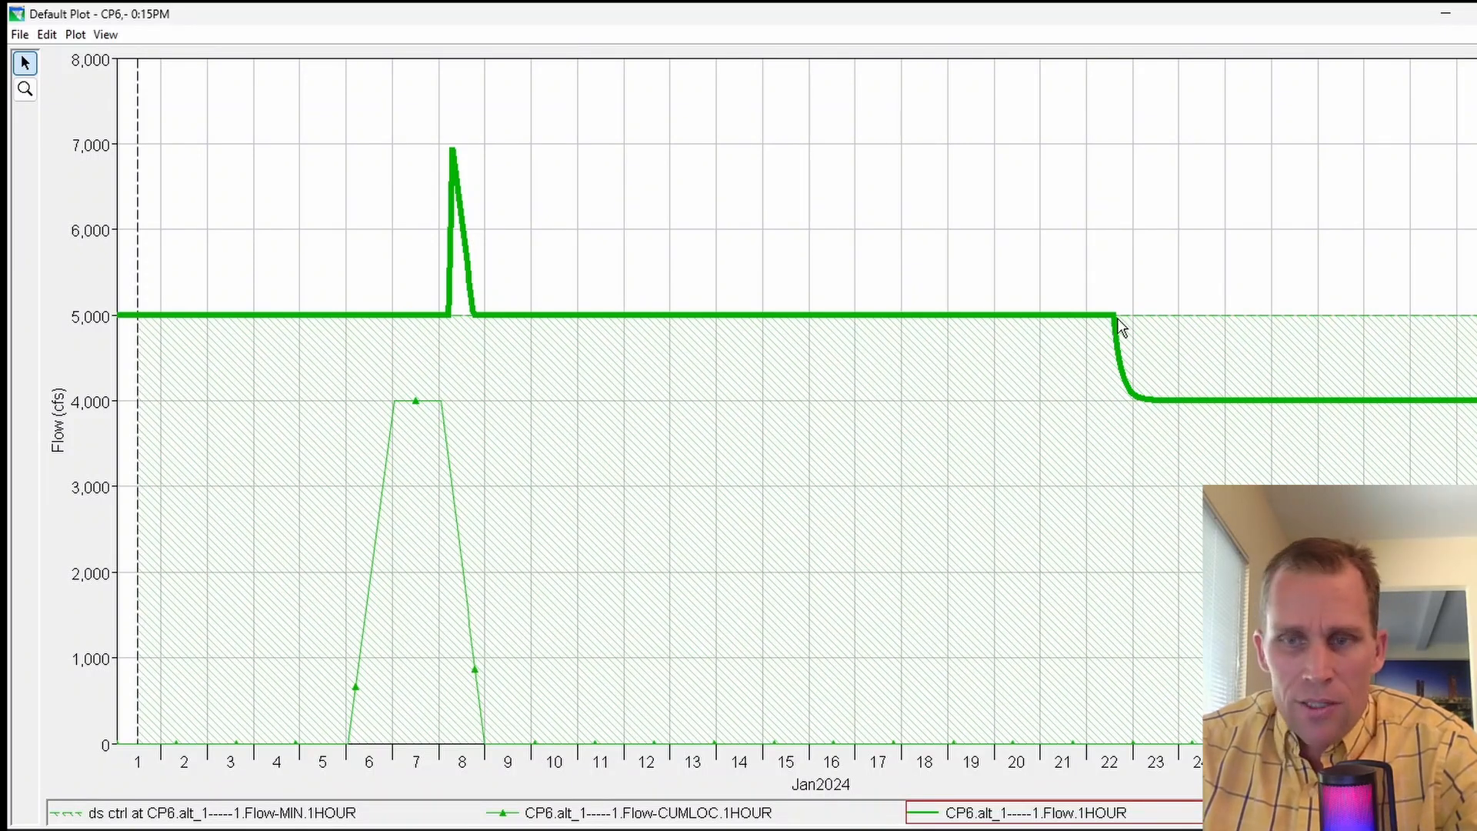
mouse_move(1115, 318)
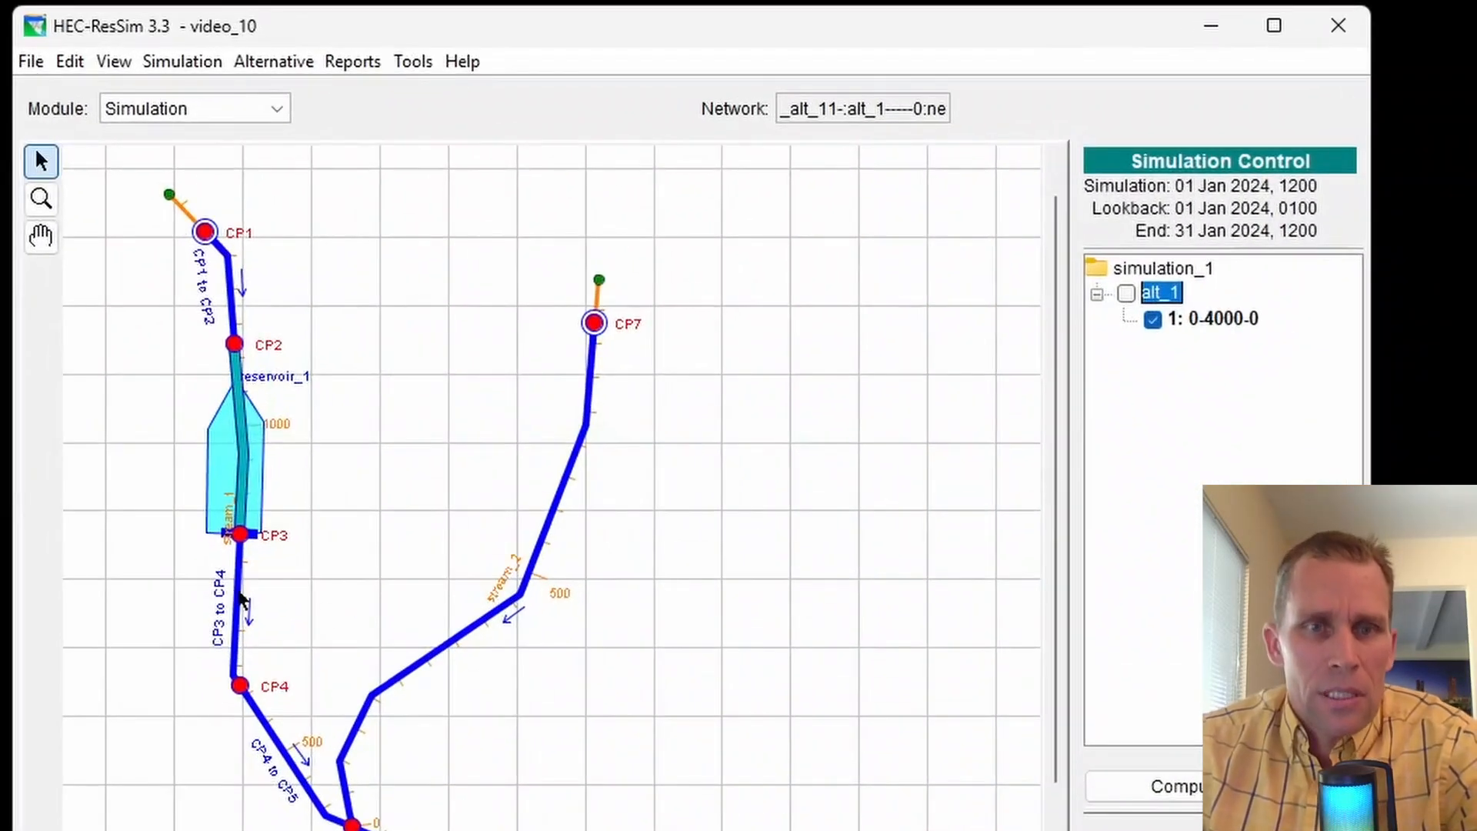
Plot reservoir_1's results full screen for trial 0-4000-0 and highlight the pool elevation, inflow and outflow series in turn to examine them
right_click(260, 489)
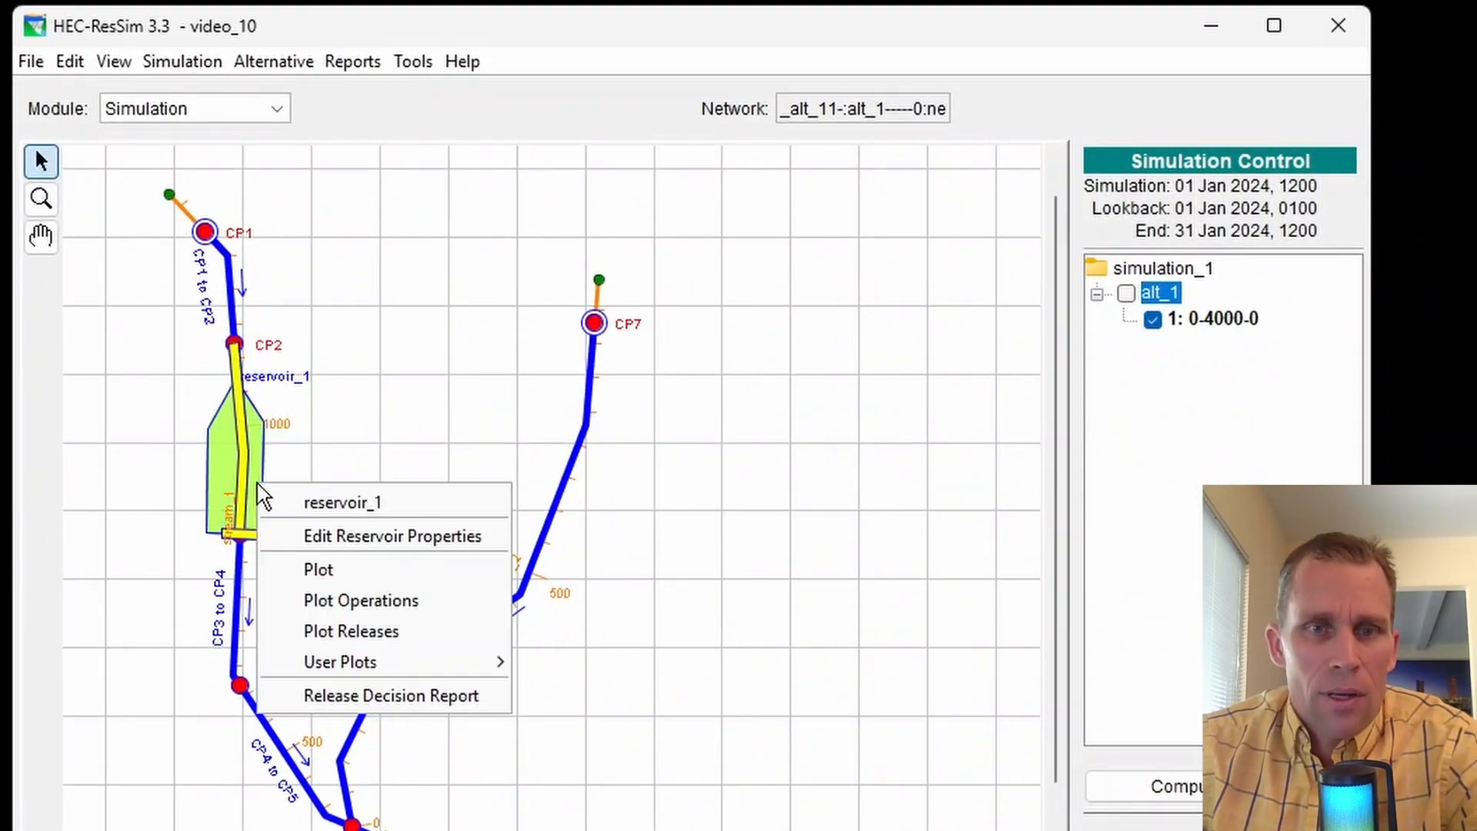
click(311, 578)
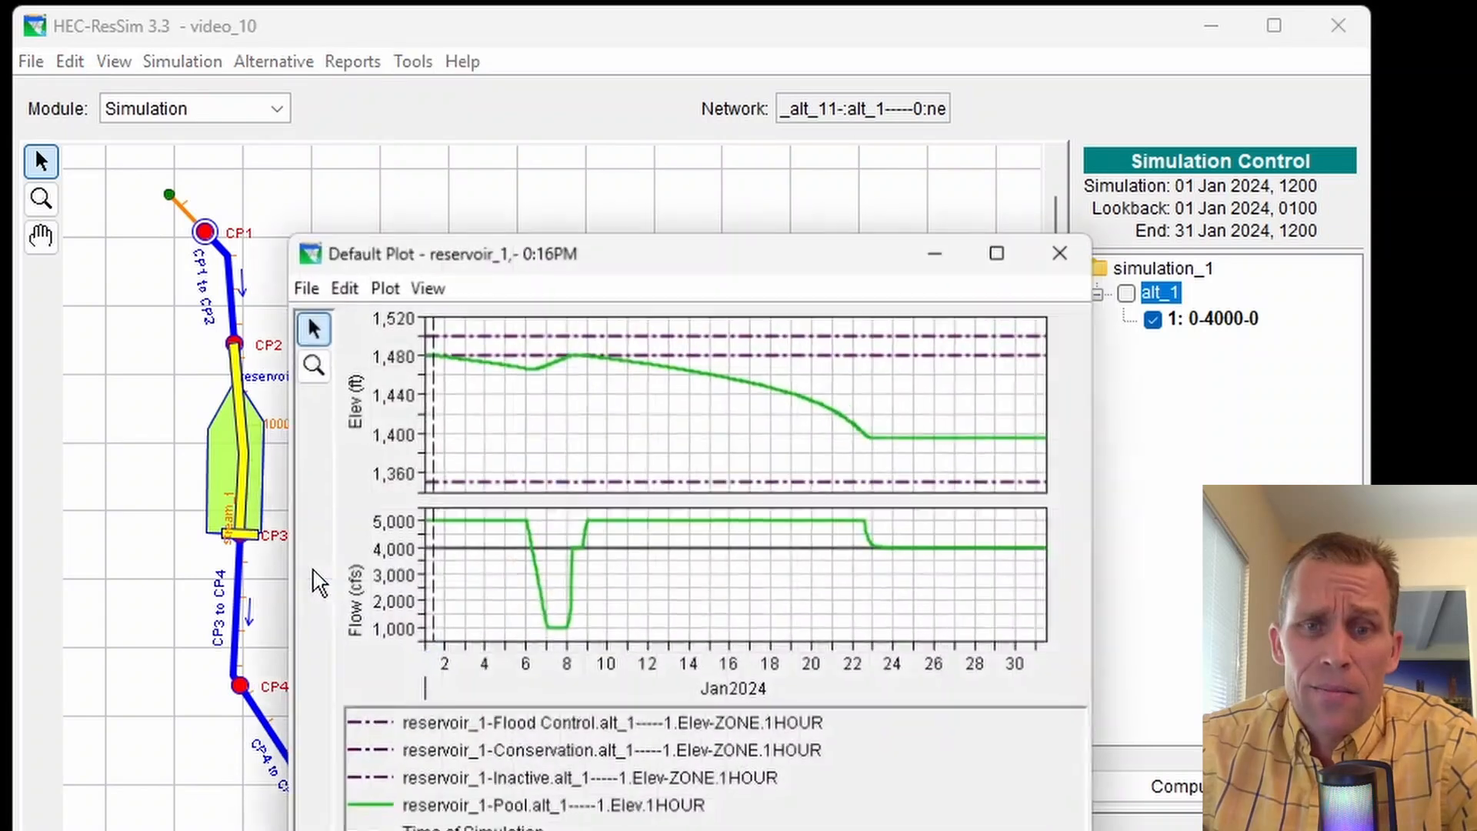
drag(731, 265, 773, 6)
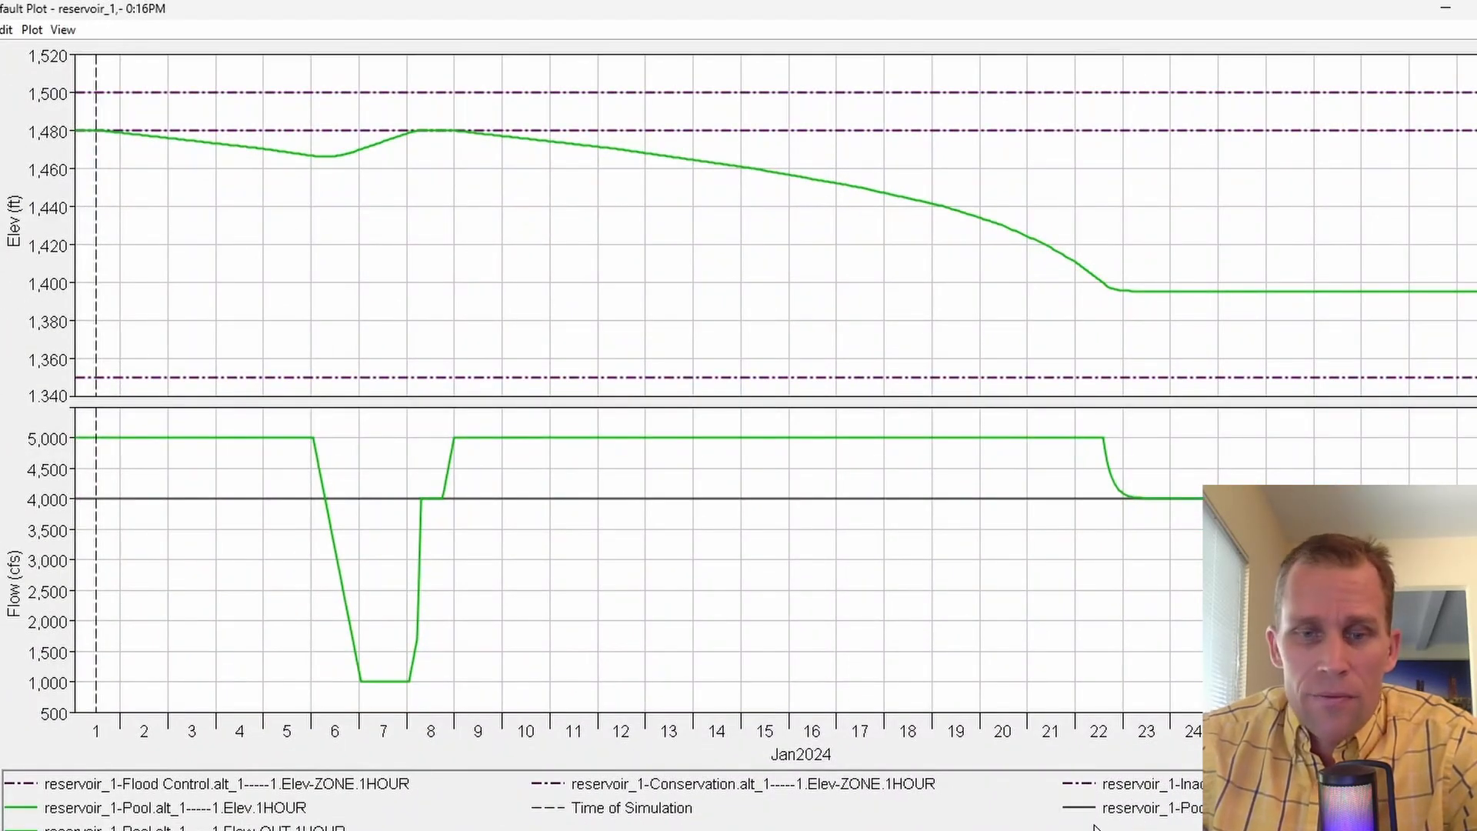
click(246, 817)
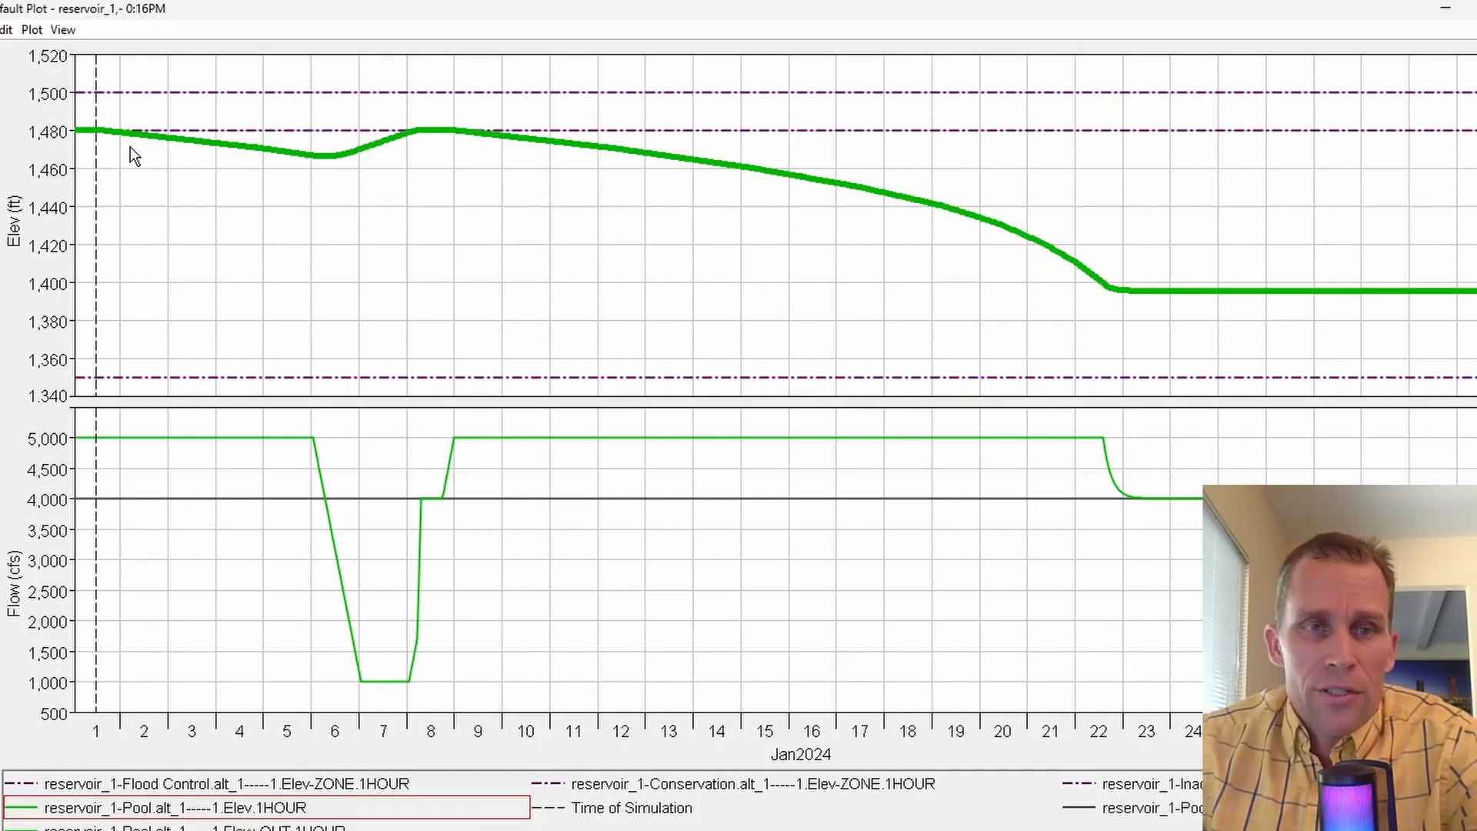
mouse_move(83, 132)
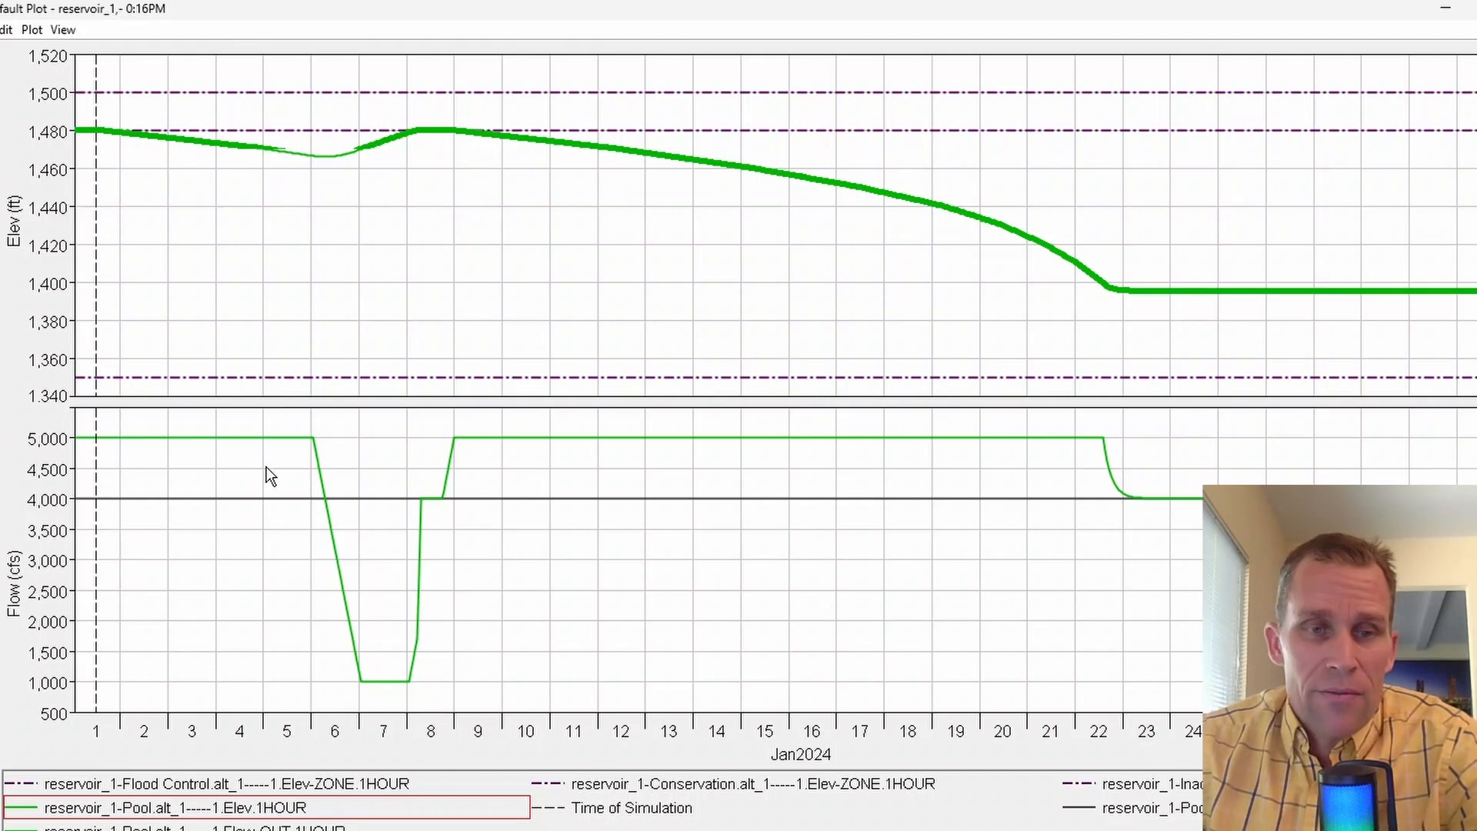
click(1131, 811)
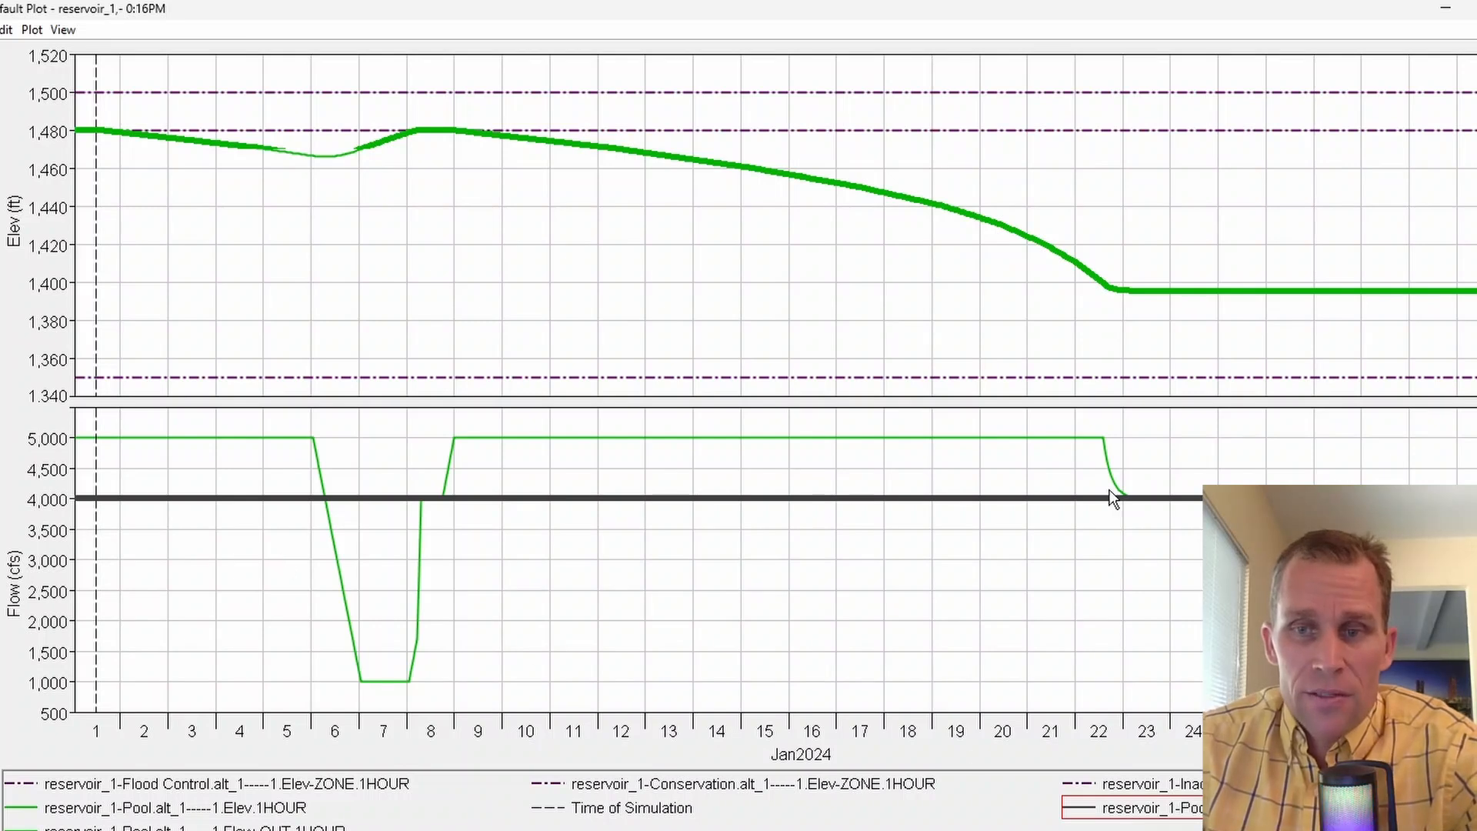
mouse_move(1165, 499)
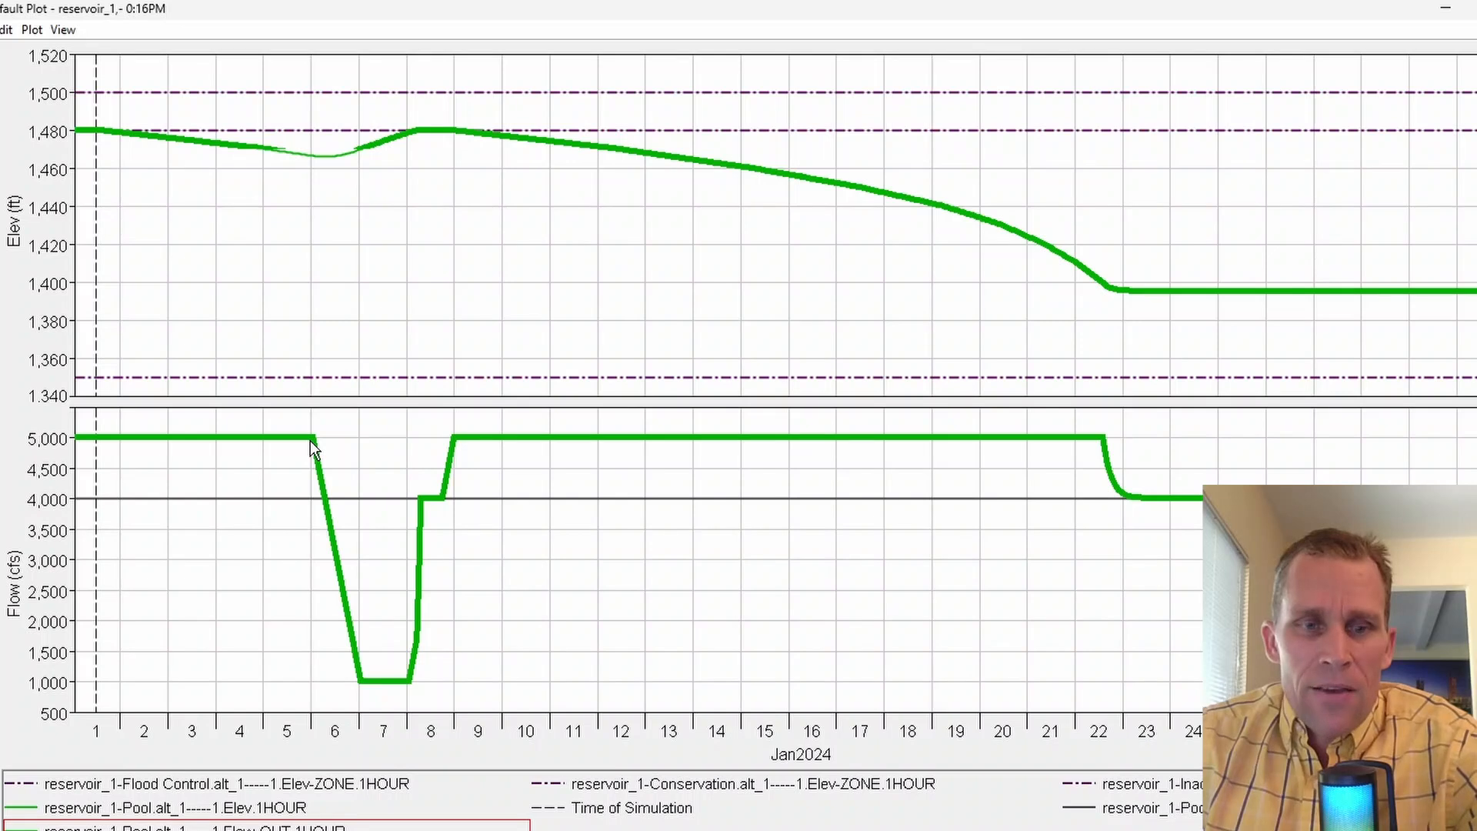
mouse_move(364, 685)
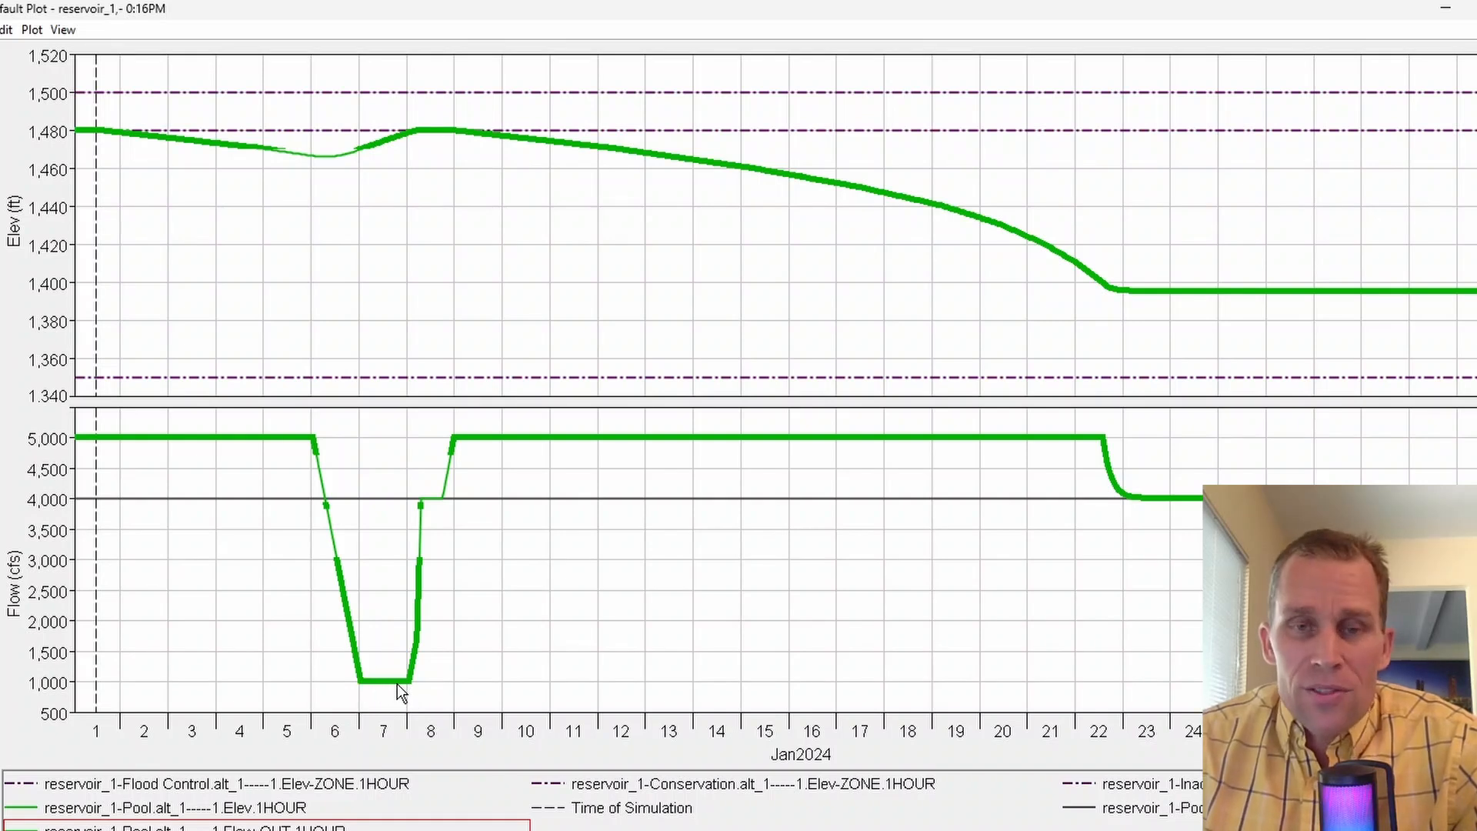
mouse_move(399, 683)
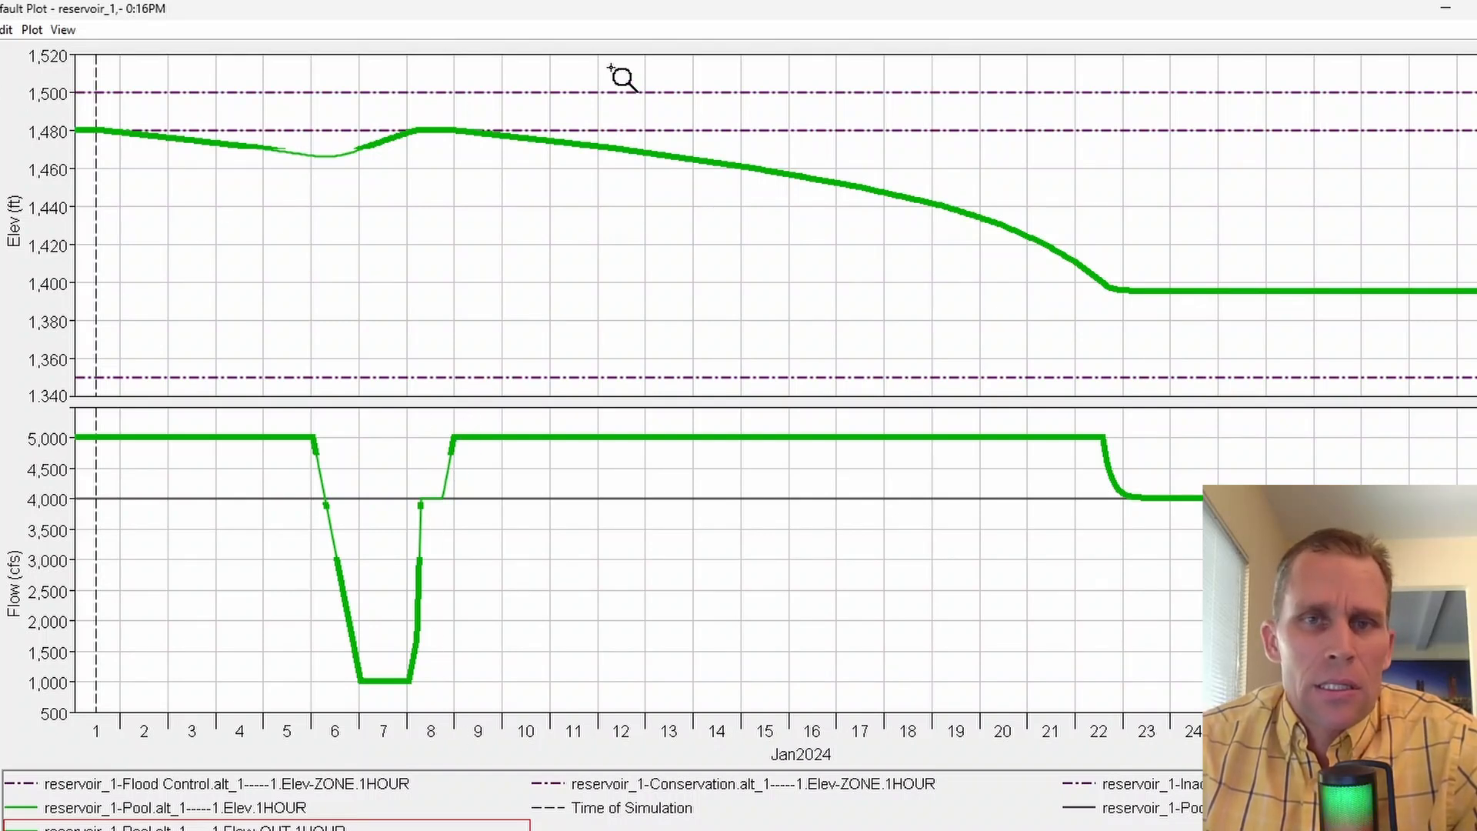
Zoom the reservoir_1 plot to about 5 to 10 January, highlight the outflow series, and examine the releases against pool elevation and inflow
drag(624, 67, 252, 477)
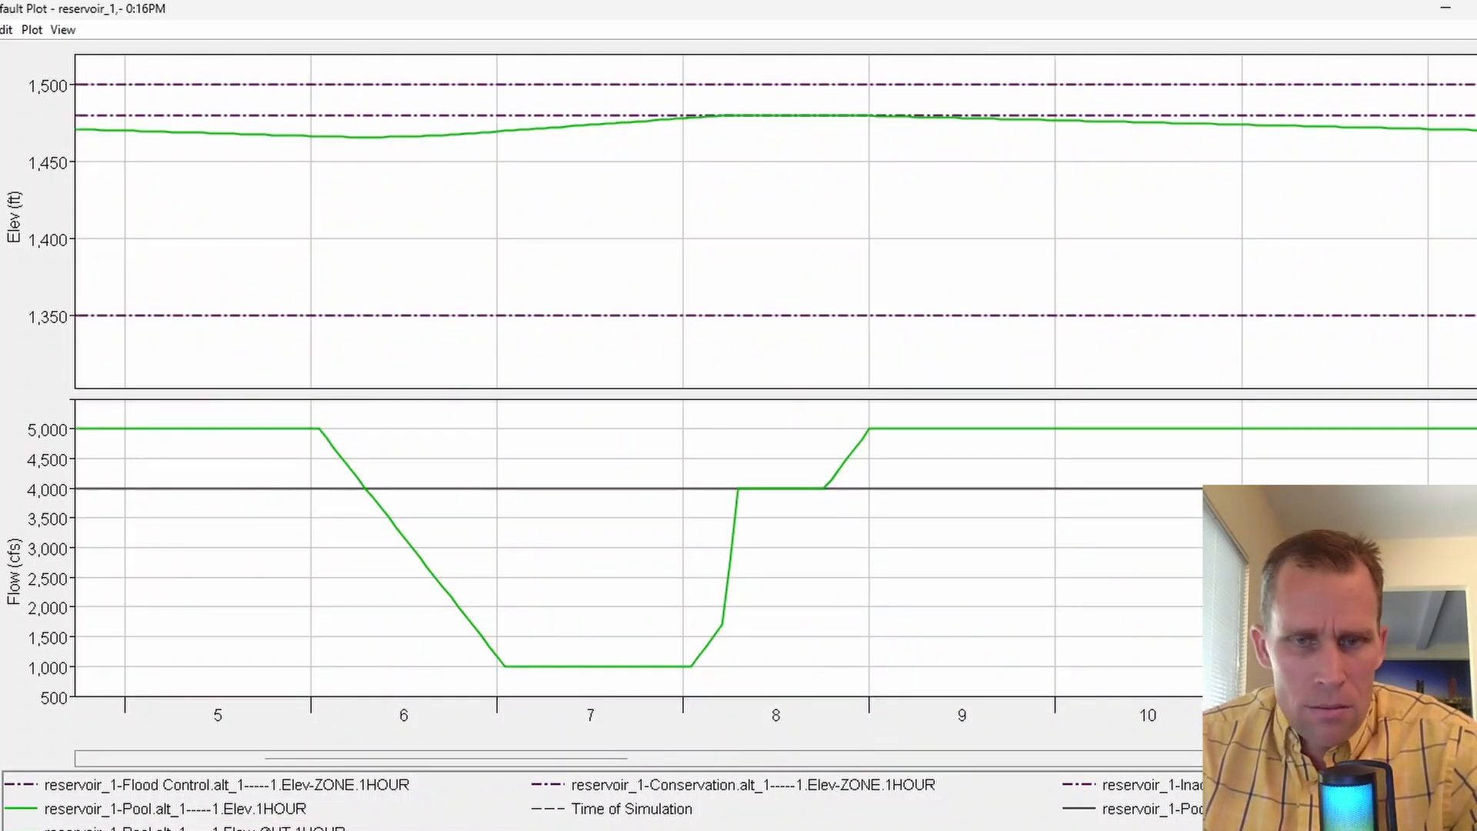
click(195, 828)
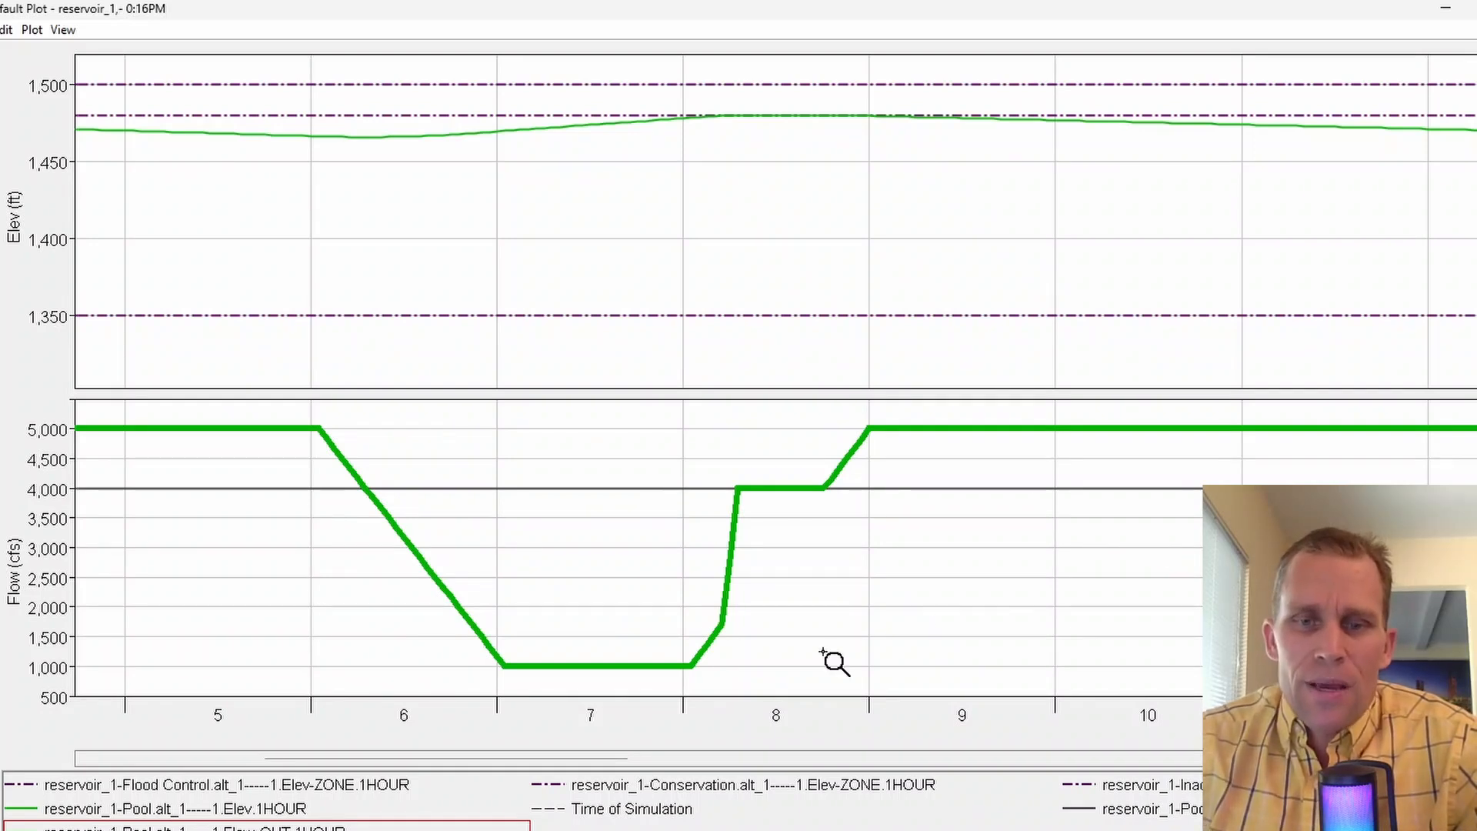
mouse_move(685, 678)
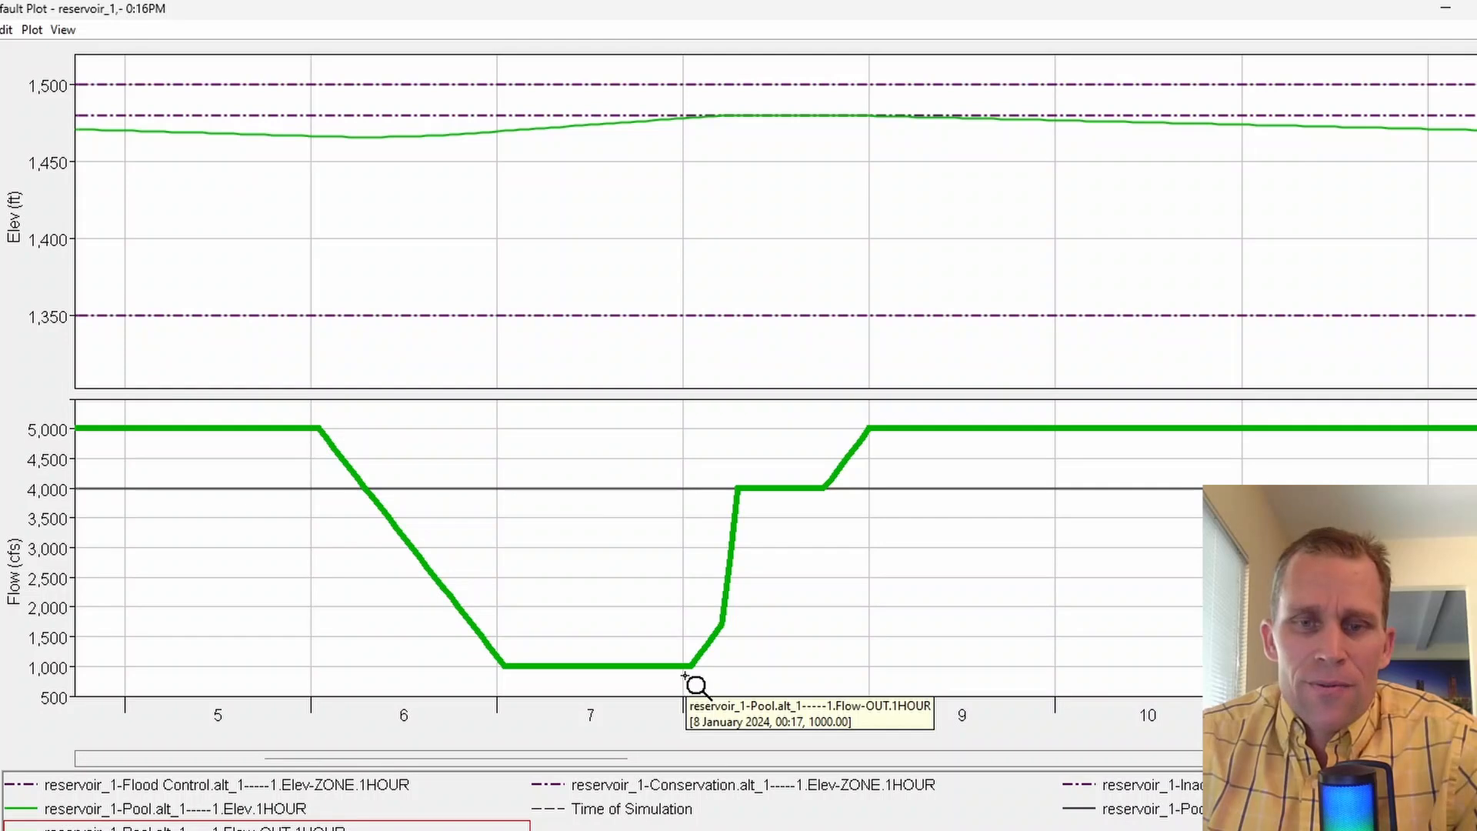
mouse_move(875, 430)
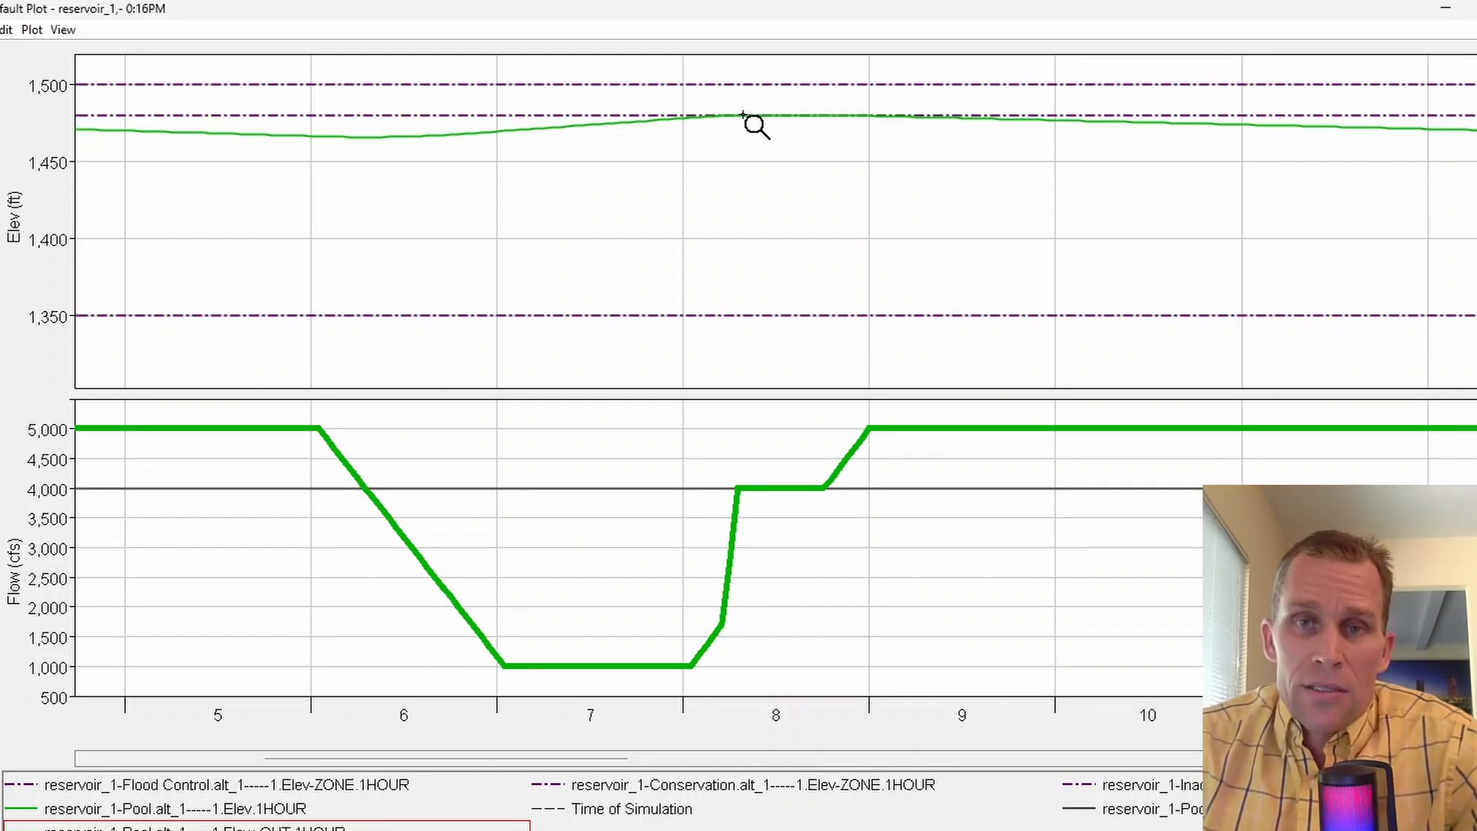
mouse_move(749, 114)
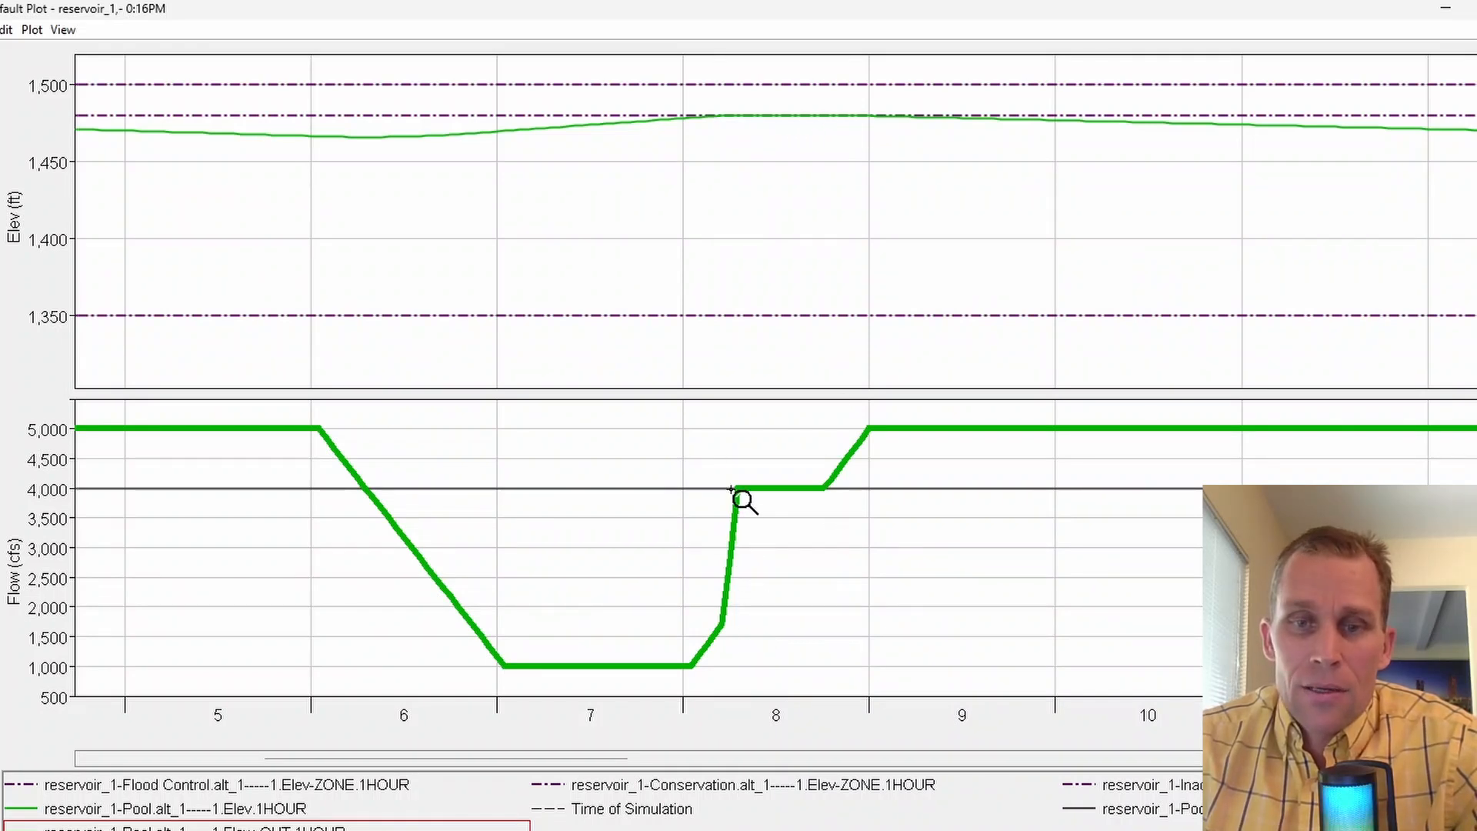
mouse_move(834, 498)
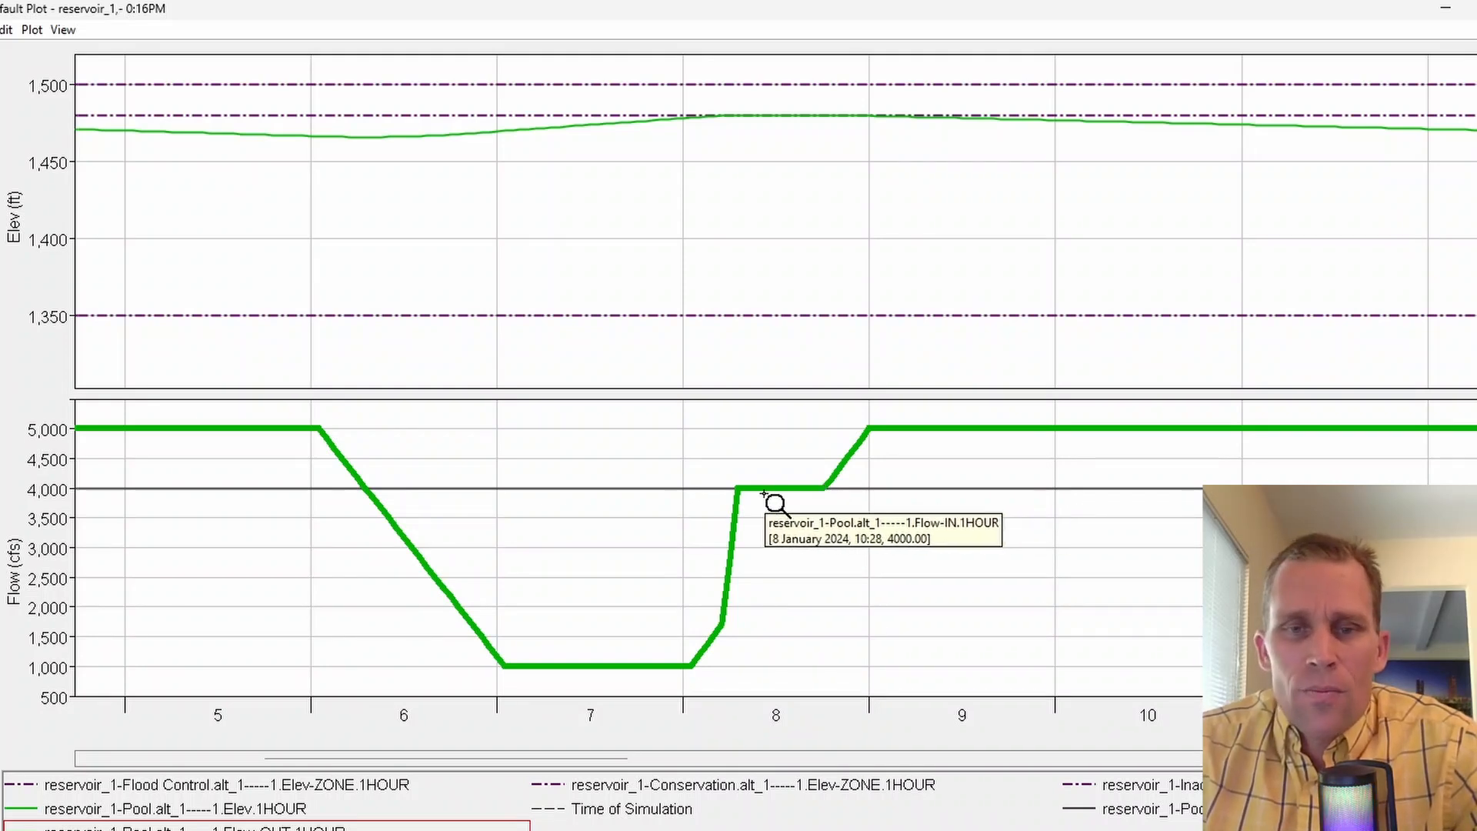
Reset the plot to its full extent, enlarge about 5 to 9 January, and examine the pool elevation near the Conservation zone
right_click(844, 527)
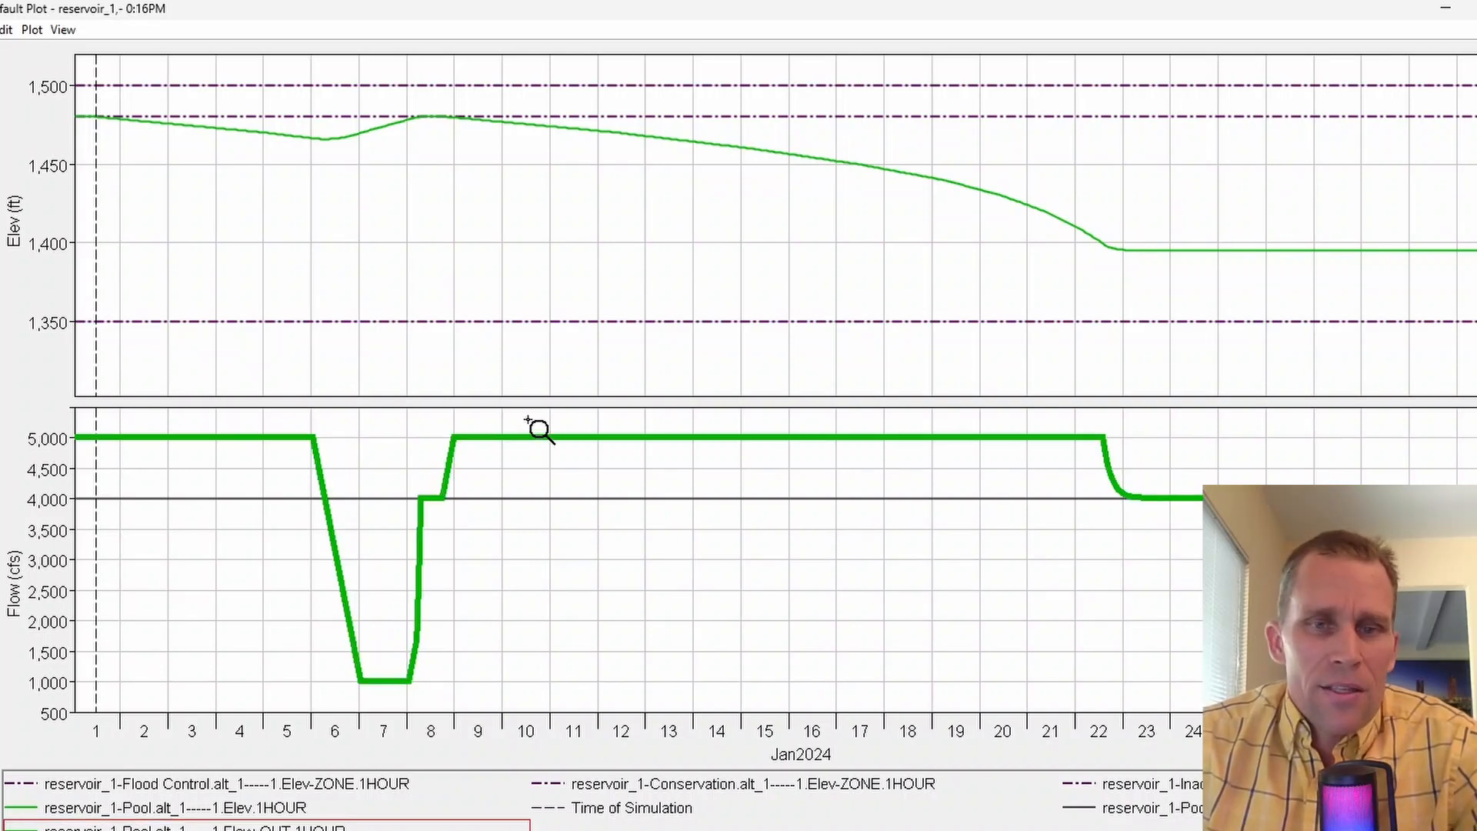
drag(541, 413, 262, 702)
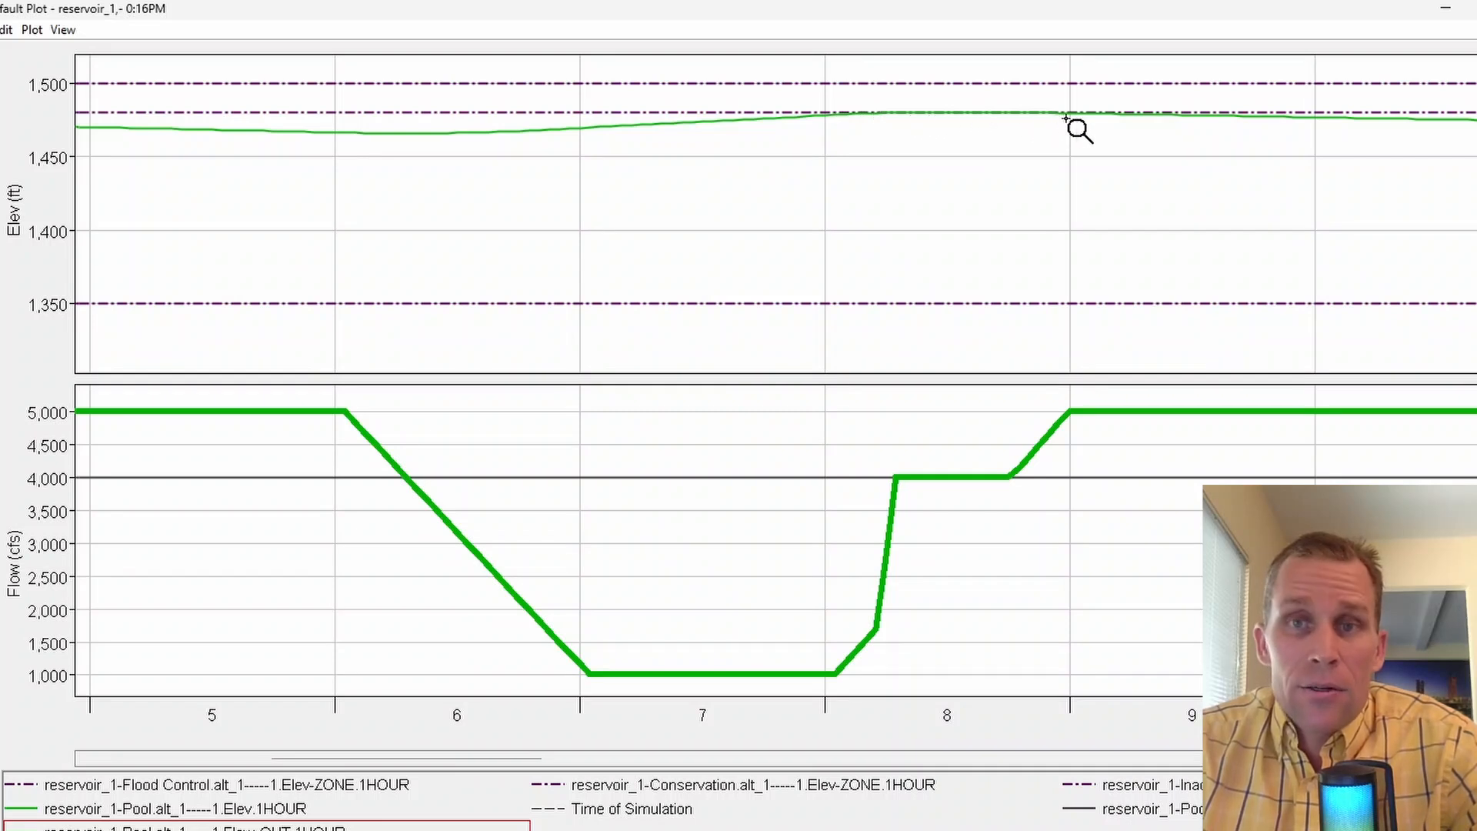
mouse_move(1071, 115)
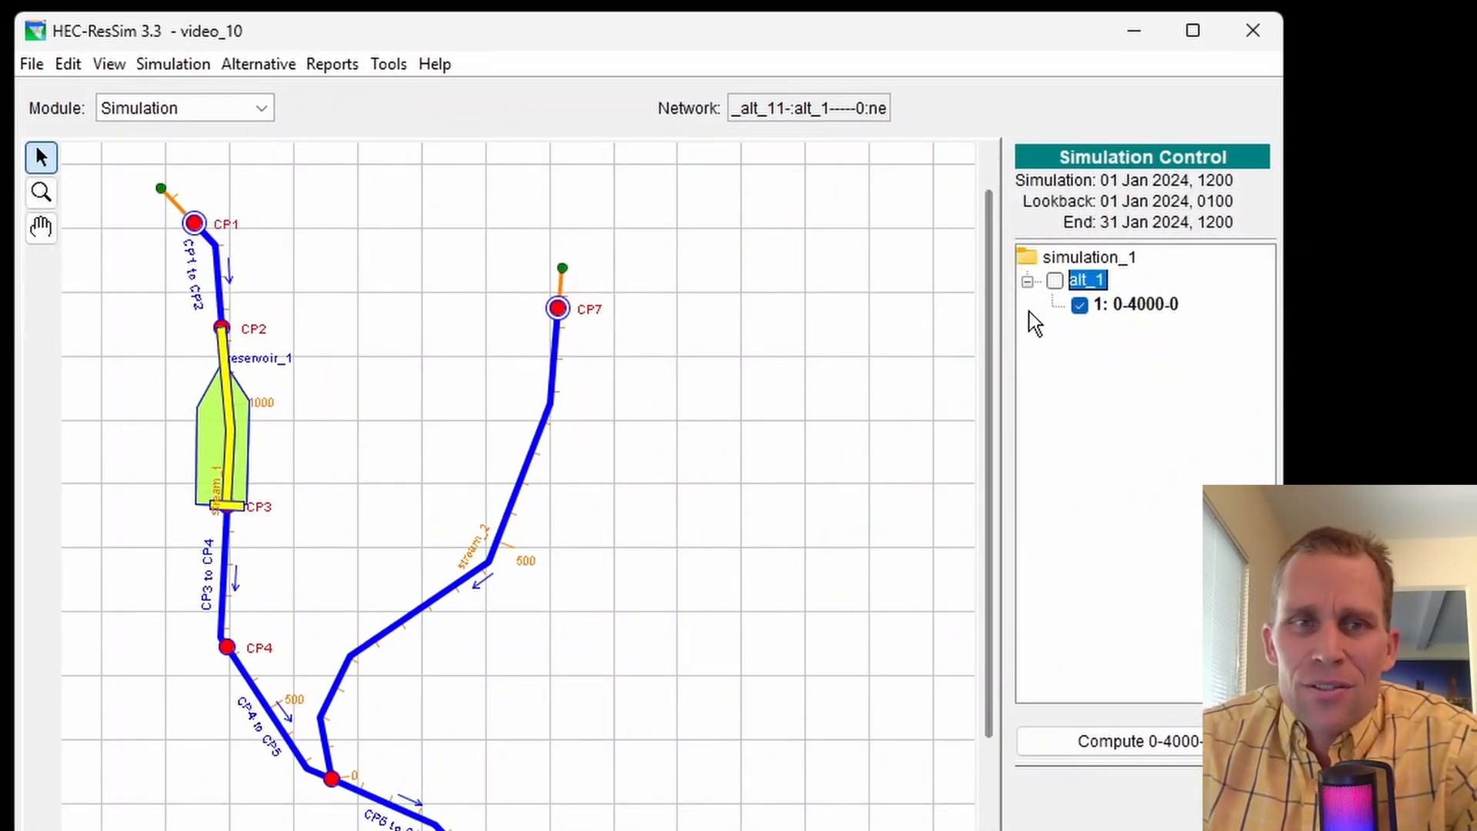
Create a trial named "0-4000-0 - 1,460 wsel" based on trial 0-4000-0, saving the parent alternative
click(1143, 305)
right_click(1140, 315)
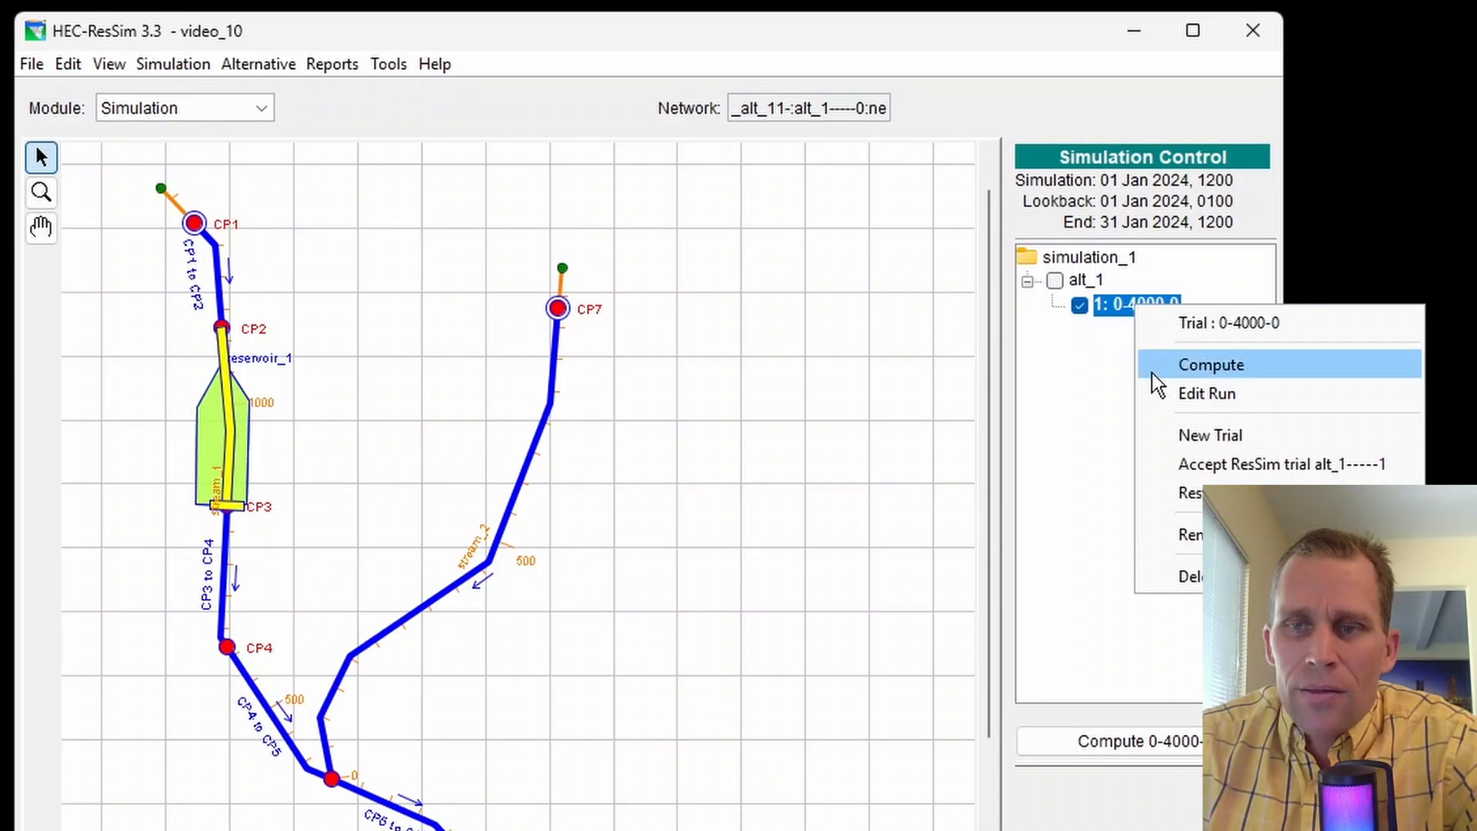
click(1189, 439)
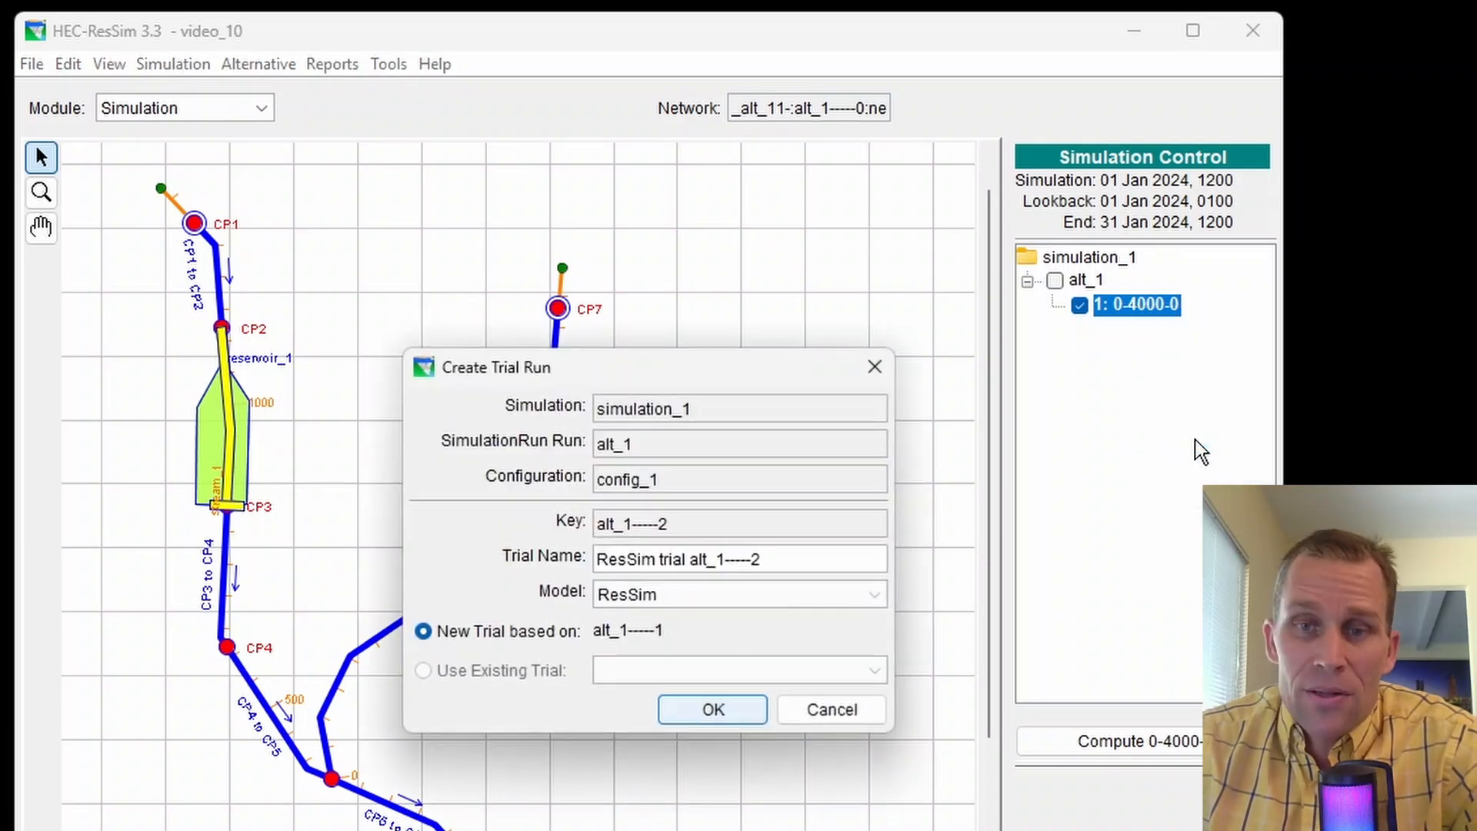
drag(811, 555, 530, 565)
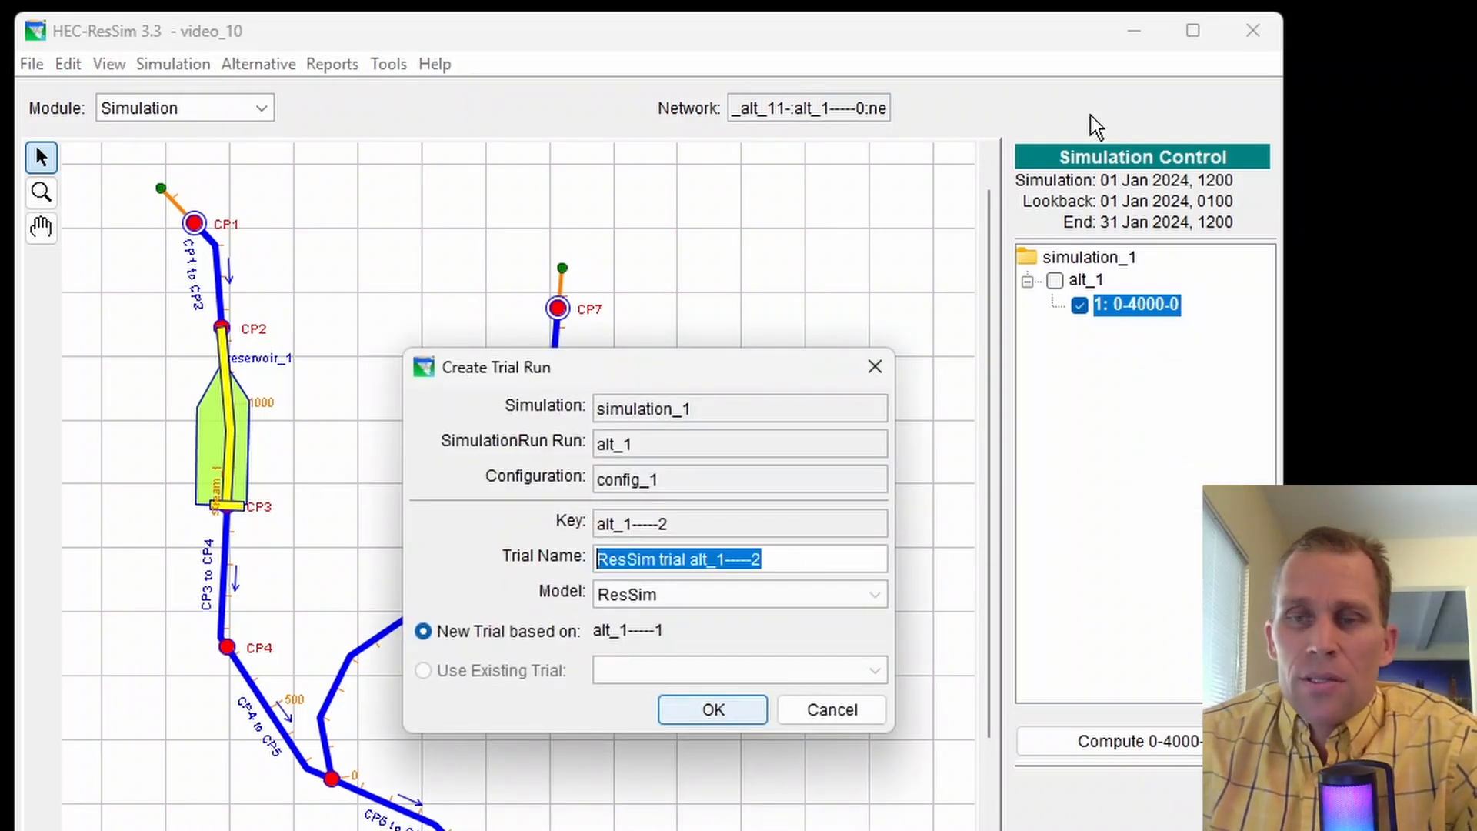
text(0)
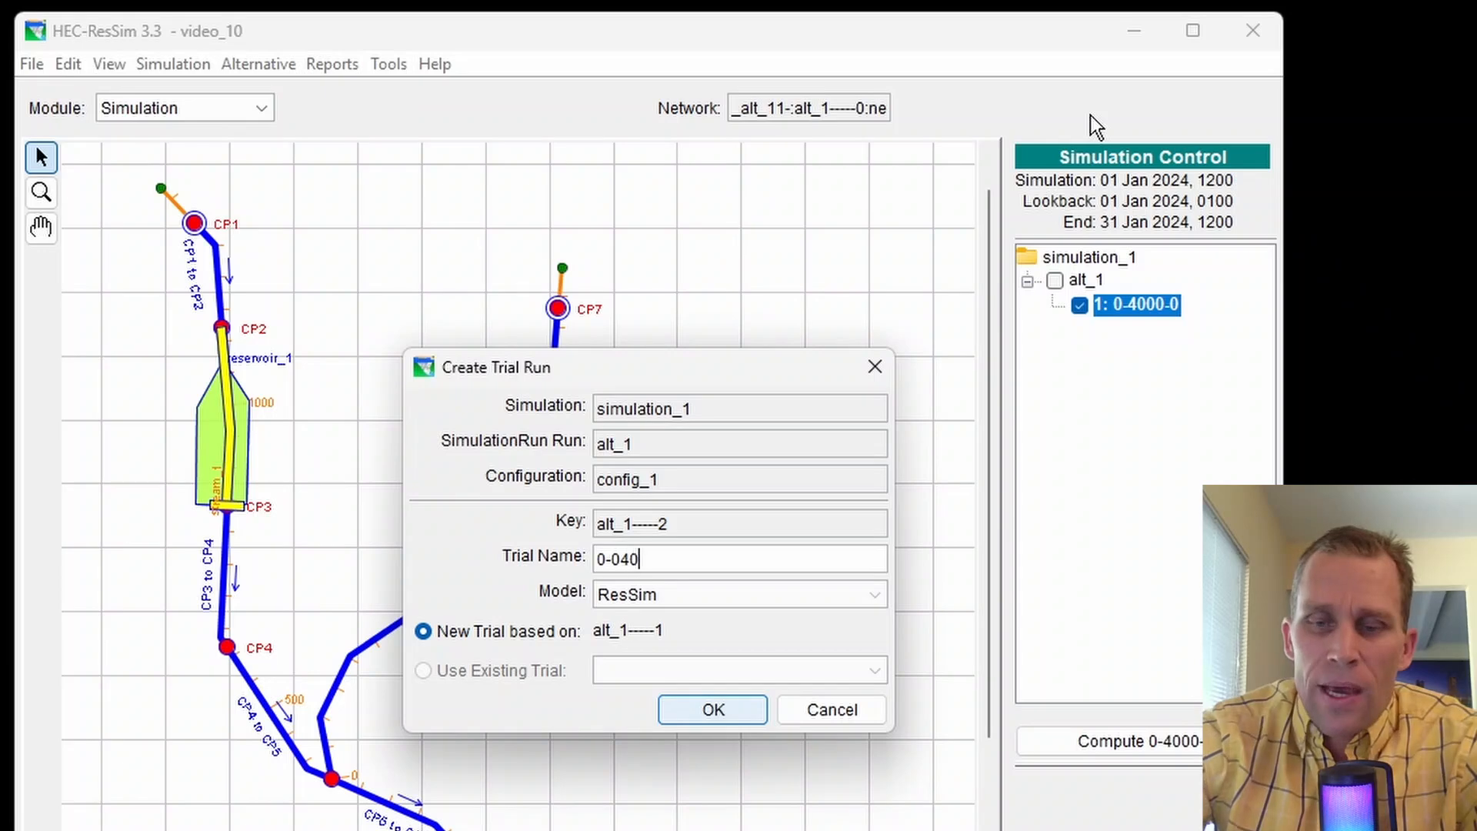
text(-0)
key(BackSpace)
text(4000-0)
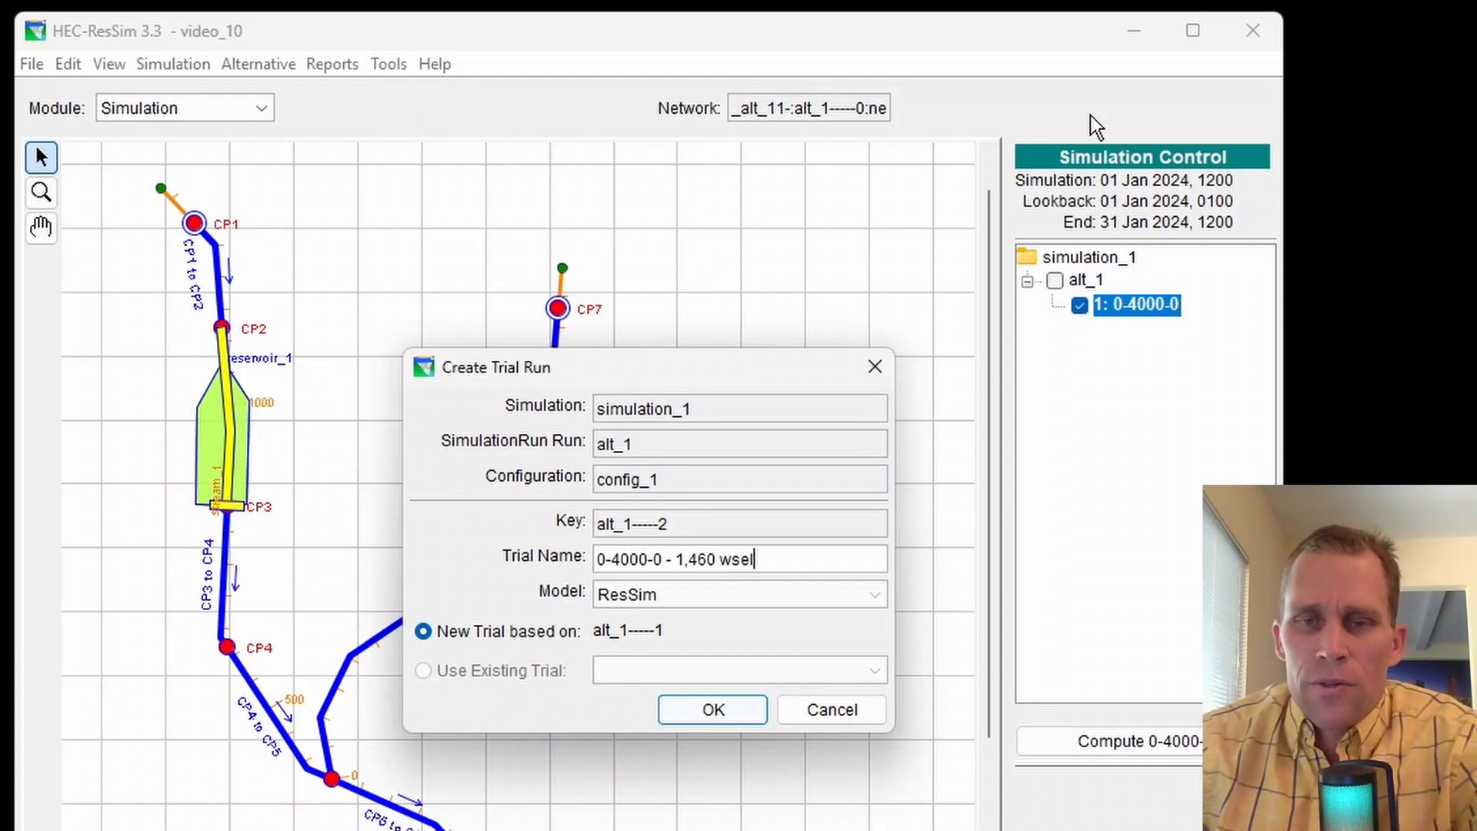
drag(780, 556, 668, 567)
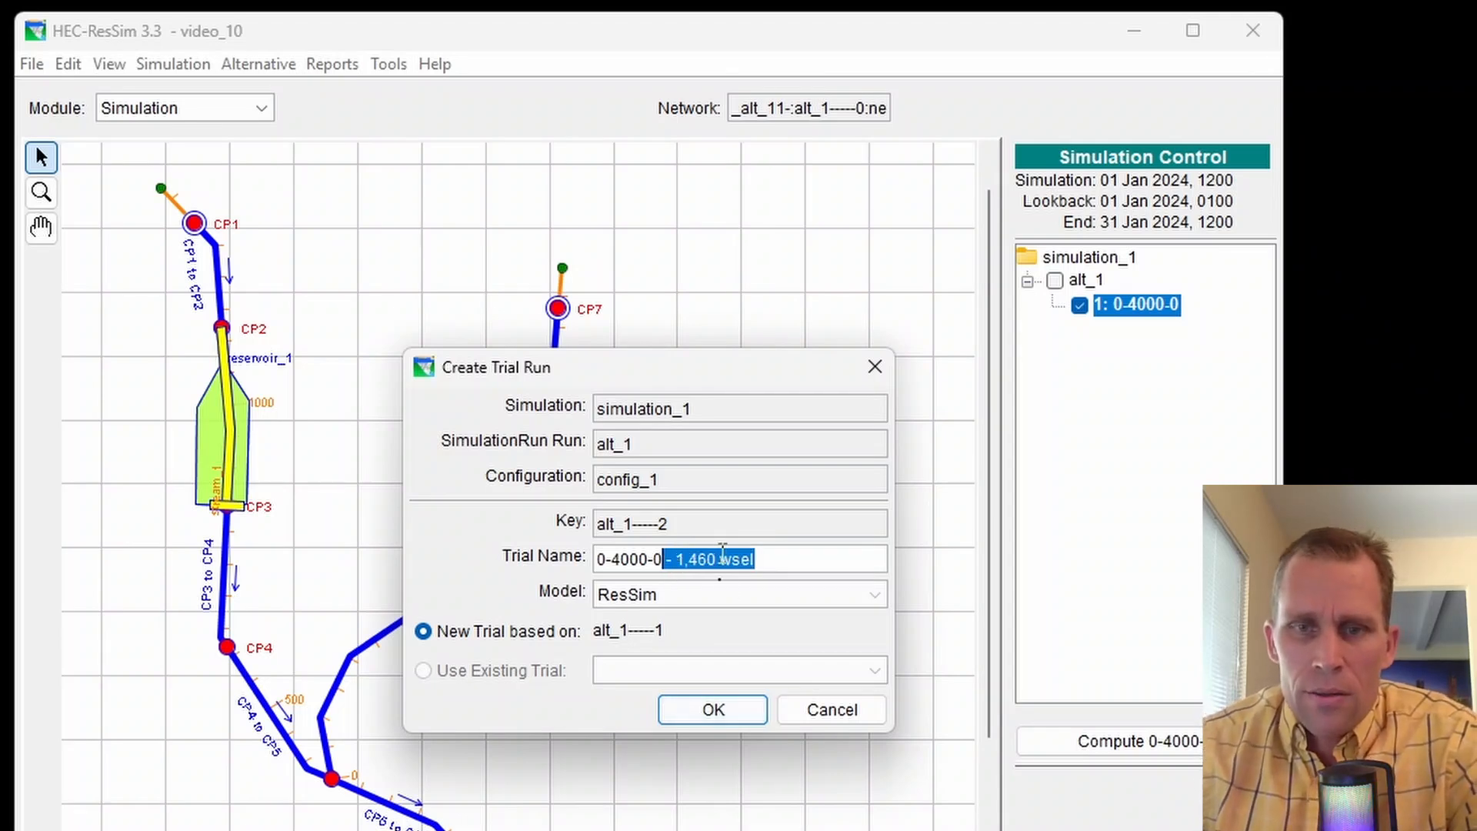
click(712, 710)
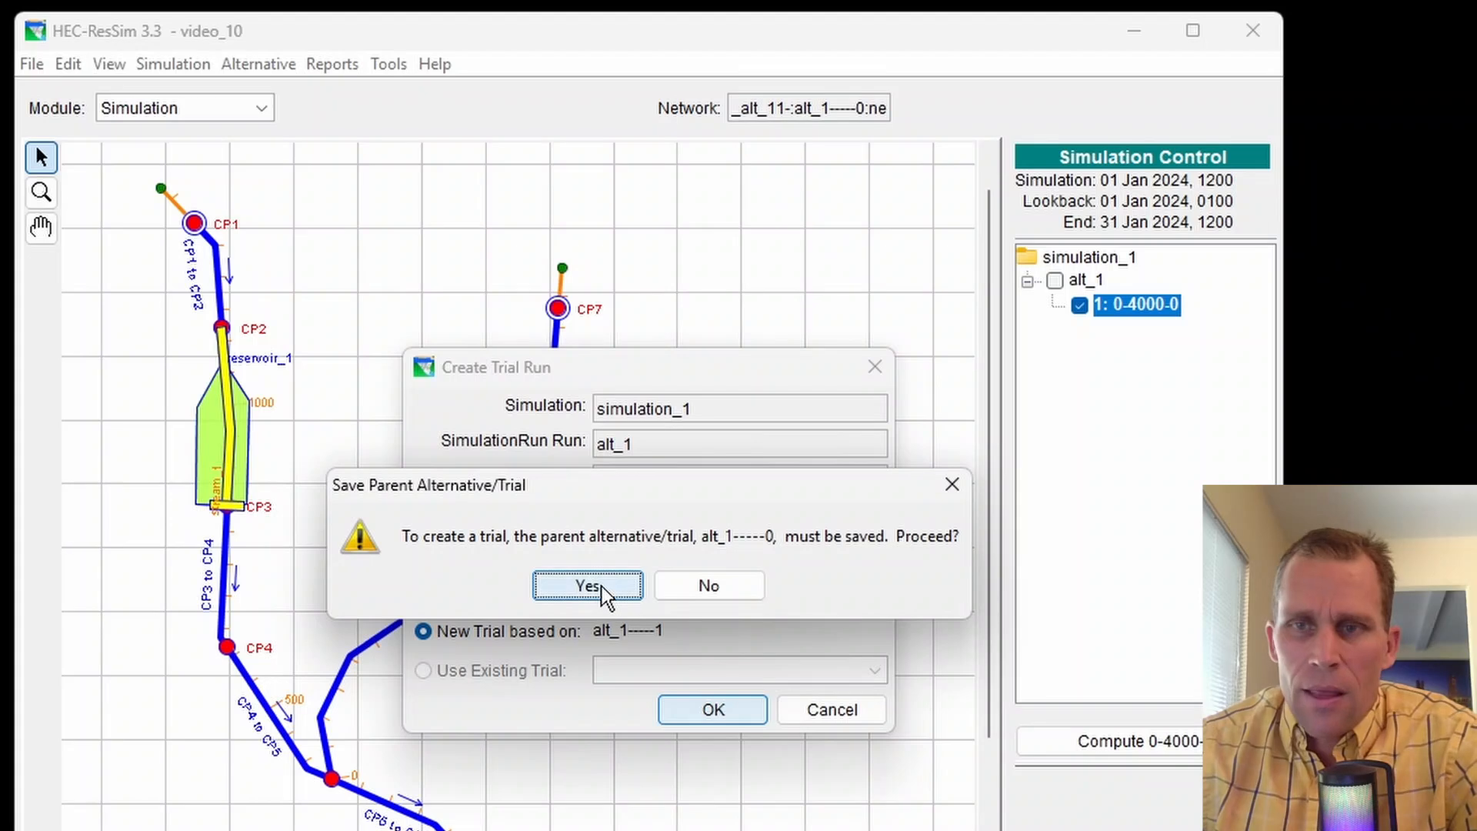
click(587, 586)
Rename the trial 0-4000-0 as "0-4000-0 - 1,480 wsel" and accept the rename
right_click(1131, 308)
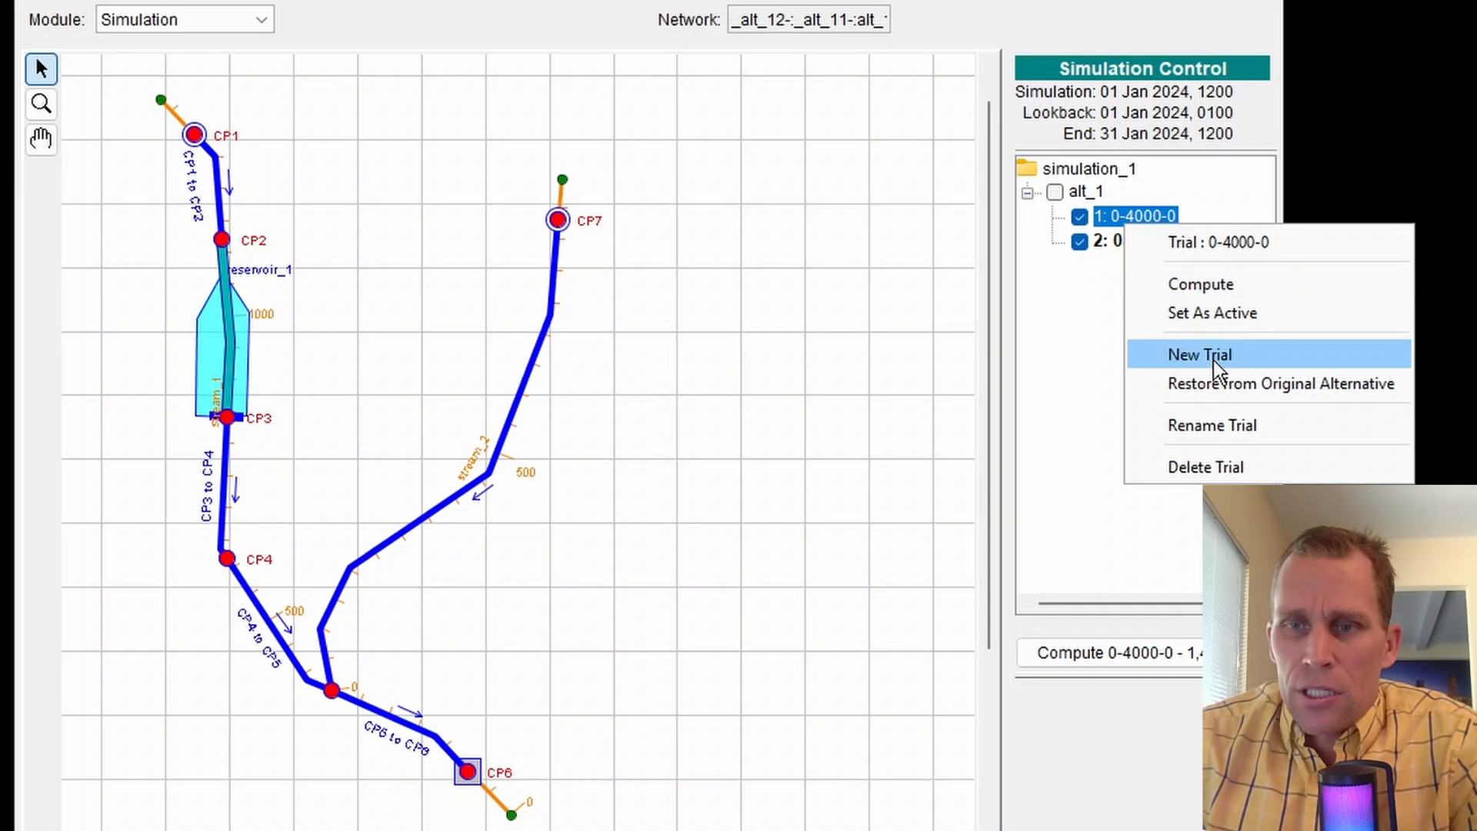
click(1223, 428)
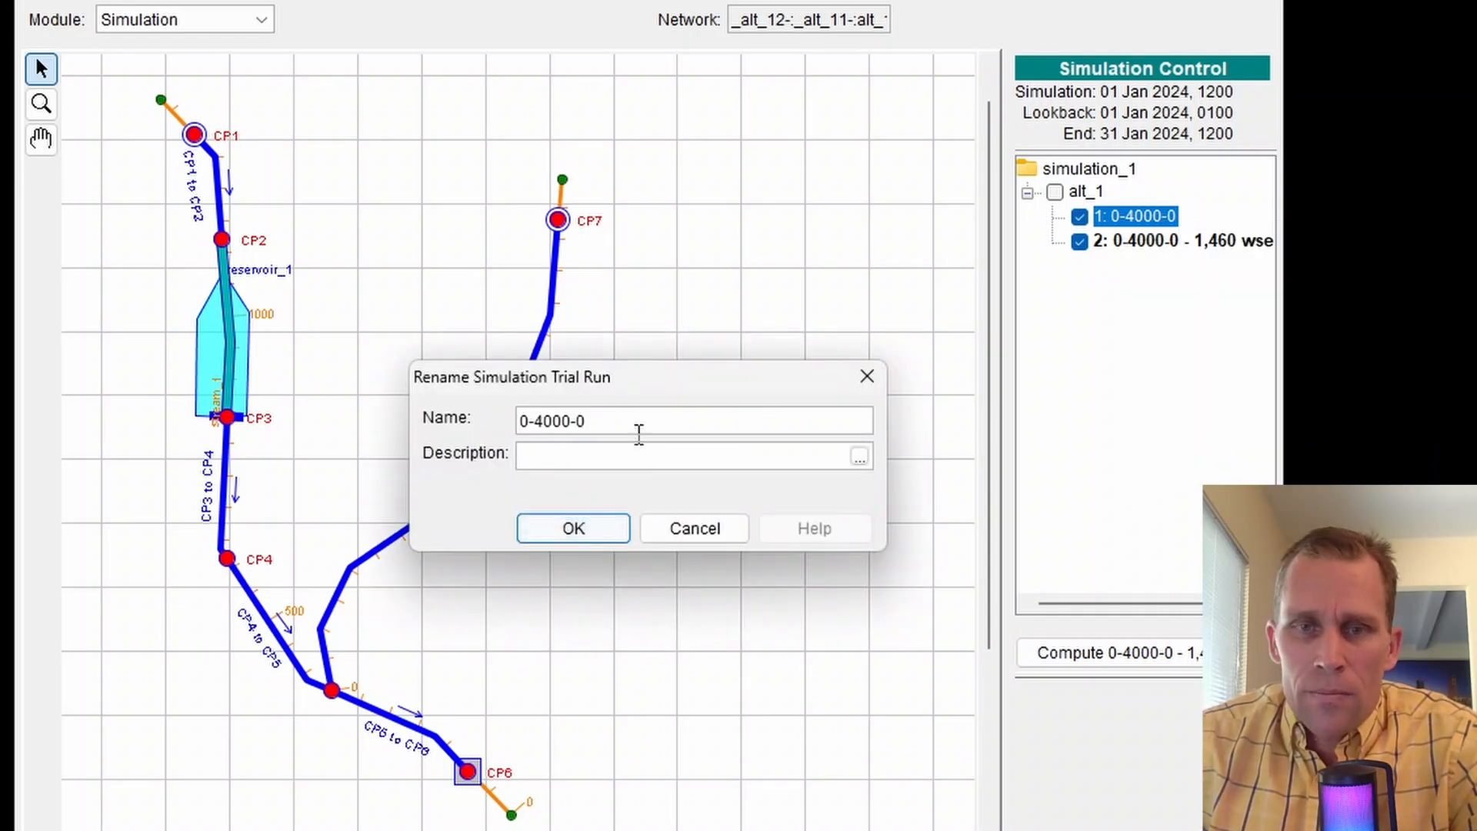
text(- 1,460 wsel)
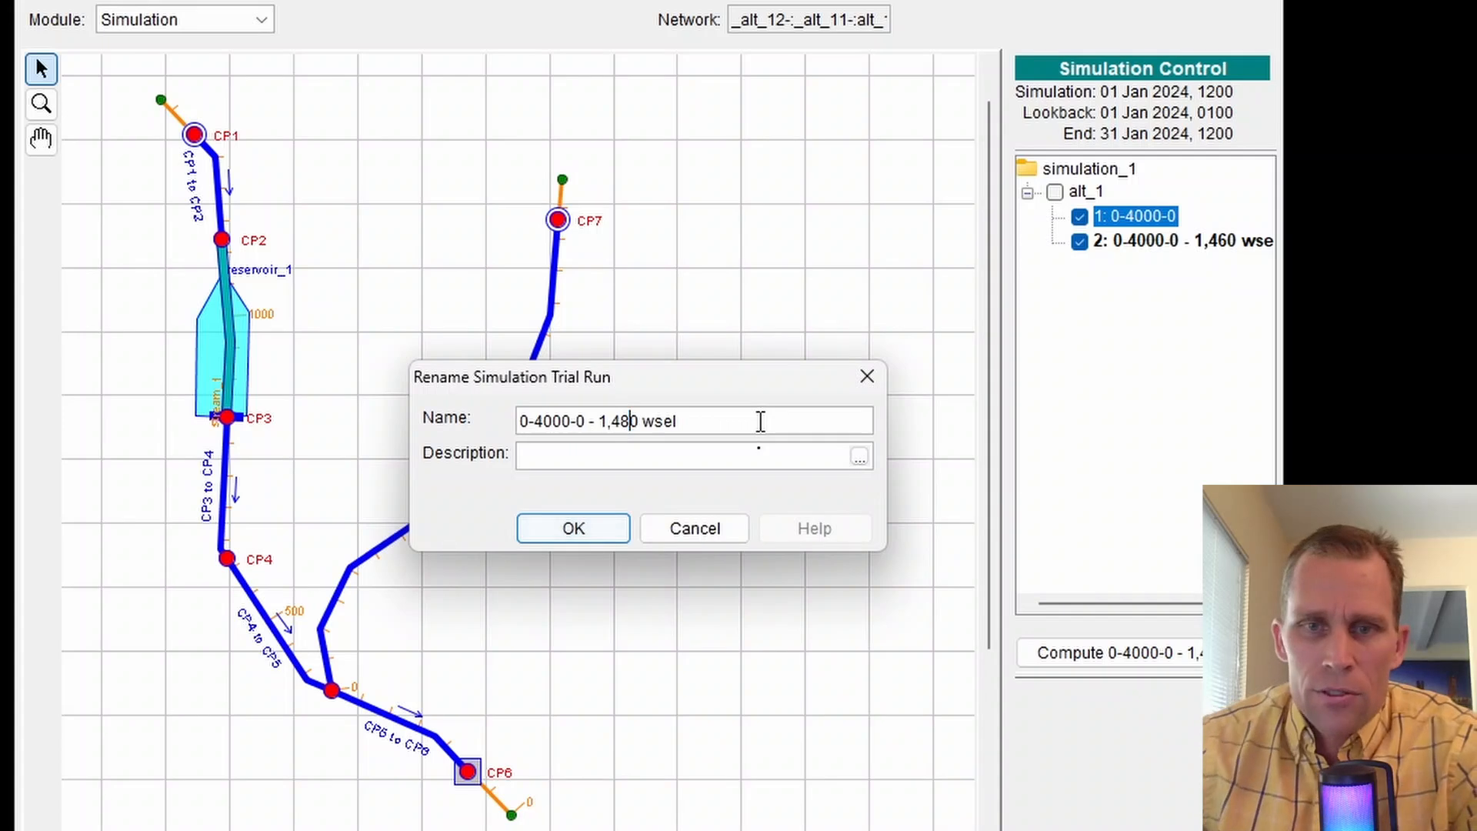
click(562, 537)
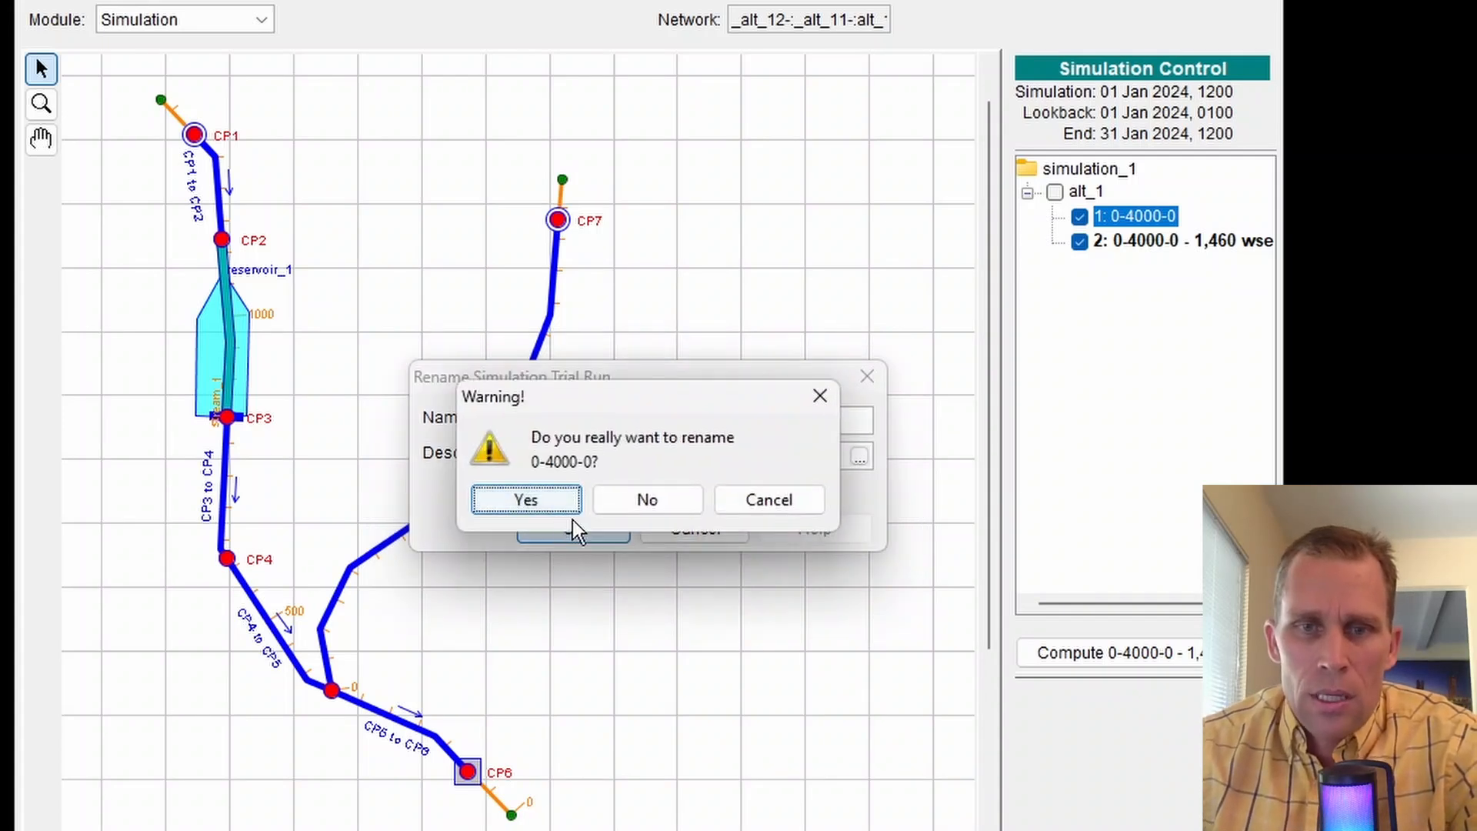
click(551, 508)
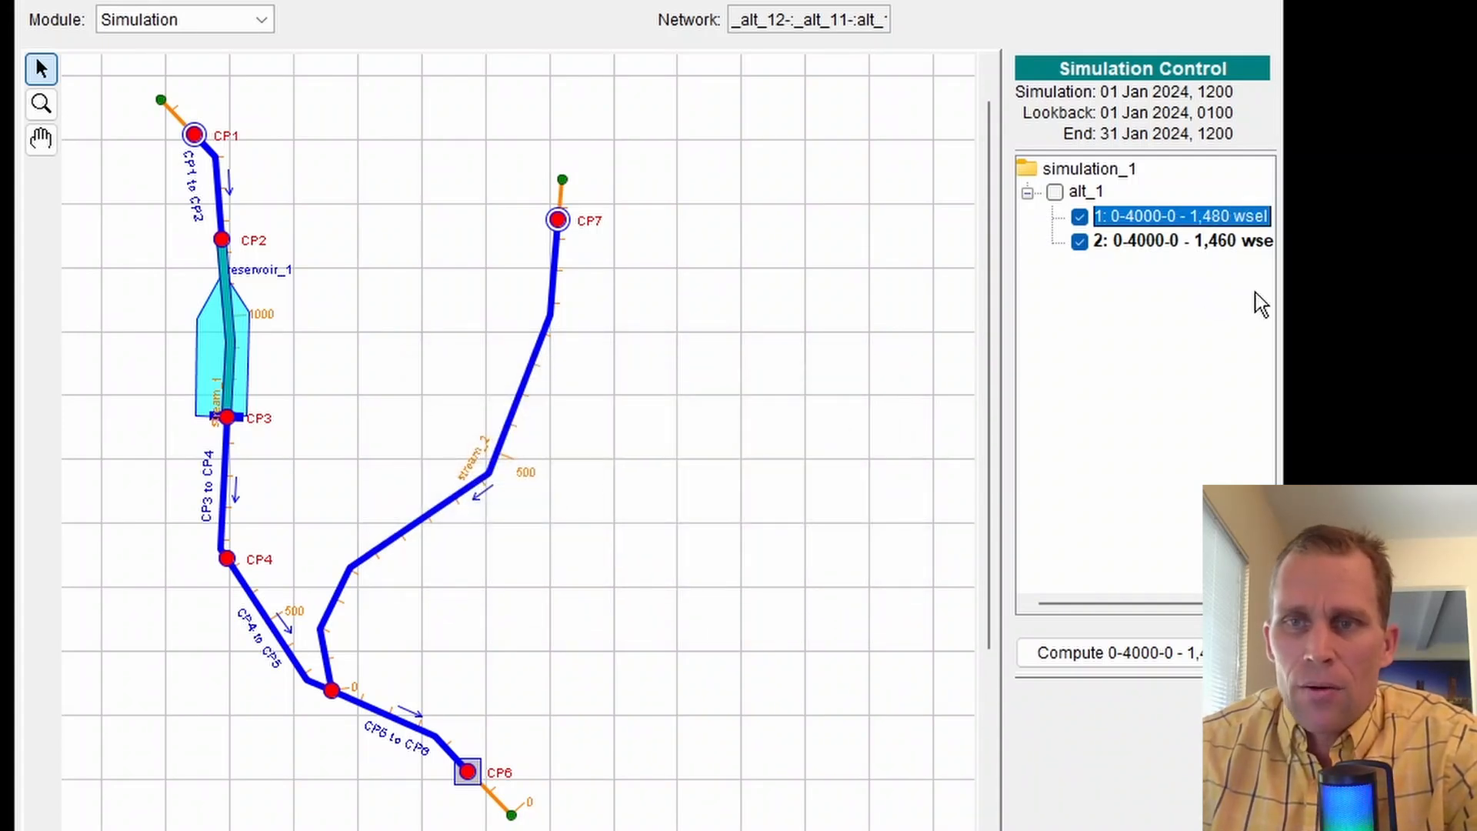
Set the reservoir_1 pool's lookback elevation to 1460 in the trial "0-4000-0 - 1,460 wsel" and save the alternative
click(1164, 248)
right_click(1143, 246)
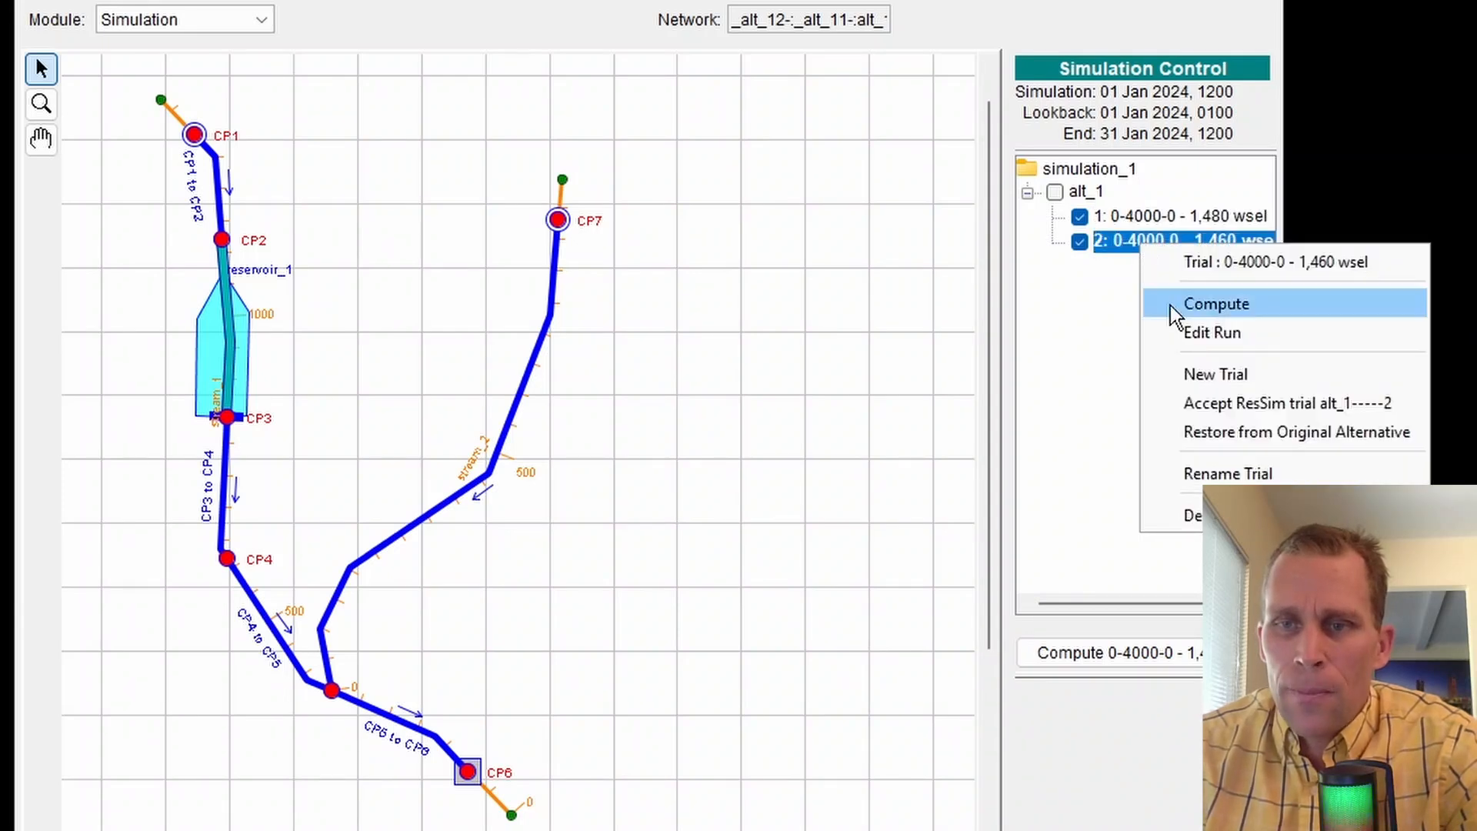
click(1202, 334)
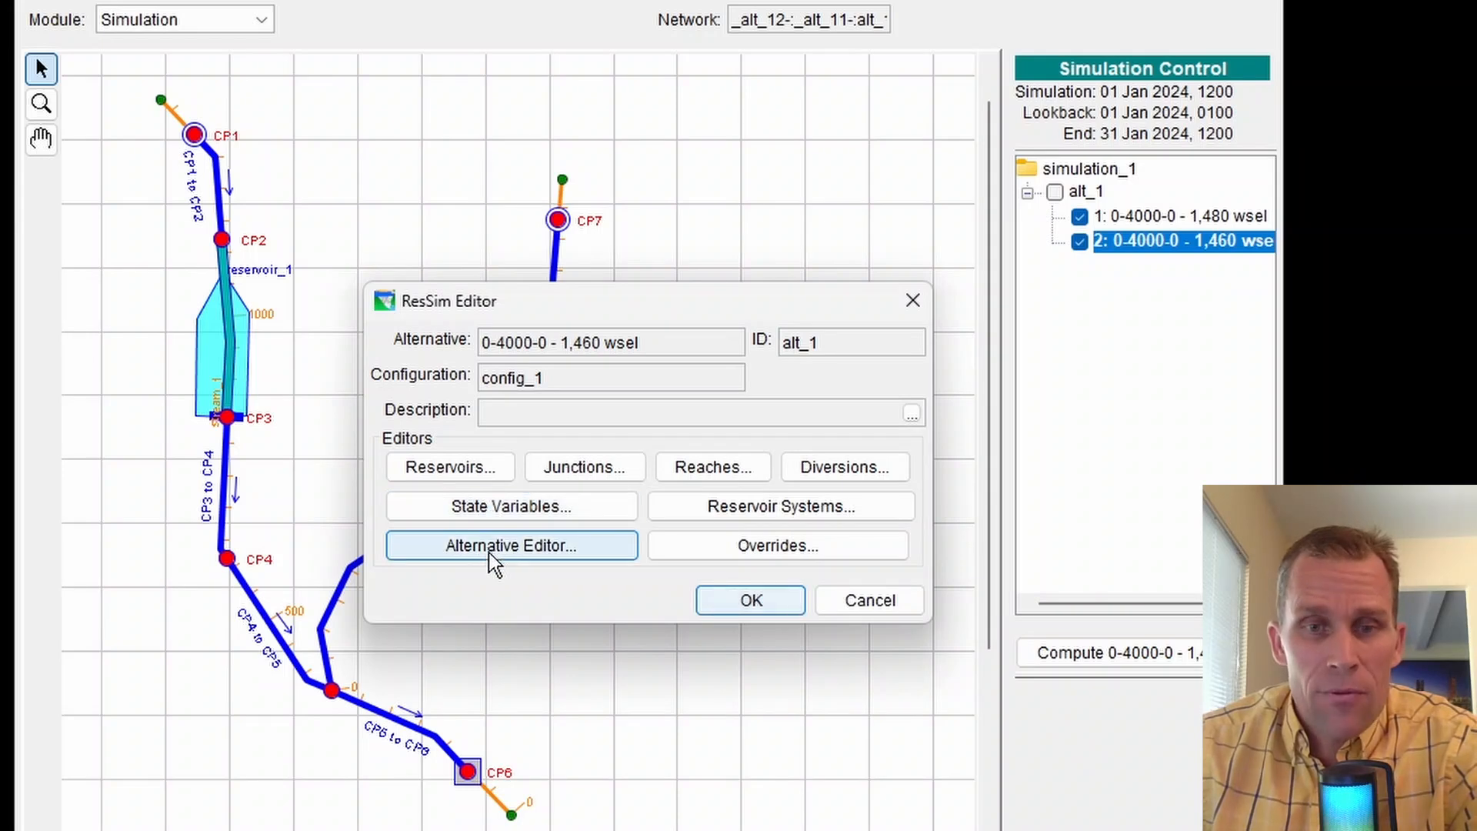
click(509, 549)
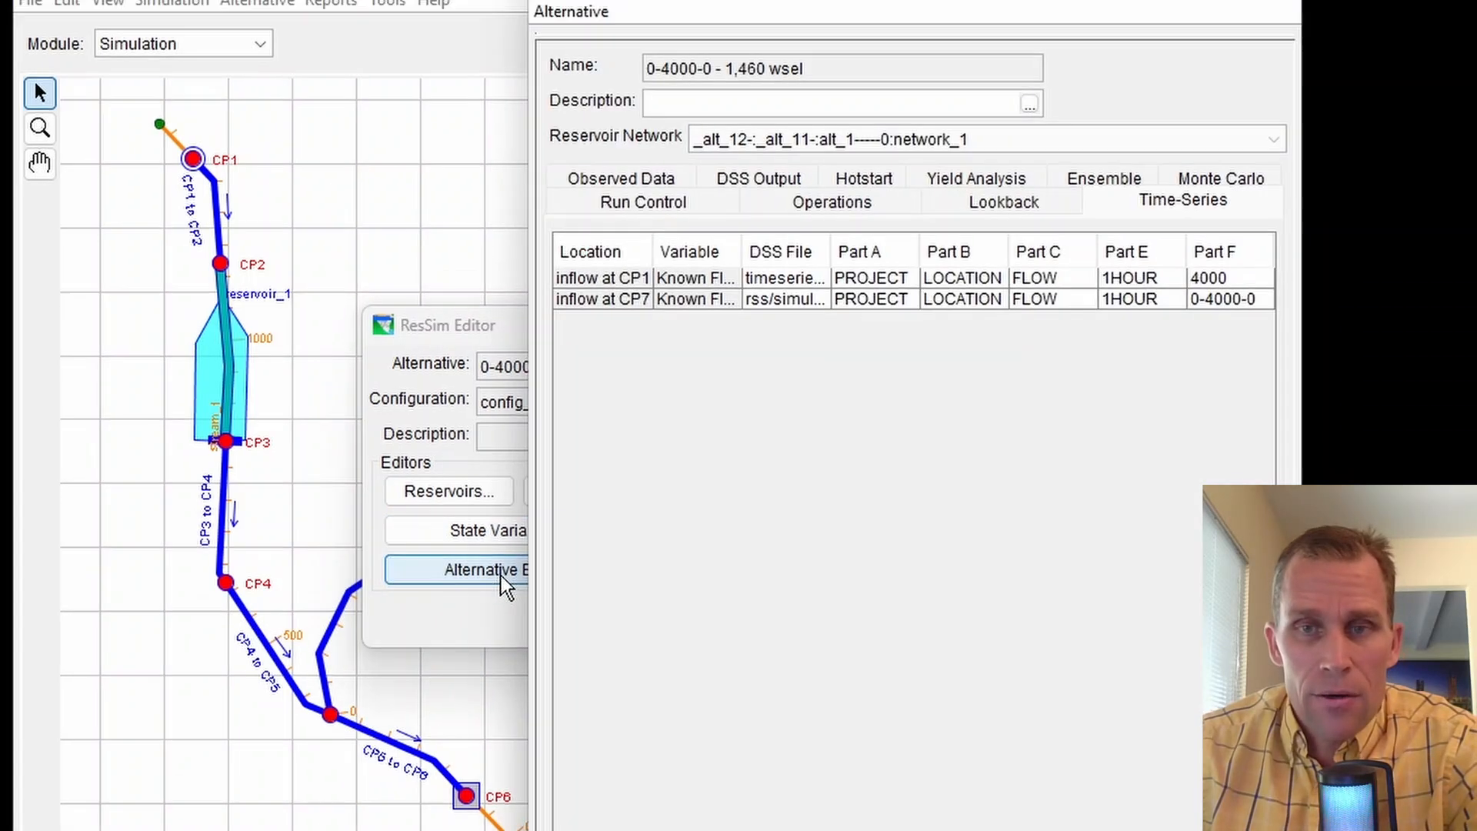
click(992, 261)
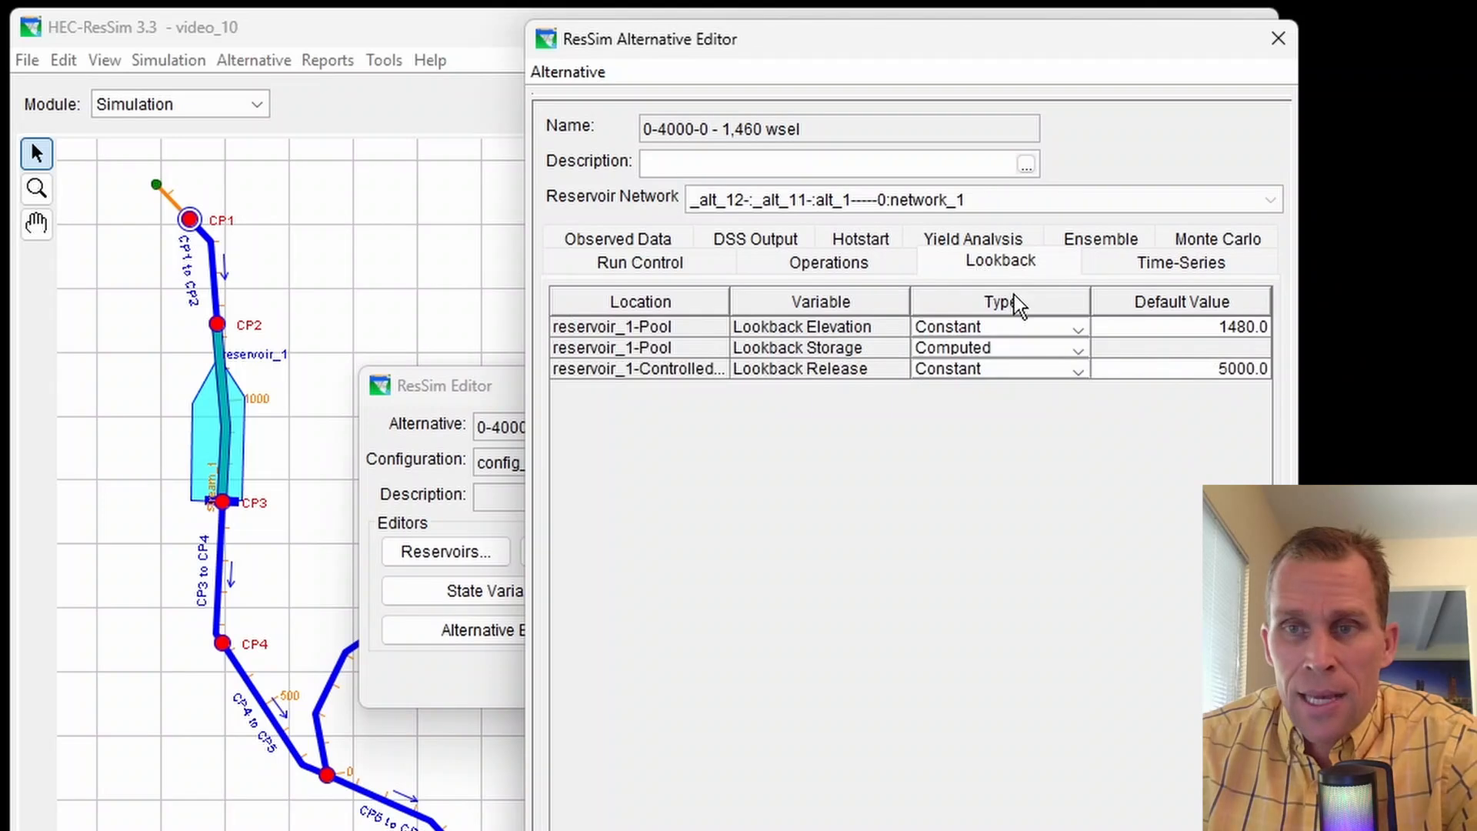
click(1180, 328)
text(1460)
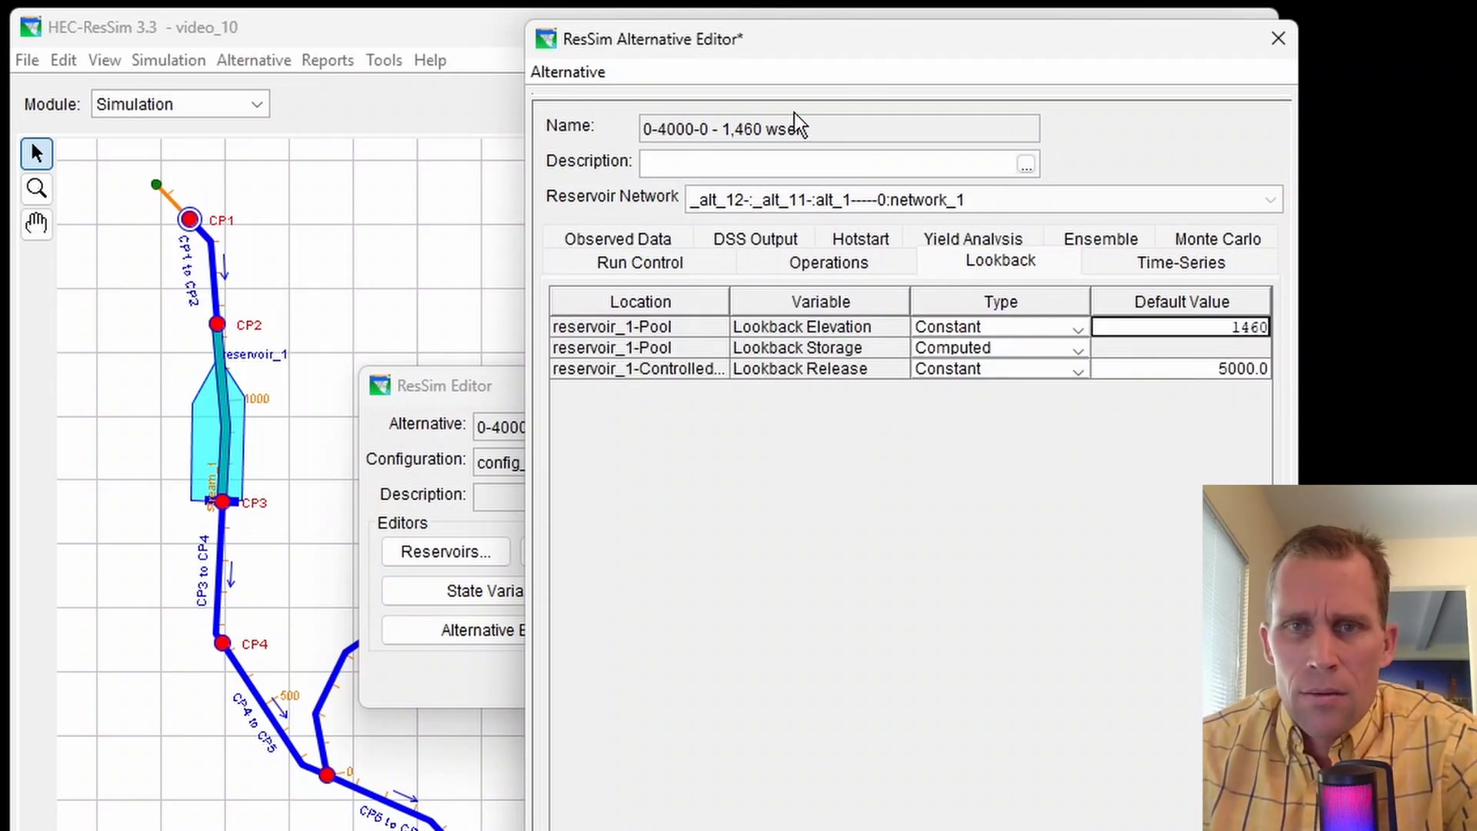
click(579, 71)
click(586, 108)
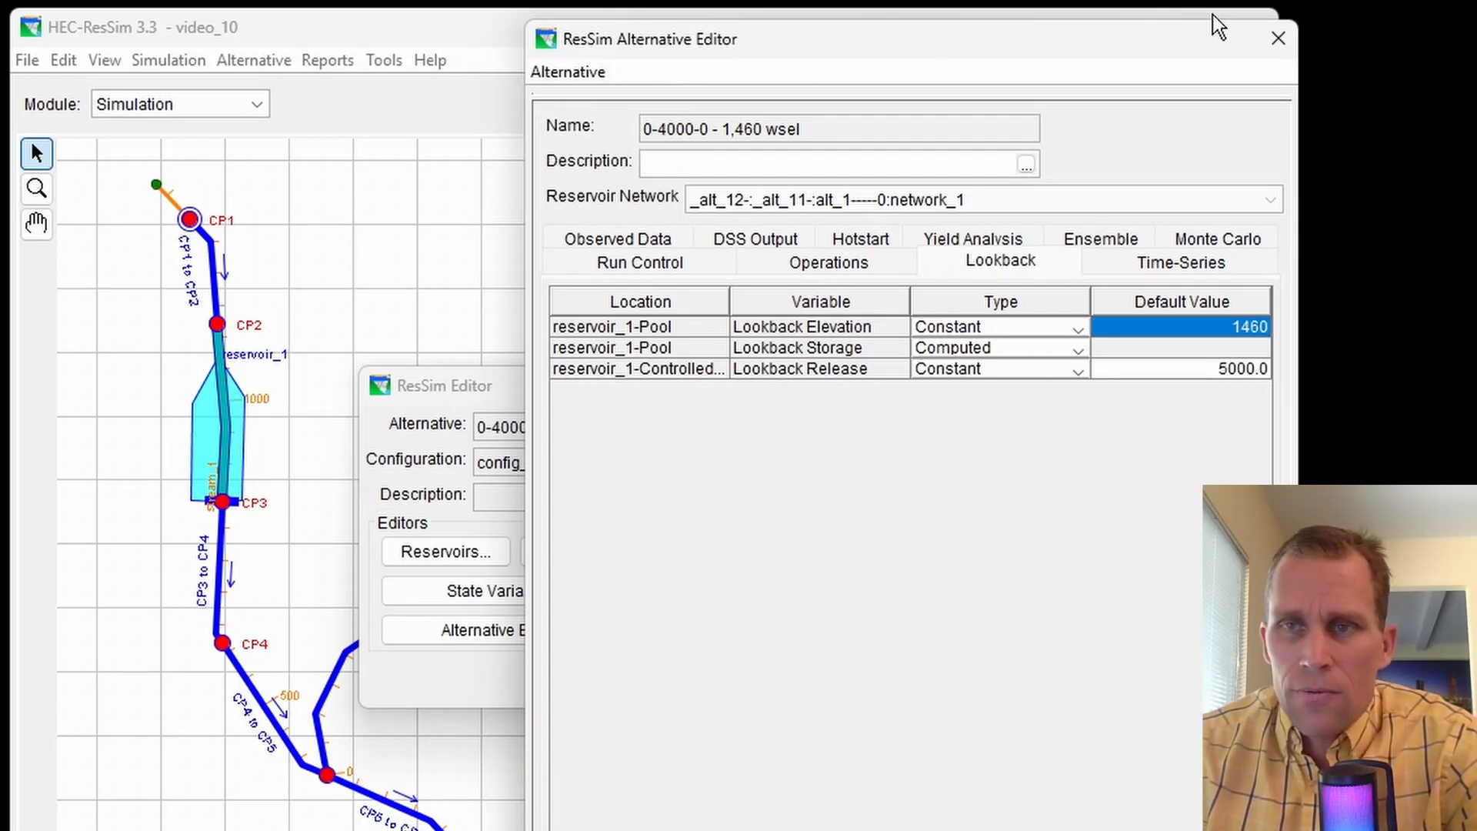
click(1269, 45)
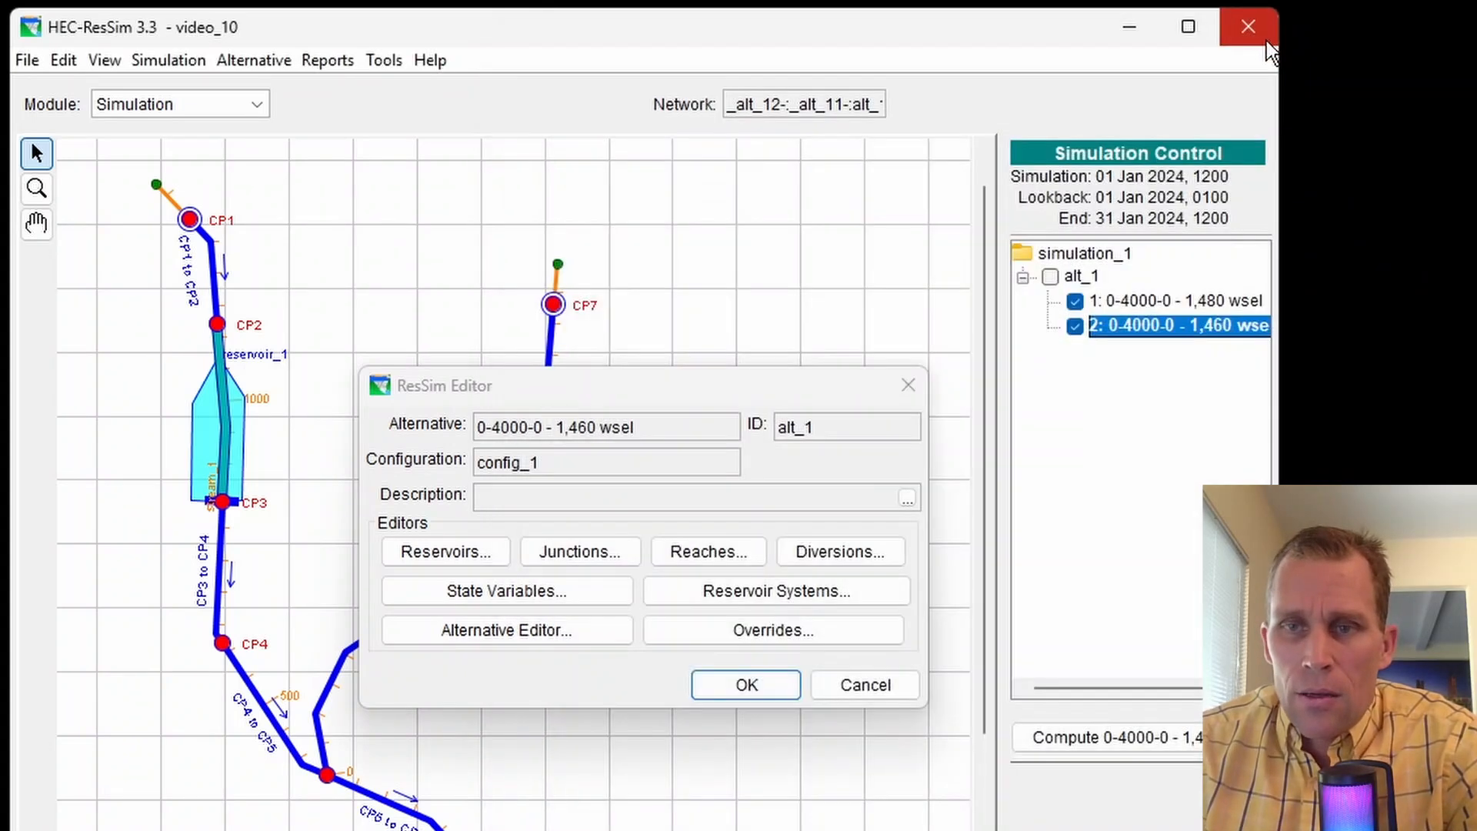
click(769, 692)
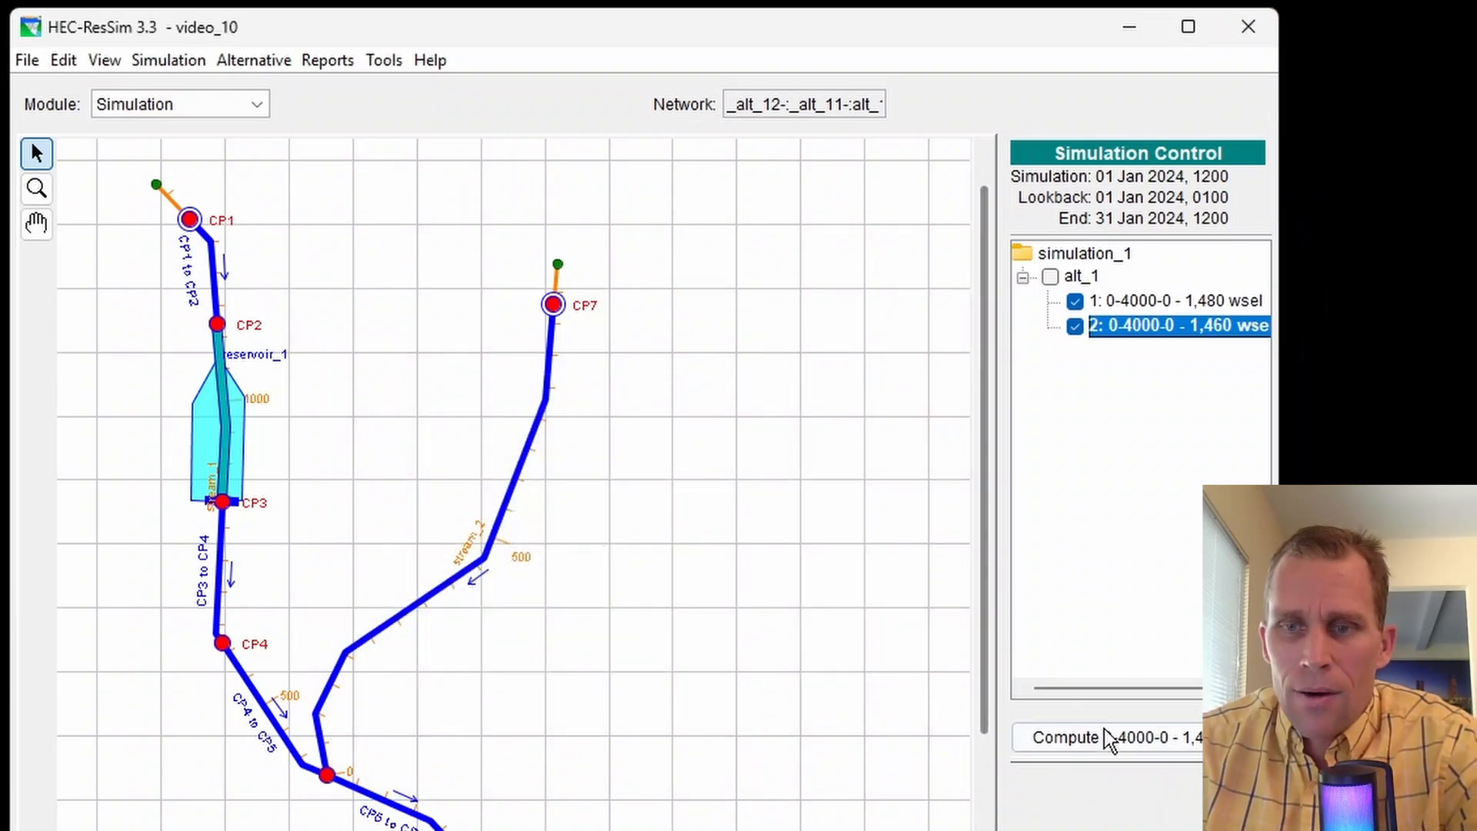
Exclude the 1,480 wsel trial from the displayed results and compute the 1,460 wsel trial
click(1087, 304)
click(1075, 301)
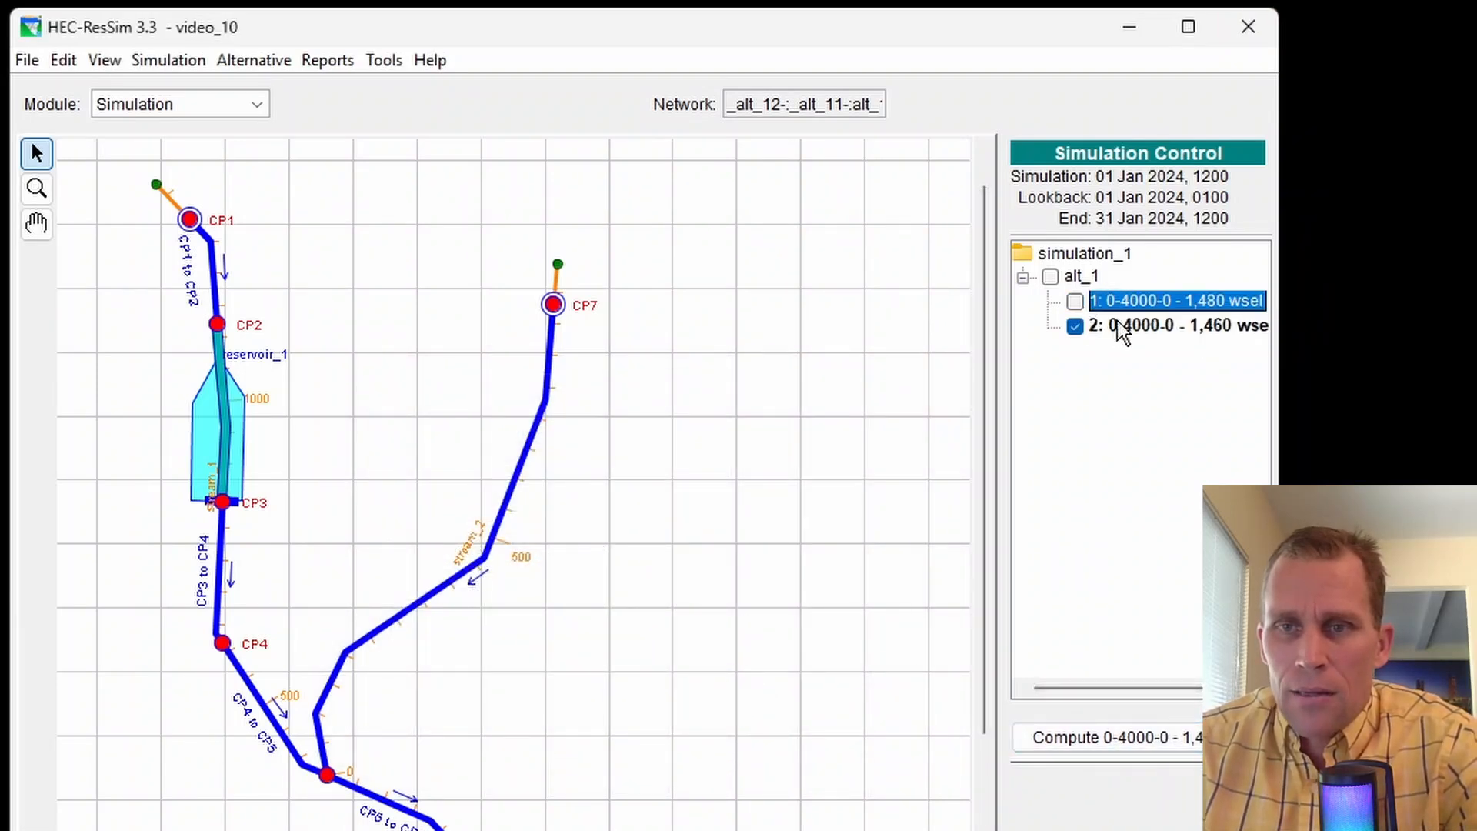
right_click(1121, 326)
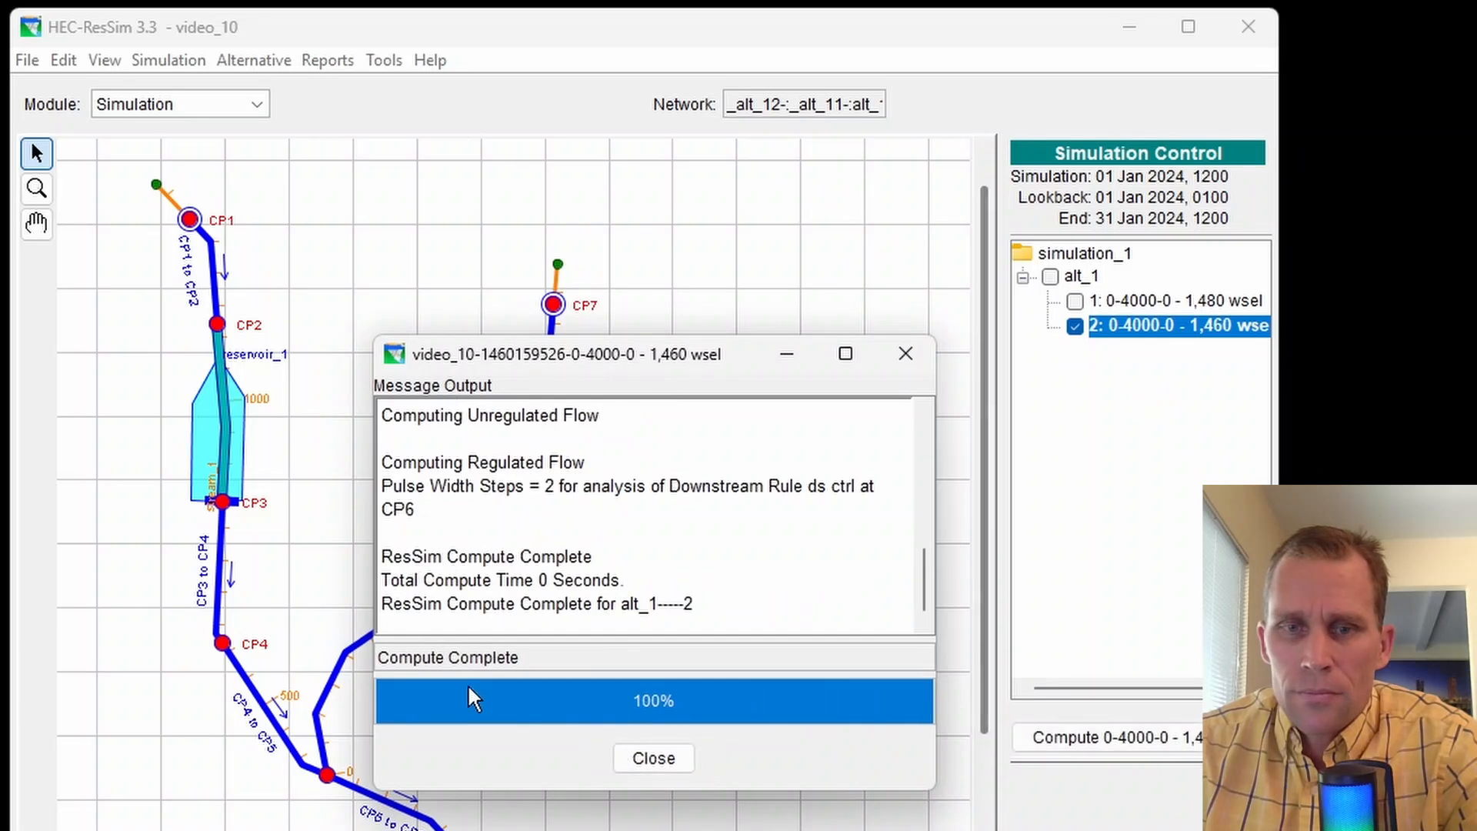
click(639, 772)
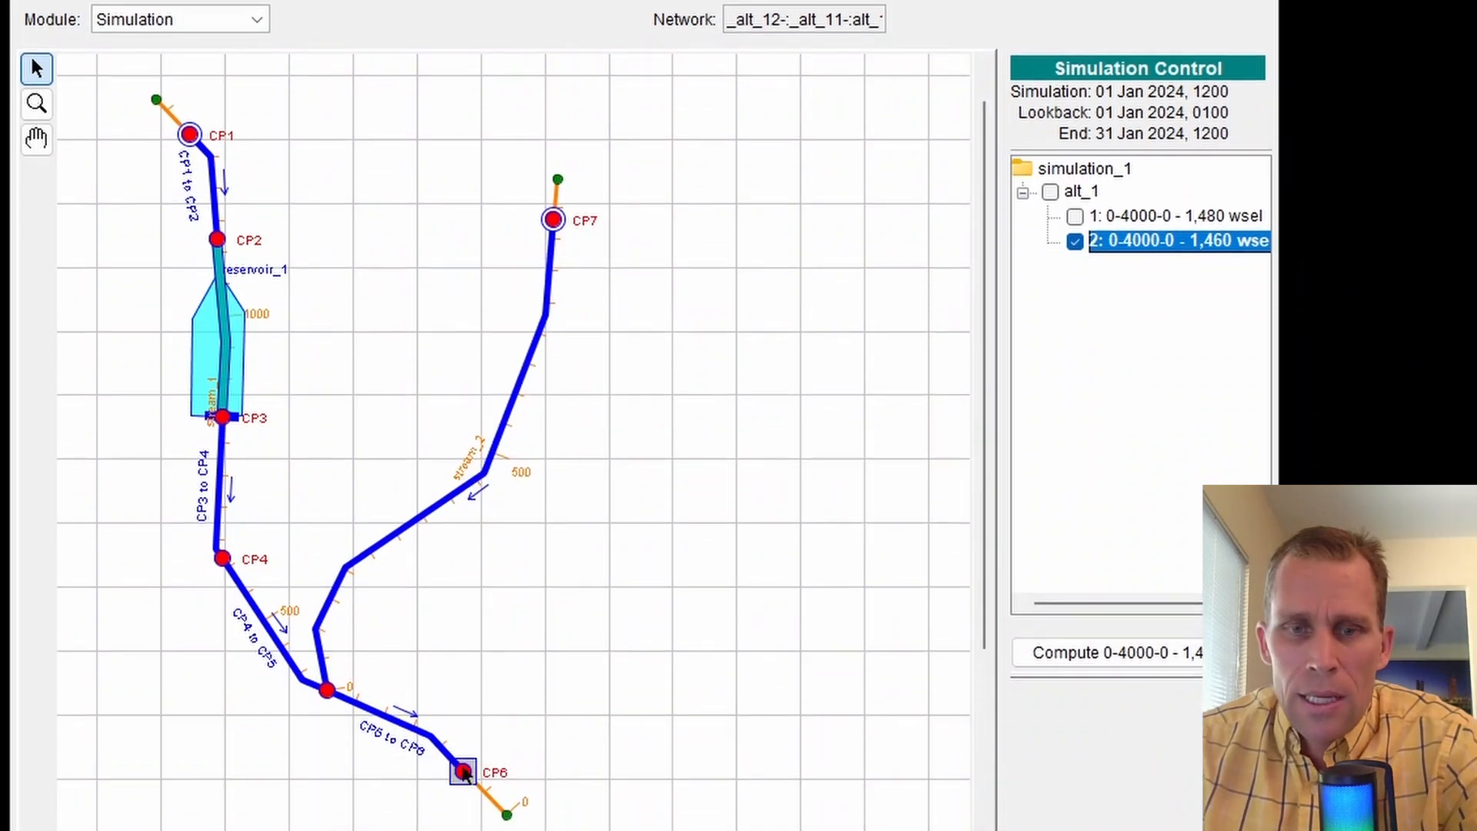
Plot CP6's results full screen for the 1,460 wsel trial and compare its flow with the downstream control rule
right_click(464, 771)
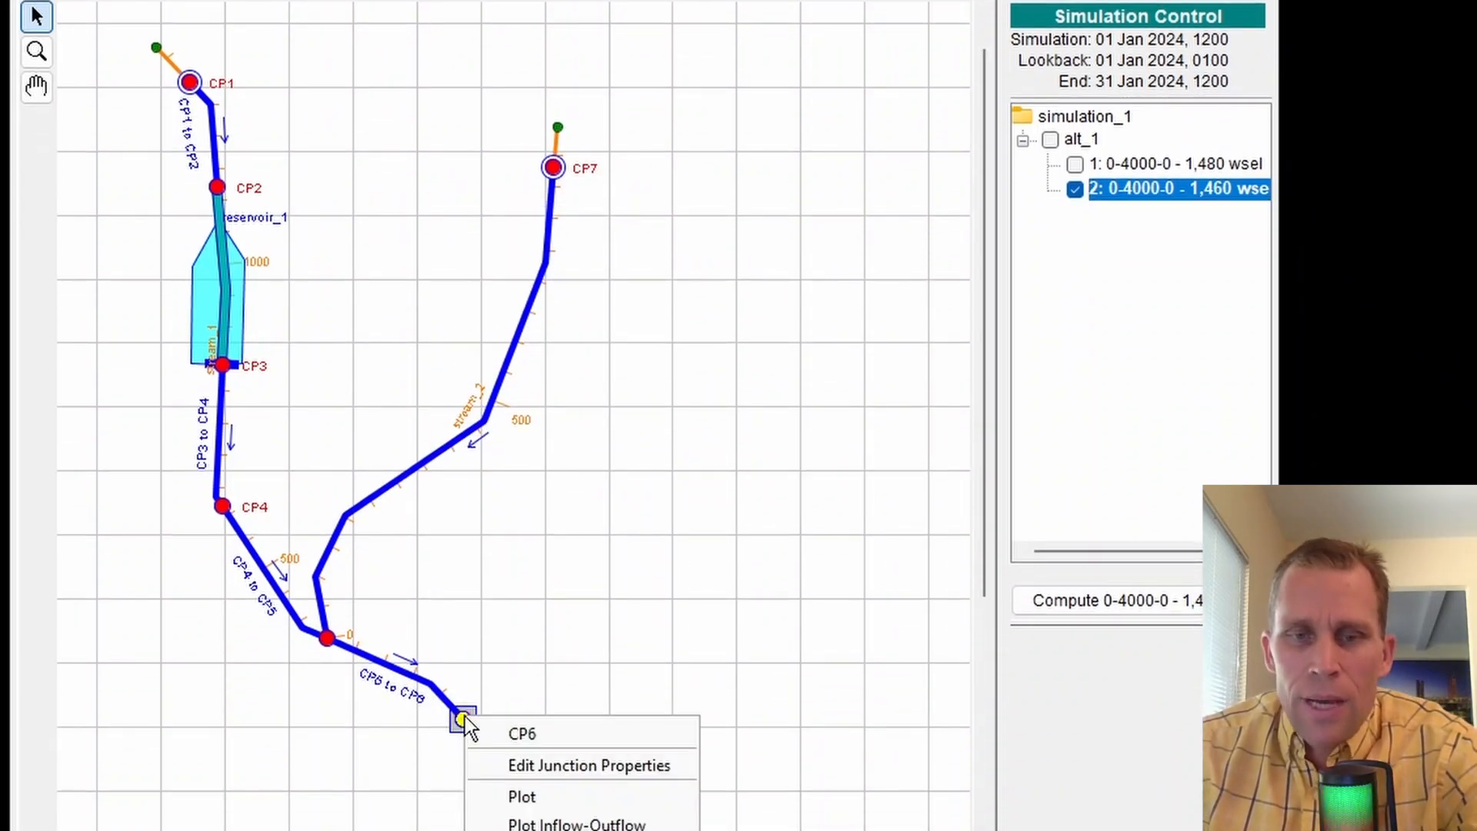
click(522, 798)
double_click(760, 103)
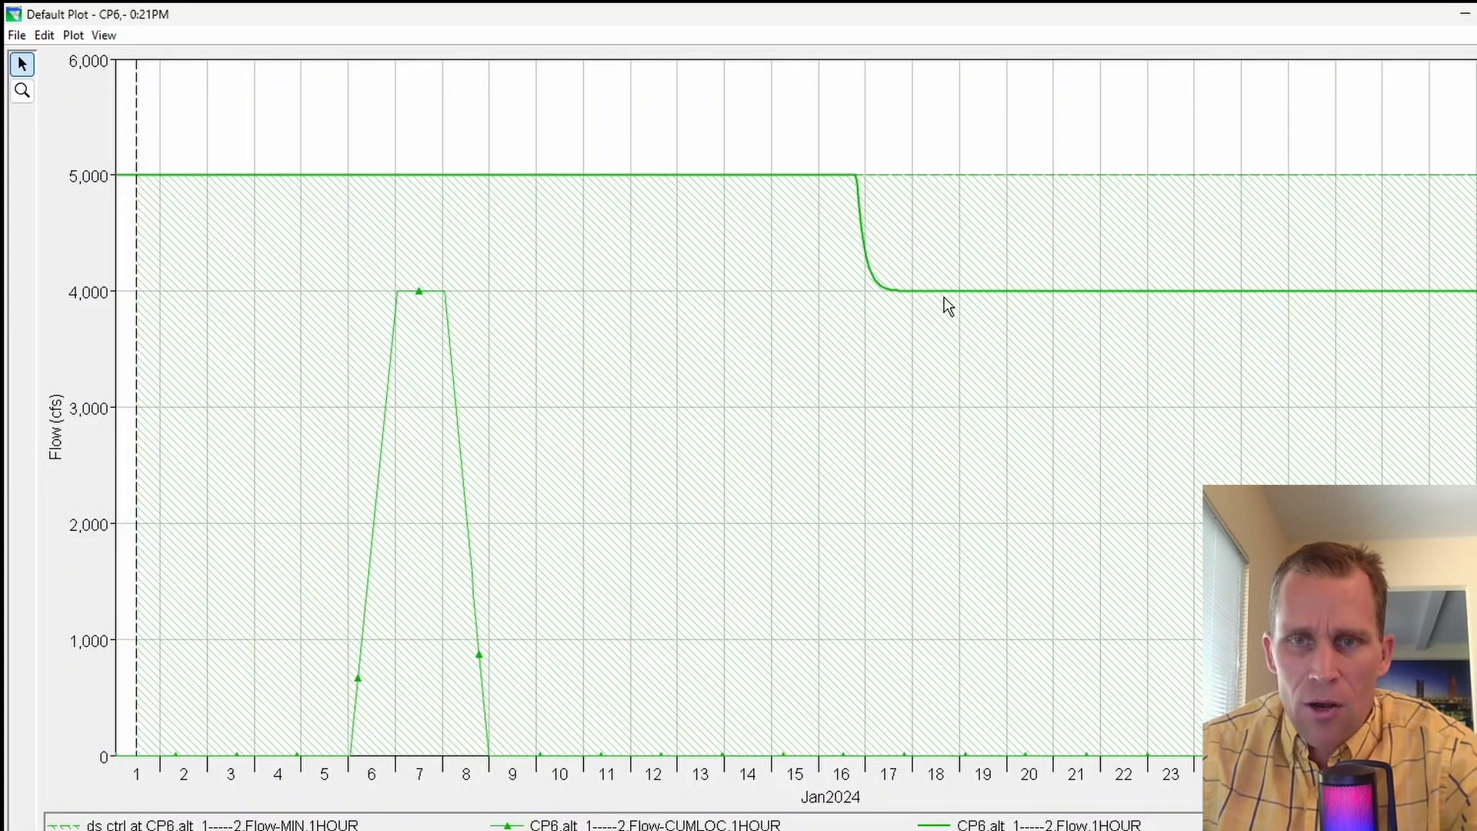
mouse_move(1077, 177)
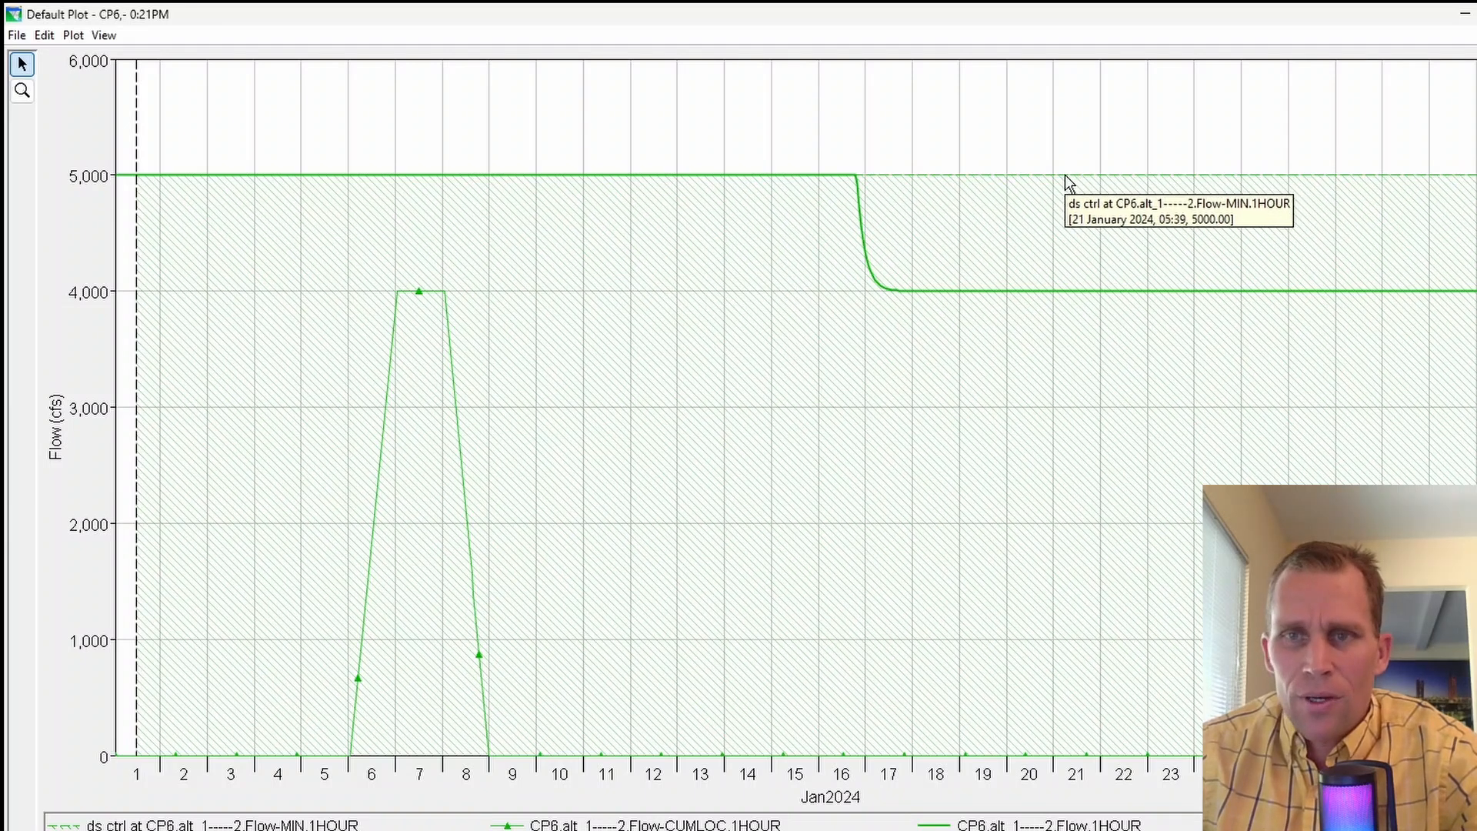
click(1082, 294)
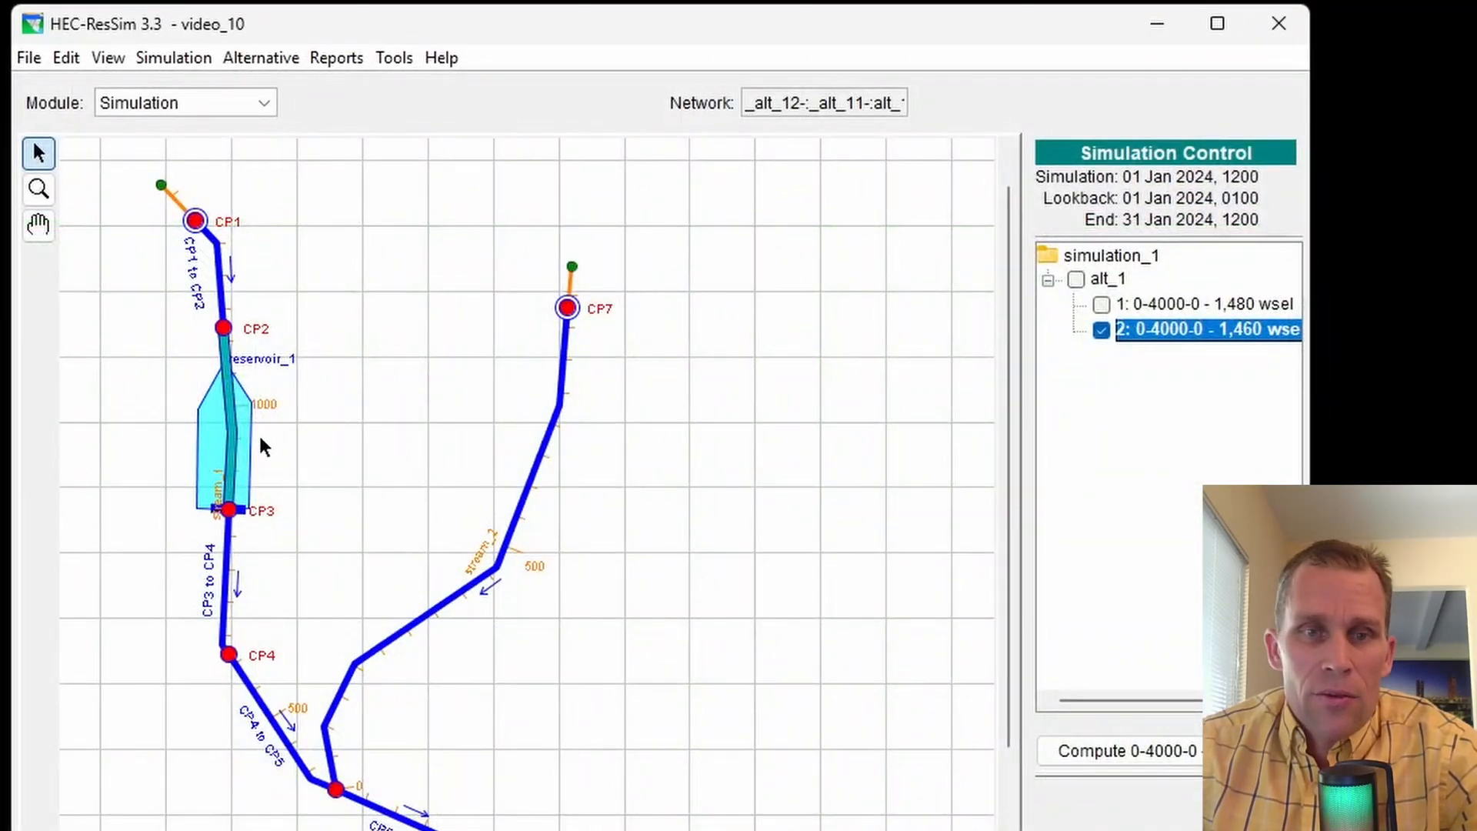
Plot reservoir_1's results full screen for the 1,460 wsel trial to examine pool elevation and releases
right_click(249, 440)
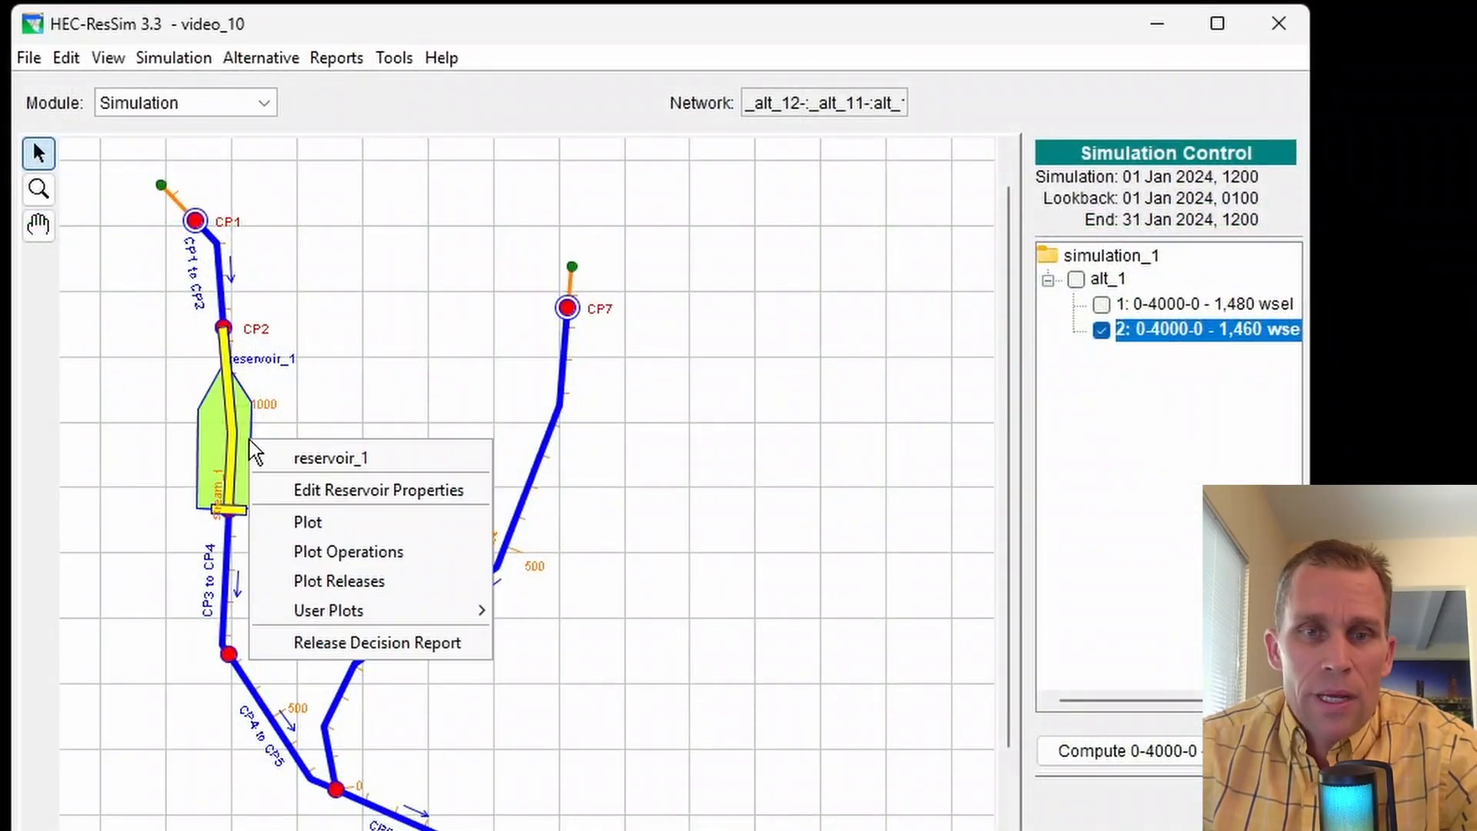
click(291, 523)
drag(779, 238, 778, 10)
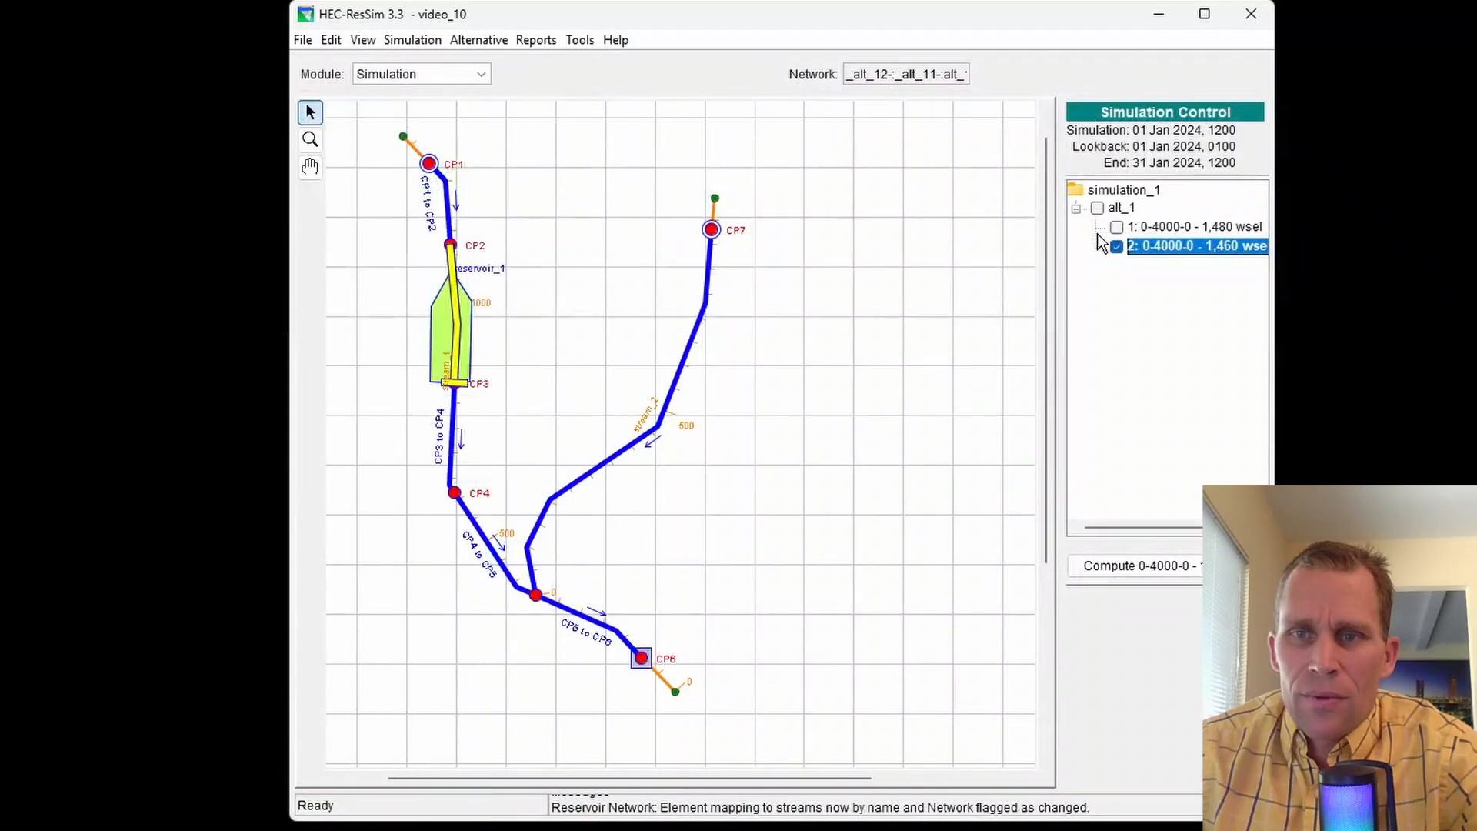
Include the 1,480 wsel trial, plot reservoir_1 for both trials, and highlight each trial's outflow series to compare the releases
click(1122, 228)
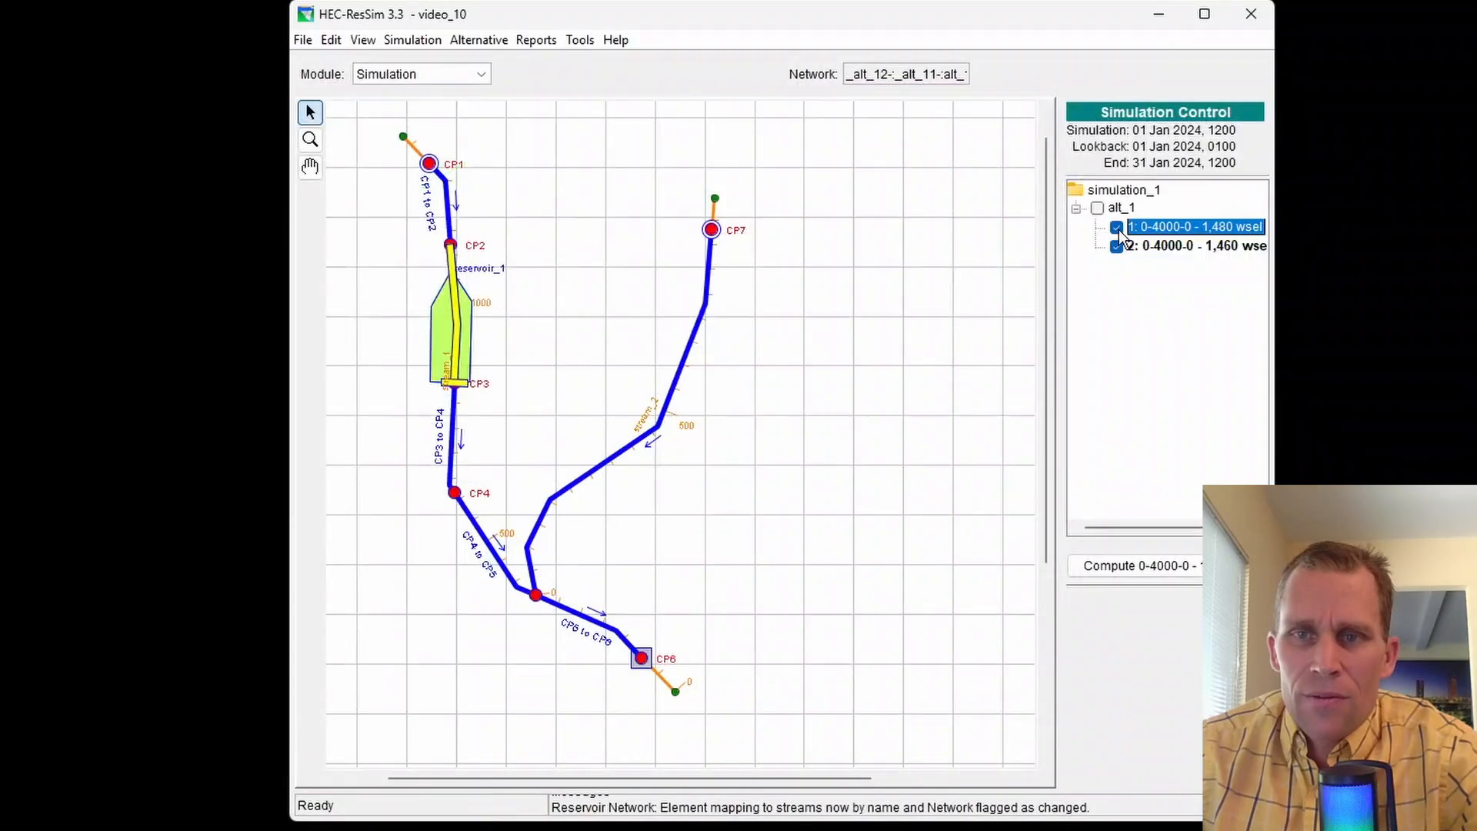
right_click(465, 334)
click(500, 388)
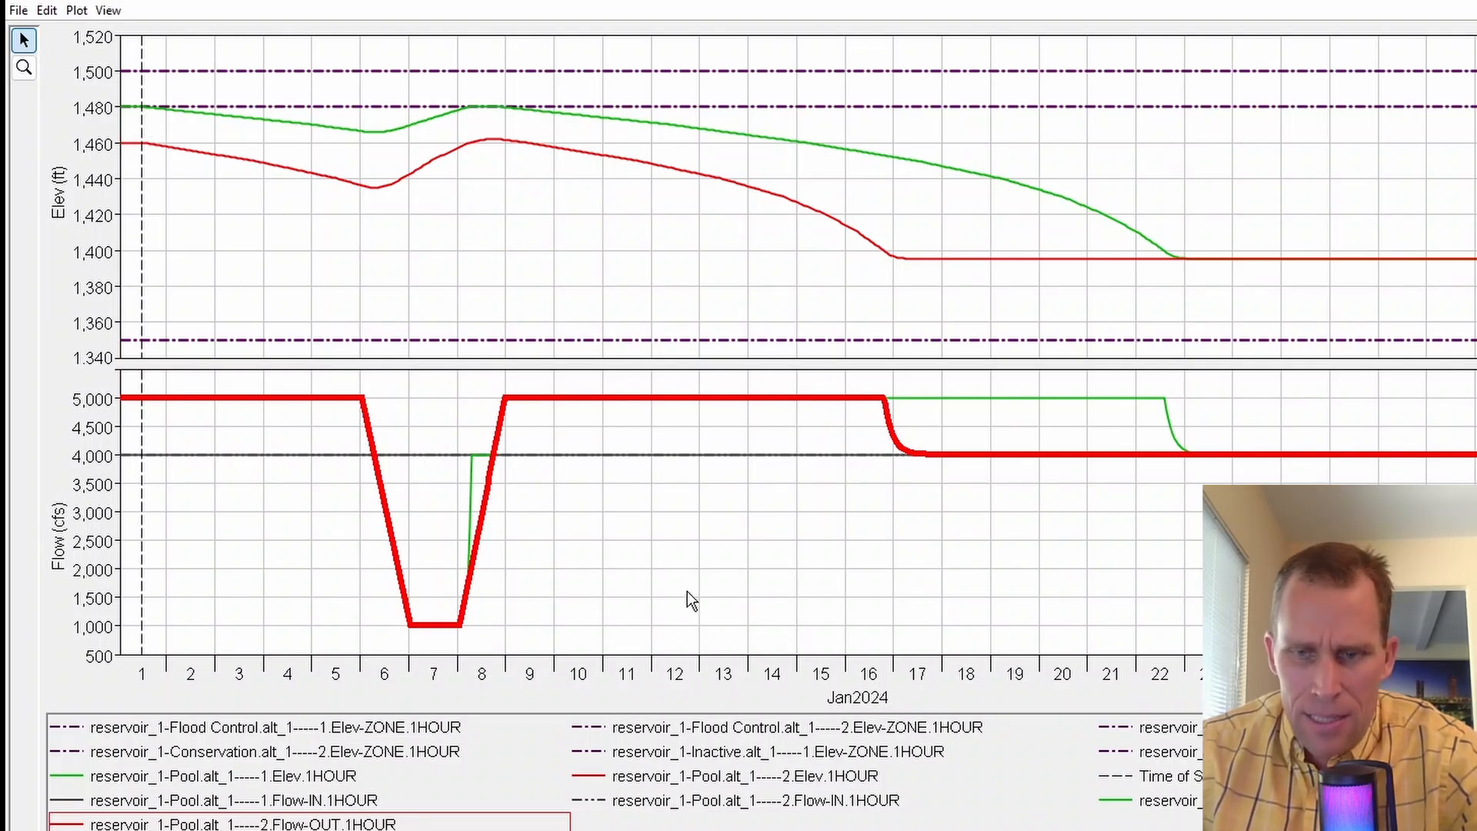
click(1246, 801)
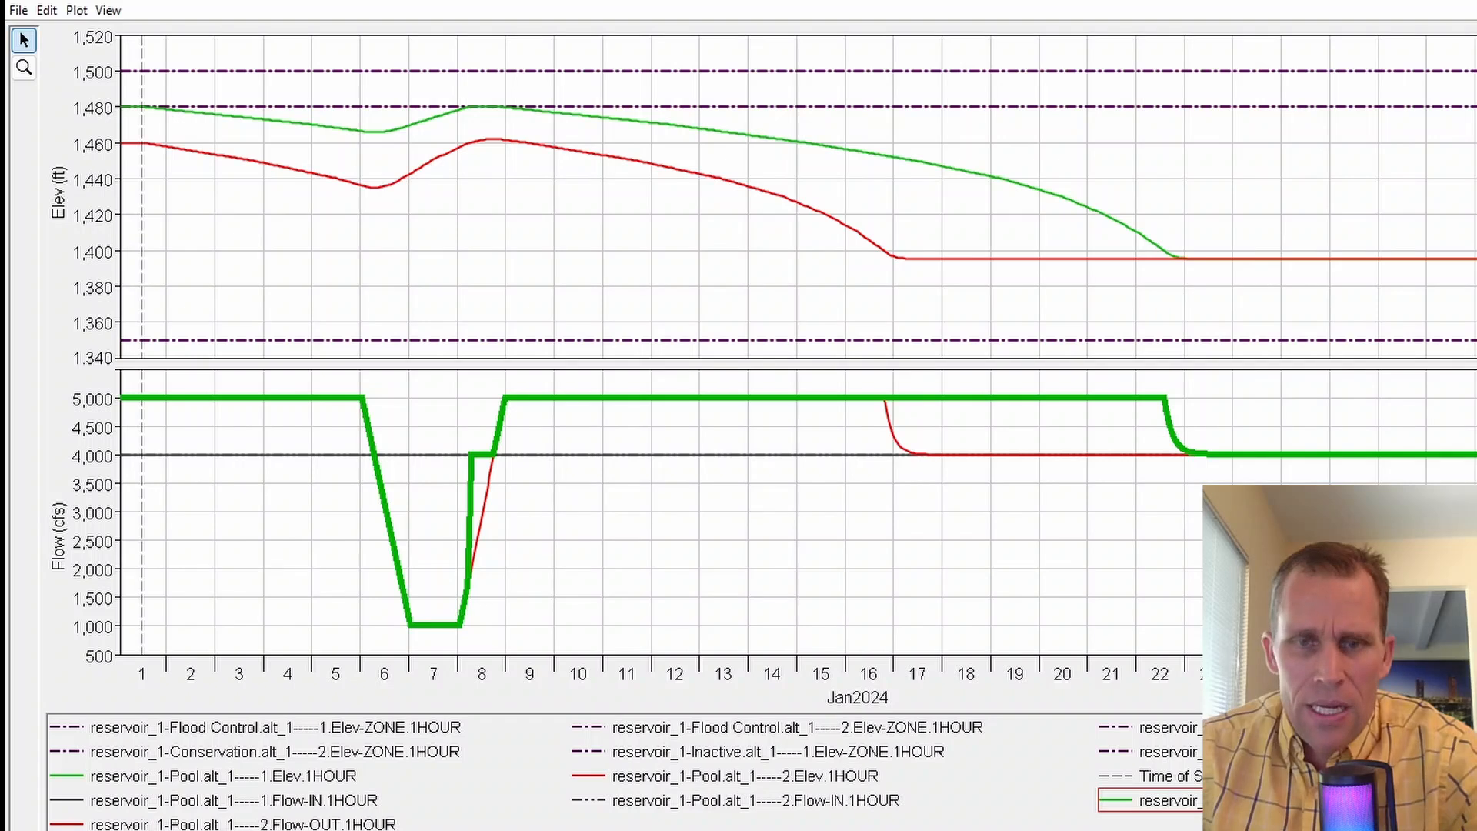